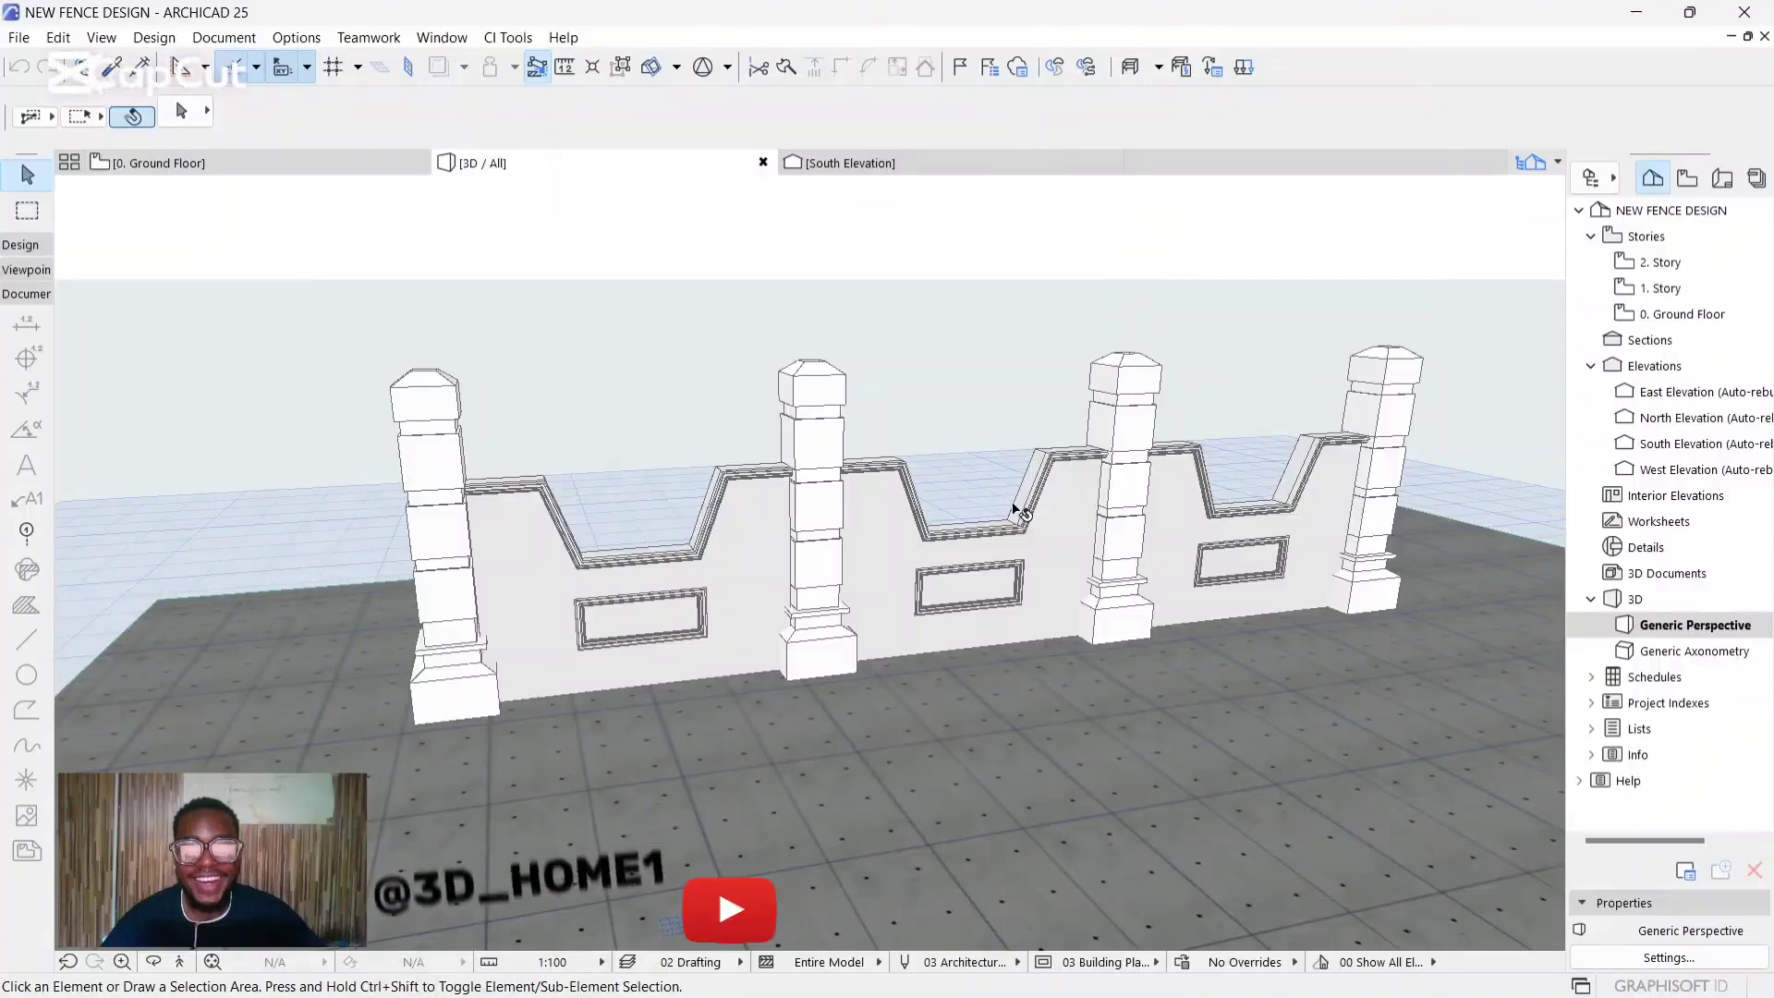
Examine the fence's pillars and recessed wall panels in the 3D view and in the South Elevation.
{"action": "key", "text": "o"}
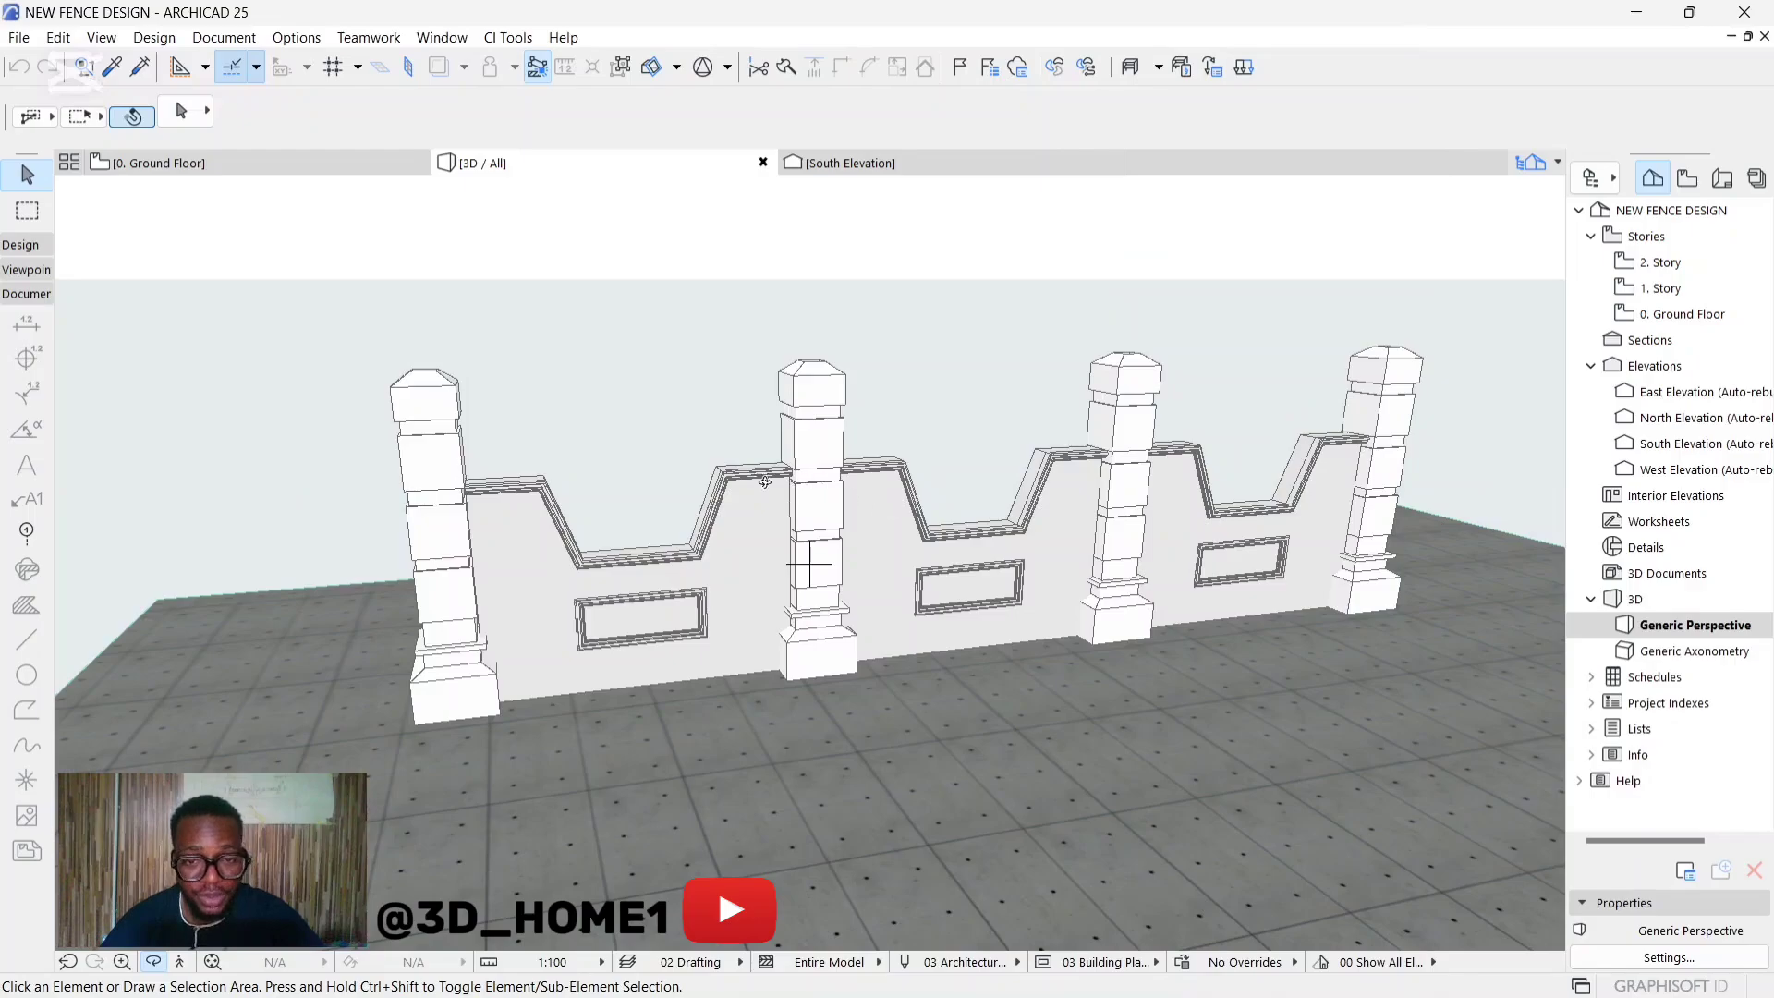
{"action": "scroll", "coordinate": [590, 483], "scroll_direction": "up", "scroll_amount": 4}
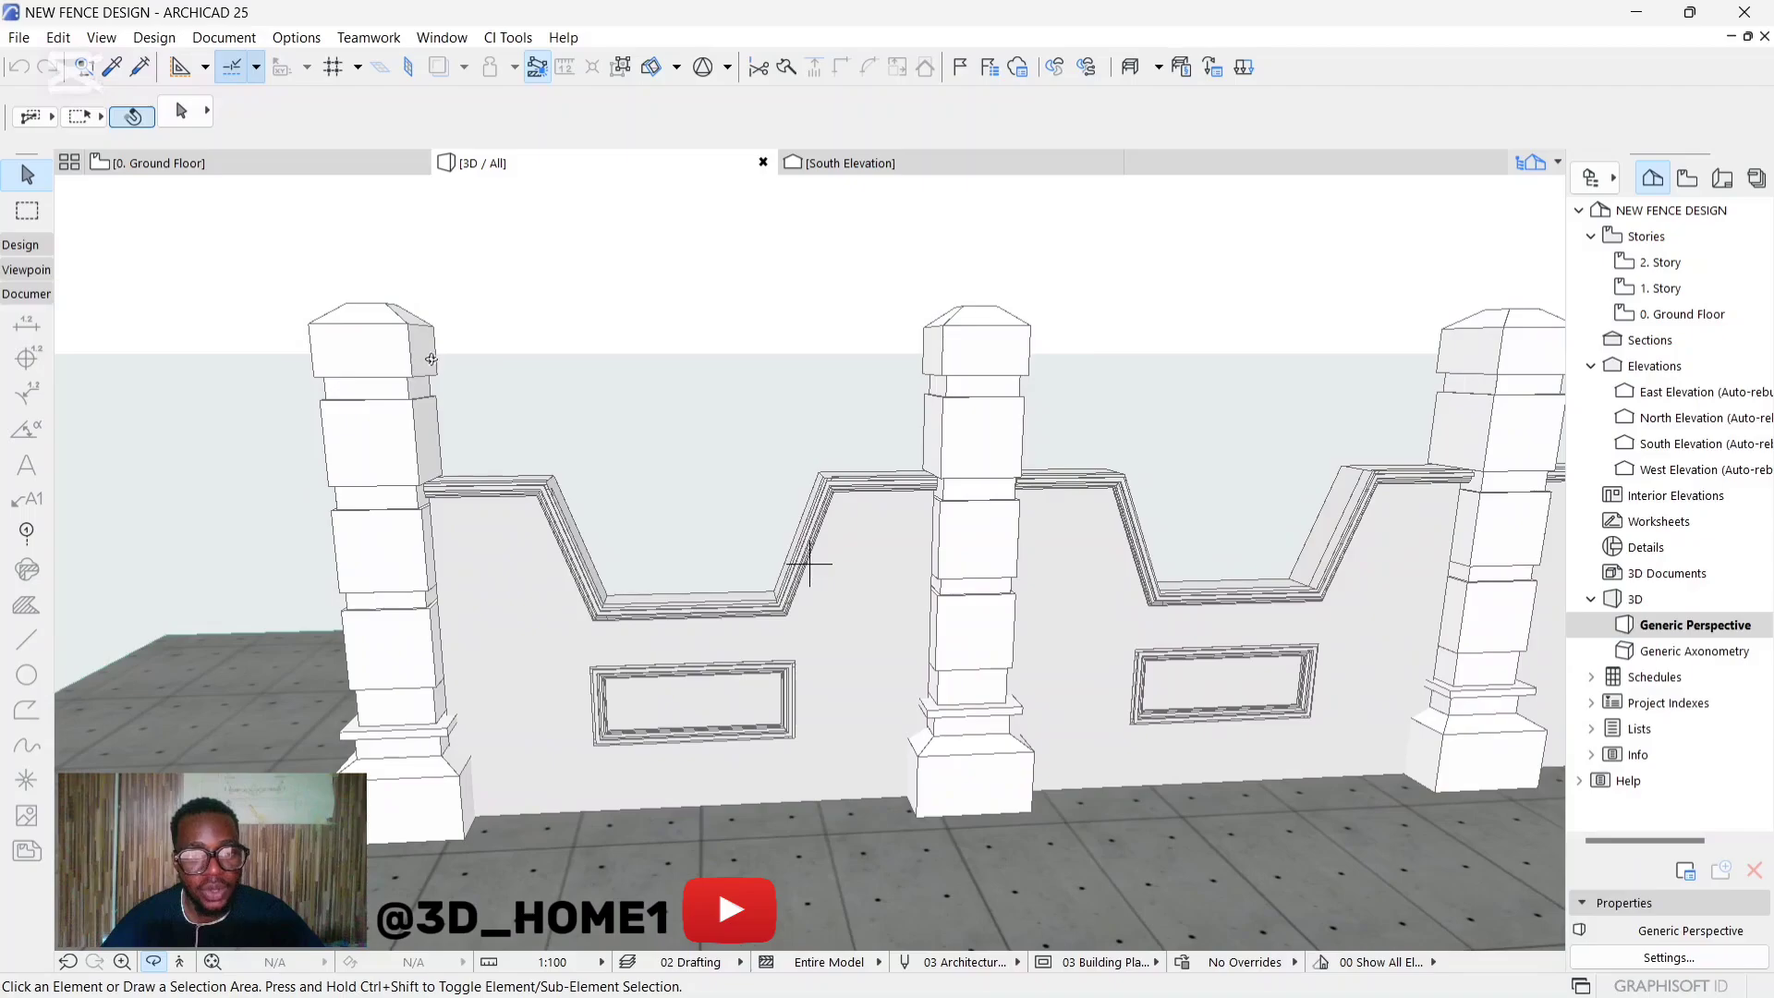
{"action": "left_click_drag", "start_coordinate": [683, 459], "coordinate": [550, 361]}
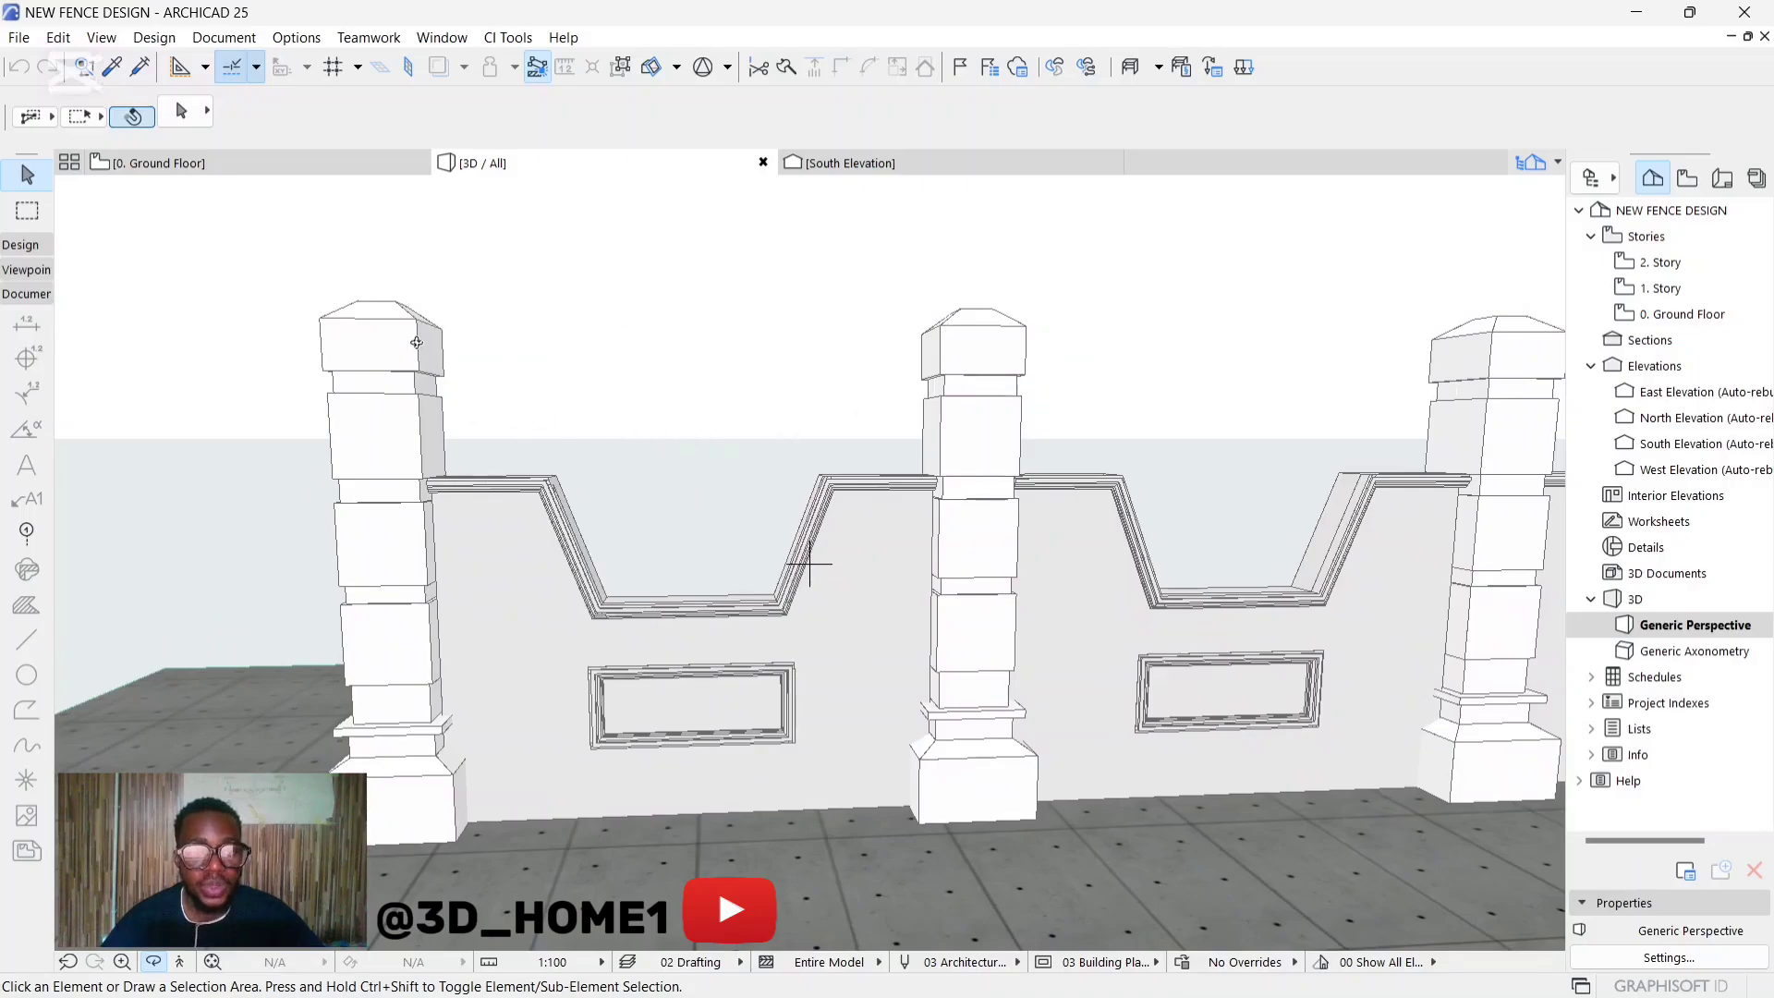
{"action": "left_click_drag", "start_coordinate": [395, 479], "coordinate": [465, 371]}
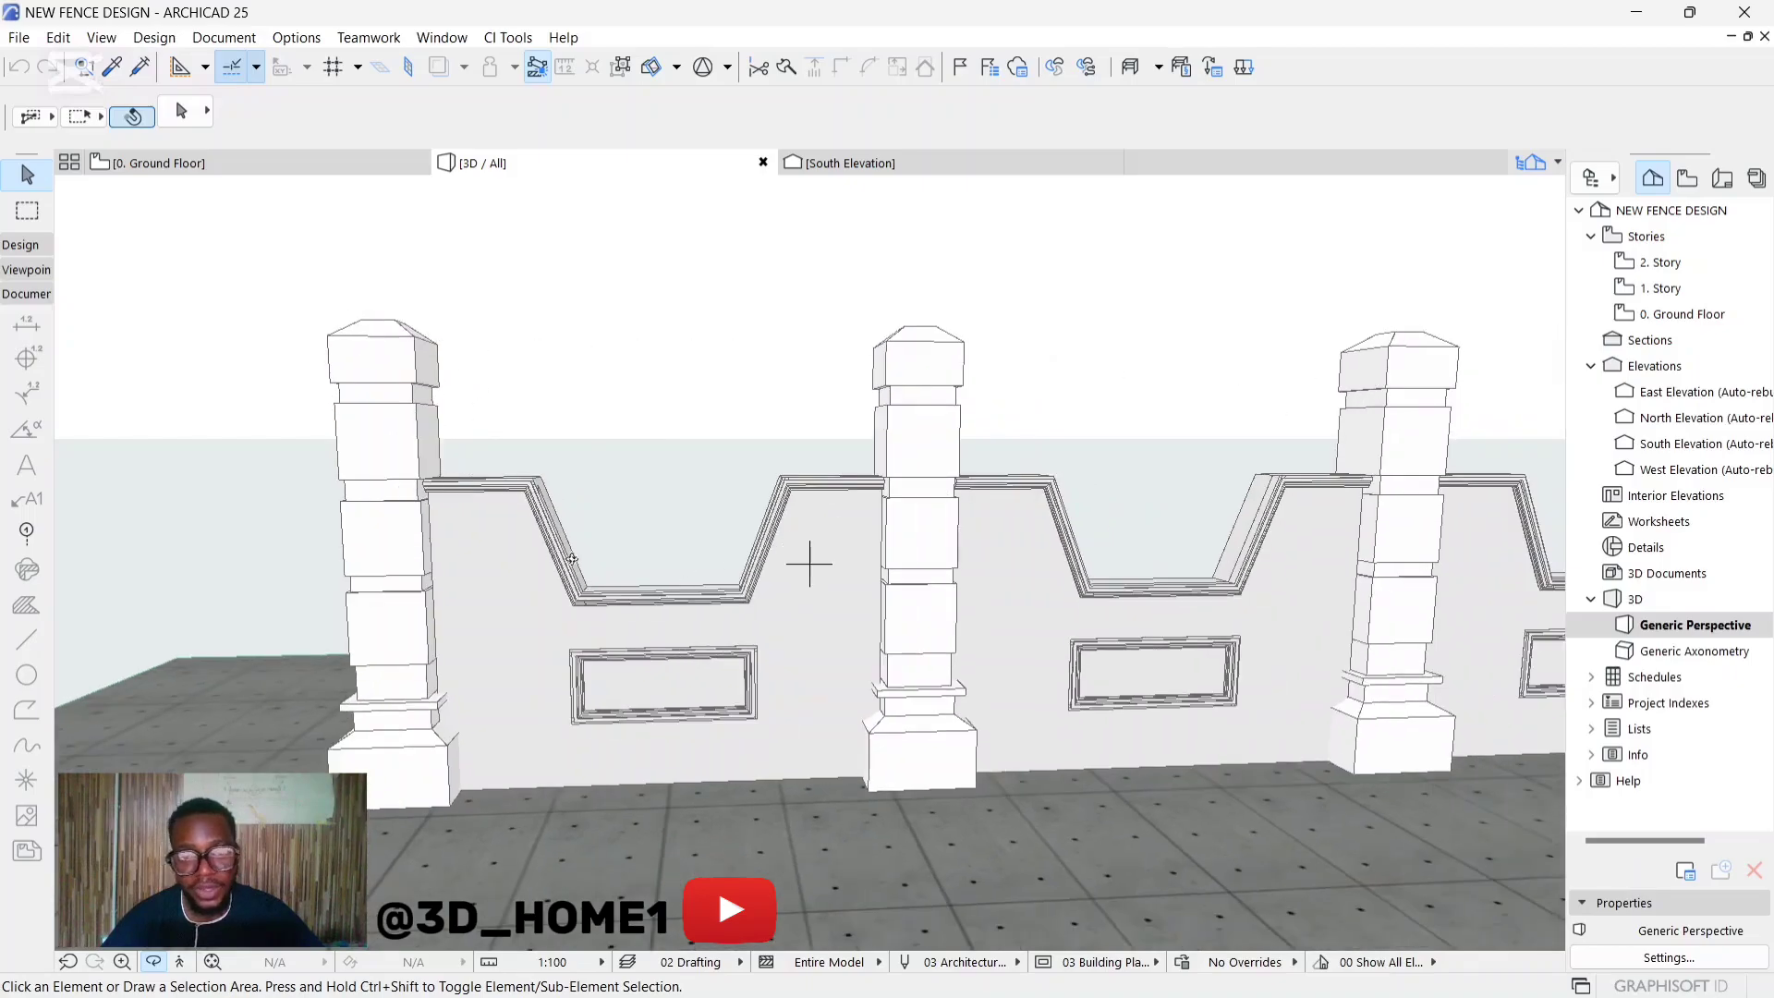
{"action": "left_click_drag", "start_coordinate": [572, 558], "coordinate": [688, 538]}
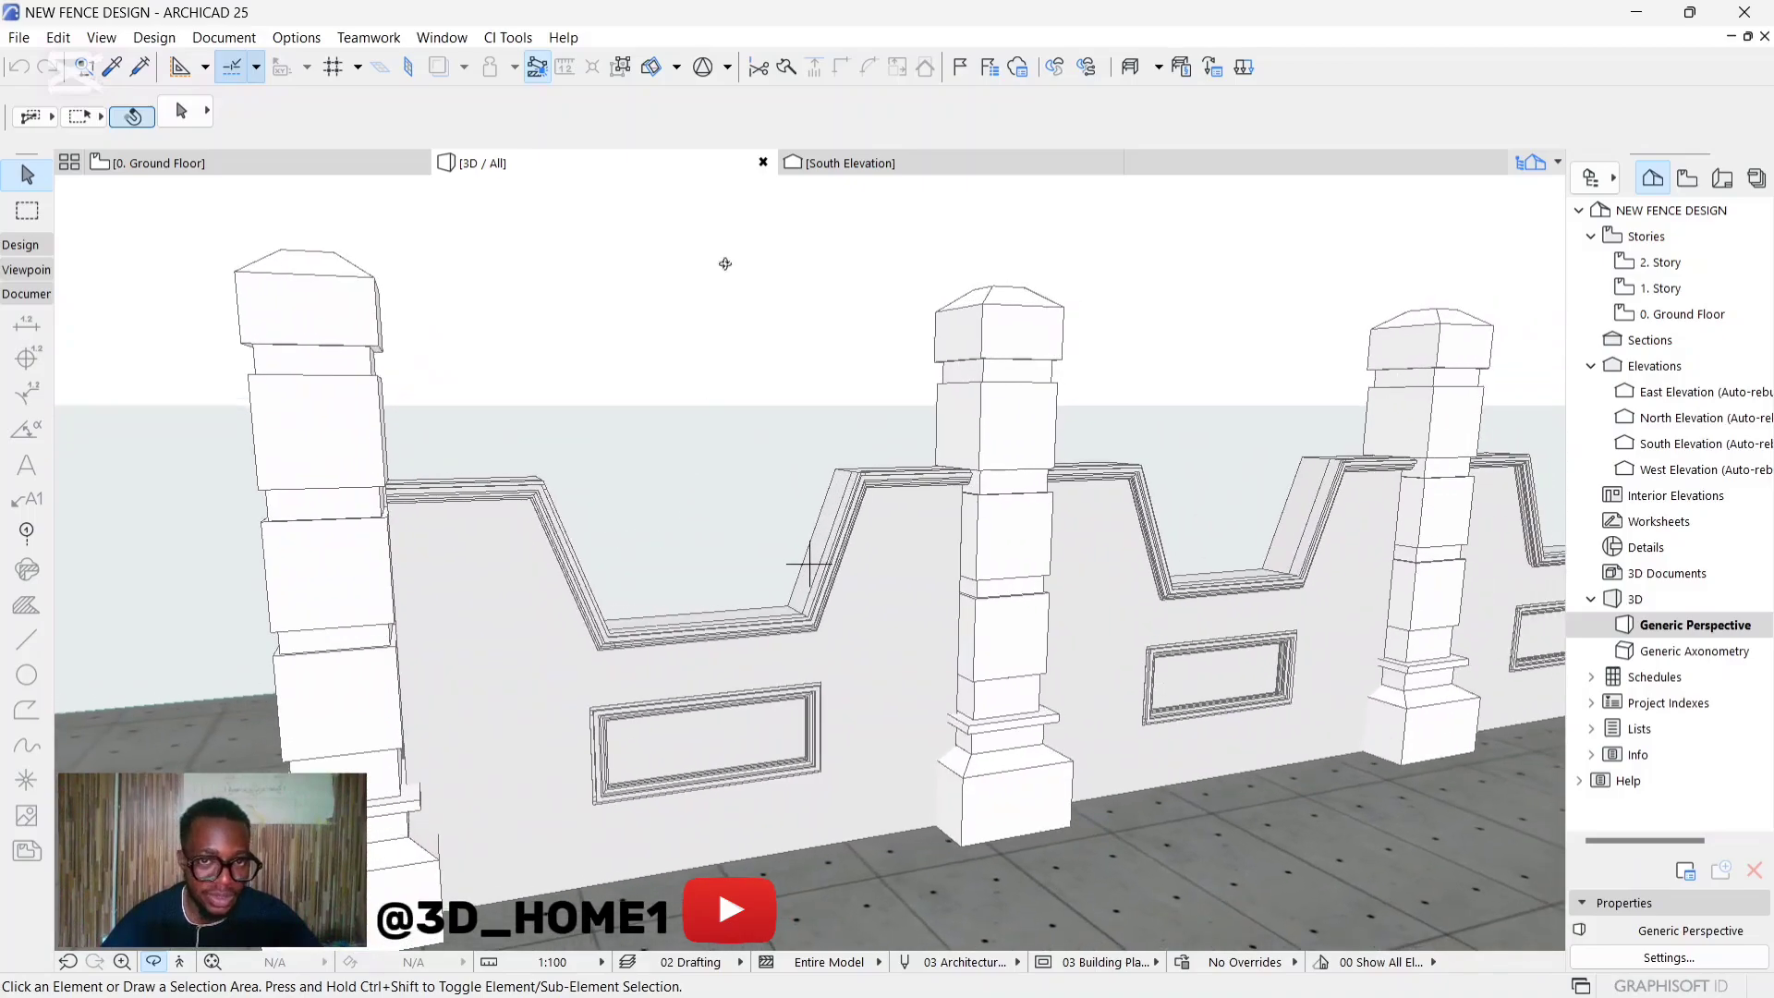
{"action": "left_click", "coordinate": [832, 167]}
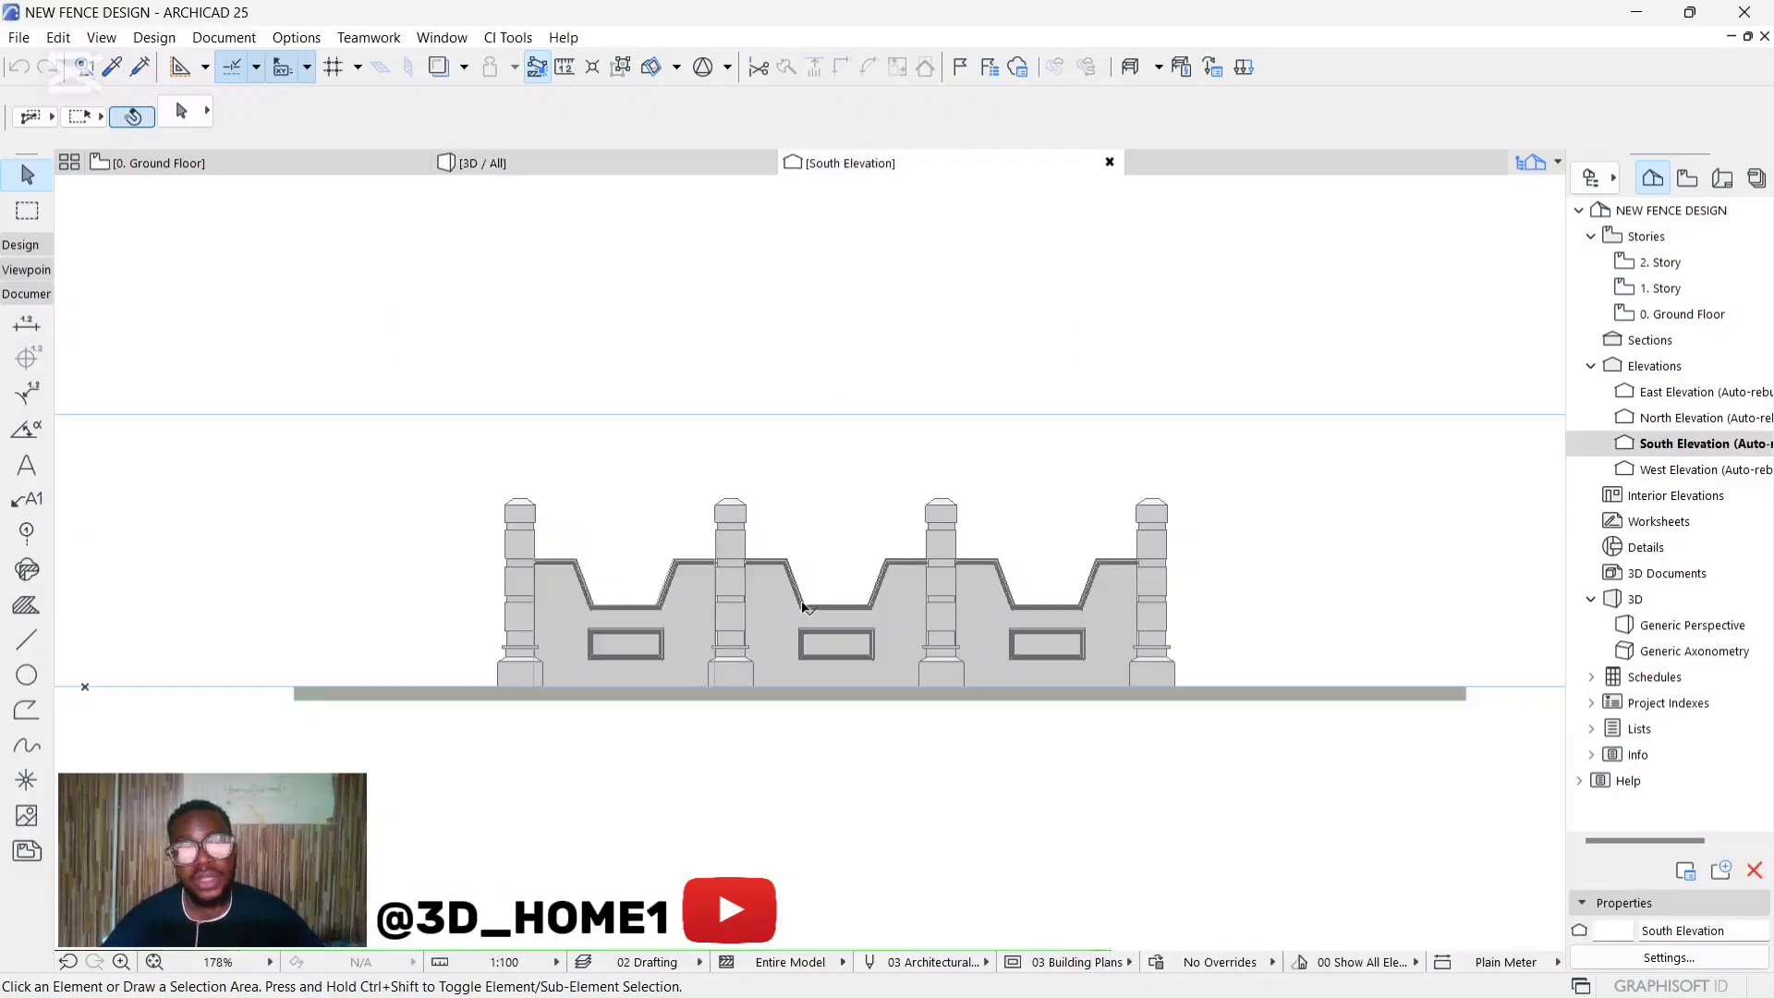
{"action": "scroll", "coordinate": [806, 607], "scroll_direction": "up", "scroll_amount": 2}
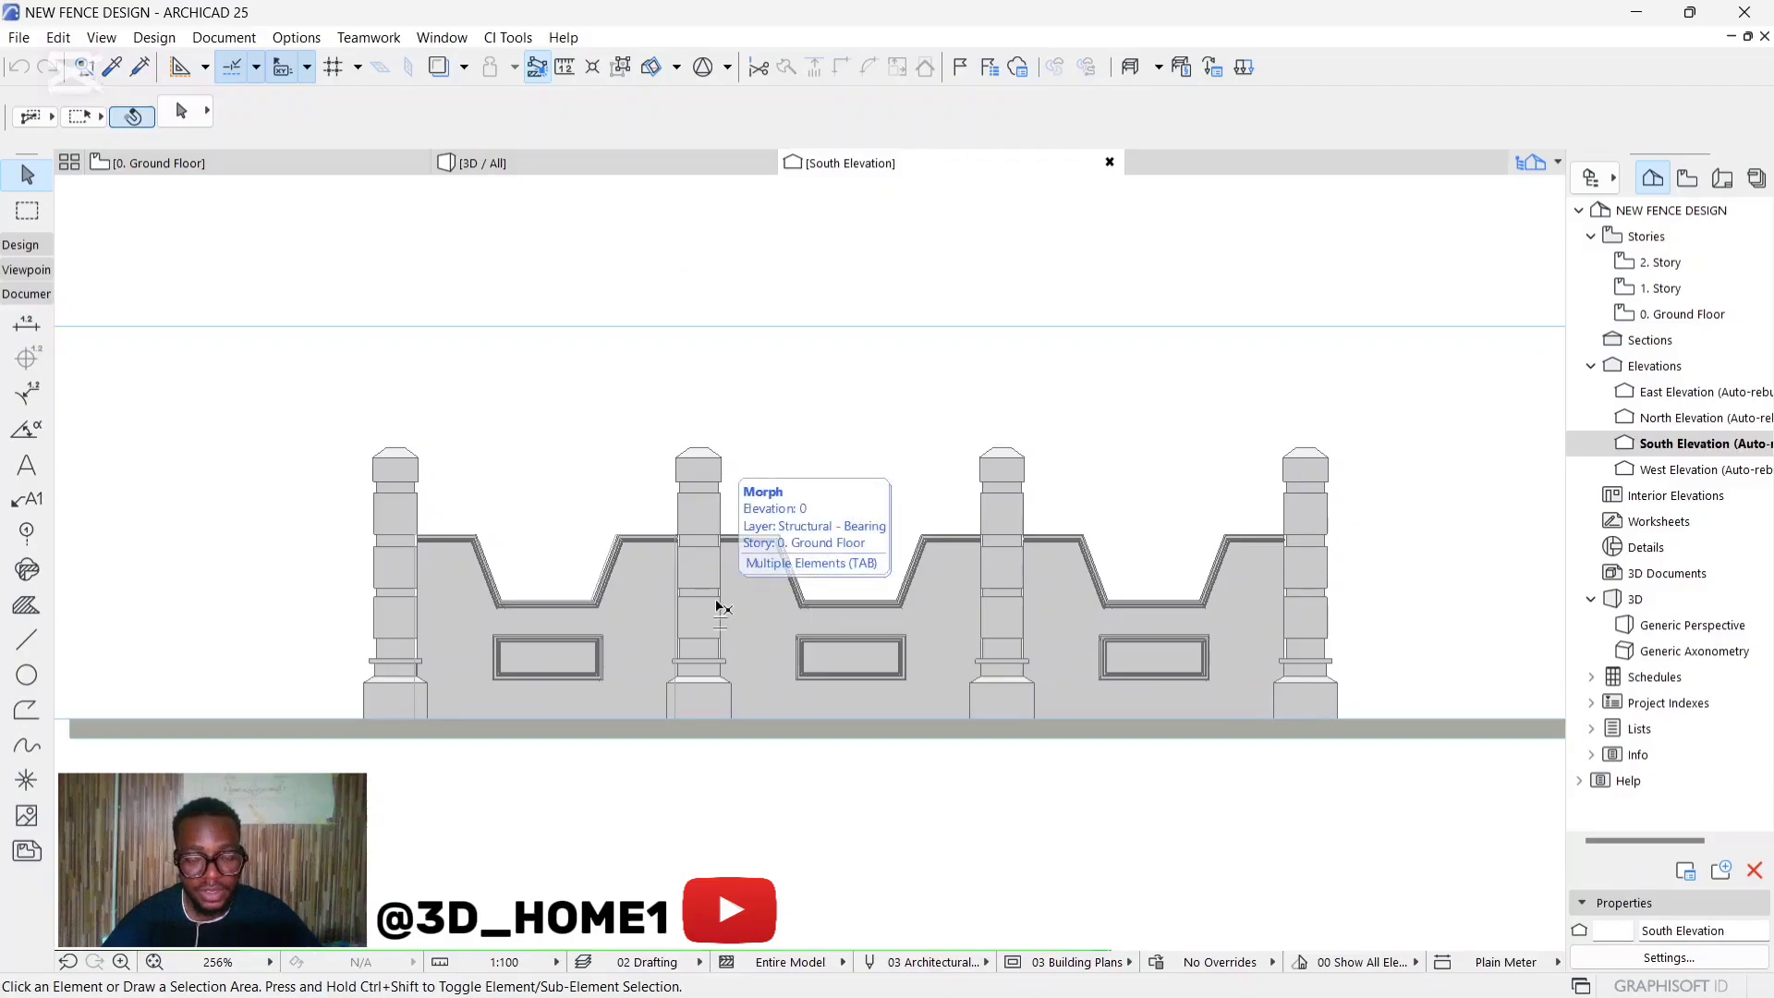
{"action": "scroll", "coordinate": [717, 594], "scroll_direction": "up", "scroll_amount": 2}
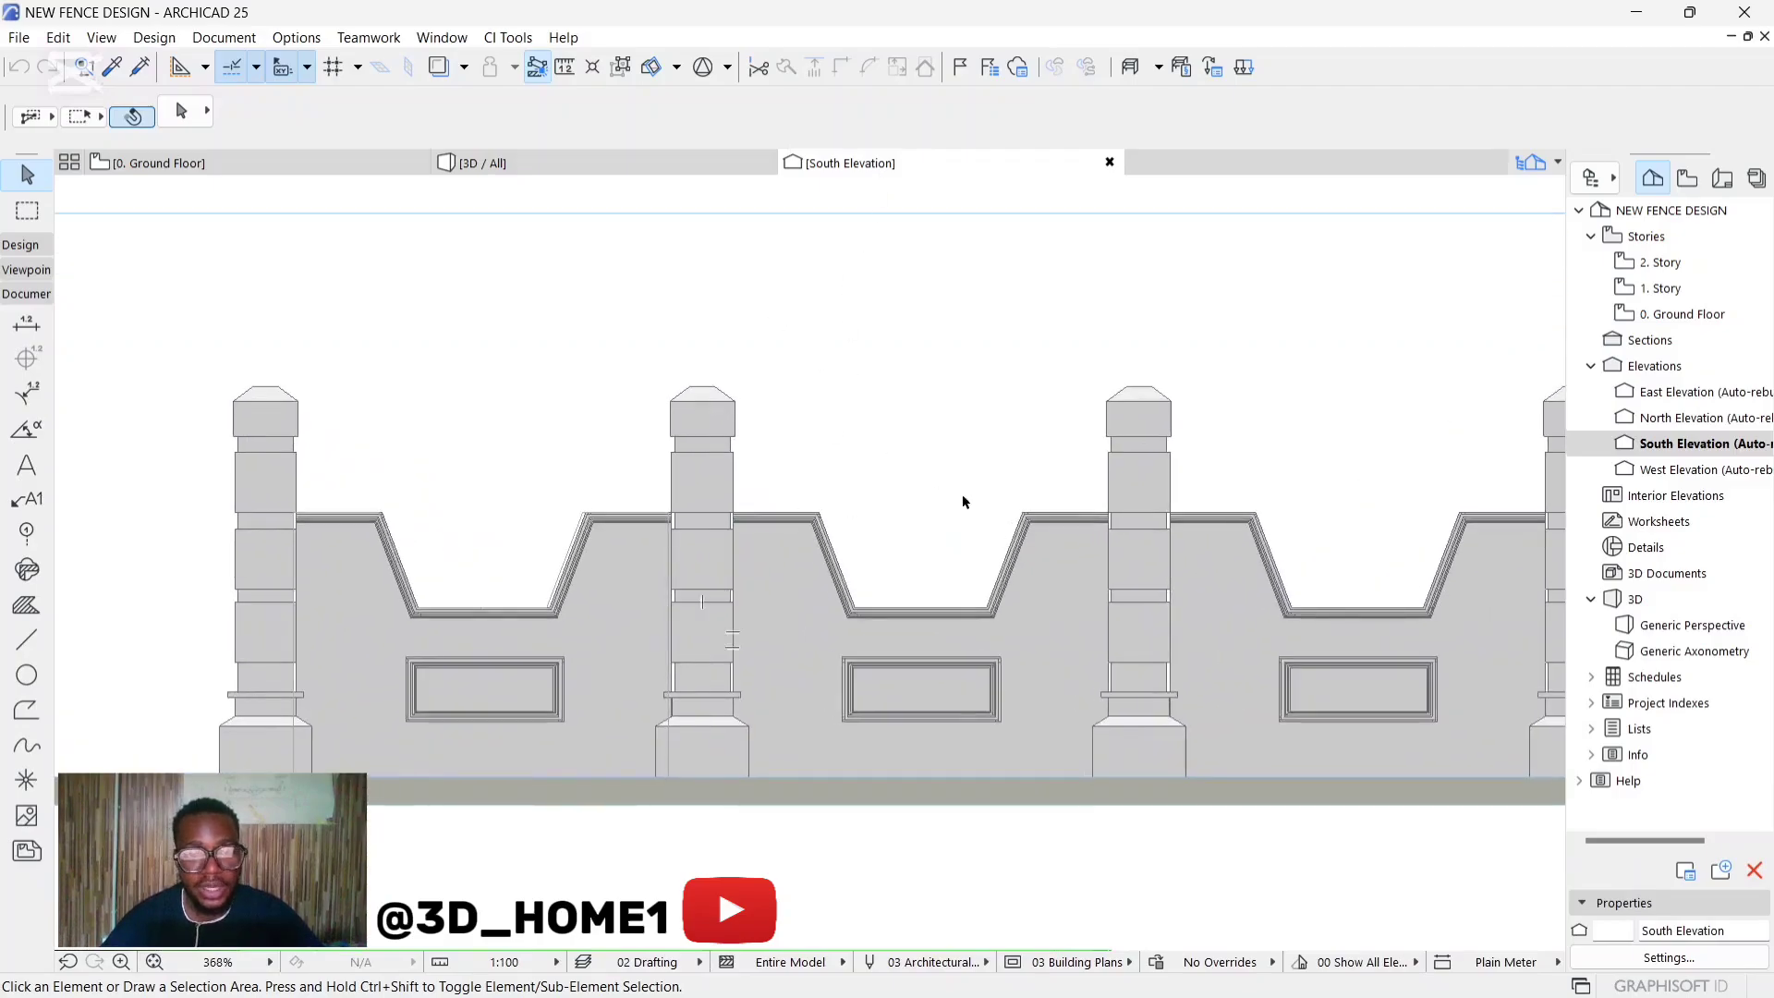
{"action": "scroll", "coordinate": [654, 475], "scroll_direction": "down", "scroll_amount": 2}
{"action": "scroll", "coordinate": [582, 531], "scroll_direction": "up", "scroll_amount": 5}
{"action": "scroll", "coordinate": [730, 573], "scroll_direction": "down", "scroll_amount": 2}
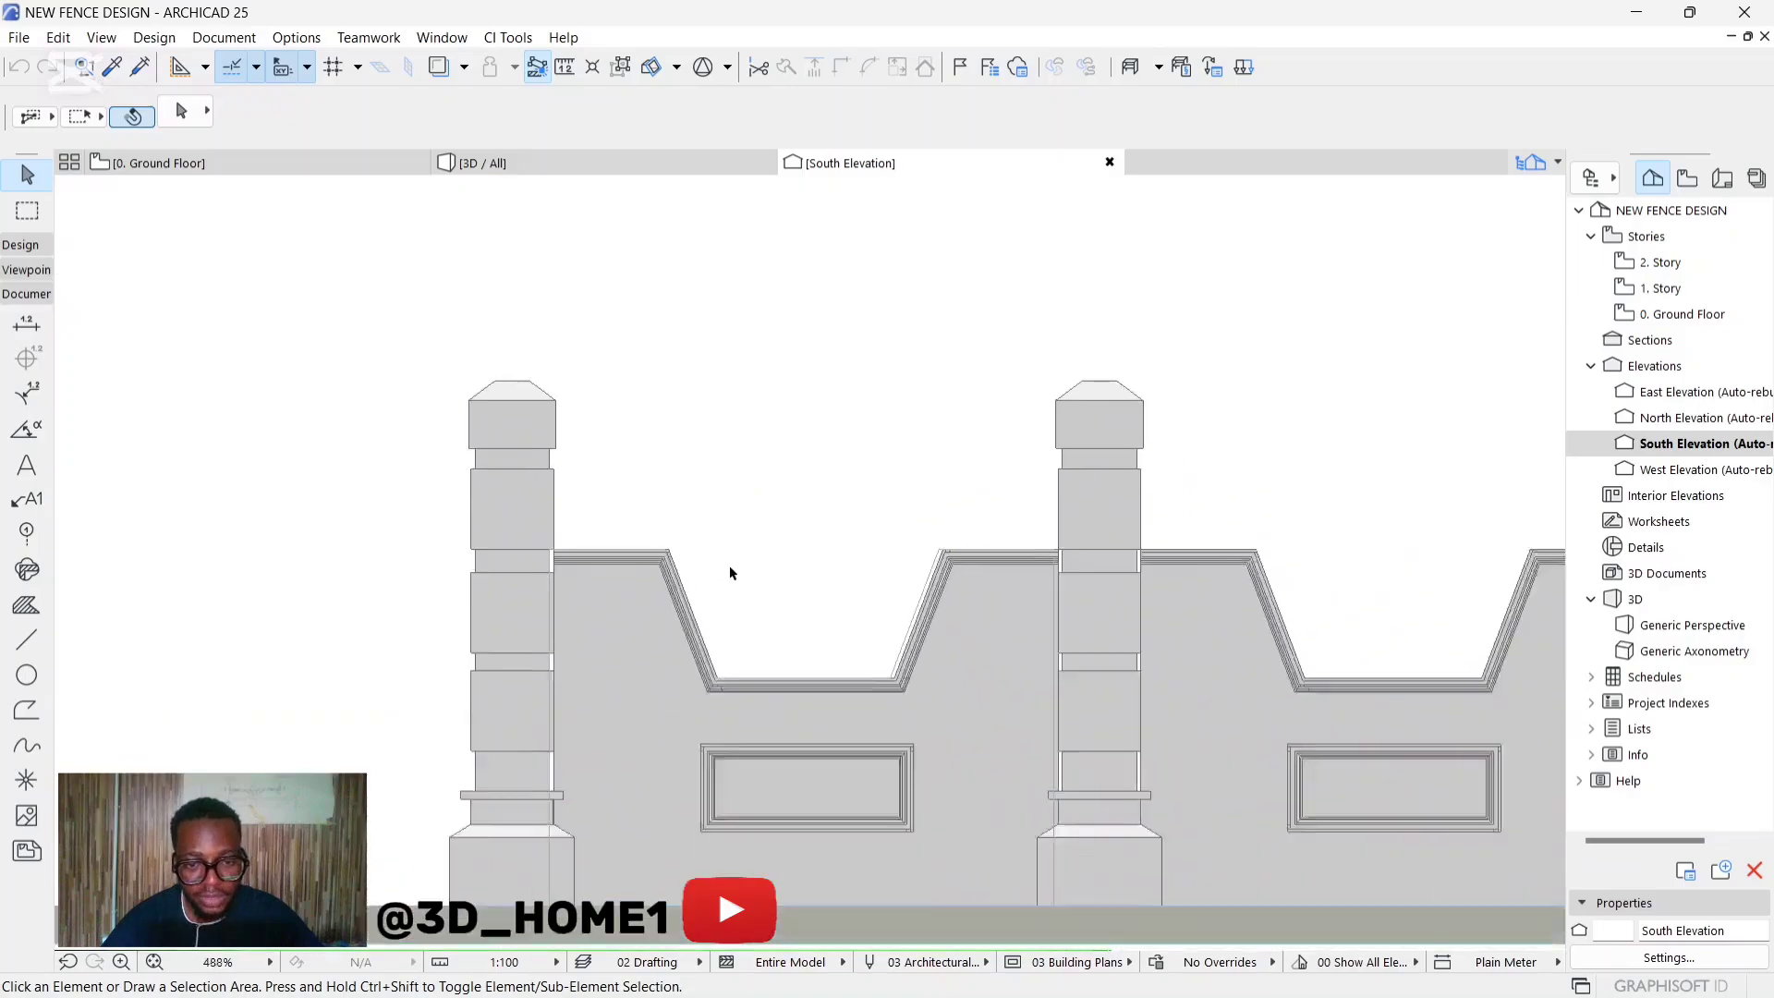
{"action": "scroll", "coordinate": [730, 573], "scroll_direction": "down", "scroll_amount": 1}
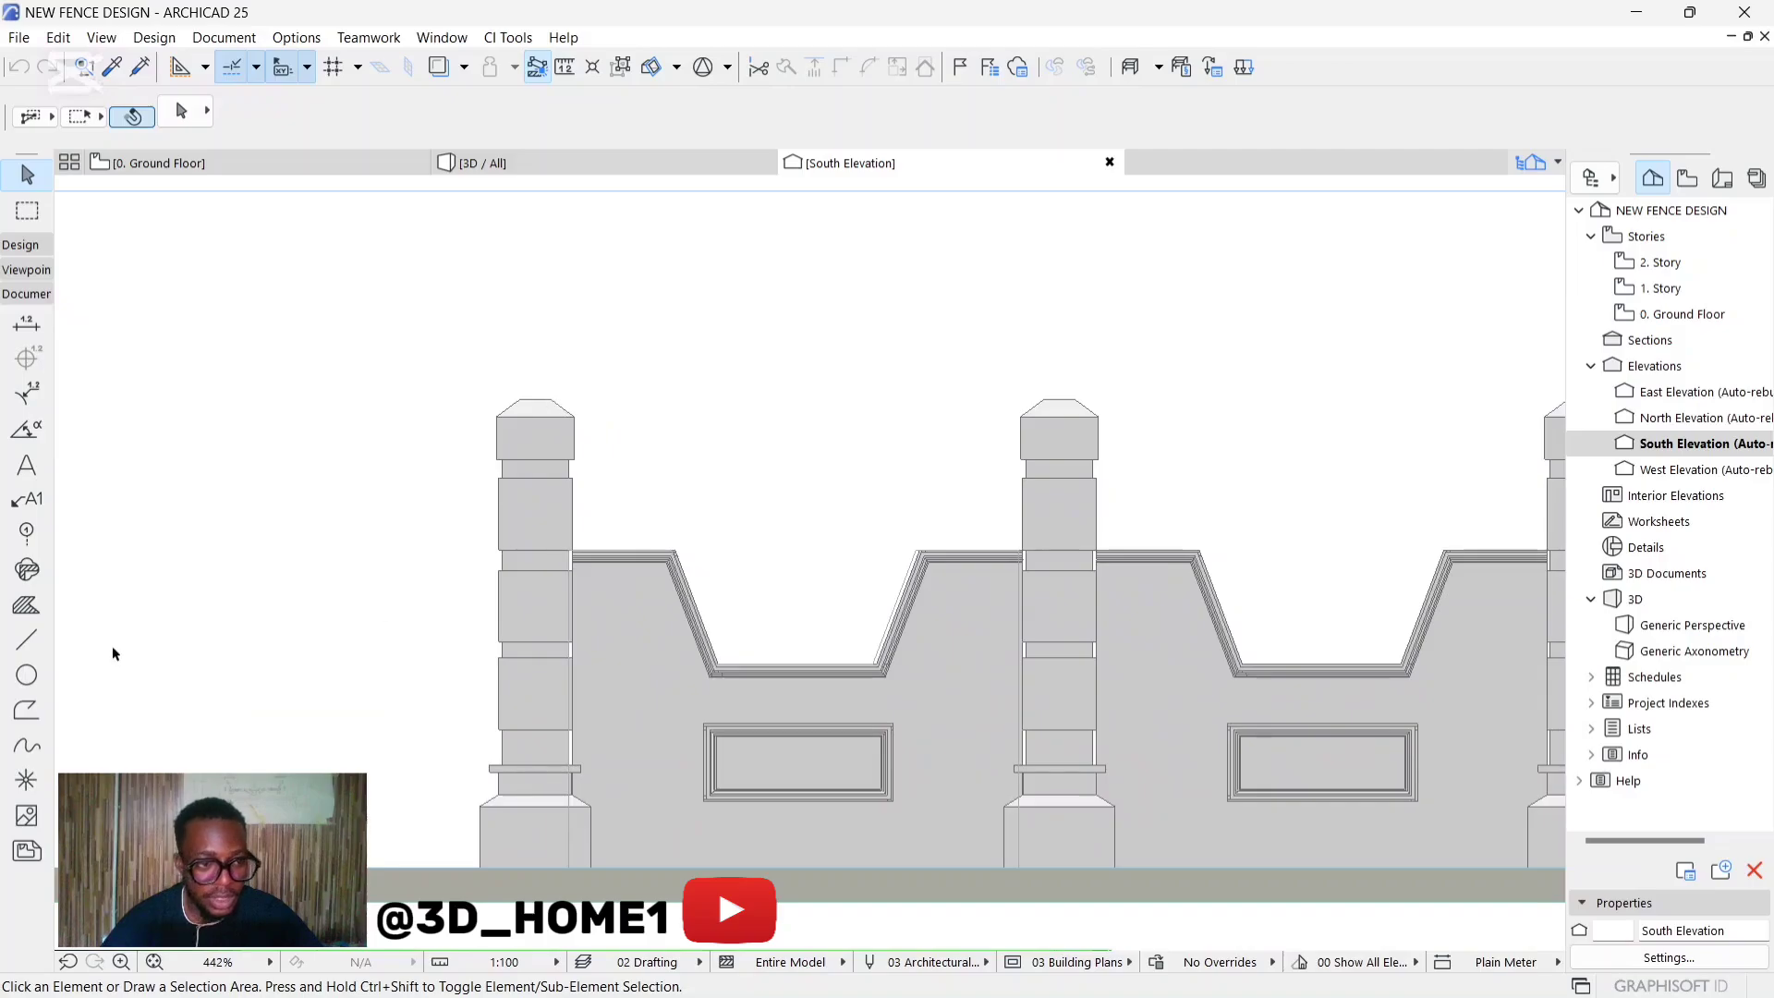
Check the height from the lower corner of the first wall recess up to the pillar top with a temporary line.
{"action": "left_click", "coordinate": [29, 642]}
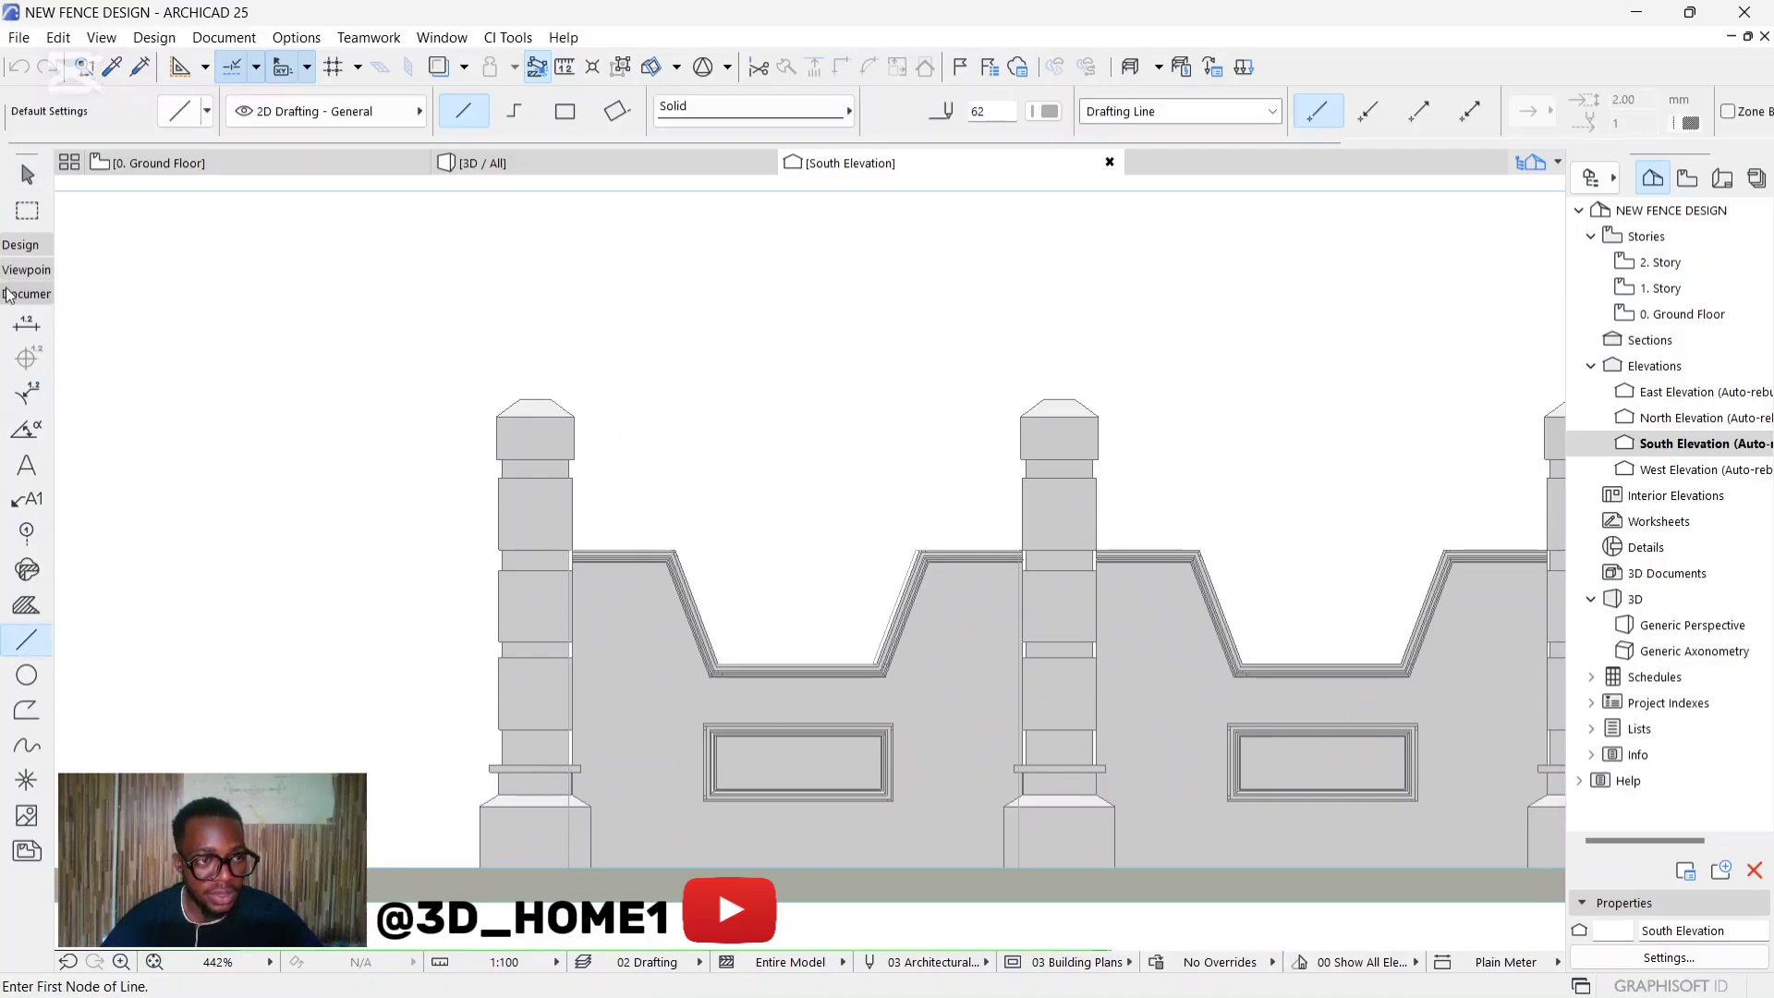
{"action": "scroll", "coordinate": [679, 626], "scroll_direction": "up", "scroll_amount": 5}
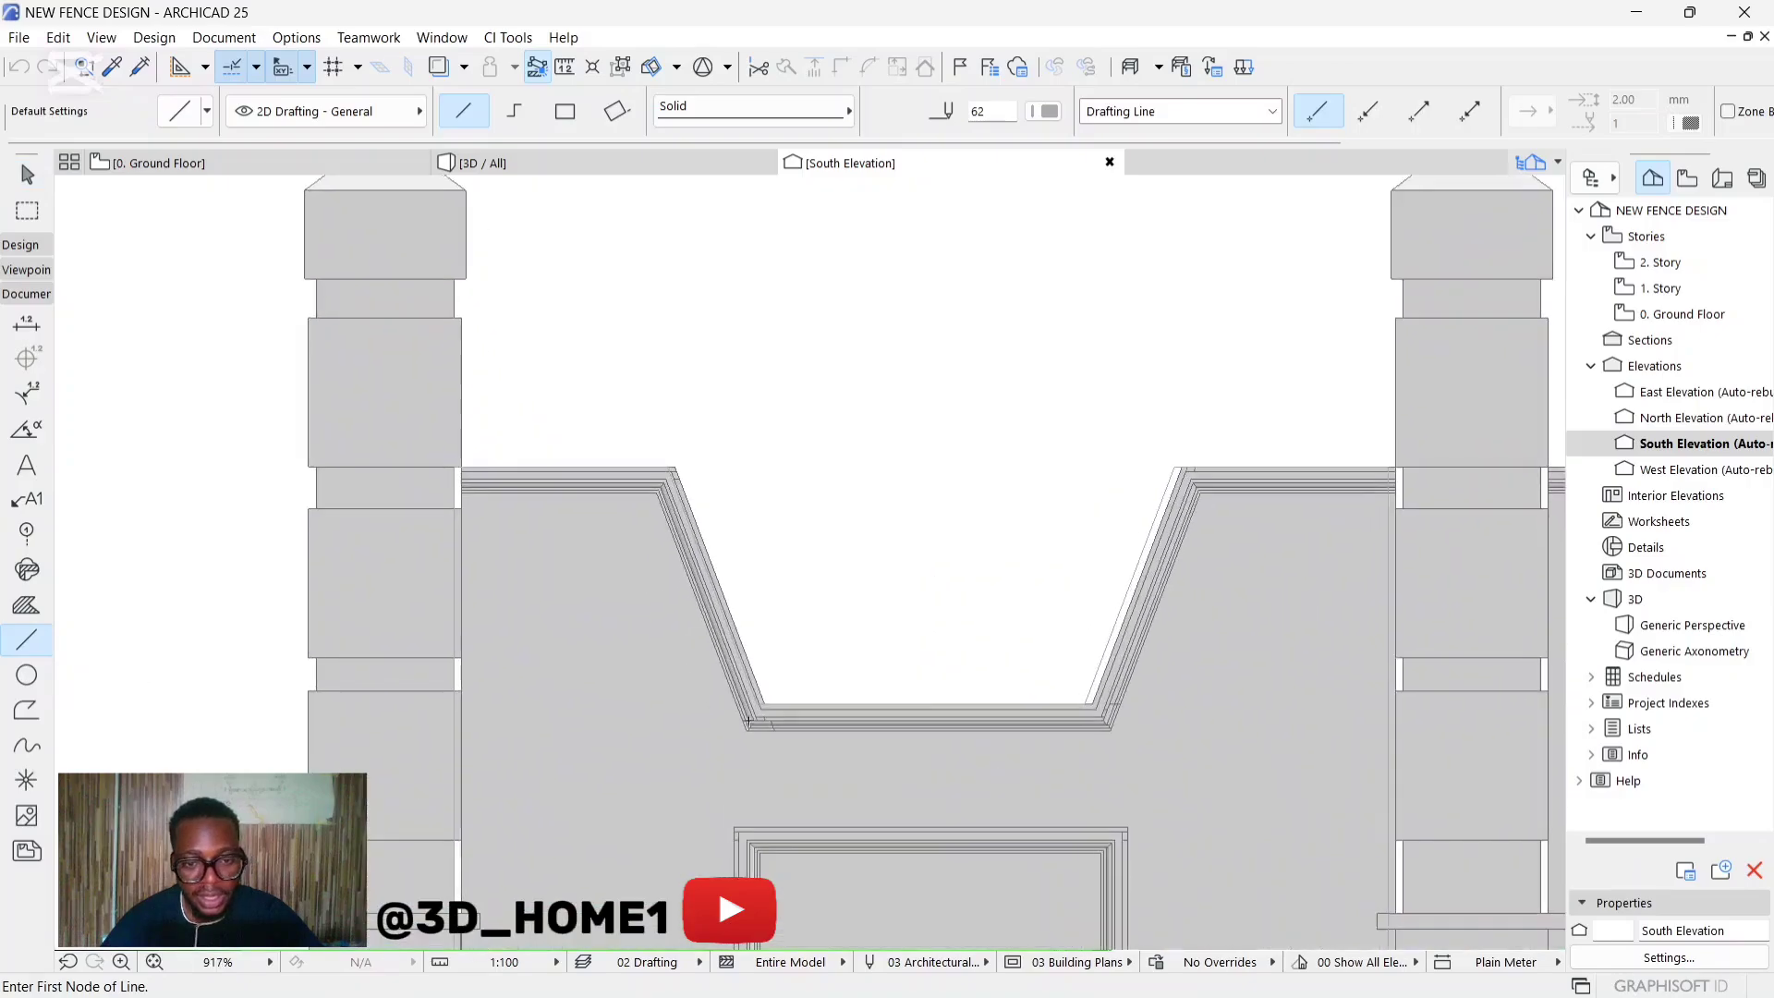
{"action": "left_click", "coordinate": [748, 729]}
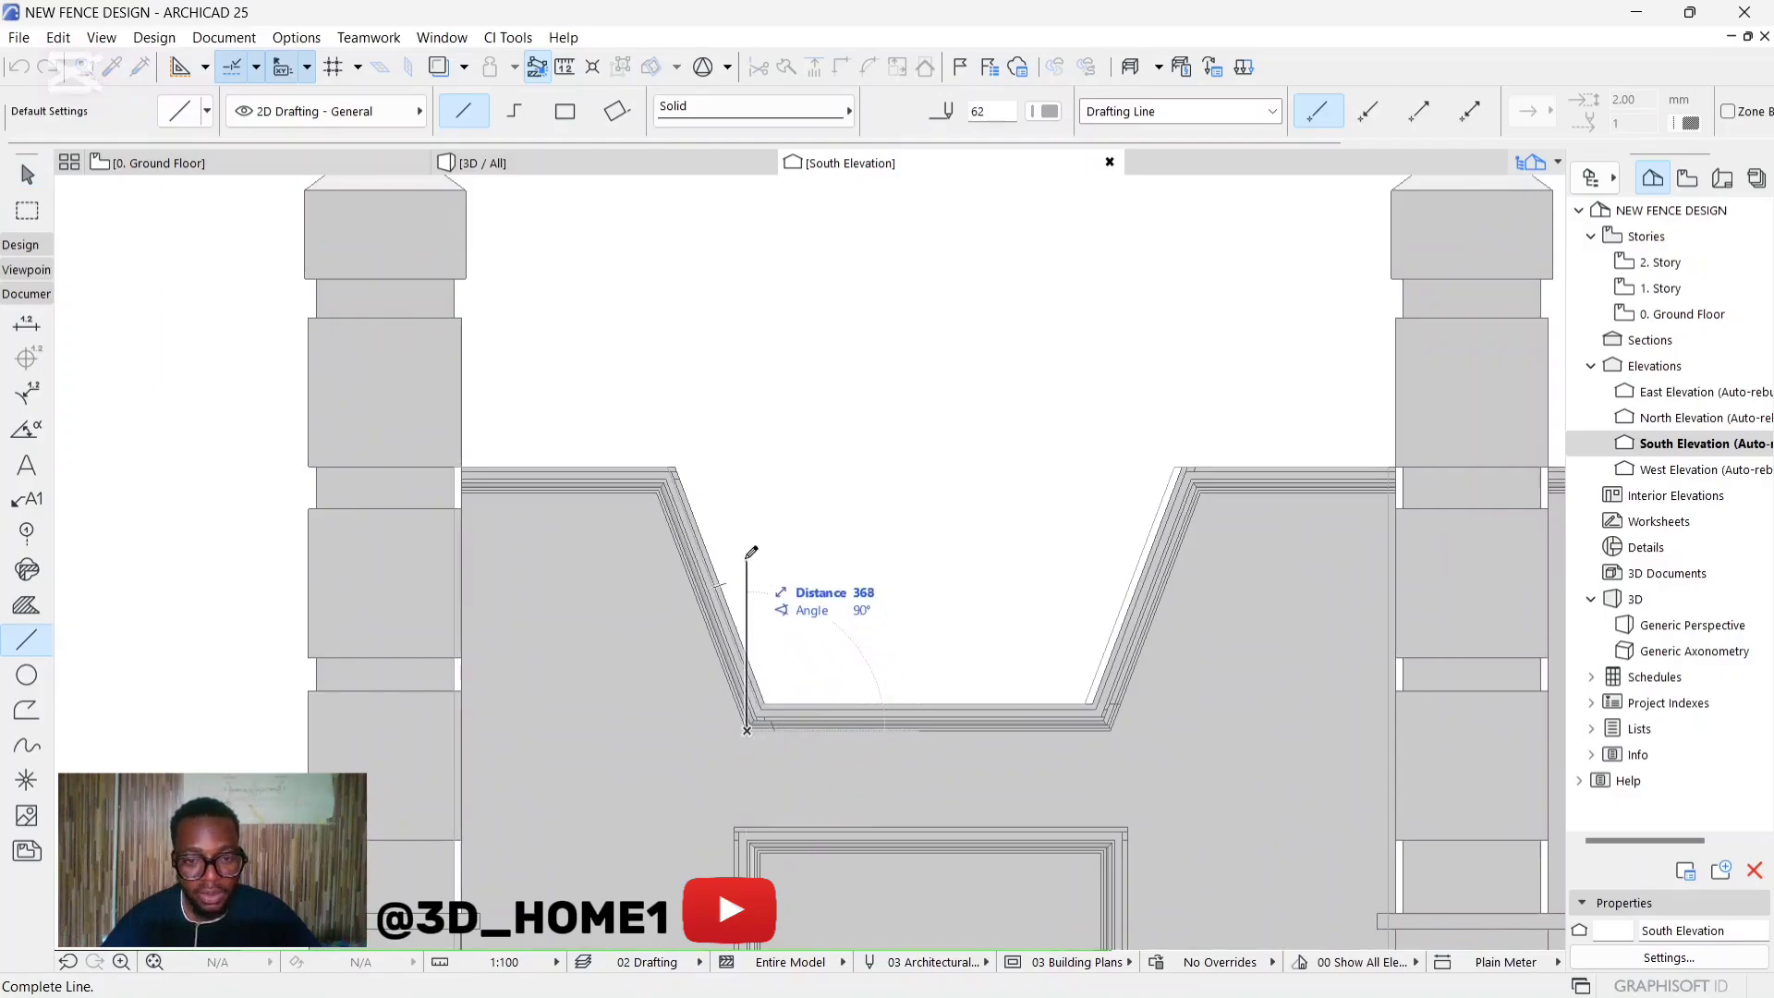
{"action": "scroll", "coordinate": [749, 626], "scroll_direction": "down", "scroll_amount": 5}
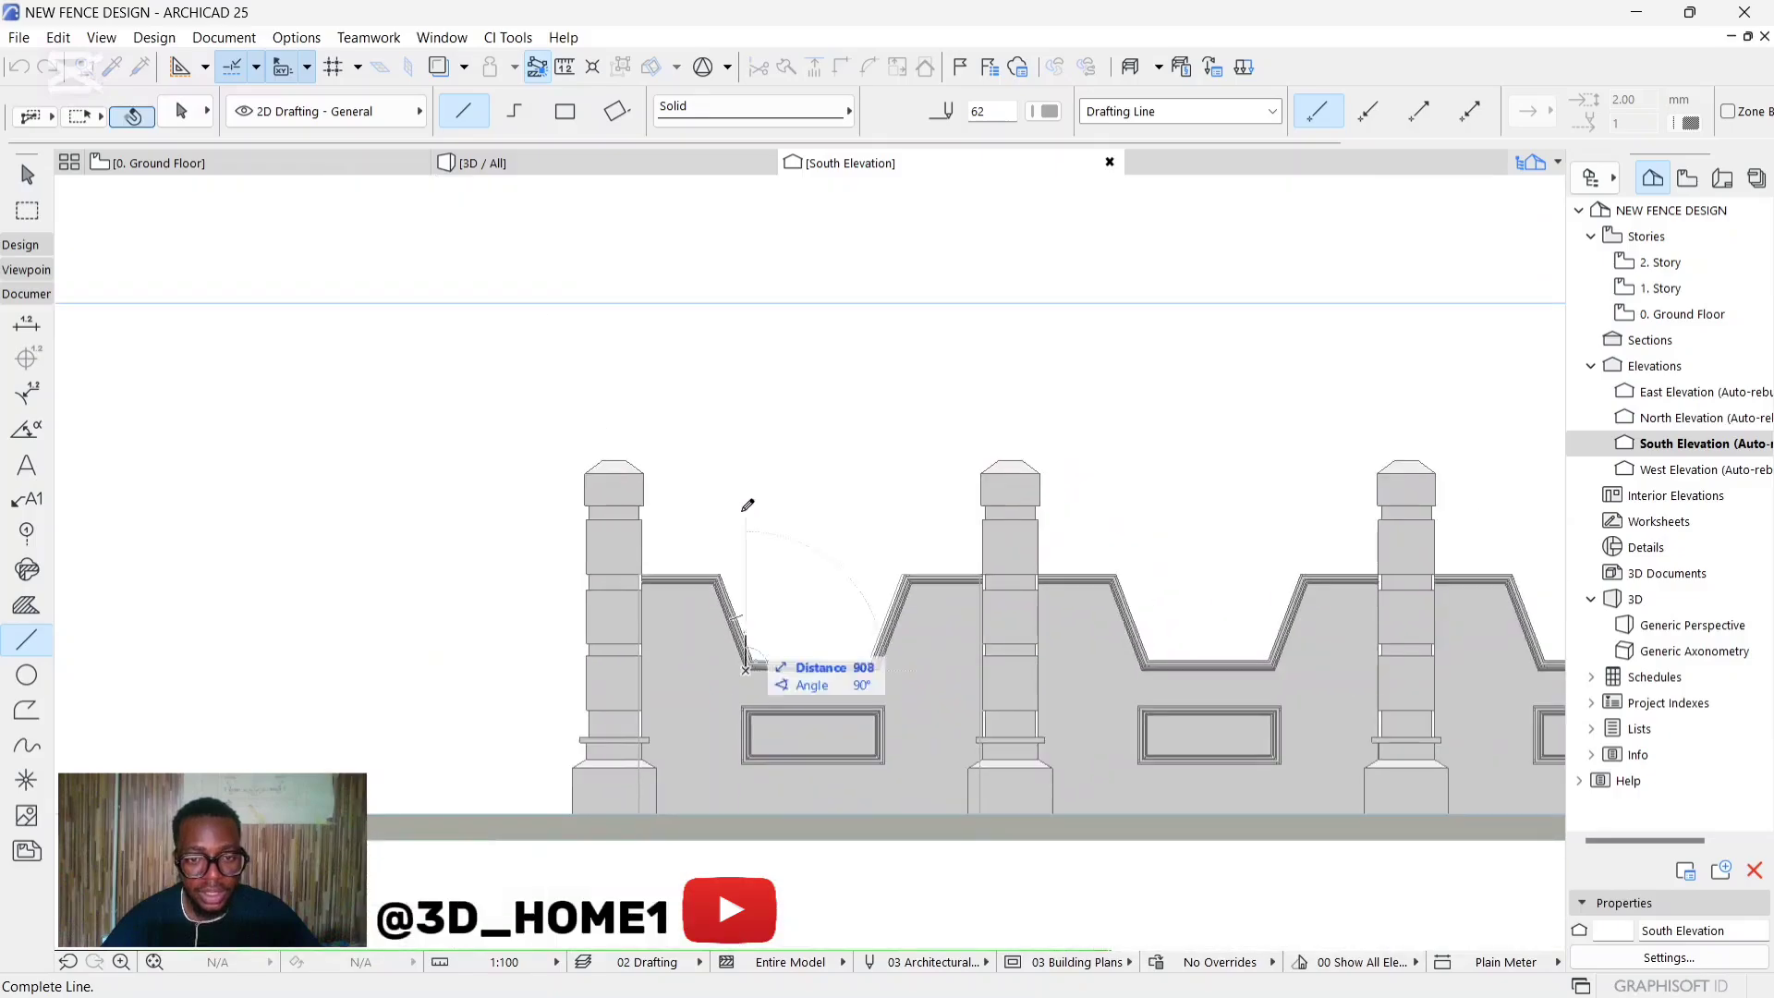
{"action": "scroll", "coordinate": [714, 463], "scroll_direction": "up", "scroll_amount": 4}
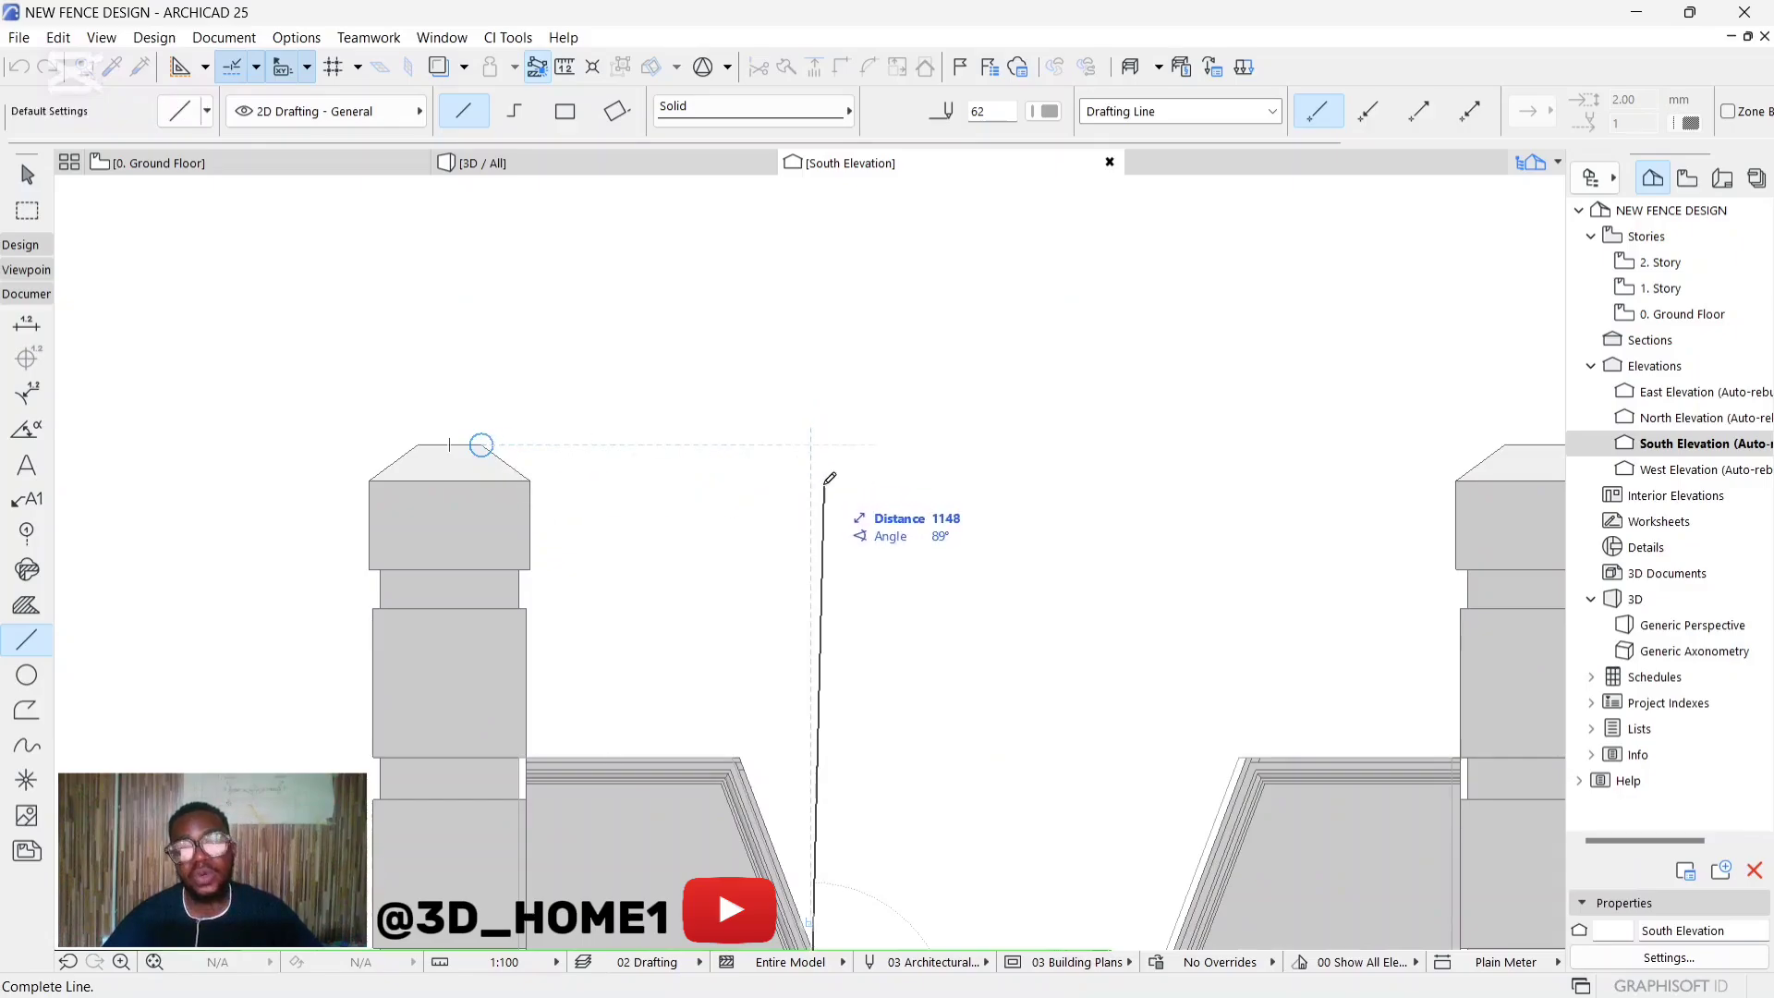
{"action": "key", "text": "Escape"}
{"action": "scroll", "coordinate": [783, 527], "scroll_direction": "down", "scroll_amount": 3}
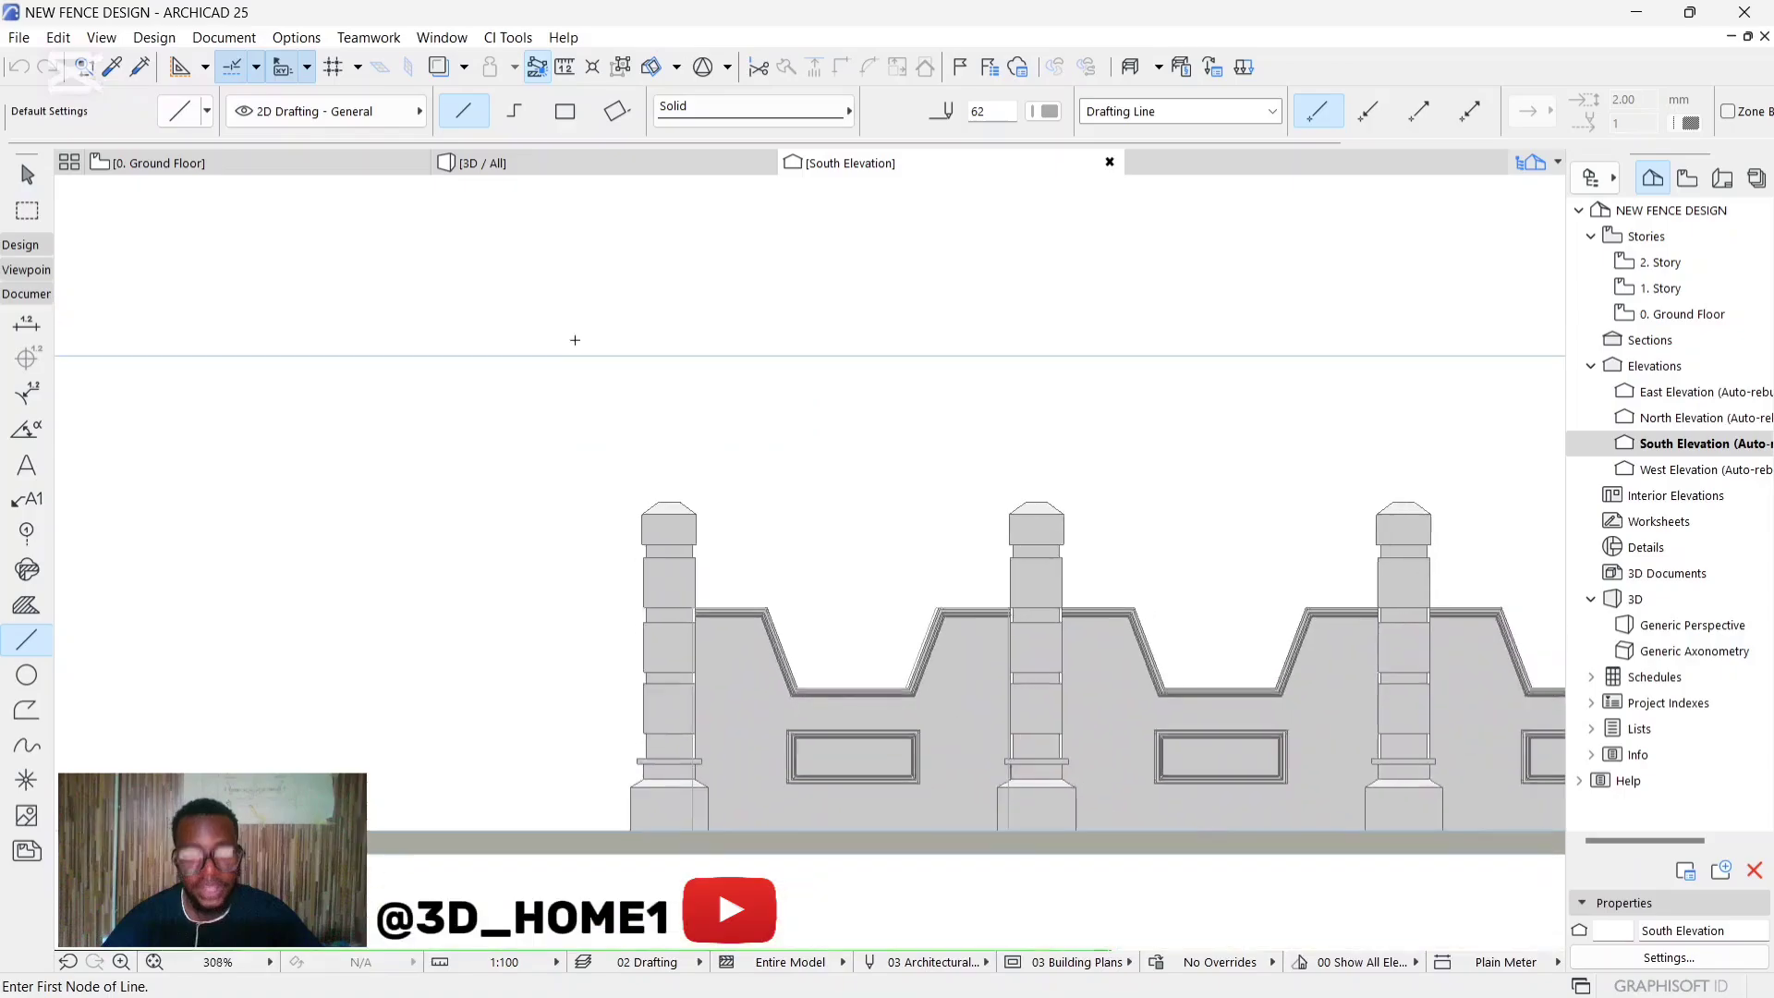
Create a new complex profile named WROUGHT IRON in the Profile Manager.
{"action": "mouse_move", "coordinate": [284, 169]}
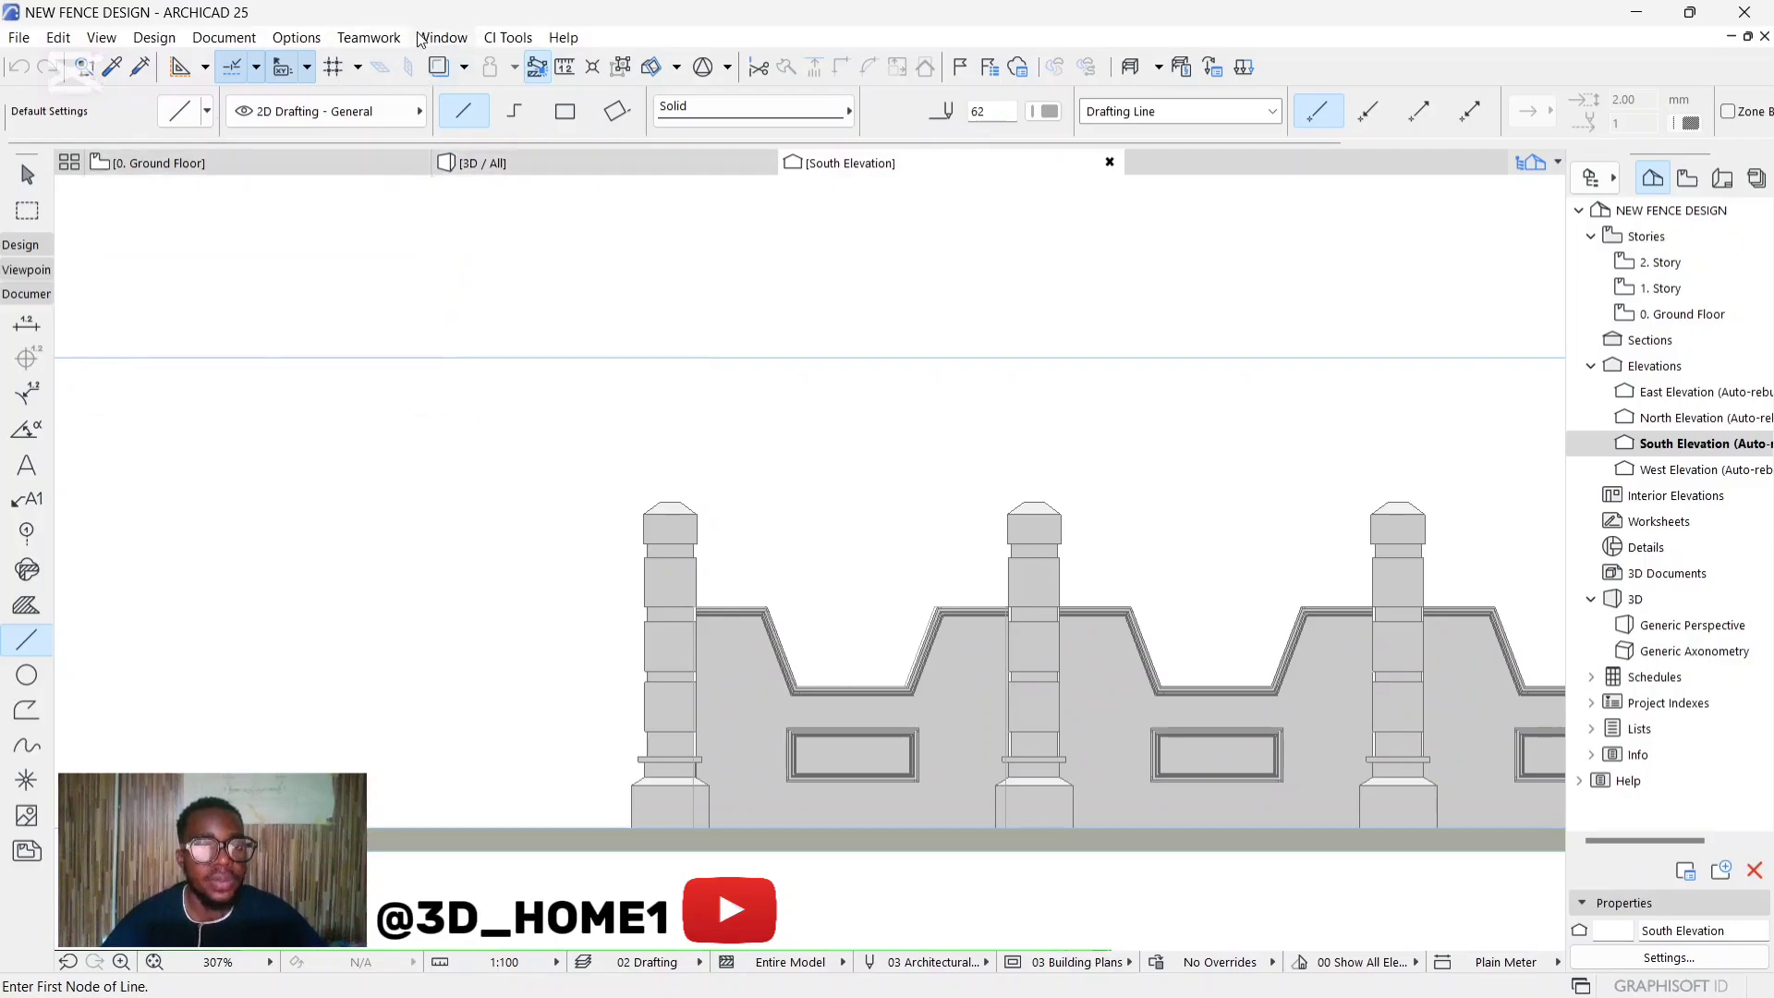
{"action": "left_click", "coordinate": [308, 41]}
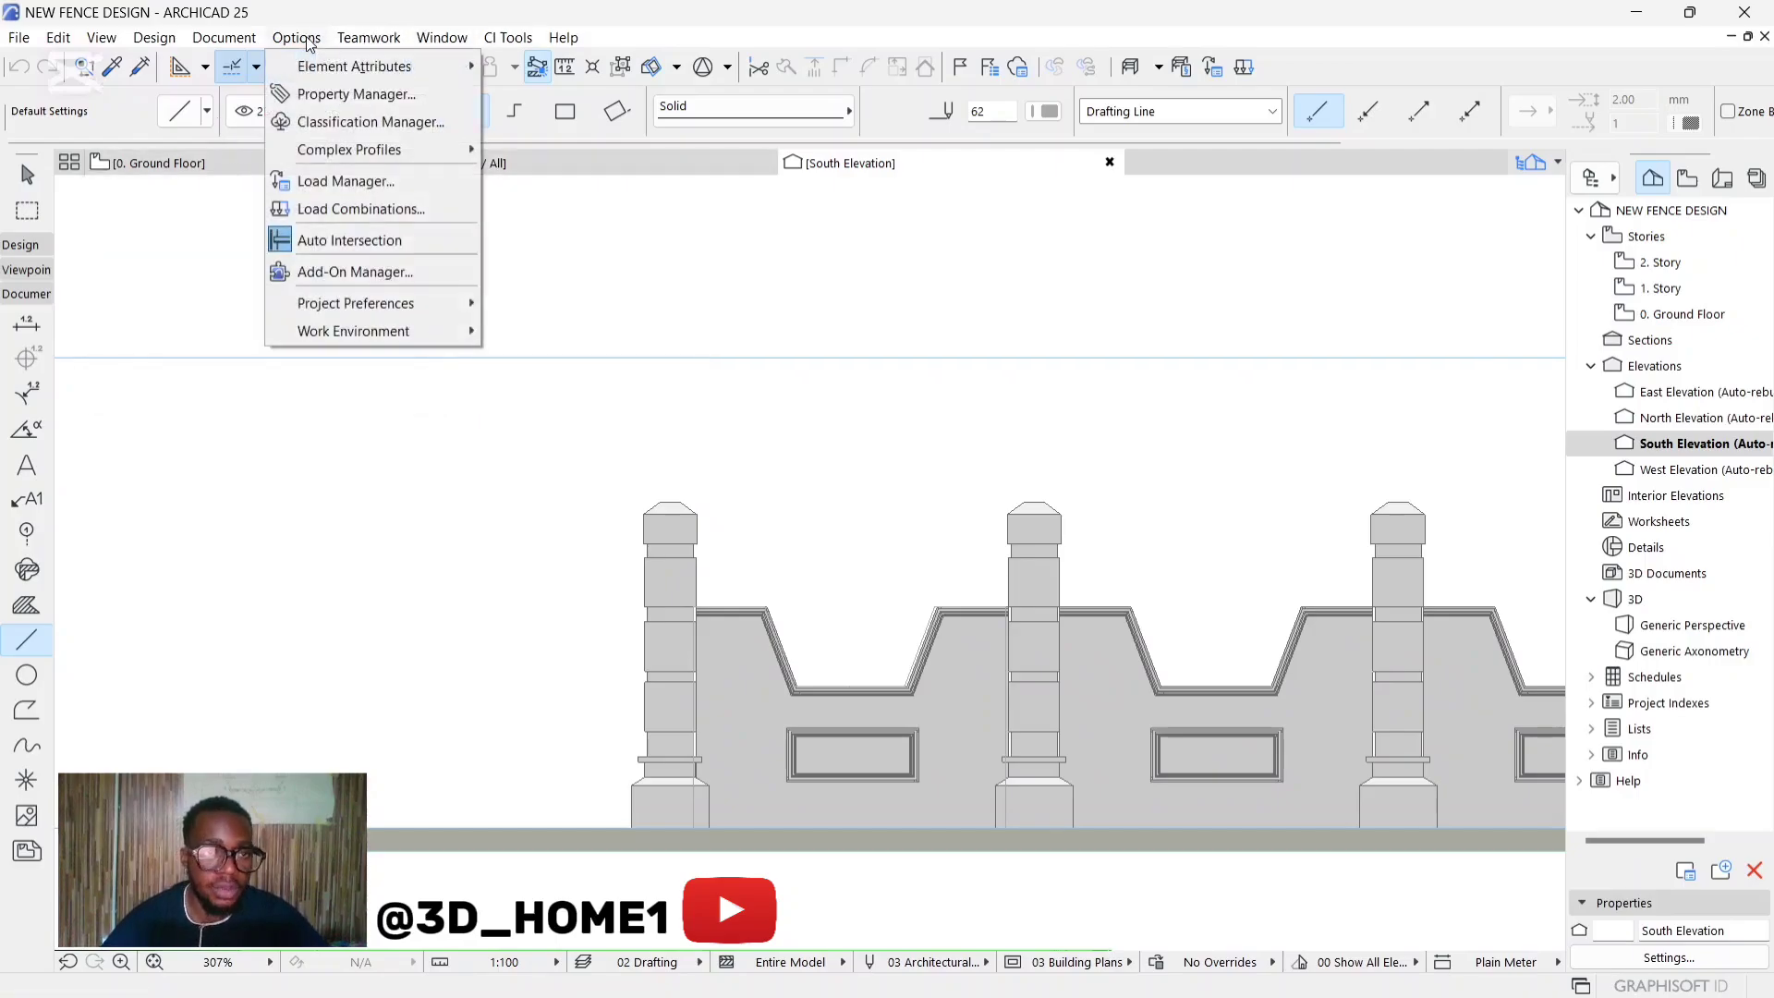
{"action": "mouse_move", "coordinate": [437, 160]}
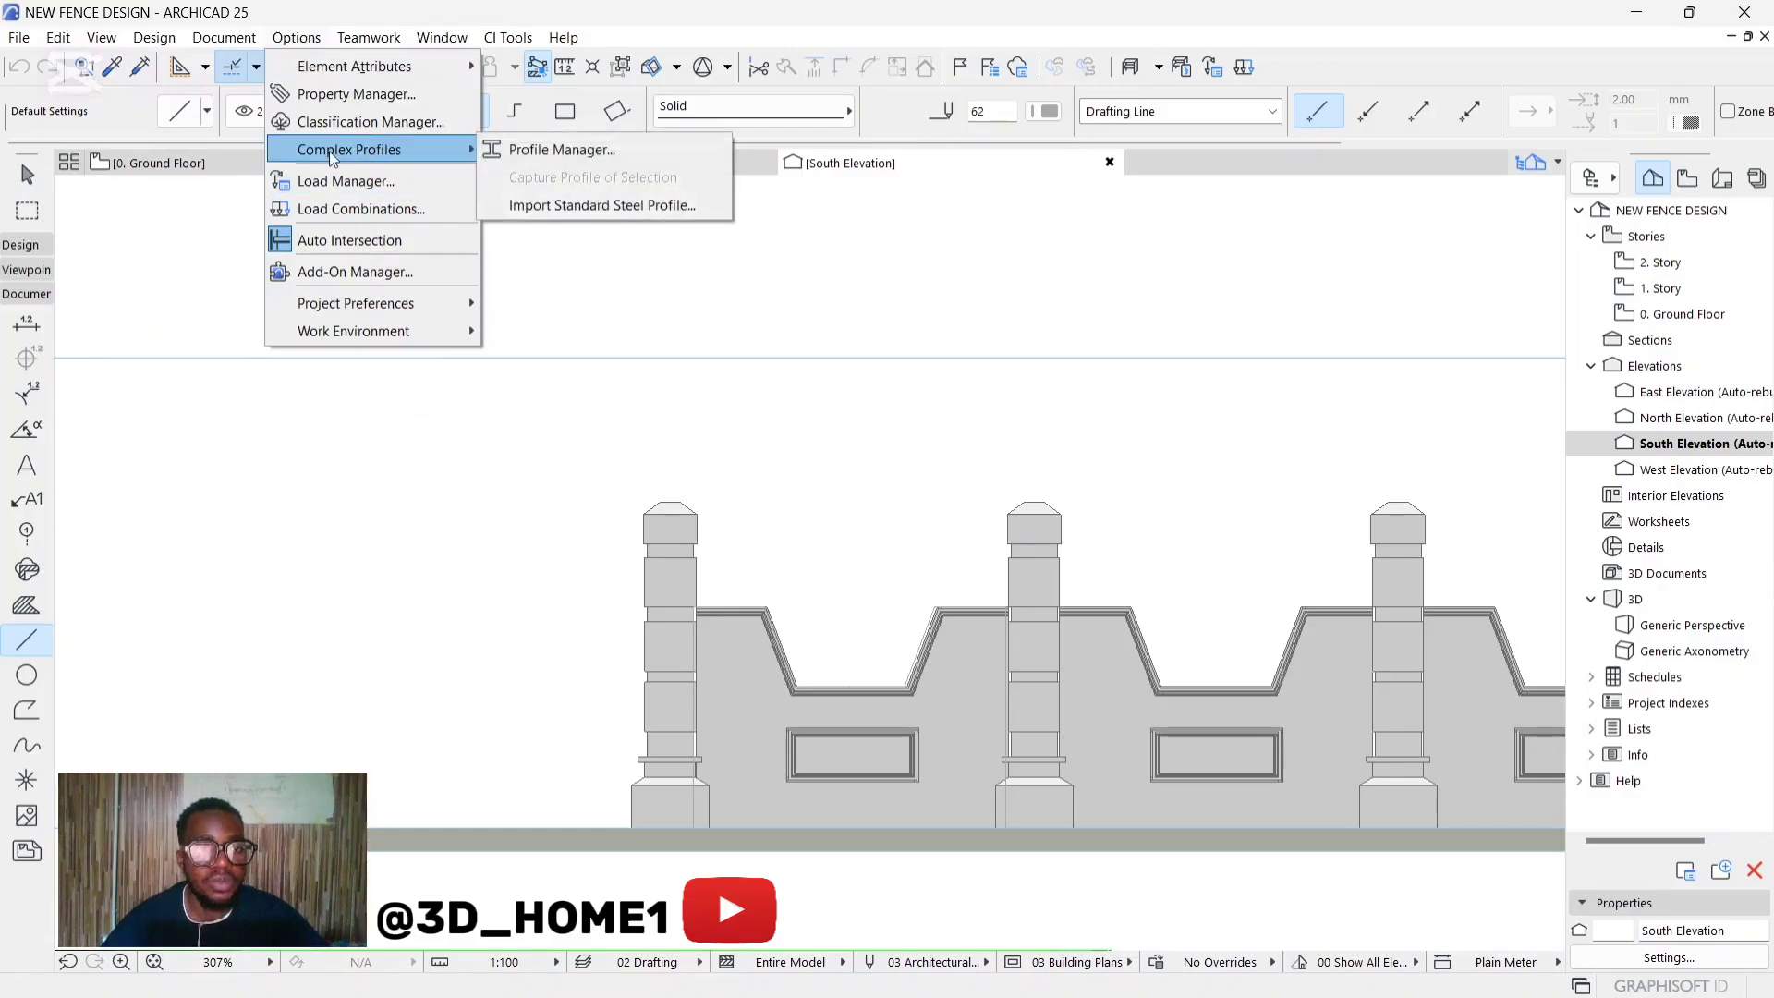
{"action": "left_click", "coordinate": [561, 151]}
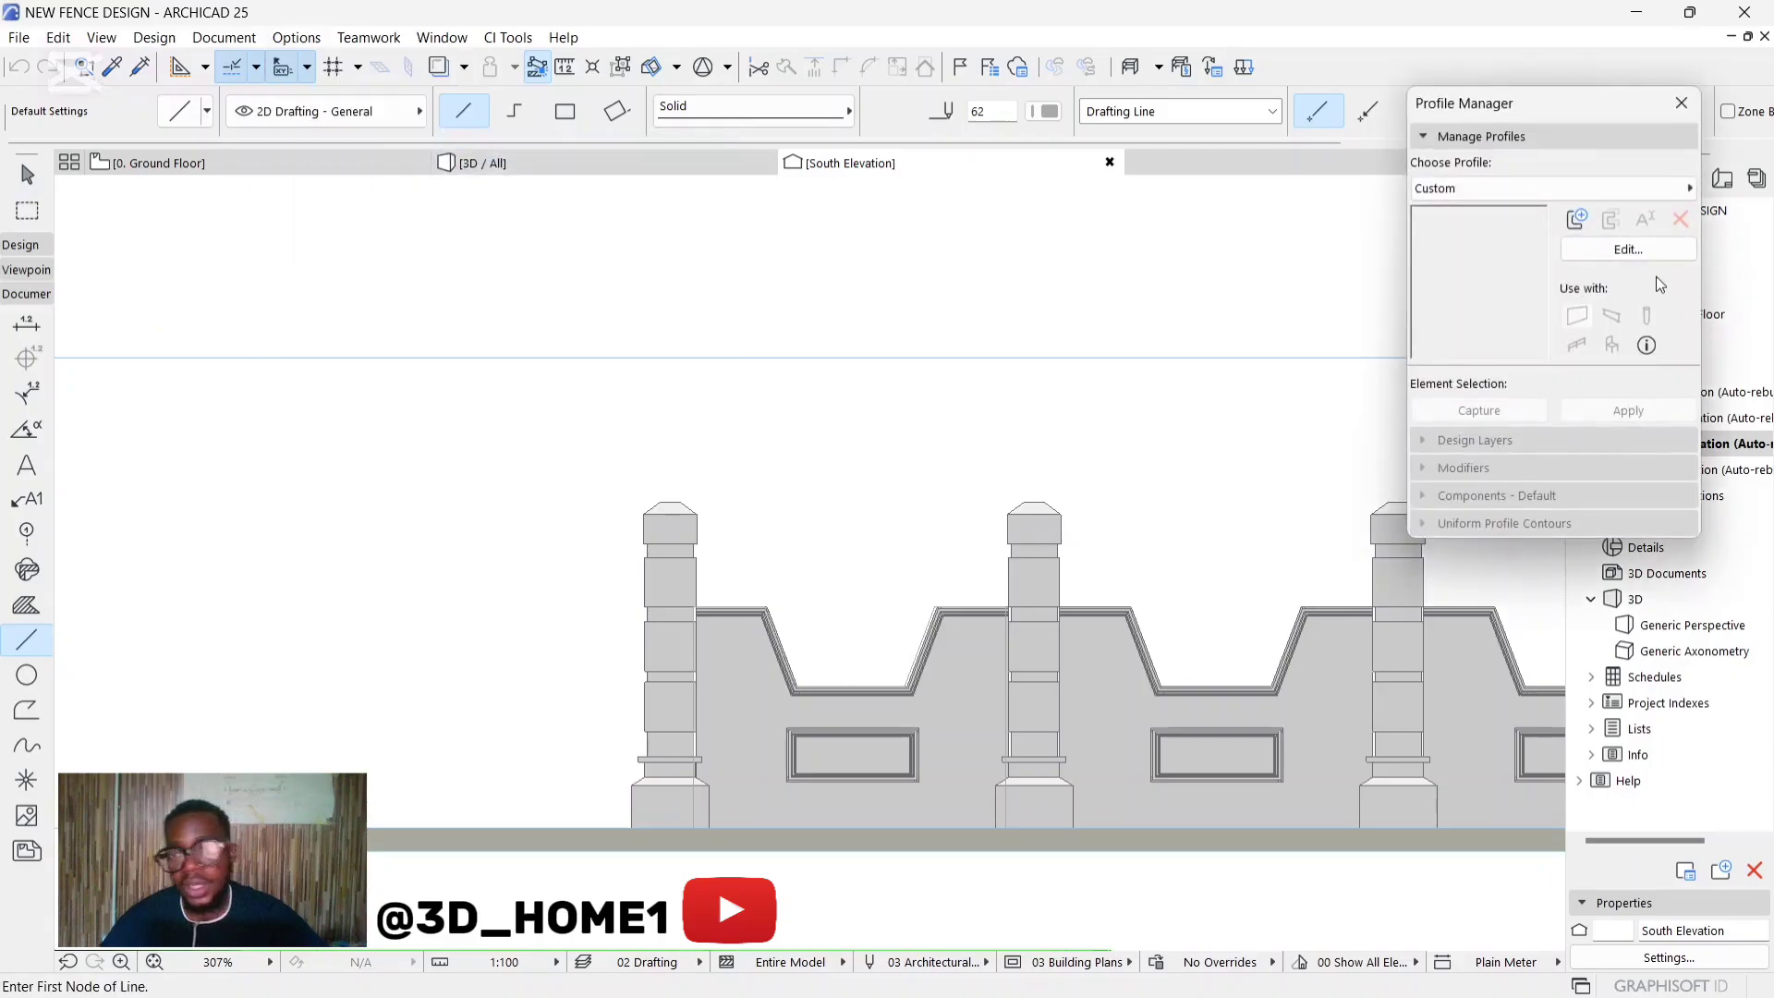
{"action": "left_click", "coordinate": [1578, 220]}
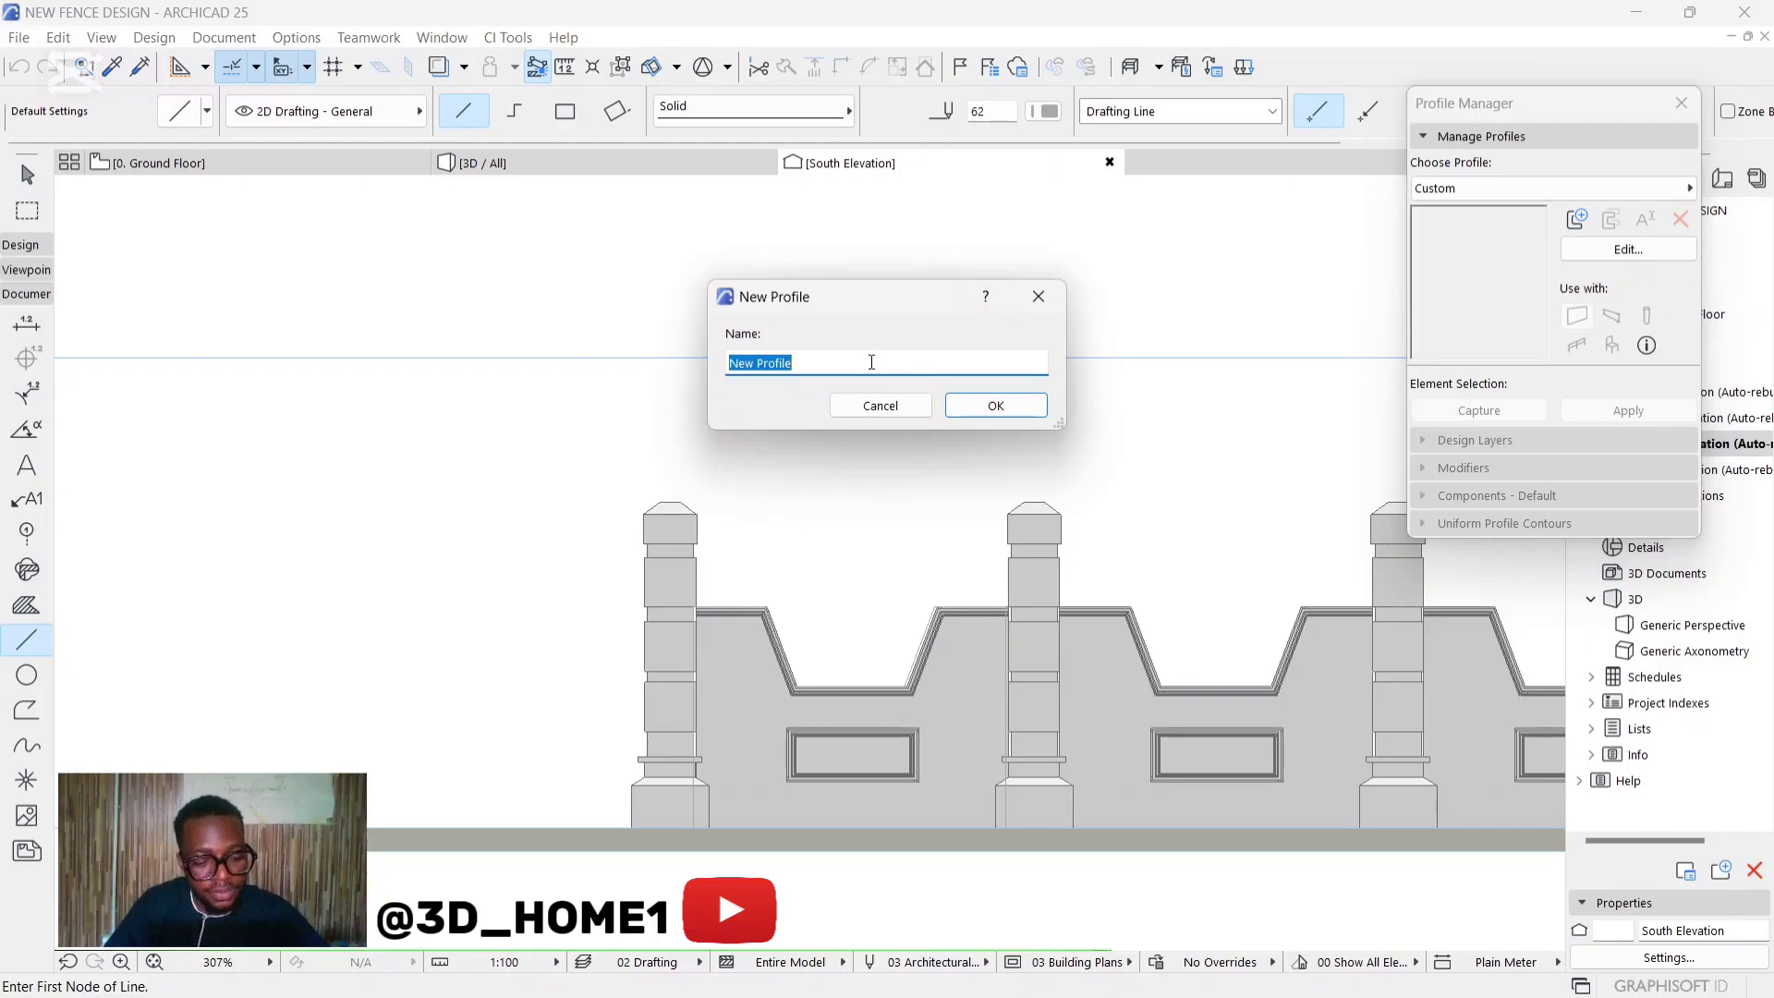
{"action": "type", "text": "WROUGHT IRON"}
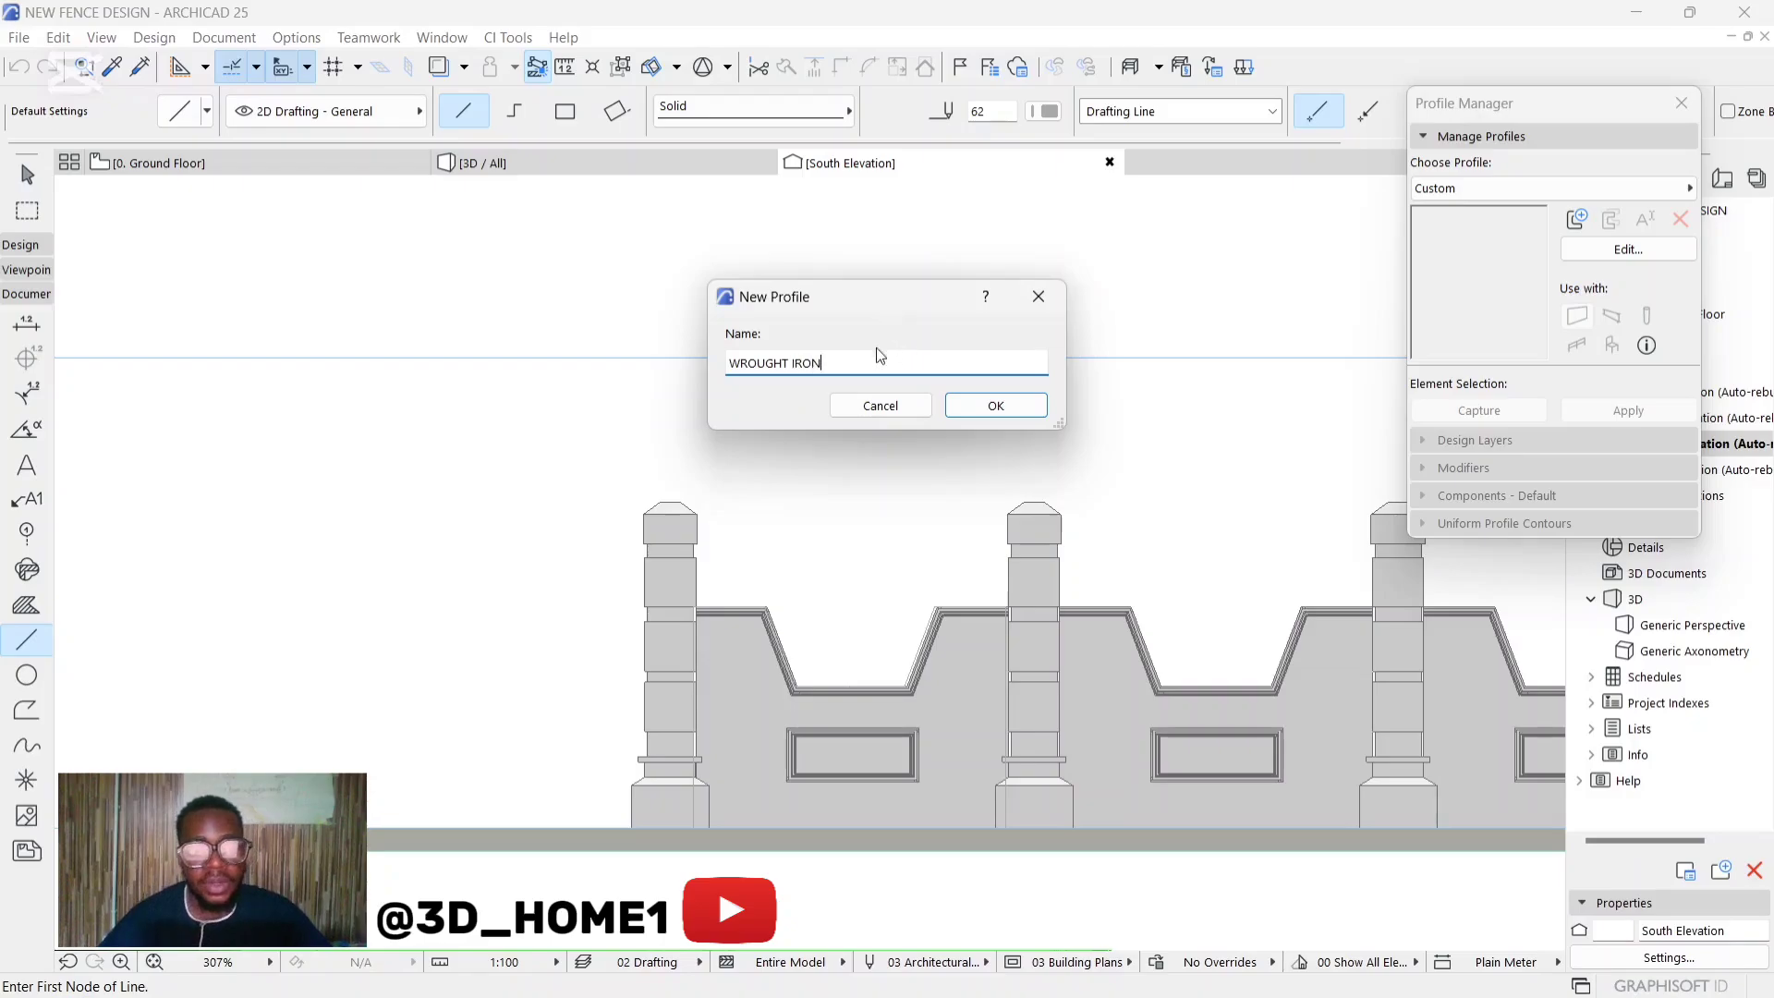
{"action": "left_click", "coordinate": [985, 408]}
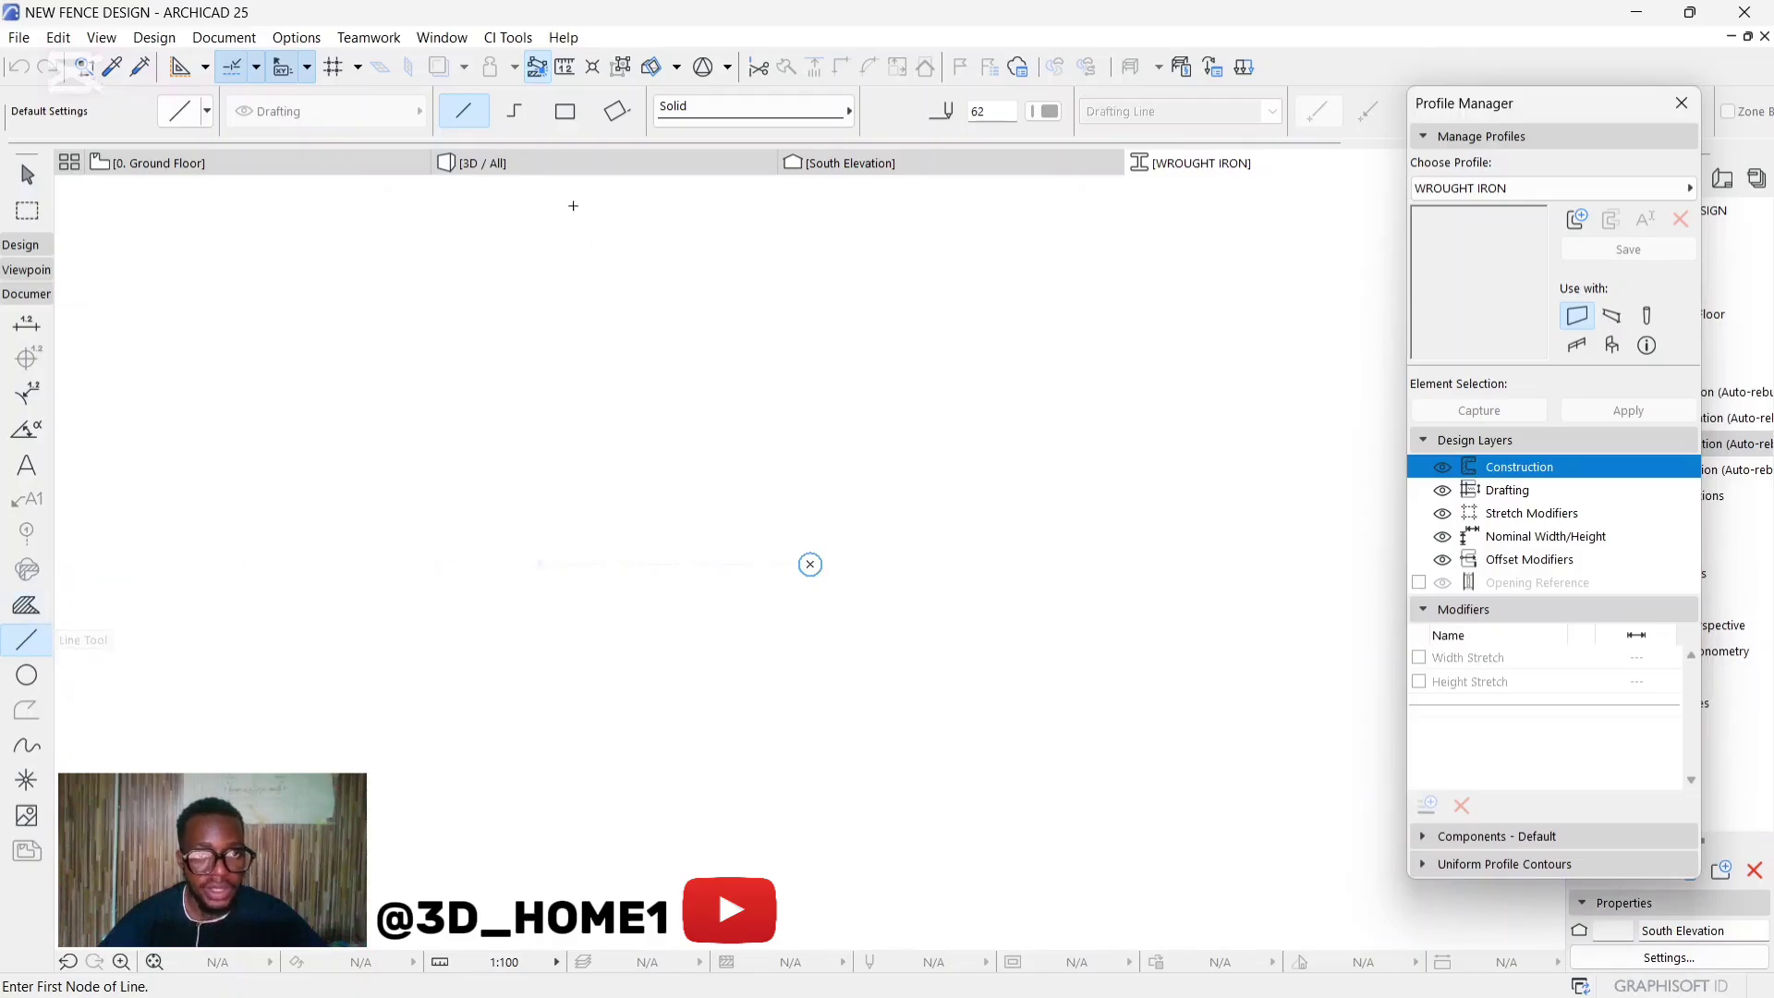
Draw a tall, narrow rectangle 5 mm wide upward from the origin of the WROUGHT IRON profile.
{"action": "left_click", "coordinate": [565, 113]}
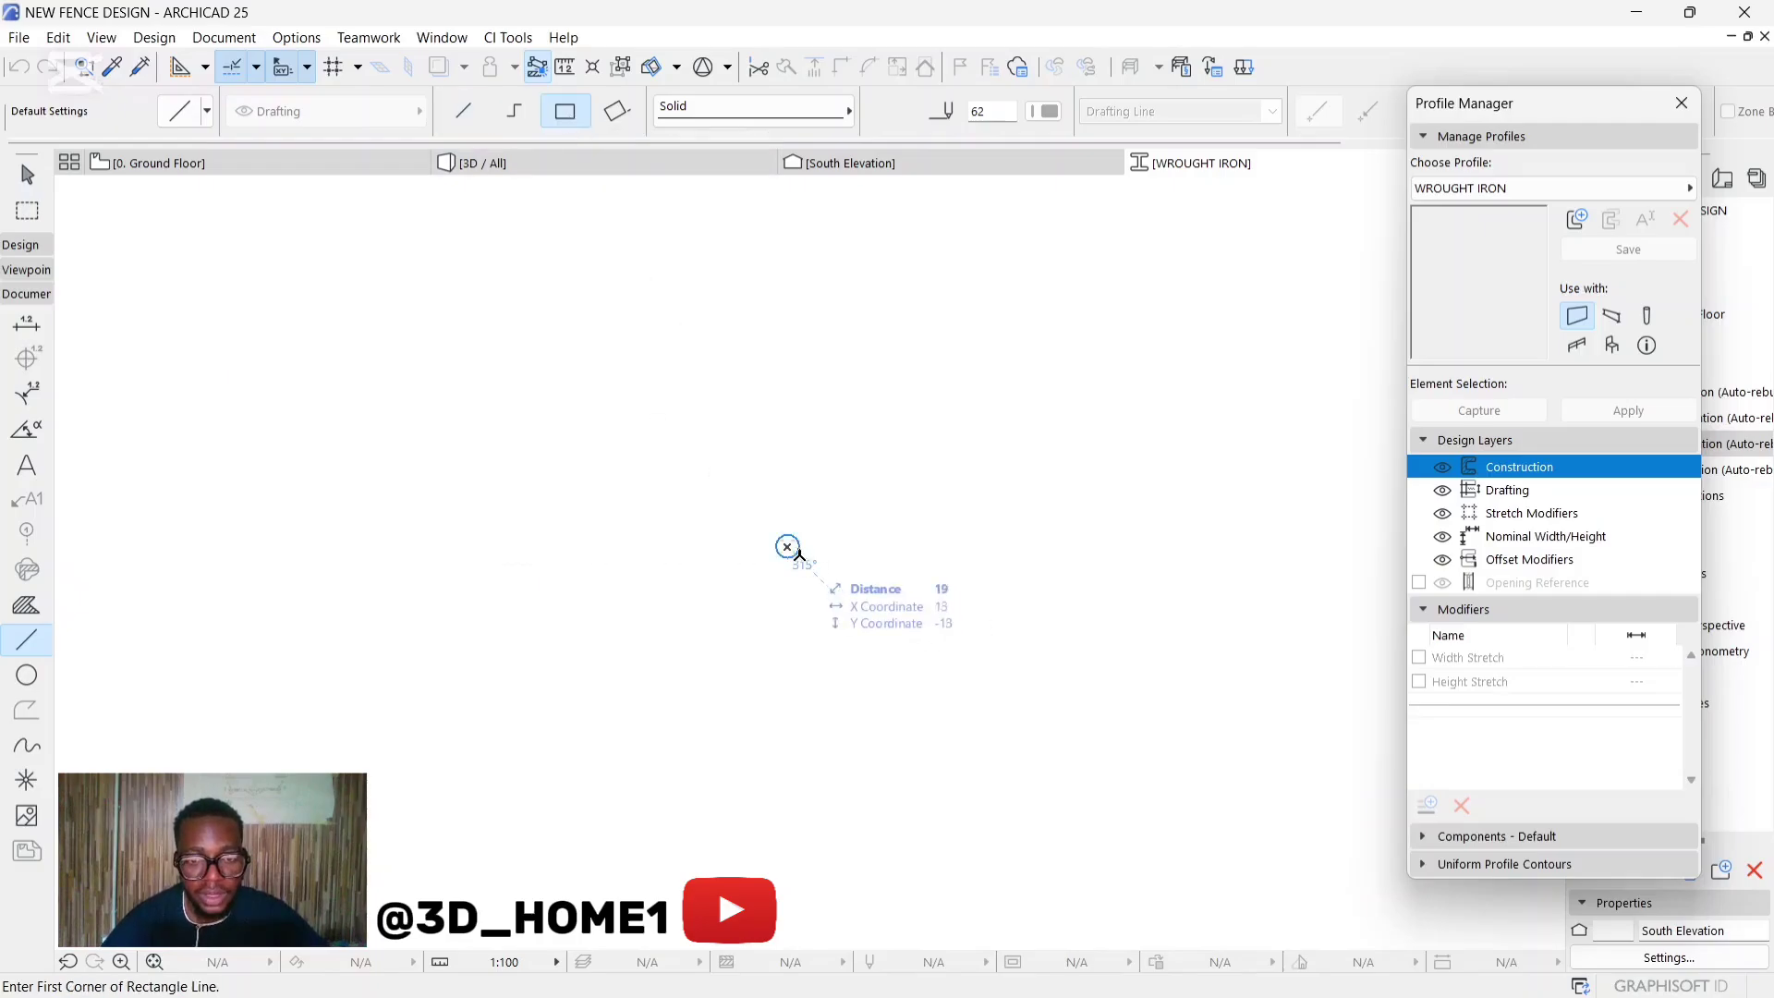
{"action": "left_click", "coordinate": [787, 546]}
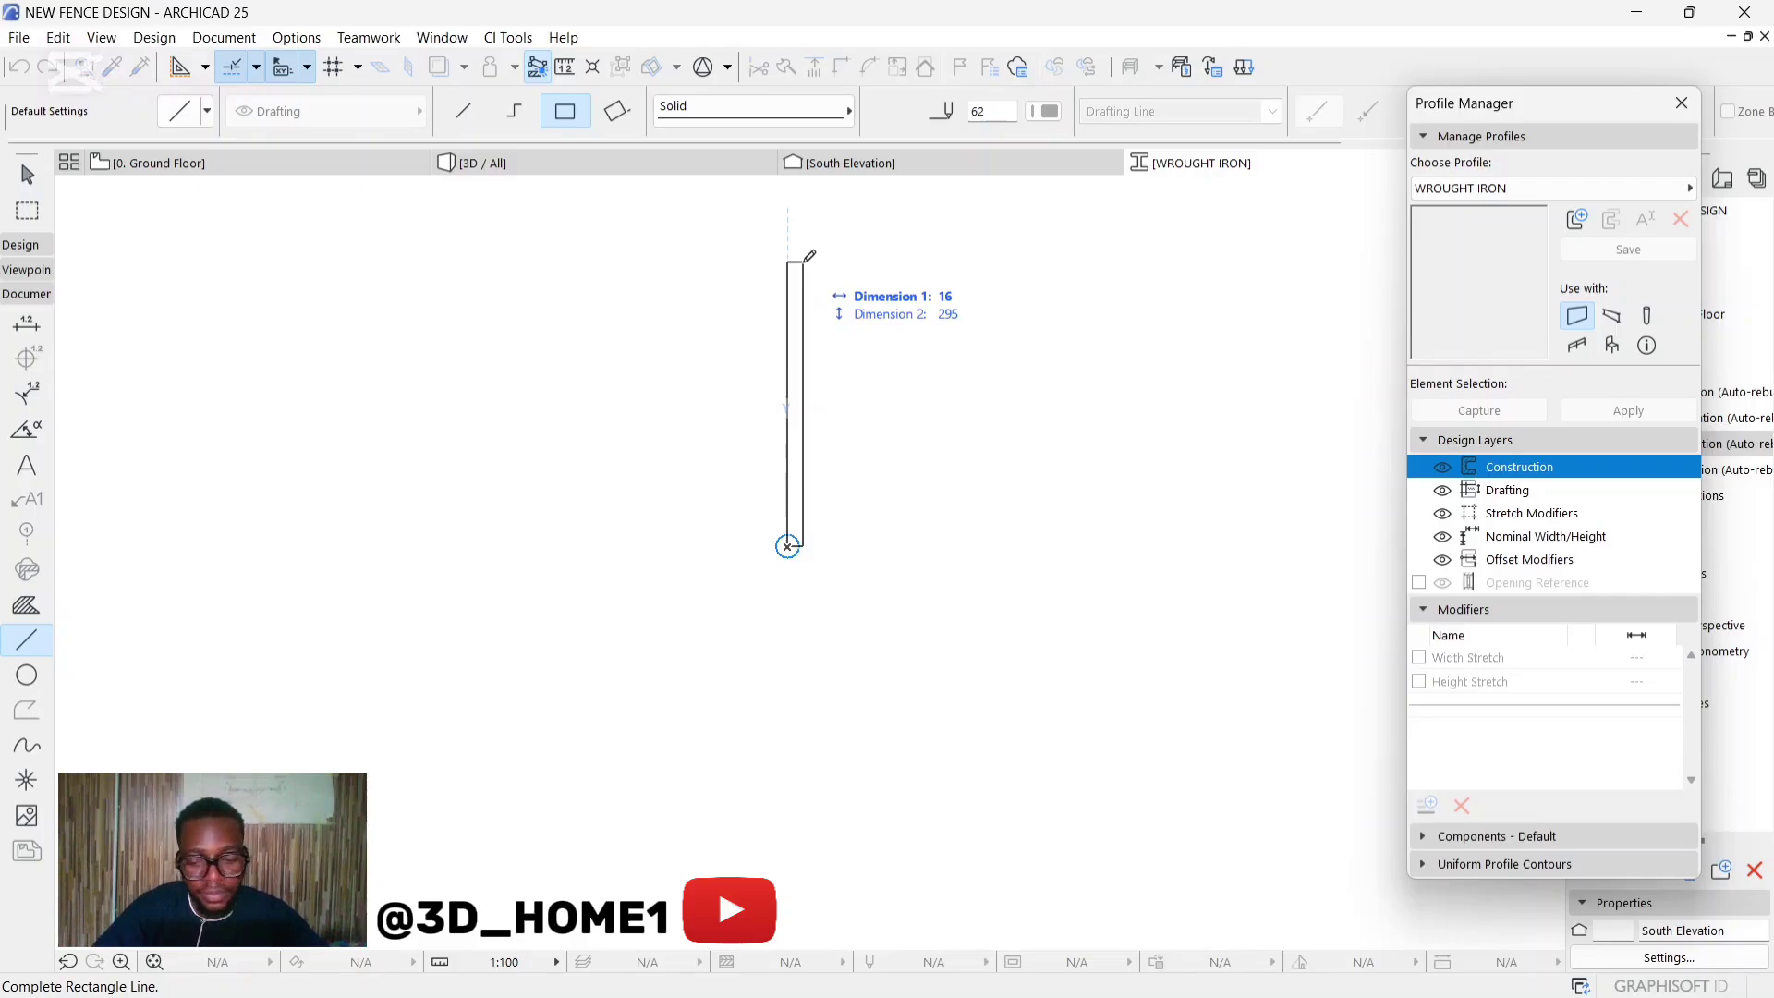
{"action": "key", "text": "Tab"}
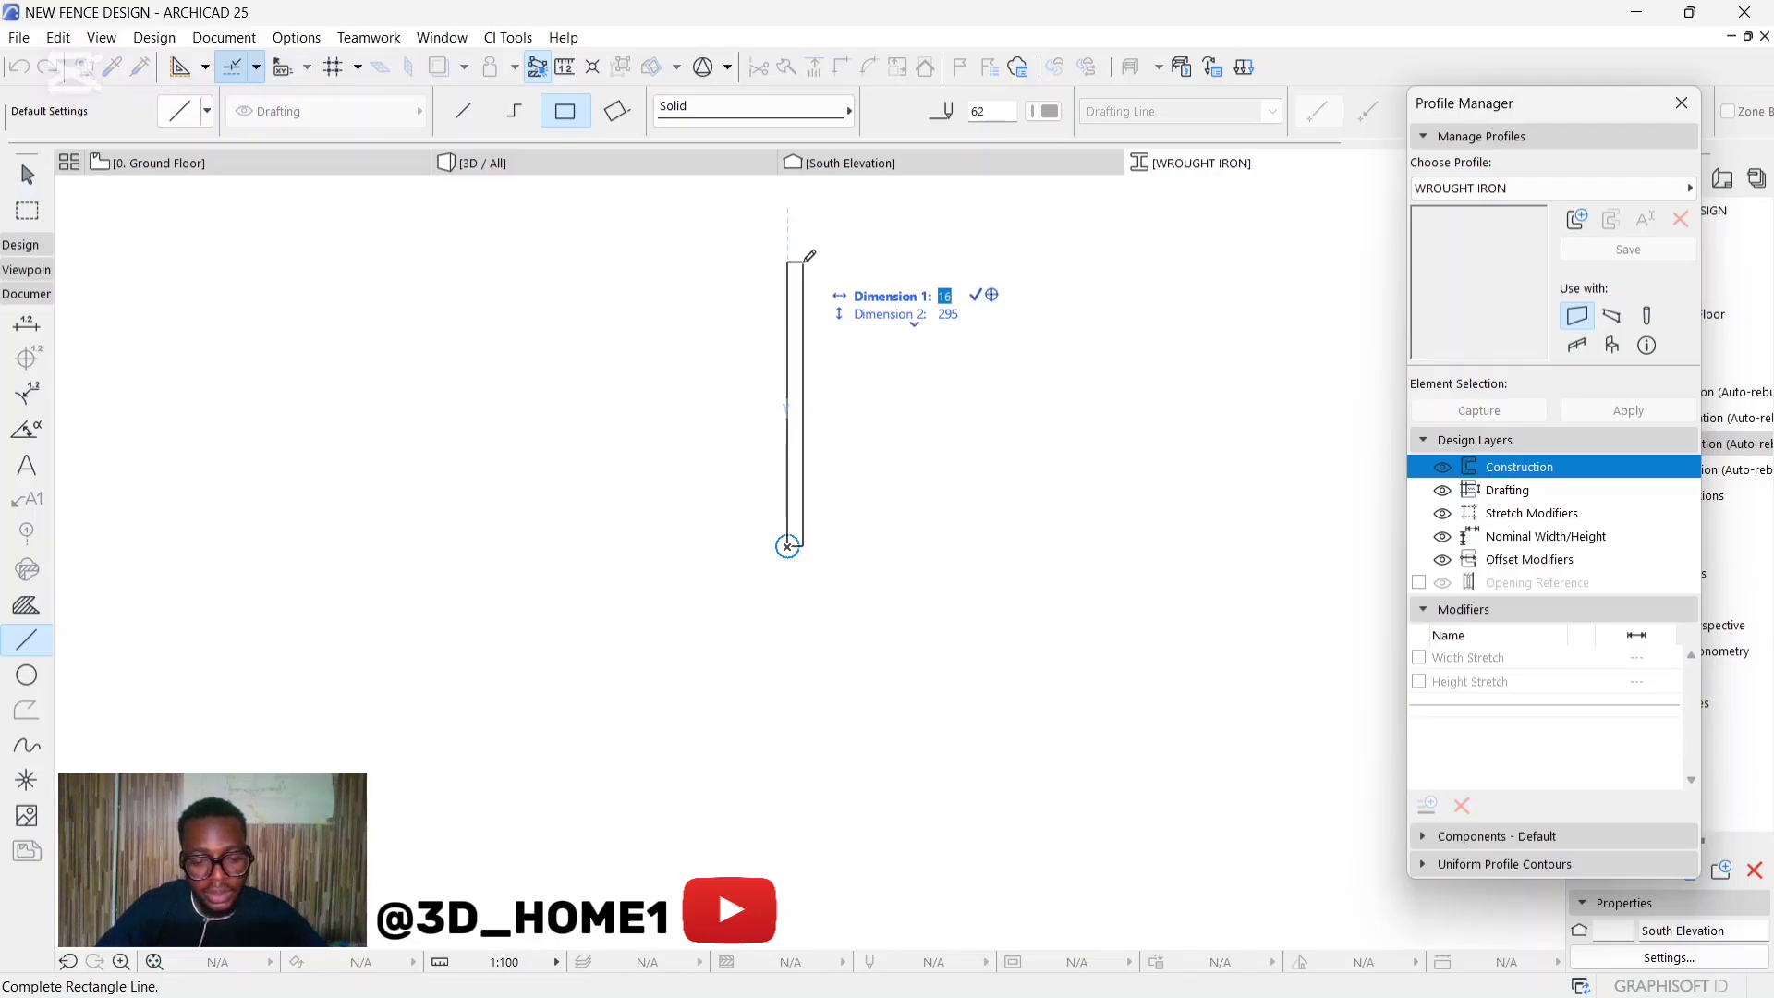
{"action": "type", "text": "5"}
{"action": "key", "text": "Tab"}
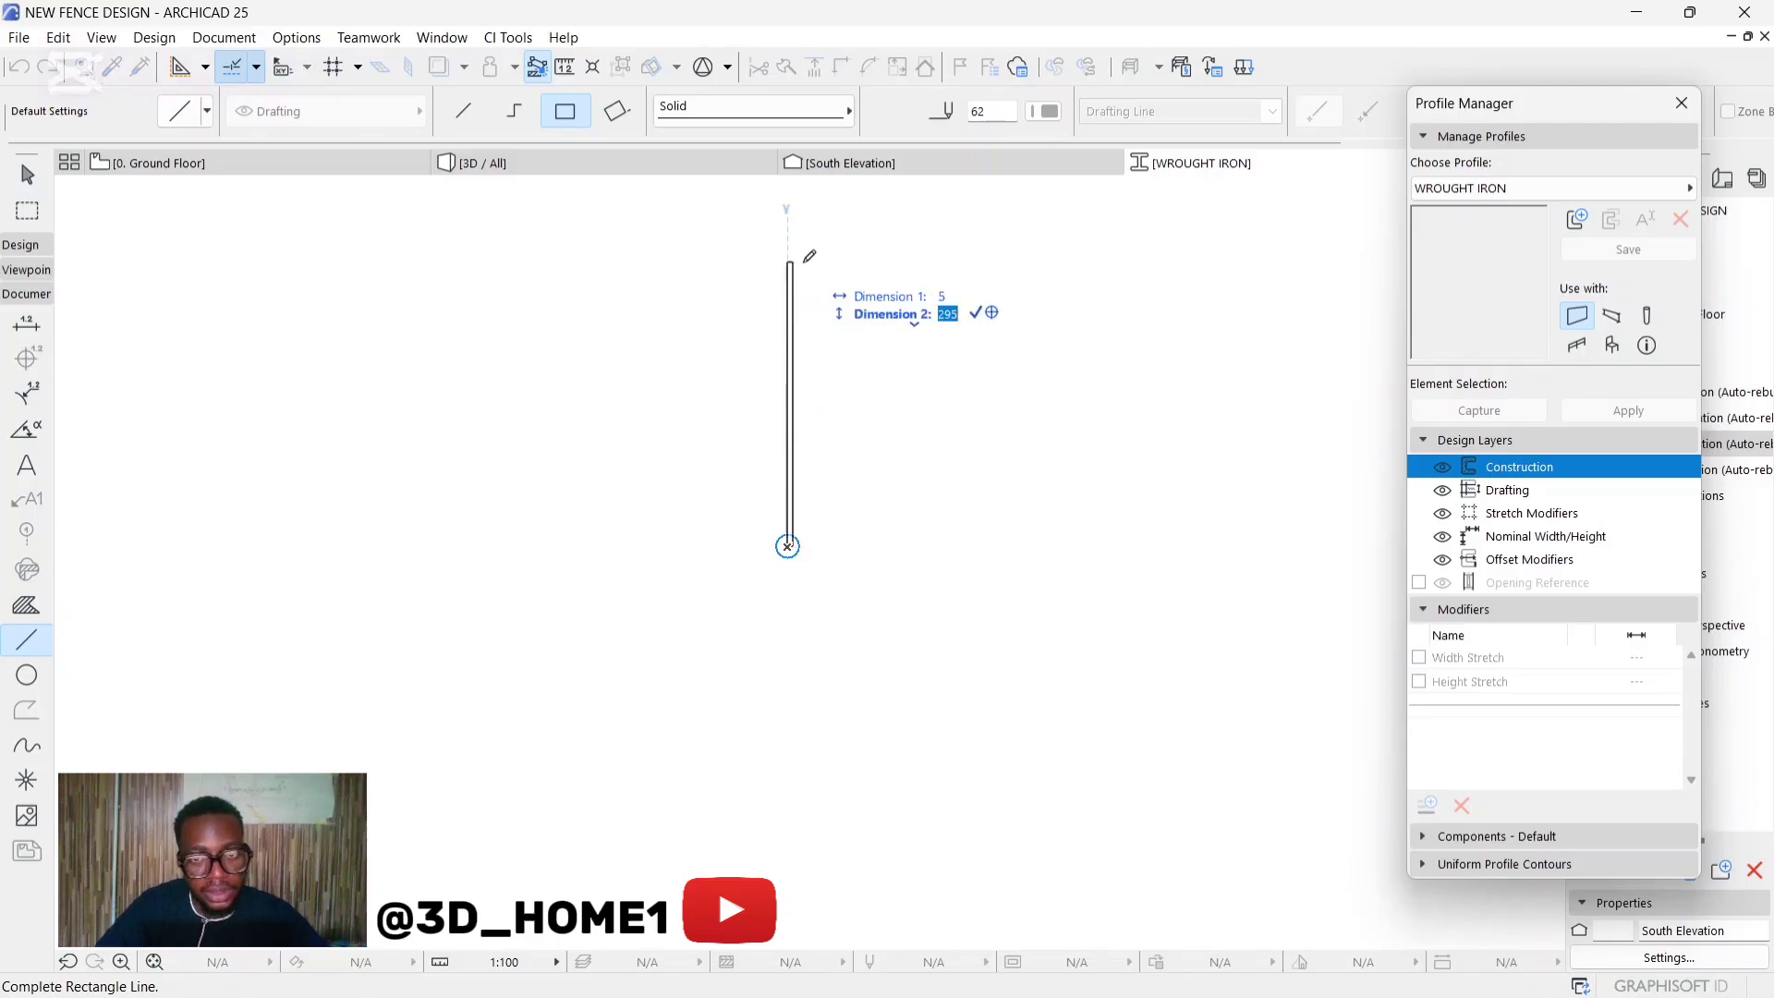
{"action": "type", "text": "1"}
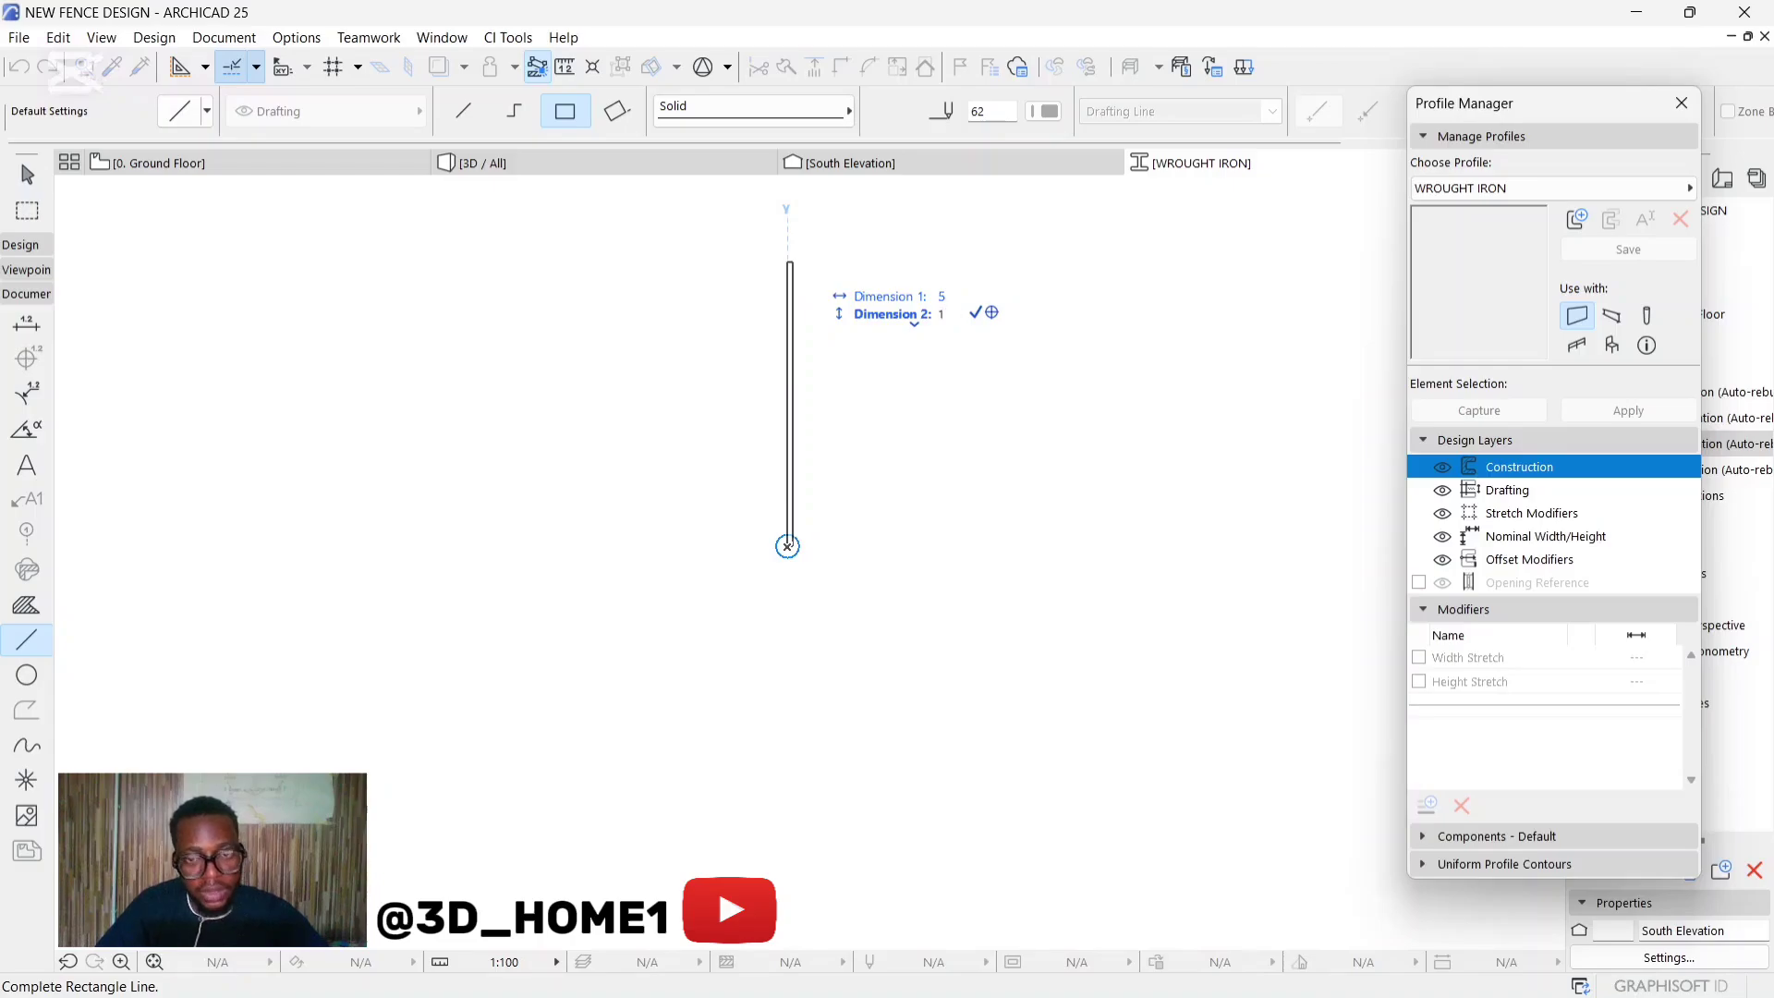
{"action": "type", "text": "200"}
{"action": "key", "text": "Return"}
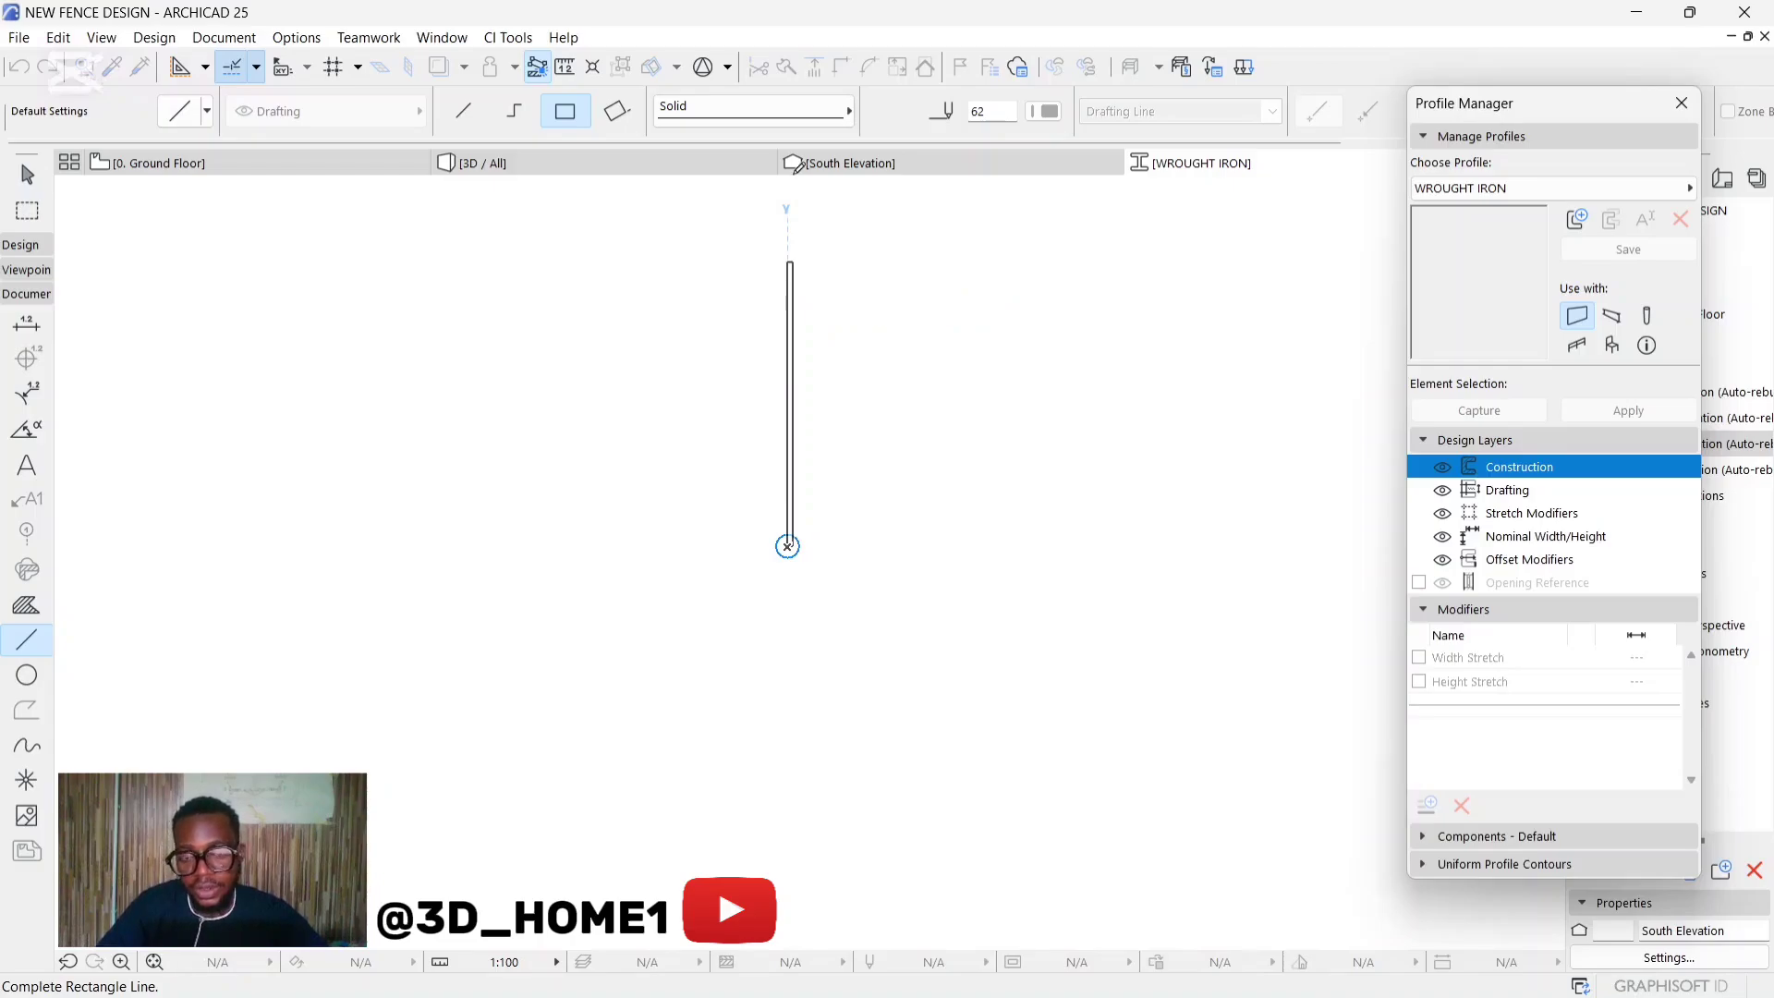
{"action": "scroll", "coordinate": [753, 712], "scroll_direction": "down", "scroll_amount": 4}
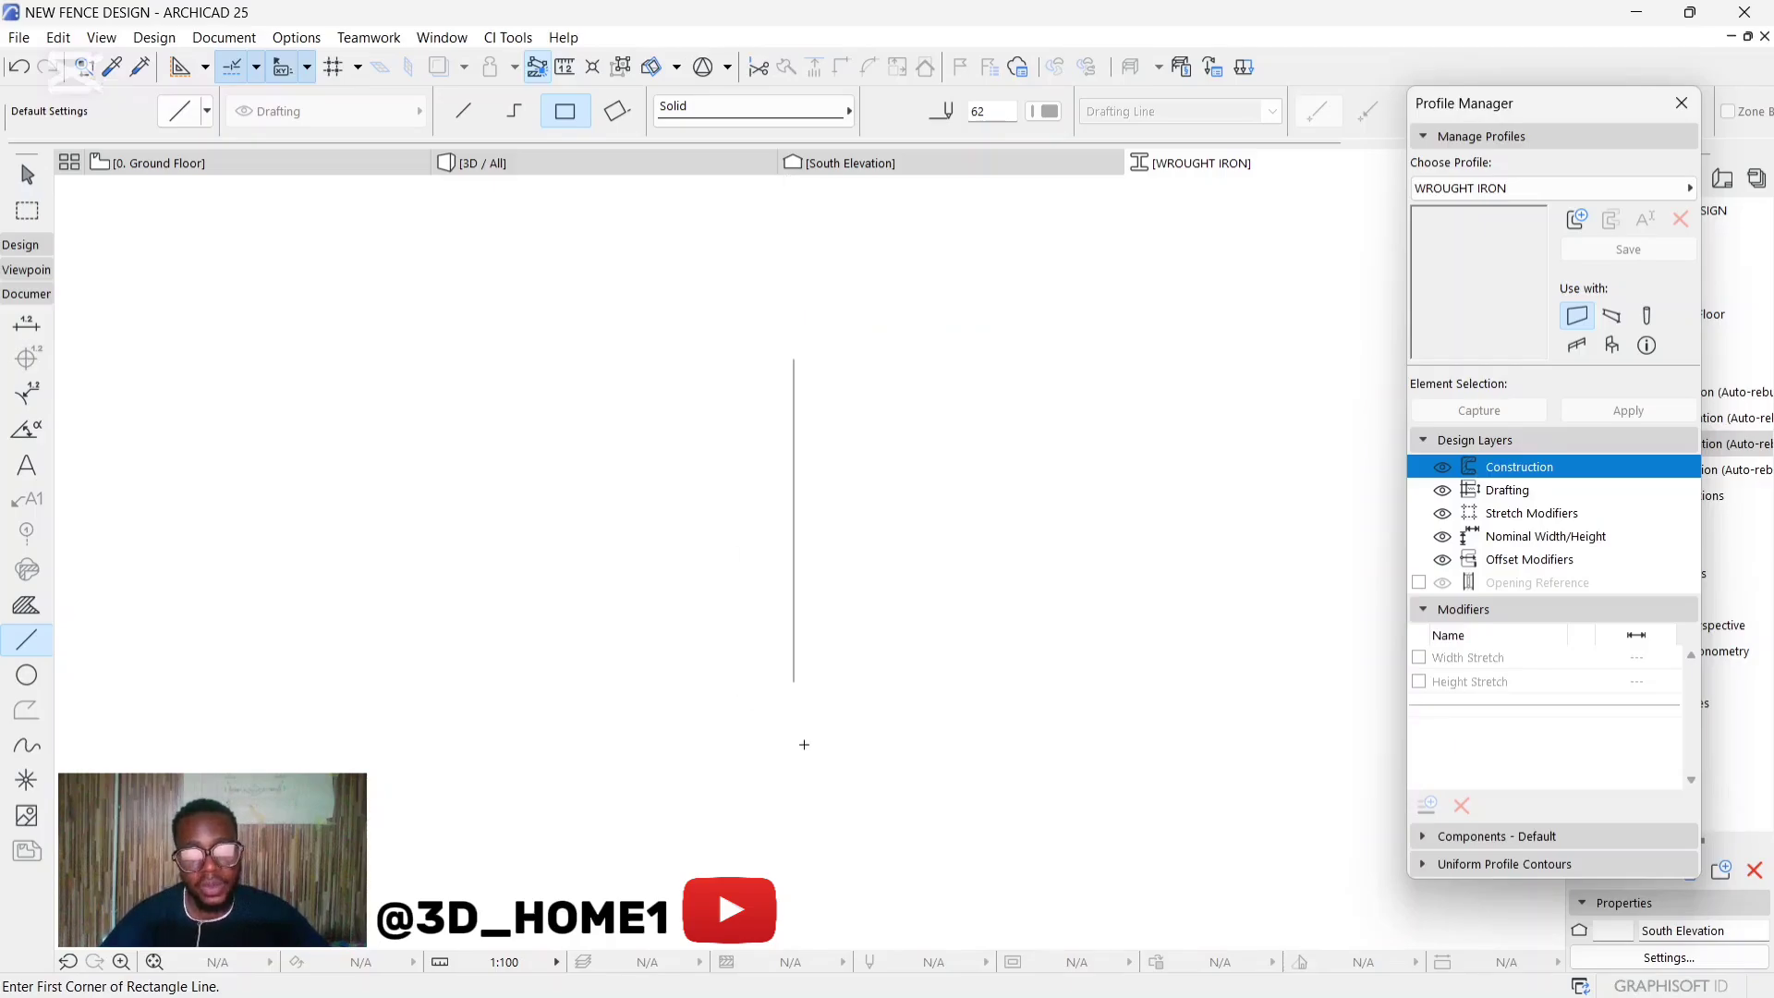
{"action": "key", "text": "Escape"}
{"action": "scroll", "coordinate": [791, 396], "scroll_direction": "up", "scroll_amount": 1}
{"action": "scroll", "coordinate": [791, 395], "scroll_direction": "up", "scroll_amount": 5}
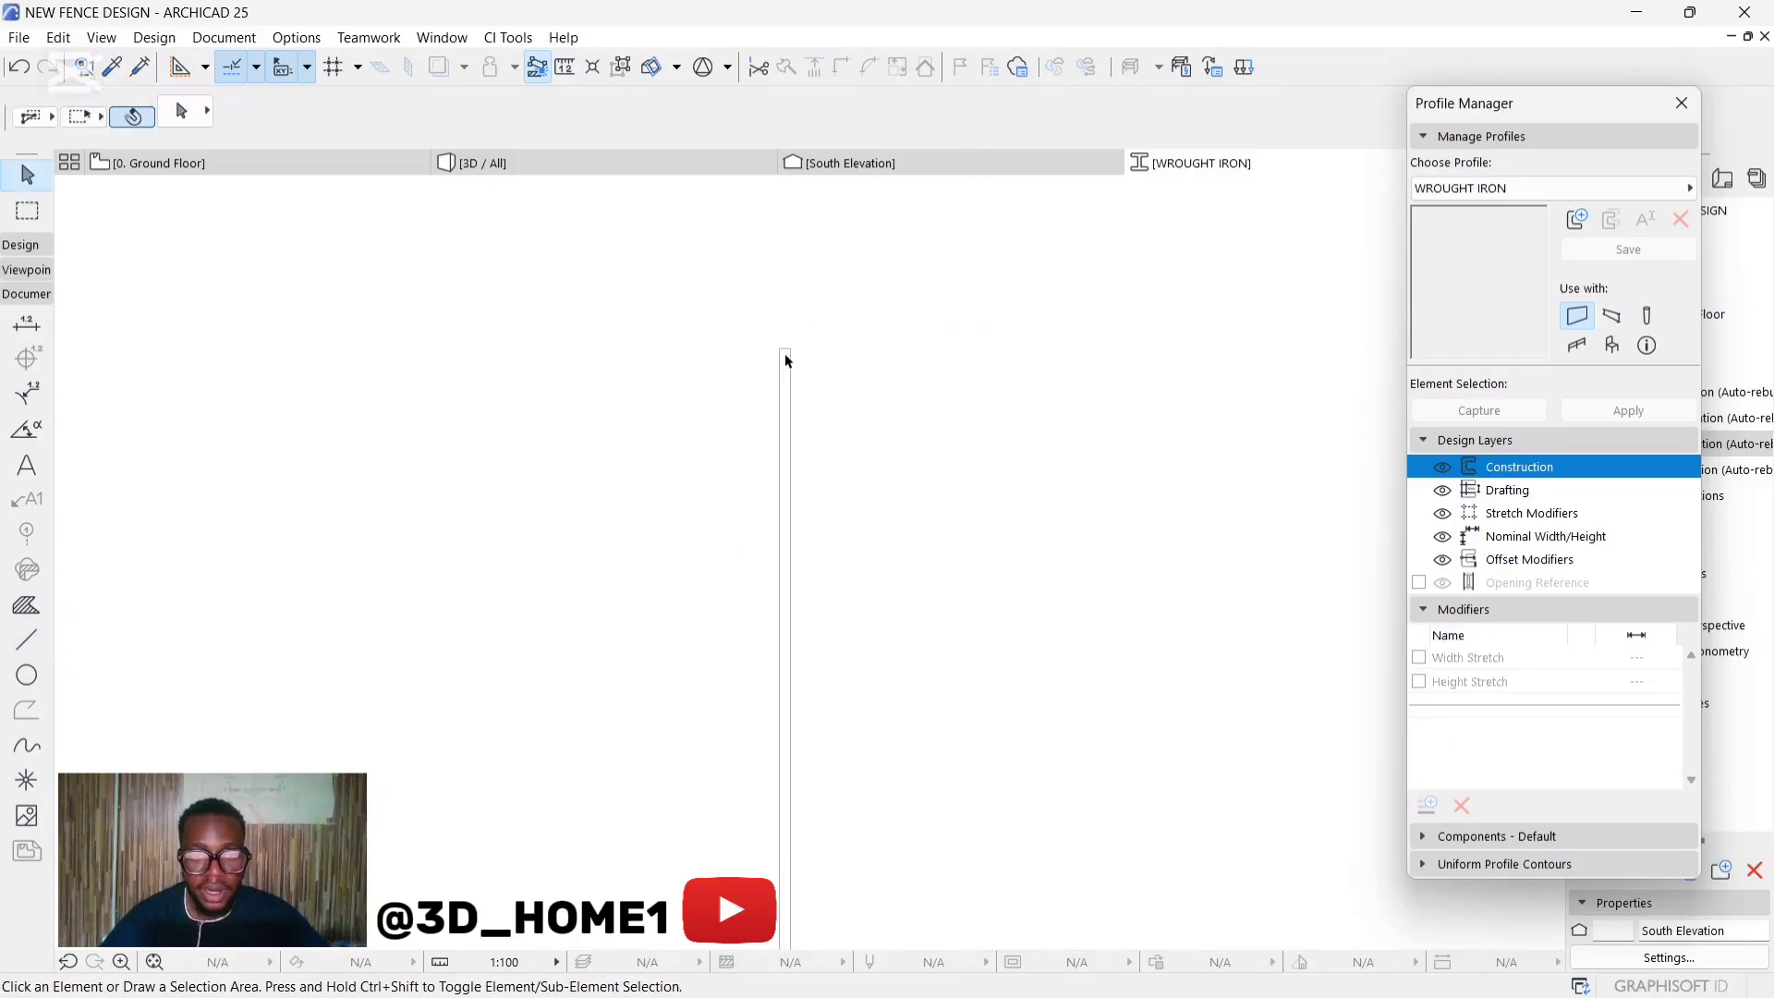
{"action": "left_click", "coordinate": [782, 386]}
{"action": "left_click", "coordinate": [787, 385]}
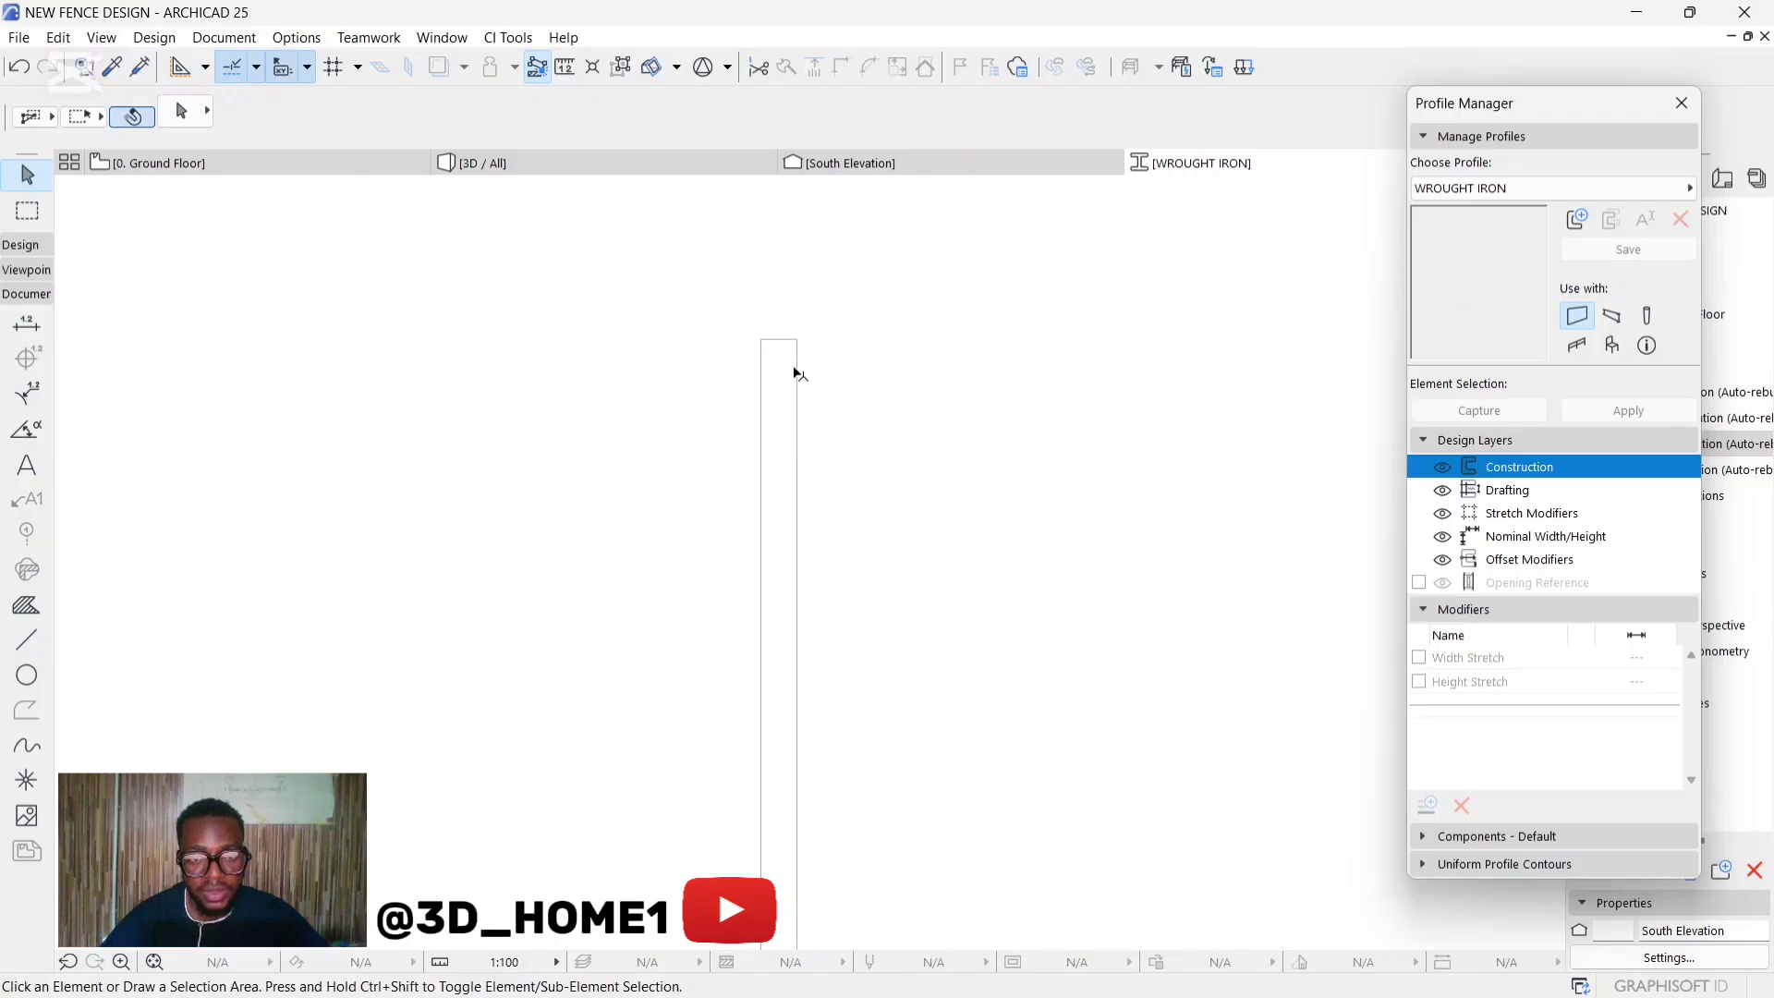
{"action": "left_click", "coordinate": [797, 372]}
{"action": "scroll", "coordinate": [796, 375], "scroll_direction": "up", "scroll_amount": 2}
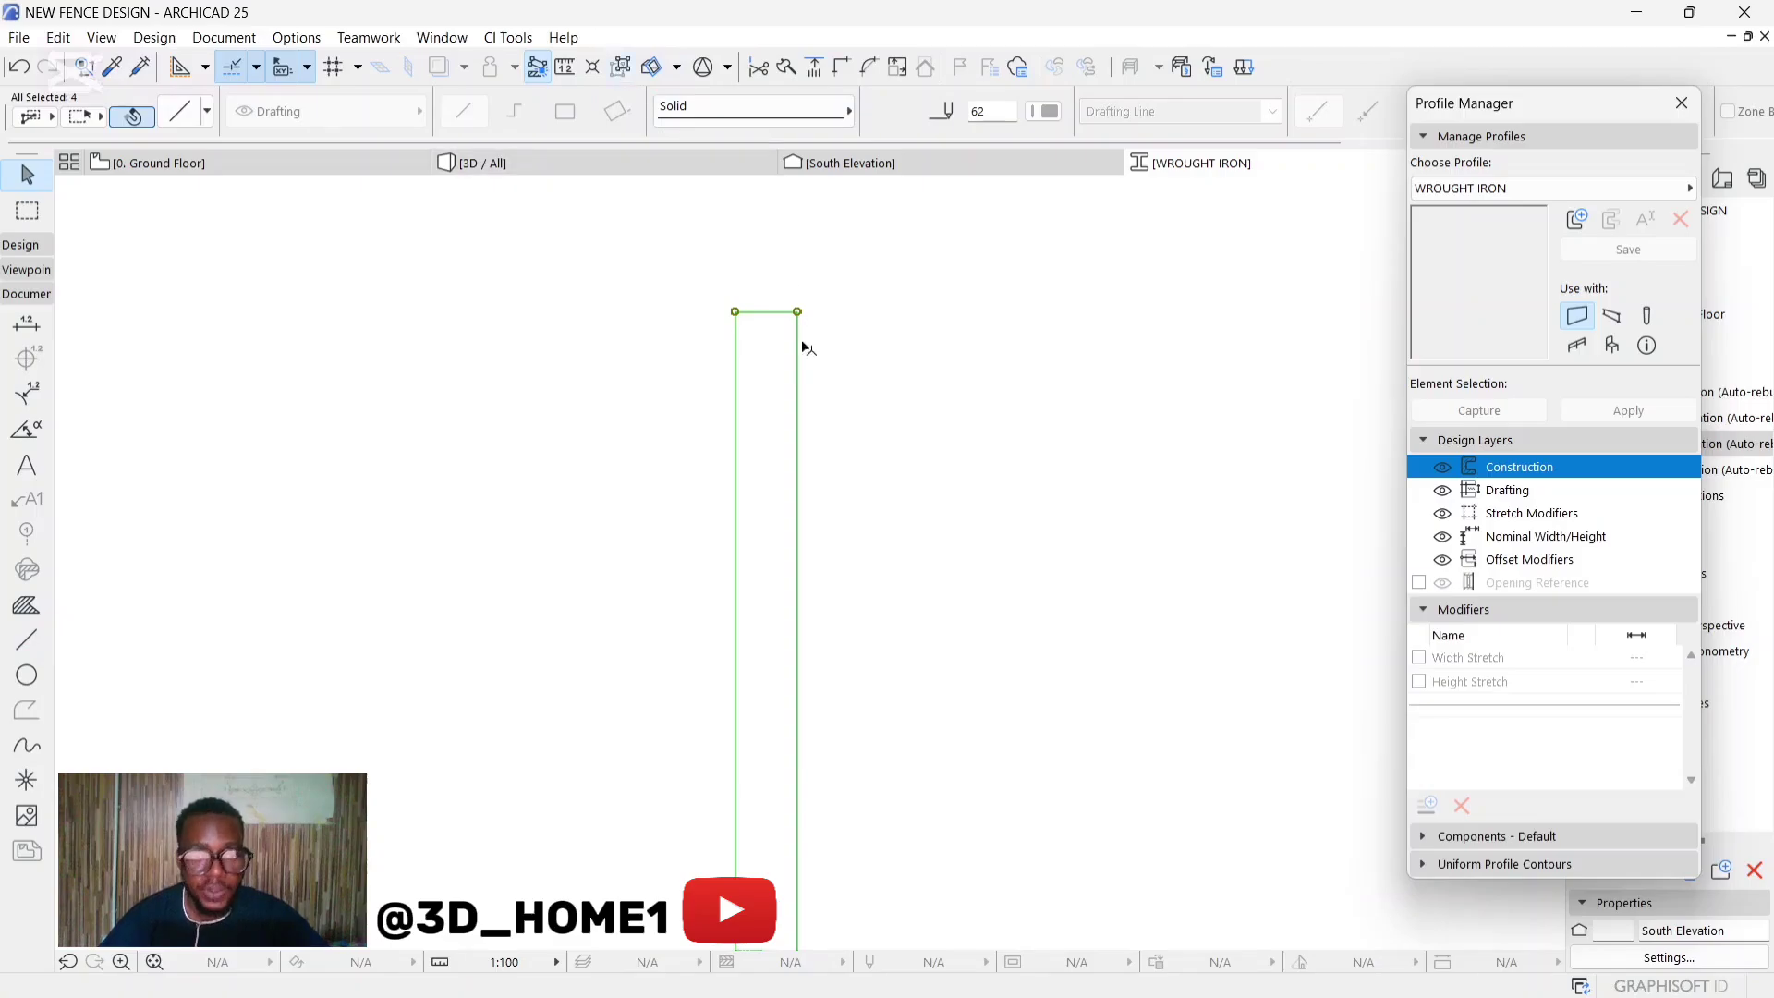
{"action": "mouse_move", "coordinate": [797, 344]}
{"action": "left_mouse_down"}
{"action": "mouse_move", "coordinate": [823, 361]}
{"action": "mouse_move", "coordinate": [796, 345]}
{"action": "left_mouse_up"}
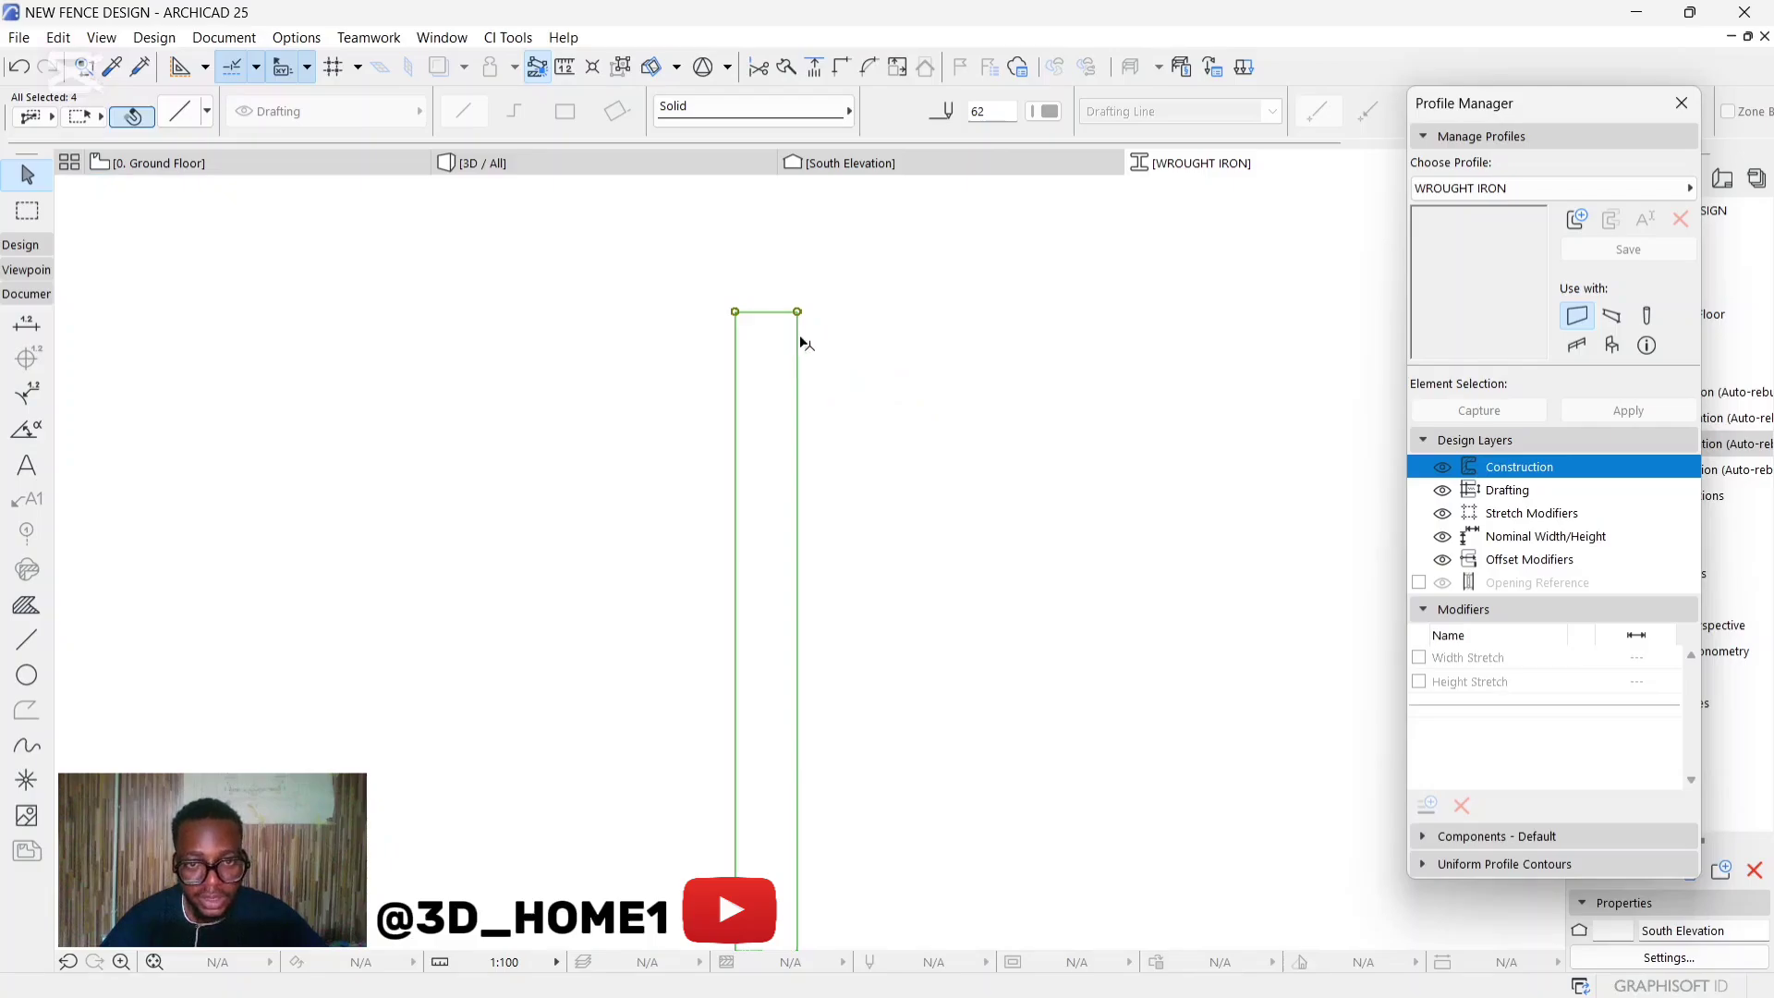
{"action": "key", "text": "Escape"}
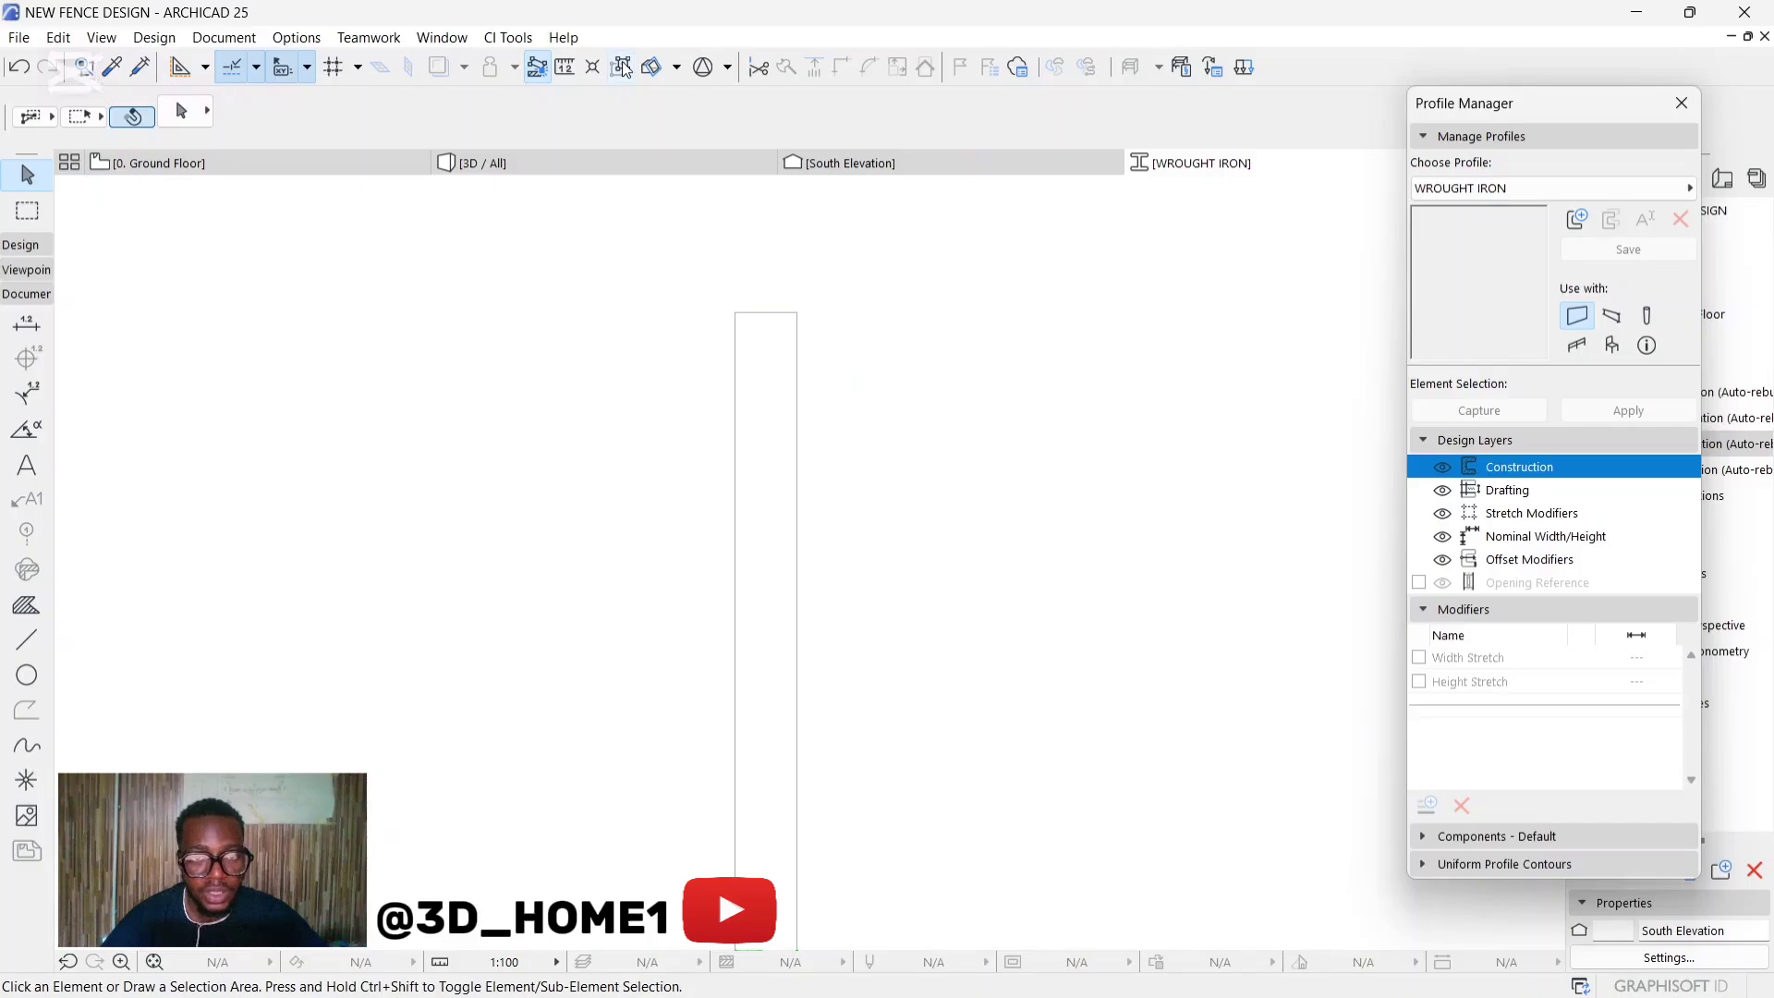
Suspend grouping so the edges of the tall profile rectangle can be selected individually, and check the separate edges.
{"action": "left_click", "coordinate": [623, 68]}
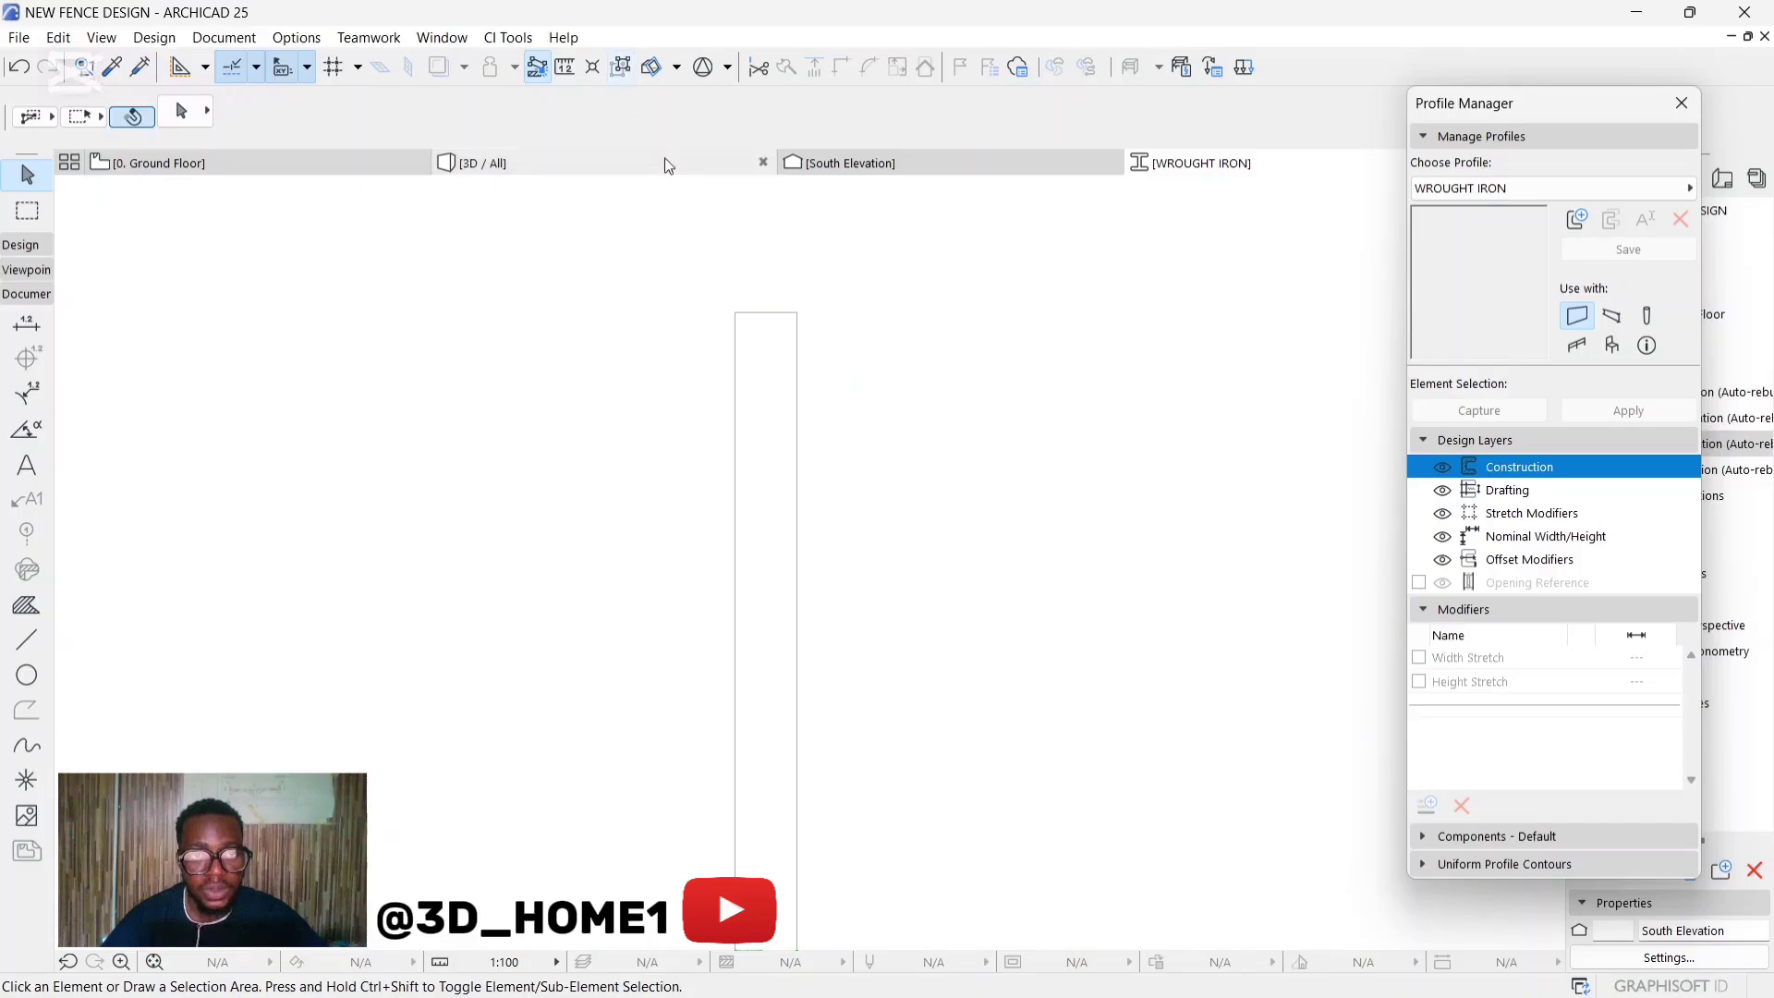
{"action": "left_click", "coordinate": [793, 343]}
{"action": "left_click", "coordinate": [780, 313]}
{"action": "left_click", "coordinate": [737, 363]}
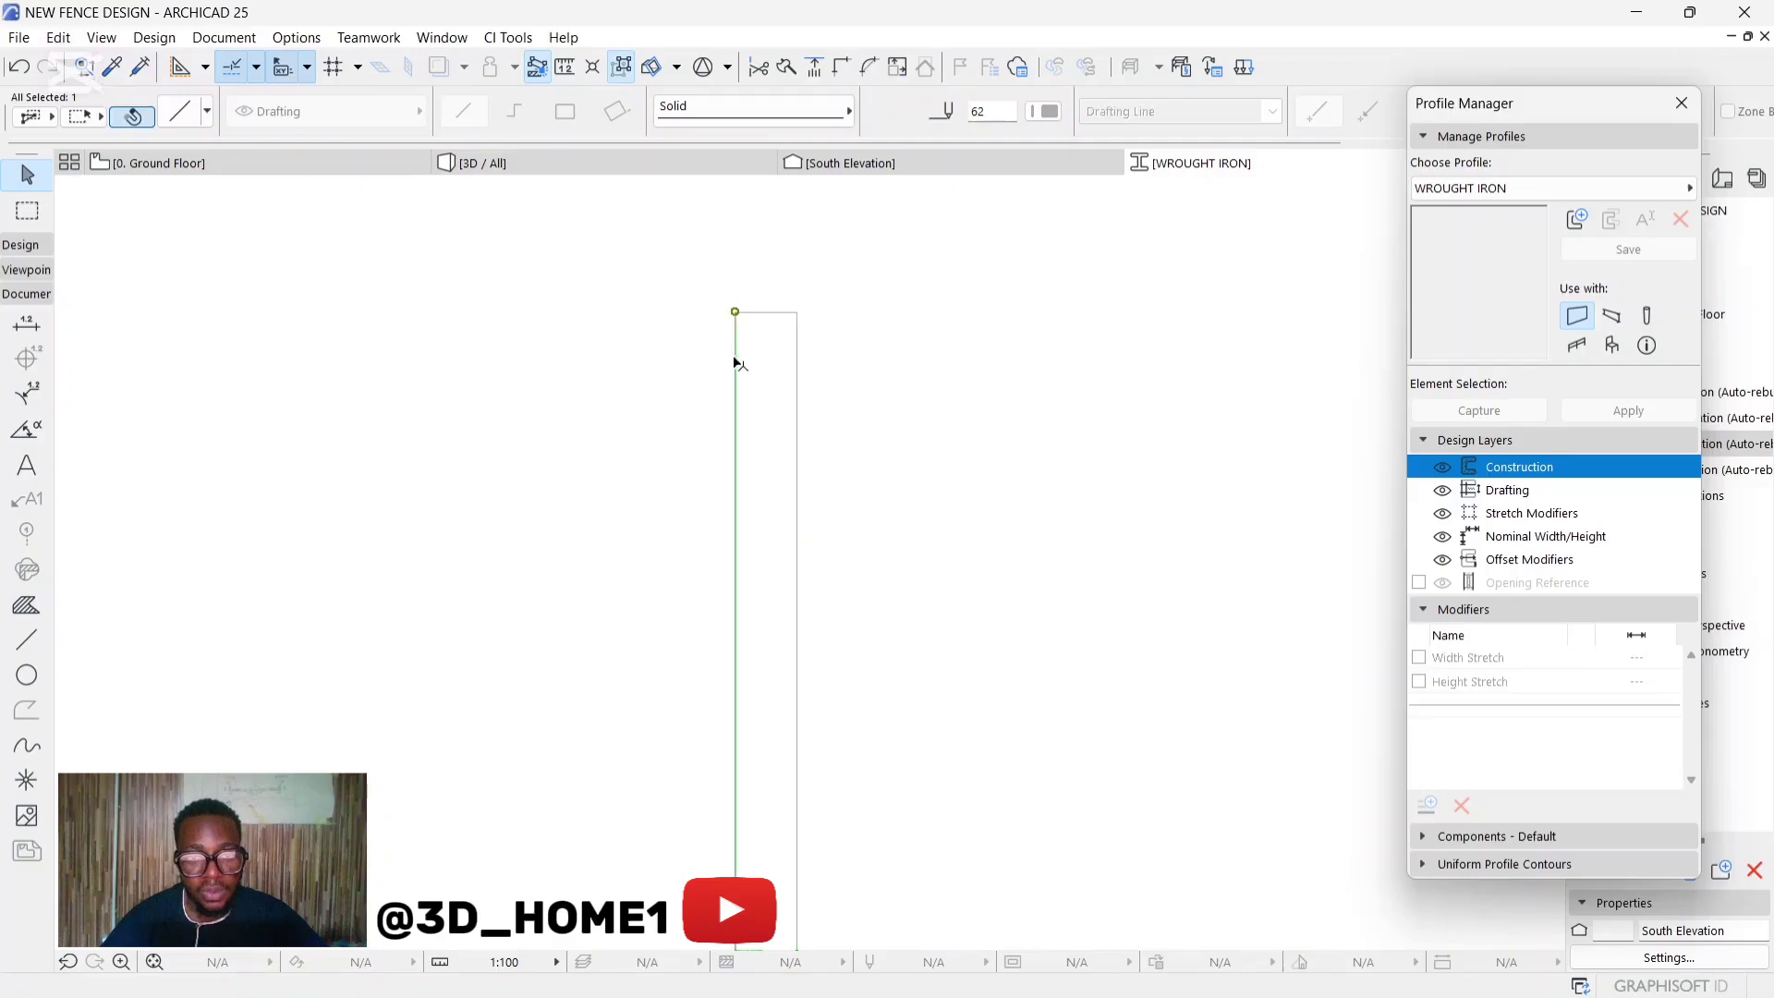
{"action": "key", "text": "Escape"}
Try to add a node near the upper end of the rectangle's right edge and pull the edge's top outward.
{"action": "scroll", "coordinate": [796, 348], "scroll_direction": "down", "scroll_amount": 5}
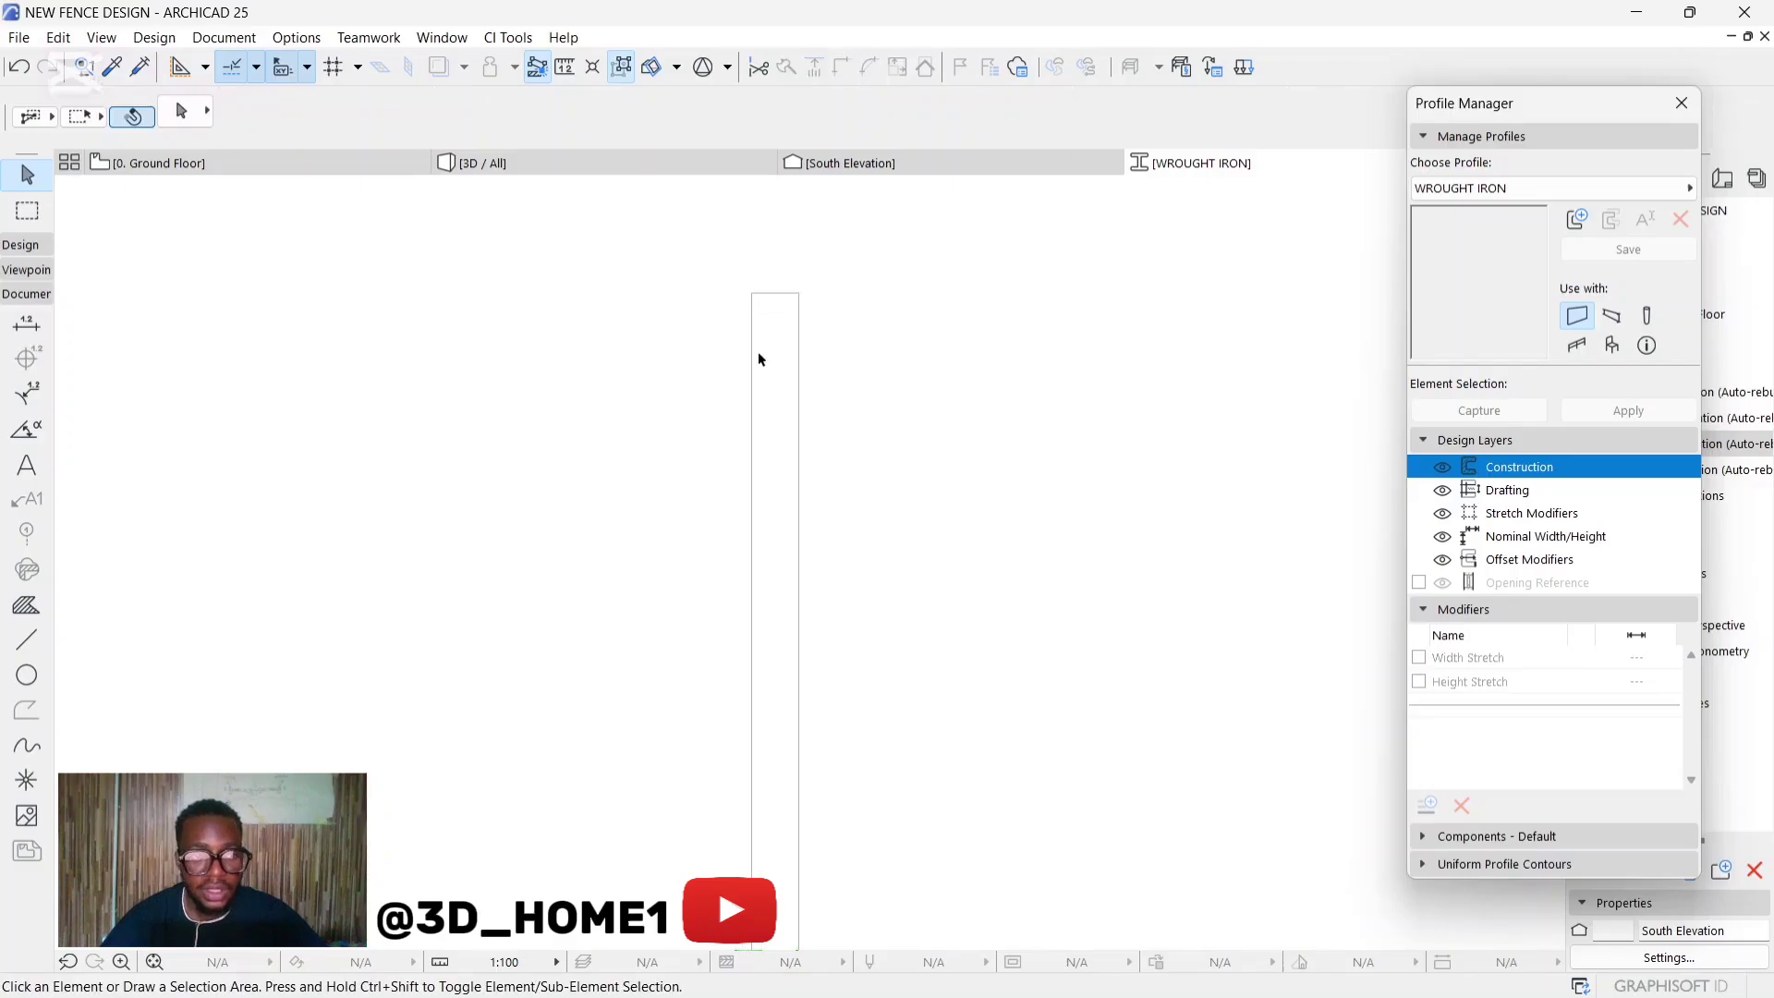
{"action": "scroll", "coordinate": [756, 514], "scroll_direction": "down", "scroll_amount": 3}
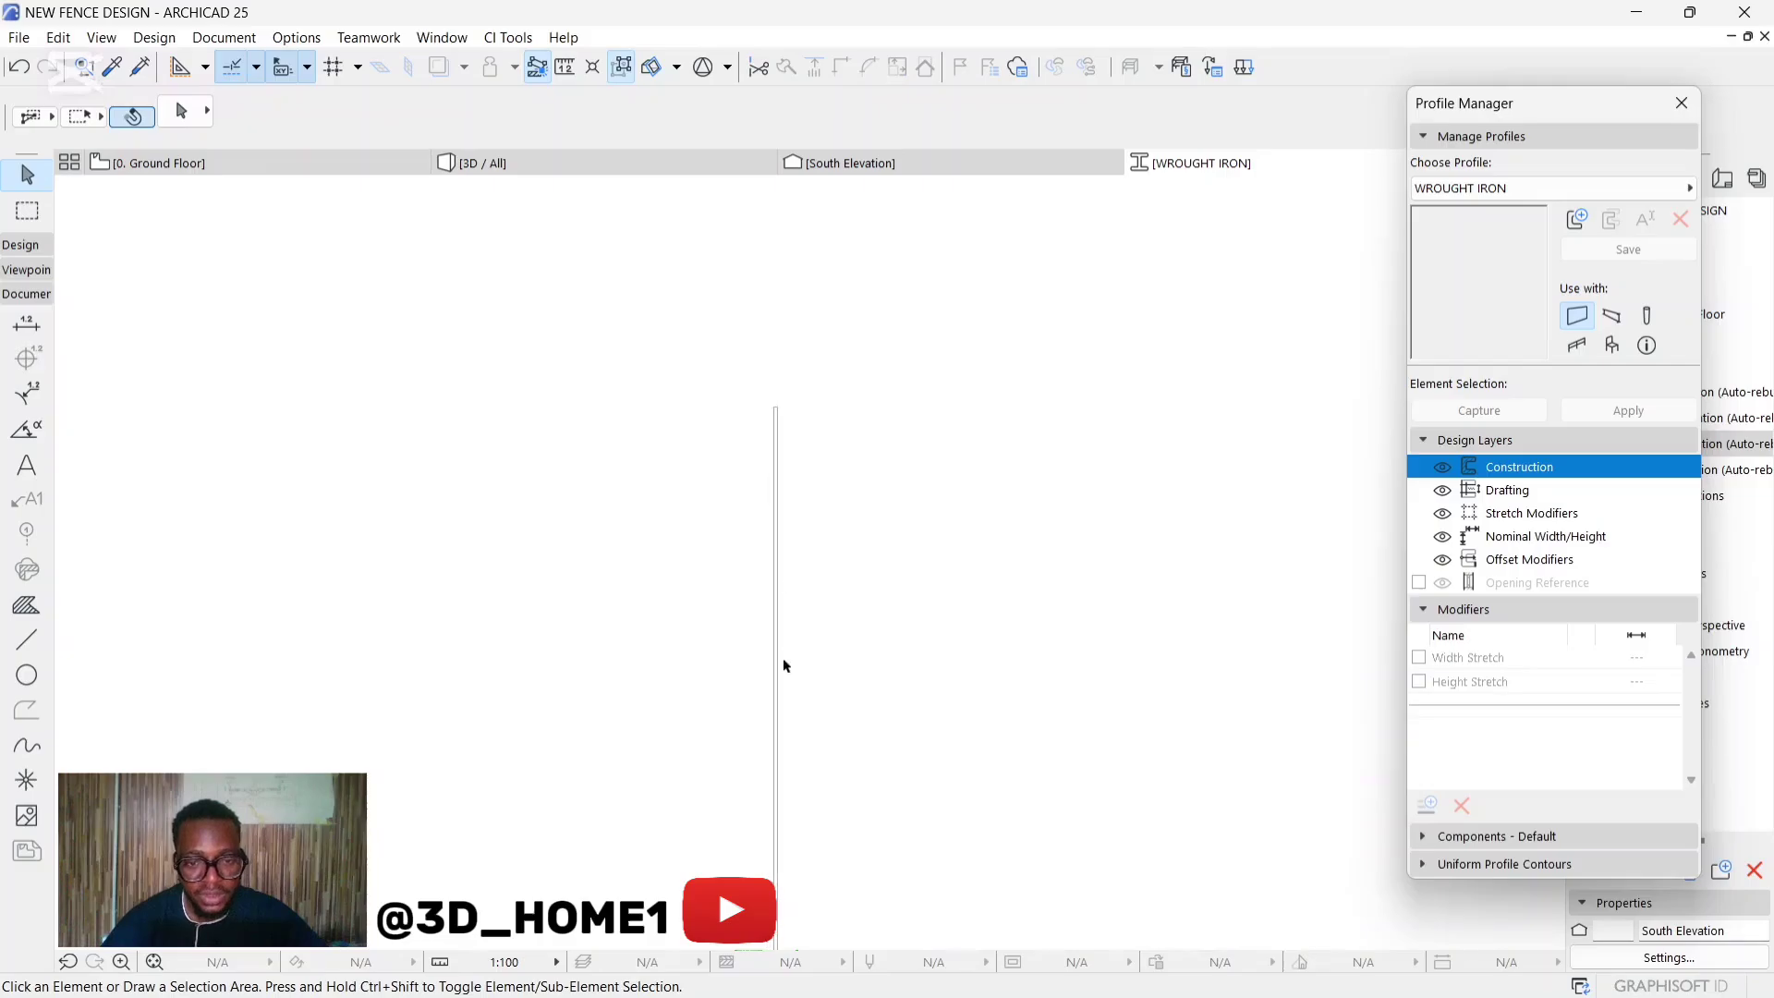
{"action": "scroll", "coordinate": [788, 673], "scroll_direction": "down", "scroll_amount": 3}
{"action": "scroll", "coordinate": [784, 540], "scroll_direction": "up", "scroll_amount": 3}
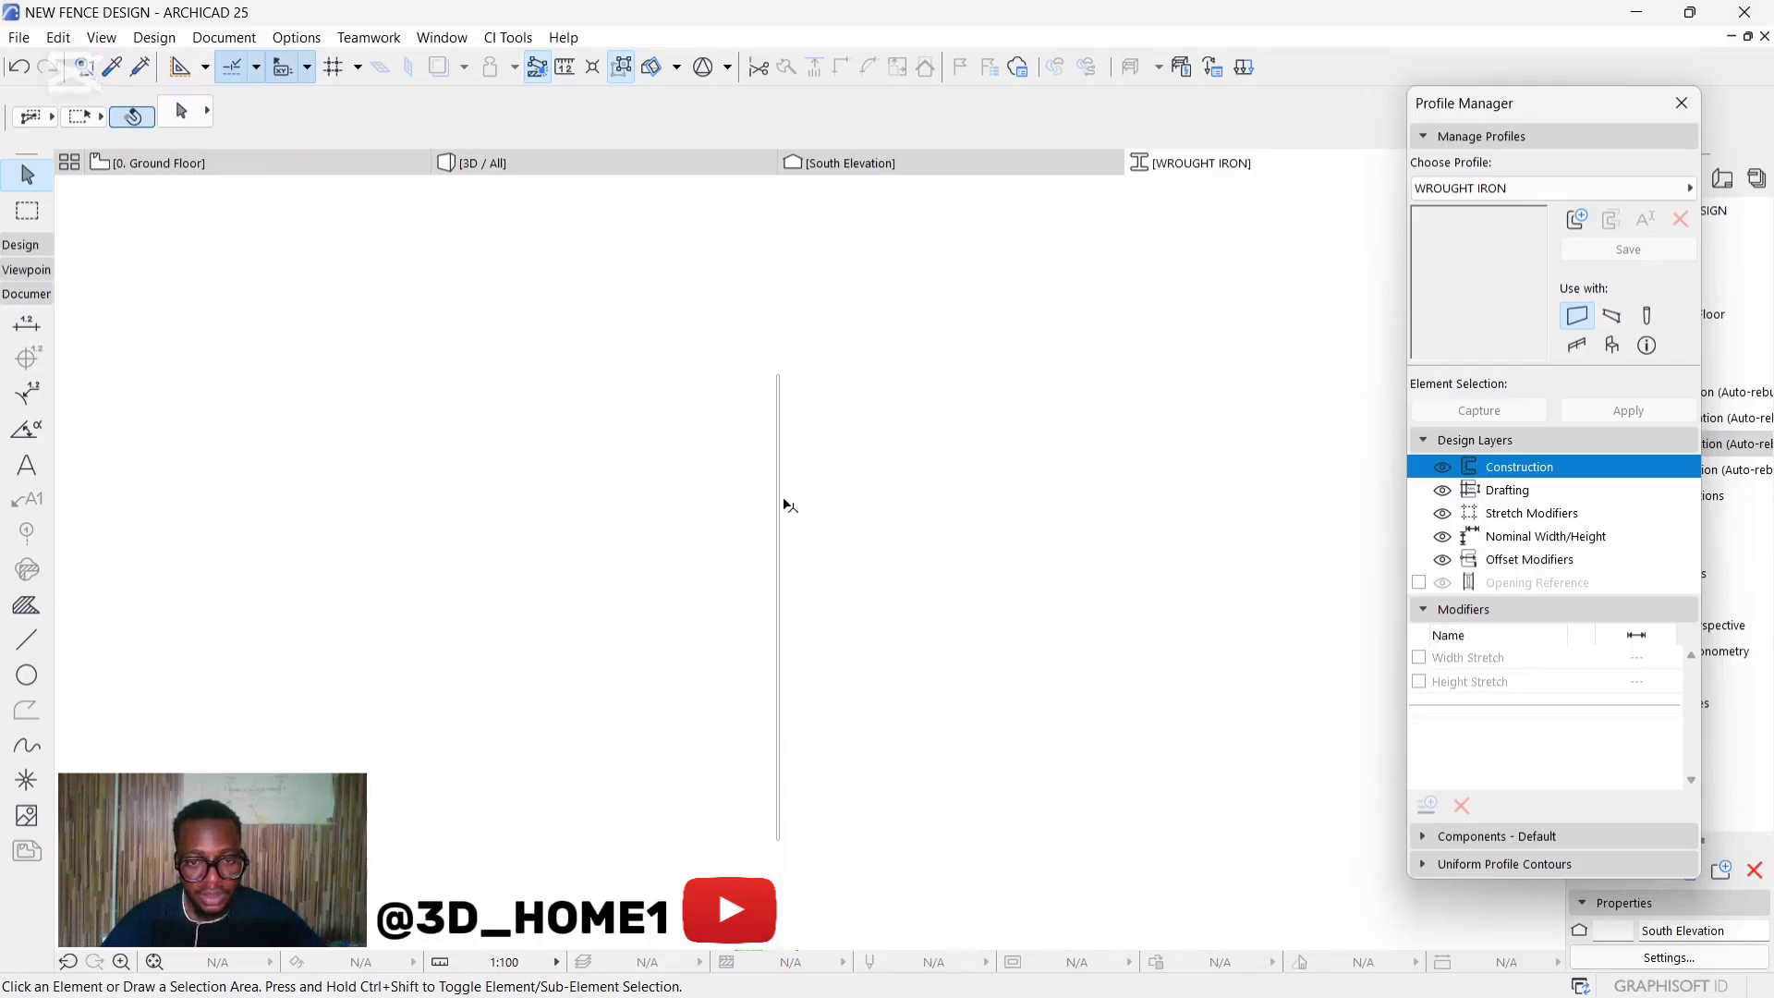
{"action": "scroll", "coordinate": [780, 360], "scroll_direction": "up", "scroll_amount": 2}
{"action": "scroll", "coordinate": [776, 305], "scroll_direction": "up", "scroll_amount": 3}
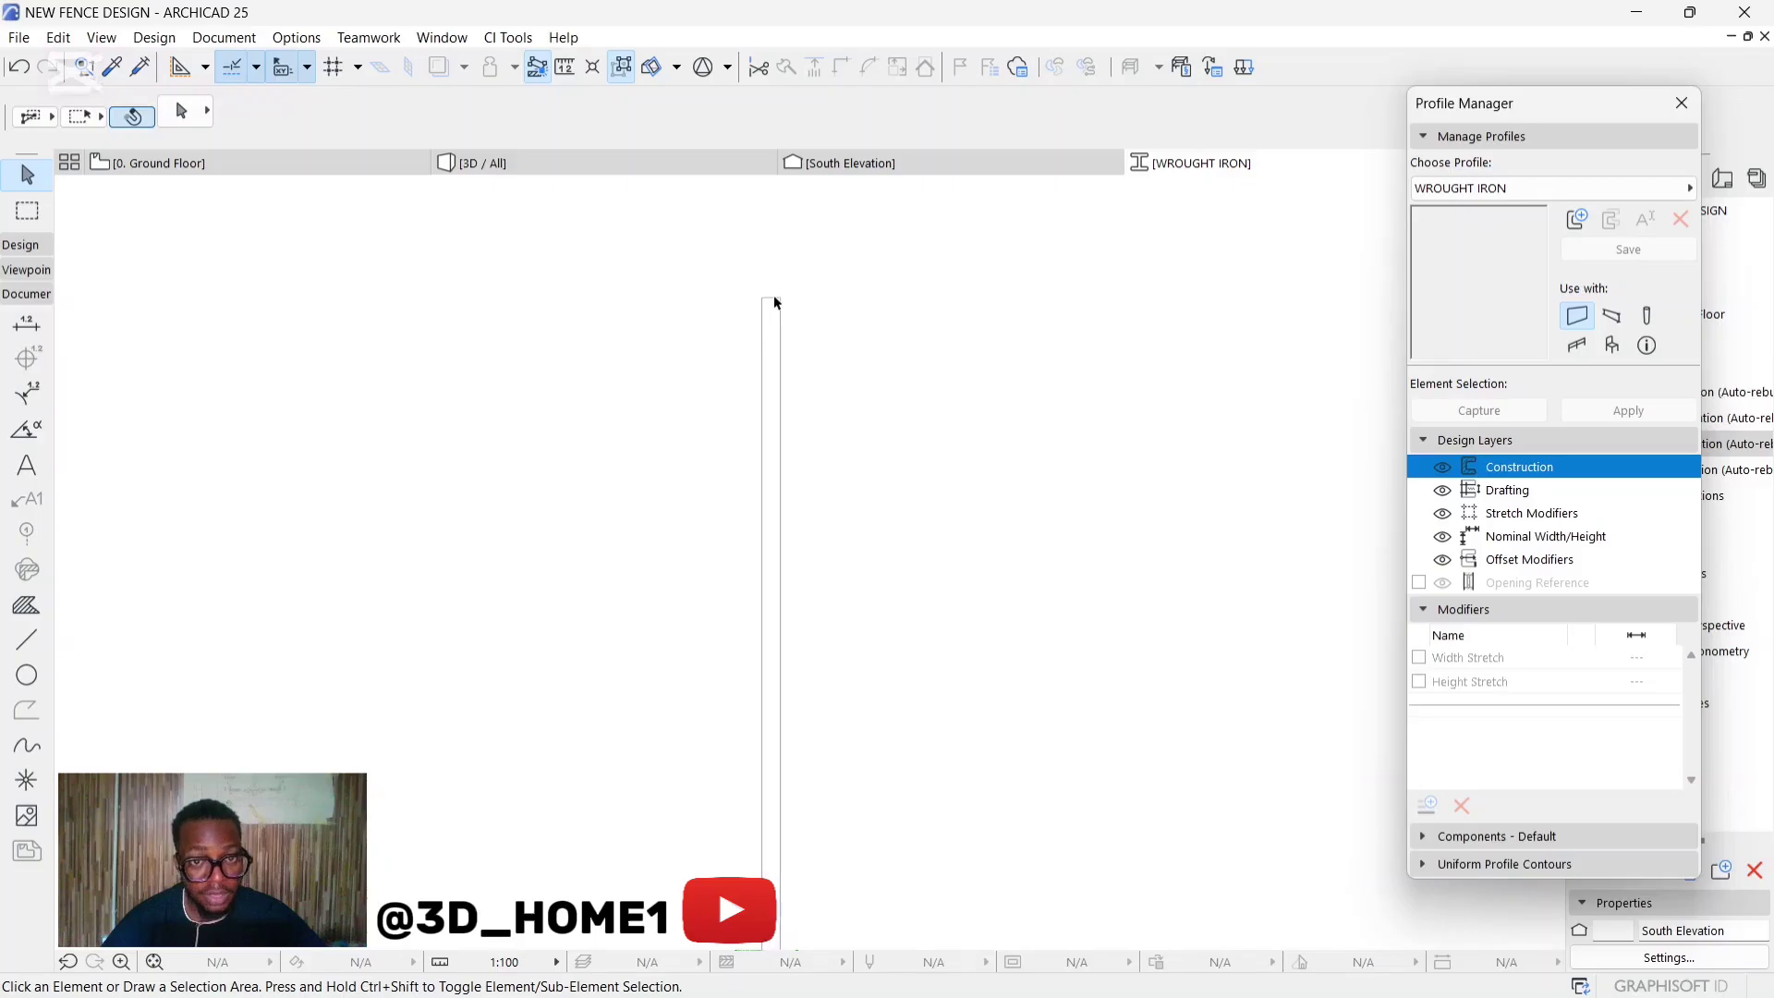
{"action": "scroll", "coordinate": [836, 263], "scroll_direction": "up", "scroll_amount": 3}
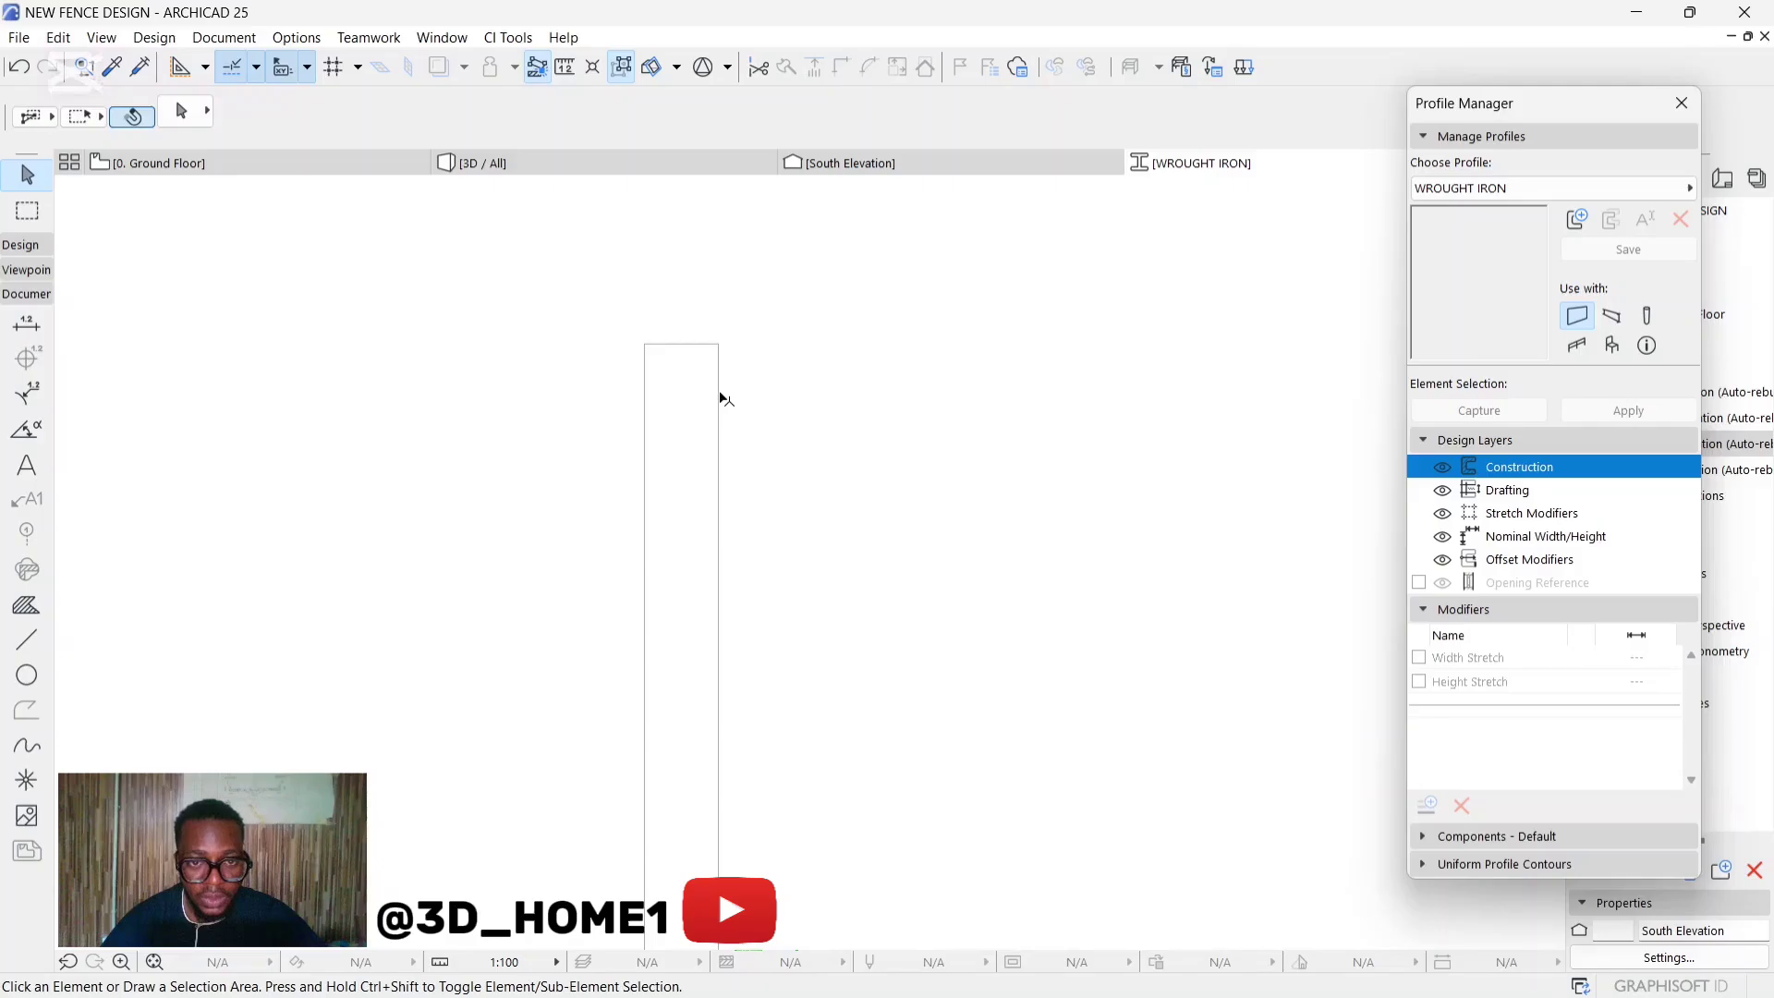
{"action": "left_click", "coordinate": [718, 394]}
{"action": "left_click", "coordinate": [720, 402]}
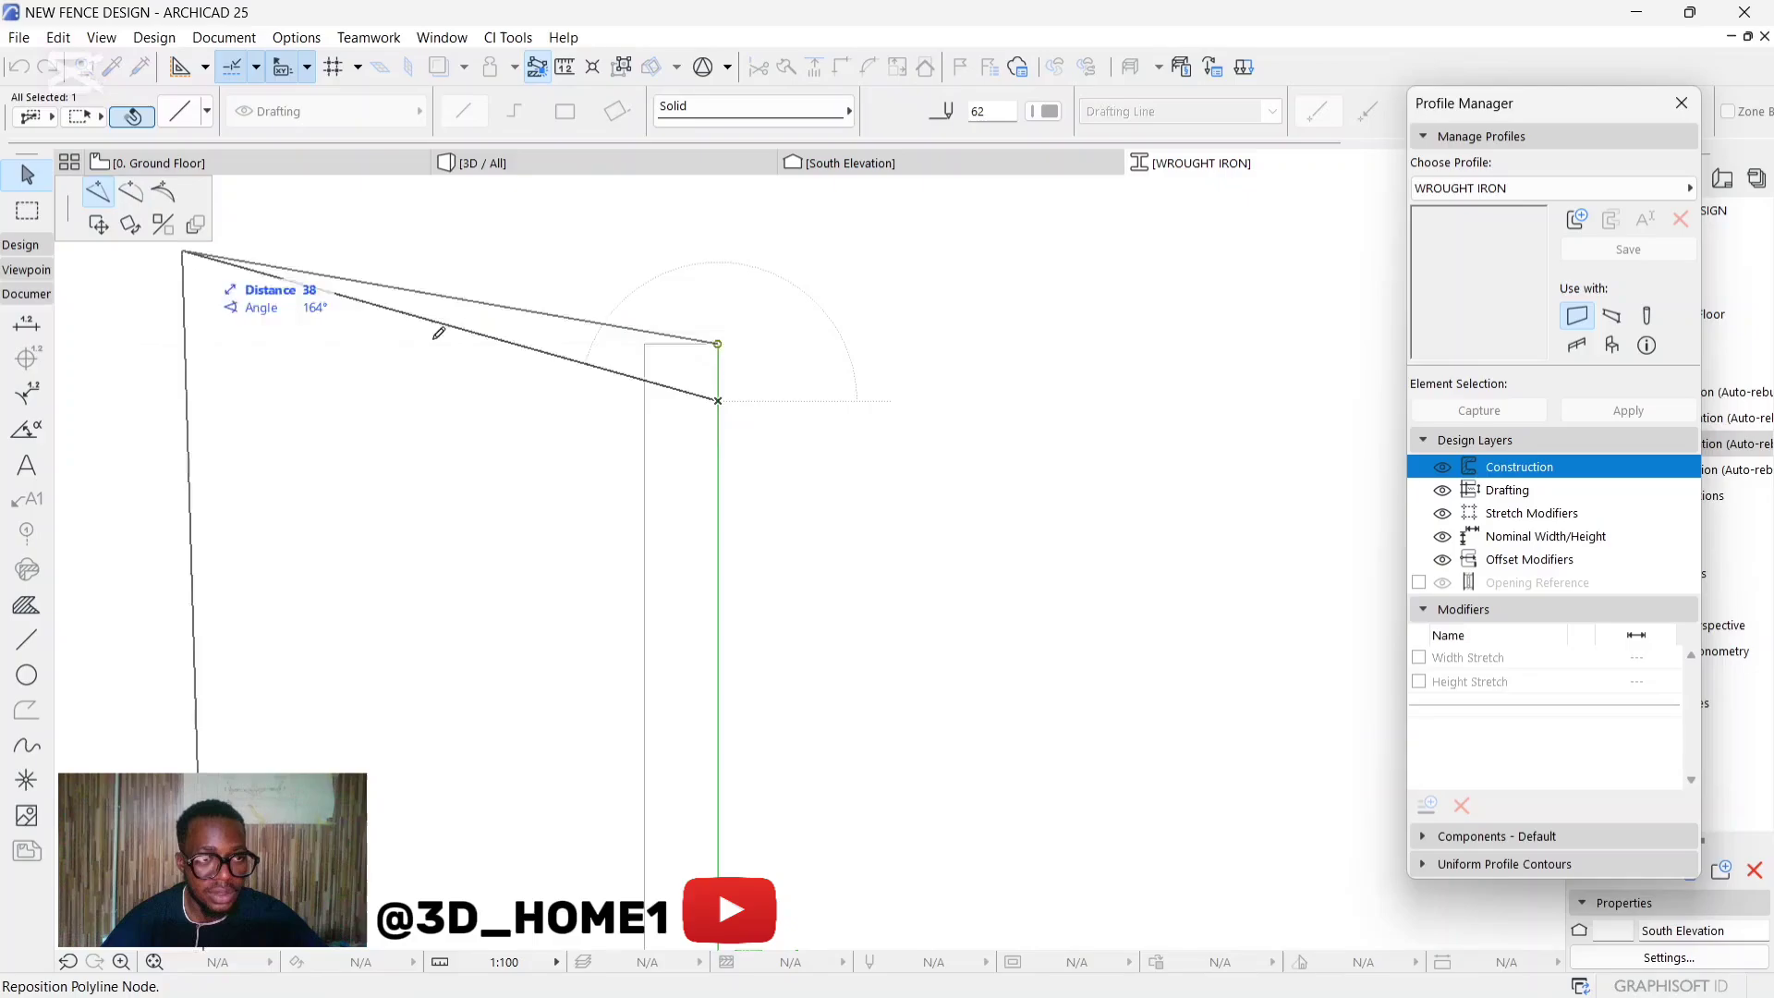
{"action": "left_click", "coordinate": [721, 389]}
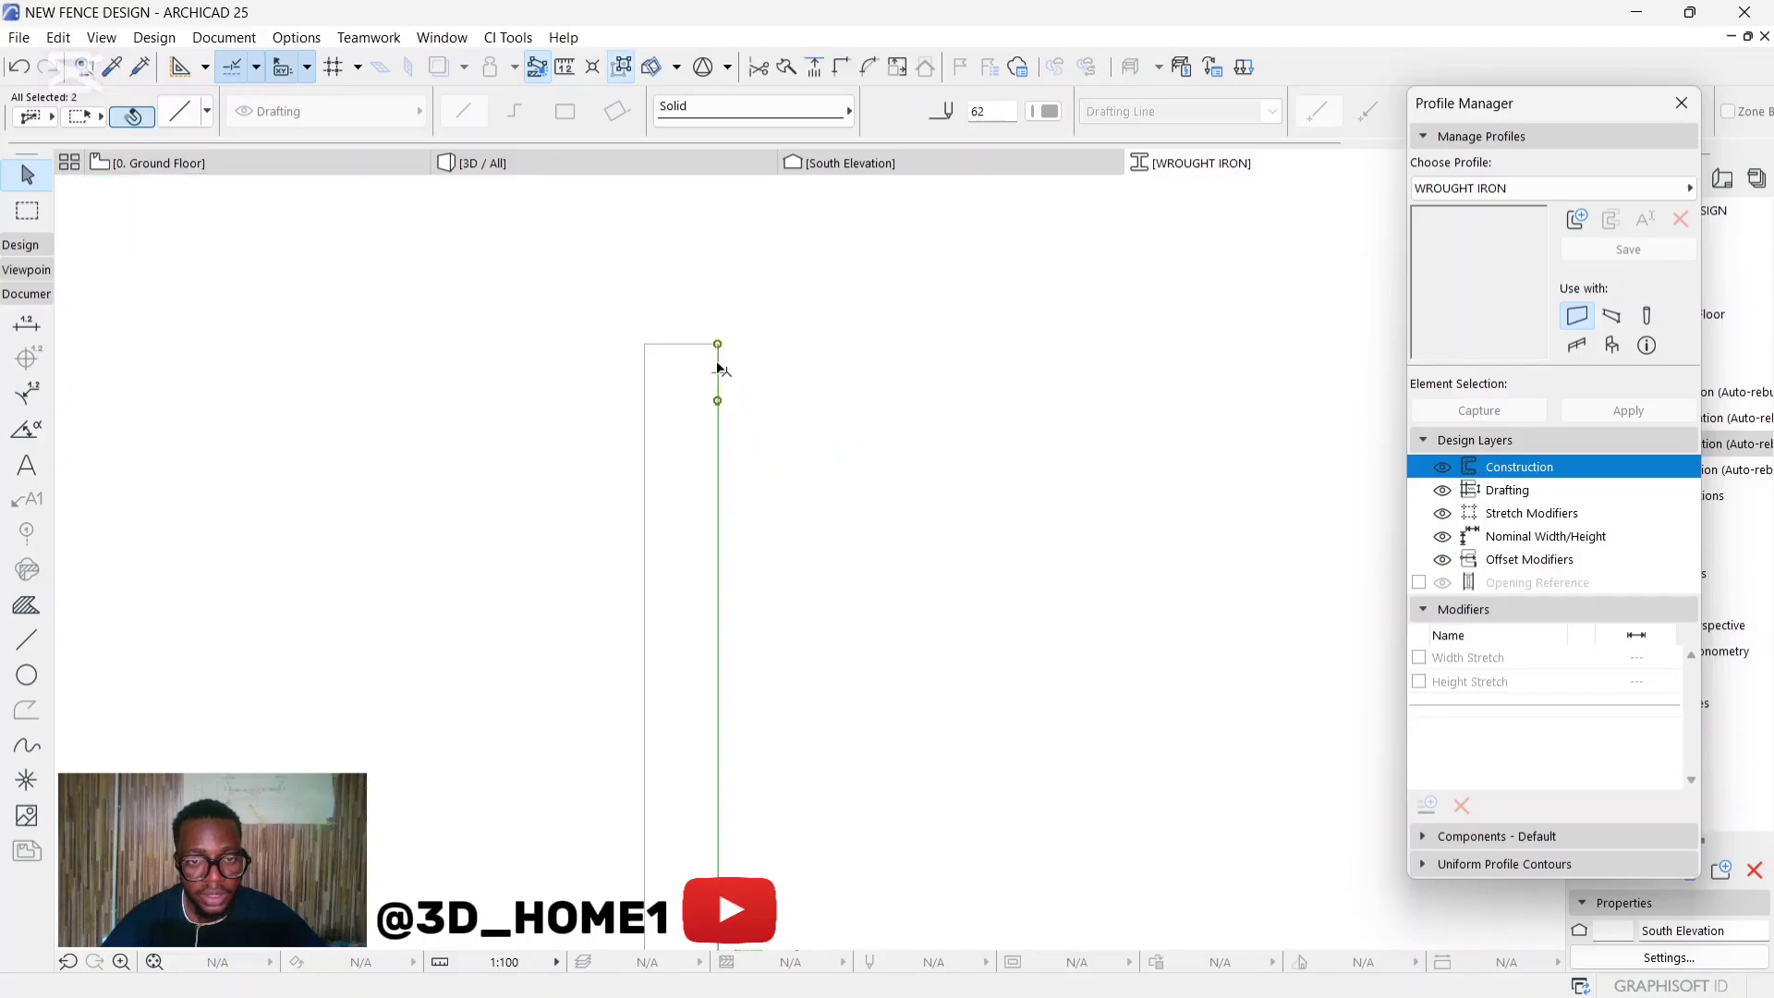
{"action": "left_click", "coordinate": [720, 369]}
{"action": "left_click", "coordinate": [719, 353]}
{"action": "left_click", "coordinate": [718, 346]}
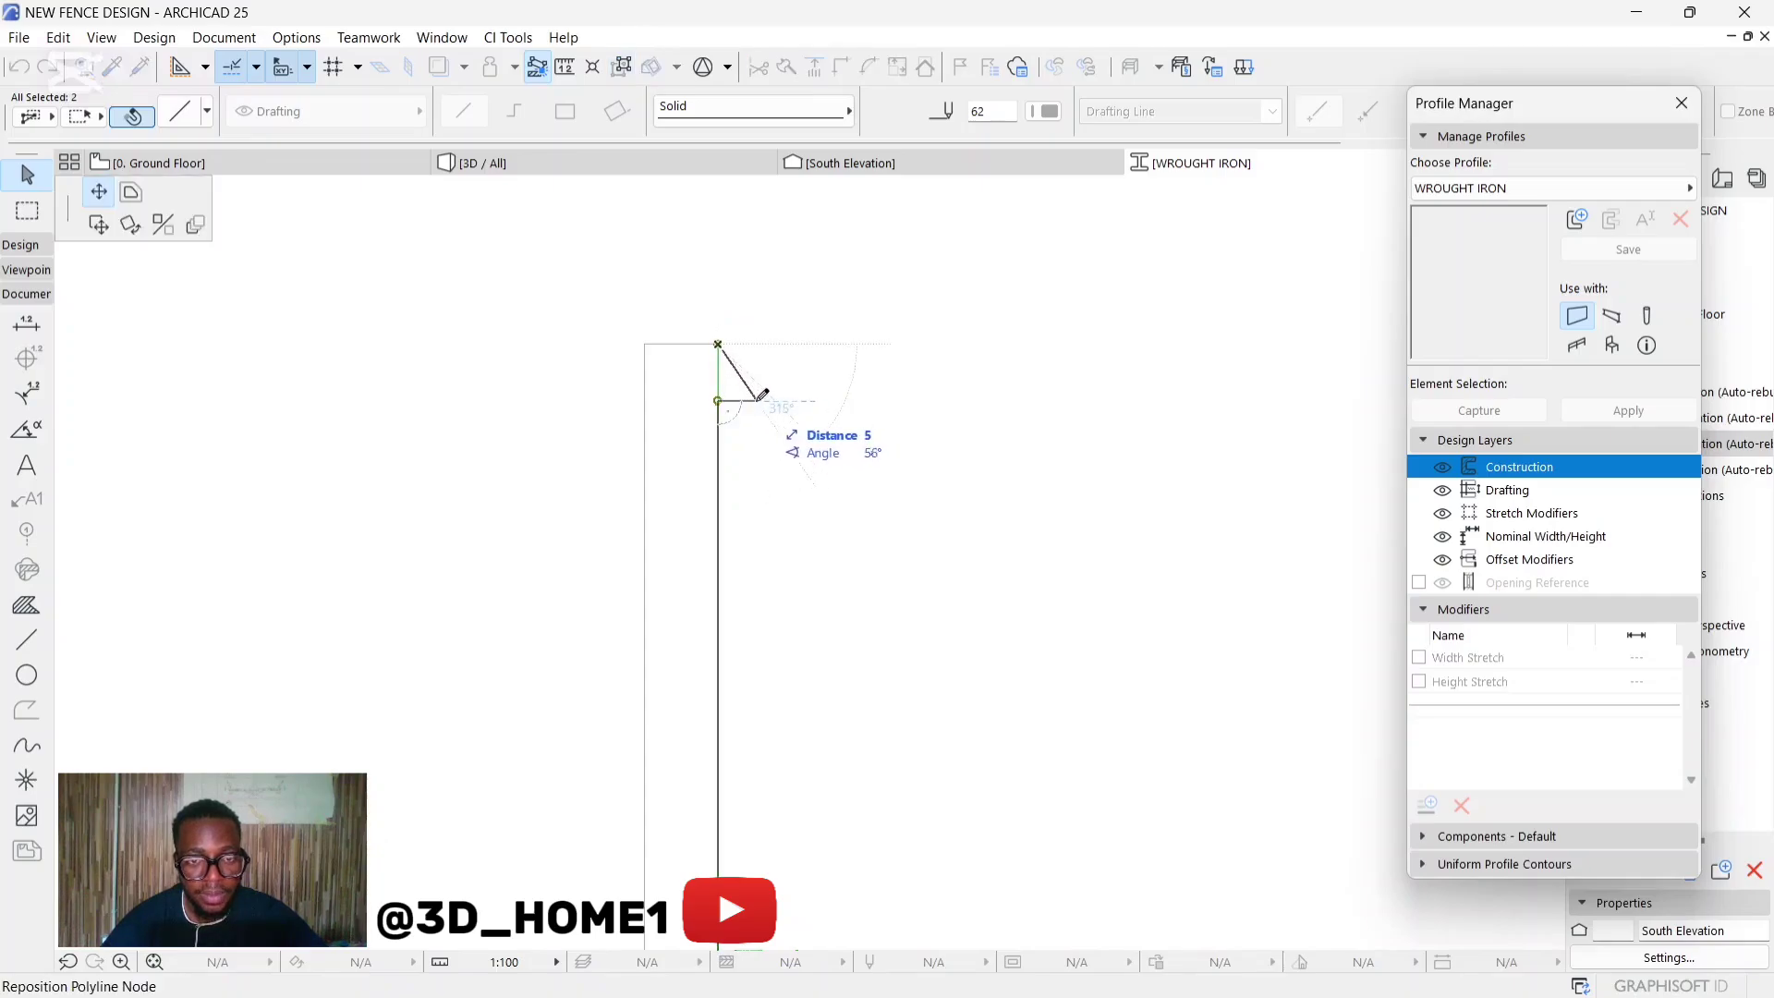
{"action": "left_click", "coordinate": [755, 400]}
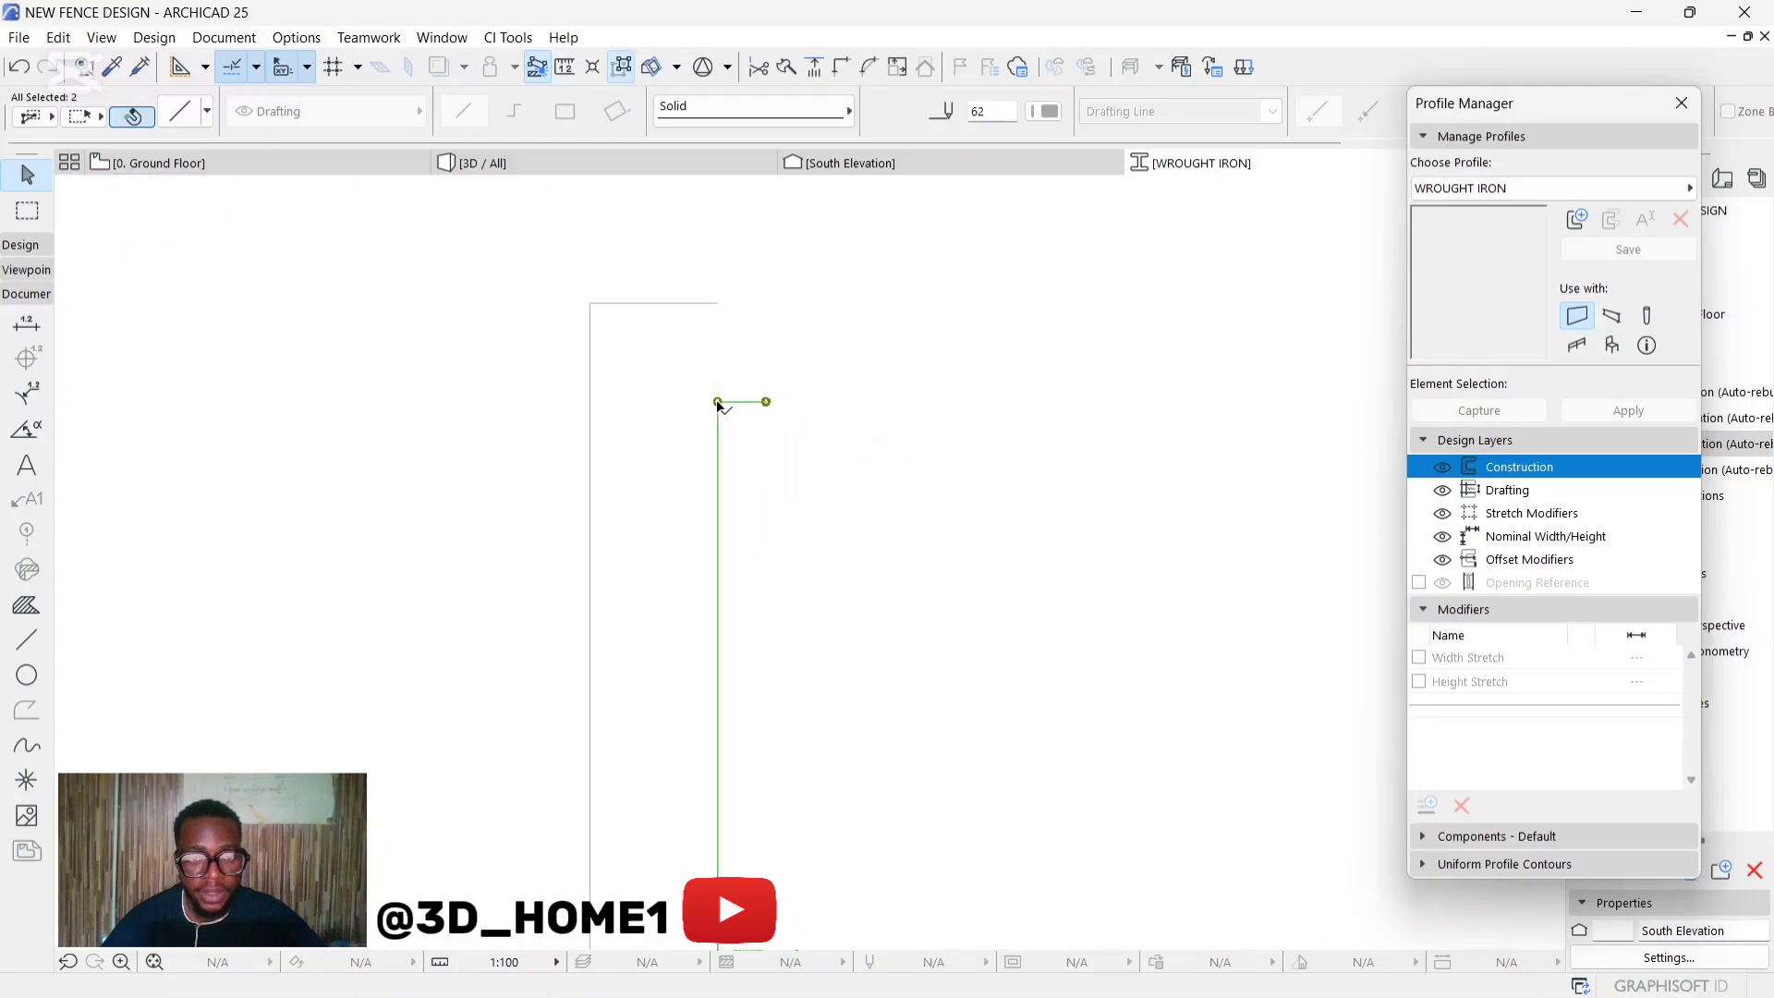
{"action": "left_click", "coordinate": [718, 401]}
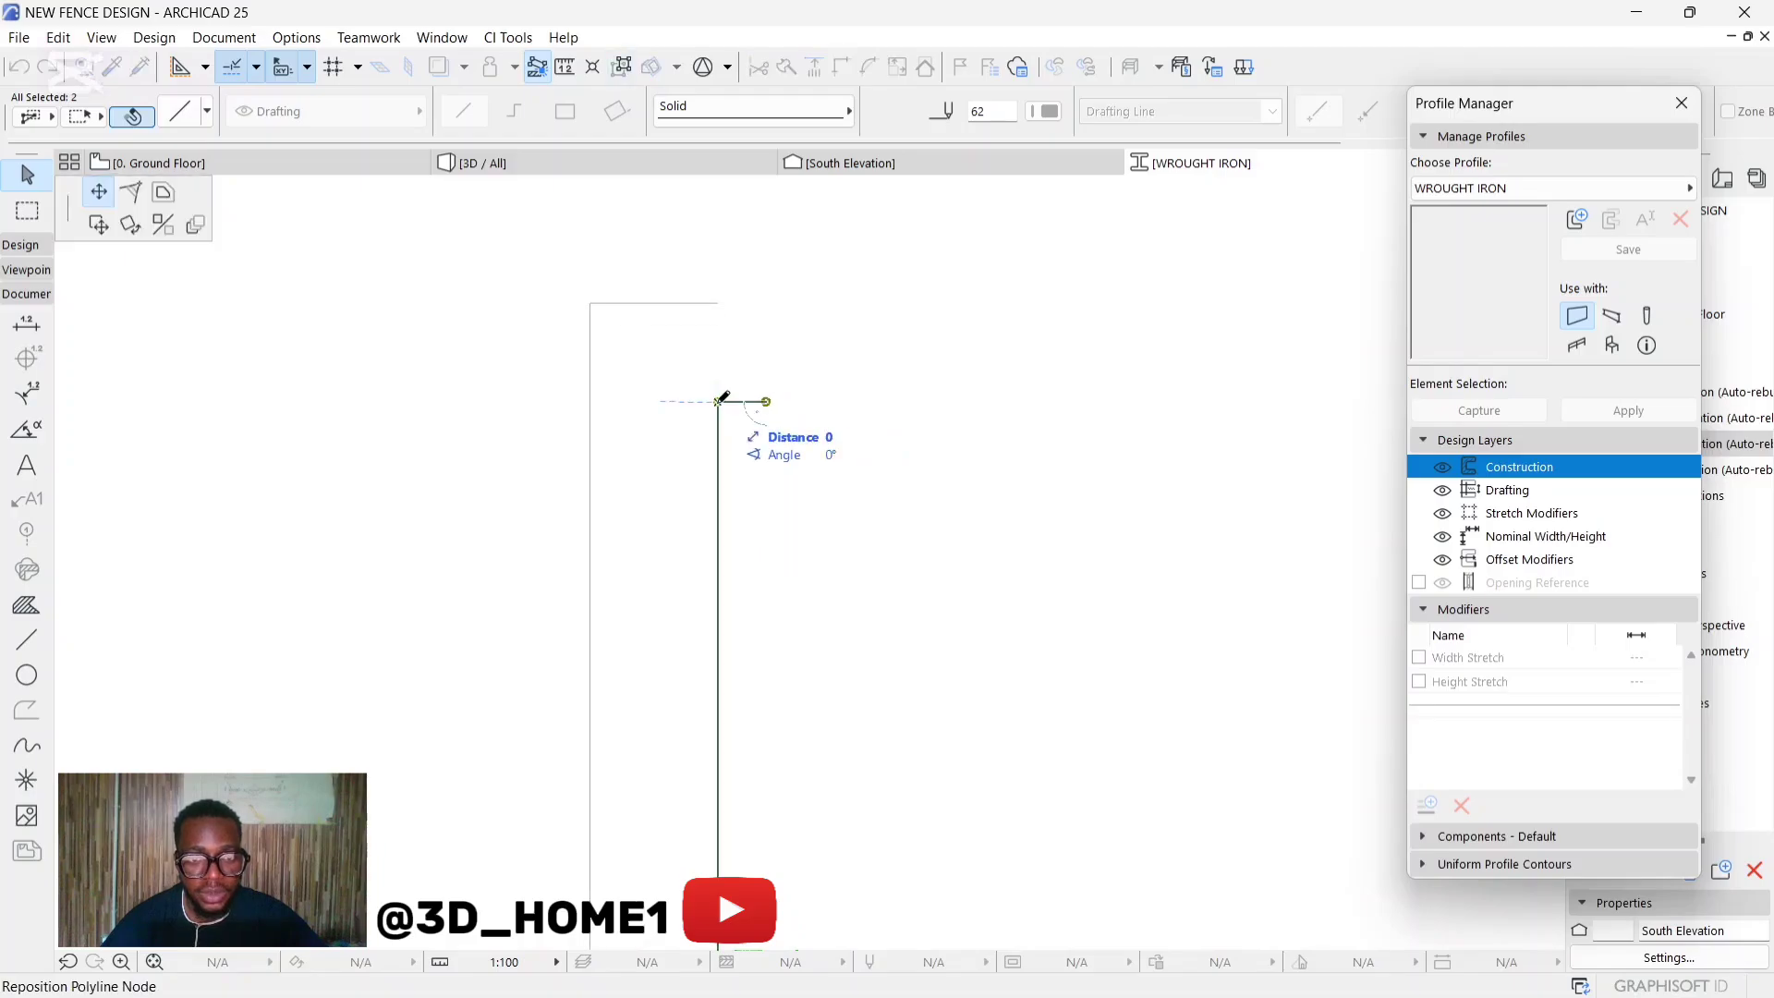
{"action": "left_click", "coordinate": [722, 460]}
{"action": "key", "text": "Escape"}
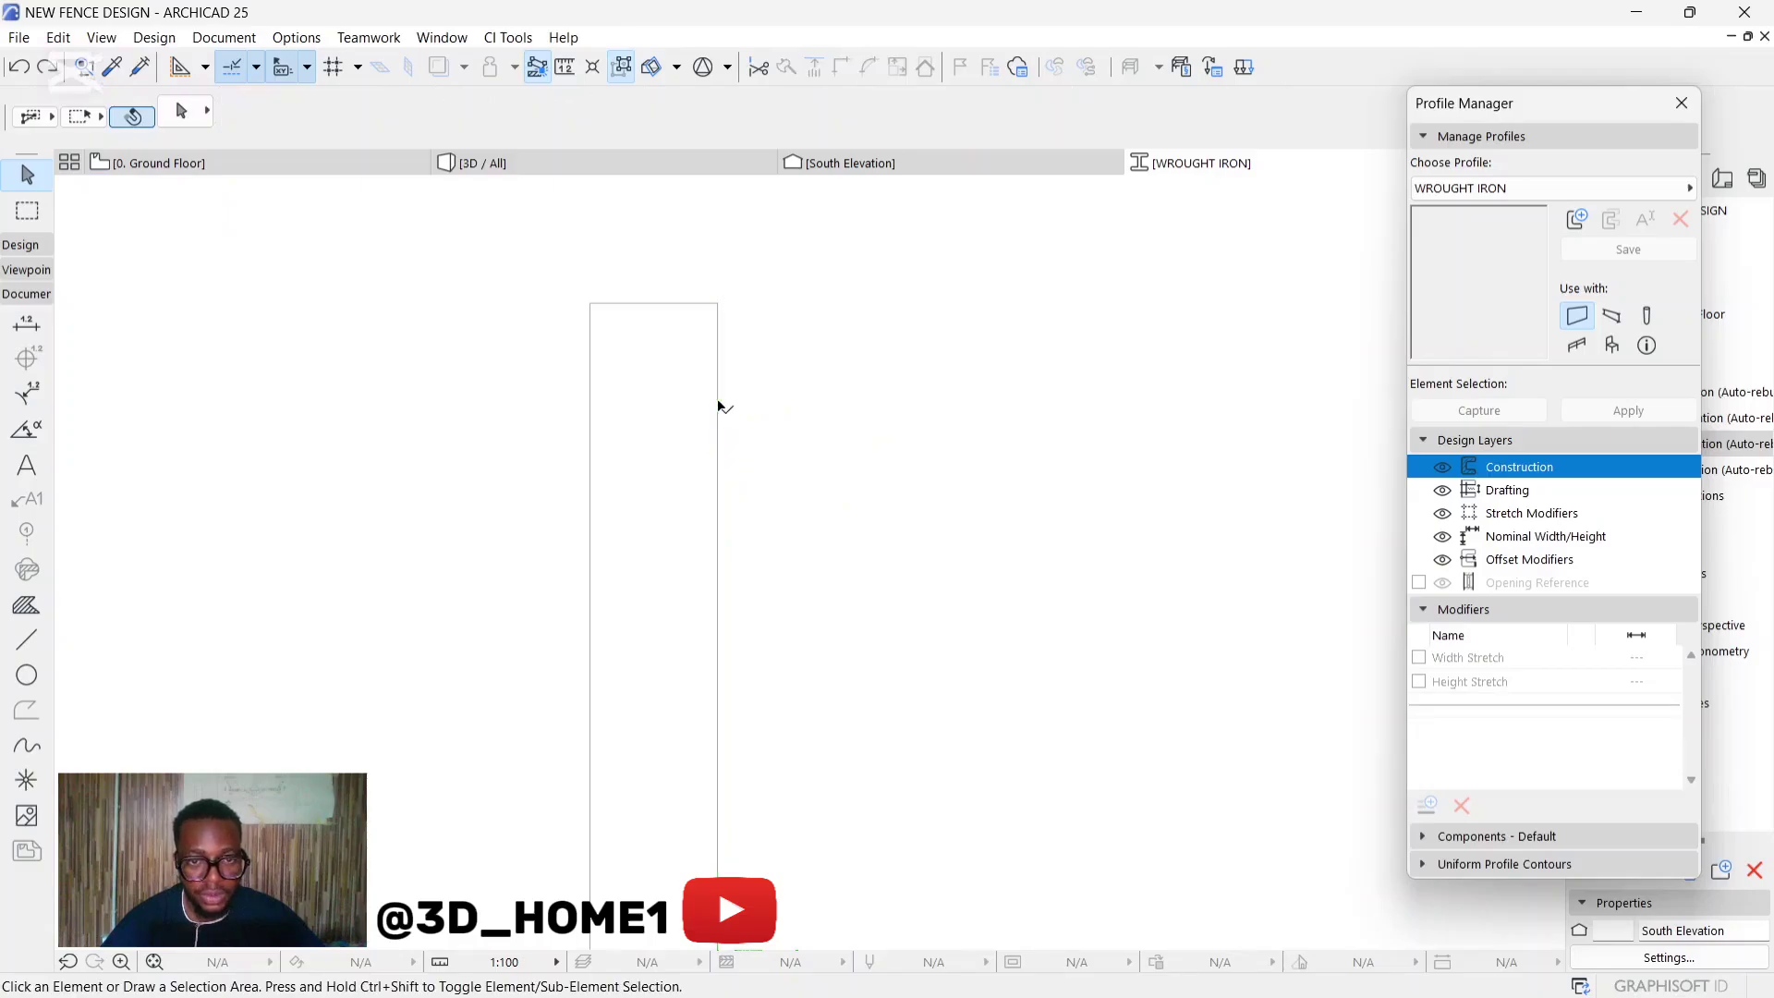
Insert a node on the rectangle's right edge below its top and pull the section above it outward into a pointed barb.
{"action": "left_click", "coordinate": [720, 408]}
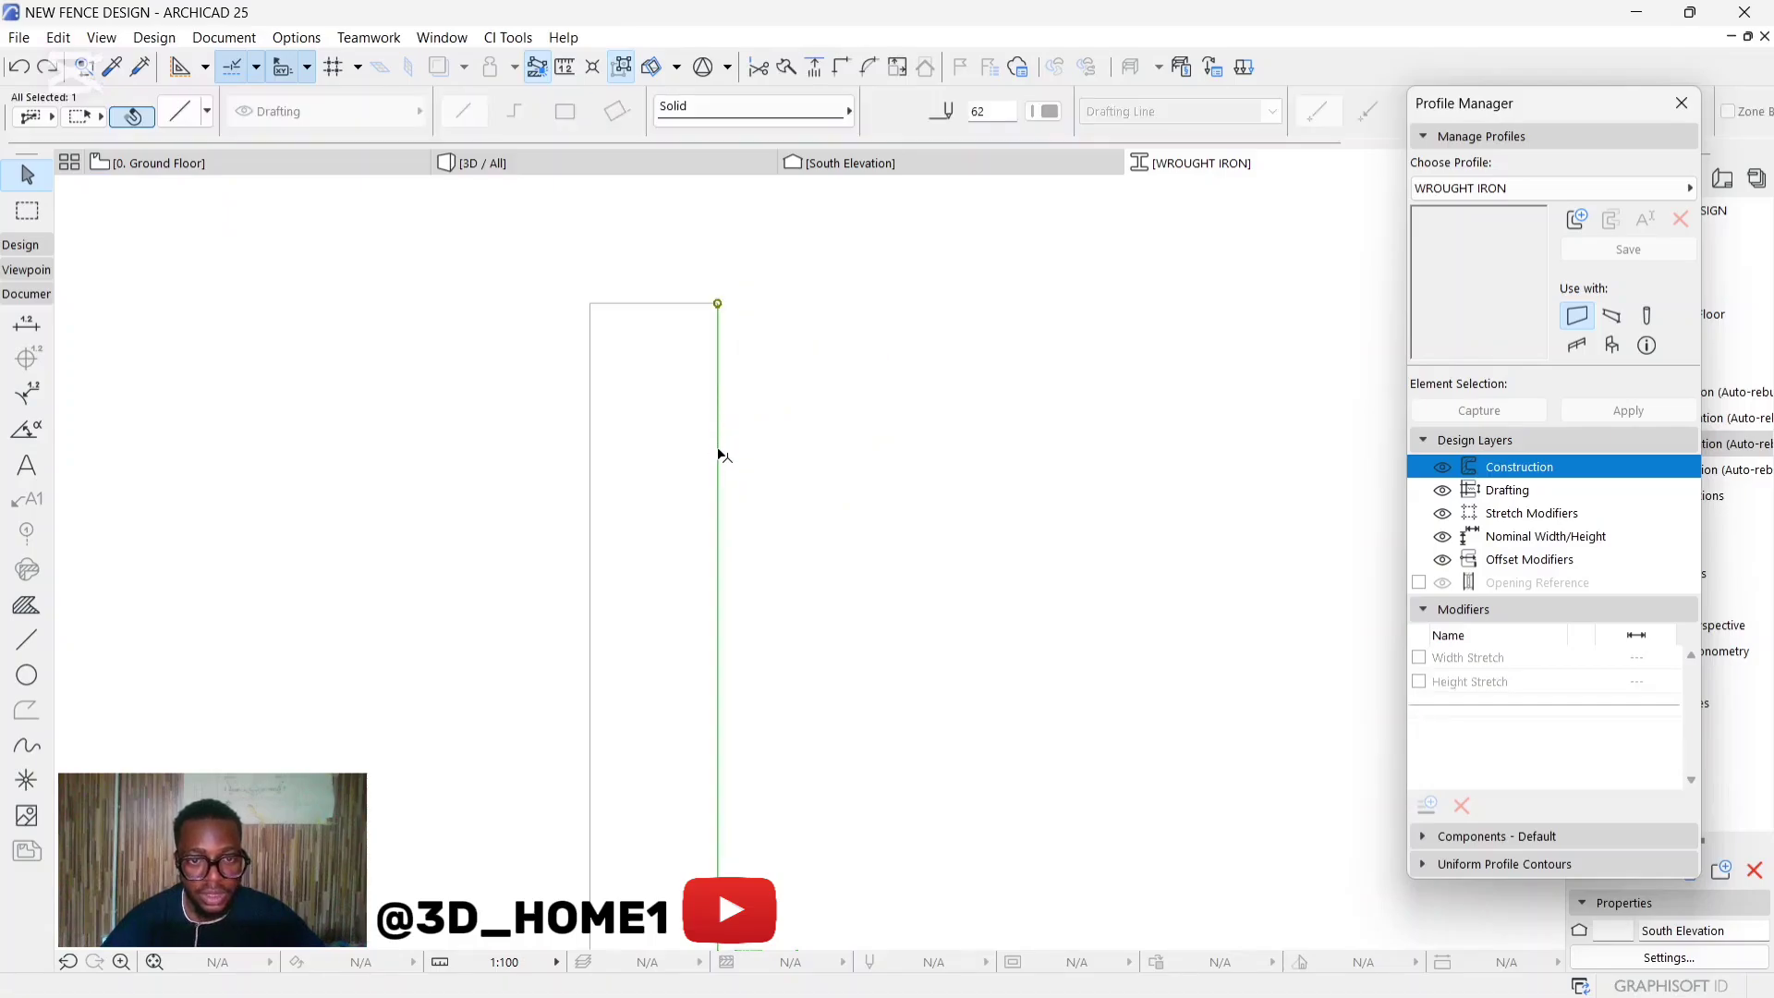
{"action": "left_click", "coordinate": [720, 456]}
{"action": "left_click", "coordinate": [718, 451]}
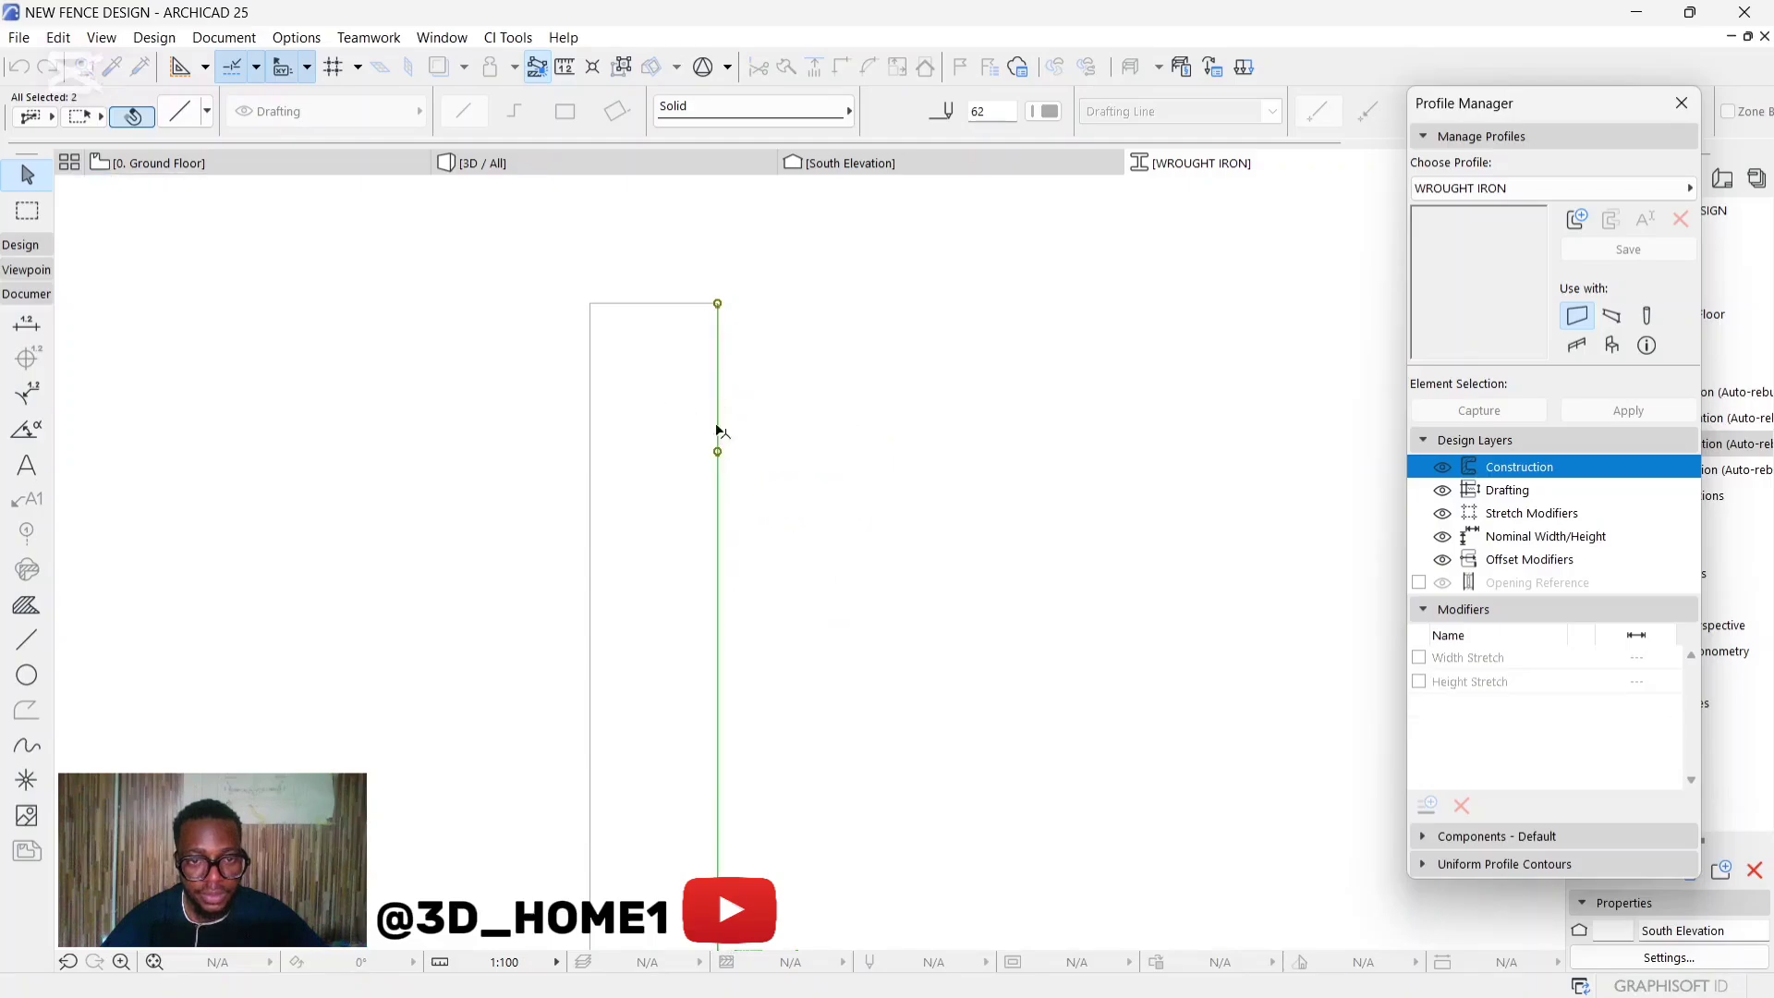
{"action": "left_click", "coordinate": [718, 351]}
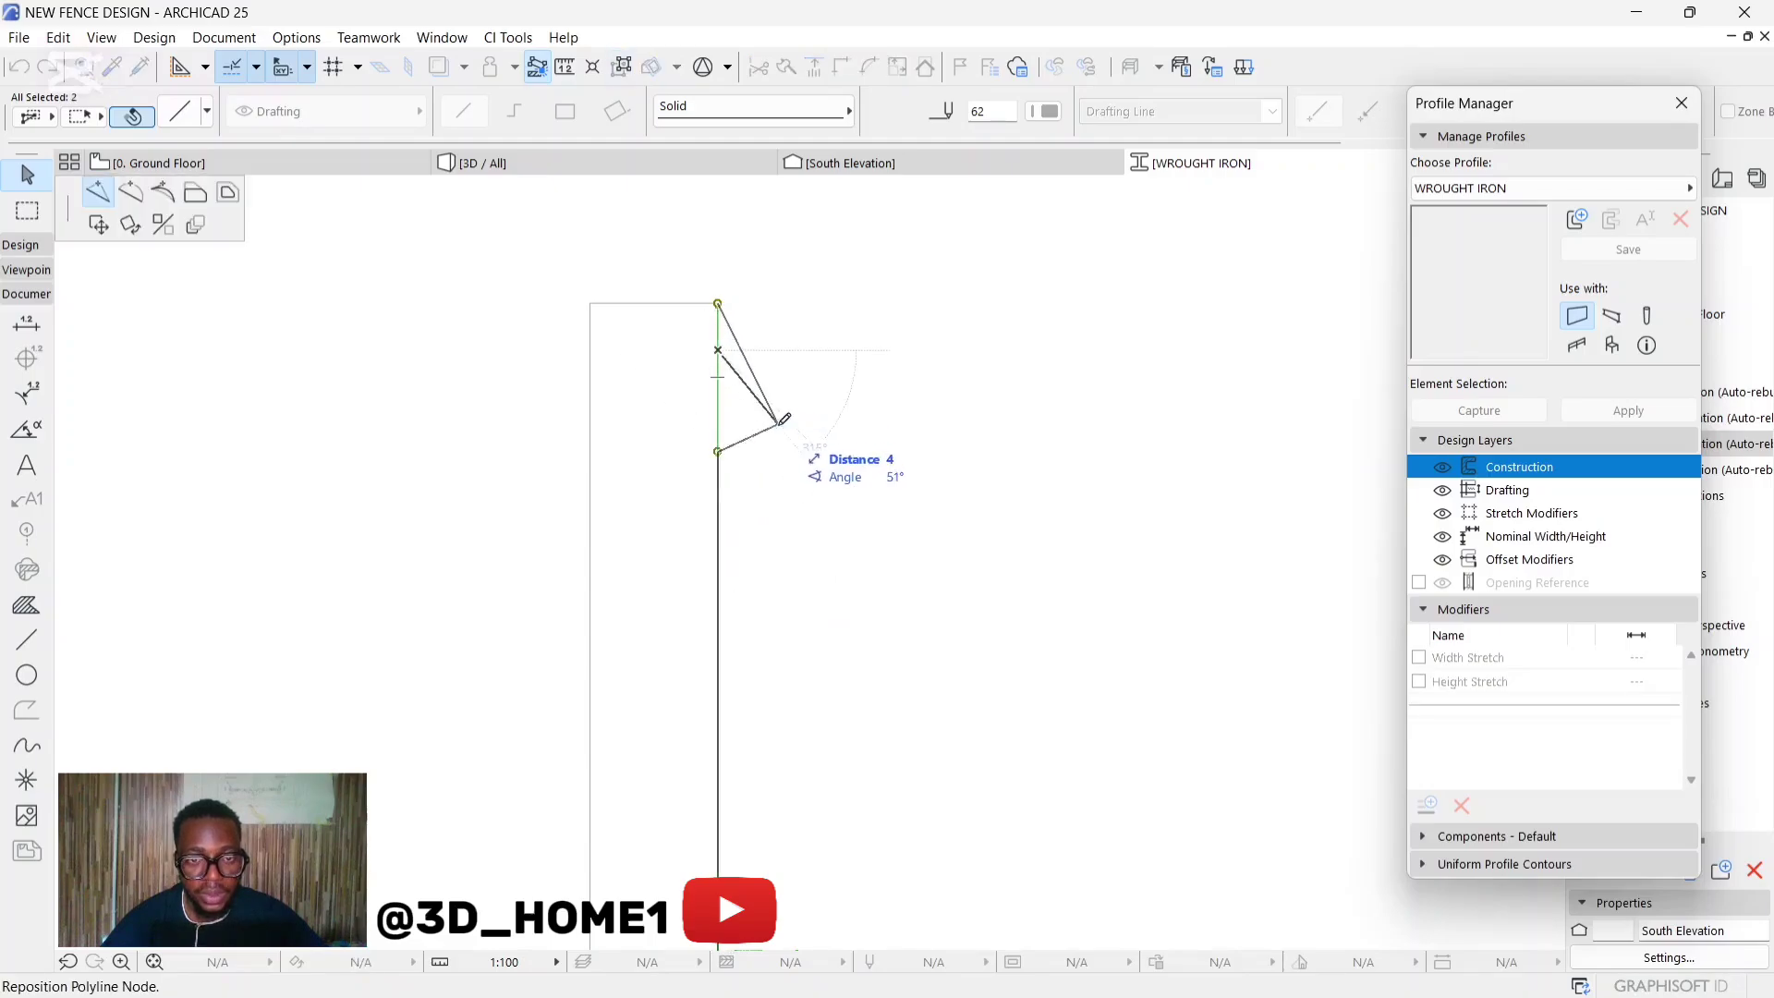
{"action": "left_click", "coordinate": [781, 451]}
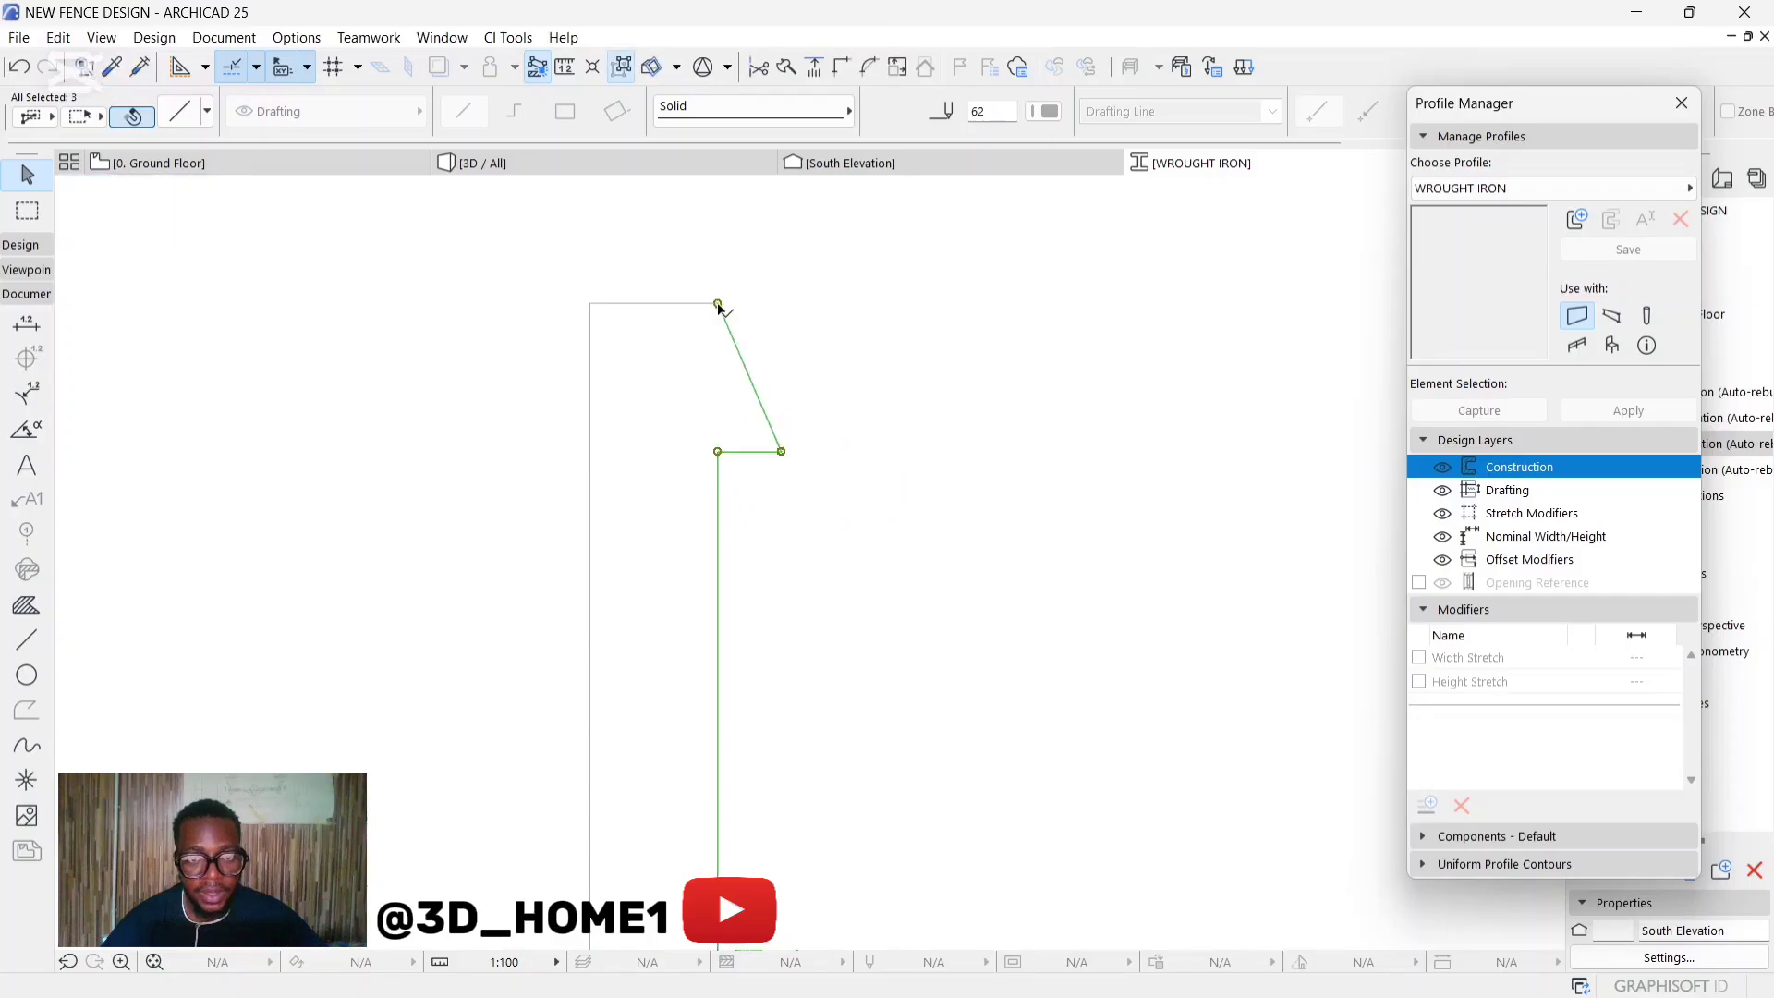
Move the barb's upper vertex onto the rectangle's top-left corner and delete the leftover top edge.
{"action": "left_click", "coordinate": [718, 304]}
{"action": "left_click", "coordinate": [589, 303]}
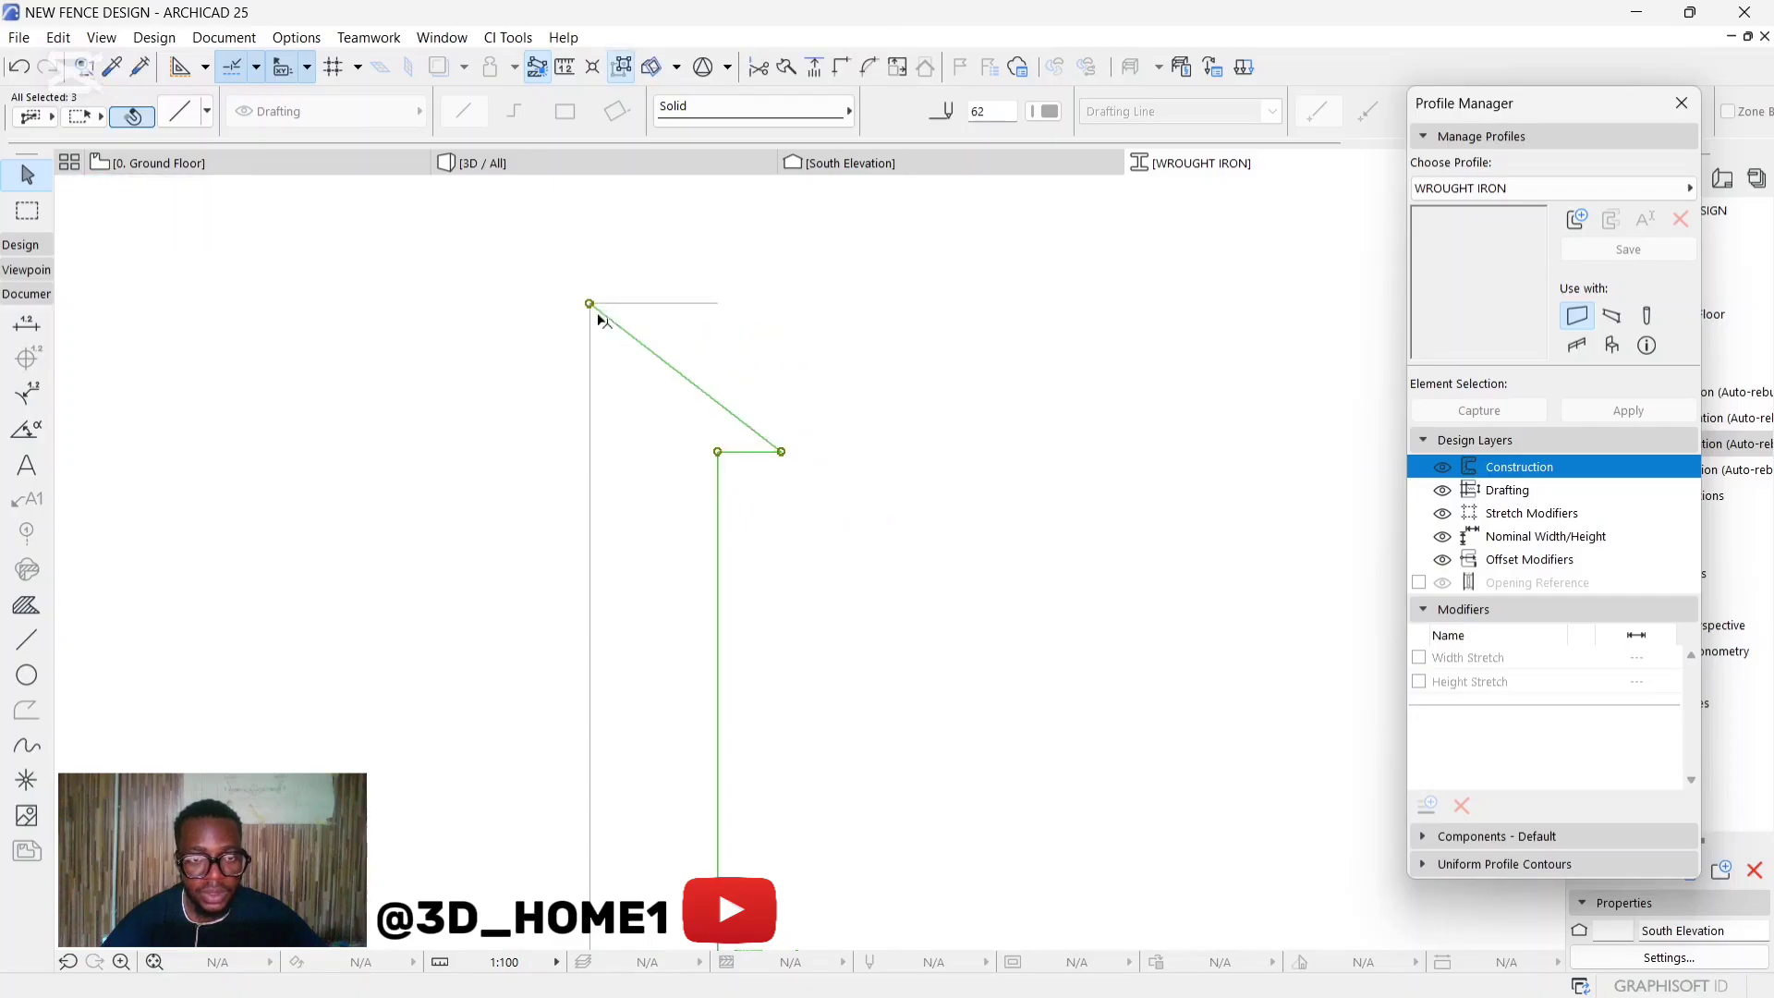
{"action": "left_click", "coordinate": [683, 303]}
{"action": "key", "text": "Delete"}
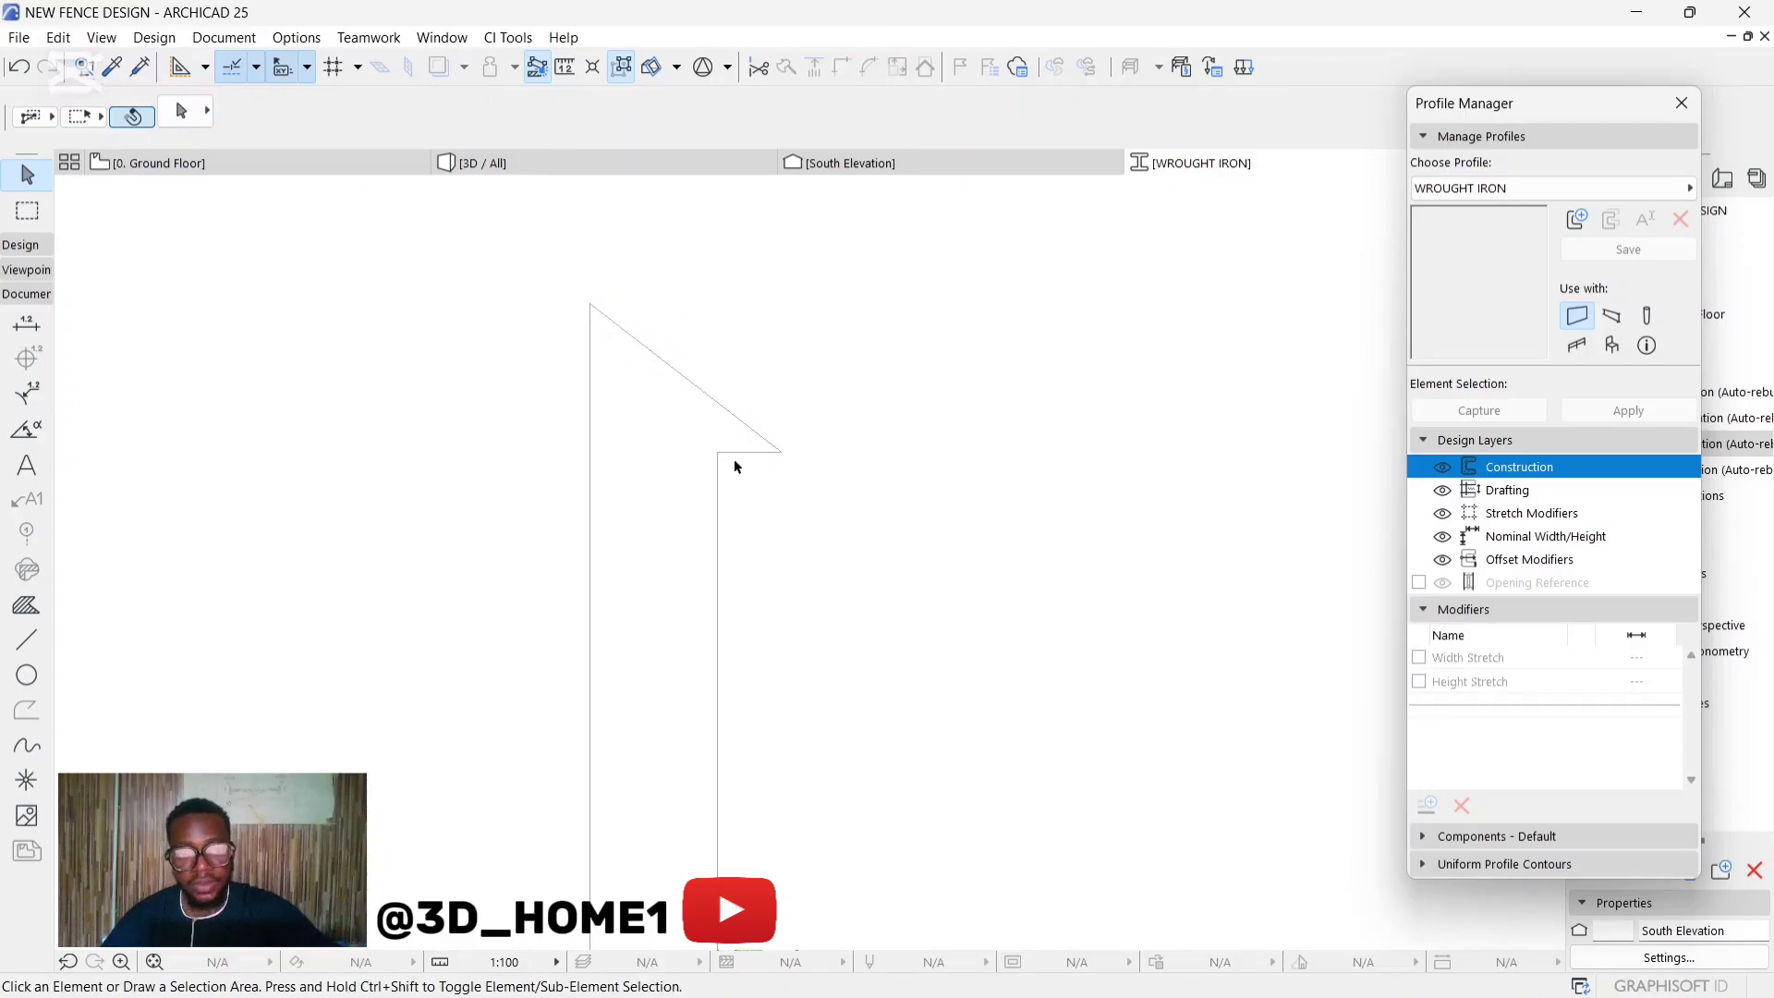
Lower the barb's horizontal underside along the right edge, about 3 mm long, and stretch the sloping line's lower end to its tip.
{"action": "left_click", "coordinate": [726, 452]}
{"action": "left_click", "coordinate": [718, 452]}
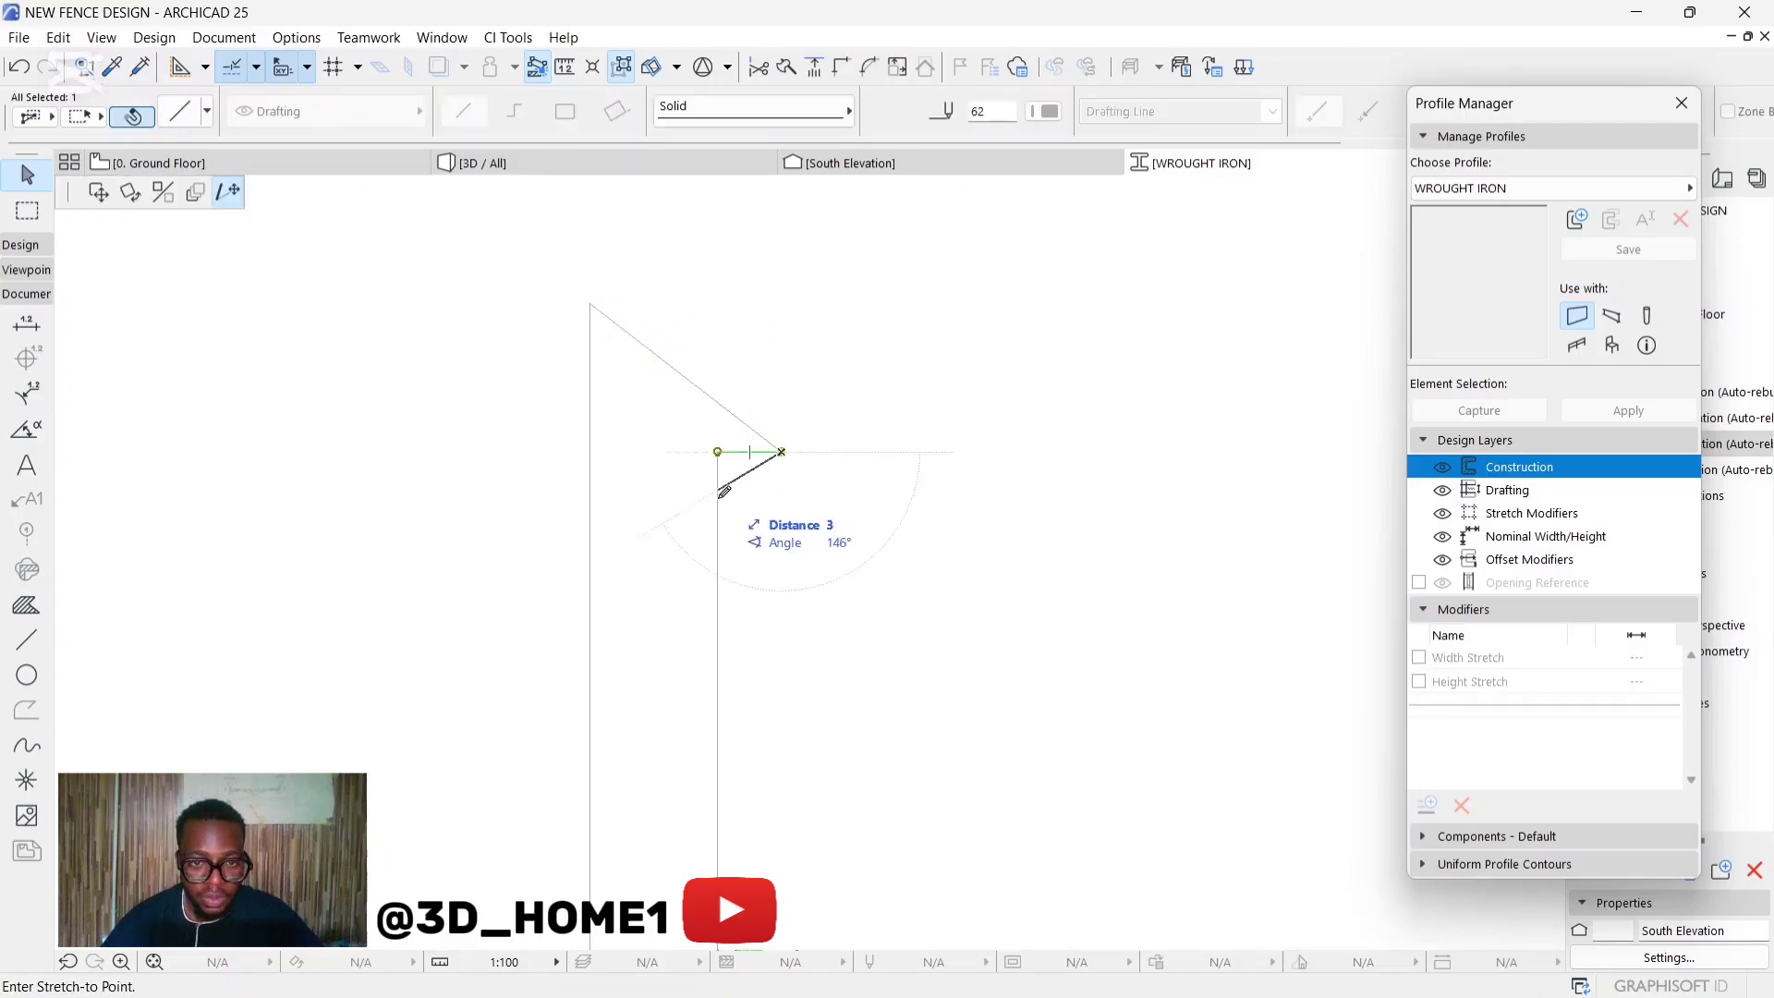
{"action": "left_click", "coordinate": [718, 550]}
{"action": "left_click", "coordinate": [782, 451]}
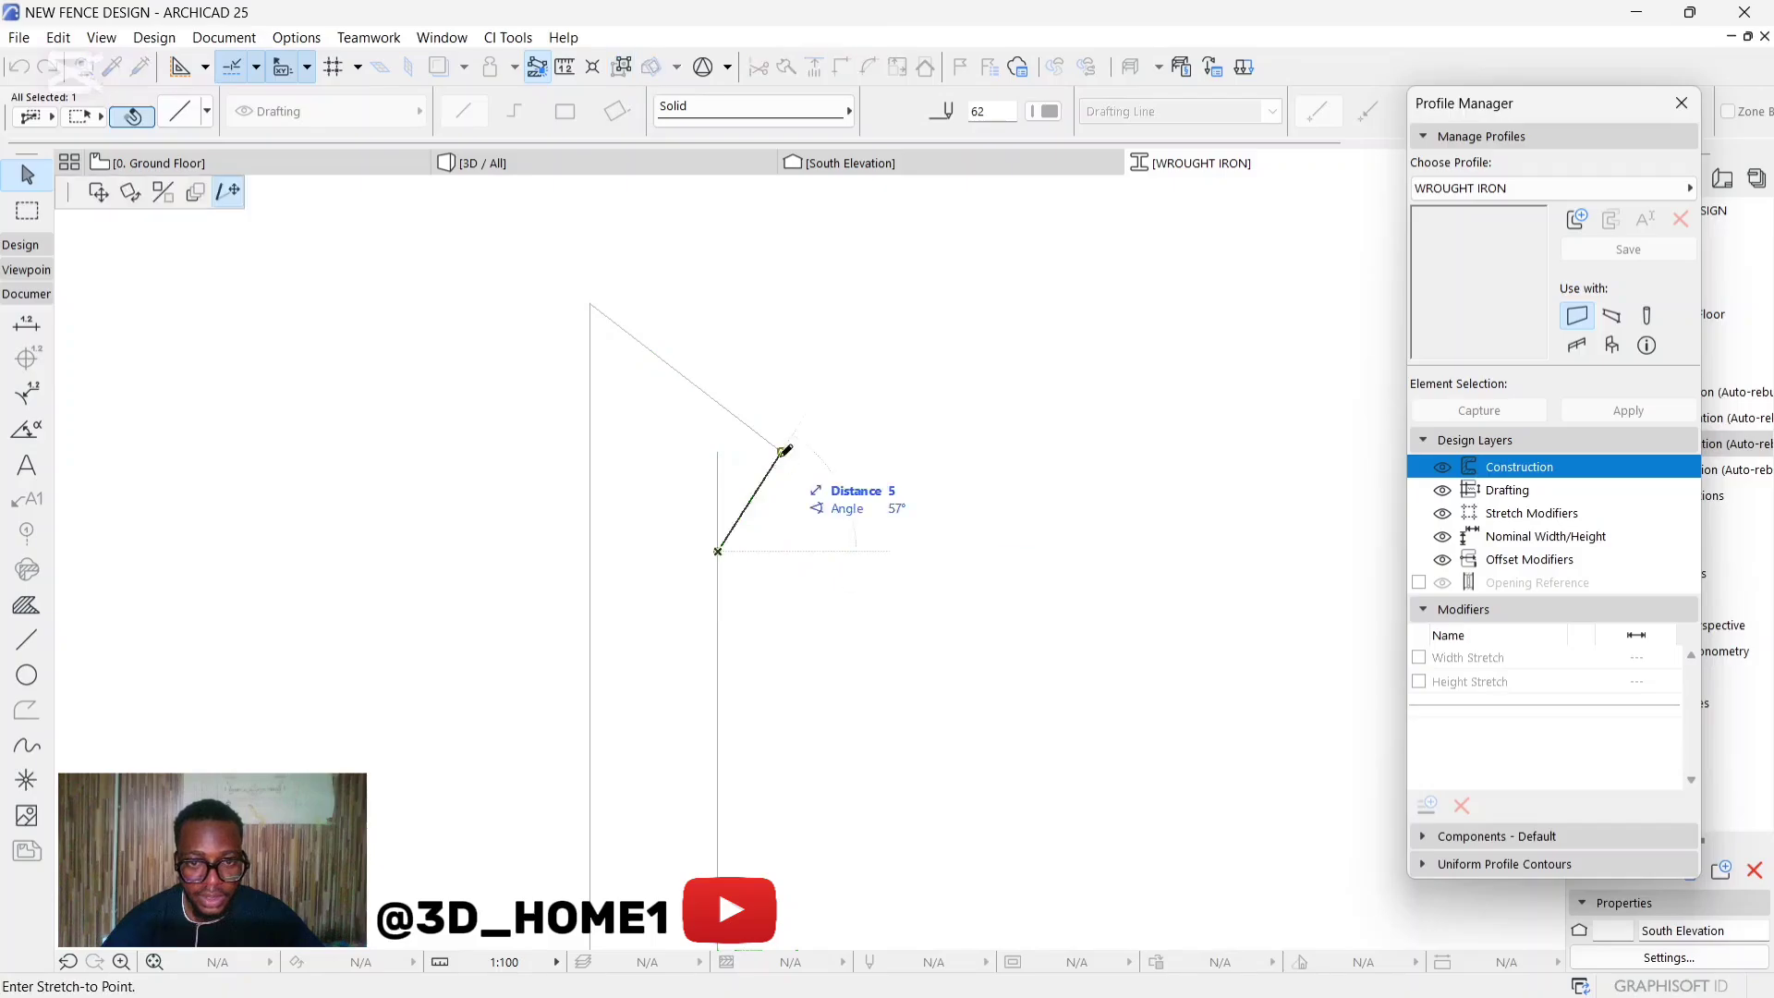
{"action": "left_click", "coordinate": [790, 551]}
{"action": "left_click", "coordinate": [782, 453]}
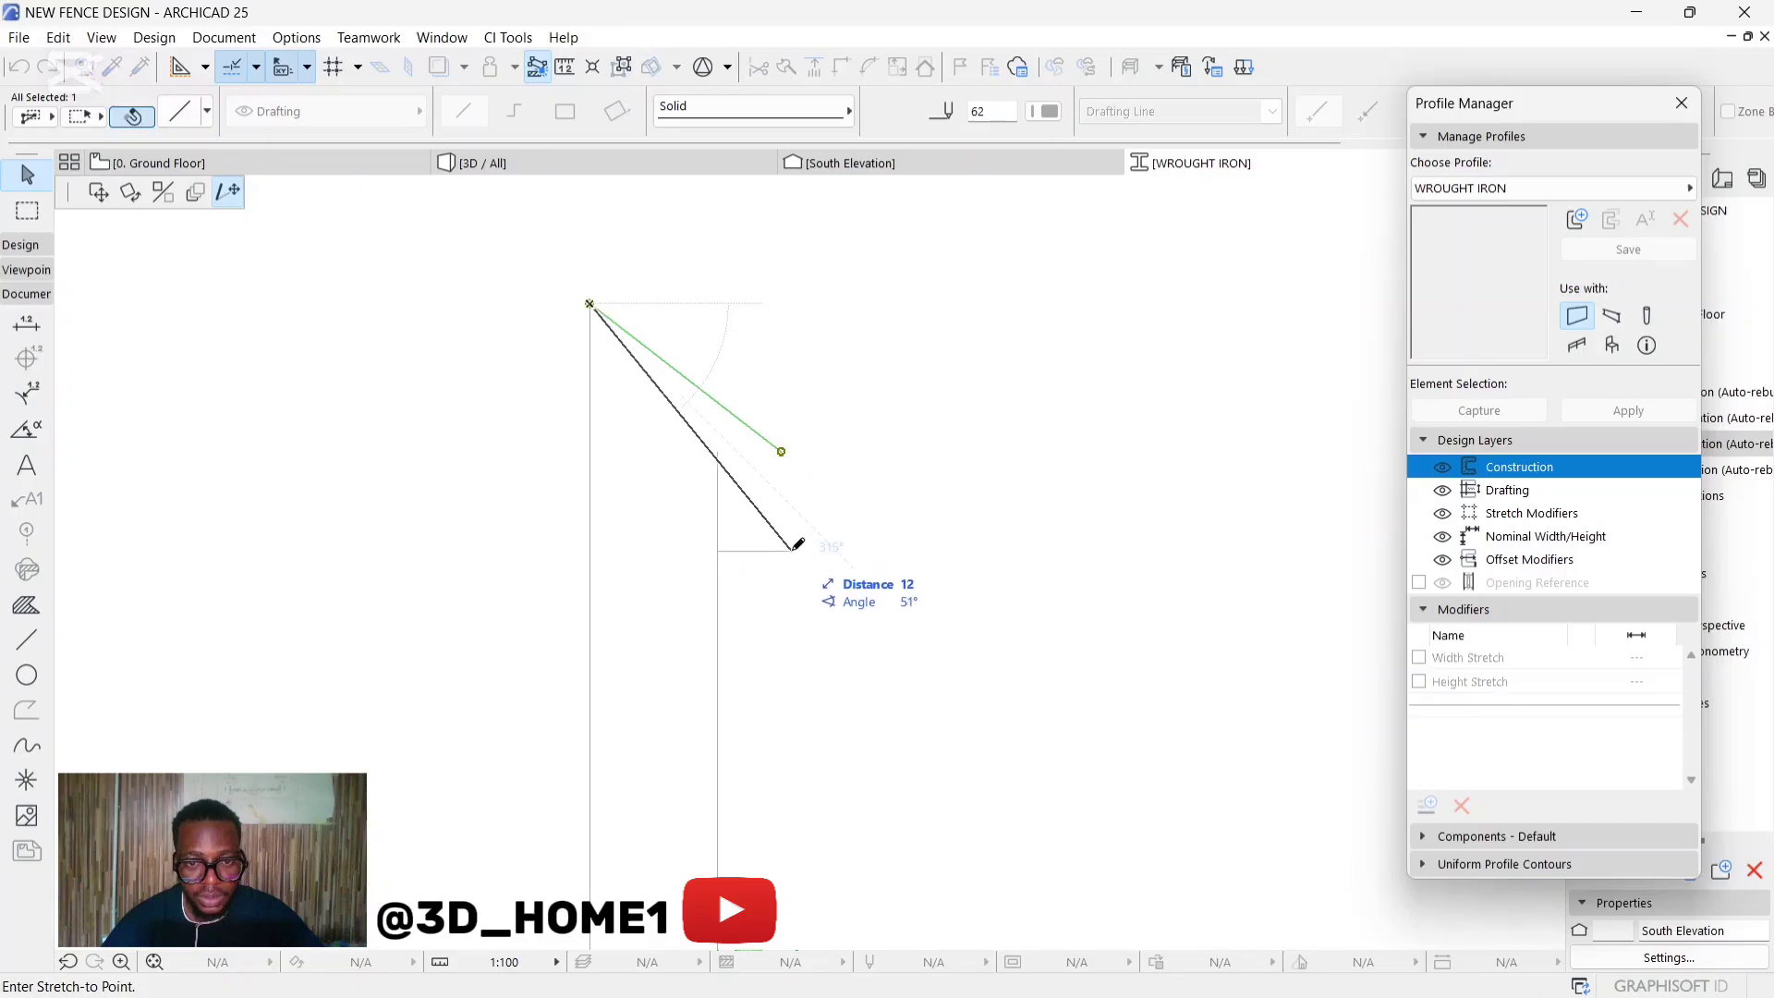
{"action": "left_click", "coordinate": [791, 551]}
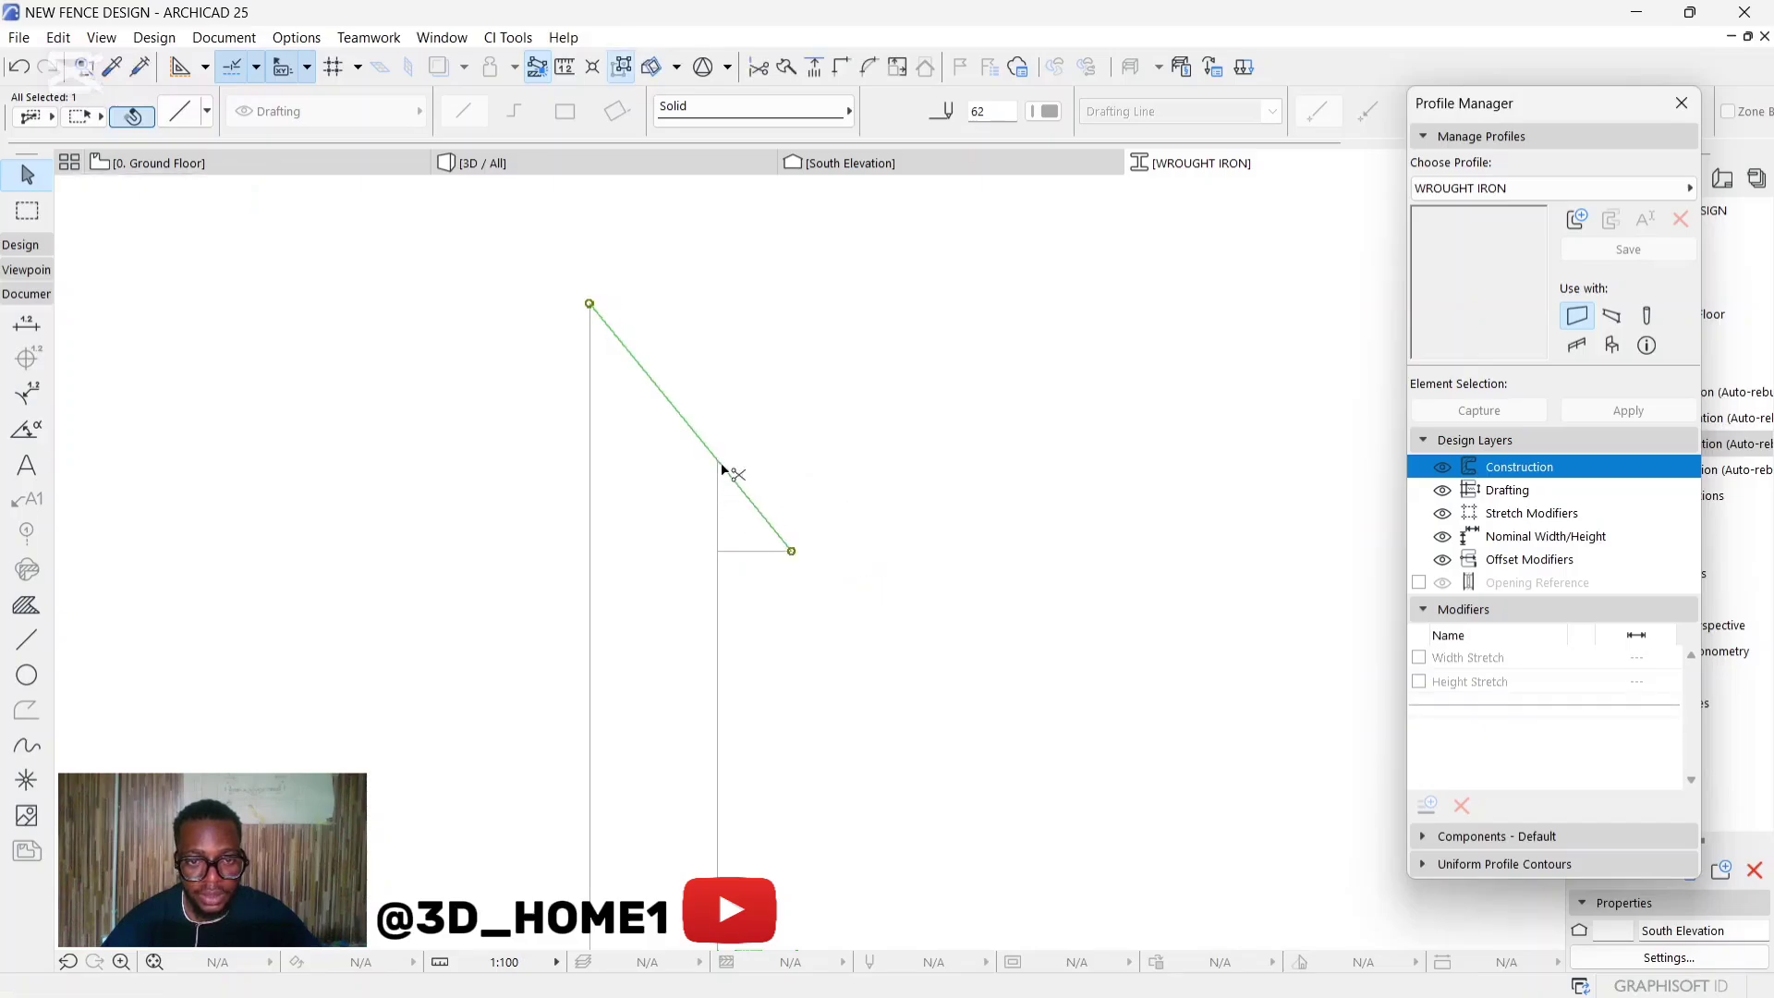
Extend the barb's underside slightly past the shaft's right edge, then trim the edge stub above it and the overhang.
{"action": "key", "text": "Escape"}
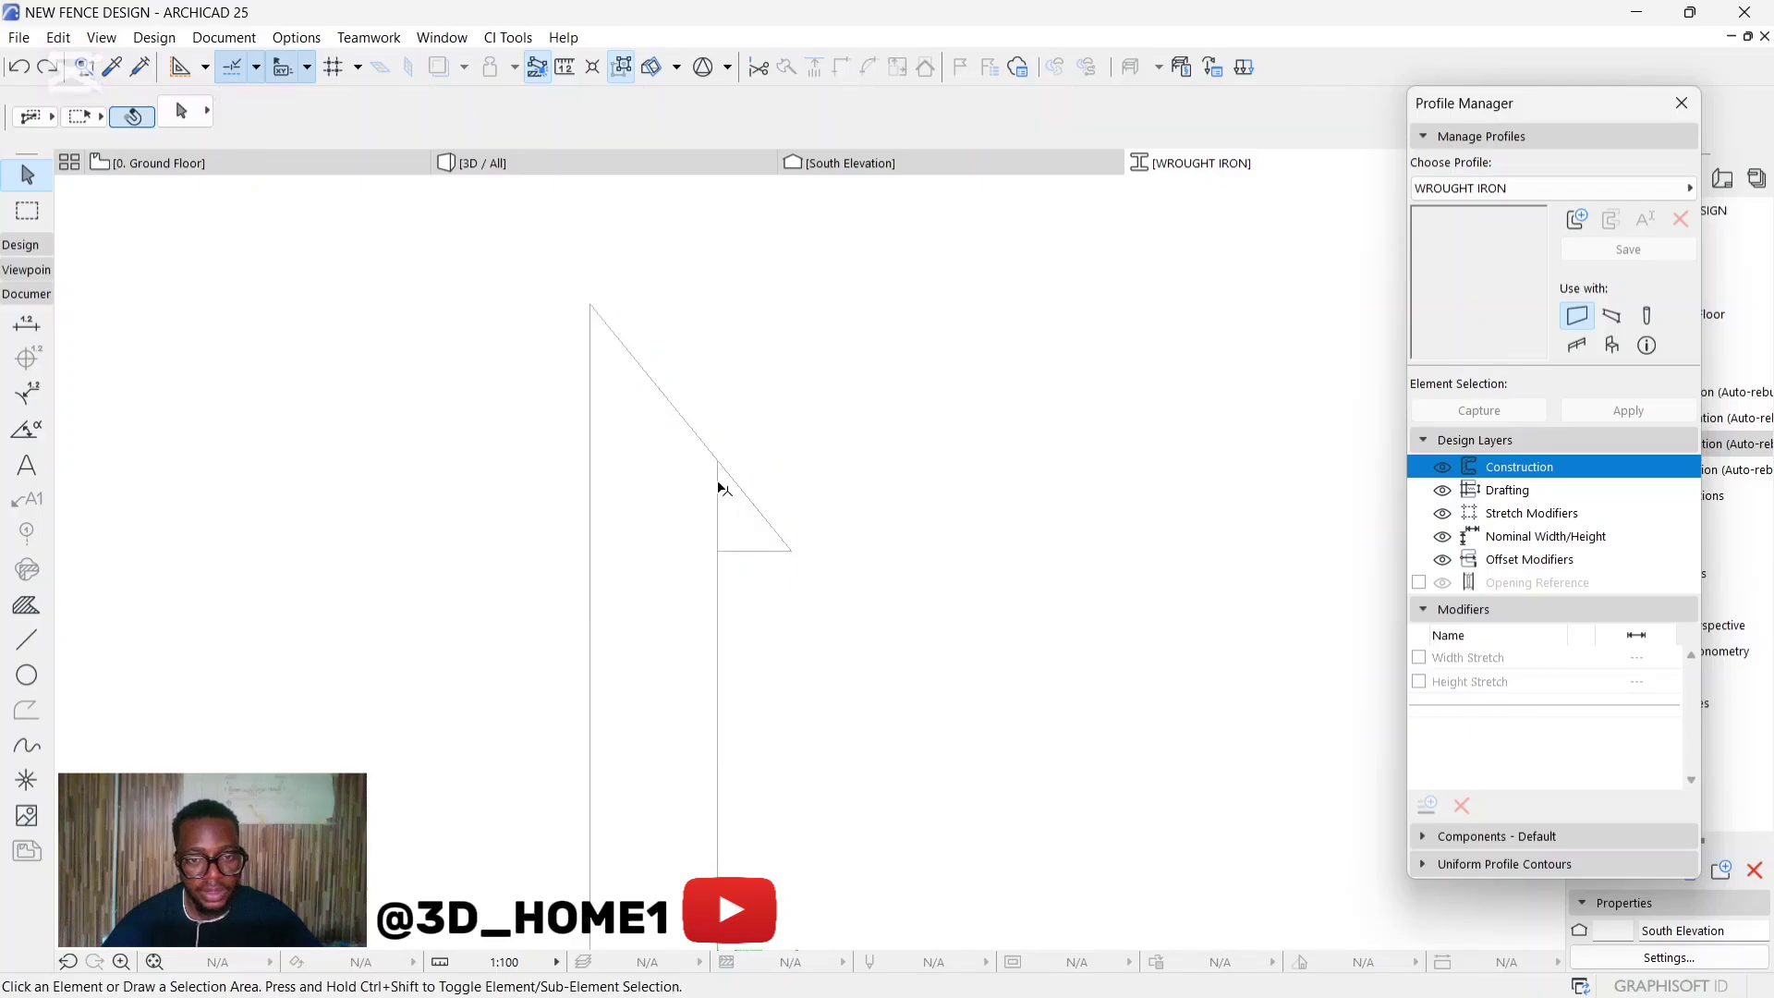
{"action": "scroll", "coordinate": [725, 554], "scroll_direction": "up", "scroll_amount": 3}
{"action": "left_click", "coordinate": [721, 550]}
{"action": "left_click", "coordinate": [715, 548]}
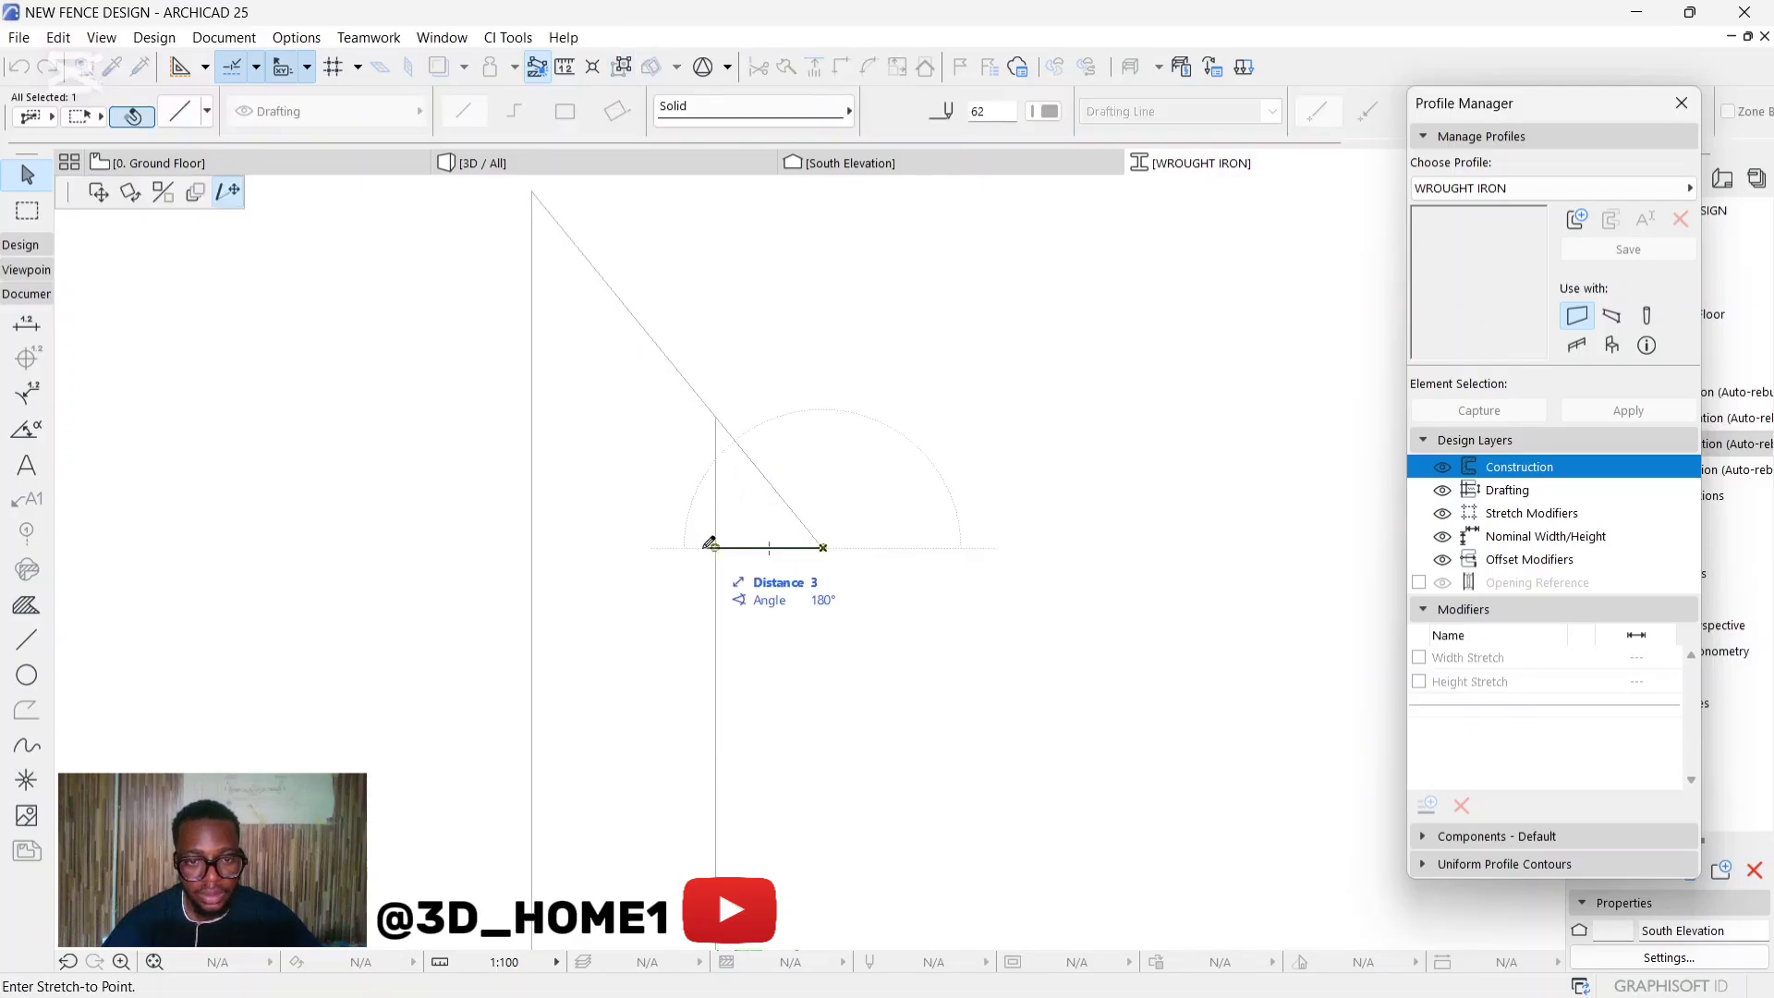
{"action": "left_click", "coordinate": [696, 548]}
{"action": "key", "text": "Escape"}
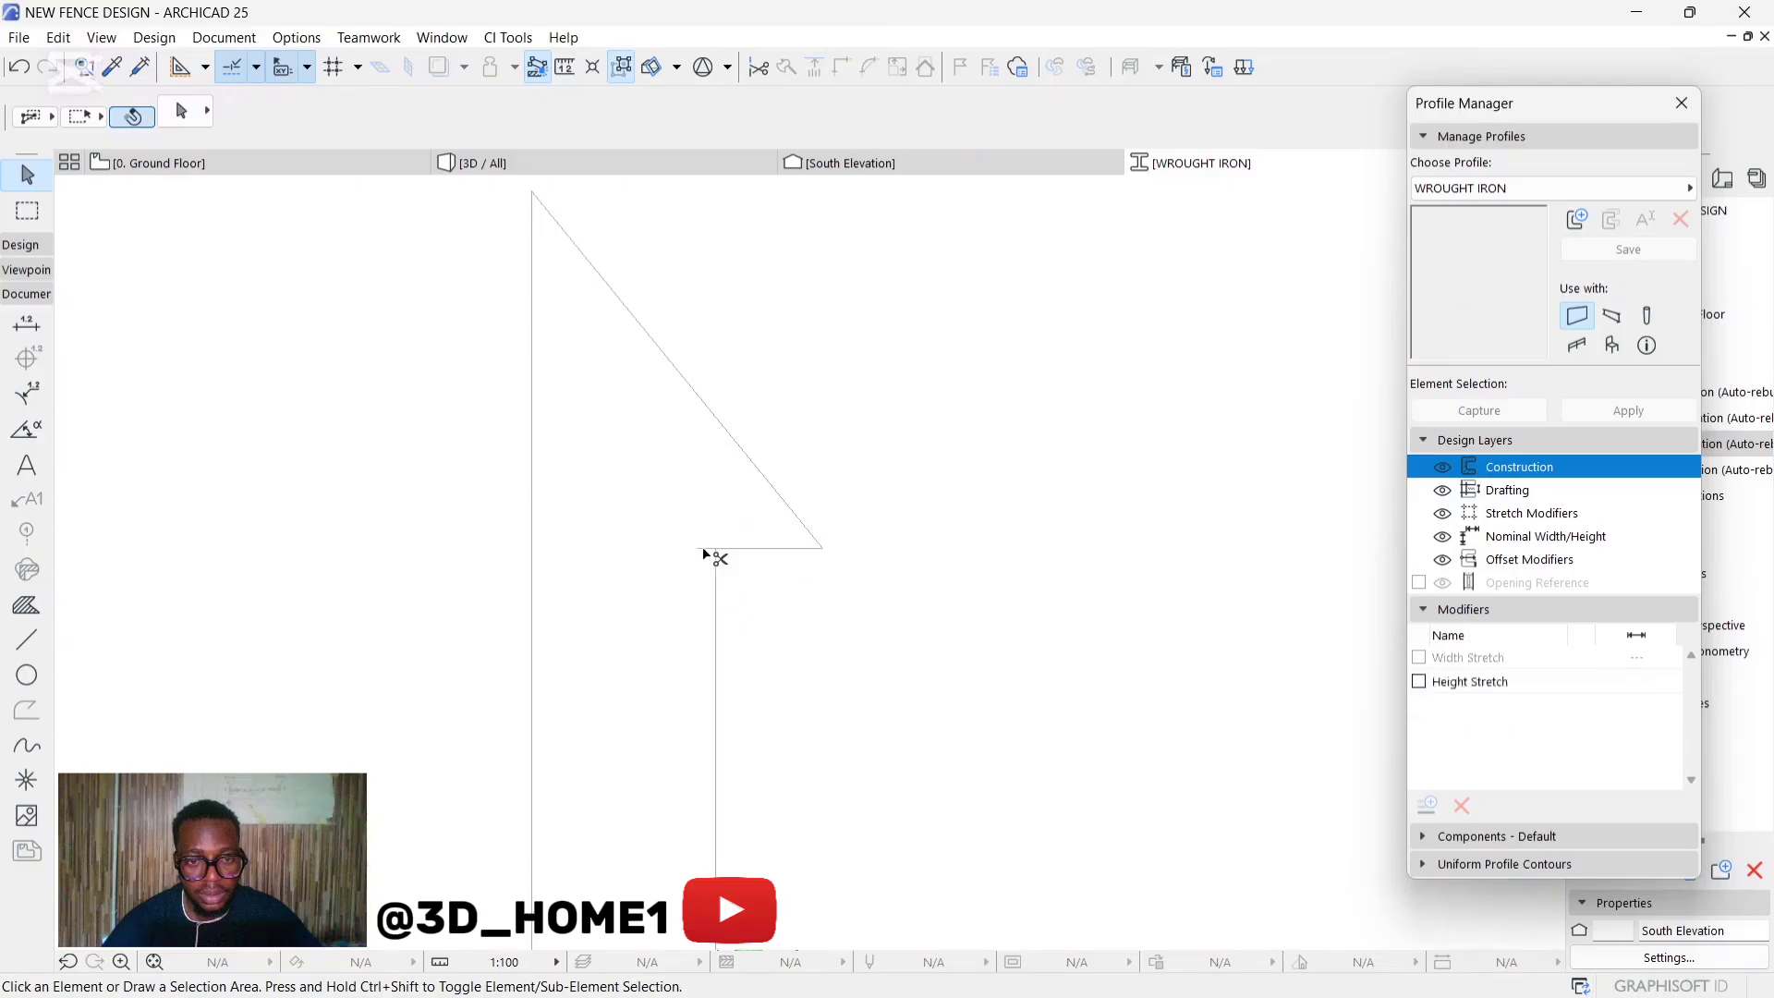
{"action": "scroll", "coordinate": [874, 386], "scroll_direction": "up", "scroll_amount": 5}
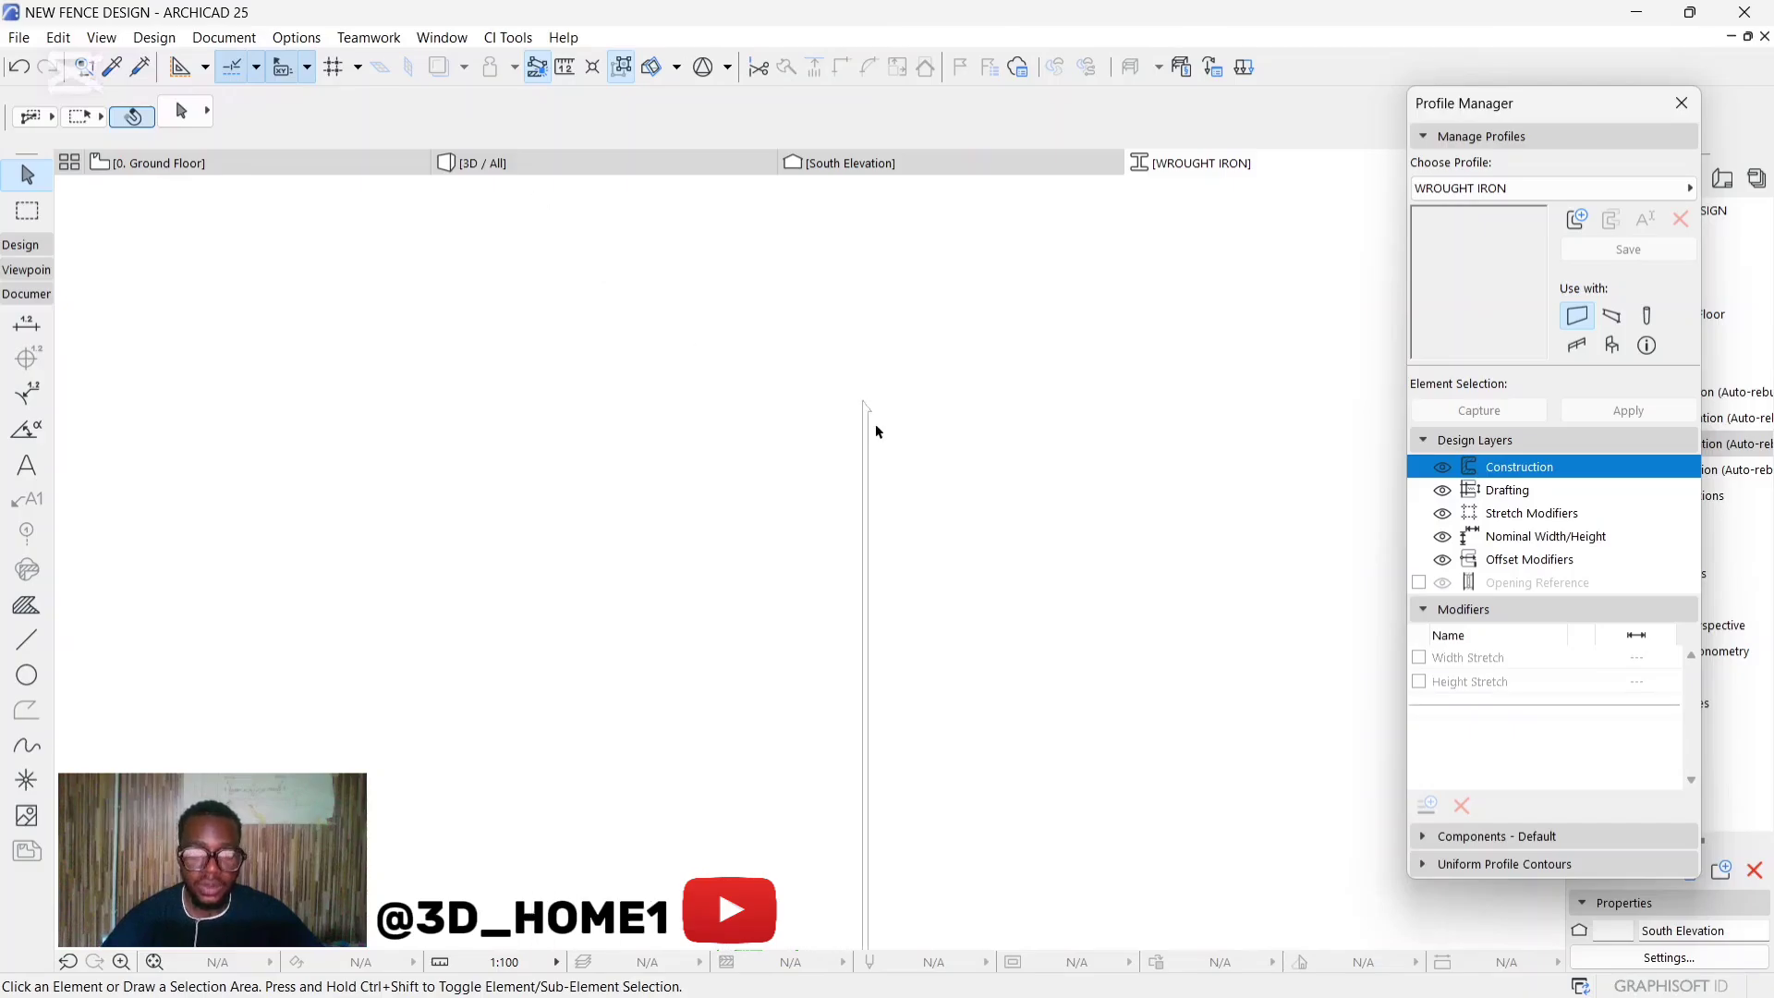
Stretch the lower end of the barb's sloping line further outward and down at a 45° angle.
{"action": "scroll", "coordinate": [876, 432], "scroll_direction": "up", "scroll_amount": 5}
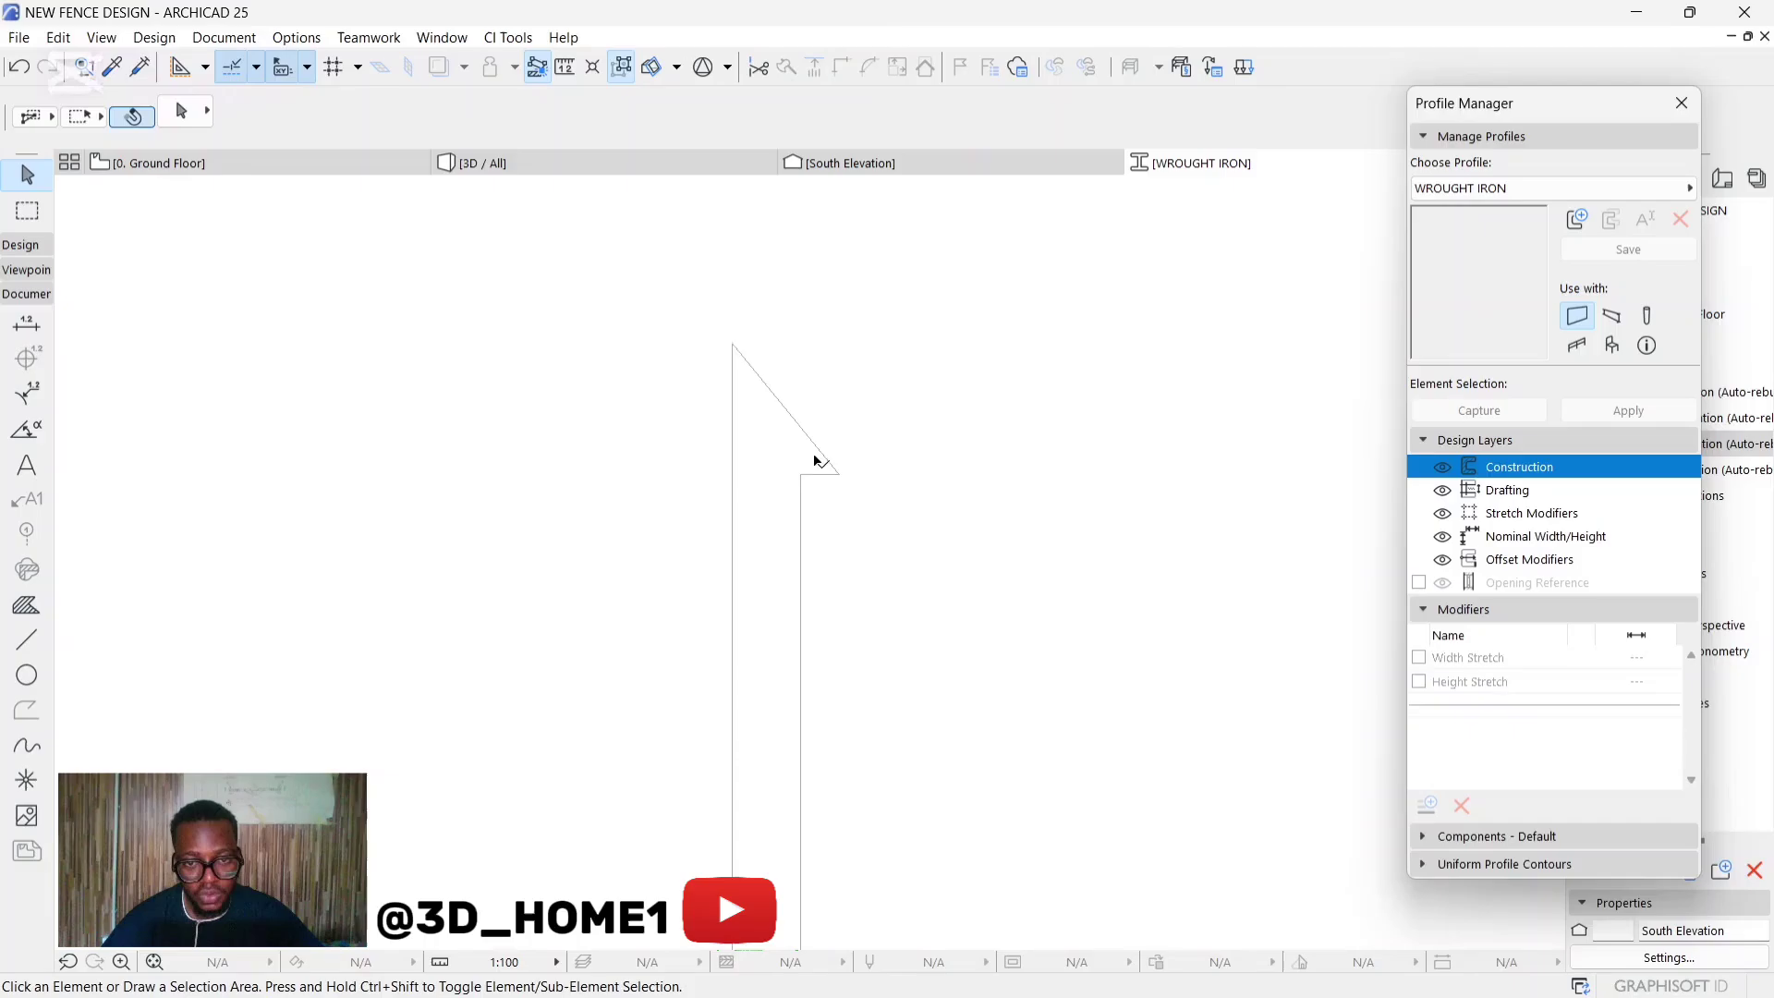
{"action": "left_click", "coordinate": [835, 469]}
{"action": "left_click", "coordinate": [839, 477]}
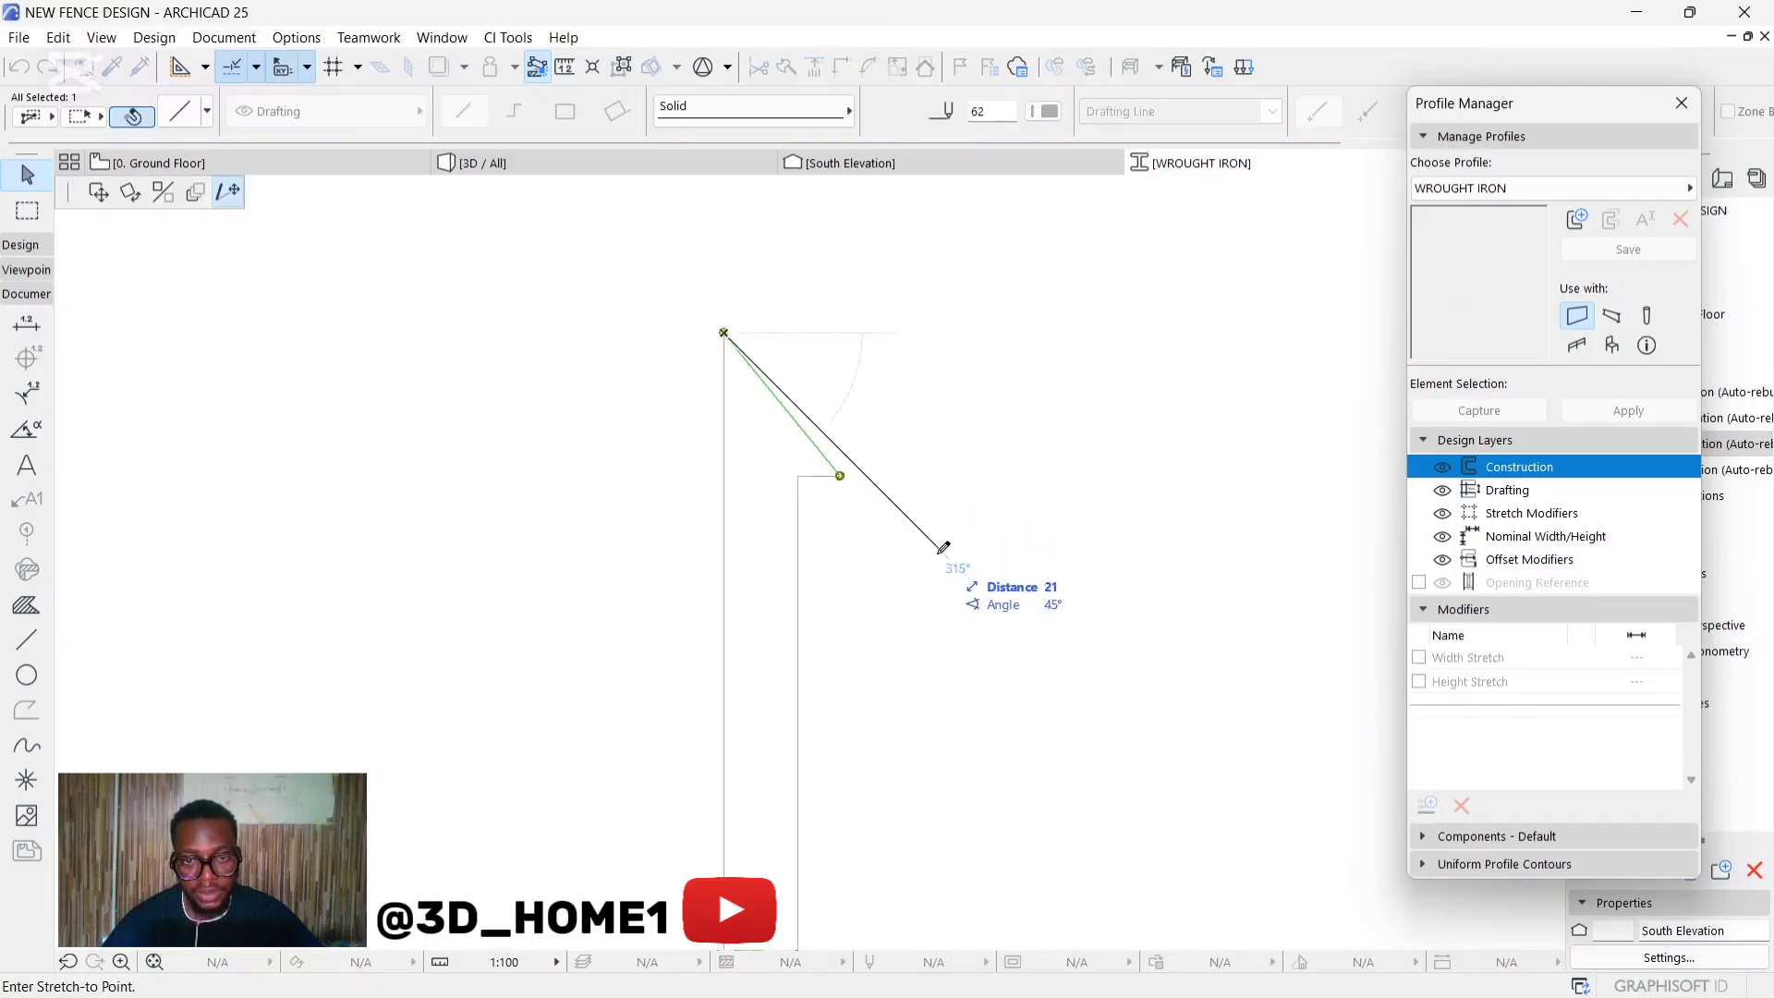
{"action": "left_click", "coordinate": [989, 596]}
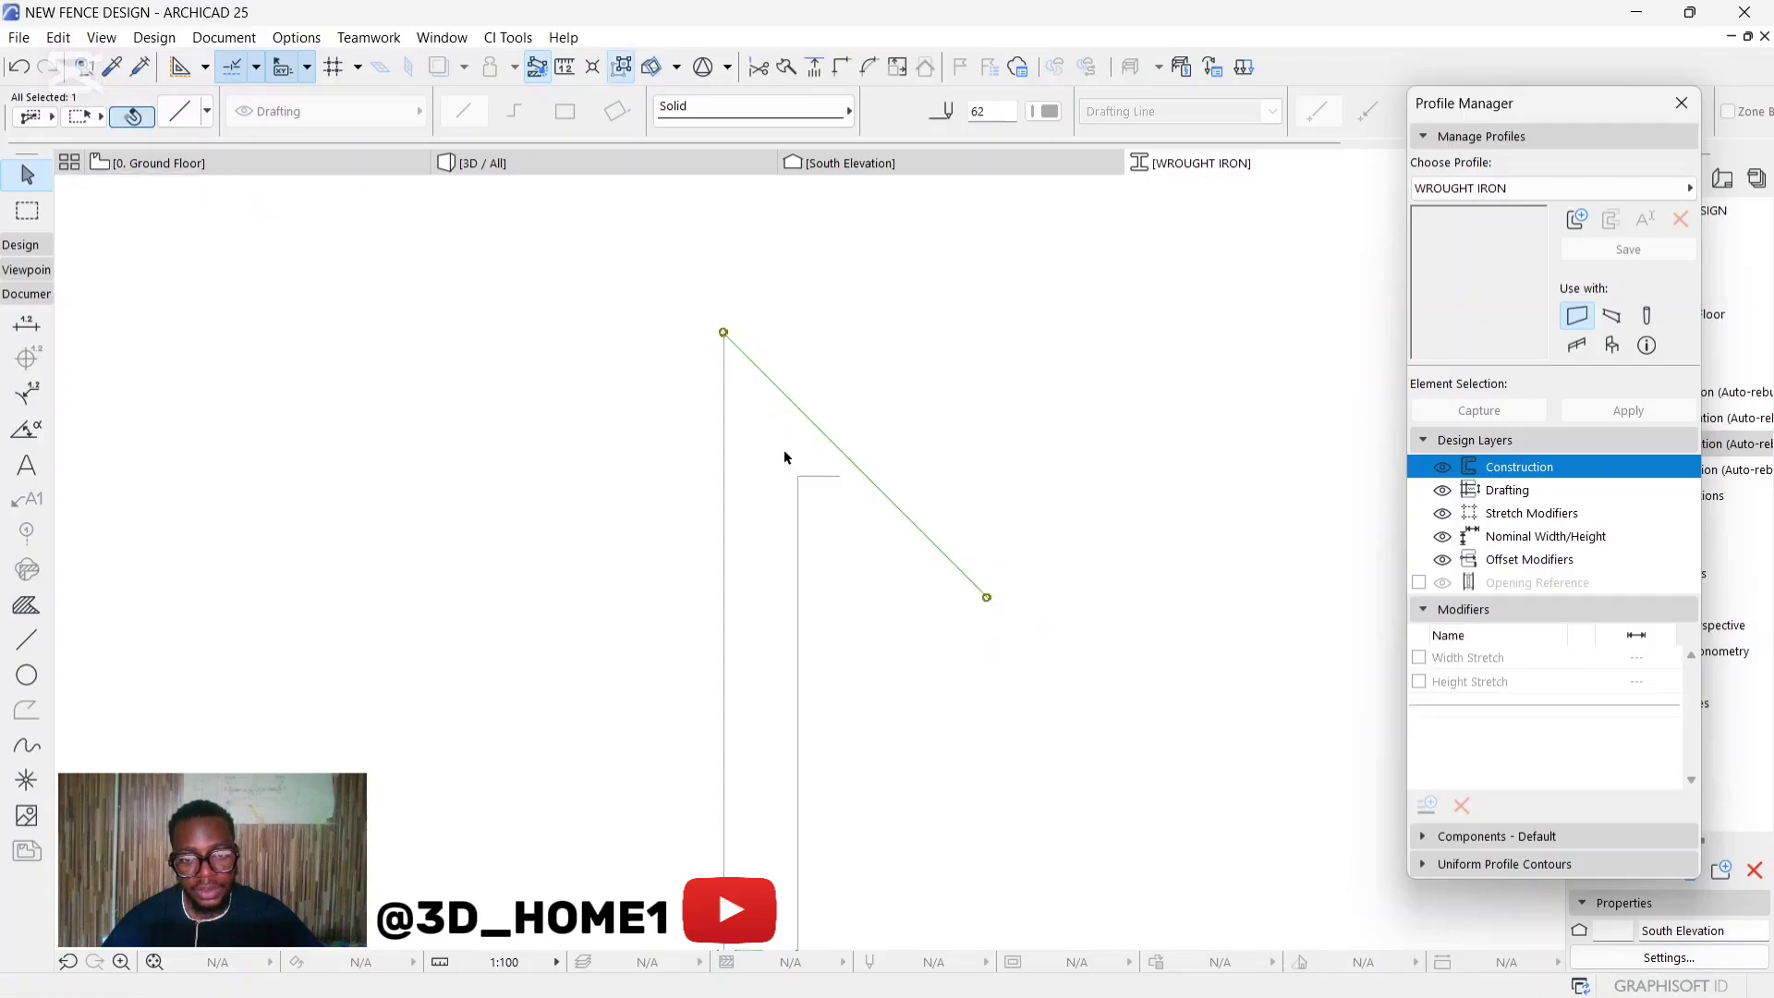
Move the short horizontal underside line so its outer end meets the lower end of the sloping line.
{"action": "scroll", "coordinate": [765, 442], "scroll_direction": "down", "scroll_amount": 10}
{"action": "scroll", "coordinate": [787, 505], "scroll_direction": "up", "scroll_amount": 10}
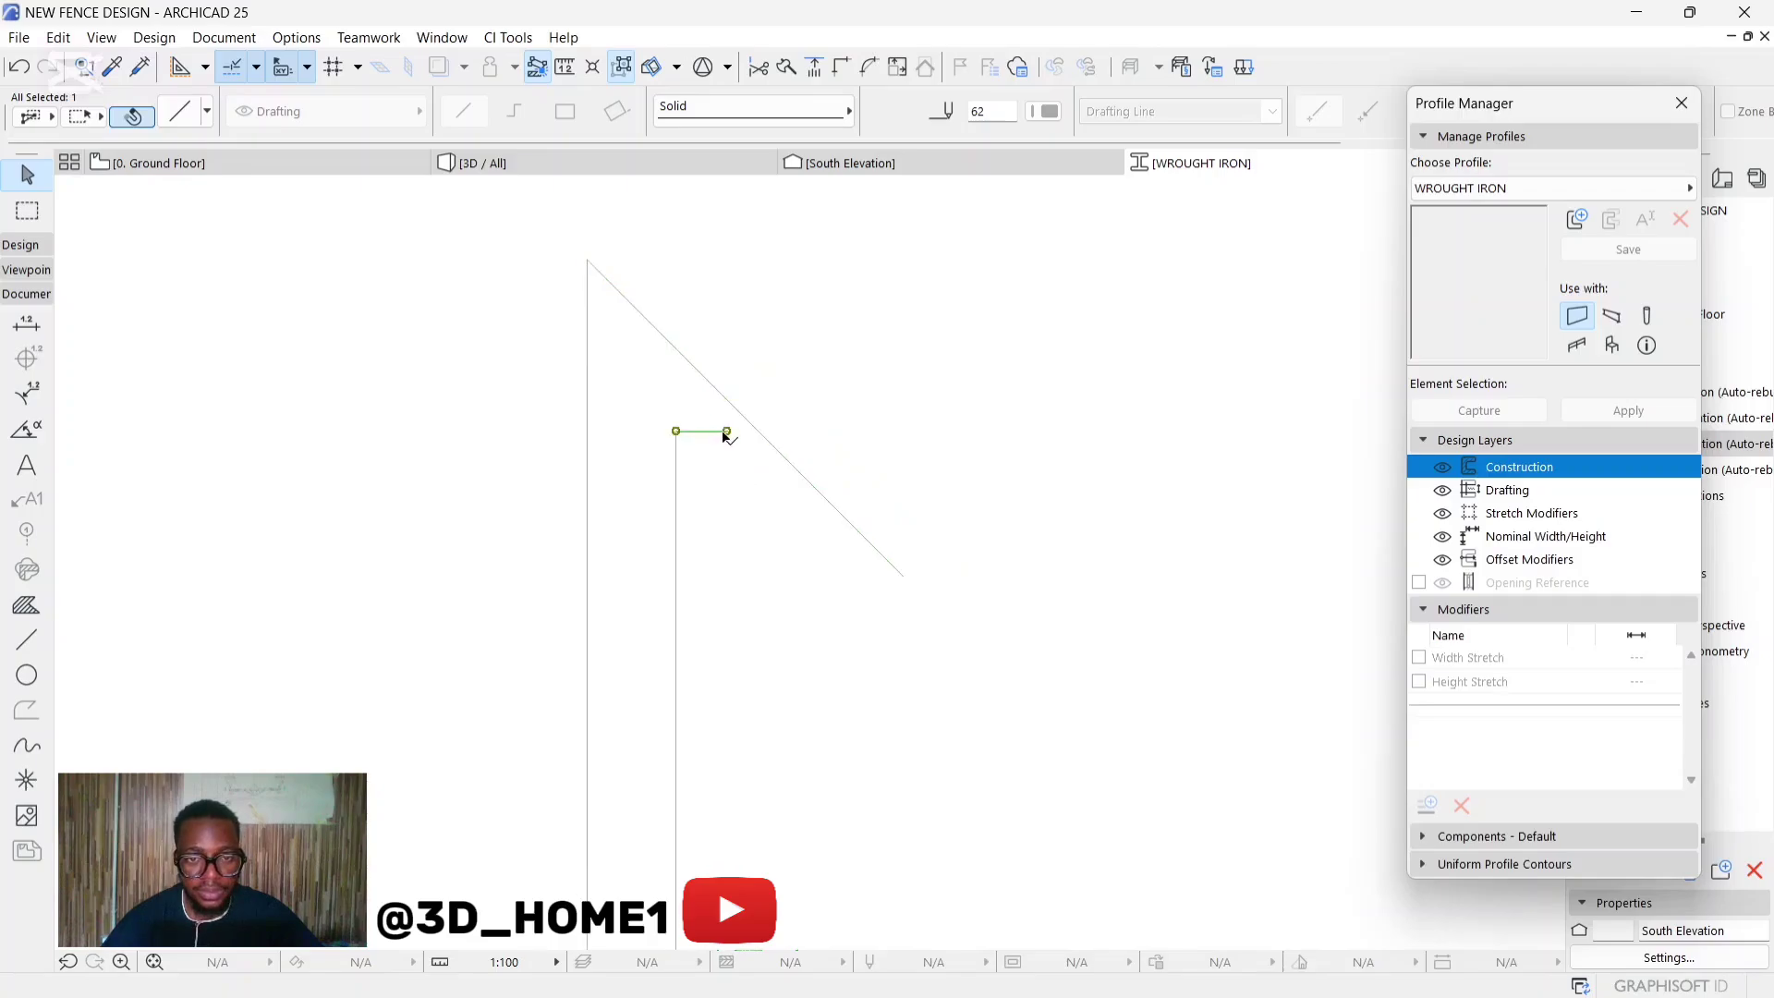
{"action": "left_click", "coordinate": [727, 432]}
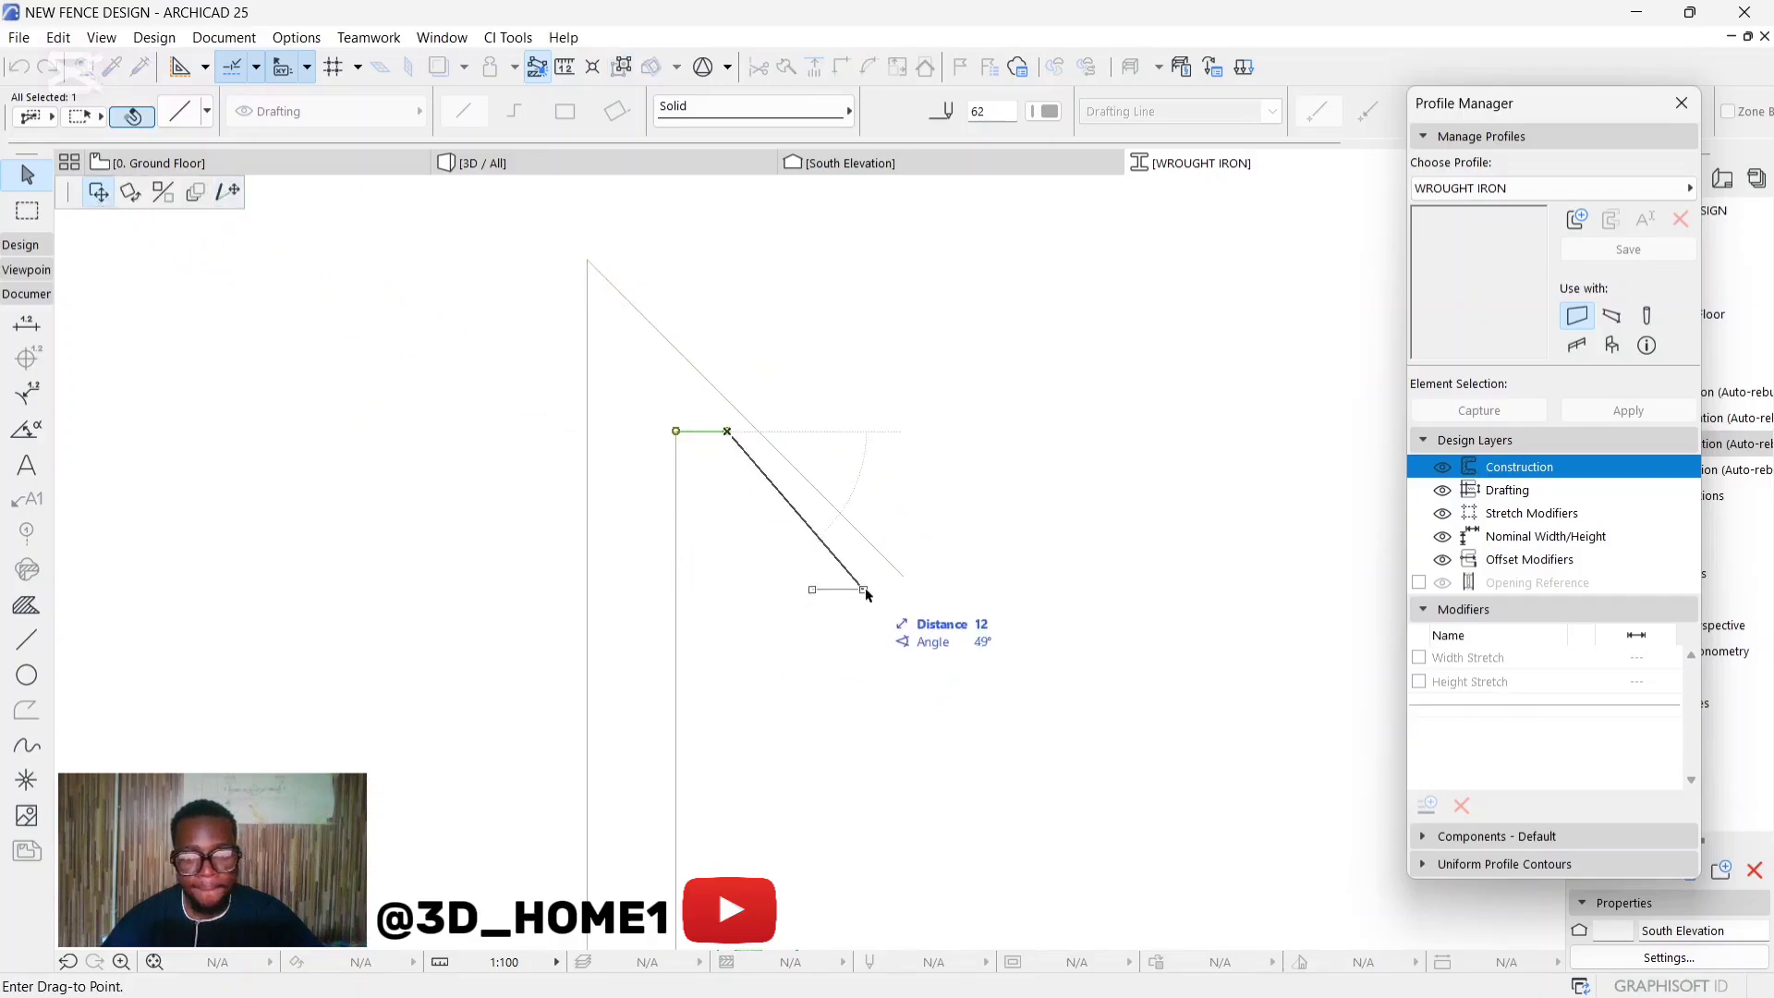
{"action": "left_click", "coordinate": [903, 576]}
Stretch the underside's inner end horizontally to the shaft's right edge and trim the edge above it.
{"action": "left_click", "coordinate": [853, 576]}
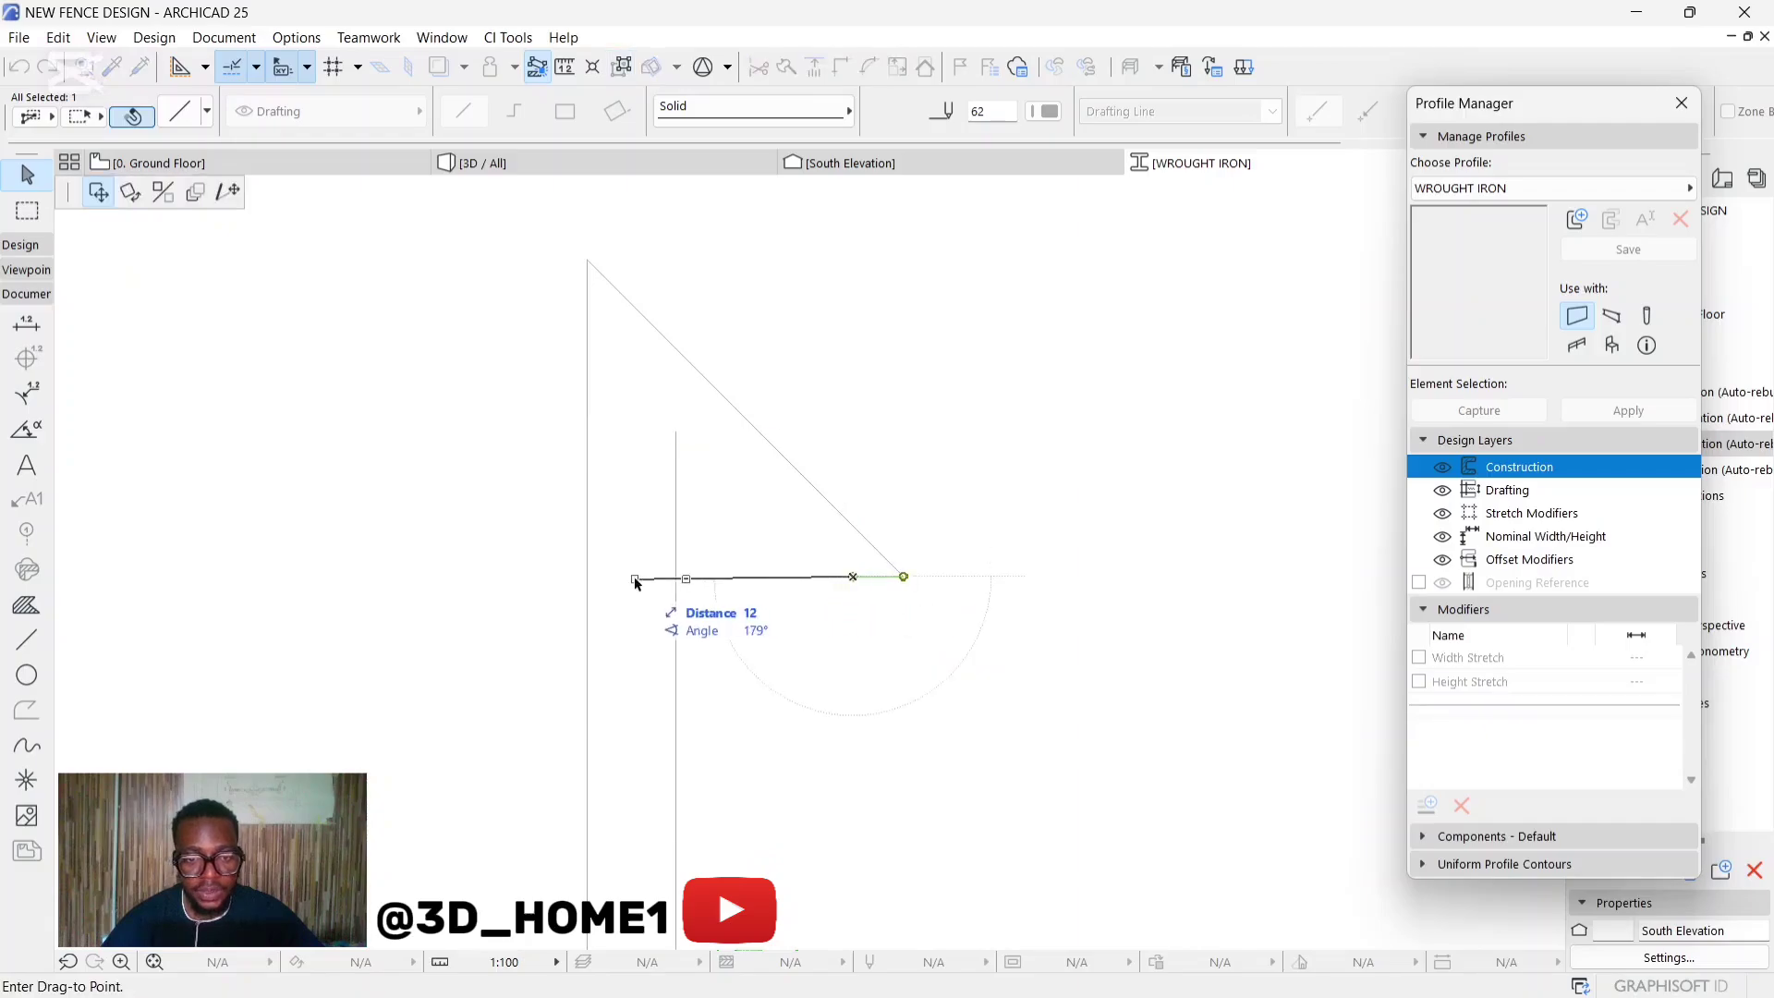
{"action": "left_click", "coordinate": [228, 191]}
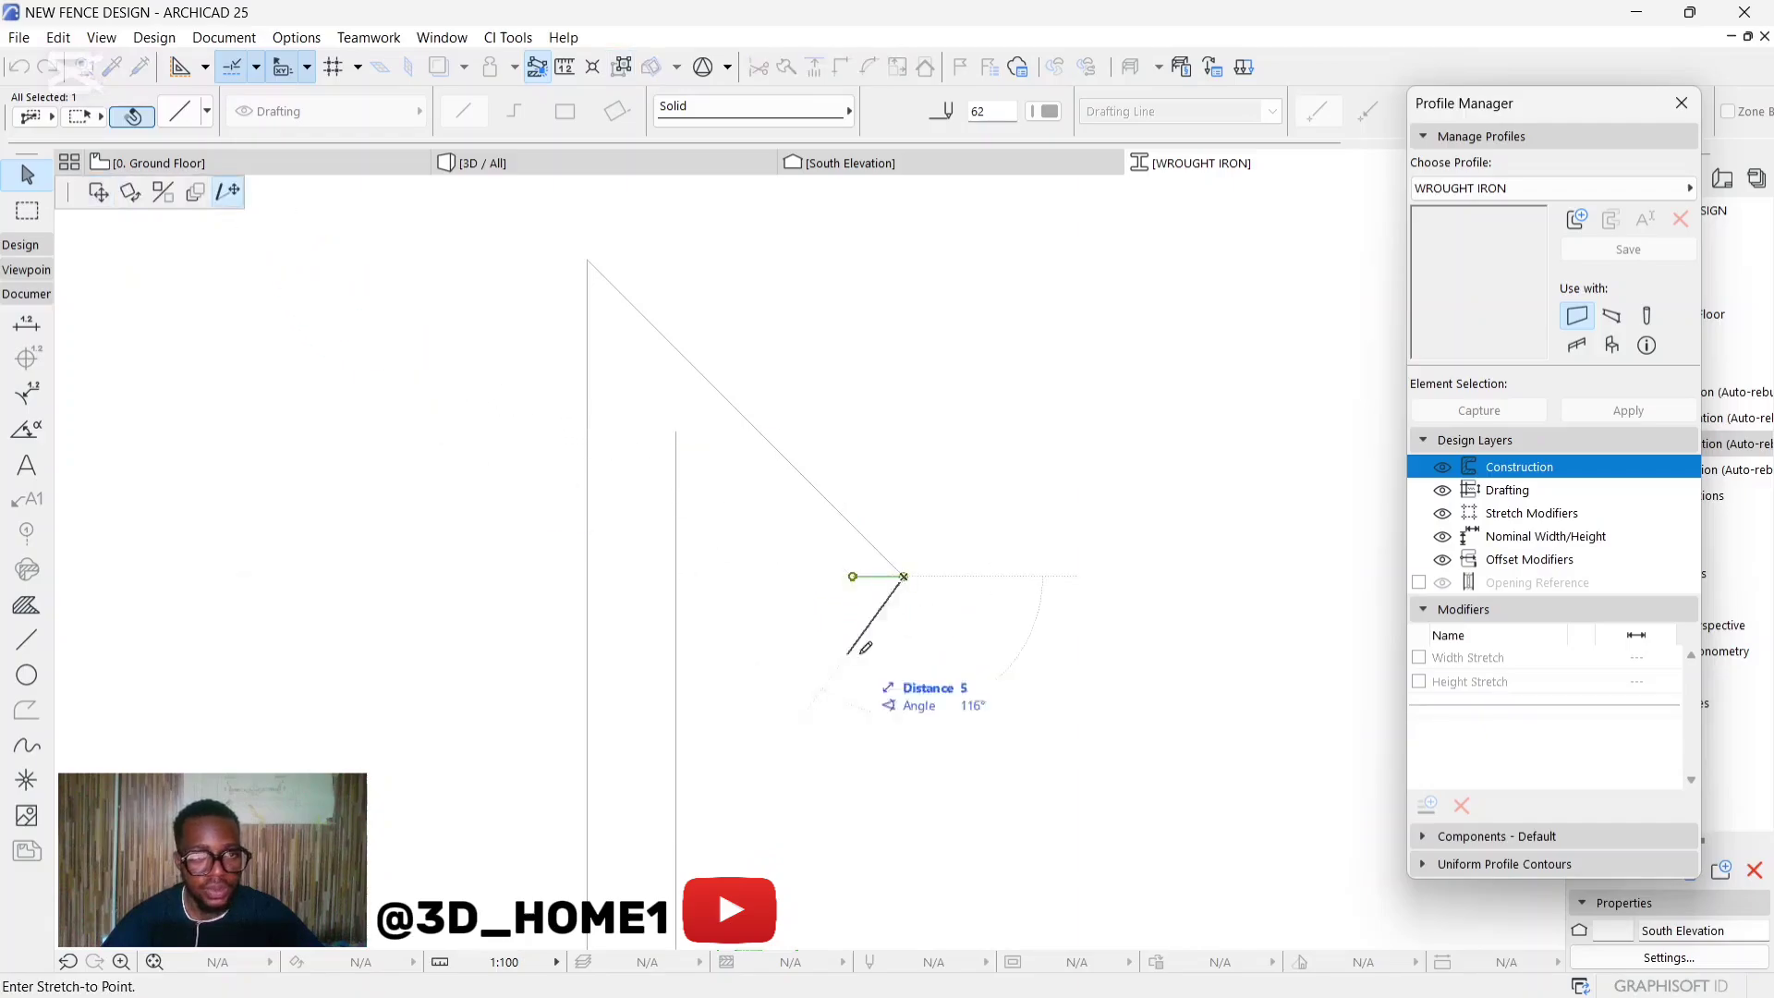
{"action": "left_click", "coordinate": [675, 575]}
{"action": "key", "text": "Escape"}
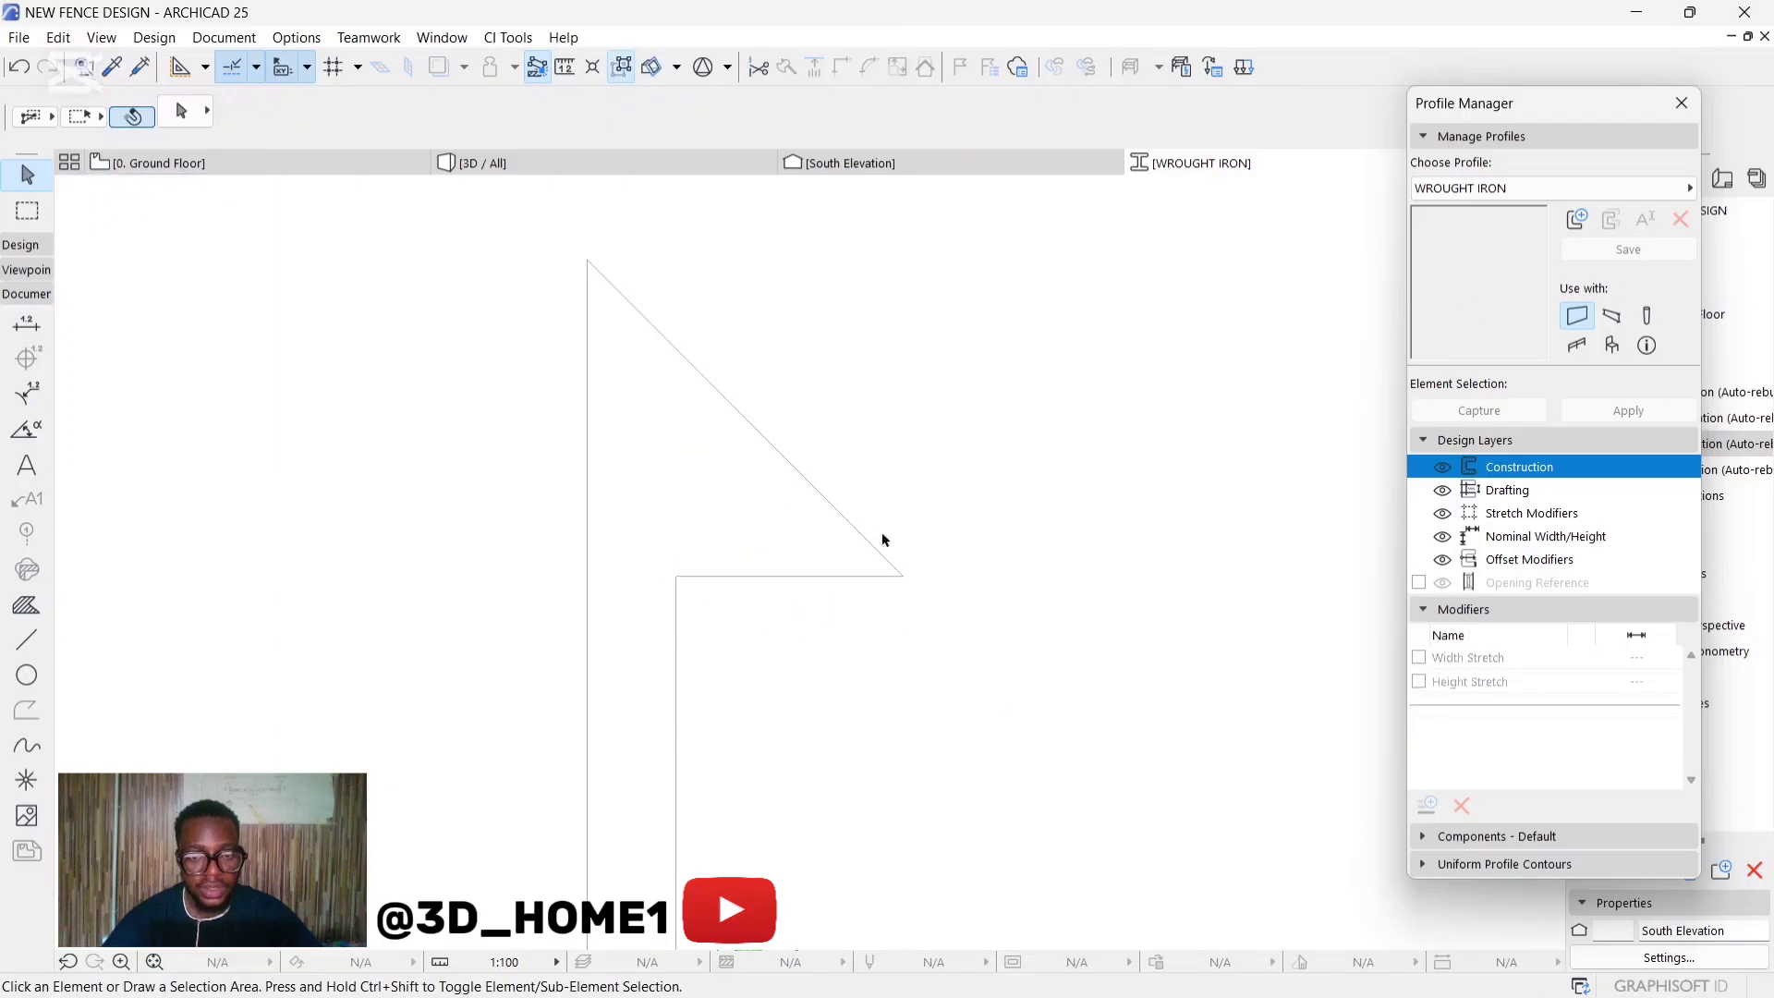
Insert two nodes a short distance apart along the shaft's right edge, well below the spear tip's barb.
{"action": "scroll", "coordinate": [772, 490], "scroll_direction": "down", "scroll_amount": 8}
{"action": "scroll", "coordinate": [785, 467], "scroll_direction": "down", "scroll_amount": 3}
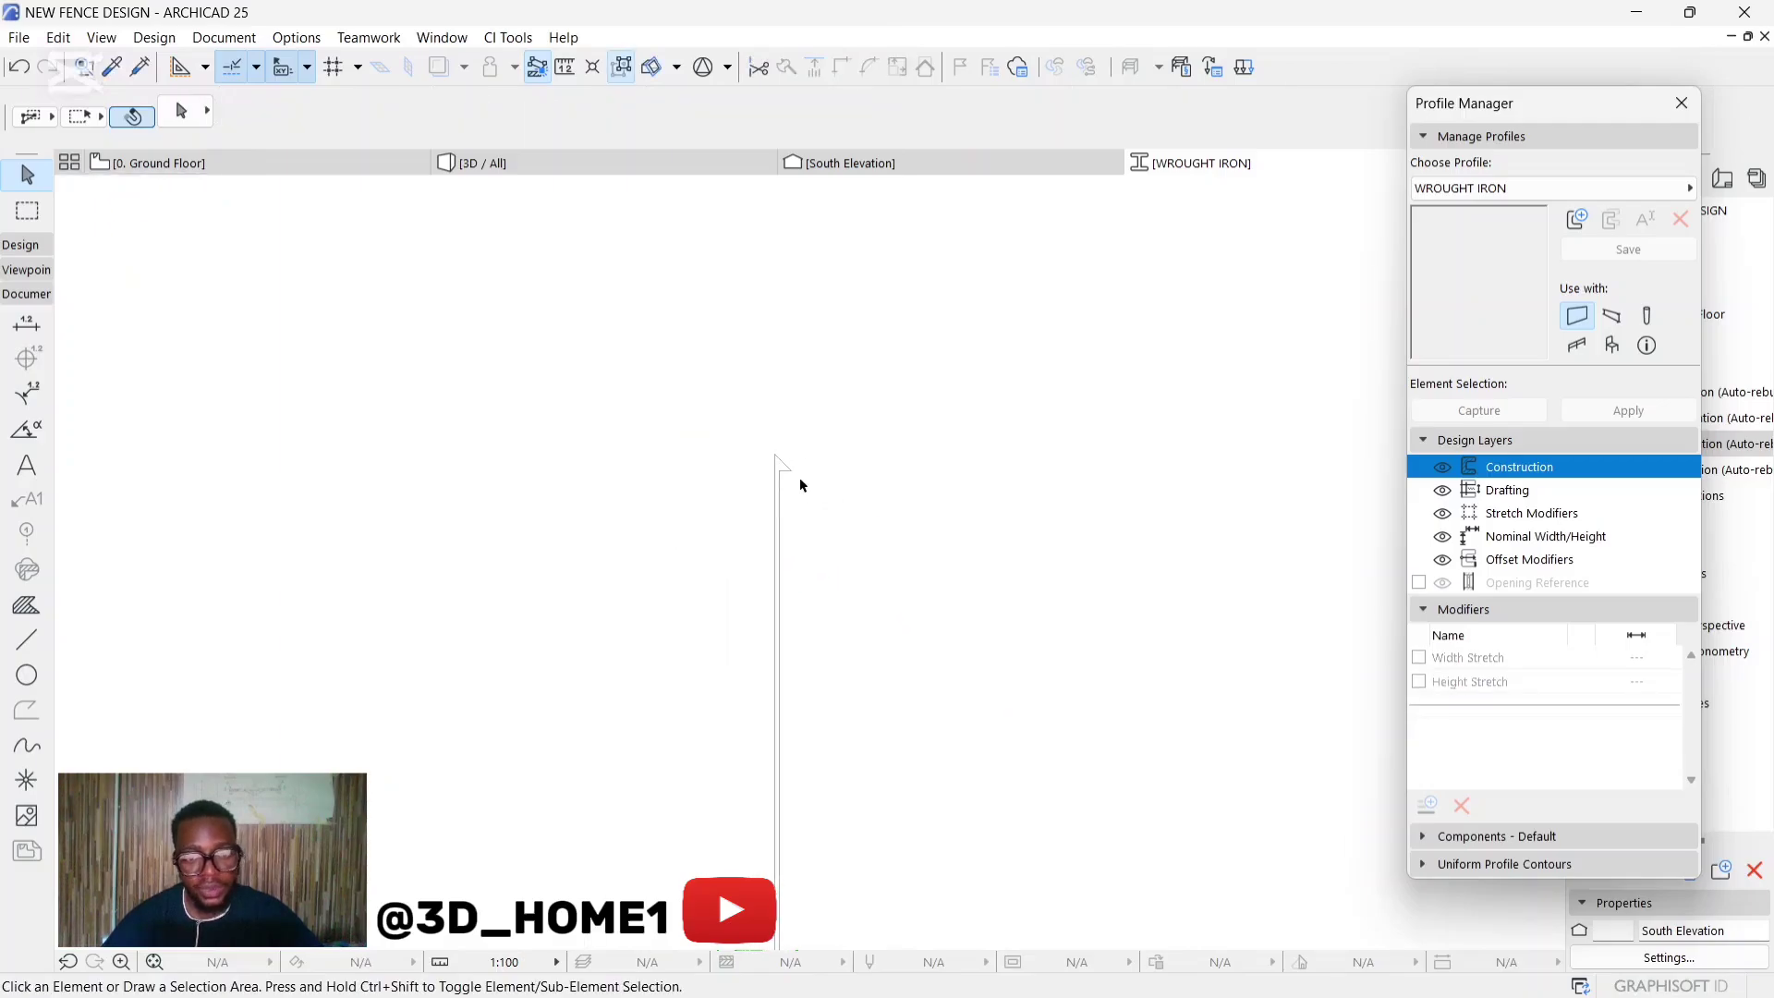
{"action": "scroll", "coordinate": [800, 397], "scroll_direction": "up", "scroll_amount": 3}
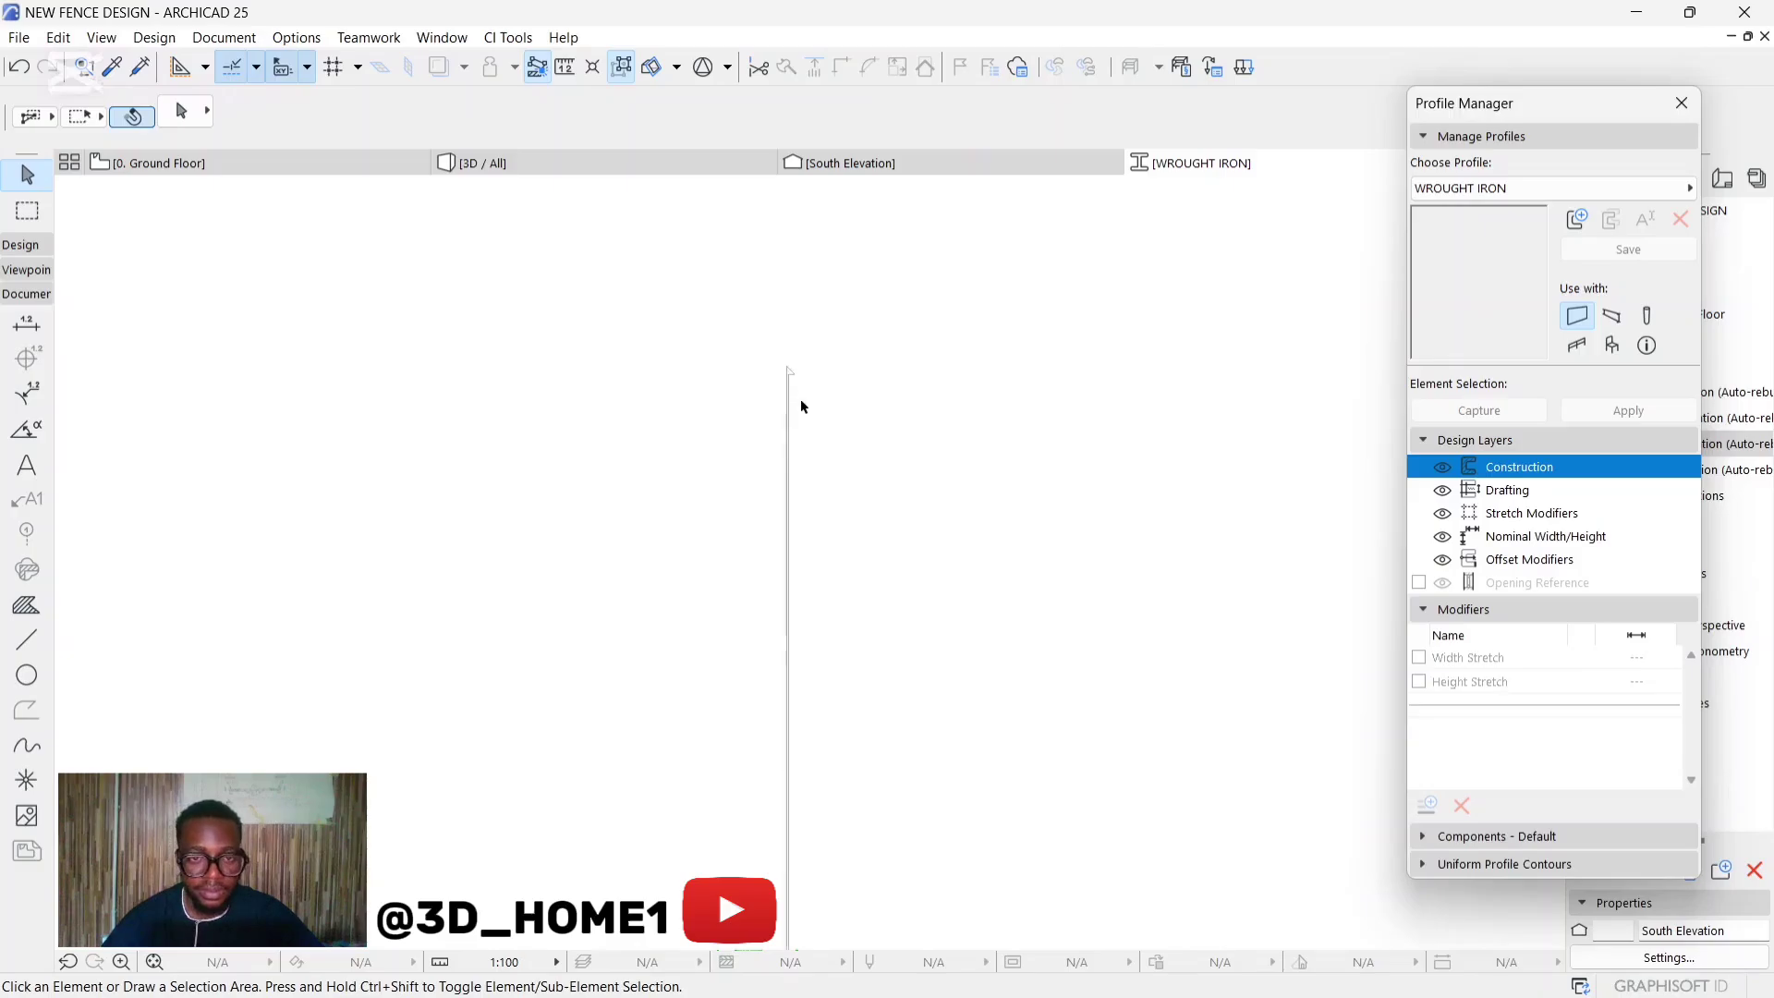
{"action": "scroll", "coordinate": [776, 369], "scroll_direction": "up", "scroll_amount": 3}
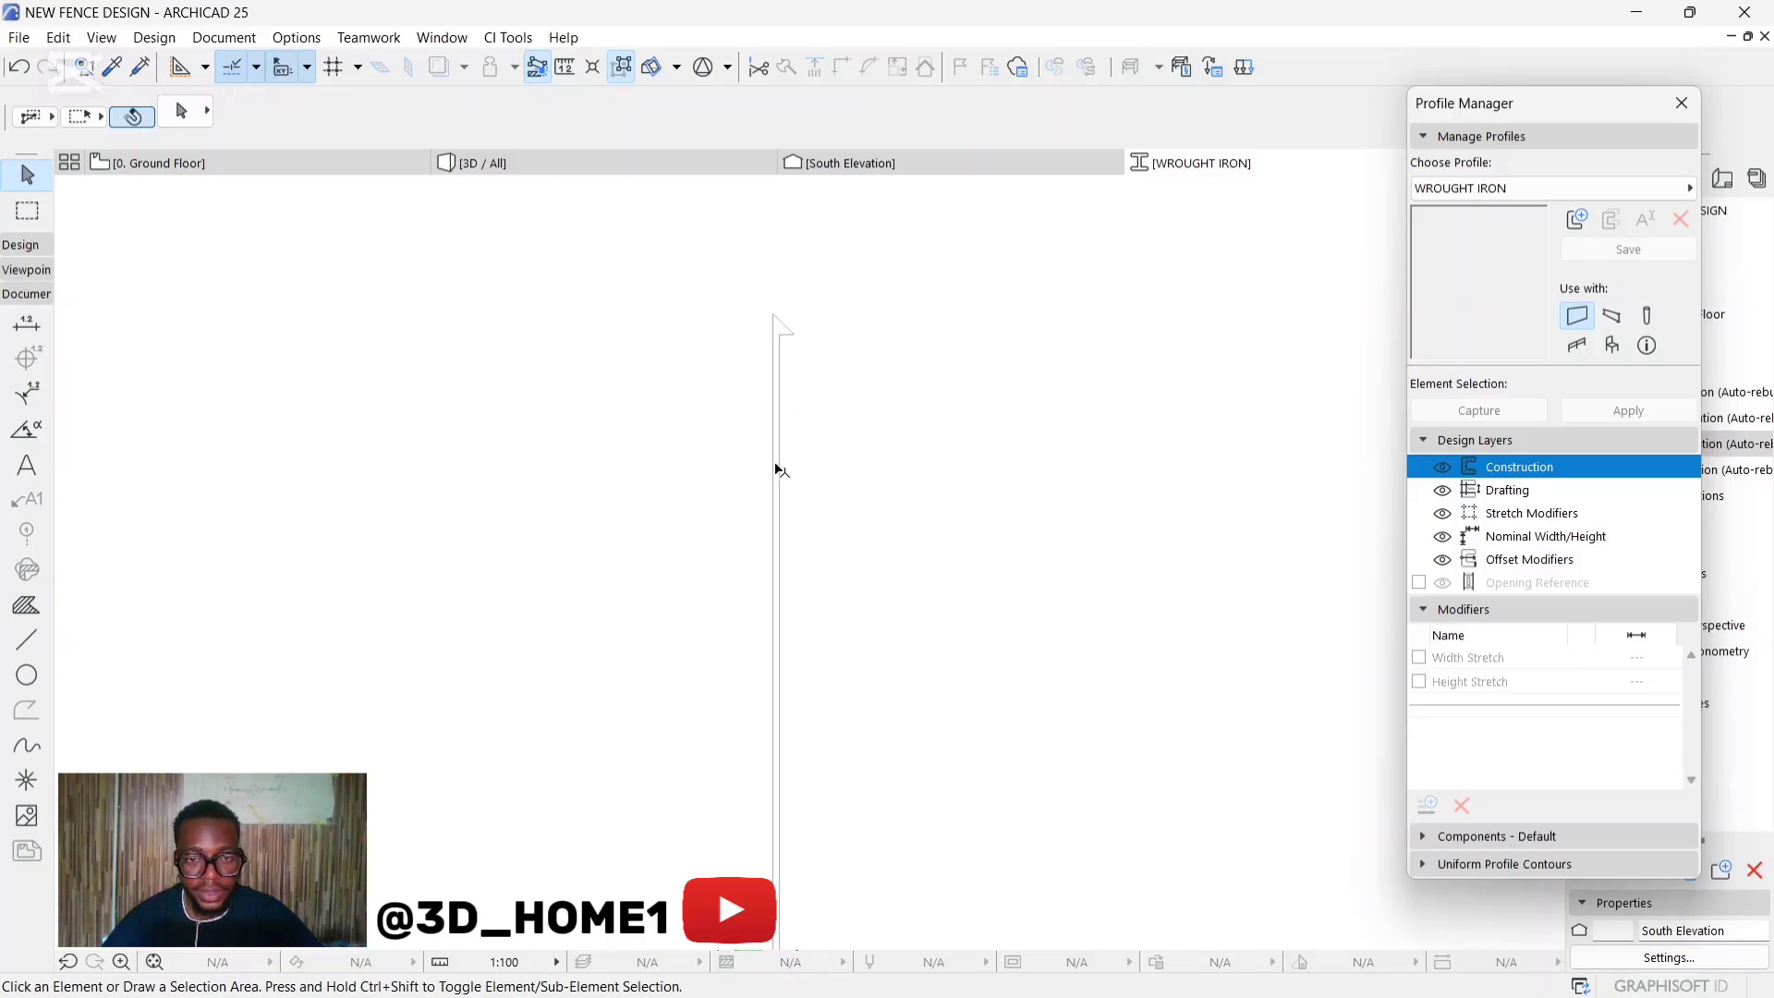
{"action": "scroll", "coordinate": [783, 492], "scroll_direction": "down", "scroll_amount": 1}
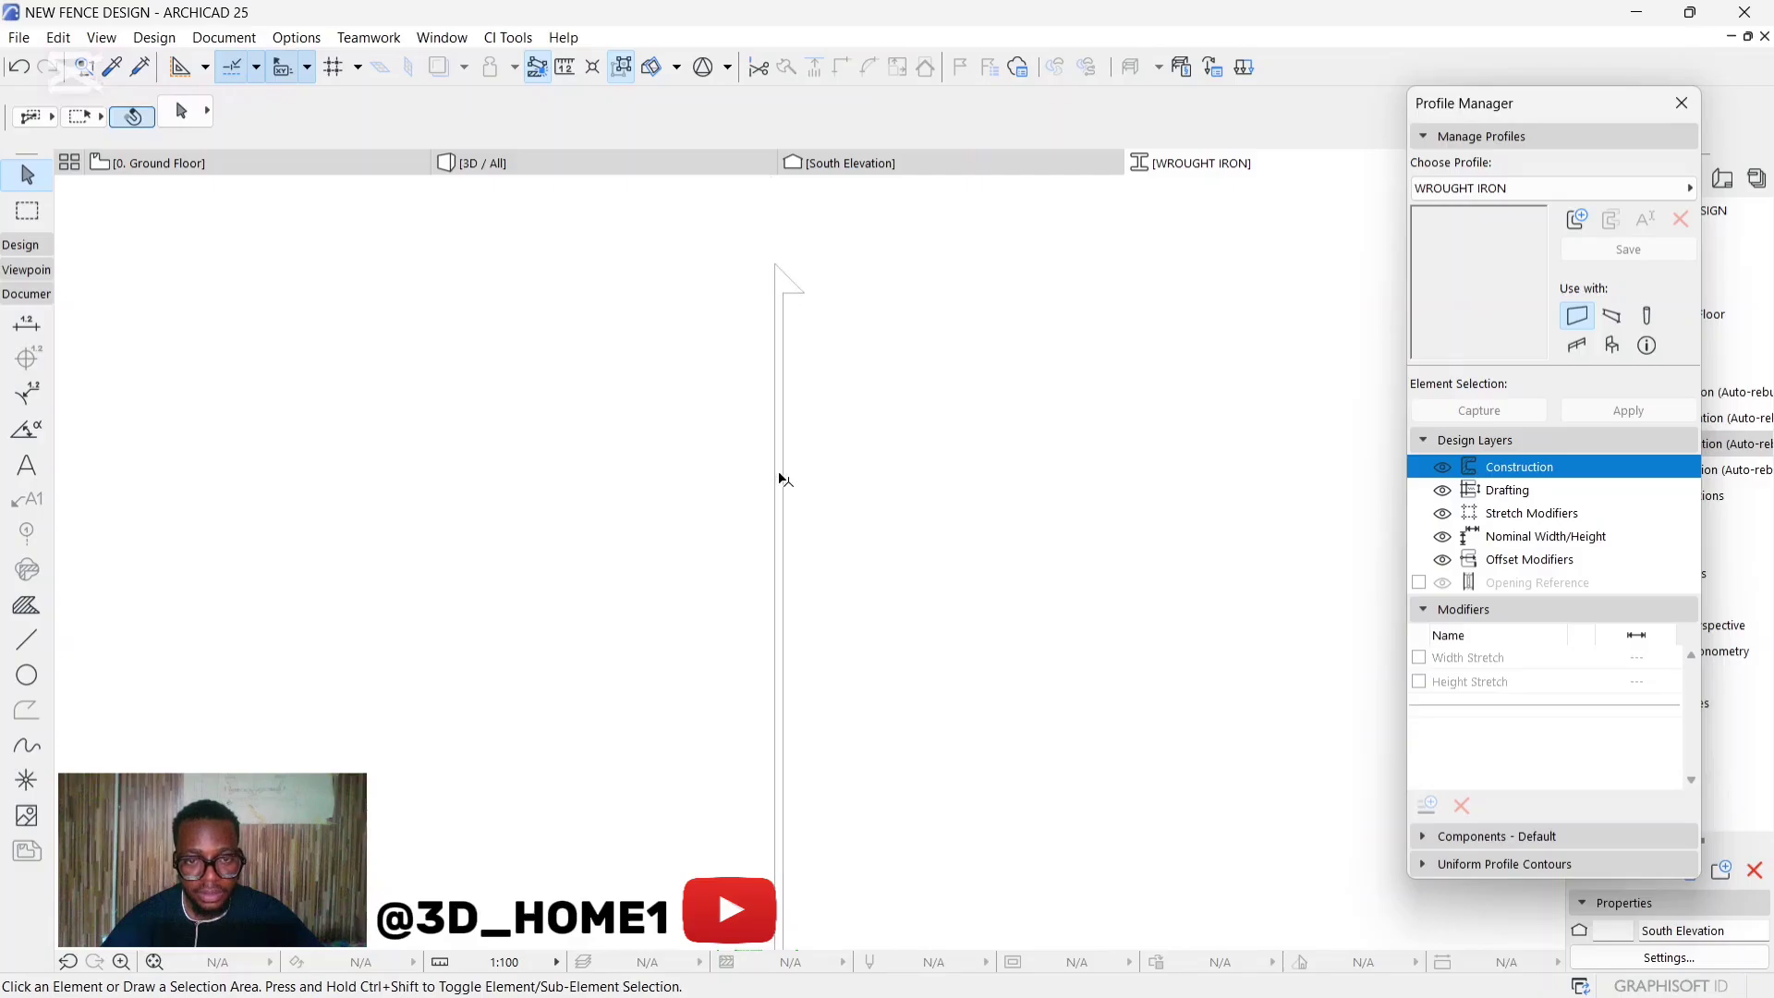
{"action": "left_click", "coordinate": [784, 451]}
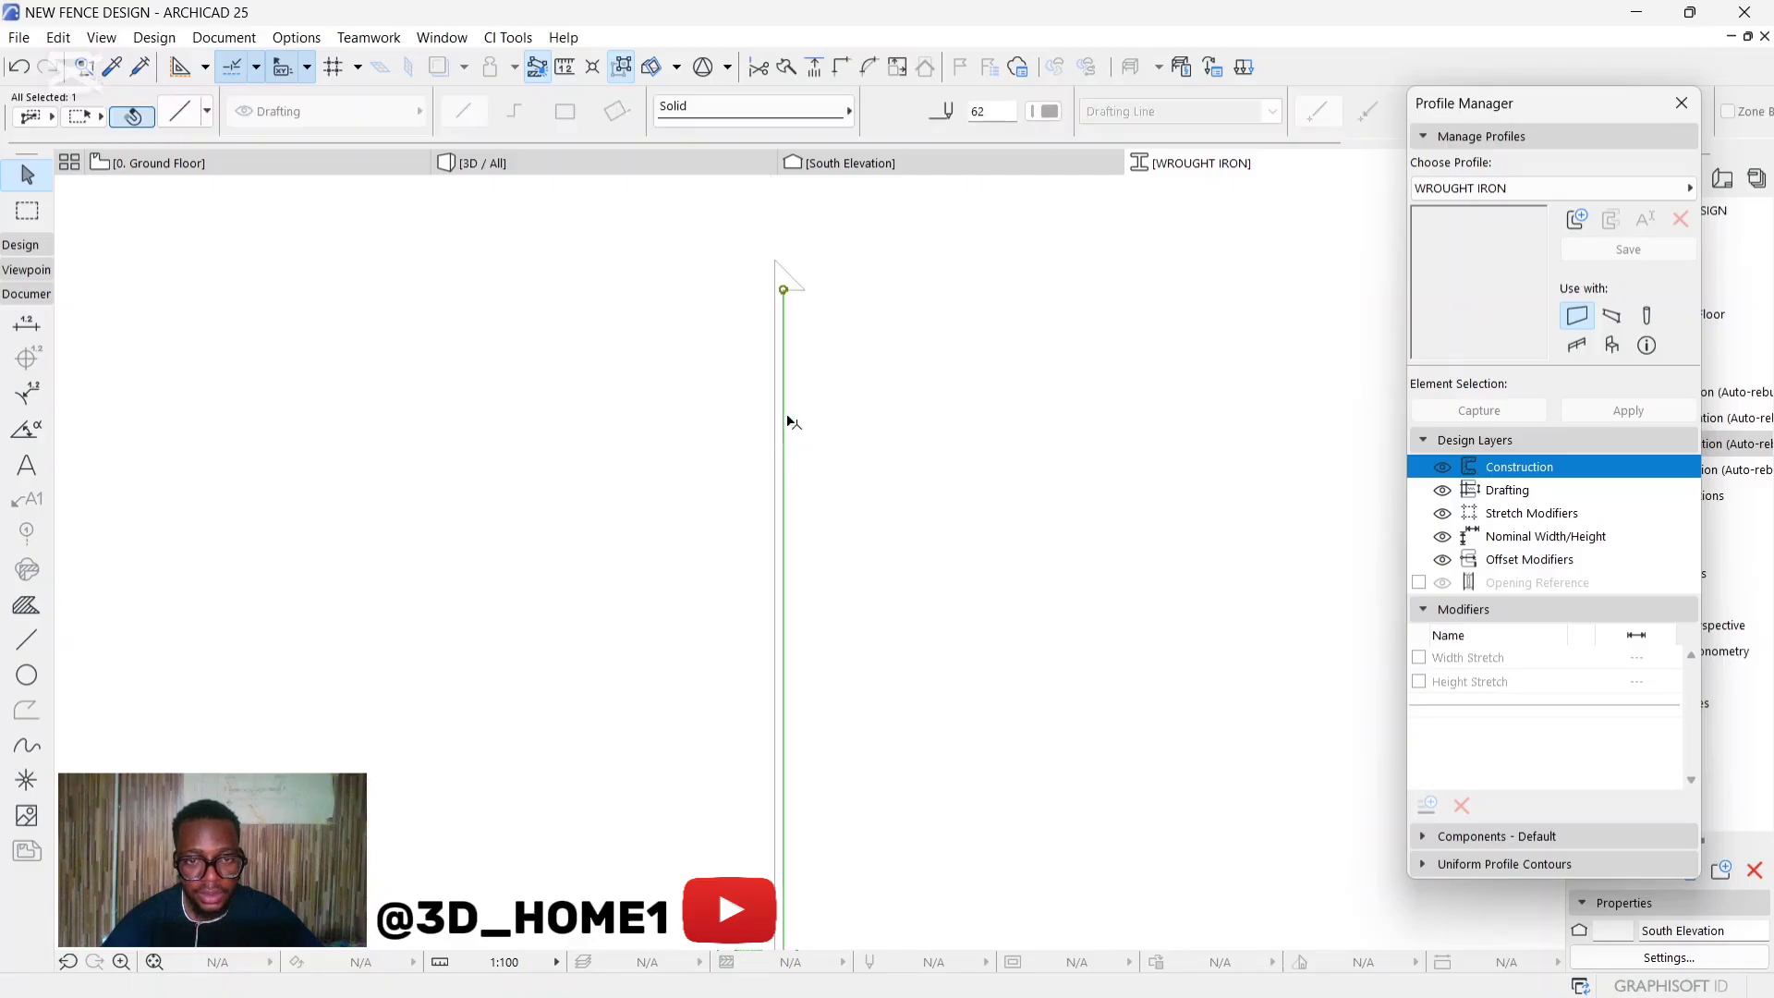
{"action": "left_click", "coordinate": [786, 425]}
{"action": "scroll", "coordinate": [875, 404], "scroll_direction": "up", "scroll_amount": 1}
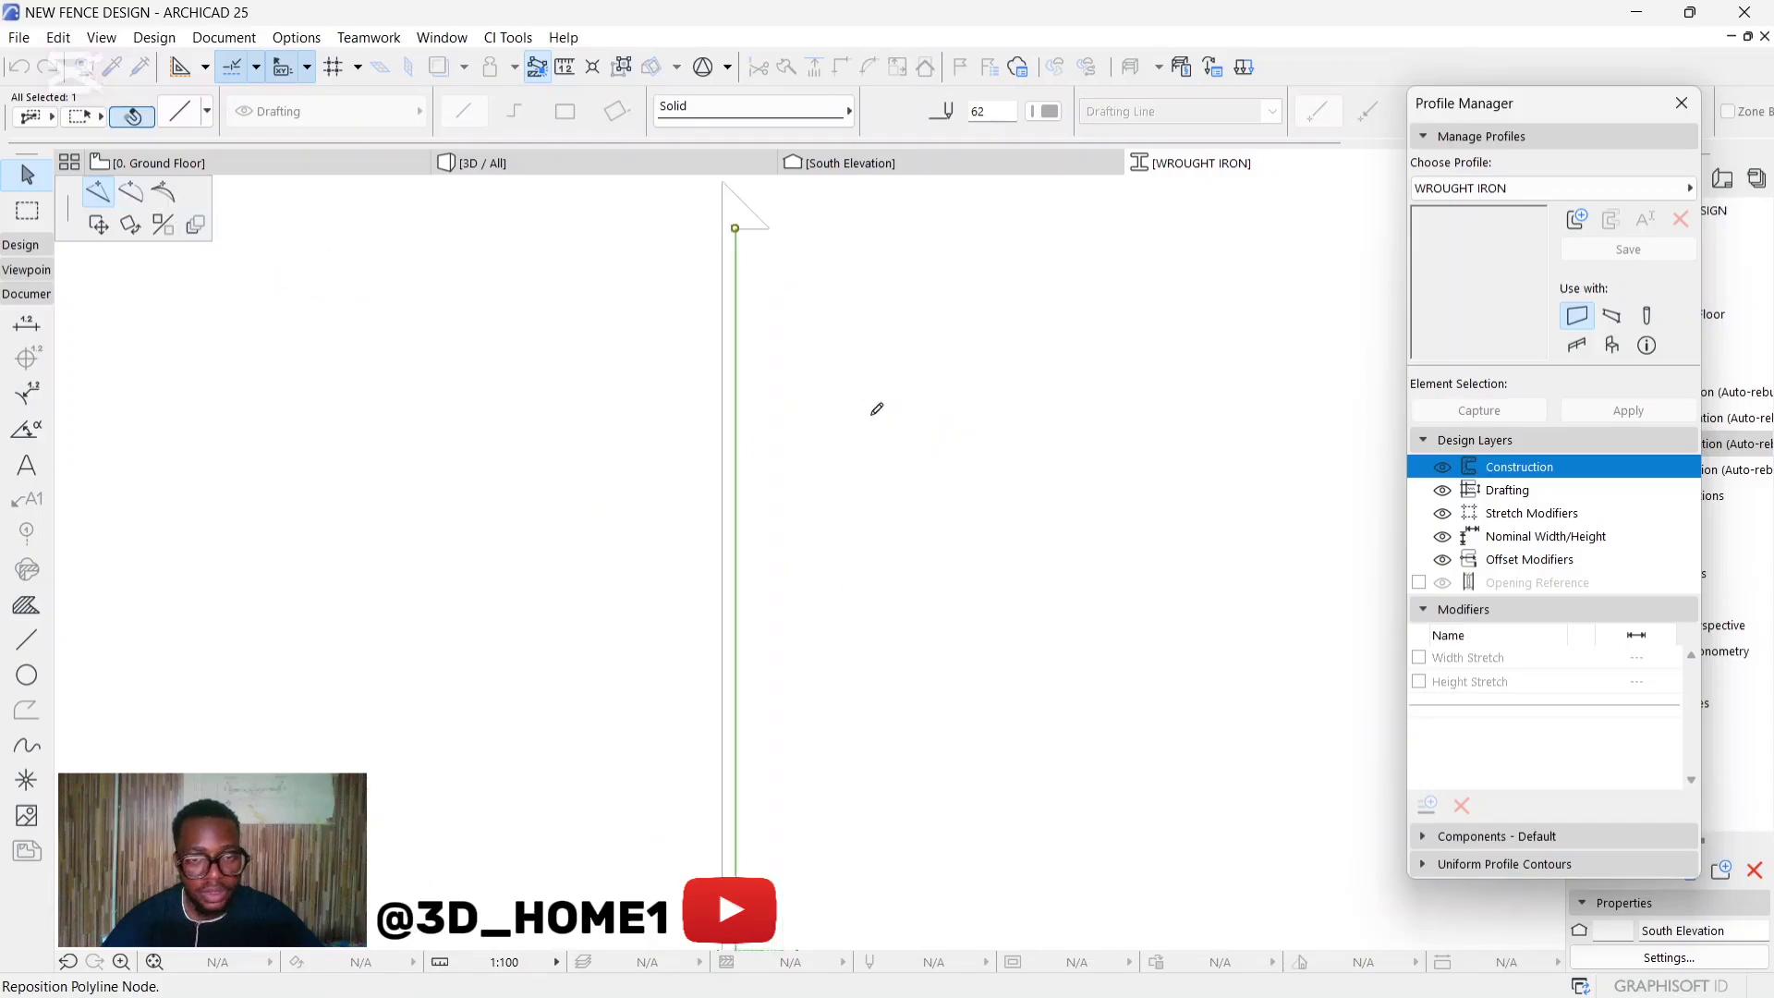
{"action": "left_click", "coordinate": [726, 438]}
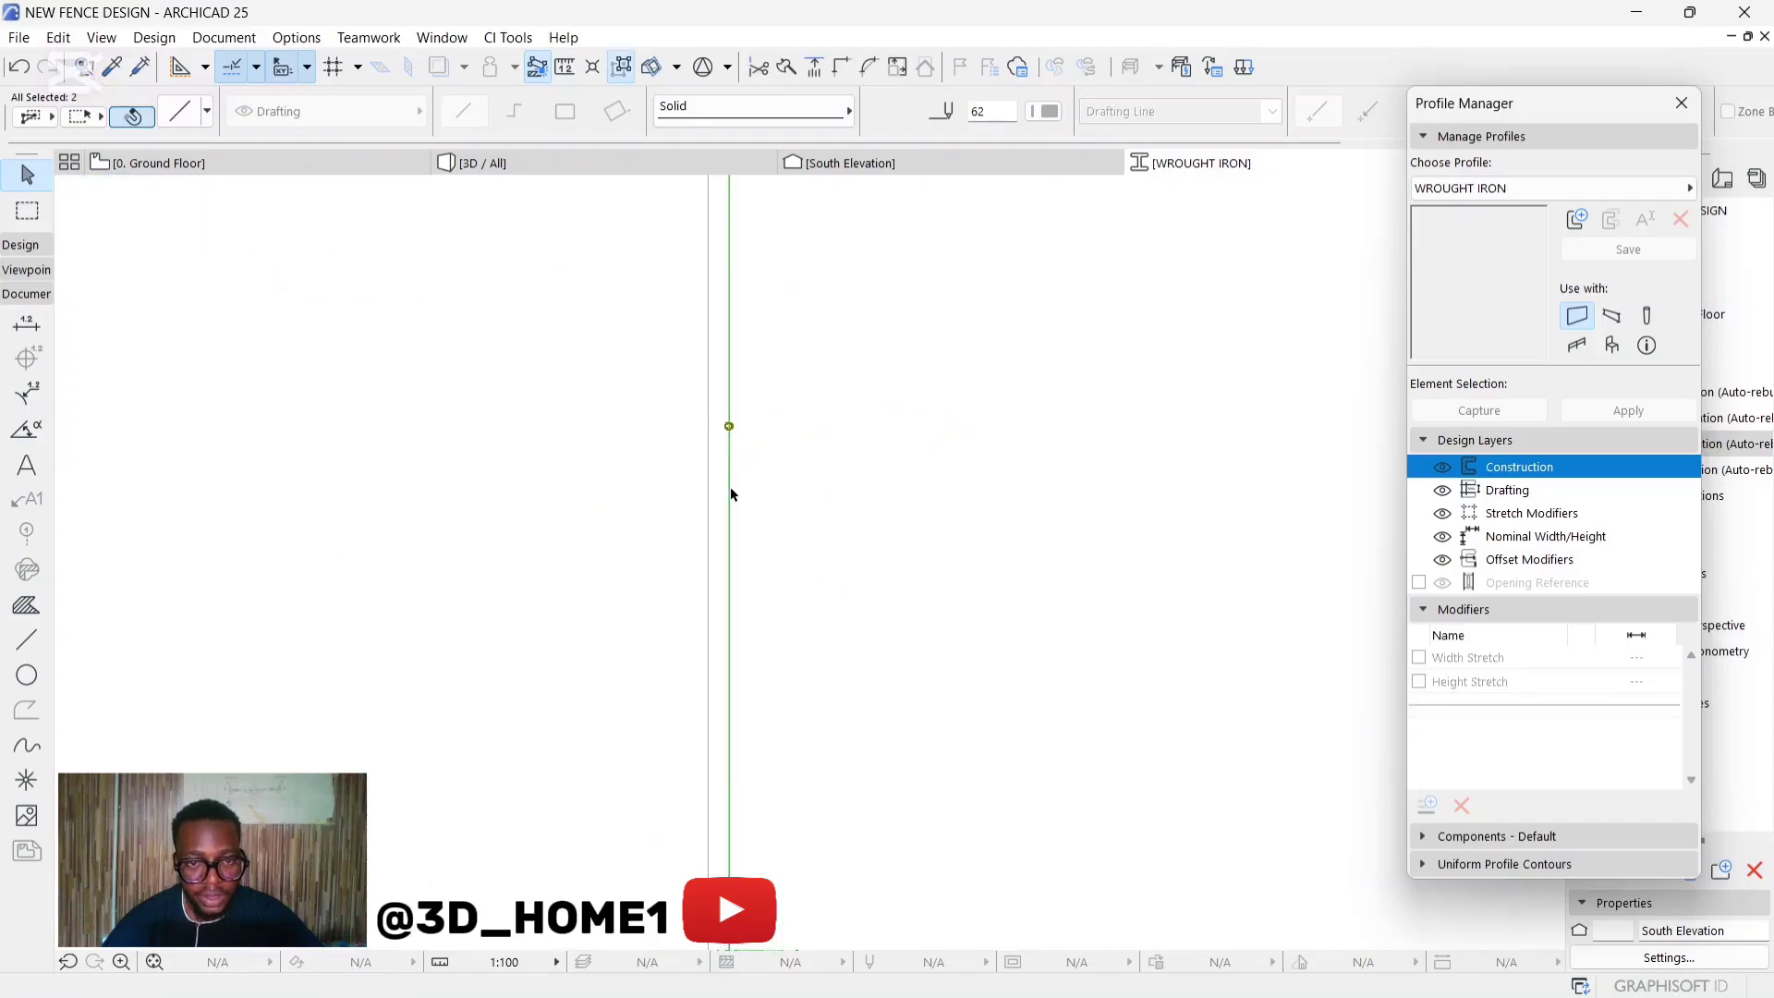
{"action": "left_click", "coordinate": [730, 484]}
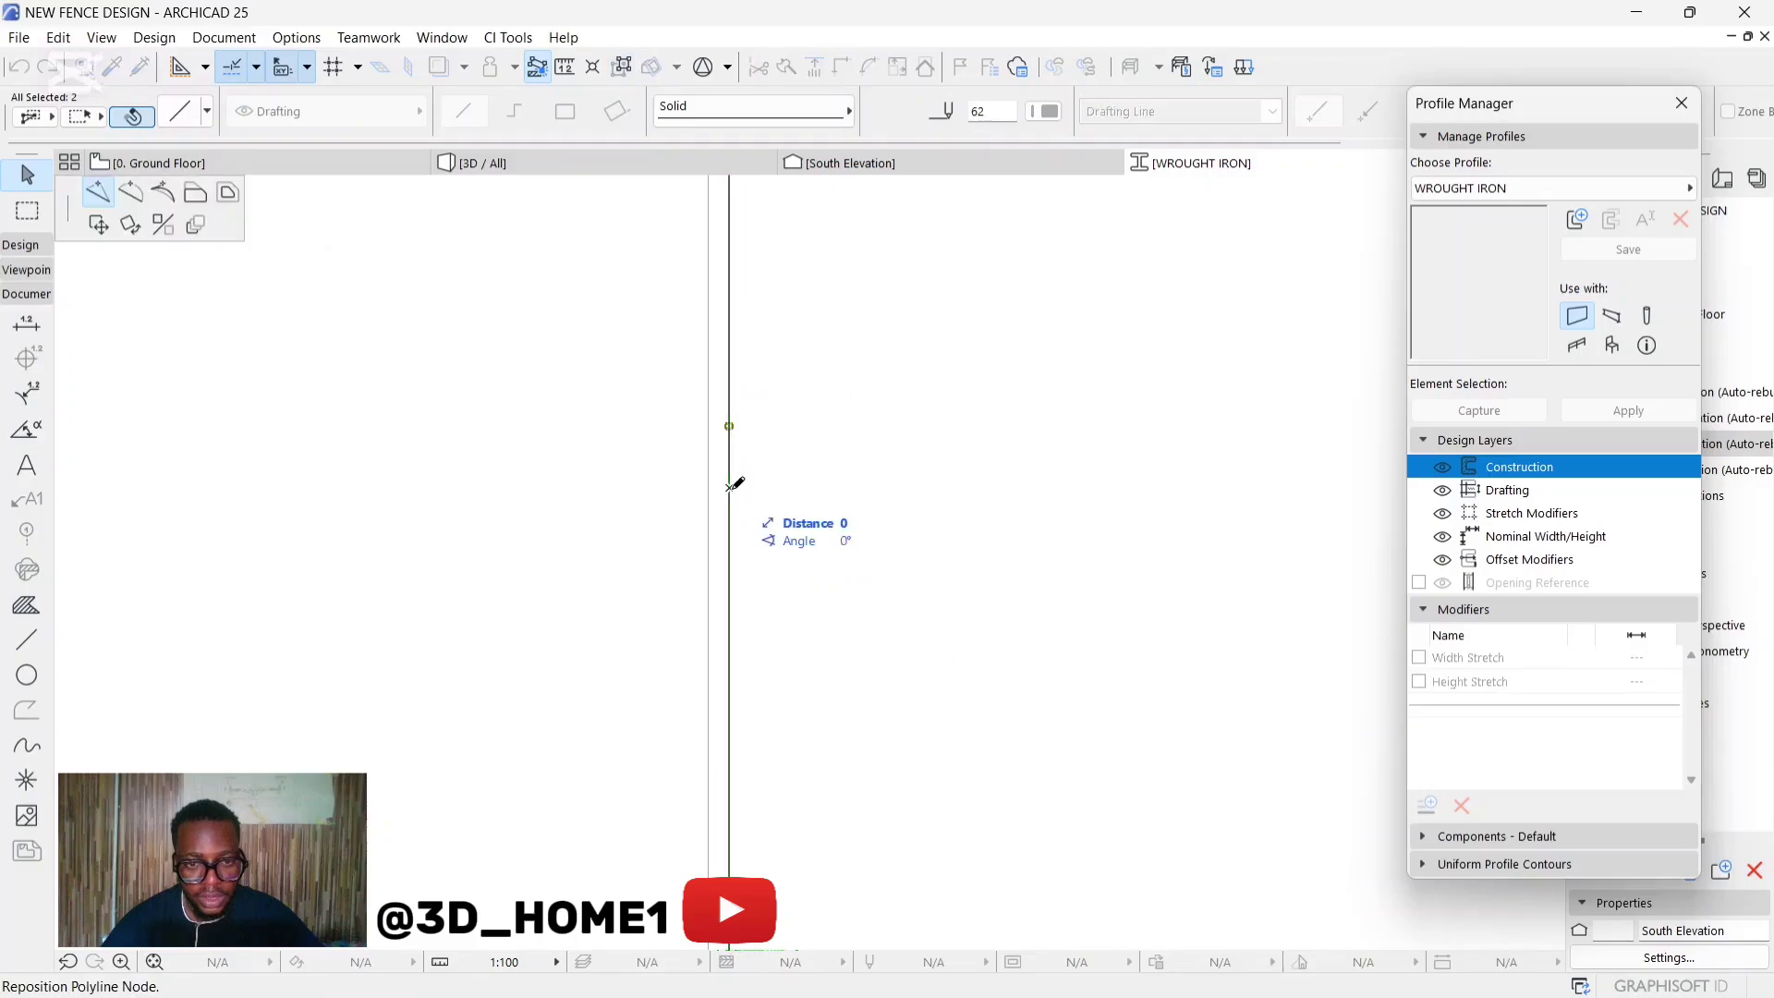
{"action": "left_click", "coordinate": [731, 485]}
Curve the short segment between the two inserted nodes outward into an arc with a radius of about 8.
{"action": "left_click", "coordinate": [730, 459]}
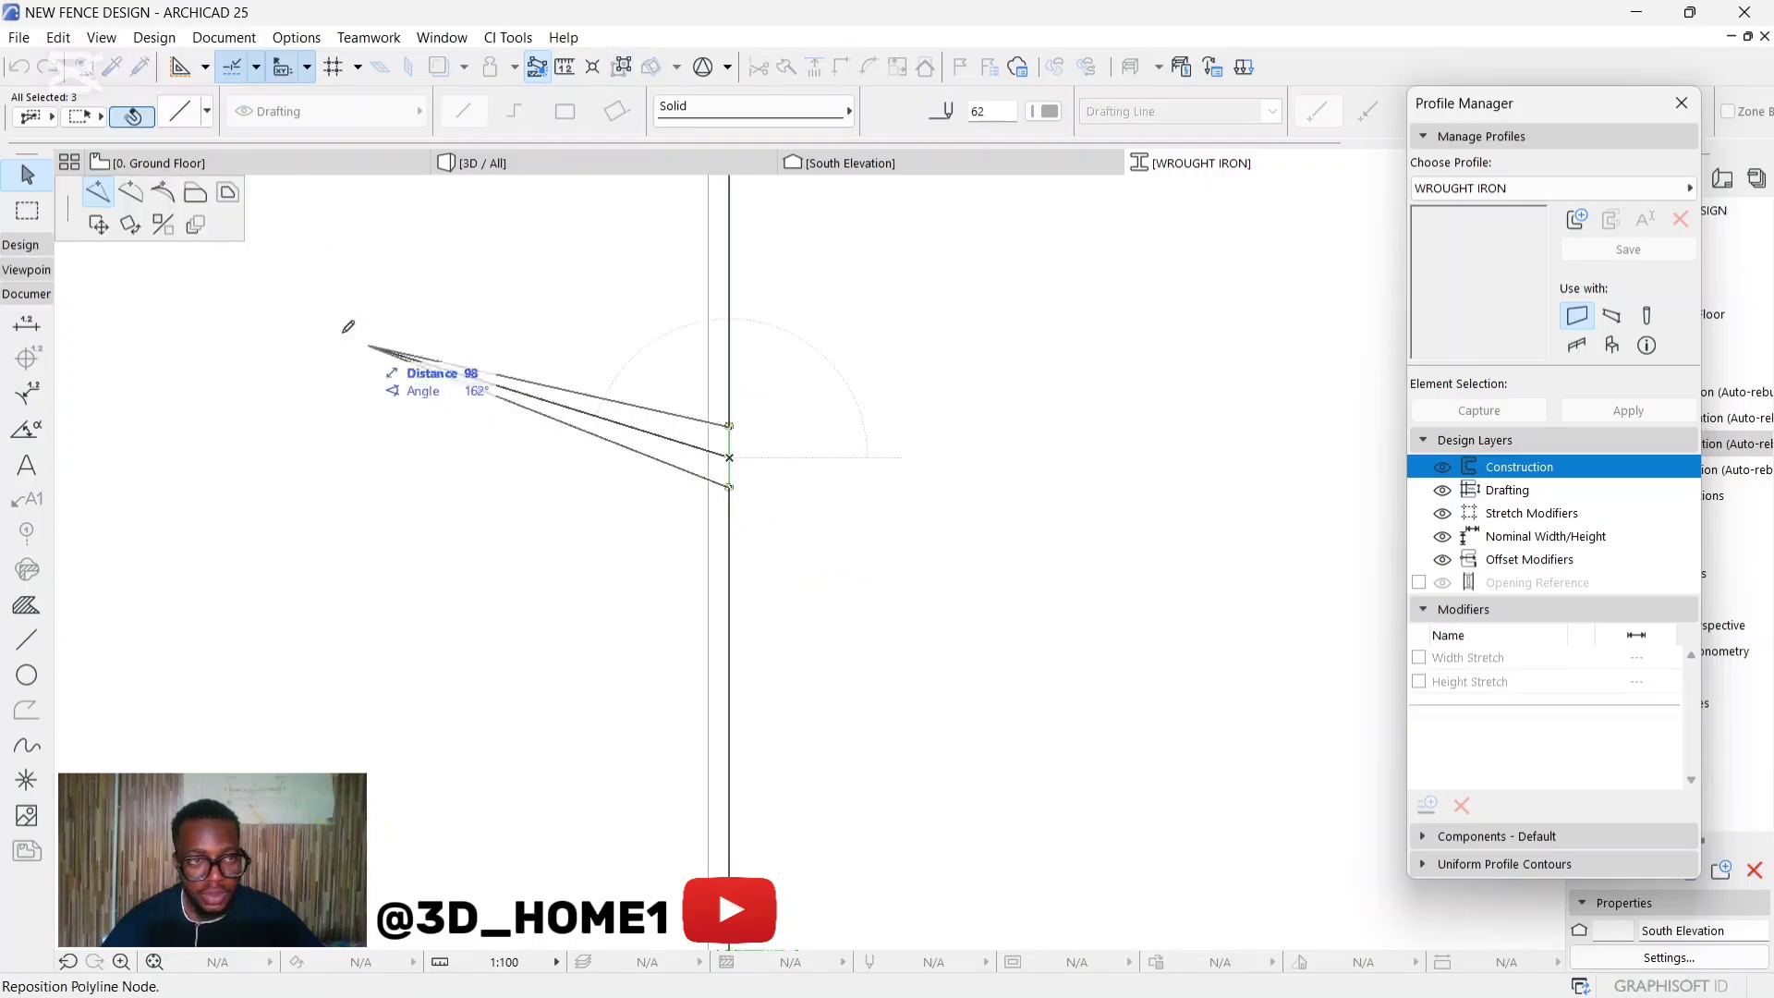
{"action": "left_click", "coordinate": [136, 183]}
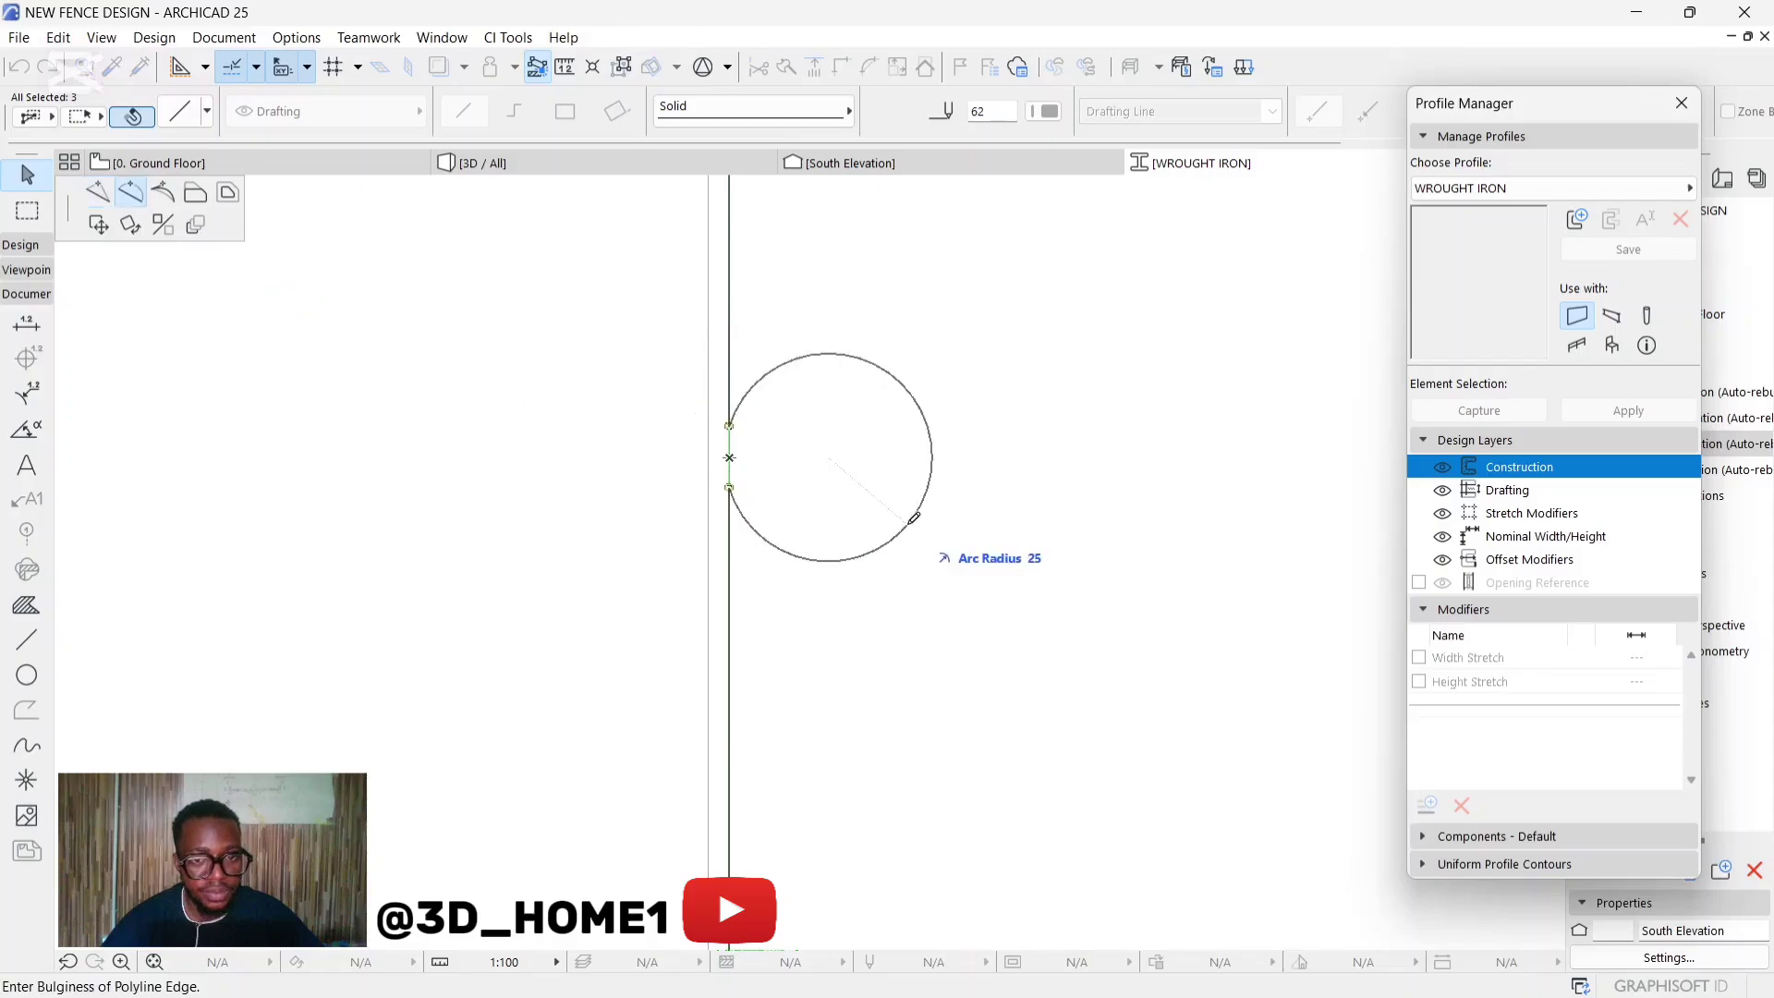
{"action": "left_click", "coordinate": [753, 464]}
{"action": "scroll", "coordinate": [730, 462], "scroll_direction": "down", "scroll_amount": 2}
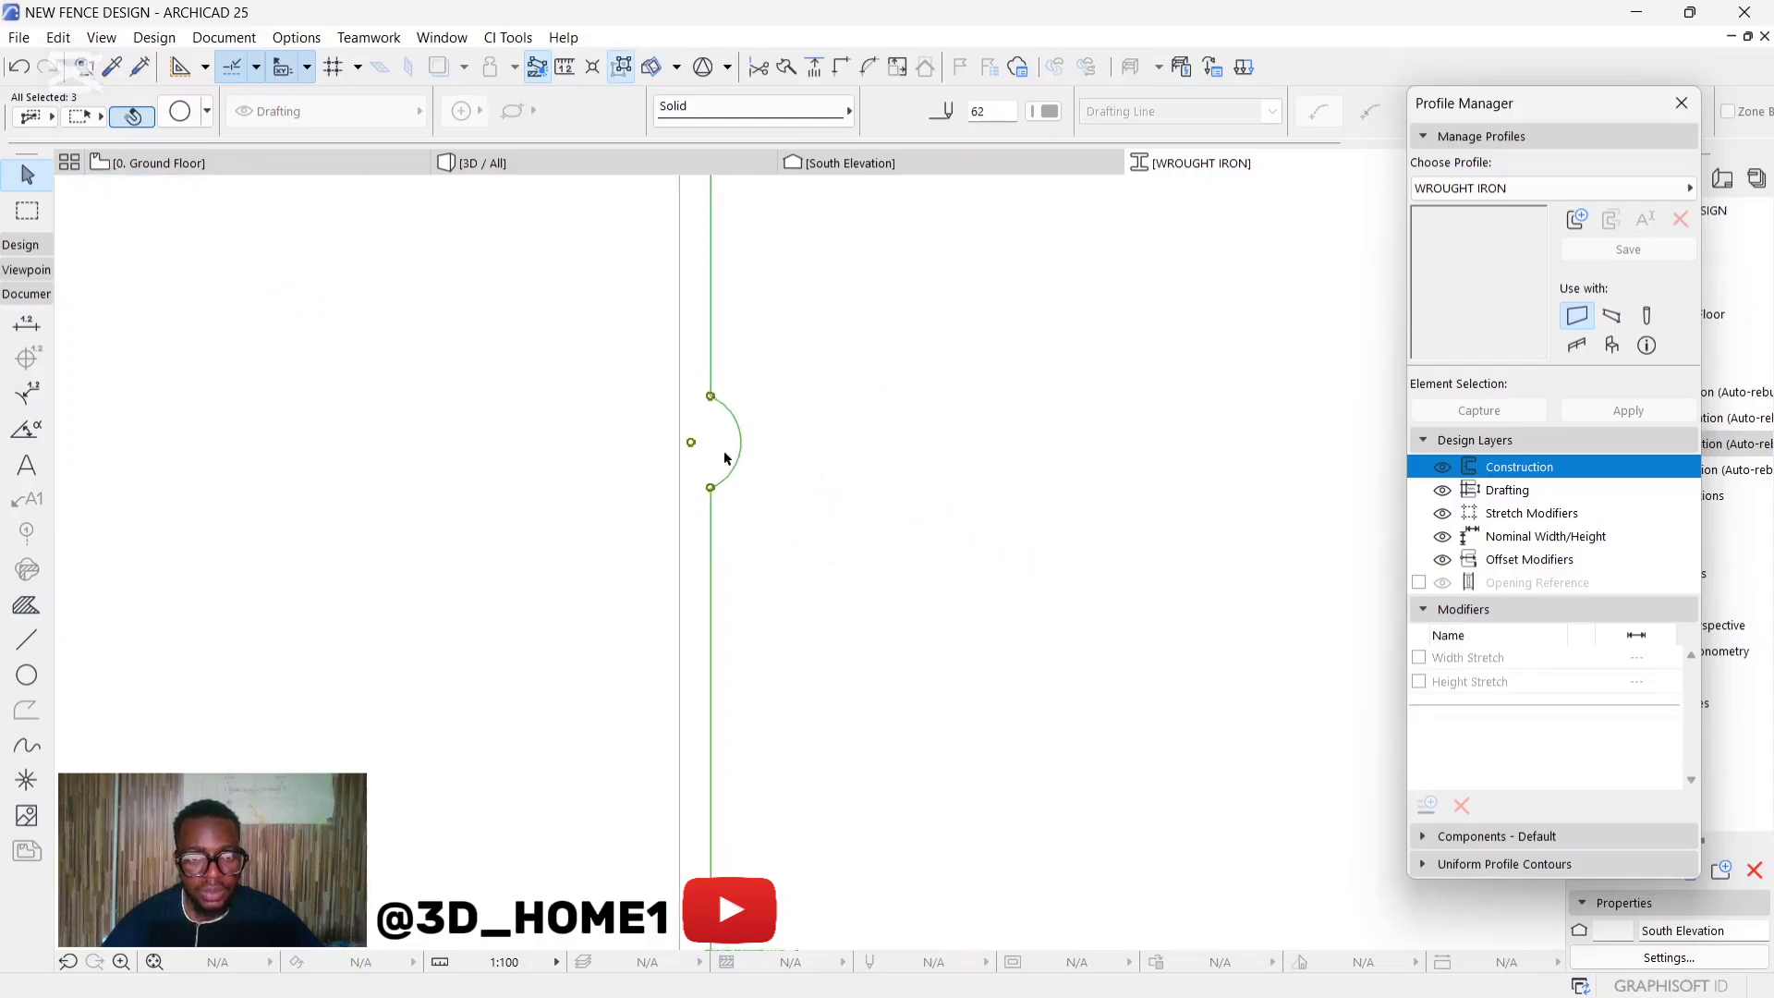
{"action": "key", "text": "Escape"}
Insert a node on the shaft's right edge a short distance below the arc.
{"action": "left_click", "coordinate": [713, 502]}
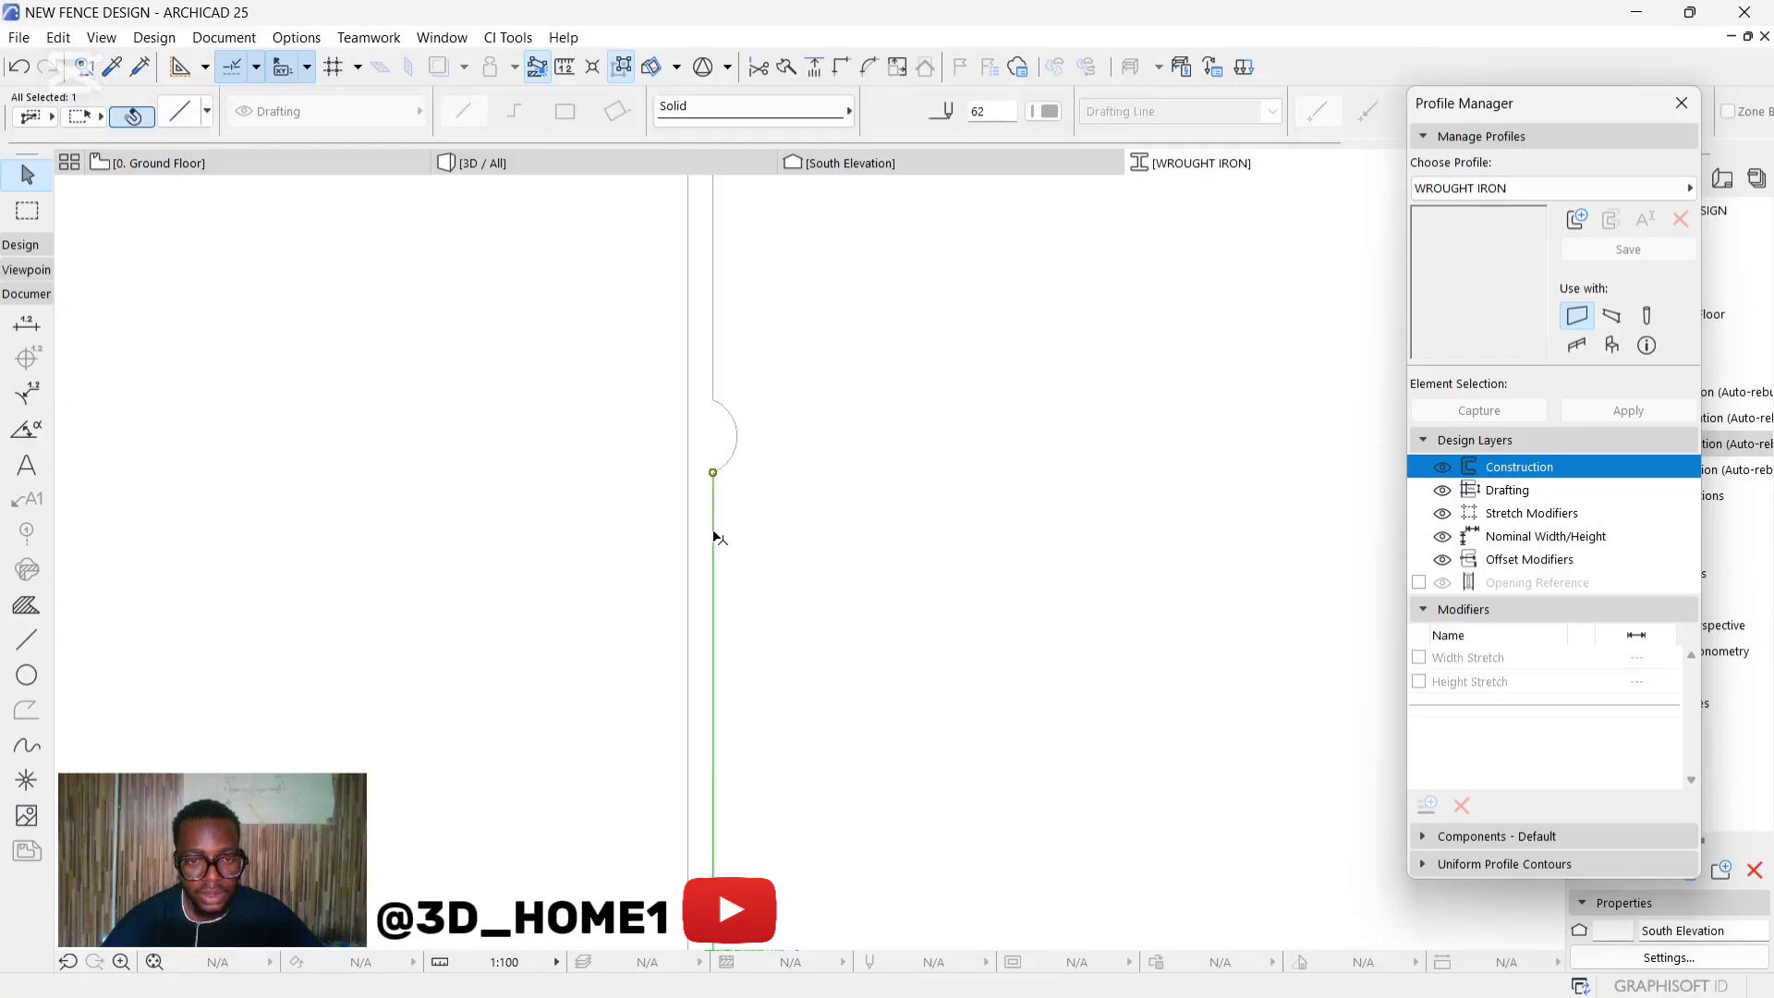
{"action": "left_click", "coordinate": [713, 537]}
{"action": "key", "text": "Escape"}
{"action": "left_click", "coordinate": [716, 532]}
{"action": "left_click", "coordinate": [98, 191]}
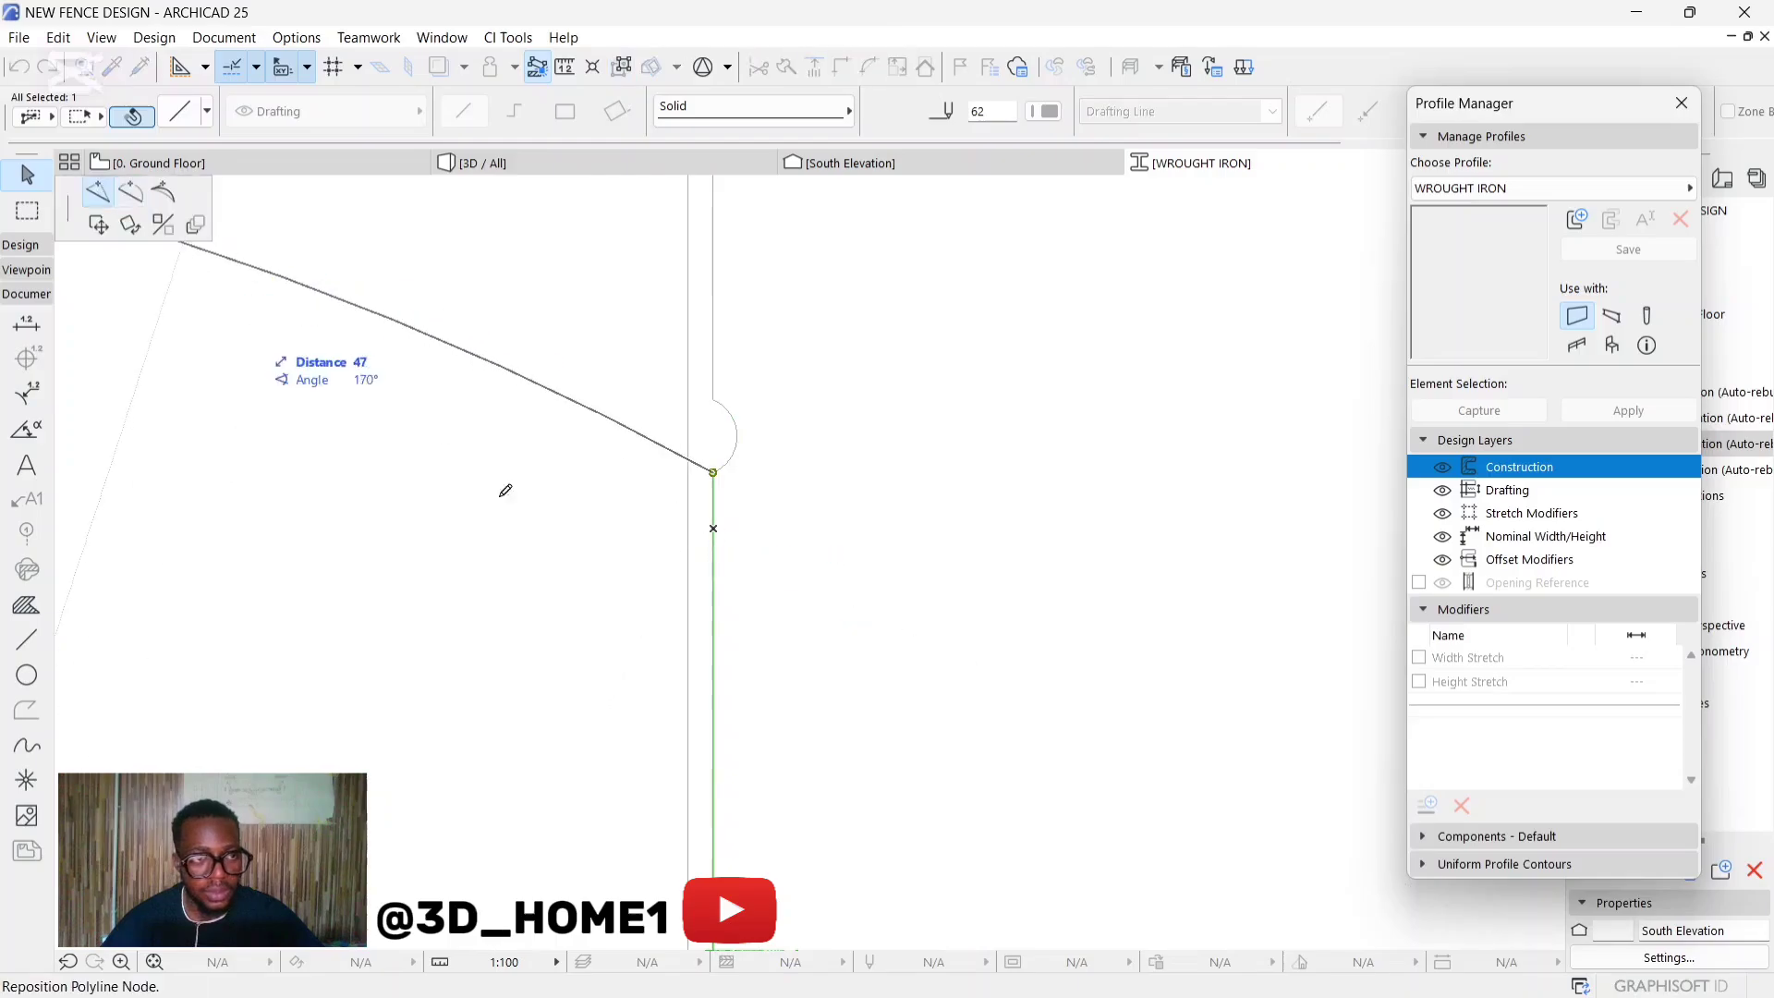
{"action": "left_click", "coordinate": [713, 528]}
Curve the short segment directly below the arc outward into a second, smaller arc.
{"action": "left_click", "coordinate": [713, 505]}
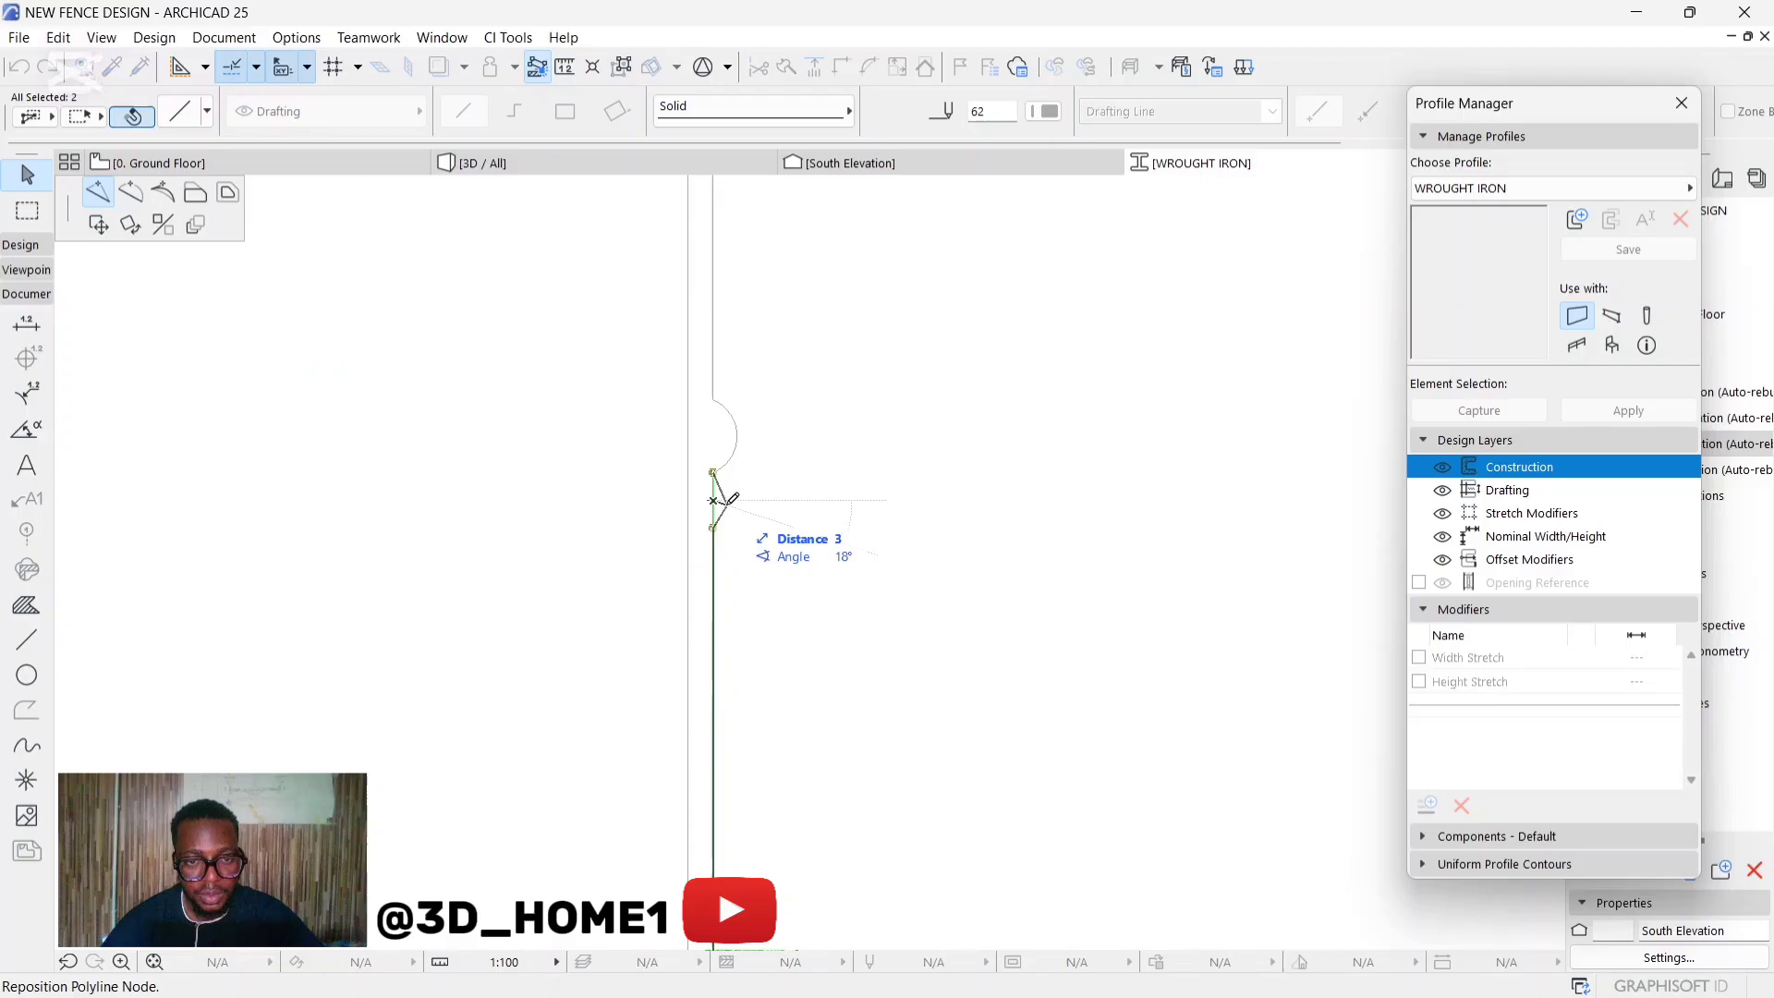
{"action": "left_click", "coordinate": [130, 191]}
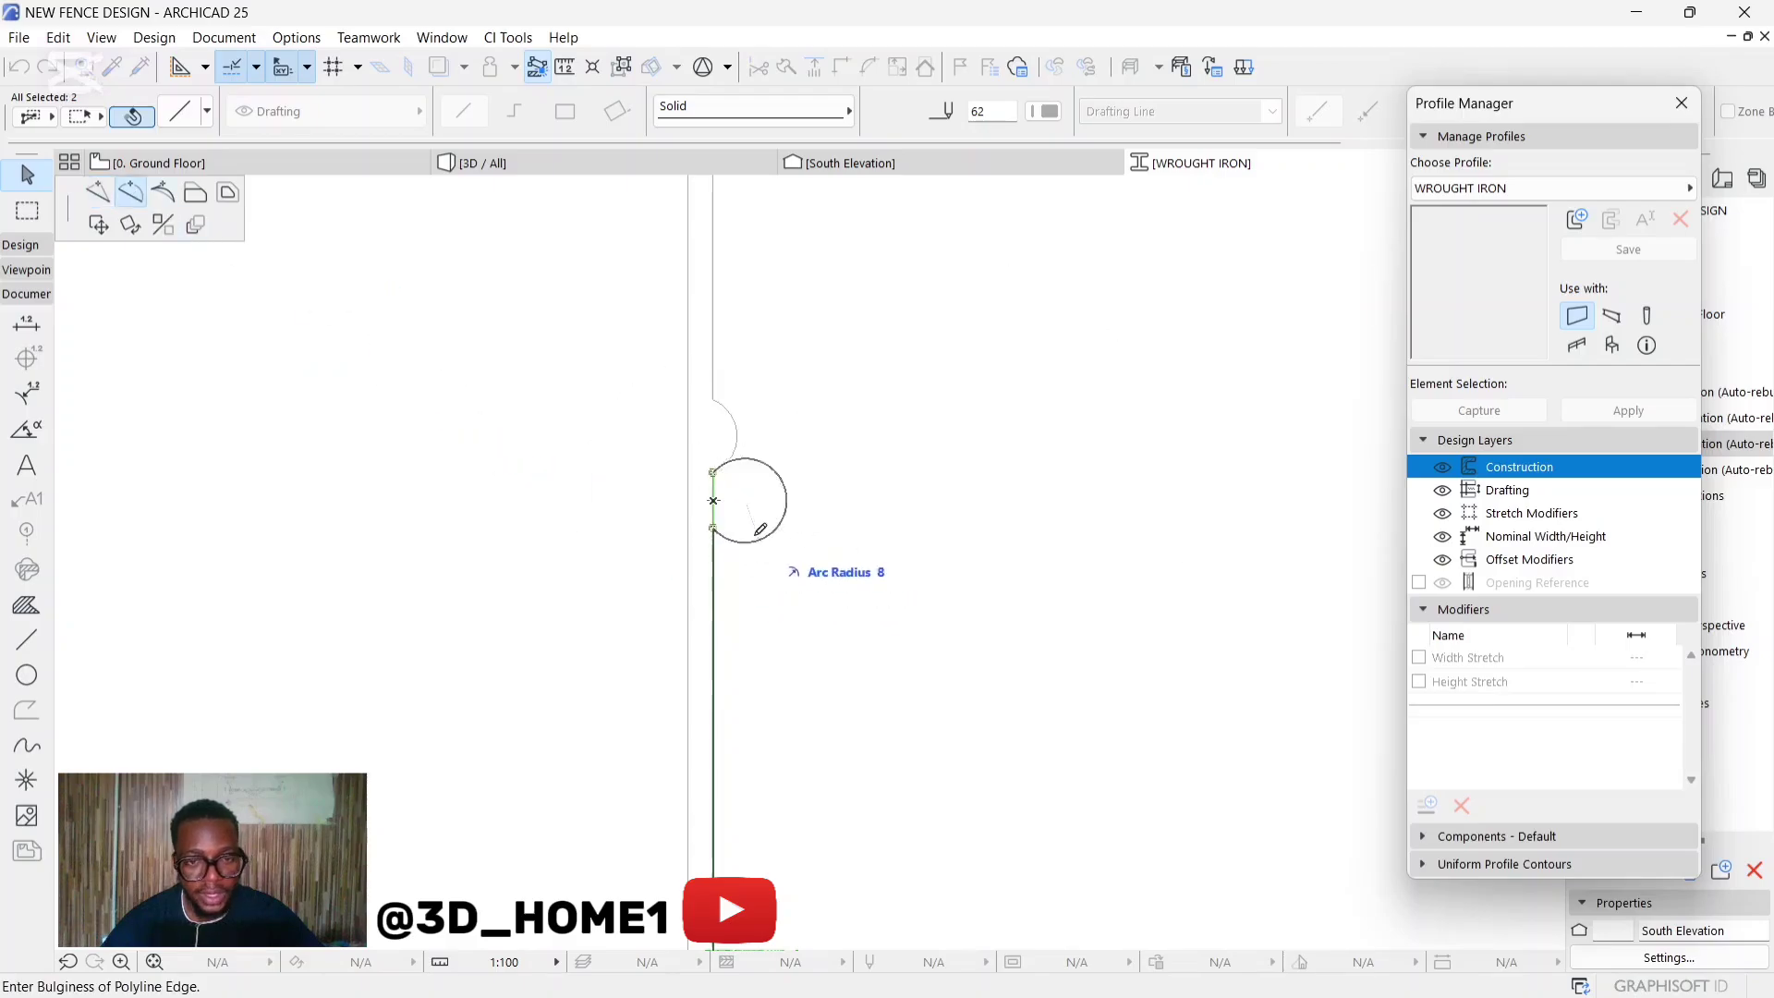
{"action": "left_click", "coordinate": [723, 498]}
{"action": "key", "text": "Escape"}
{"action": "scroll", "coordinate": [724, 539], "scroll_direction": "down", "scroll_amount": 3}
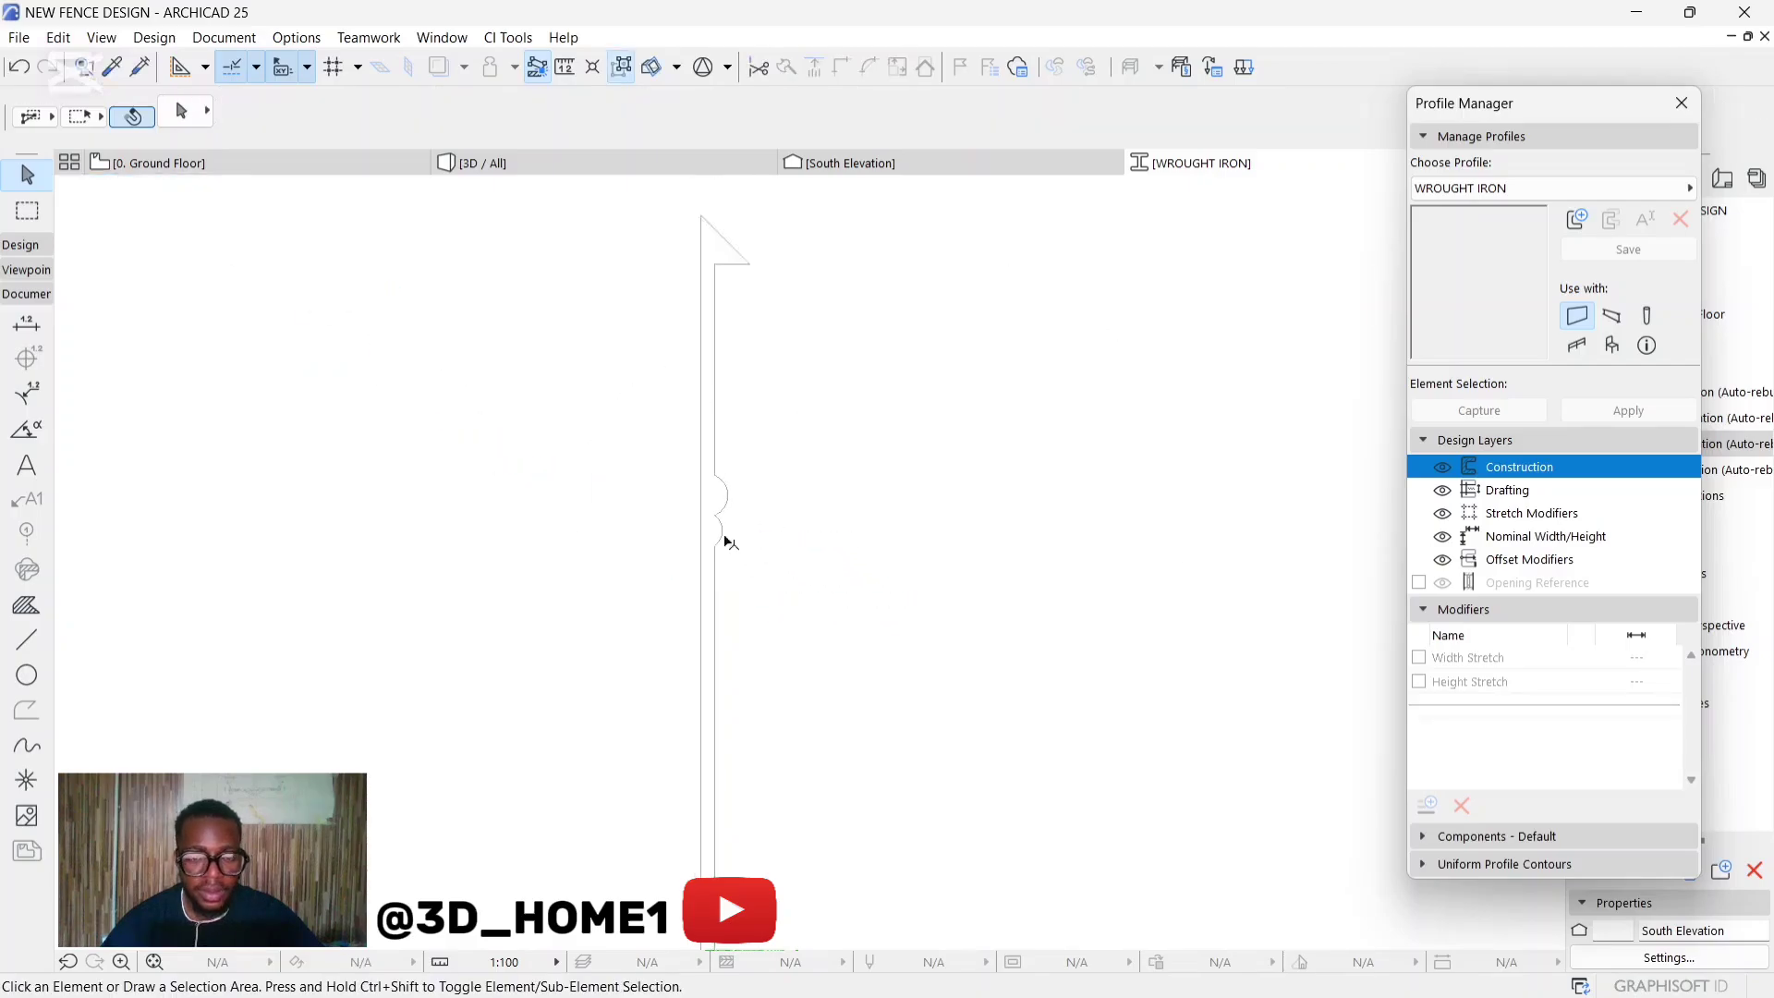
Insert a node on the shaft's right edge just above the large arc.
{"action": "scroll", "coordinate": [717, 483], "scroll_direction": "up", "scroll_amount": 3}
{"action": "scroll", "coordinate": [721, 505], "scroll_direction": "down", "scroll_amount": 4}
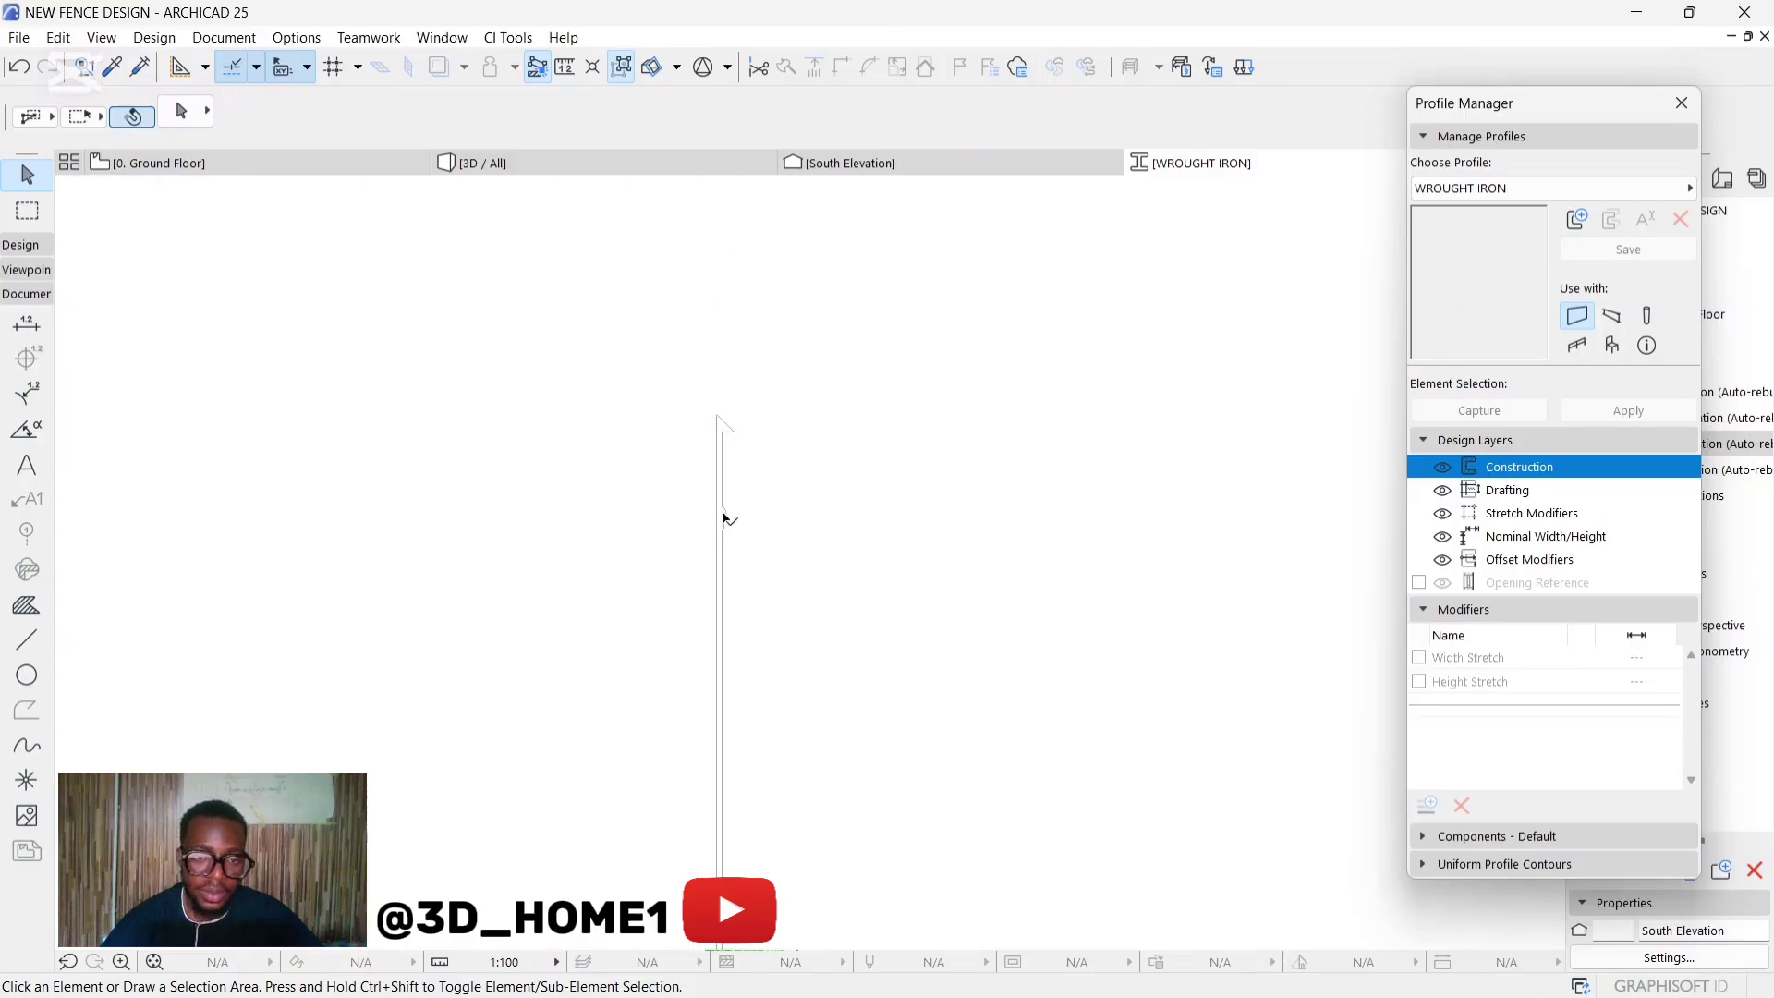
{"action": "scroll", "coordinate": [730, 531], "scroll_direction": "up", "scroll_amount": 4}
{"action": "left_click", "coordinate": [713, 536]}
{"action": "left_click", "coordinate": [713, 535]}
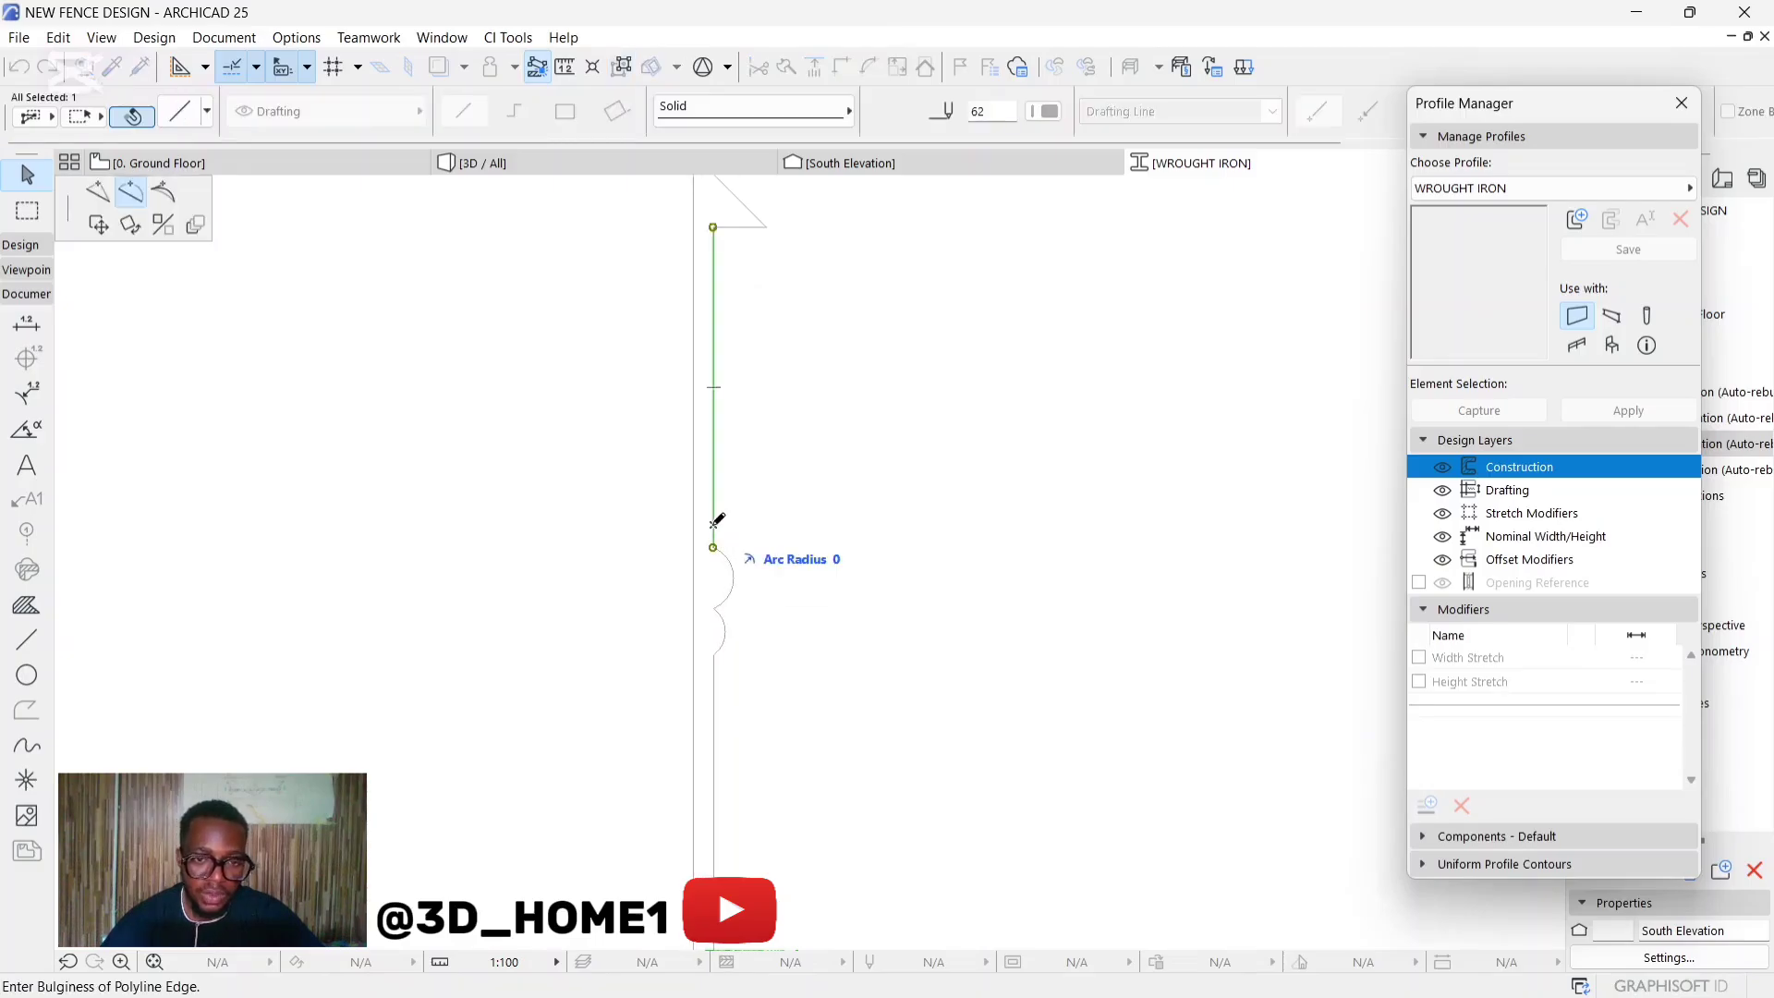
{"action": "left_click", "coordinate": [98, 194]}
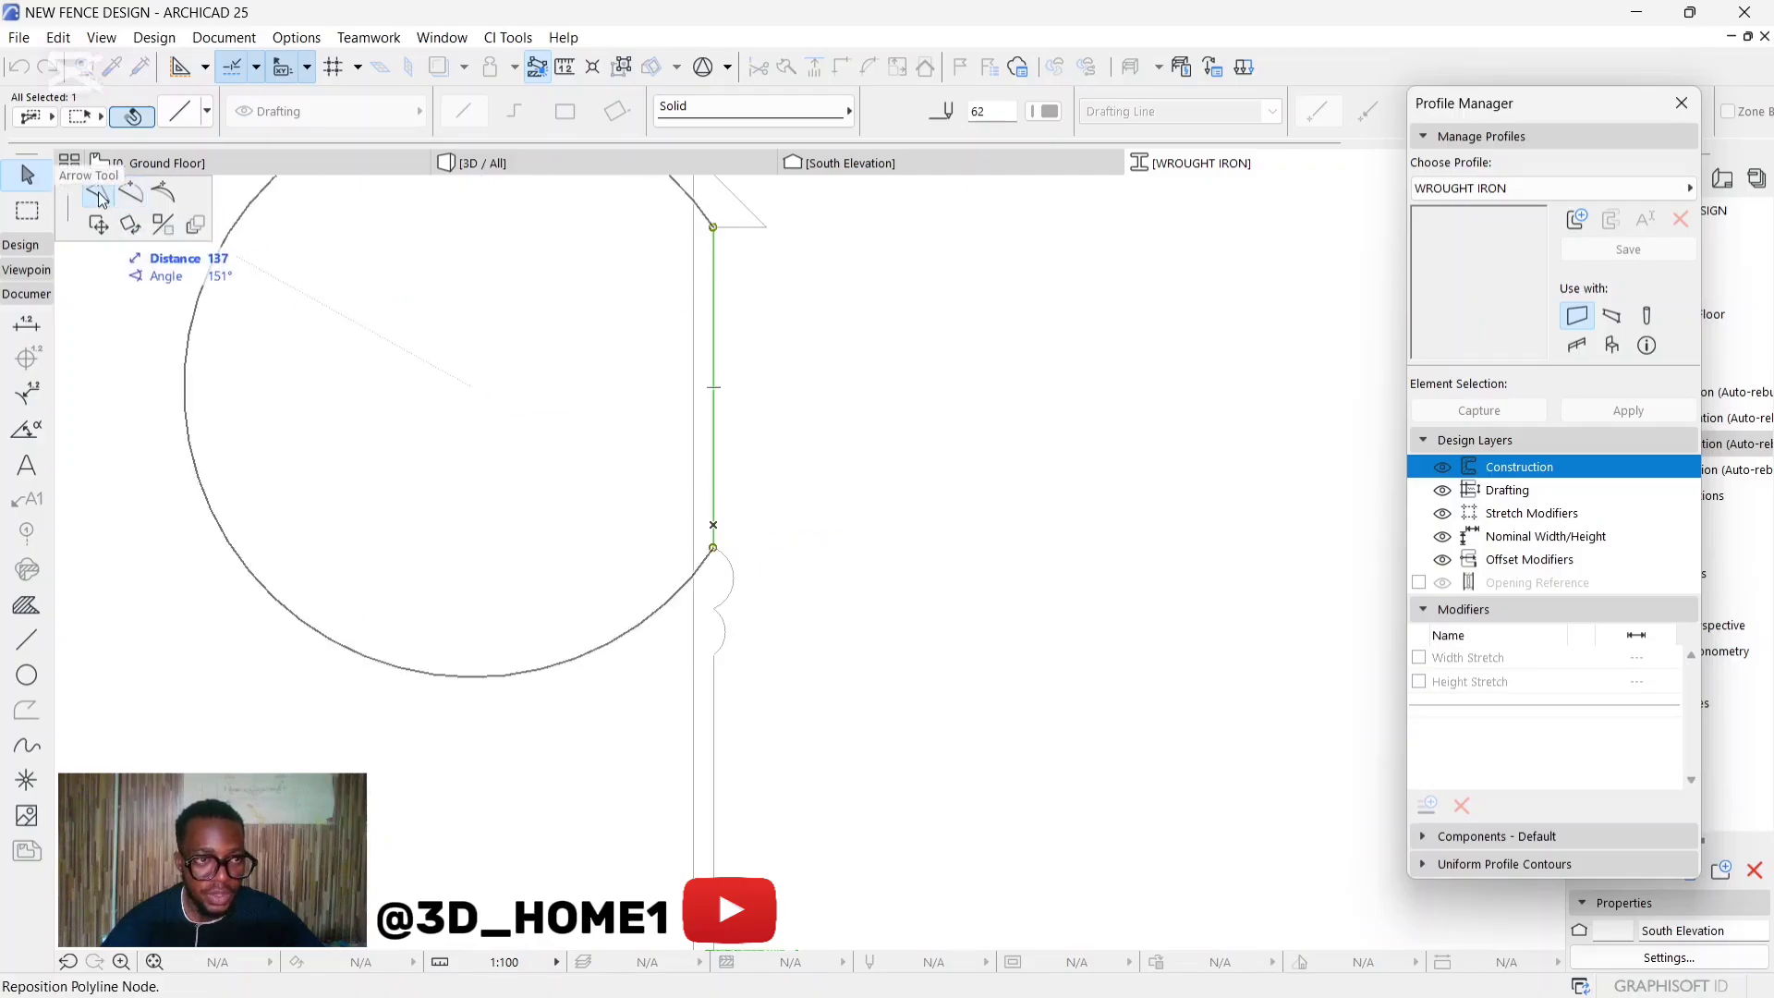
{"action": "left_click", "coordinate": [713, 509]}
Curve the short segment directly above the large arc outward into an arc with a radius of about 5.
{"action": "left_click", "coordinate": [713, 525]}
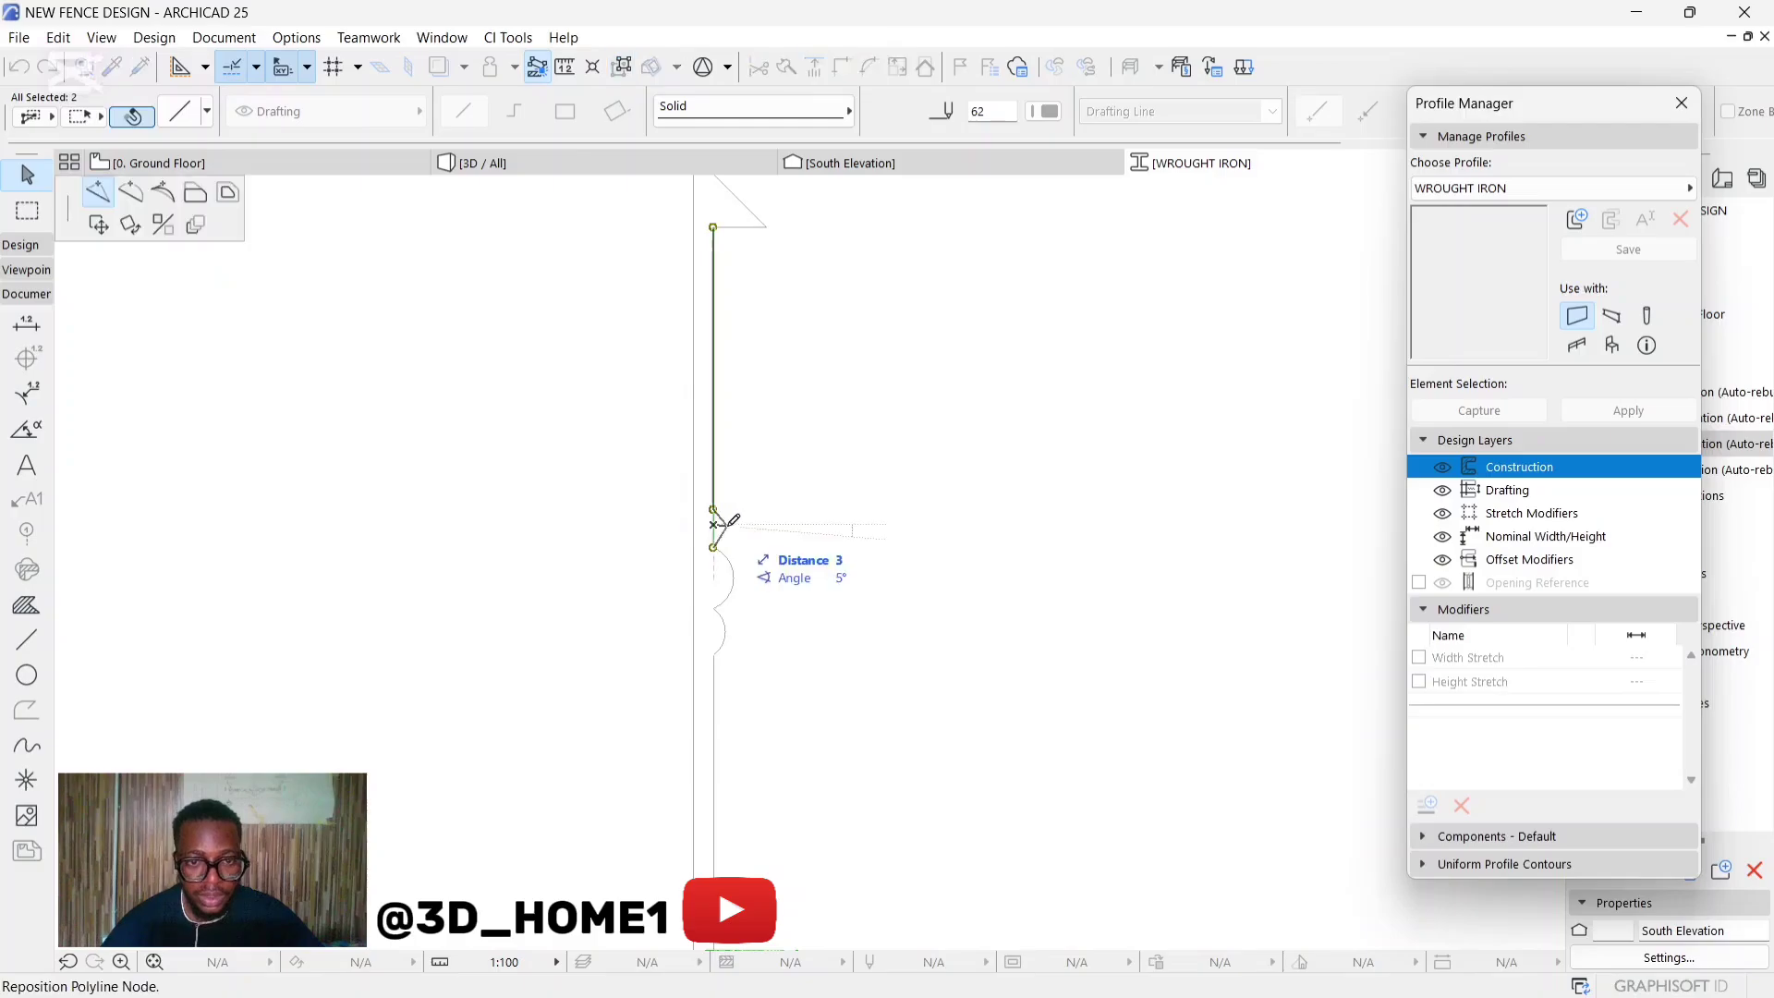
{"action": "left_click", "coordinate": [130, 192]}
{"action": "scroll", "coordinate": [717, 515], "scroll_direction": "up", "scroll_amount": 3}
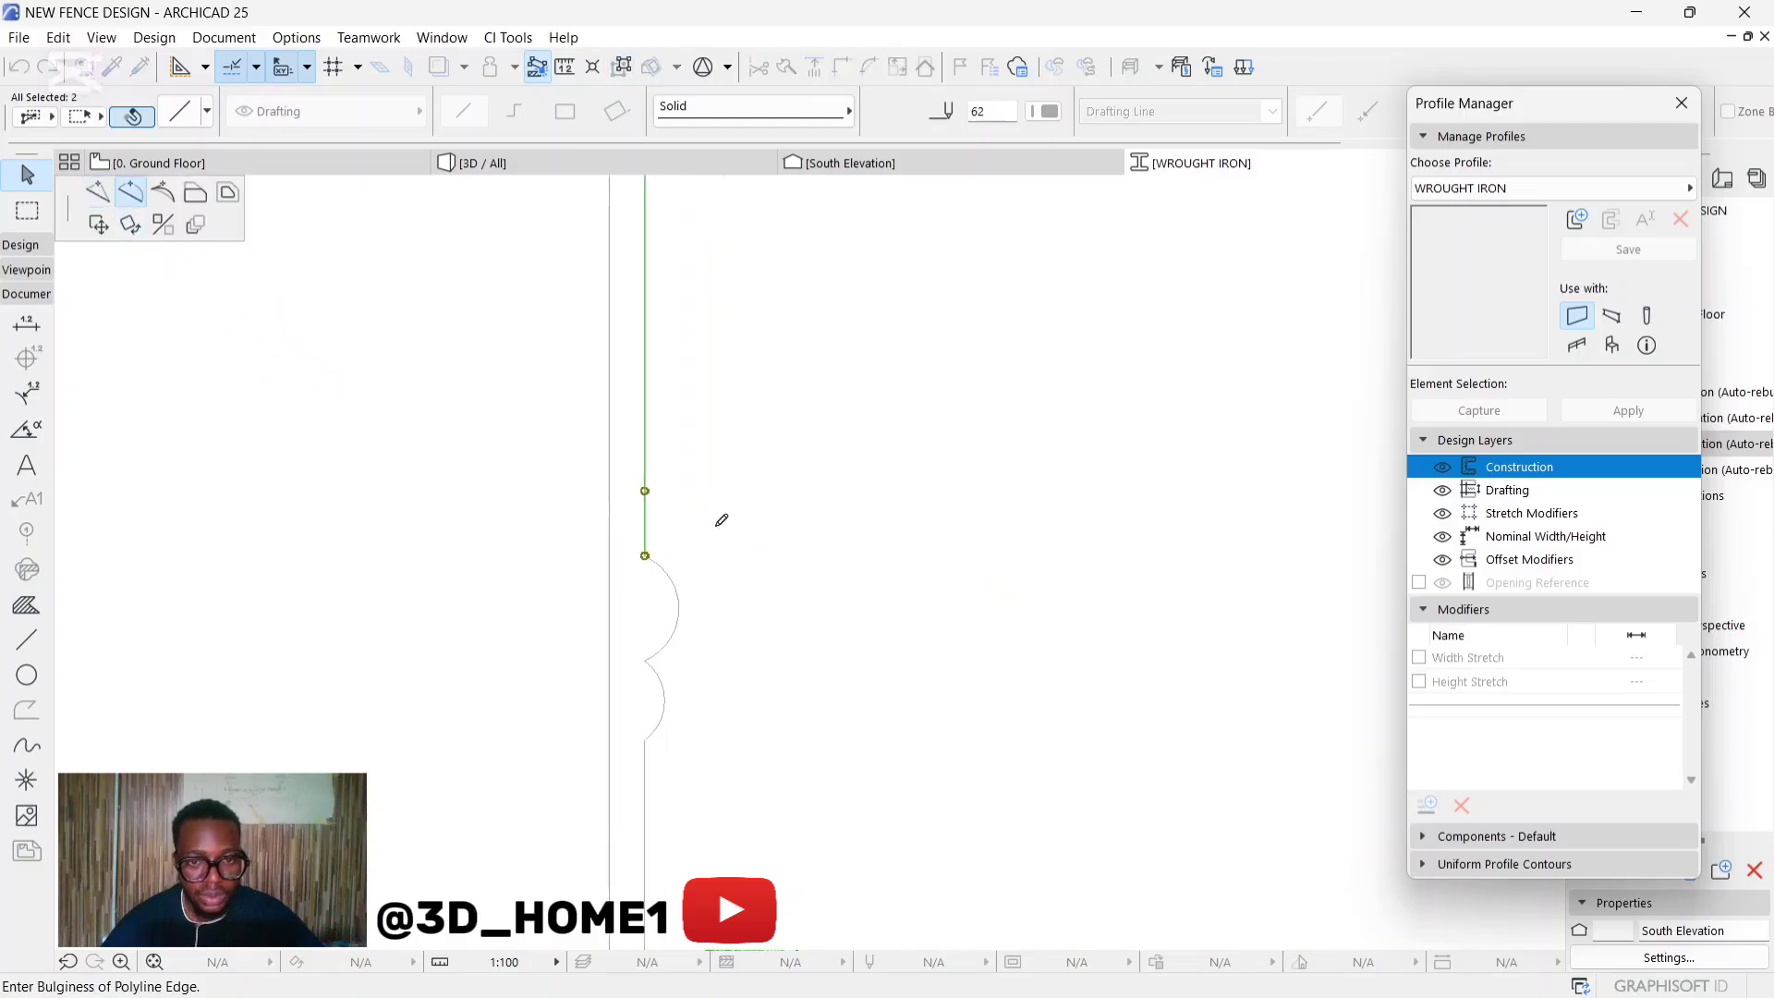
{"action": "left_click", "coordinate": [667, 514]}
{"action": "left_click", "coordinate": [780, 487]}
{"action": "scroll", "coordinate": [779, 487], "scroll_direction": "down", "scroll_amount": 3}
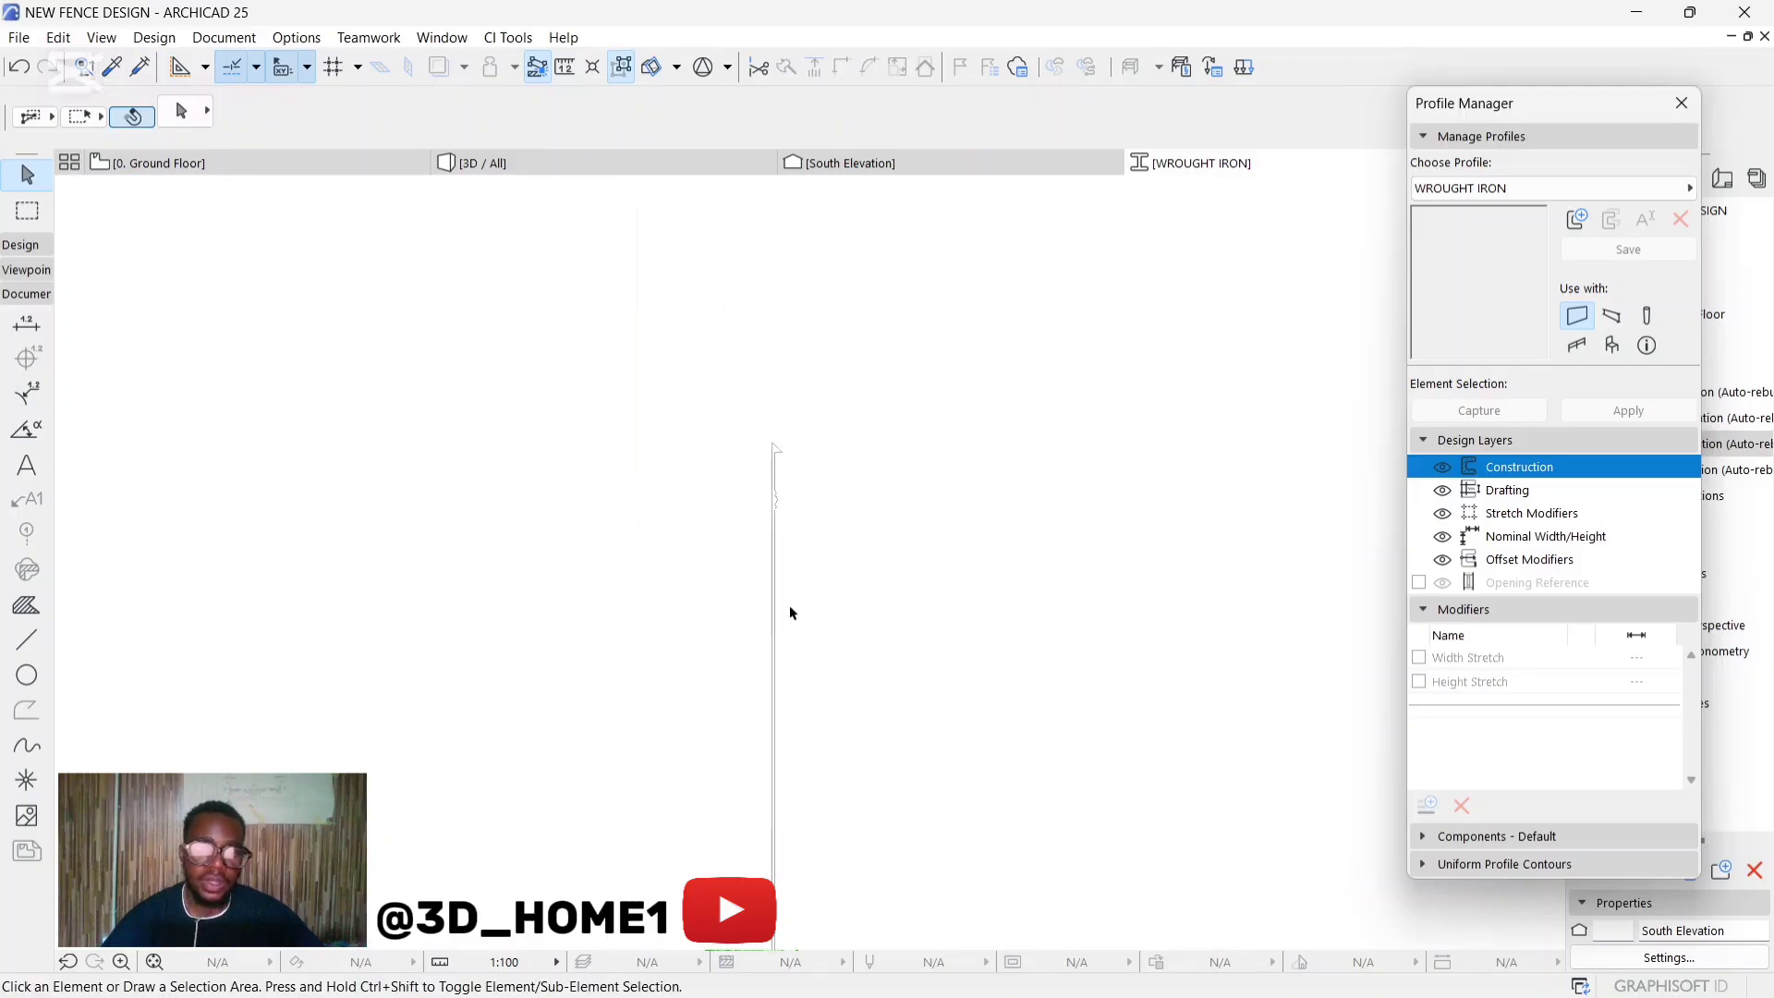
Copy the three ornamental arcs straight down along the shaft's right edge by about 160.
{"action": "scroll", "coordinate": [784, 633], "scroll_direction": "up", "scroll_amount": 3}
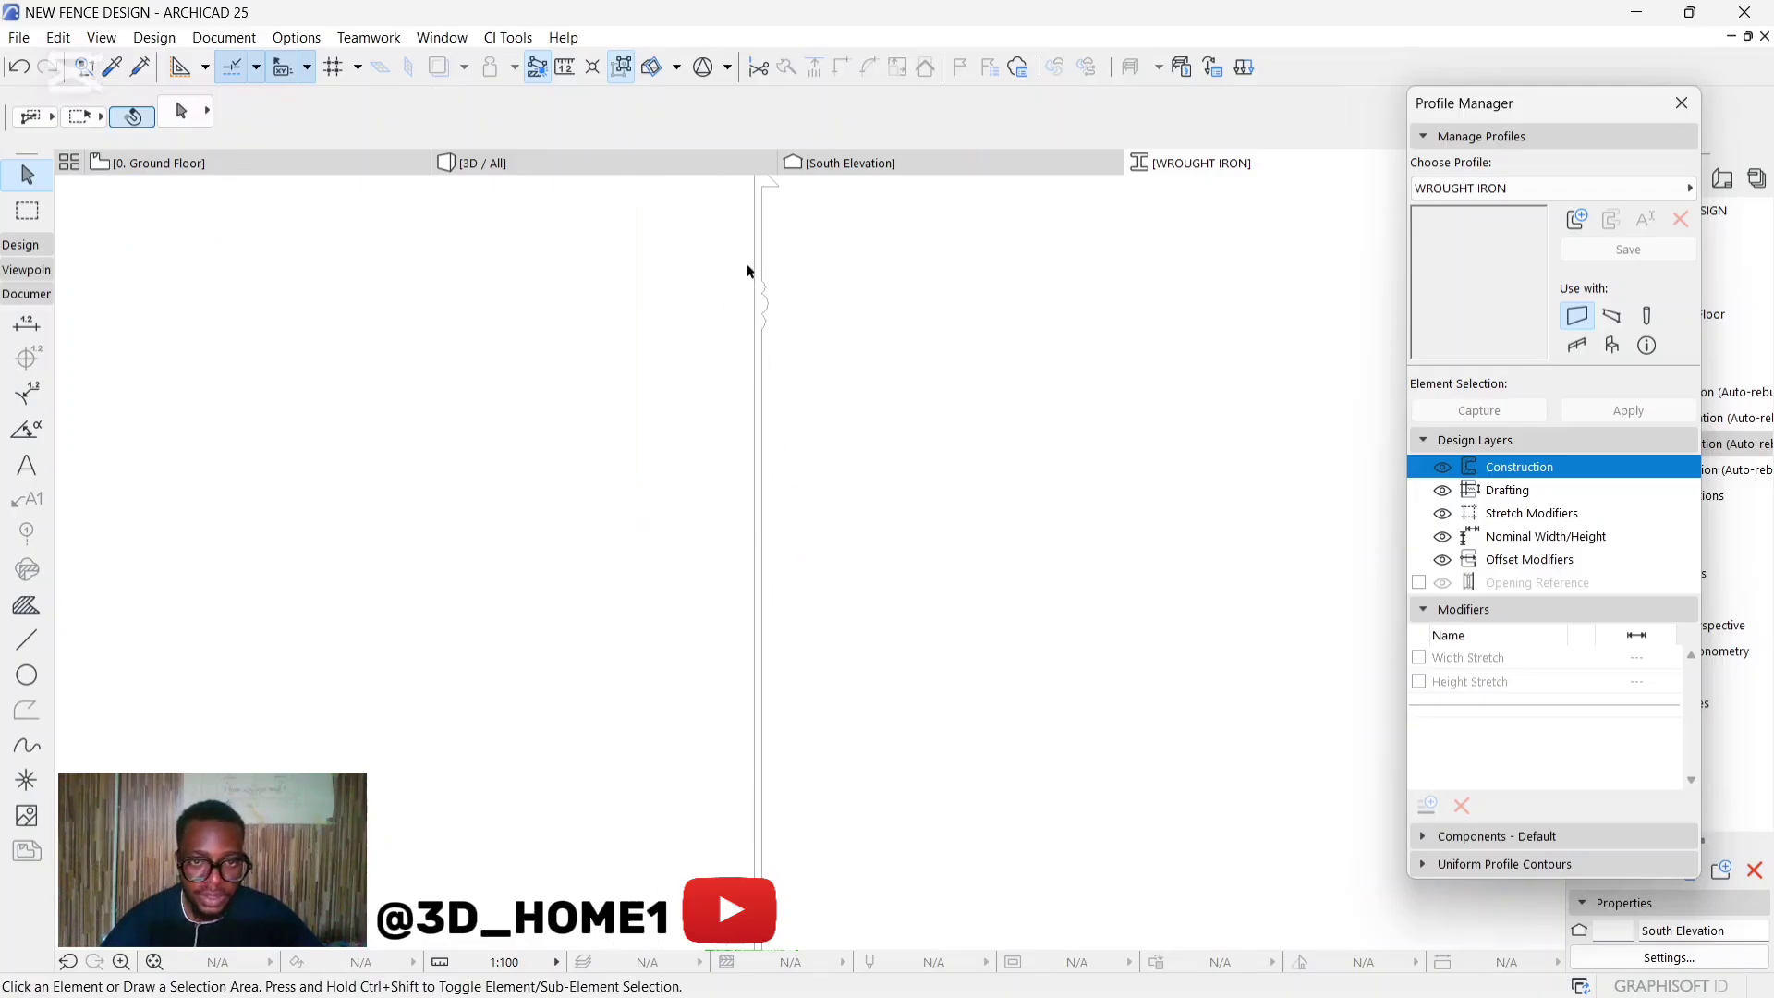
{"action": "scroll", "coordinate": [750, 277], "scroll_direction": "up", "scroll_amount": 3}
{"action": "left_click_drag", "start_coordinate": [737, 302], "coordinate": [834, 497]}
{"action": "left_click", "coordinate": [781, 333]}
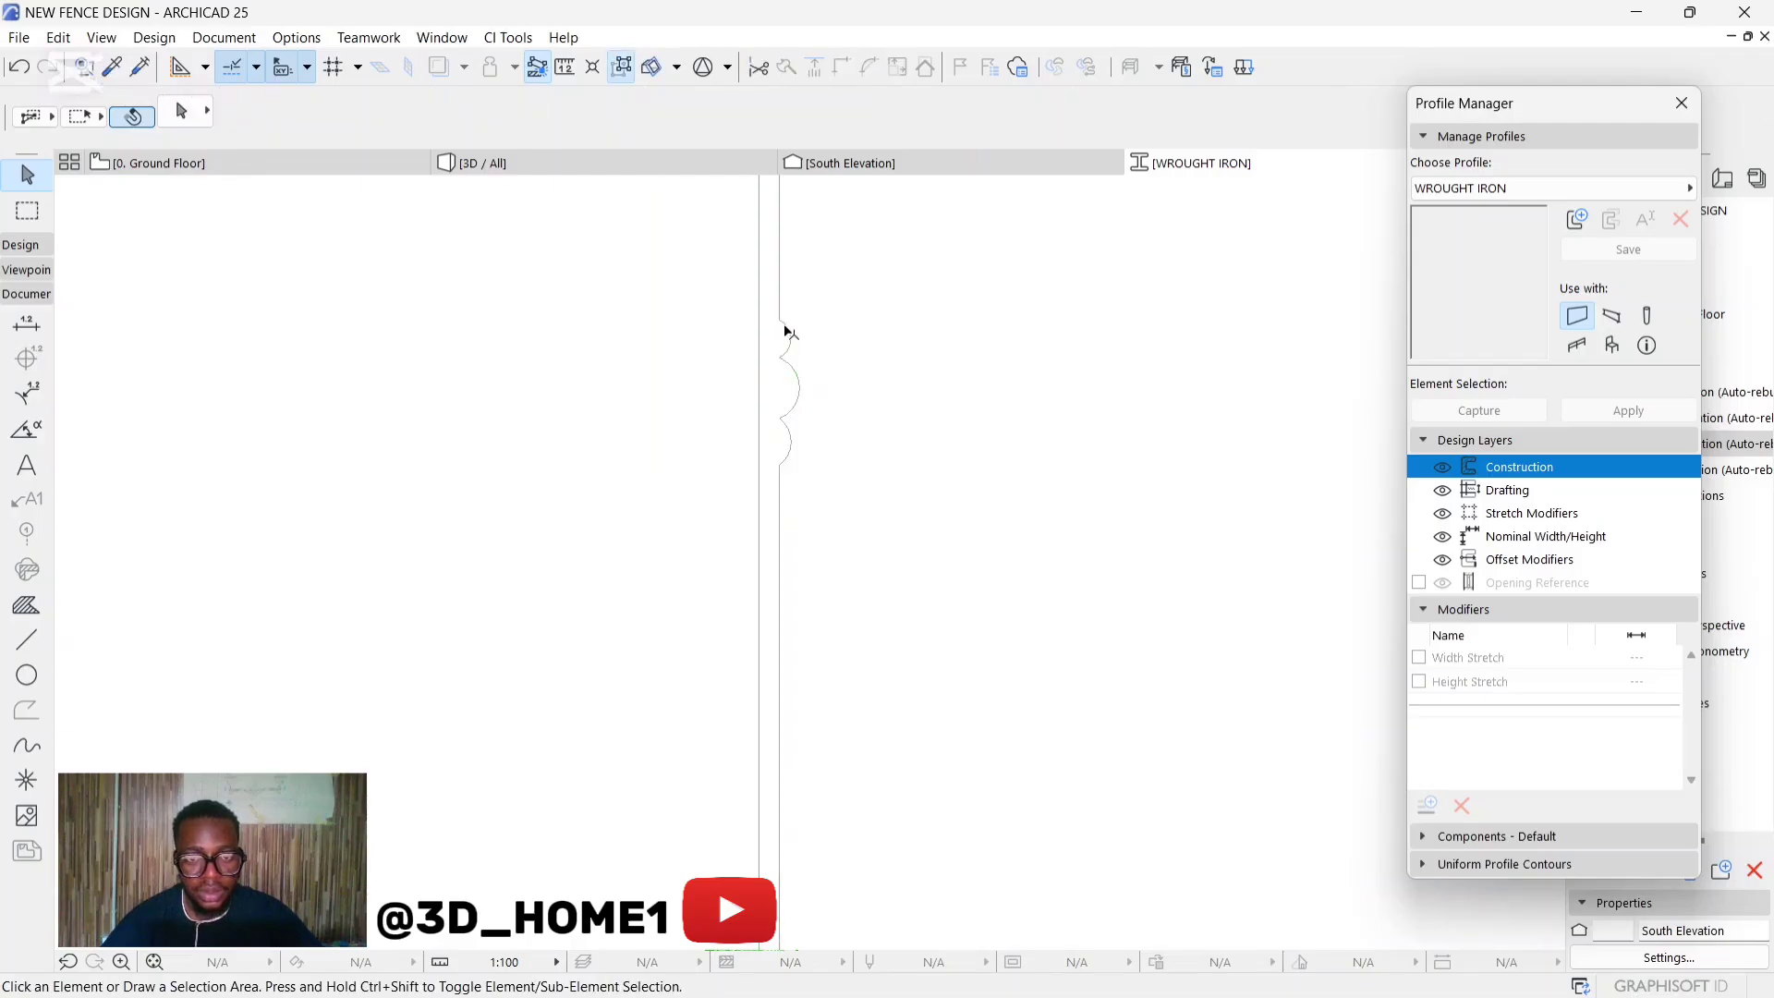
{"action": "left_click", "coordinate": [791, 345]}
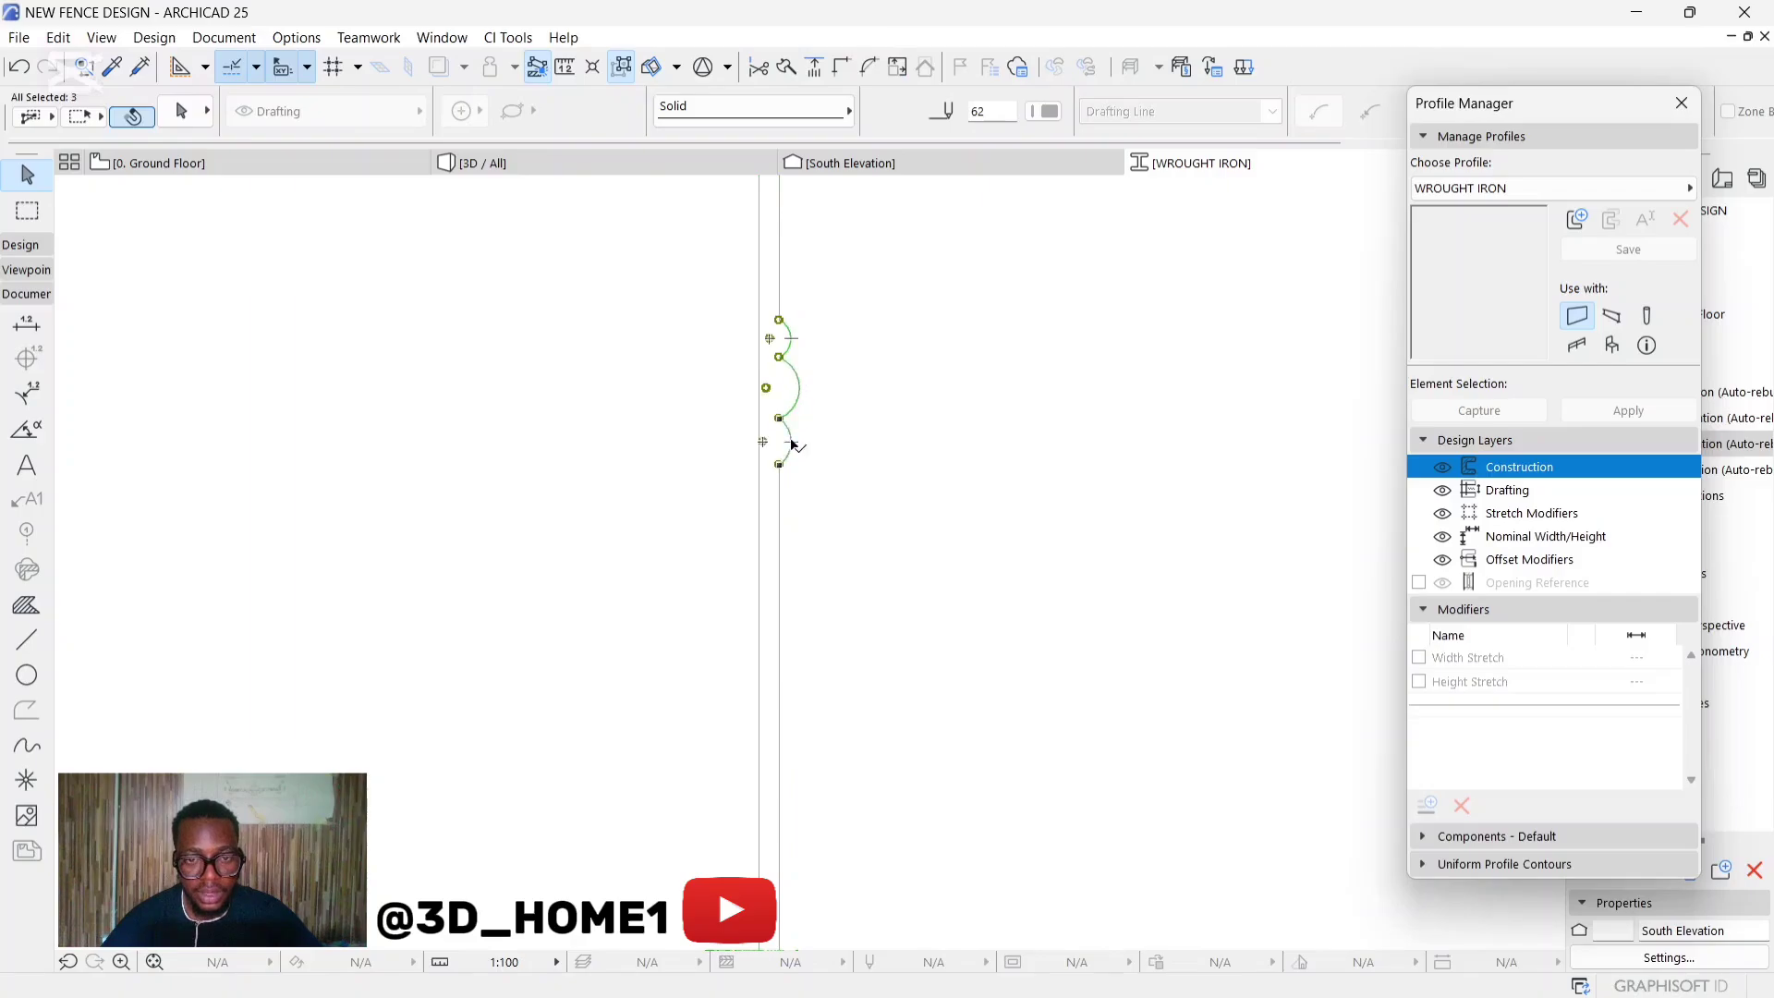
{"action": "left_click", "coordinate": [781, 322]}
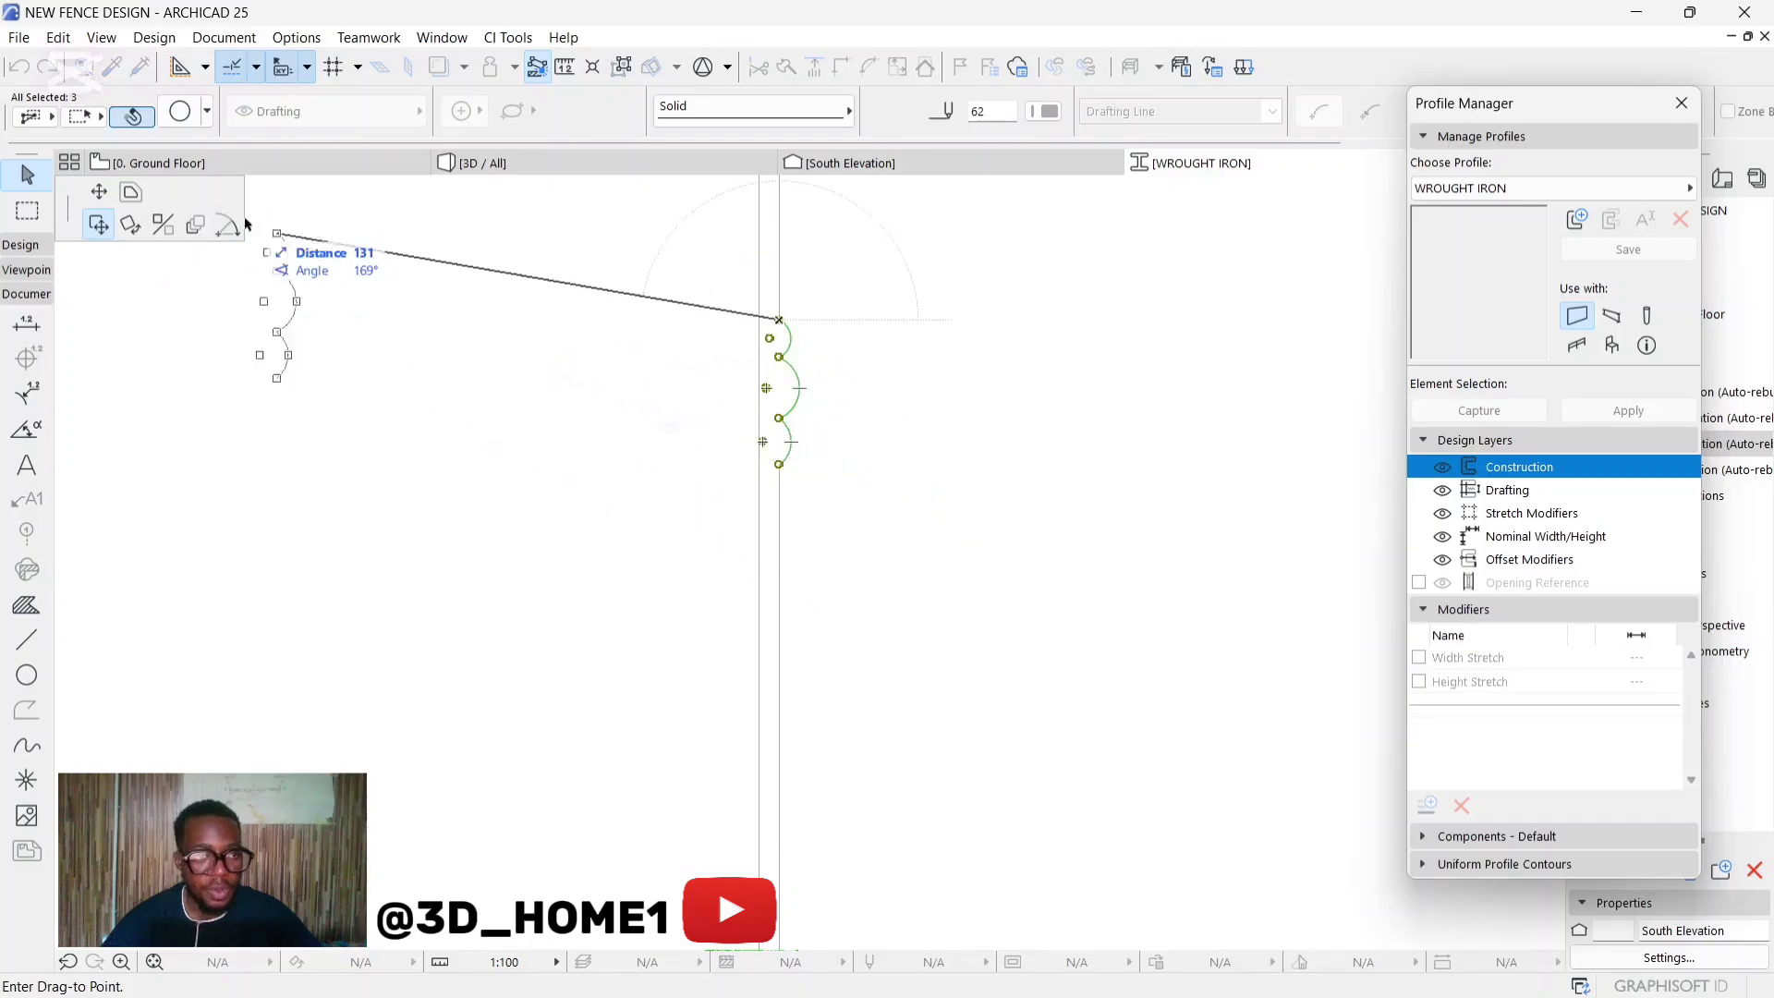
{"action": "key", "text": "ctrl"}
{"action": "scroll", "coordinate": [813, 413], "scroll_direction": "down", "scroll_amount": 3}
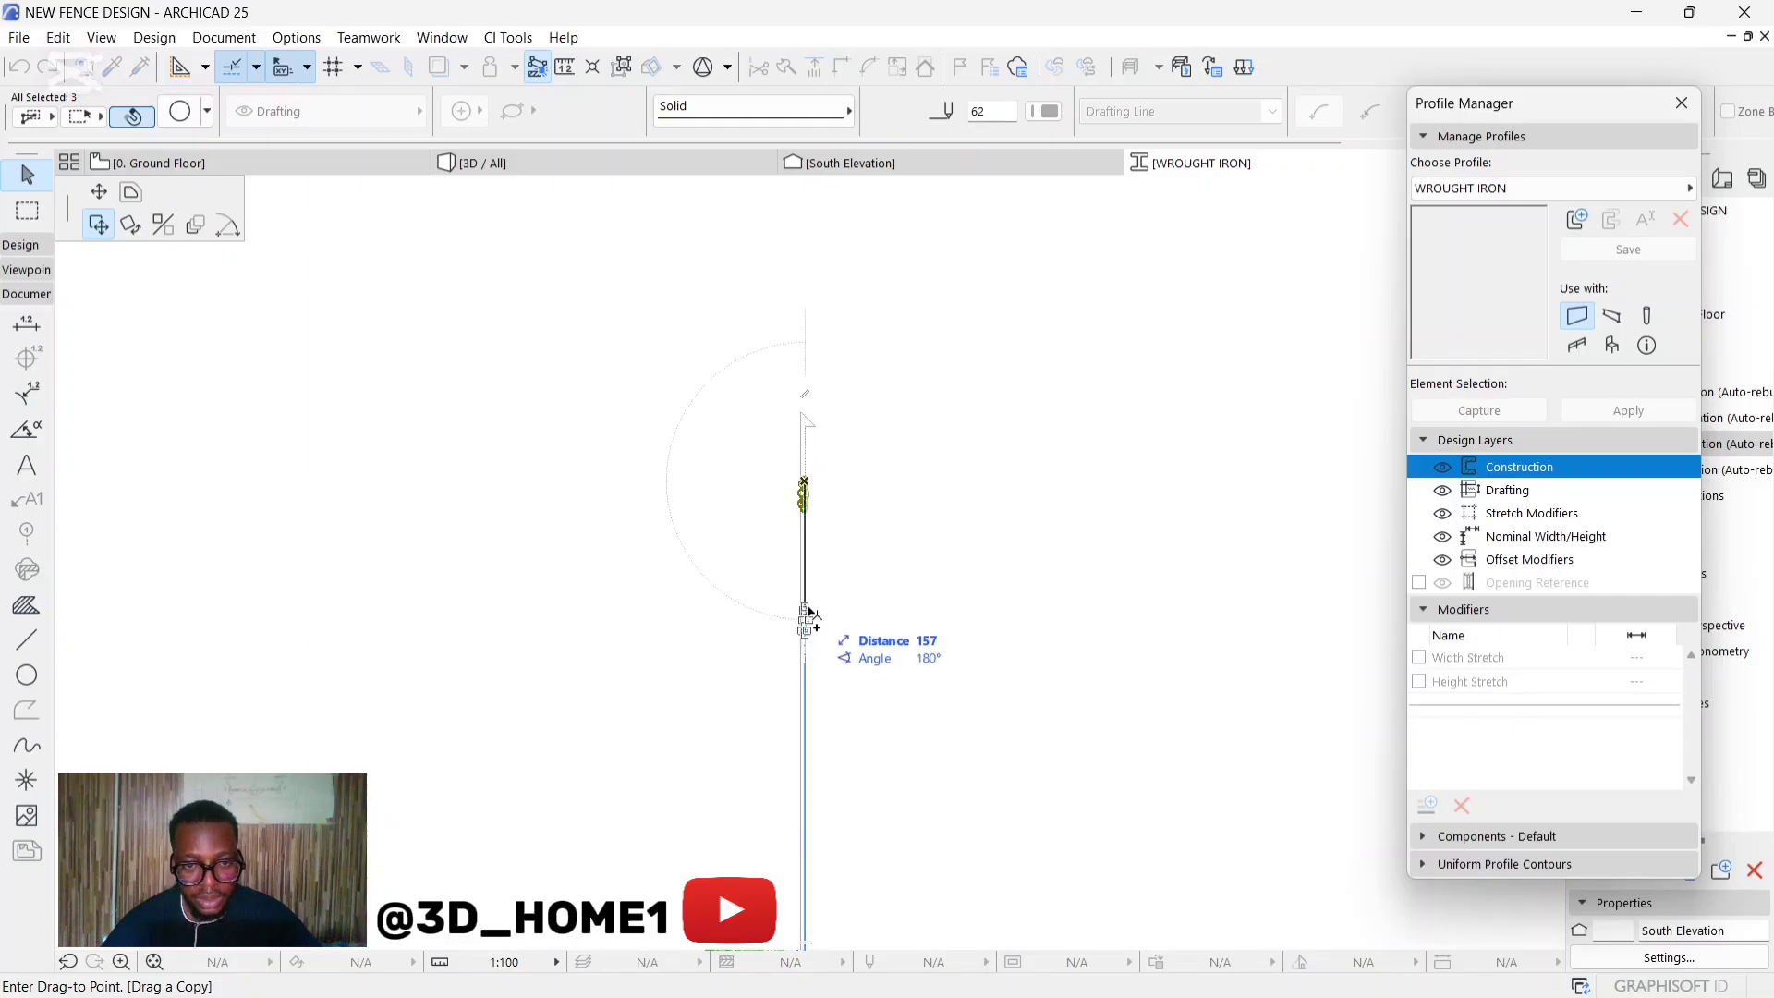
{"action": "left_click", "coordinate": [807, 614]}
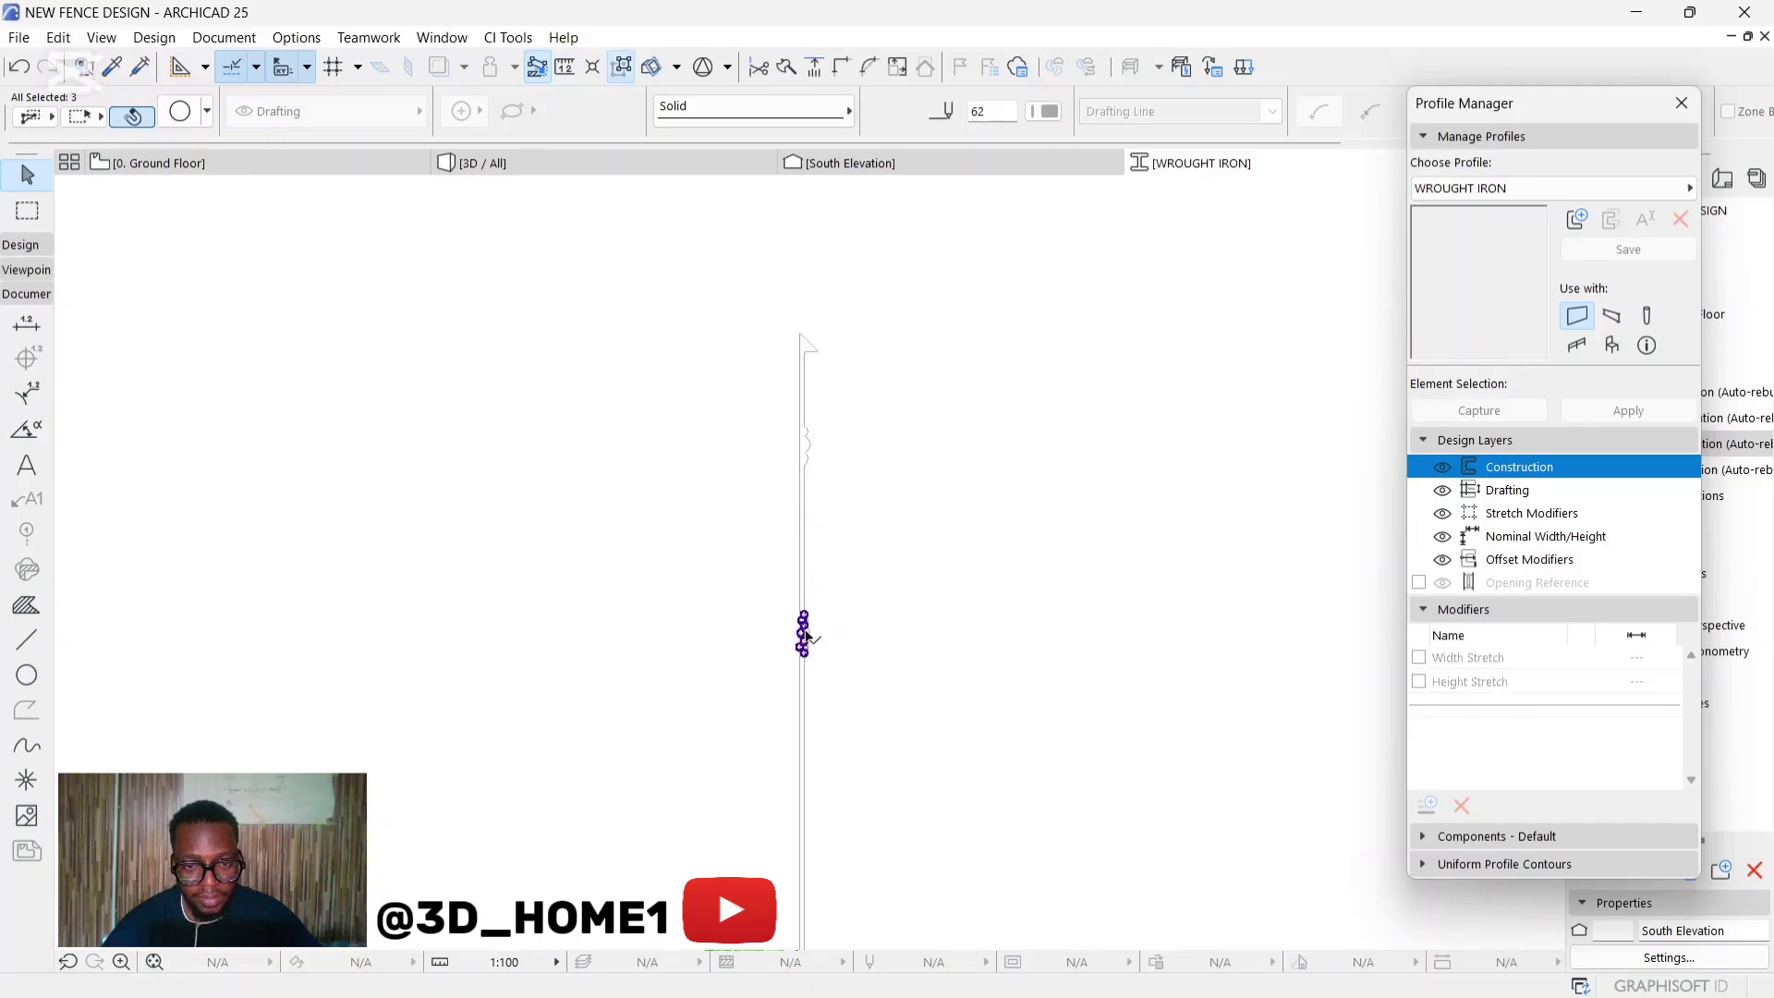
Copy the second group of arcs further down the shaft's right edge by about 300.
{"action": "scroll", "coordinate": [807, 614], "scroll_direction": "up", "scroll_amount": 2}
{"action": "left_click", "coordinate": [801, 574]}
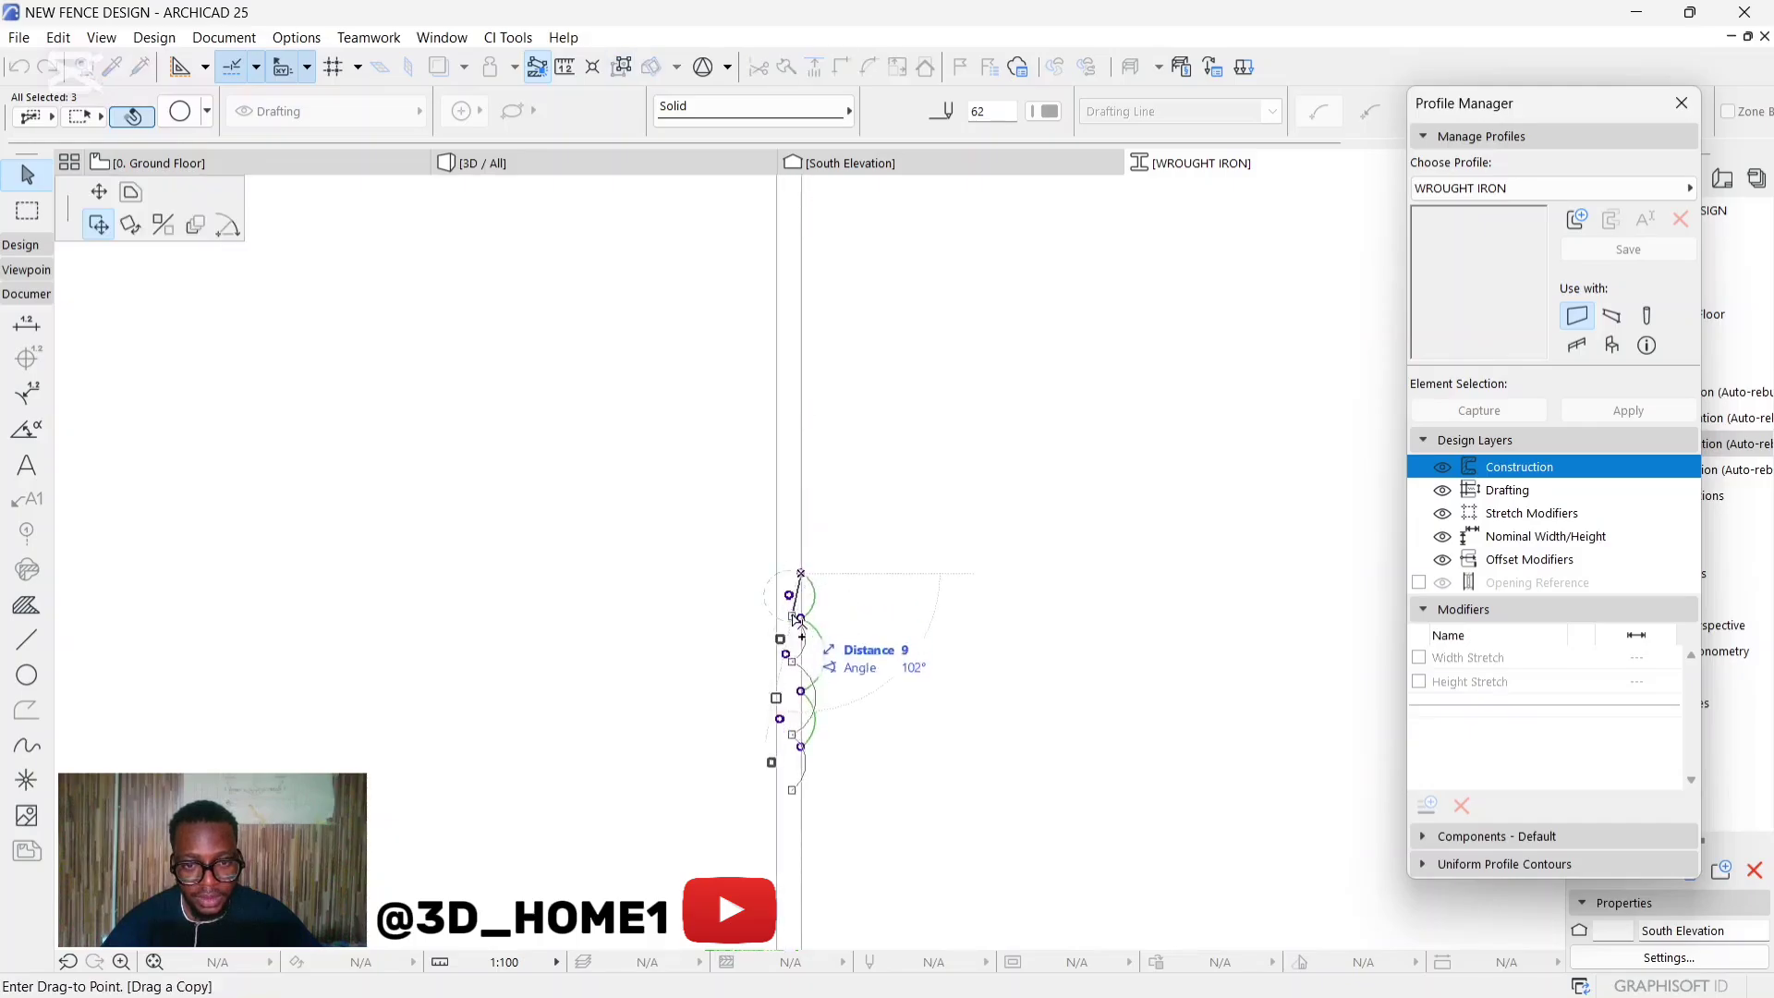
{"action": "scroll", "coordinate": [813, 646], "scroll_direction": "down", "scroll_amount": 4}
{"action": "scroll", "coordinate": [812, 653], "scroll_direction": "up", "scroll_amount": 3}
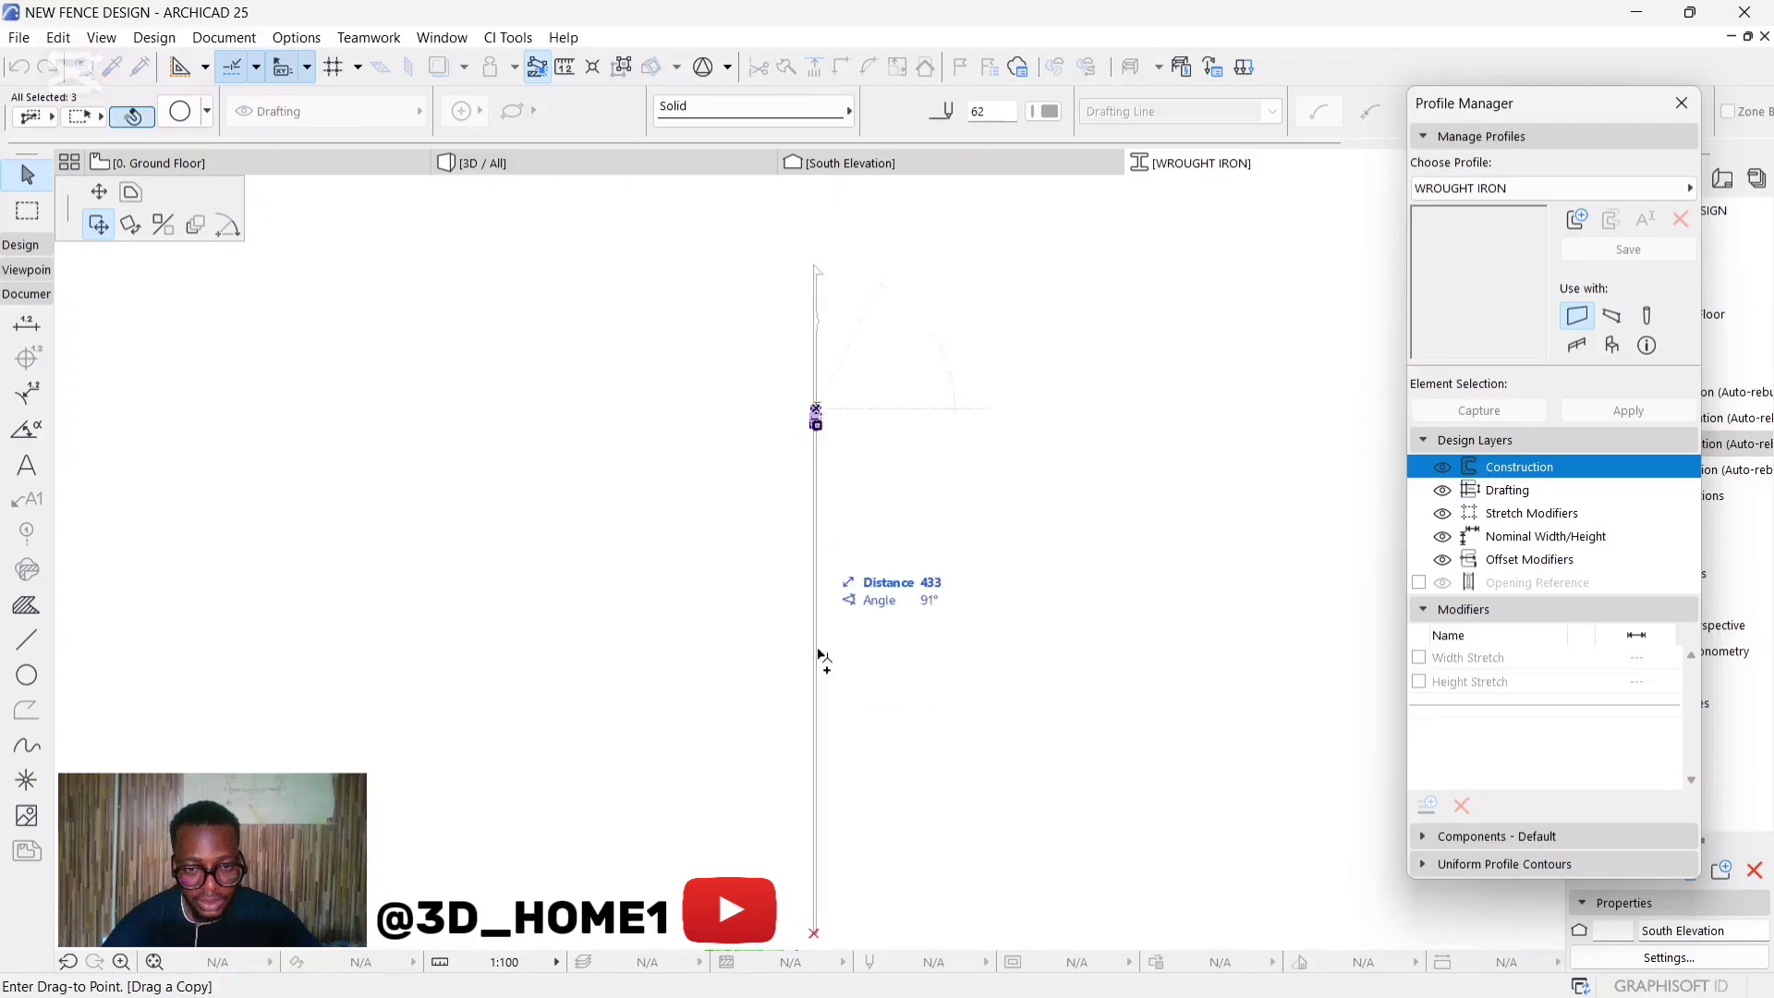
{"action": "left_click", "coordinate": [819, 583]}
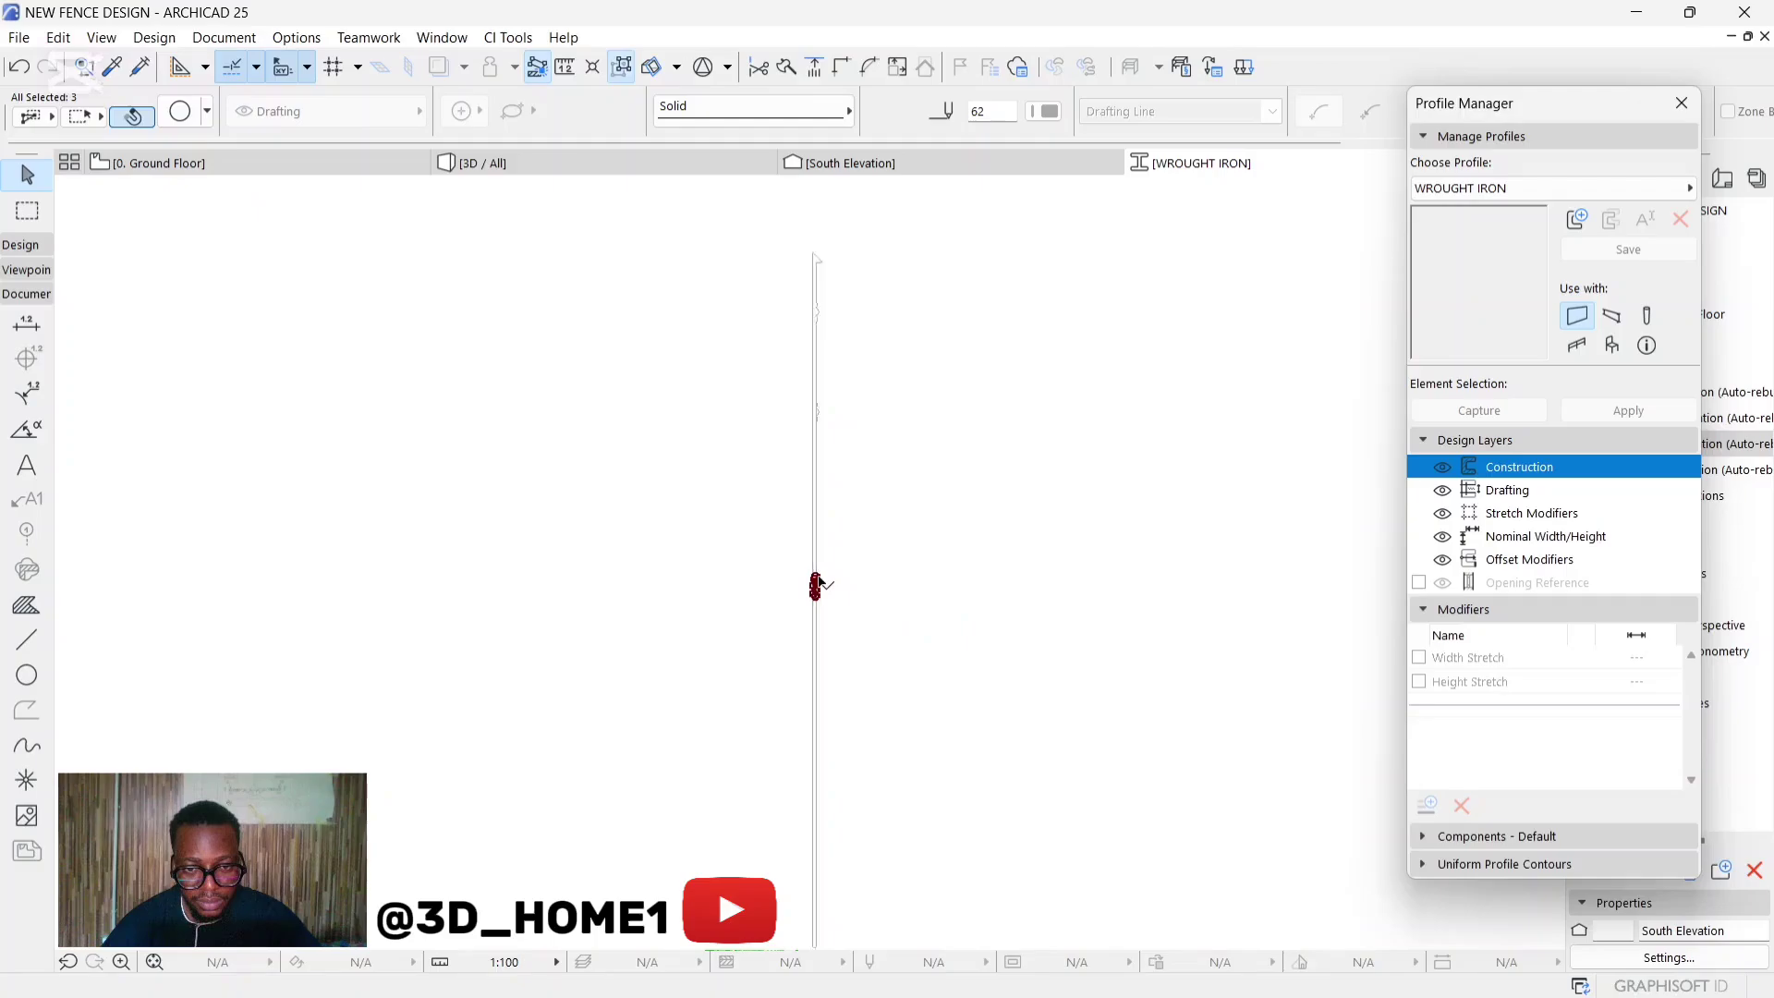
{"action": "key", "text": "Escape"}
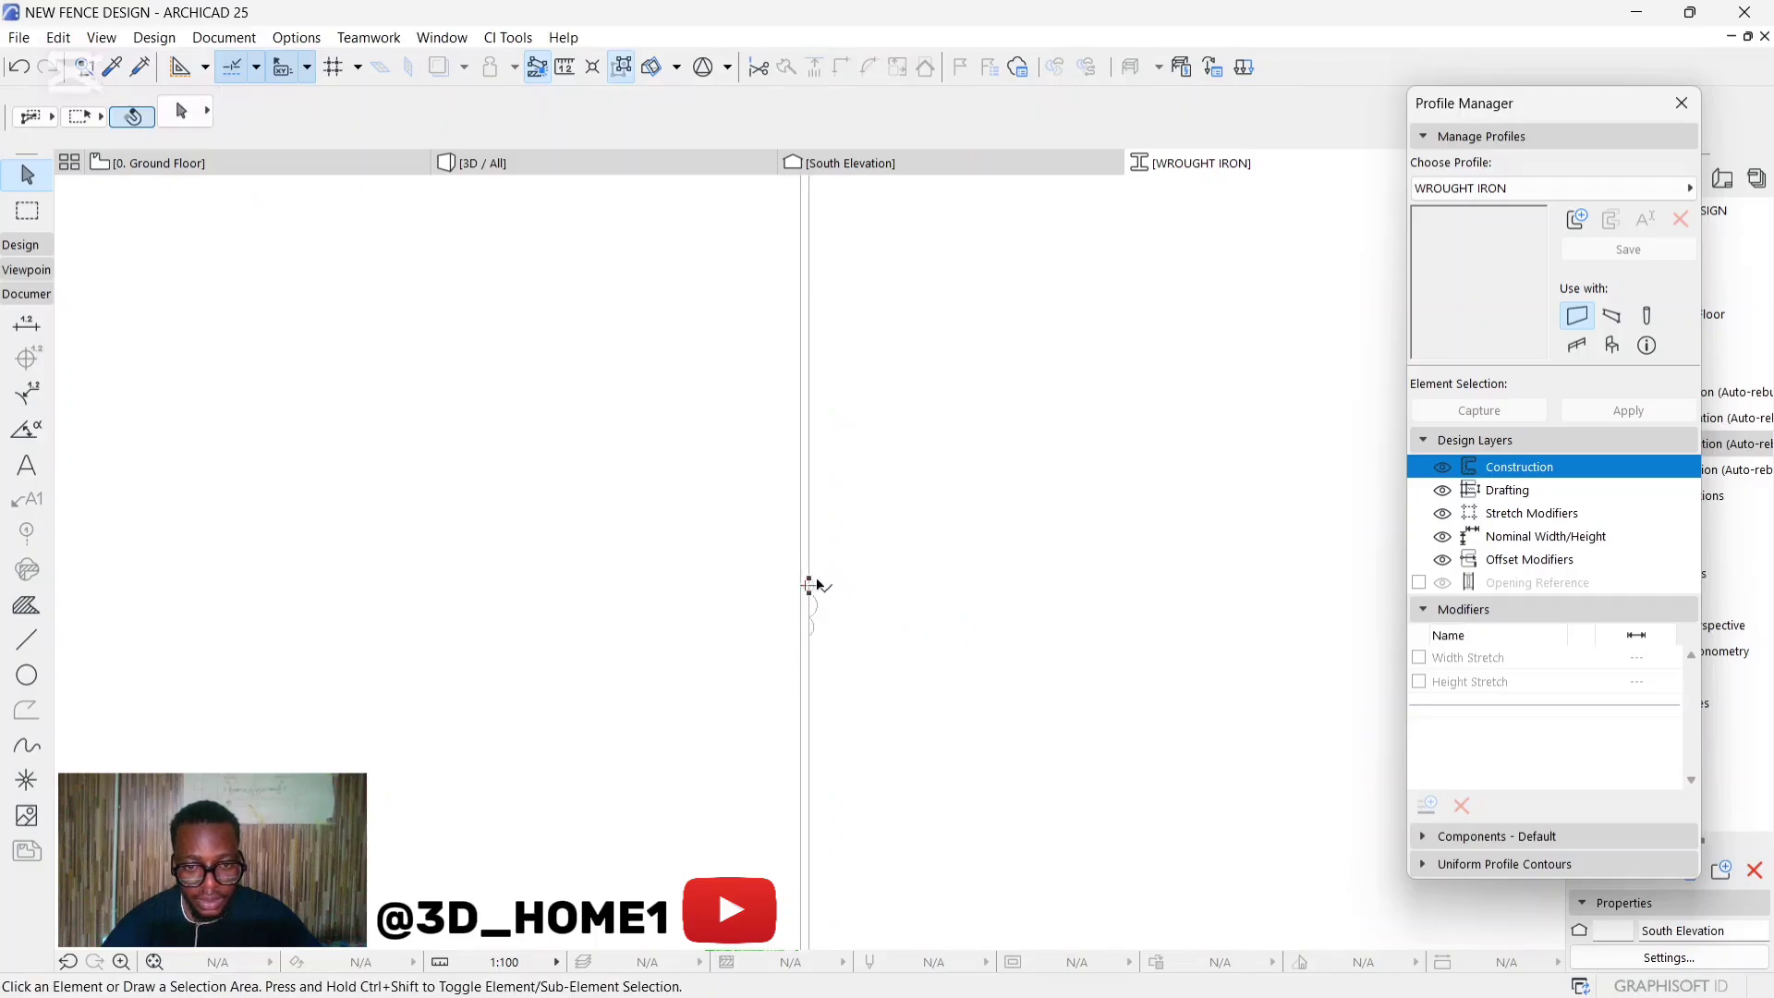
Trim away the straight shaft-edge segments that close off the arcs in the copied ornamental groups.
{"action": "scroll", "coordinate": [811, 584], "scroll_direction": "up", "scroll_amount": 2}
{"action": "scroll", "coordinate": [812, 588], "scroll_direction": "up", "scroll_amount": 2}
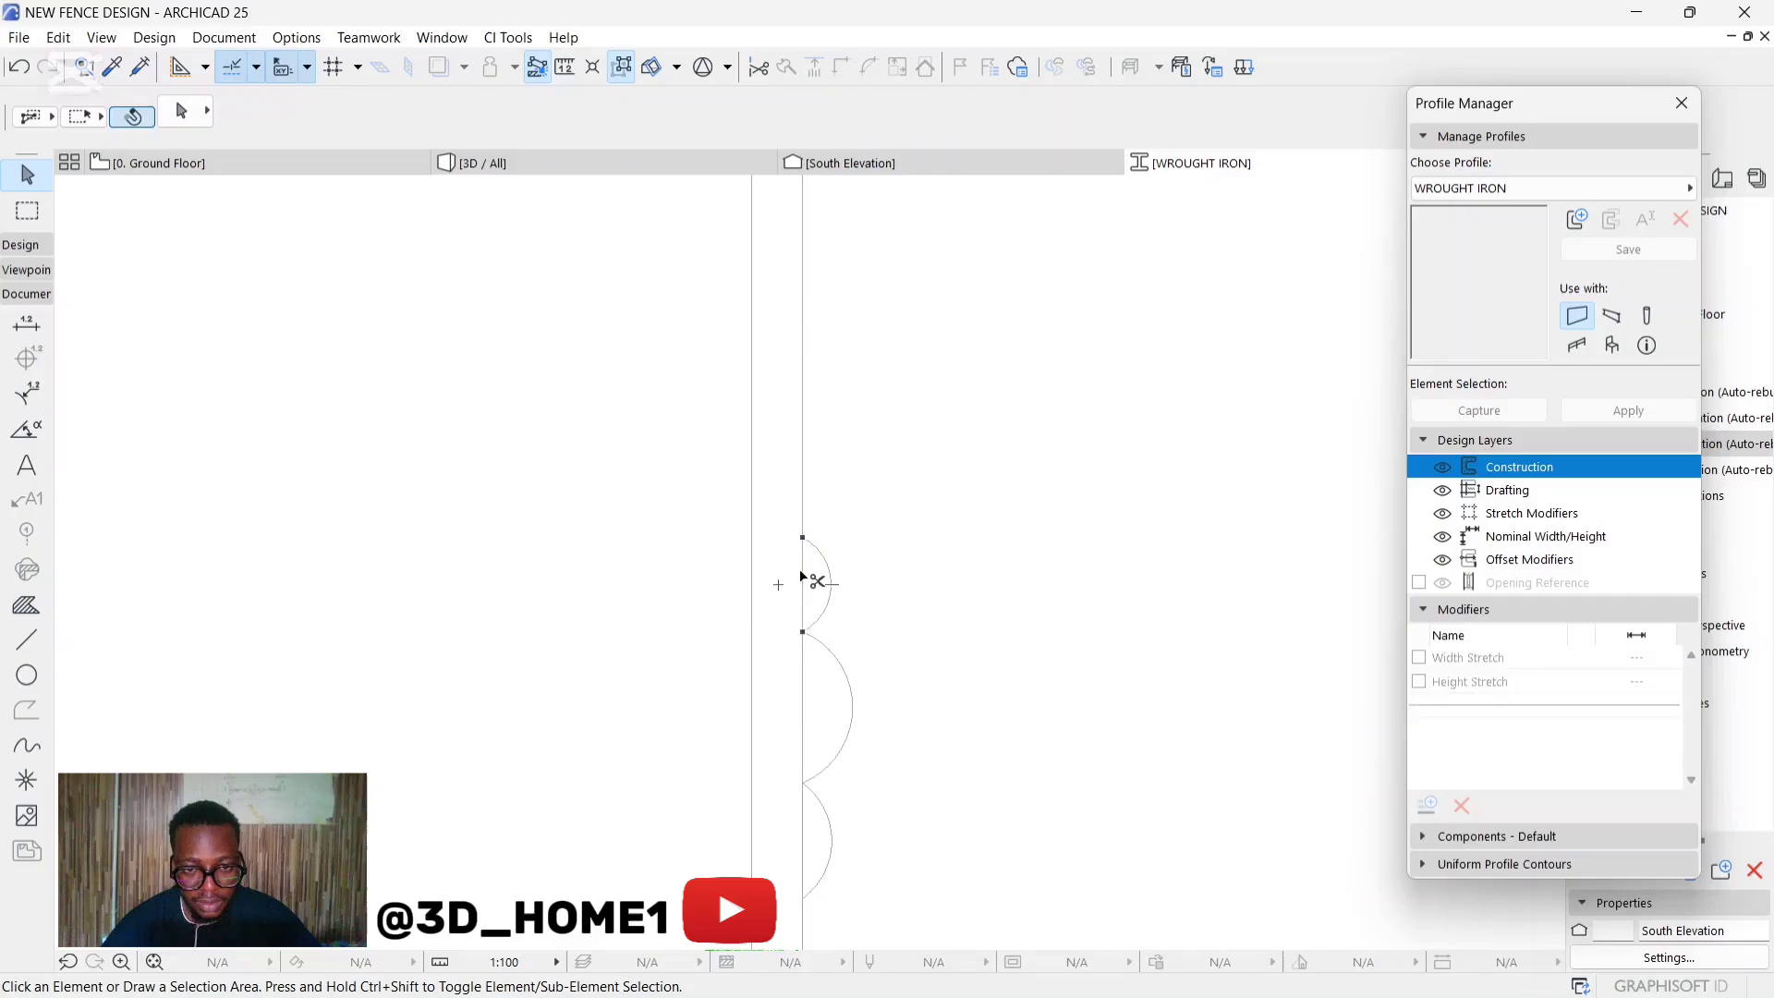
{"action": "left_click", "coordinate": [802, 575], "text": "ctrl"}
{"action": "left_click", "coordinate": [803, 658], "text": "ctrl"}
{"action": "scroll", "coordinate": [822, 629], "scroll_direction": "down", "scroll_amount": 2}
{"action": "scroll", "coordinate": [824, 678], "scroll_direction": "up", "scroll_amount": 2}
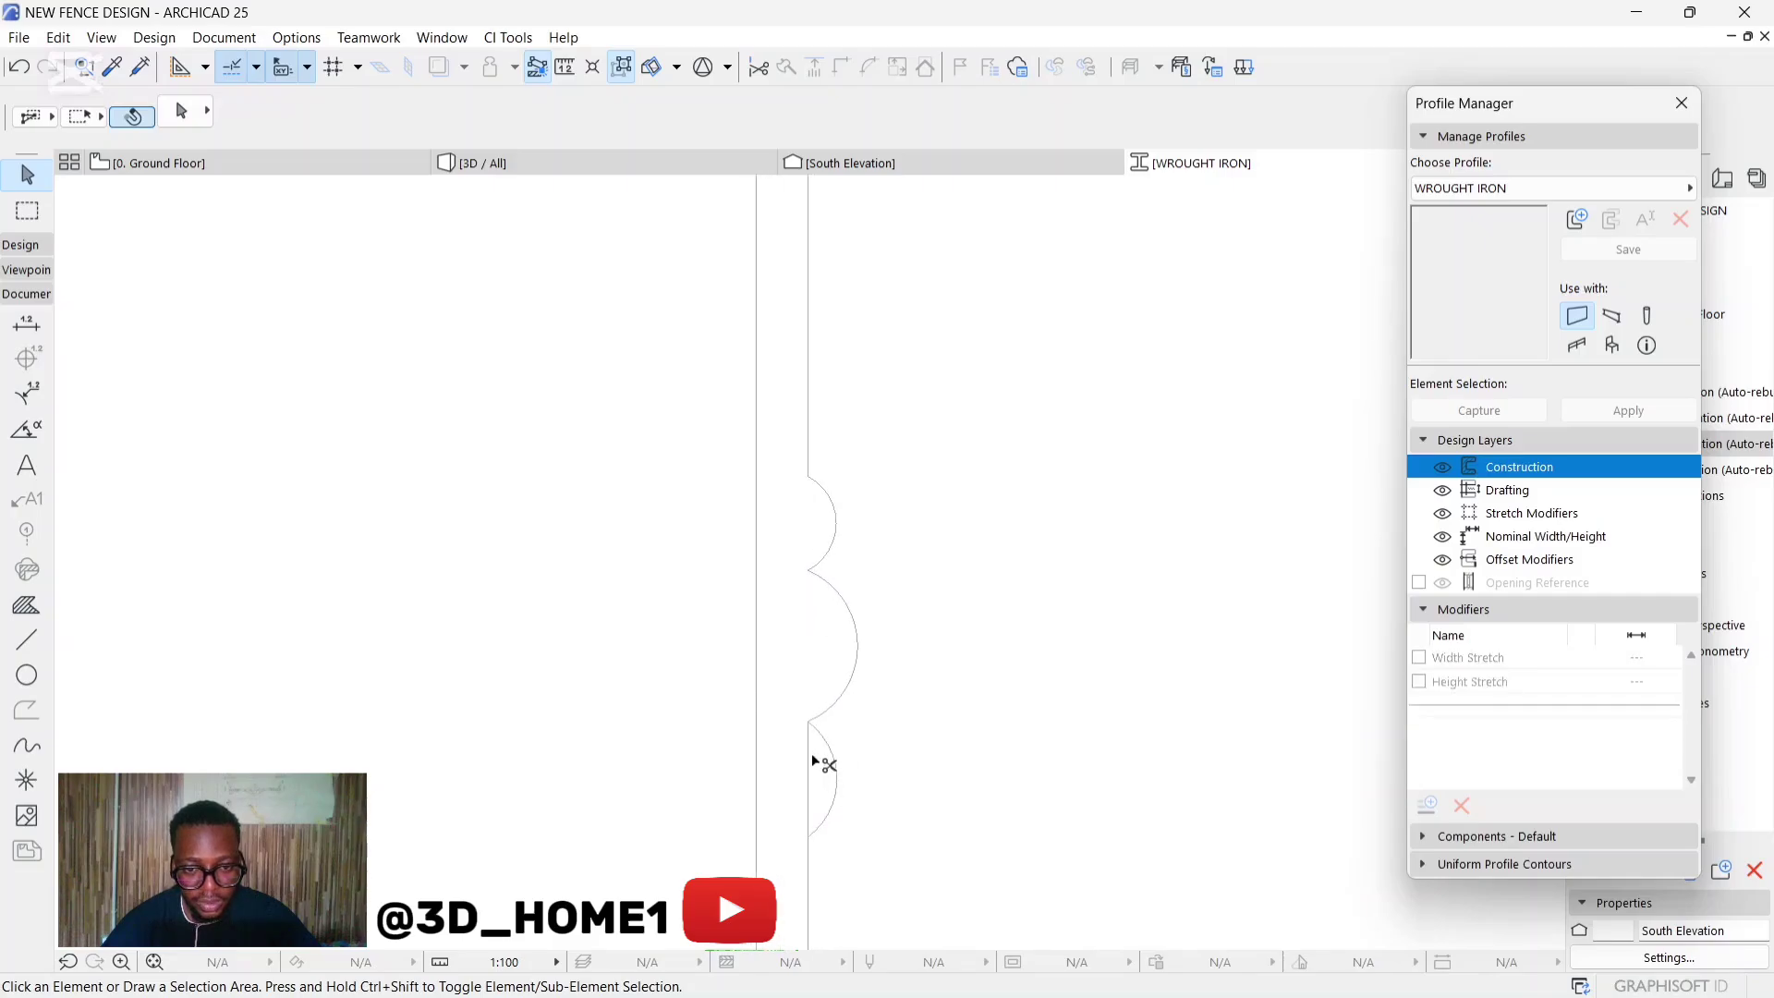
{"action": "scroll", "coordinate": [811, 752], "scroll_direction": "down", "scroll_amount": 5}
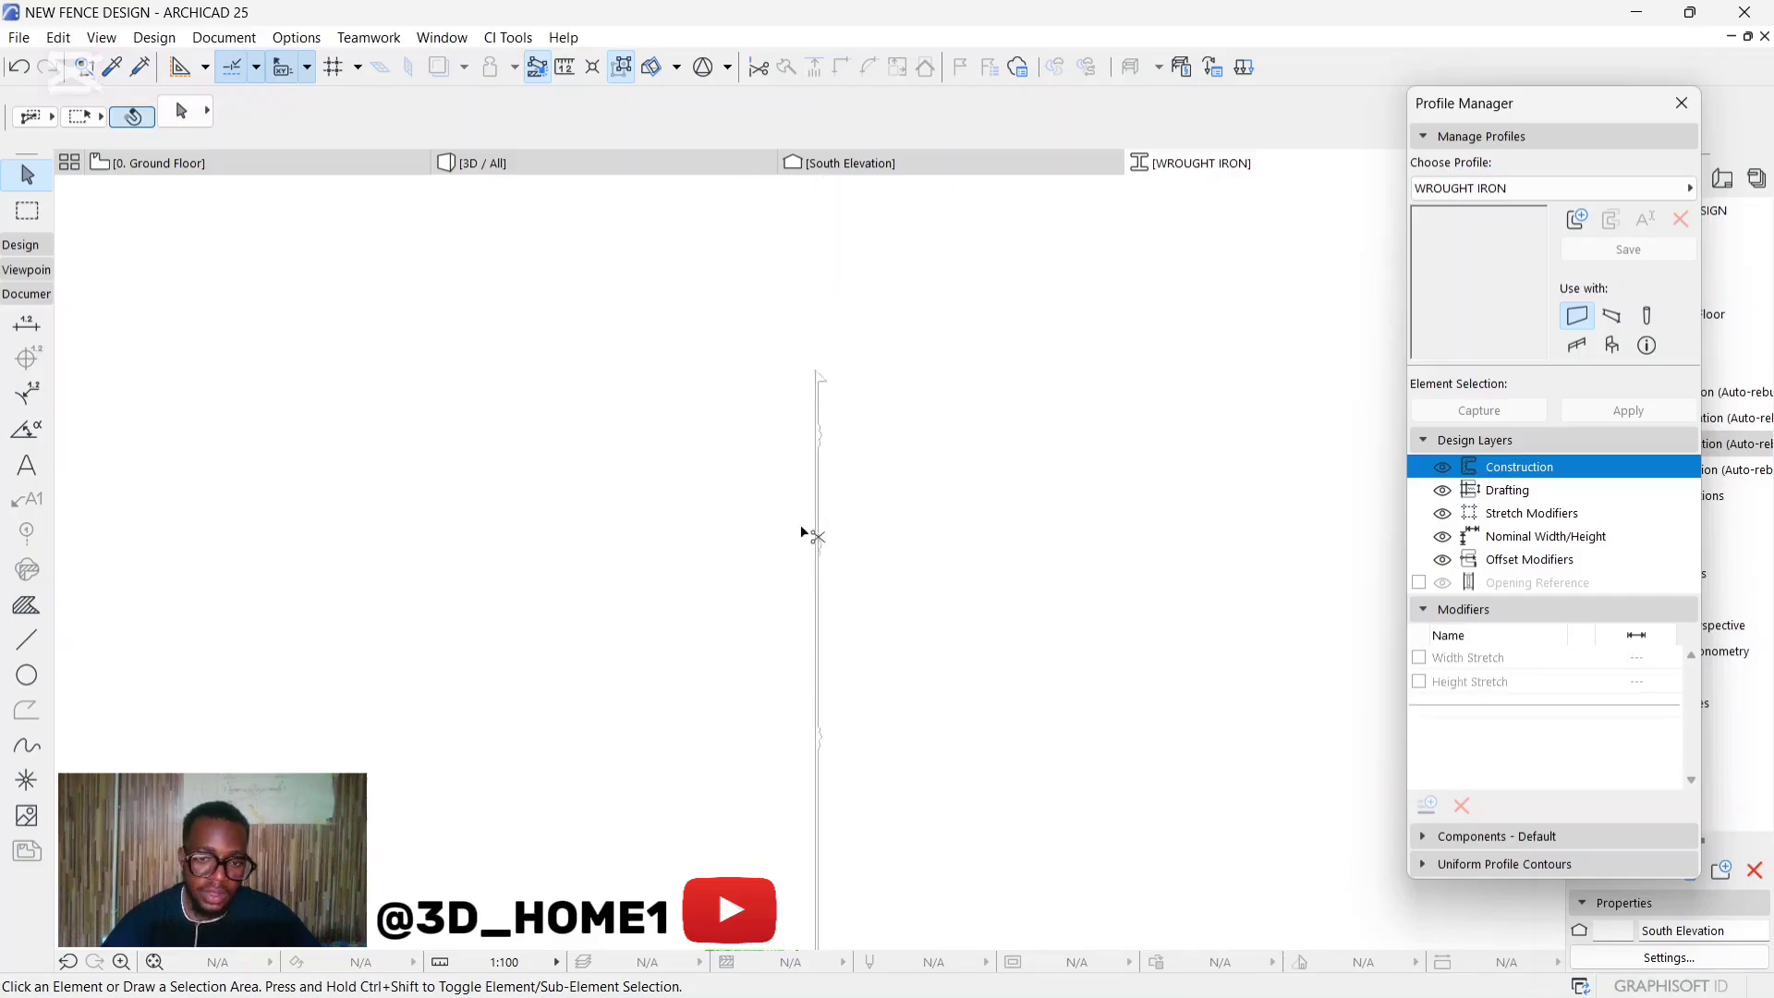
{"action": "scroll", "coordinate": [804, 536], "scroll_direction": "up", "scroll_amount": 3}
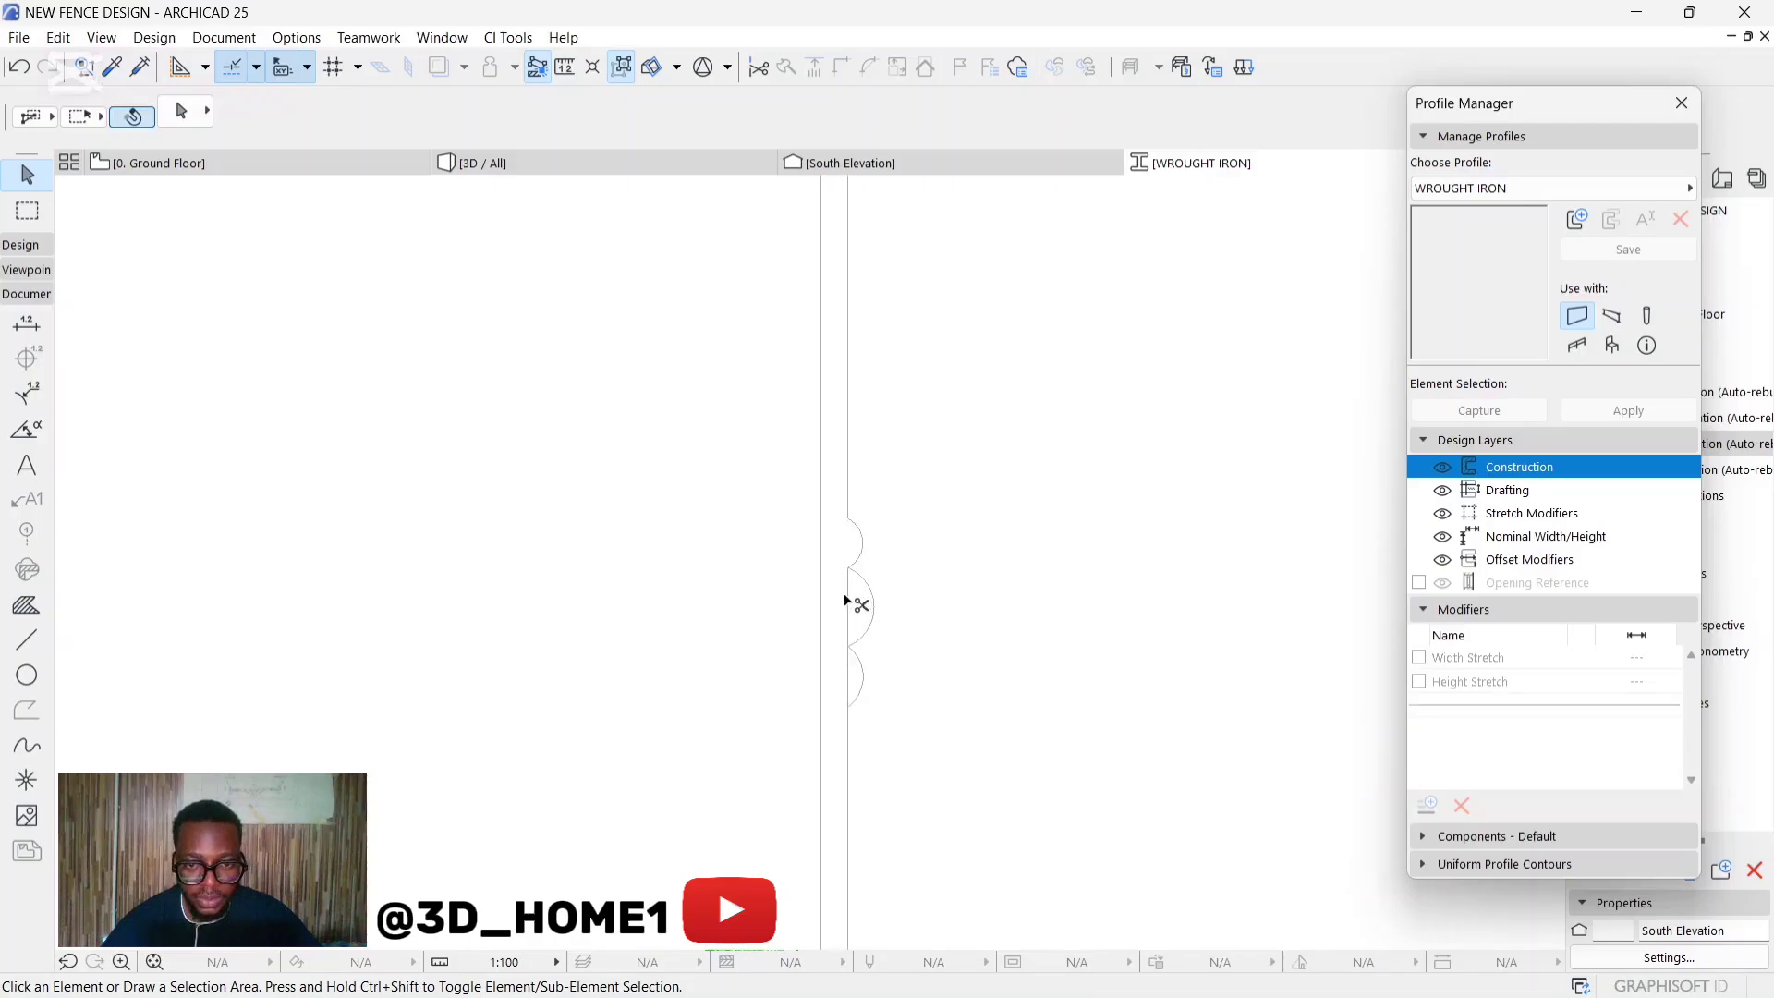
{"action": "scroll", "coordinate": [851, 659], "scroll_direction": "down", "scroll_amount": 3}
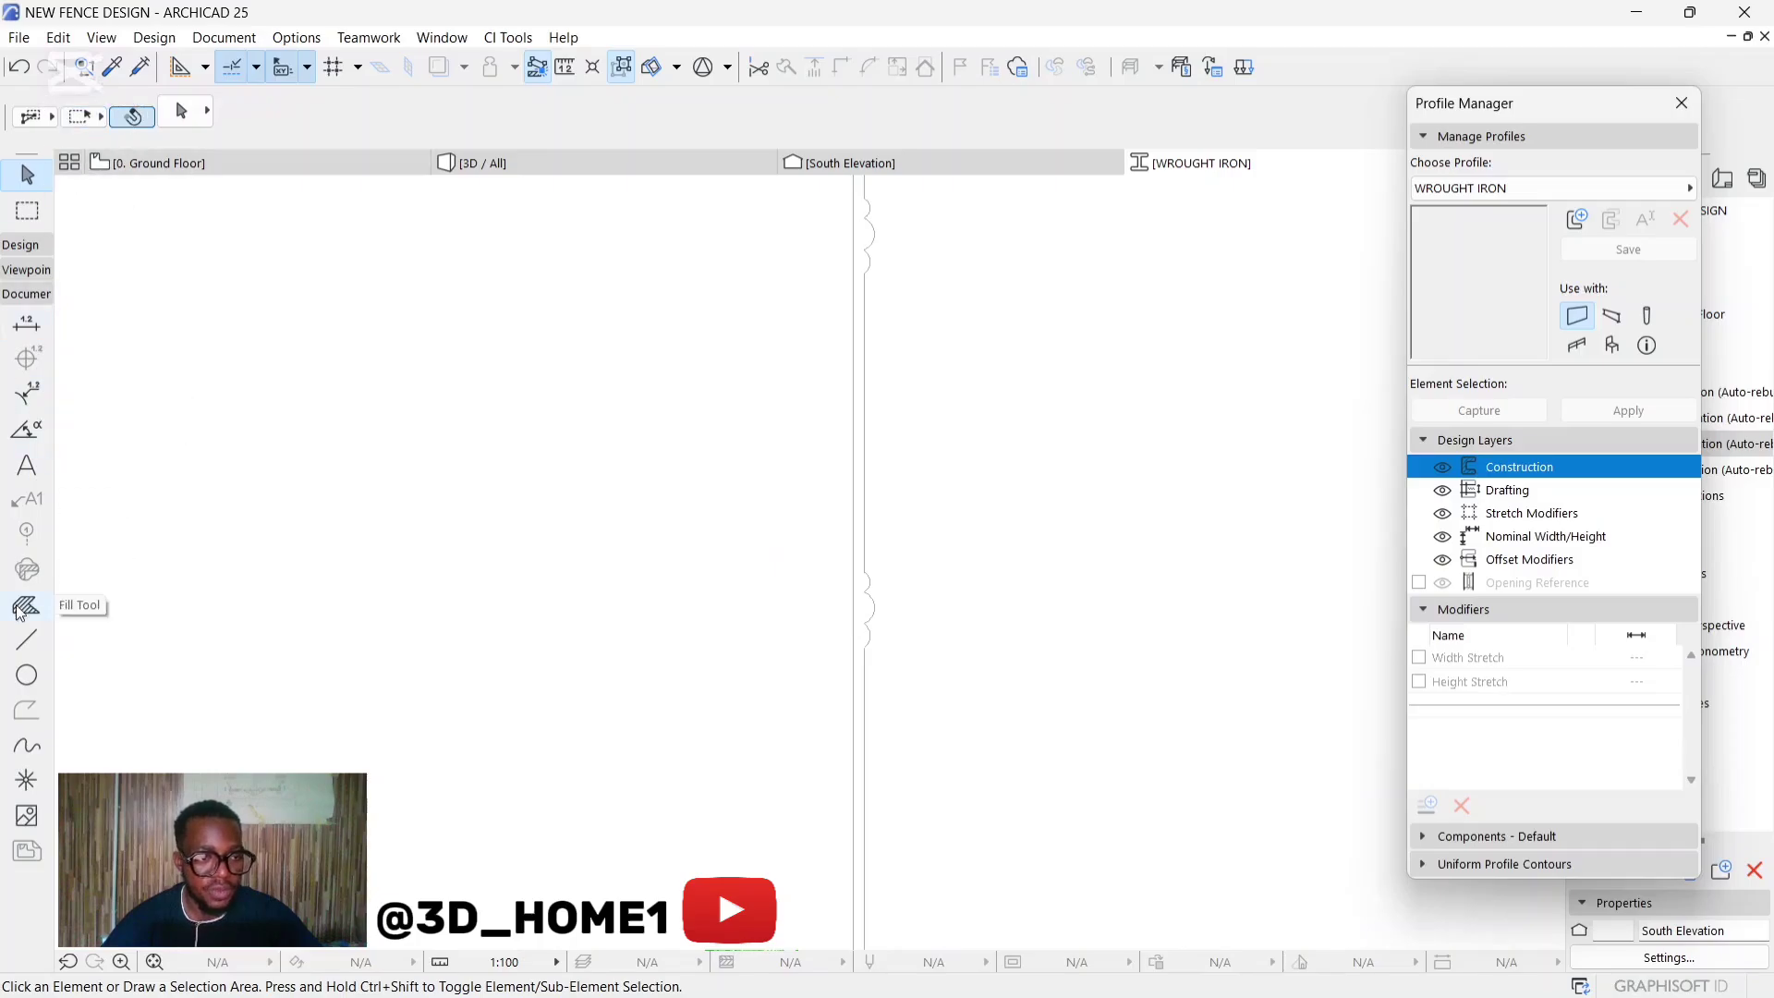
Draw a small rectangle about 3 wide on the shaft's right edge below the second arc group and trim away its shared side.
{"action": "left_click", "coordinate": [37, 642]}
{"action": "scroll", "coordinate": [911, 495], "scroll_direction": "down", "scroll_amount": 1}
{"action": "middle_click_drag", "start_coordinate": [847, 780], "coordinate": [859, 684]}
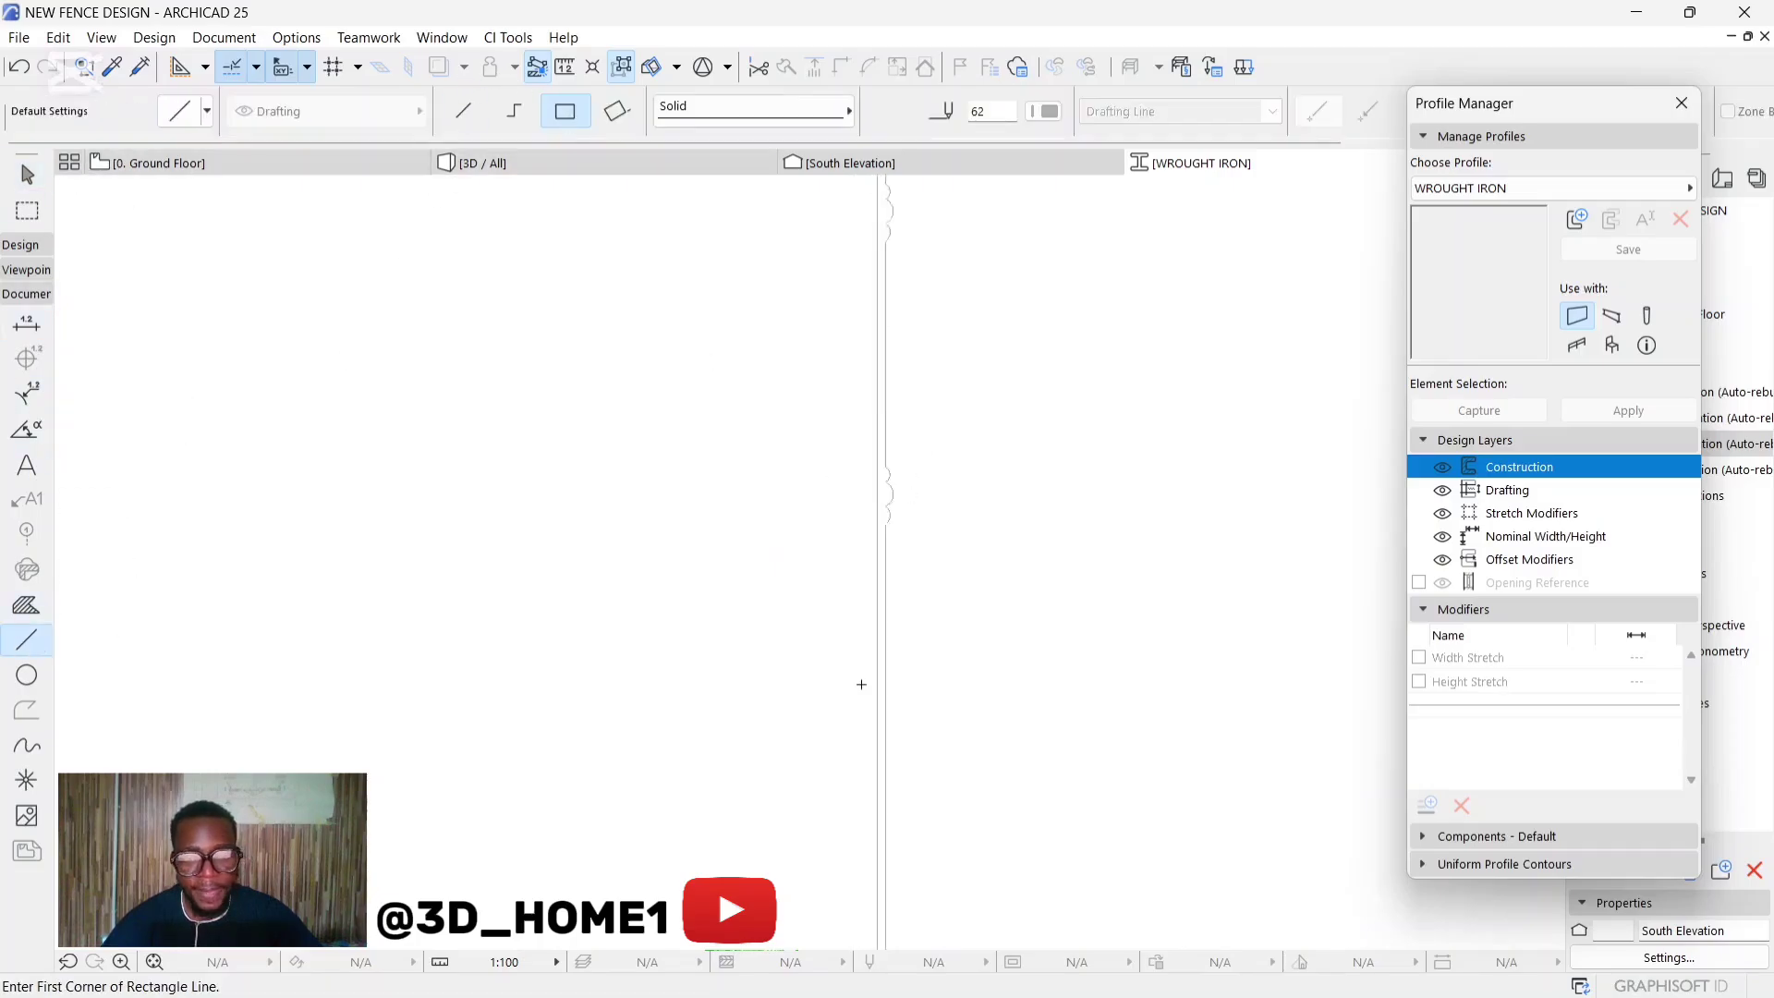
{"action": "scroll", "coordinate": [859, 685], "scroll_direction": "up", "scroll_amount": 2}
{"action": "left_click", "coordinate": [898, 584]}
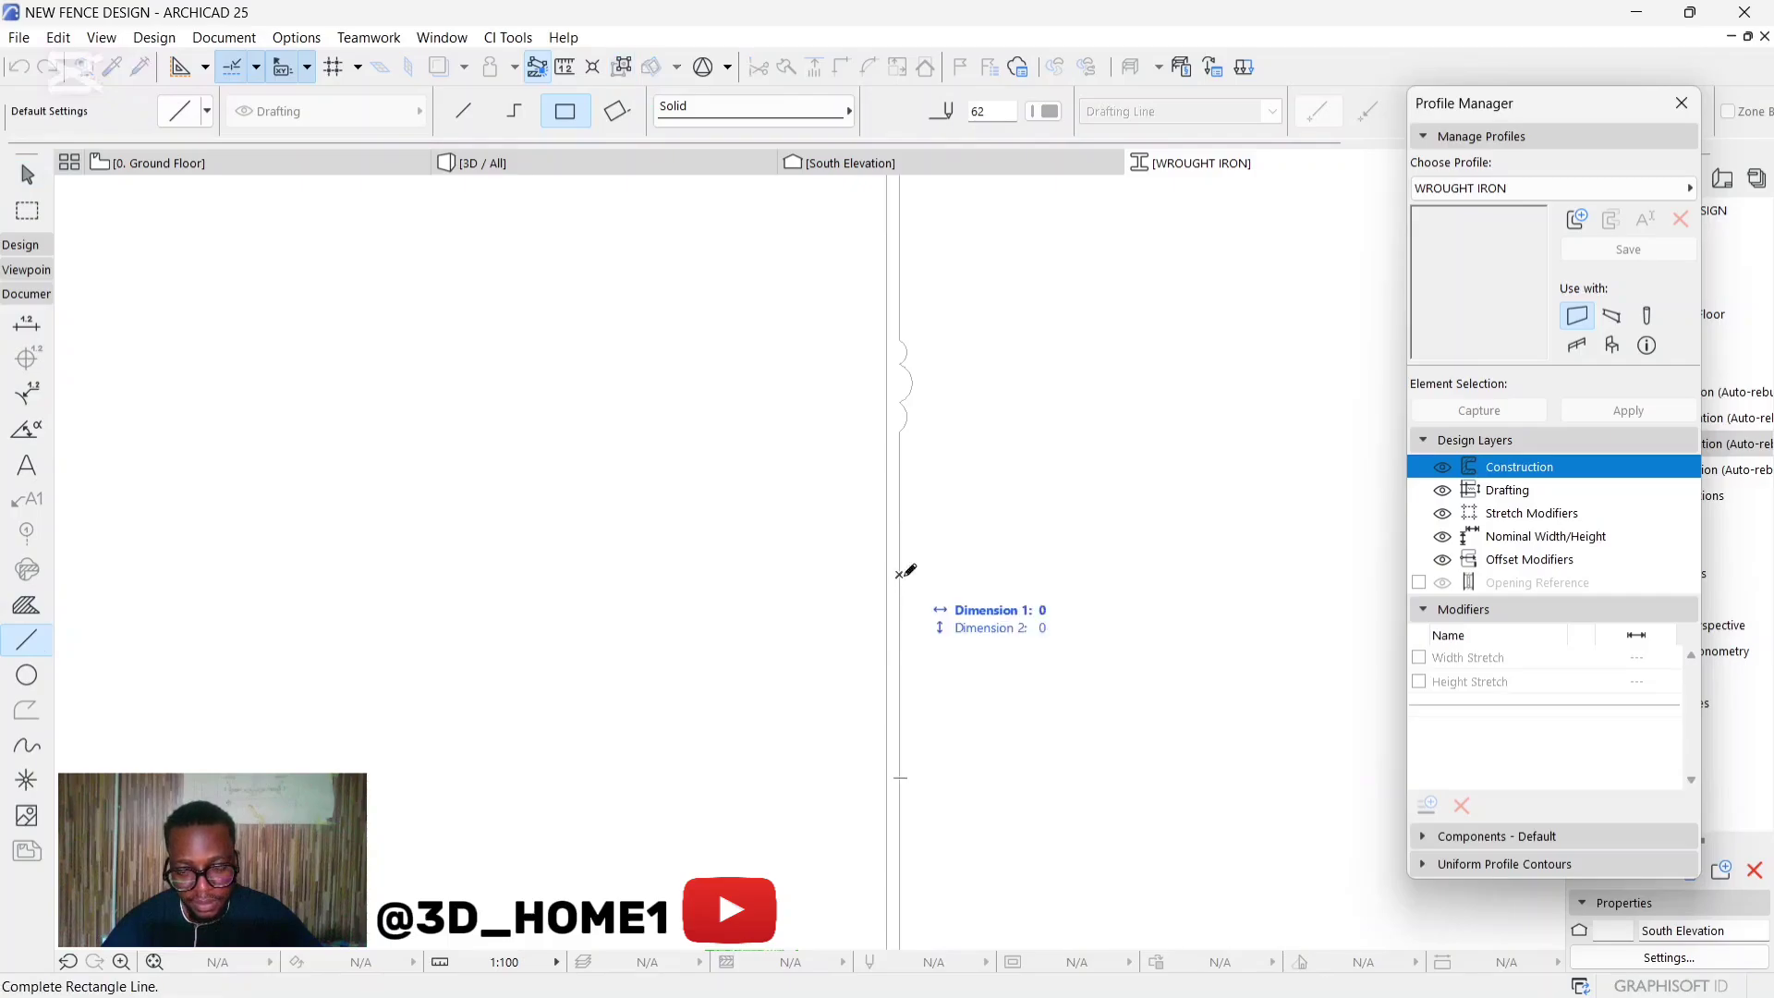
{"action": "scroll", "coordinate": [916, 611], "scroll_direction": "up", "scroll_amount": 2}
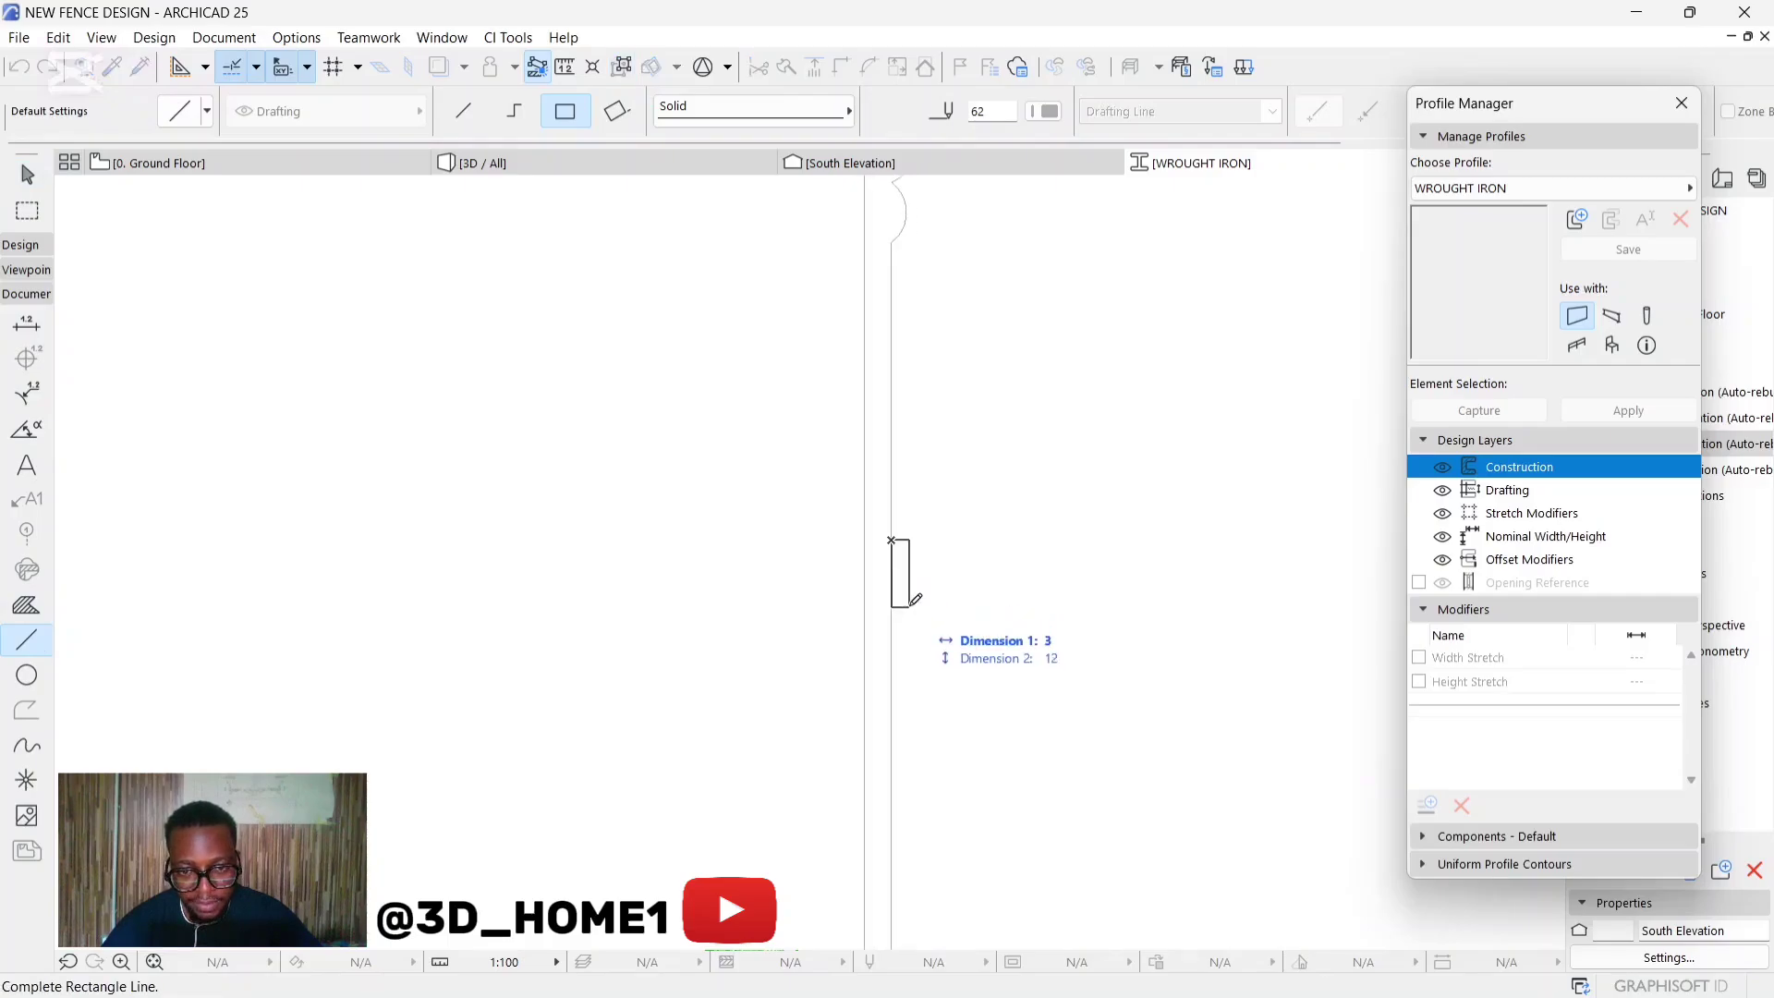
{"action": "left_click", "coordinate": [911, 576]}
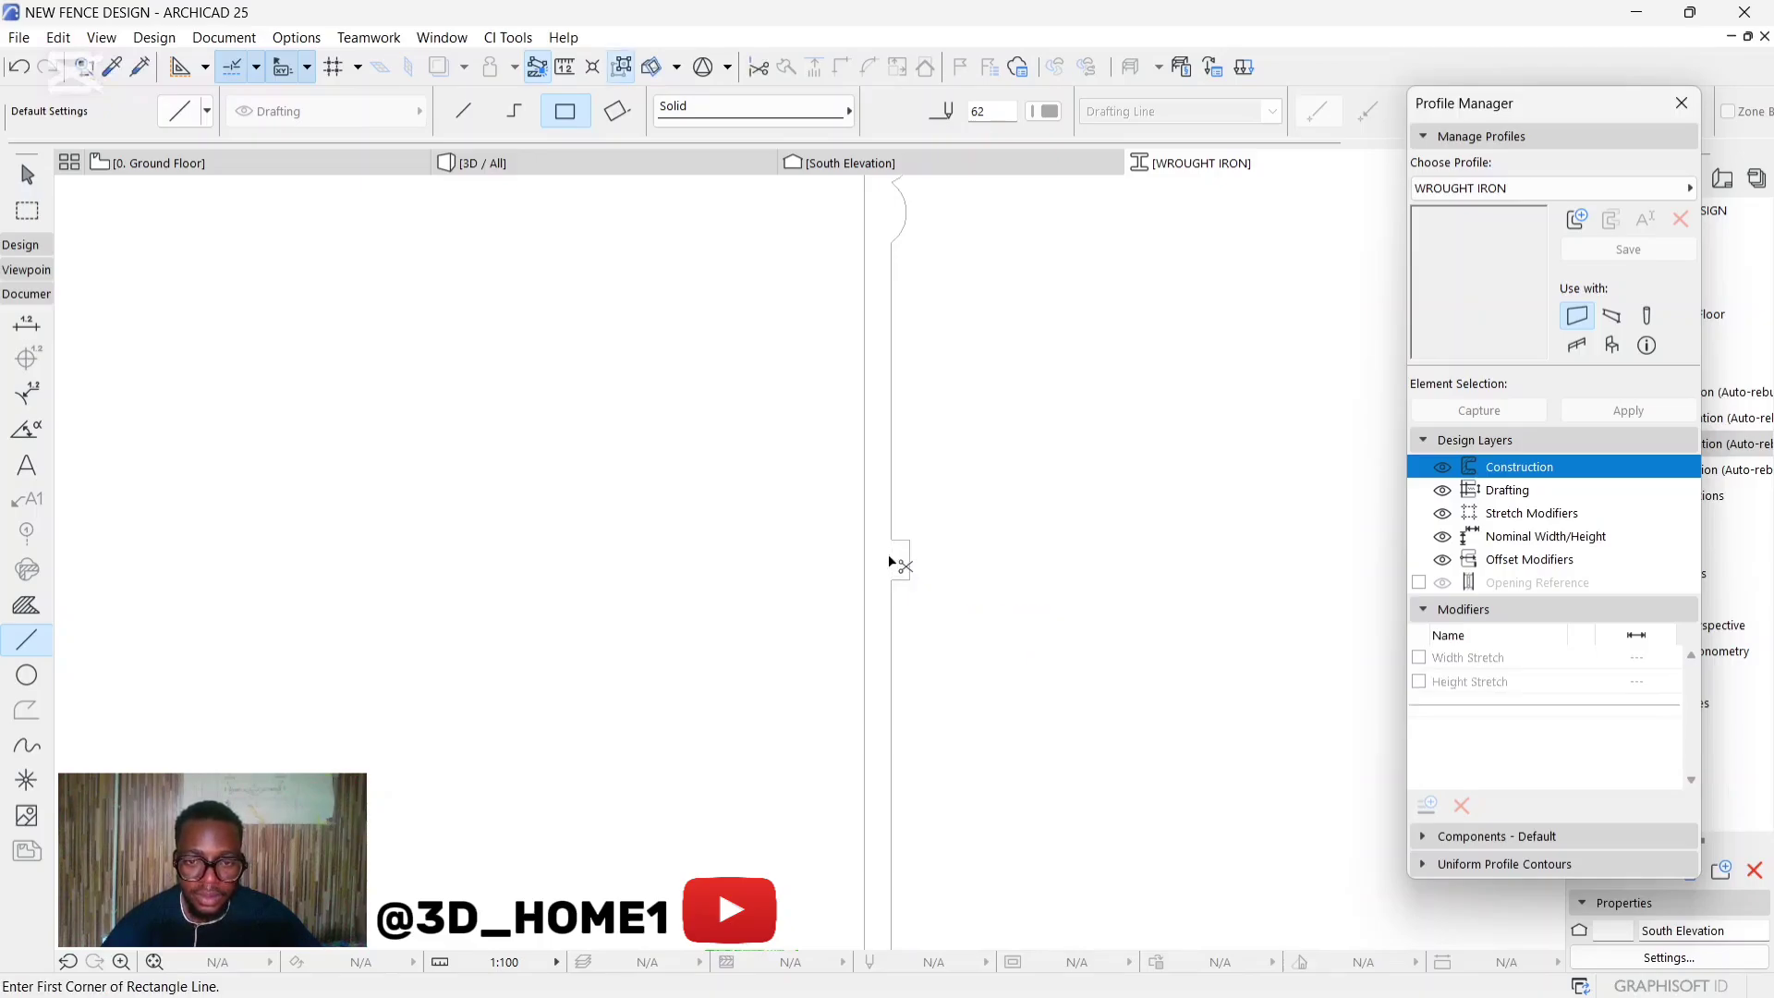
Draw a second, smaller rectangle on the shaft's right edge just below the first one and trim away its shared side.
{"action": "scroll", "coordinate": [896, 573], "scroll_direction": "down", "scroll_amount": 2}
{"action": "scroll", "coordinate": [891, 571], "scroll_direction": "up", "scroll_amount": 3}
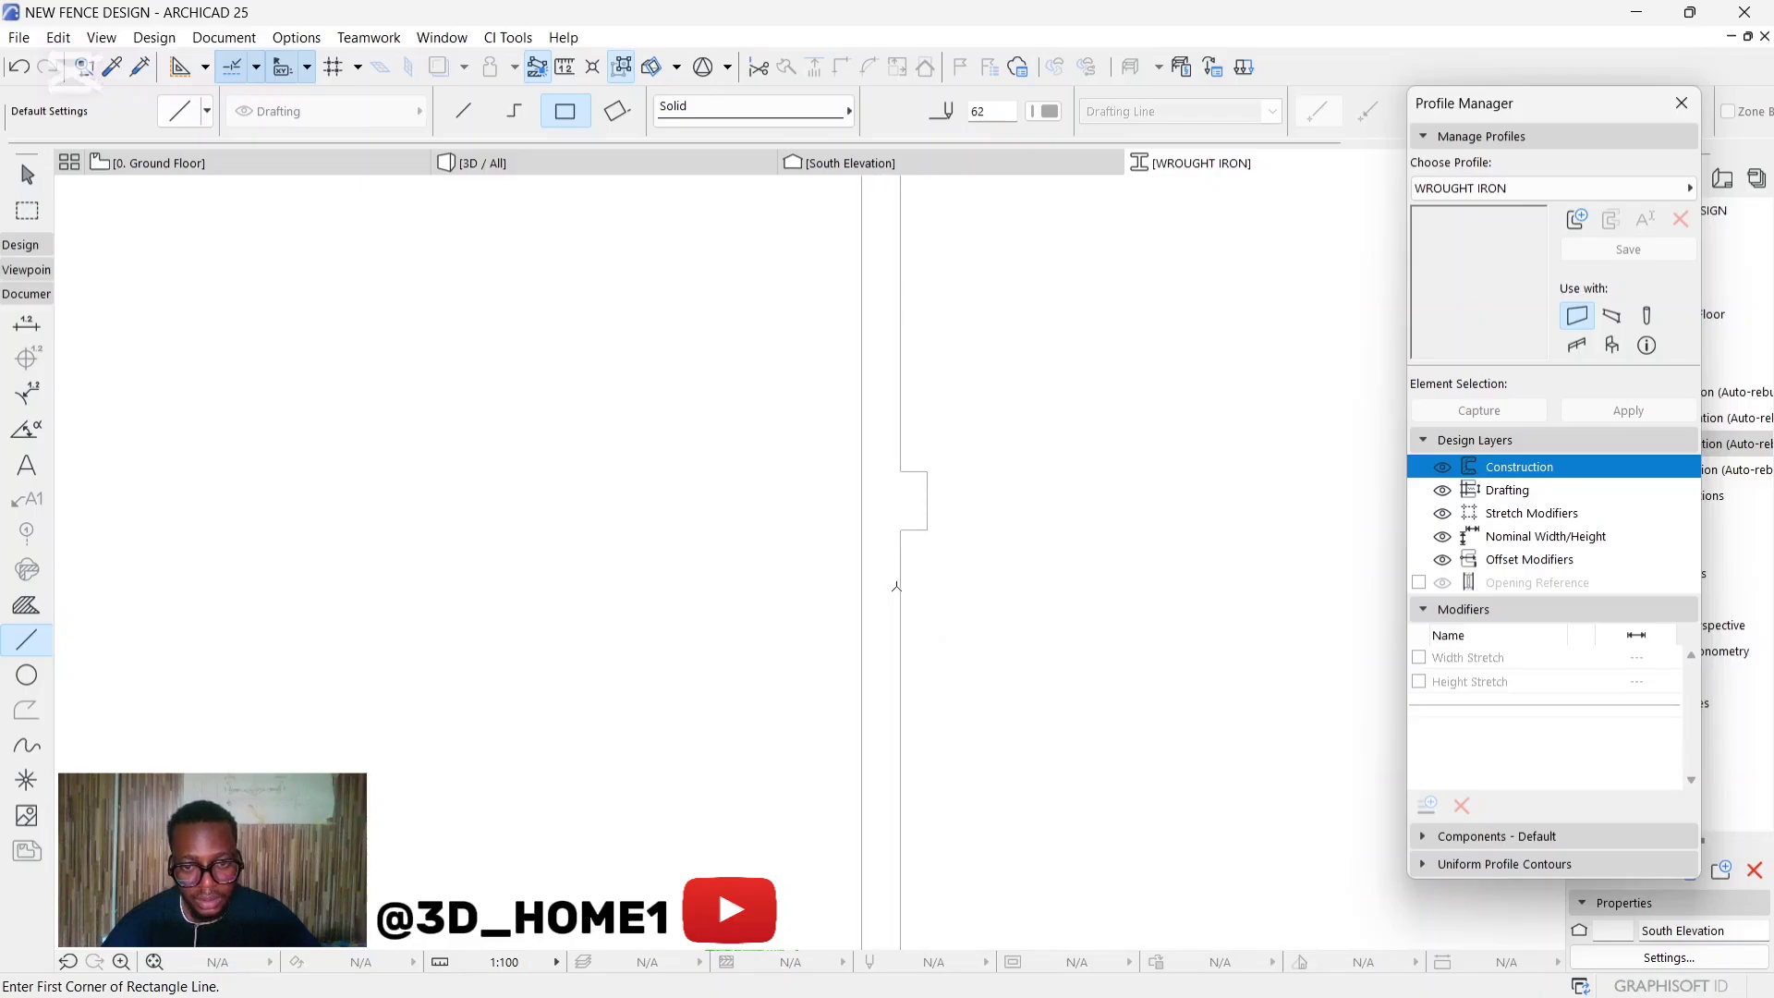
{"action": "left_click", "coordinate": [901, 591]}
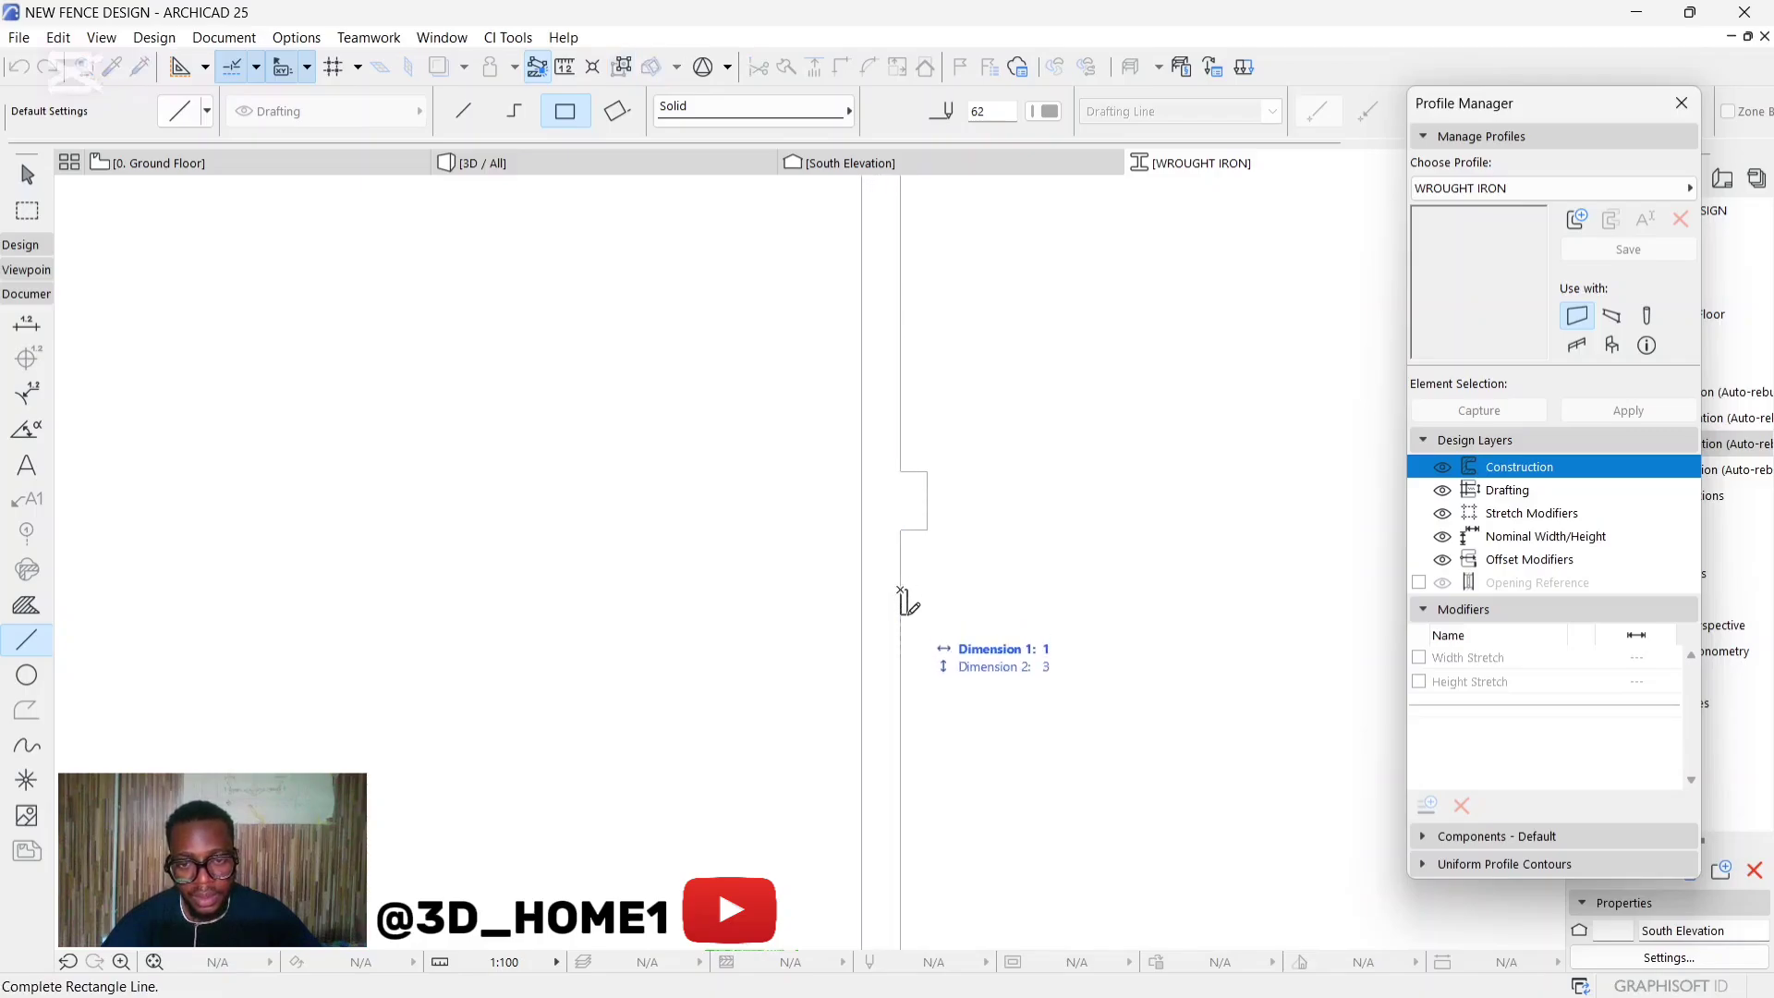
{"action": "left_click", "coordinate": [915, 628]}
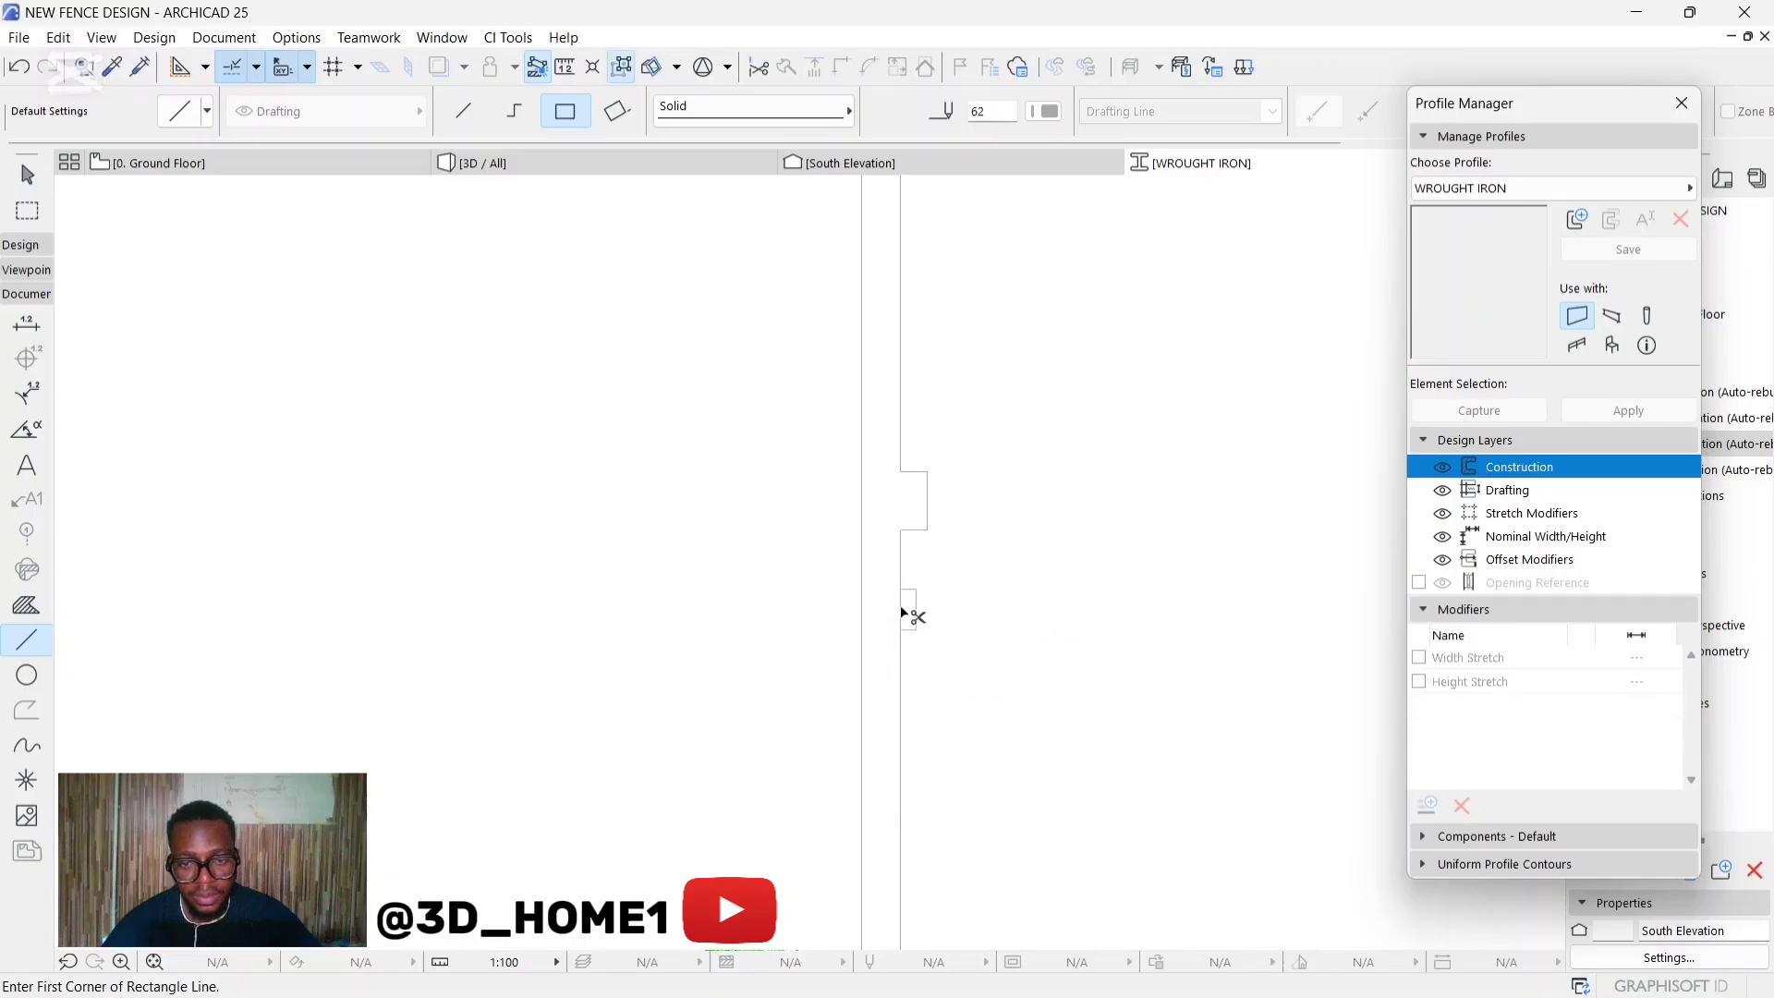
{"action": "scroll", "coordinate": [903, 617], "scroll_direction": "down", "scroll_amount": 5}
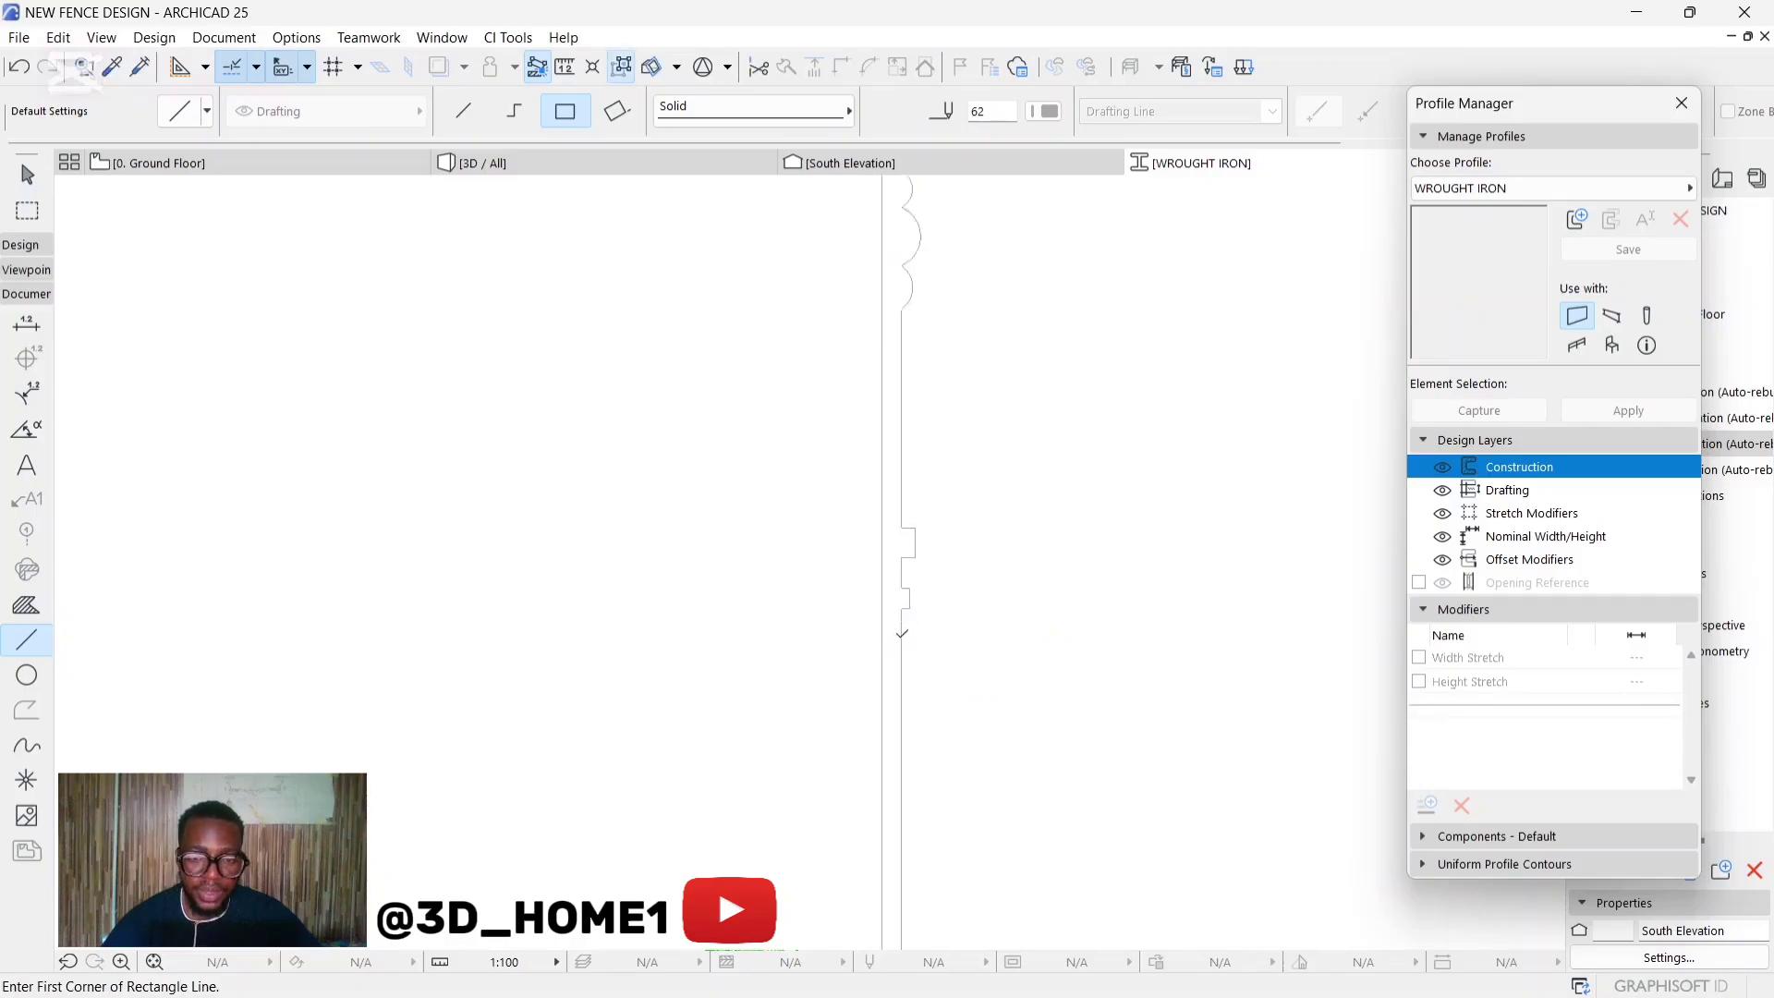
Draw a third, larger rectangle on the shaft's right edge below the small one and trim away its shared side.
{"action": "scroll", "coordinate": [926, 568], "scroll_direction": "down", "scroll_amount": 2}
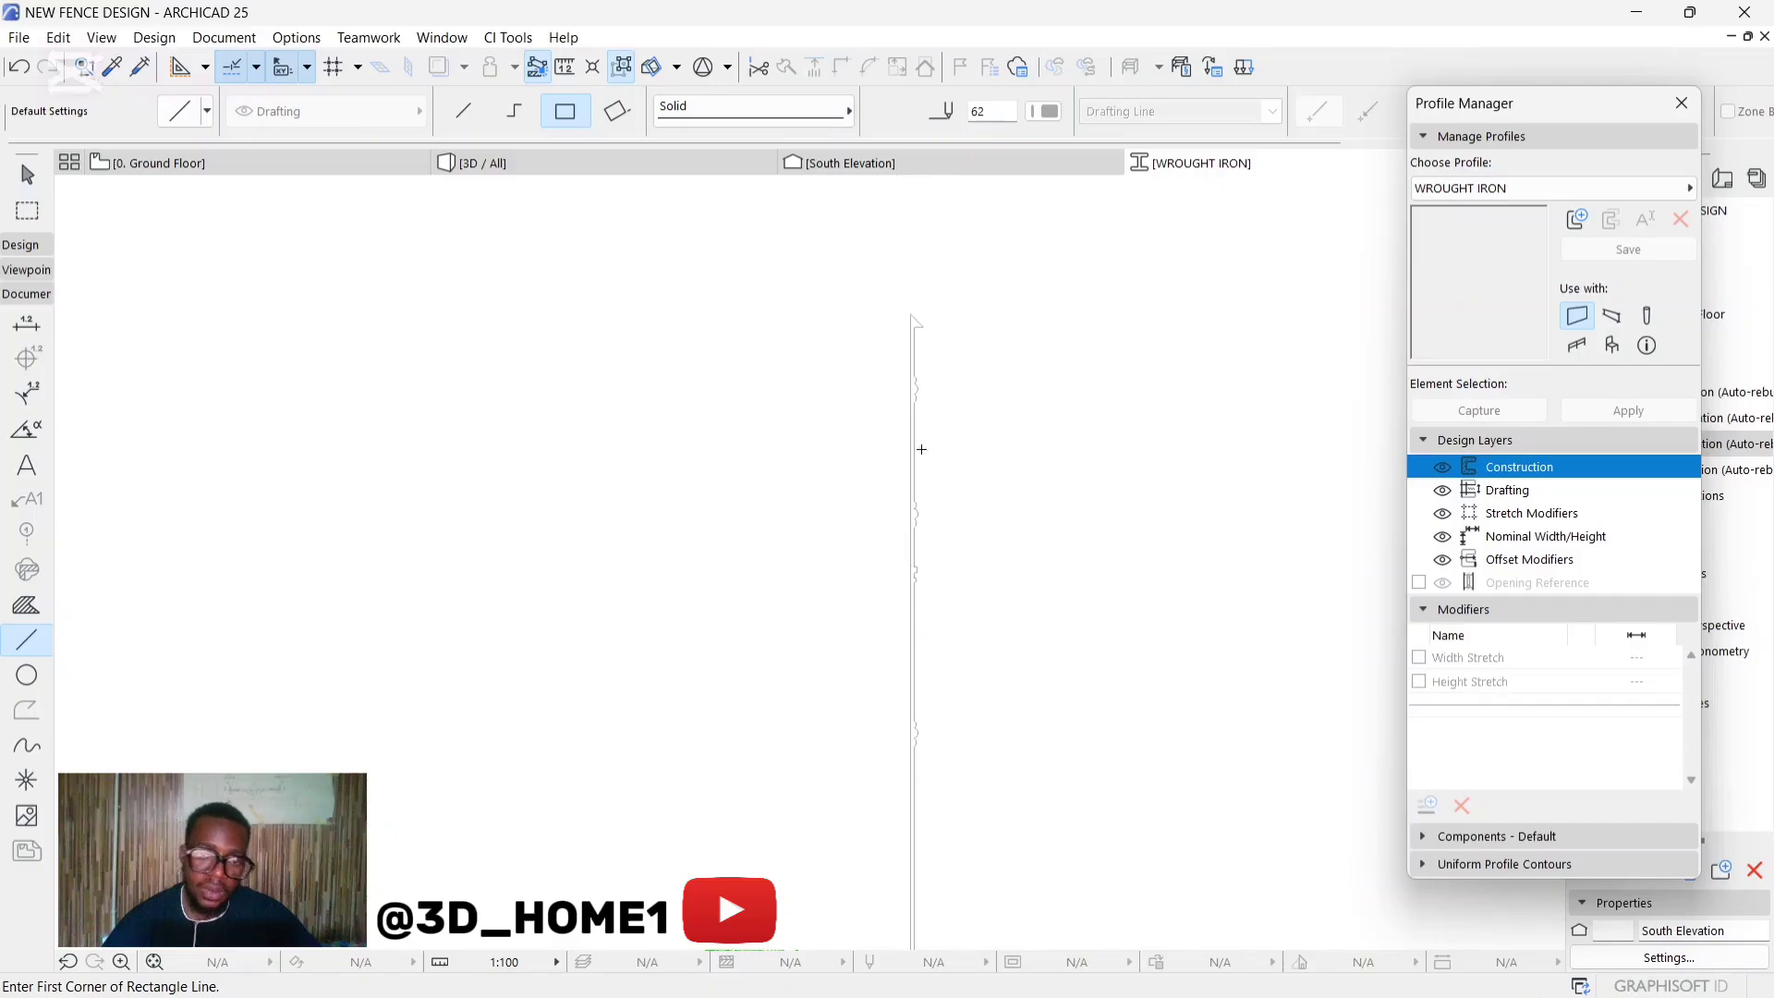
{"action": "scroll", "coordinate": [919, 591], "scroll_direction": "up", "scroll_amount": 5}
{"action": "scroll", "coordinate": [910, 619], "scroll_direction": "down", "scroll_amount": 2}
{"action": "scroll", "coordinate": [924, 555], "scroll_direction": "up", "scroll_amount": 3}
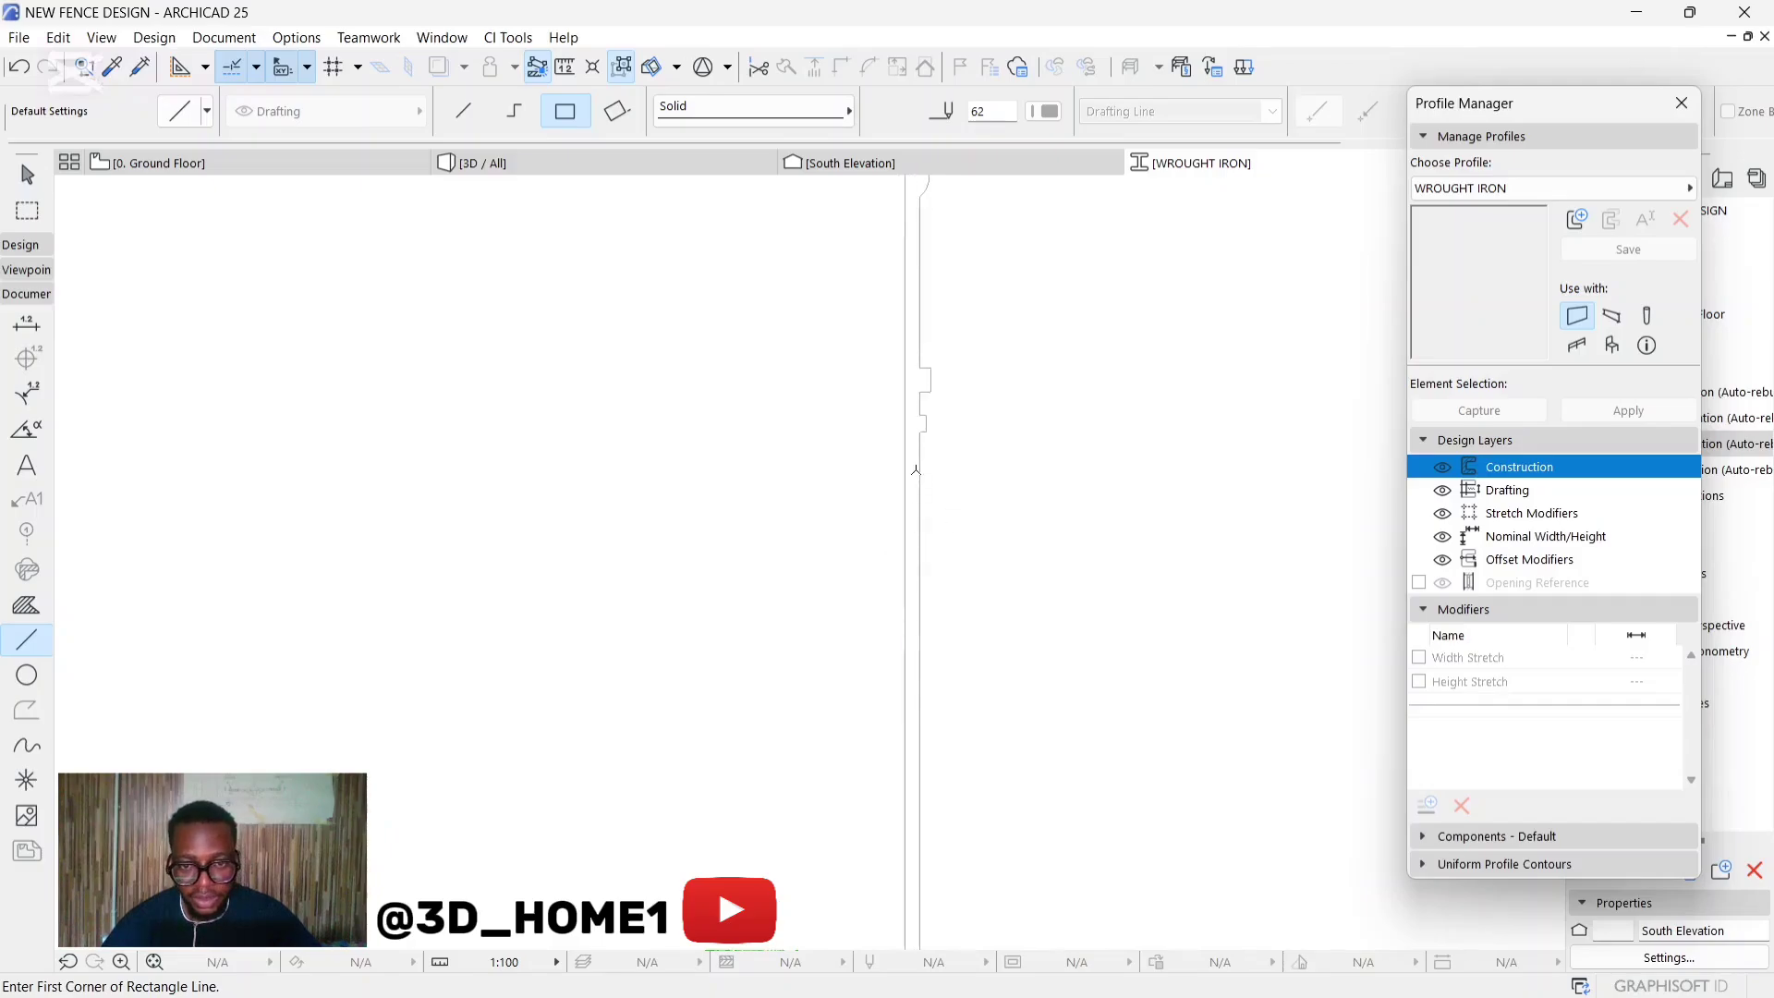
{"action": "scroll", "coordinate": [937, 418], "scroll_direction": "up", "scroll_amount": 1}
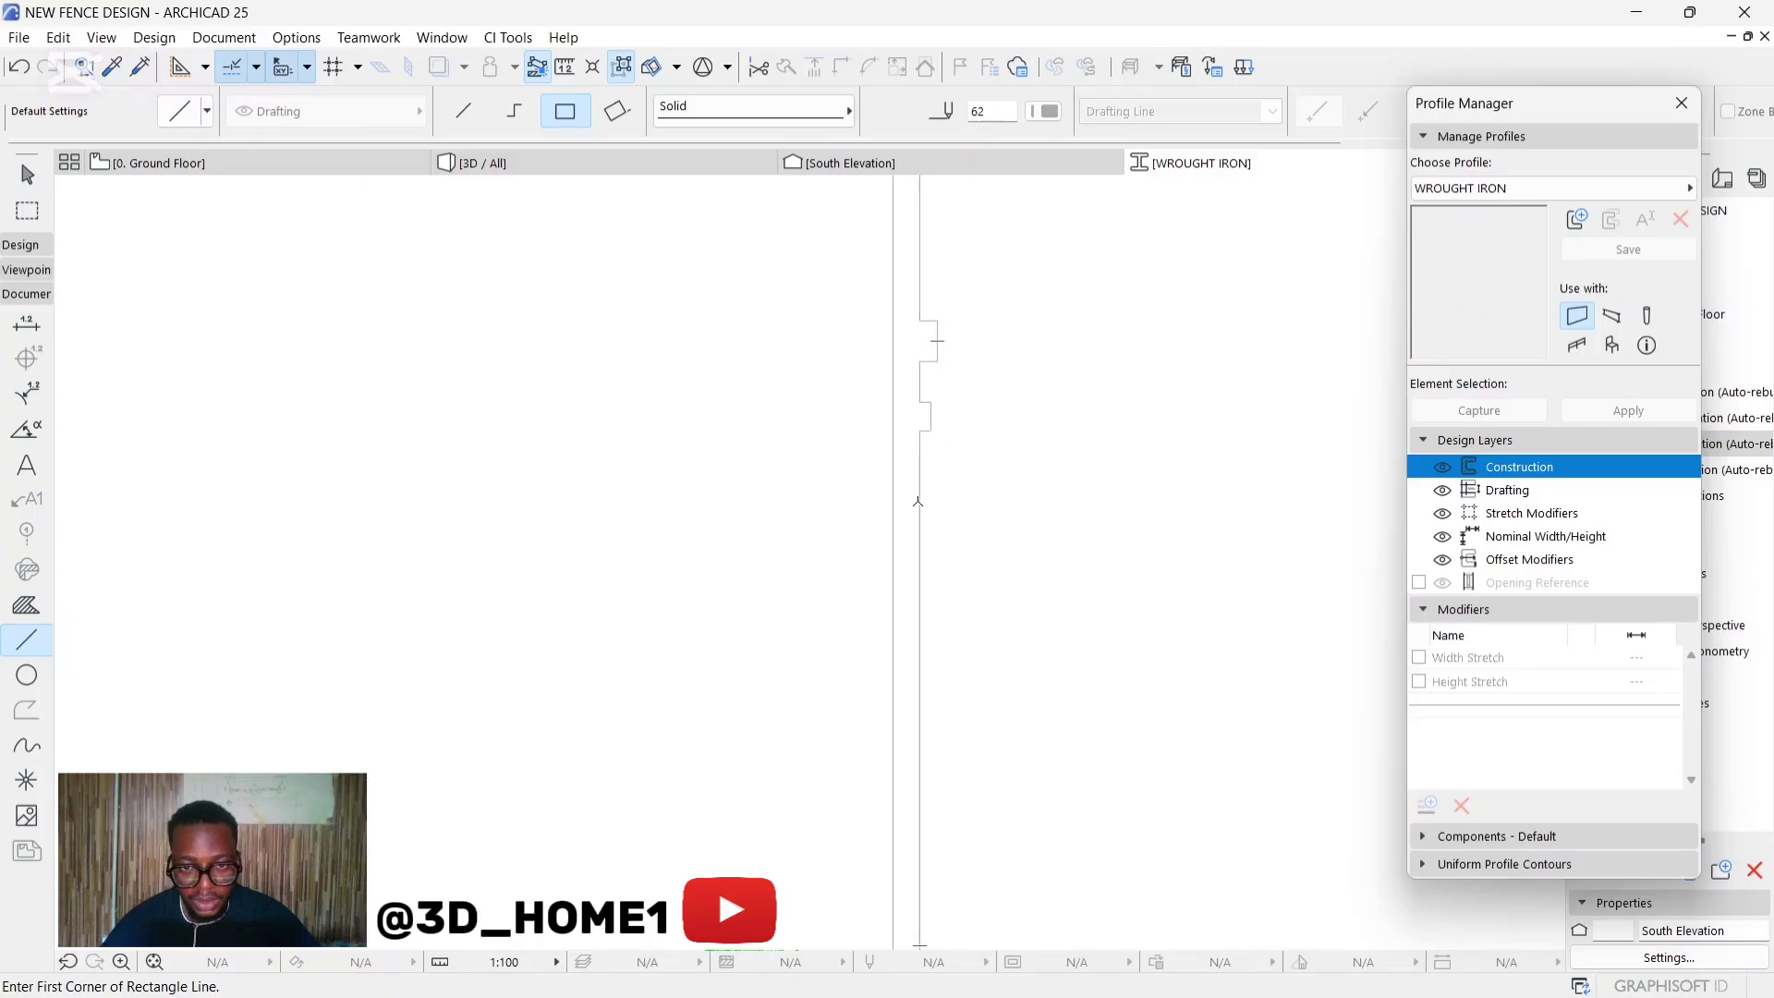
{"action": "left_click", "coordinate": [921, 488]}
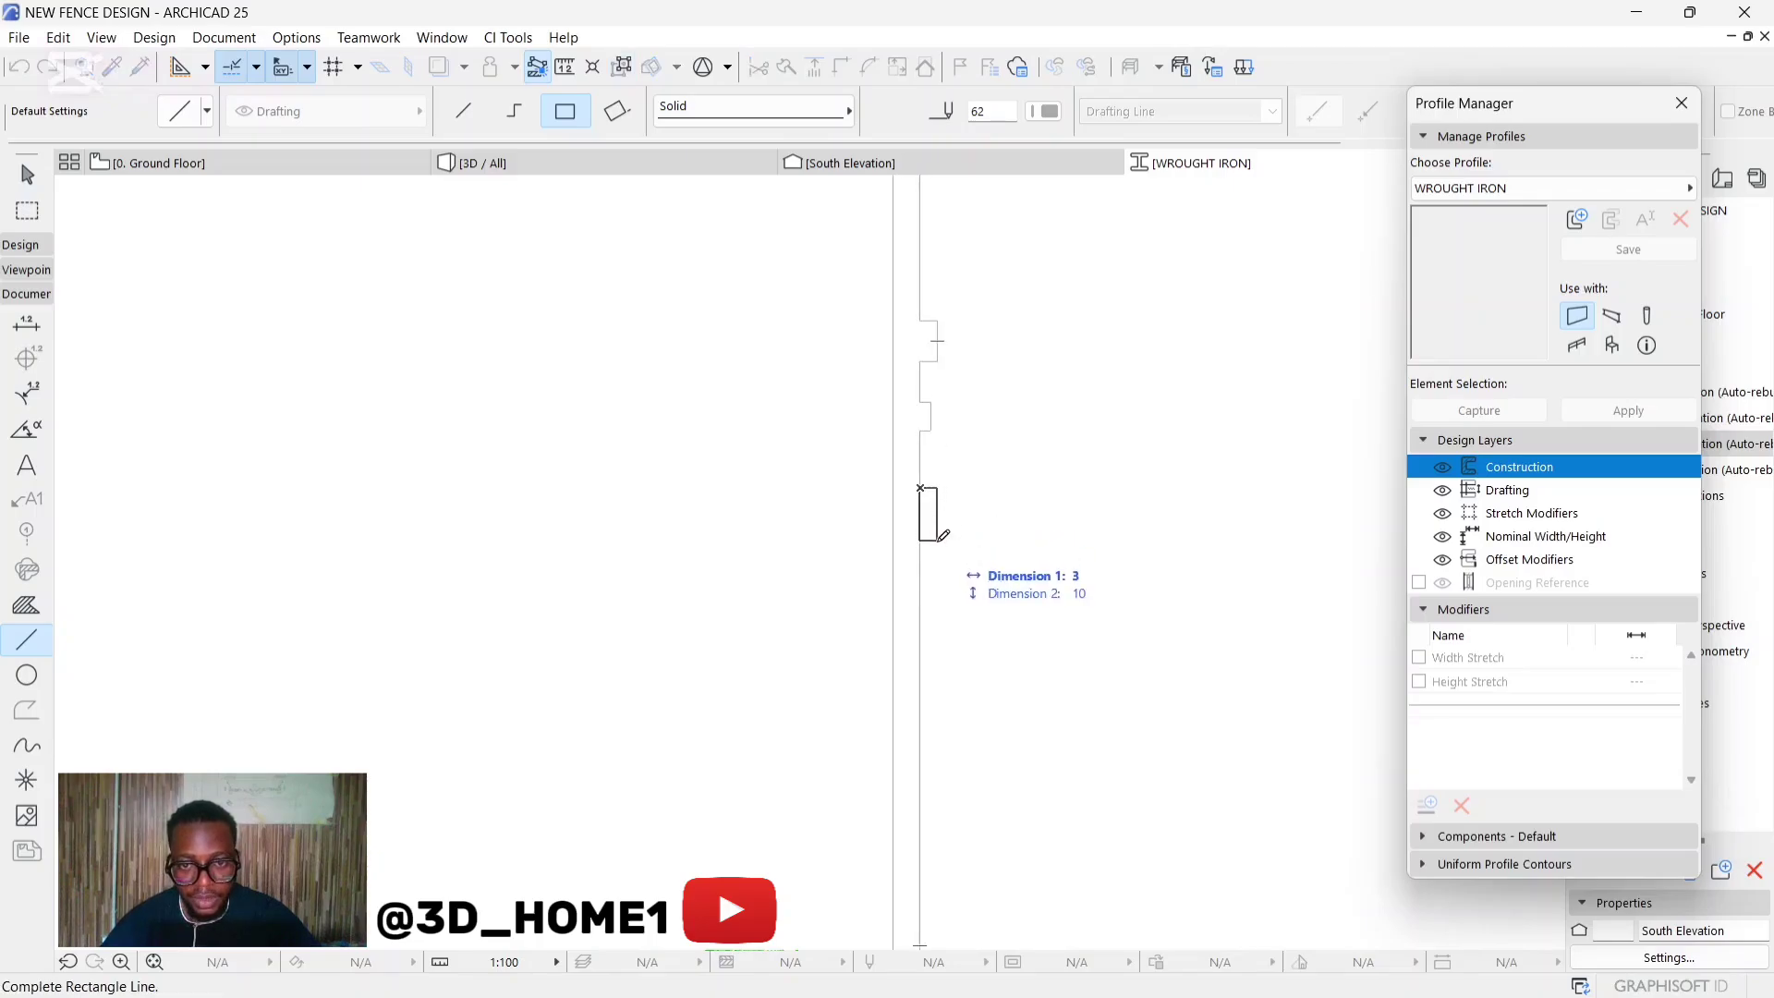
{"action": "left_click", "coordinate": [944, 533]}
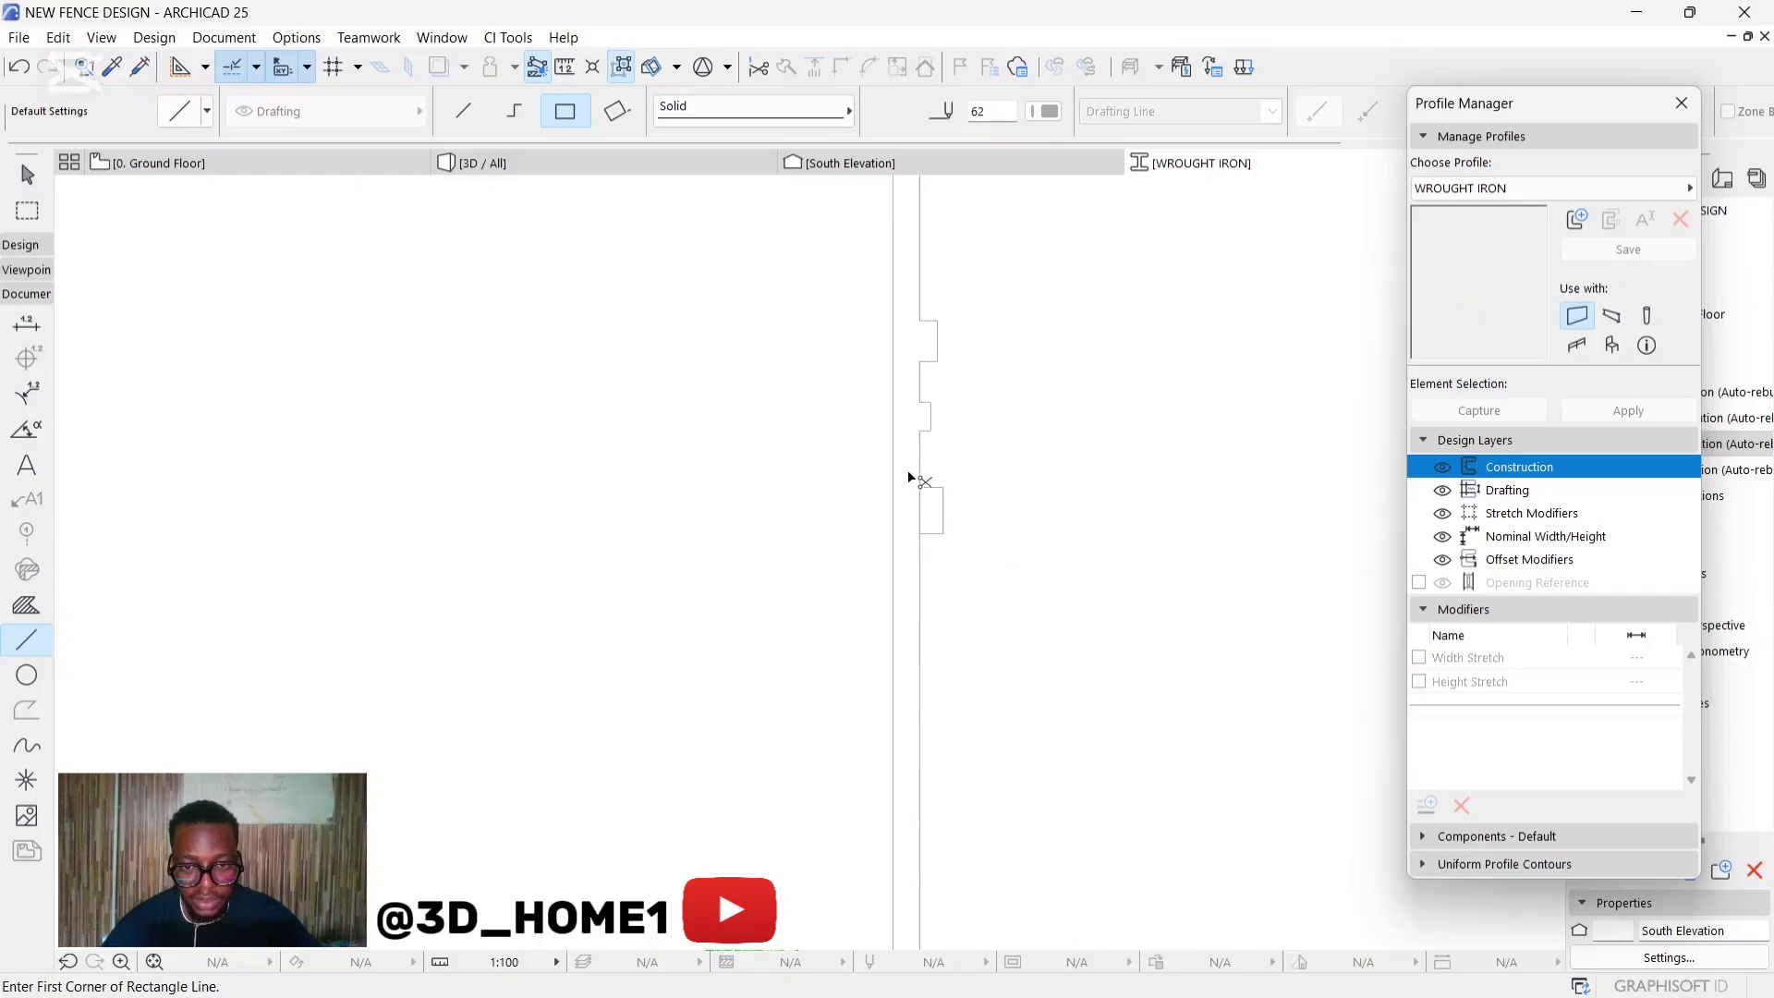
{"action": "scroll", "coordinate": [910, 477], "scroll_direction": "up", "scroll_amount": 1}
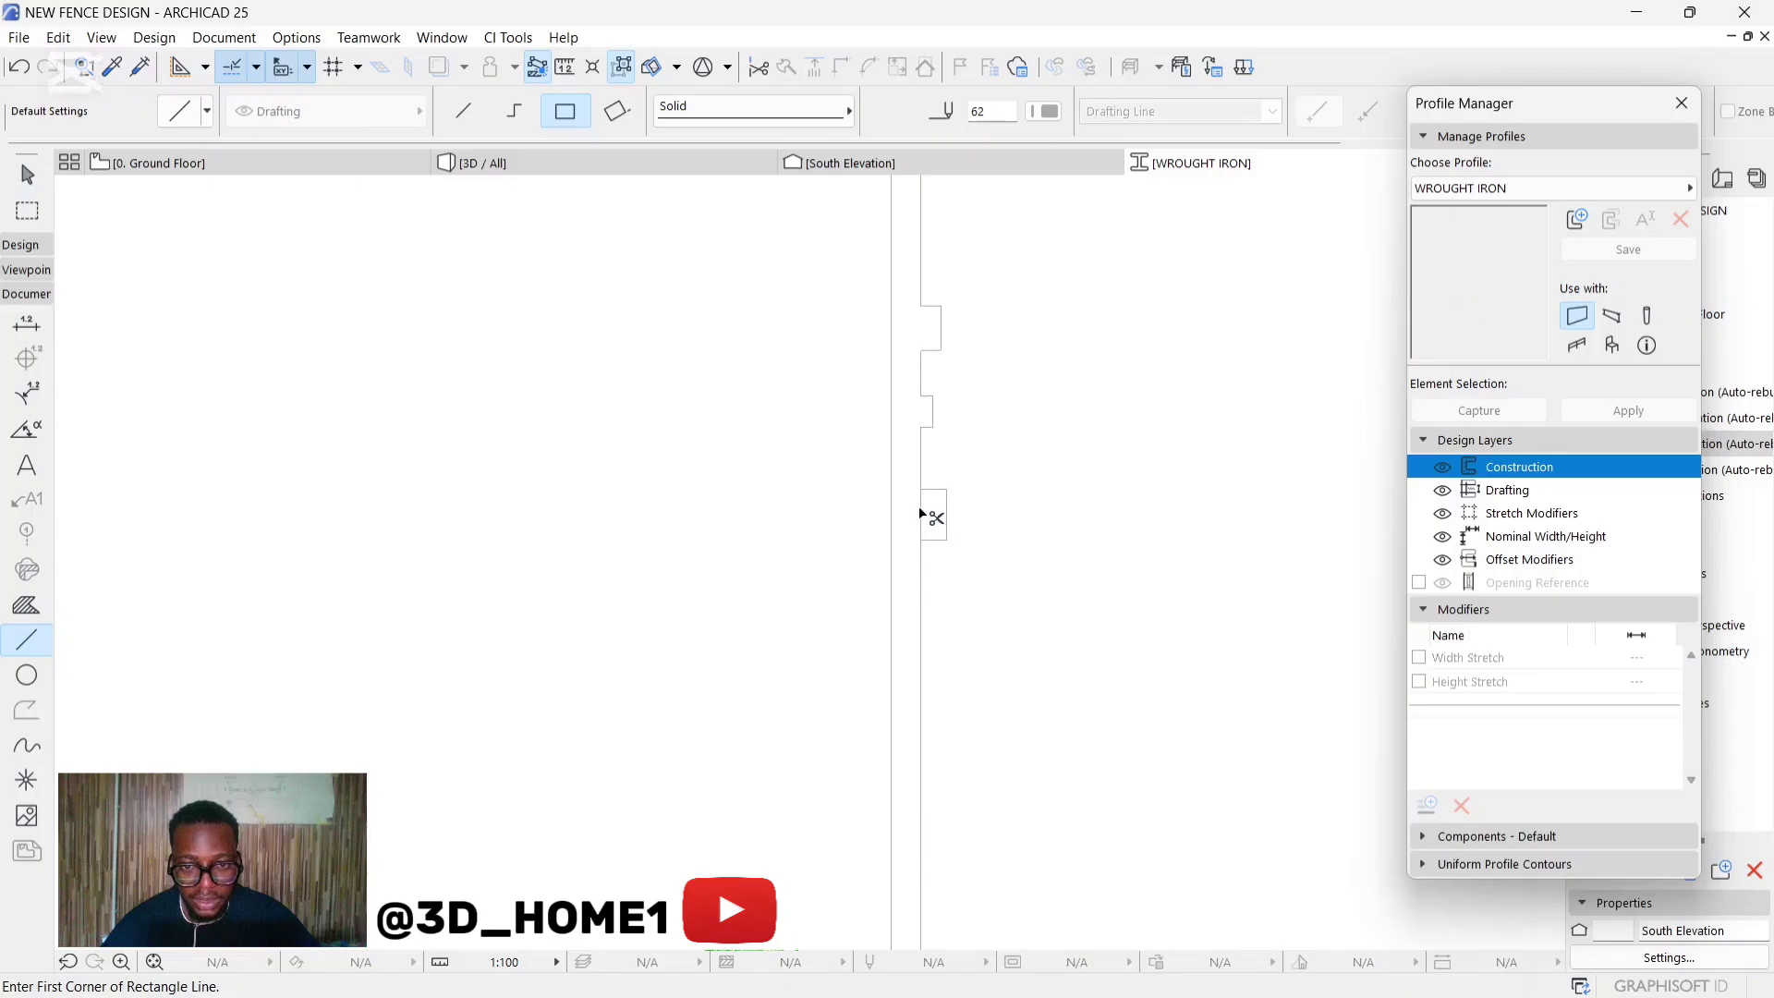
{"action": "scroll", "coordinate": [918, 533], "scroll_direction": "down", "scroll_amount": 5}
{"action": "key", "text": "Escape"}
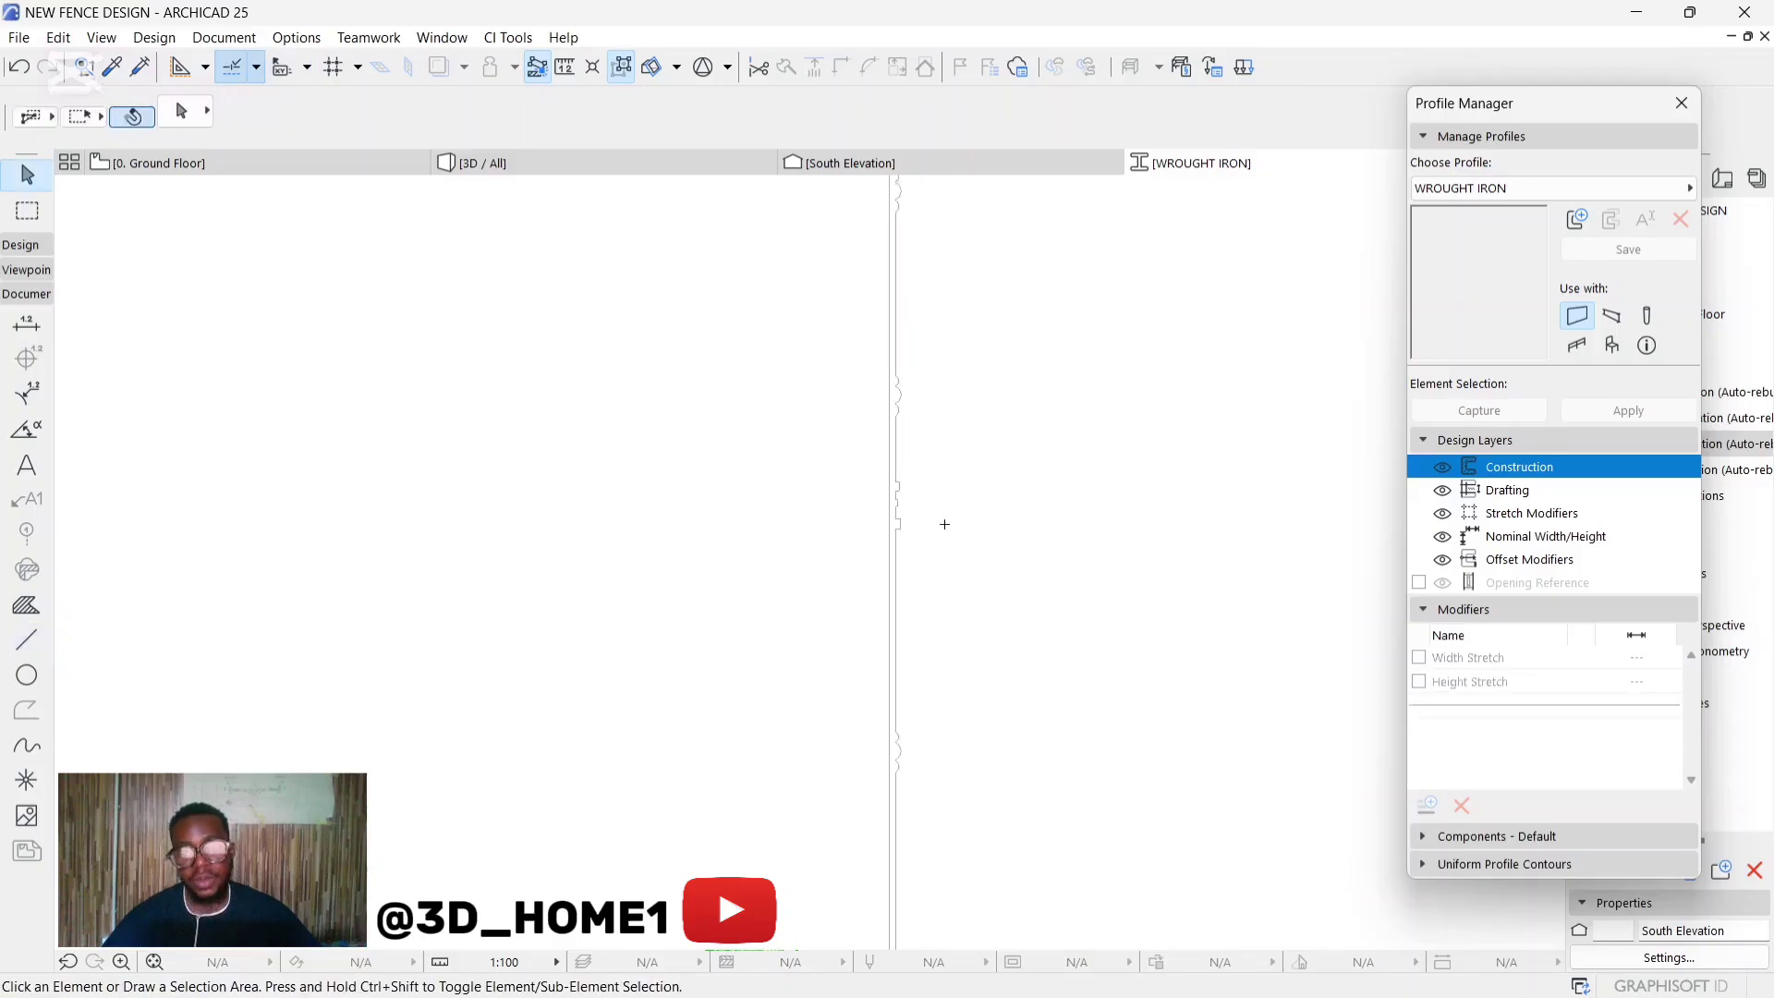
Move the three rectangular notches and the edge segments between them straight down along the shaft's right edge by about 44.
{"action": "scroll", "coordinate": [955, 554], "scroll_direction": "up", "scroll_amount": 3}
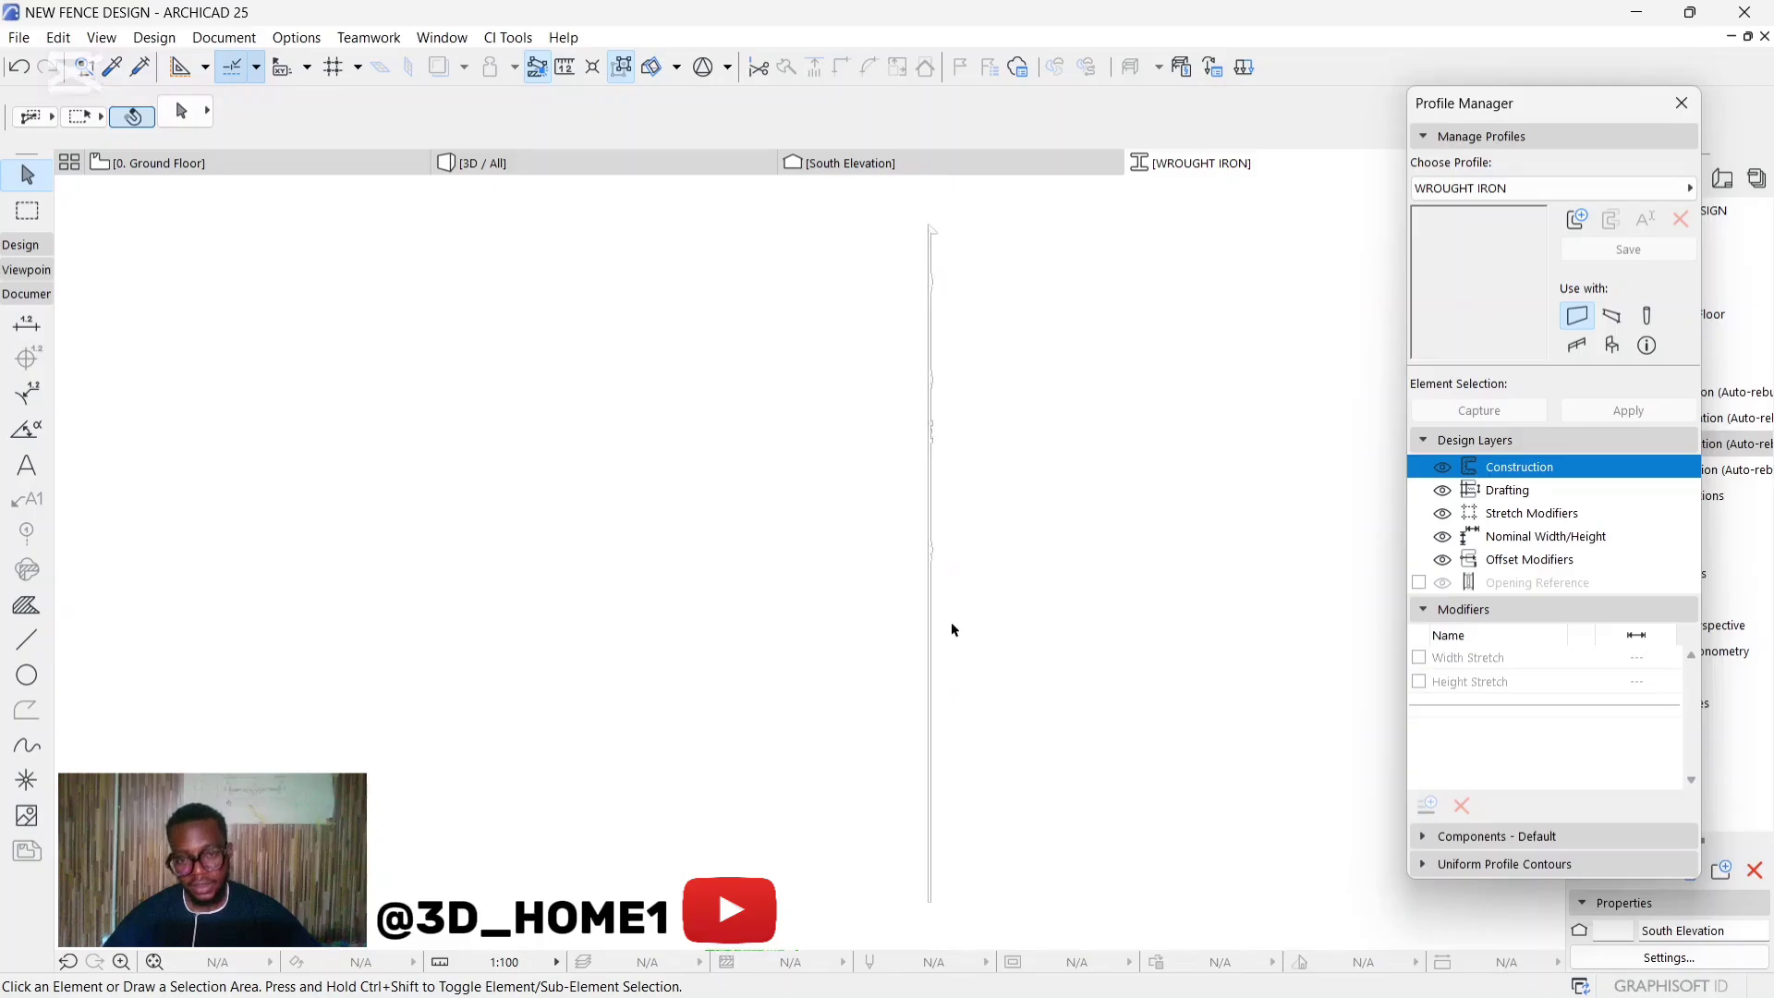
{"action": "scroll", "coordinate": [937, 671], "scroll_direction": "up", "scroll_amount": 1}
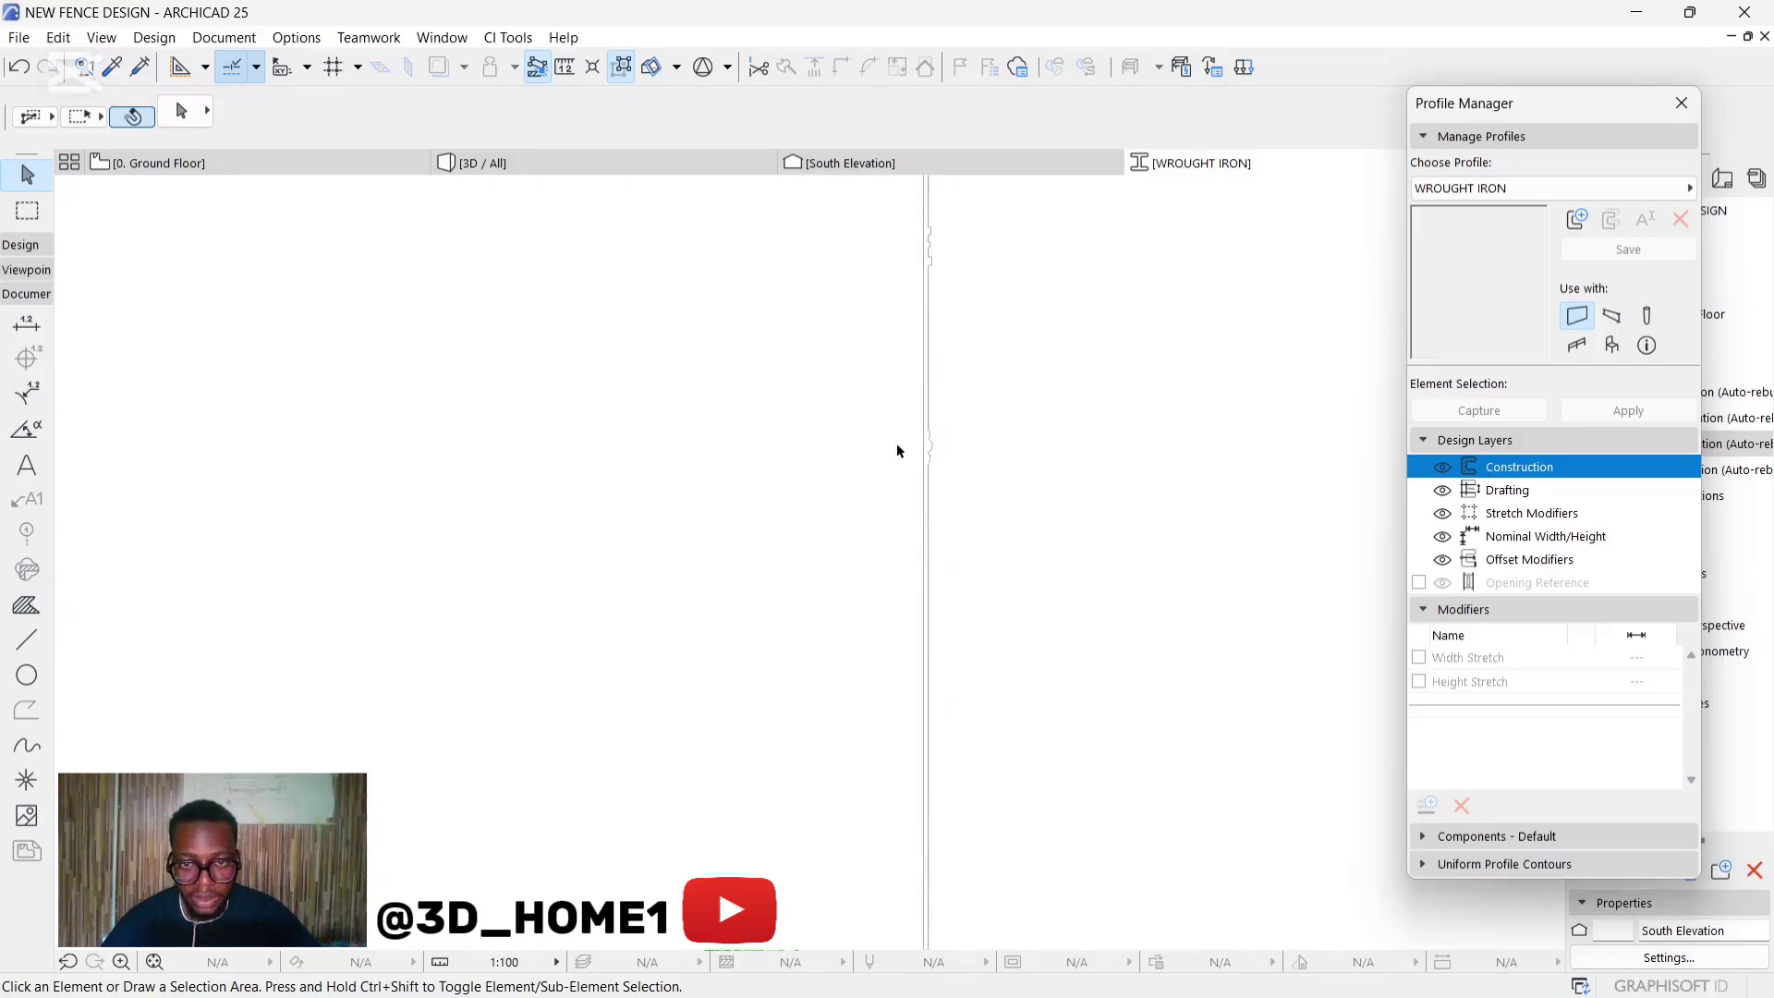
{"action": "scroll", "coordinate": [896, 445], "scroll_direction": "down", "scroll_amount": 4}
{"action": "scroll", "coordinate": [902, 346], "scroll_direction": "up", "scroll_amount": 5}
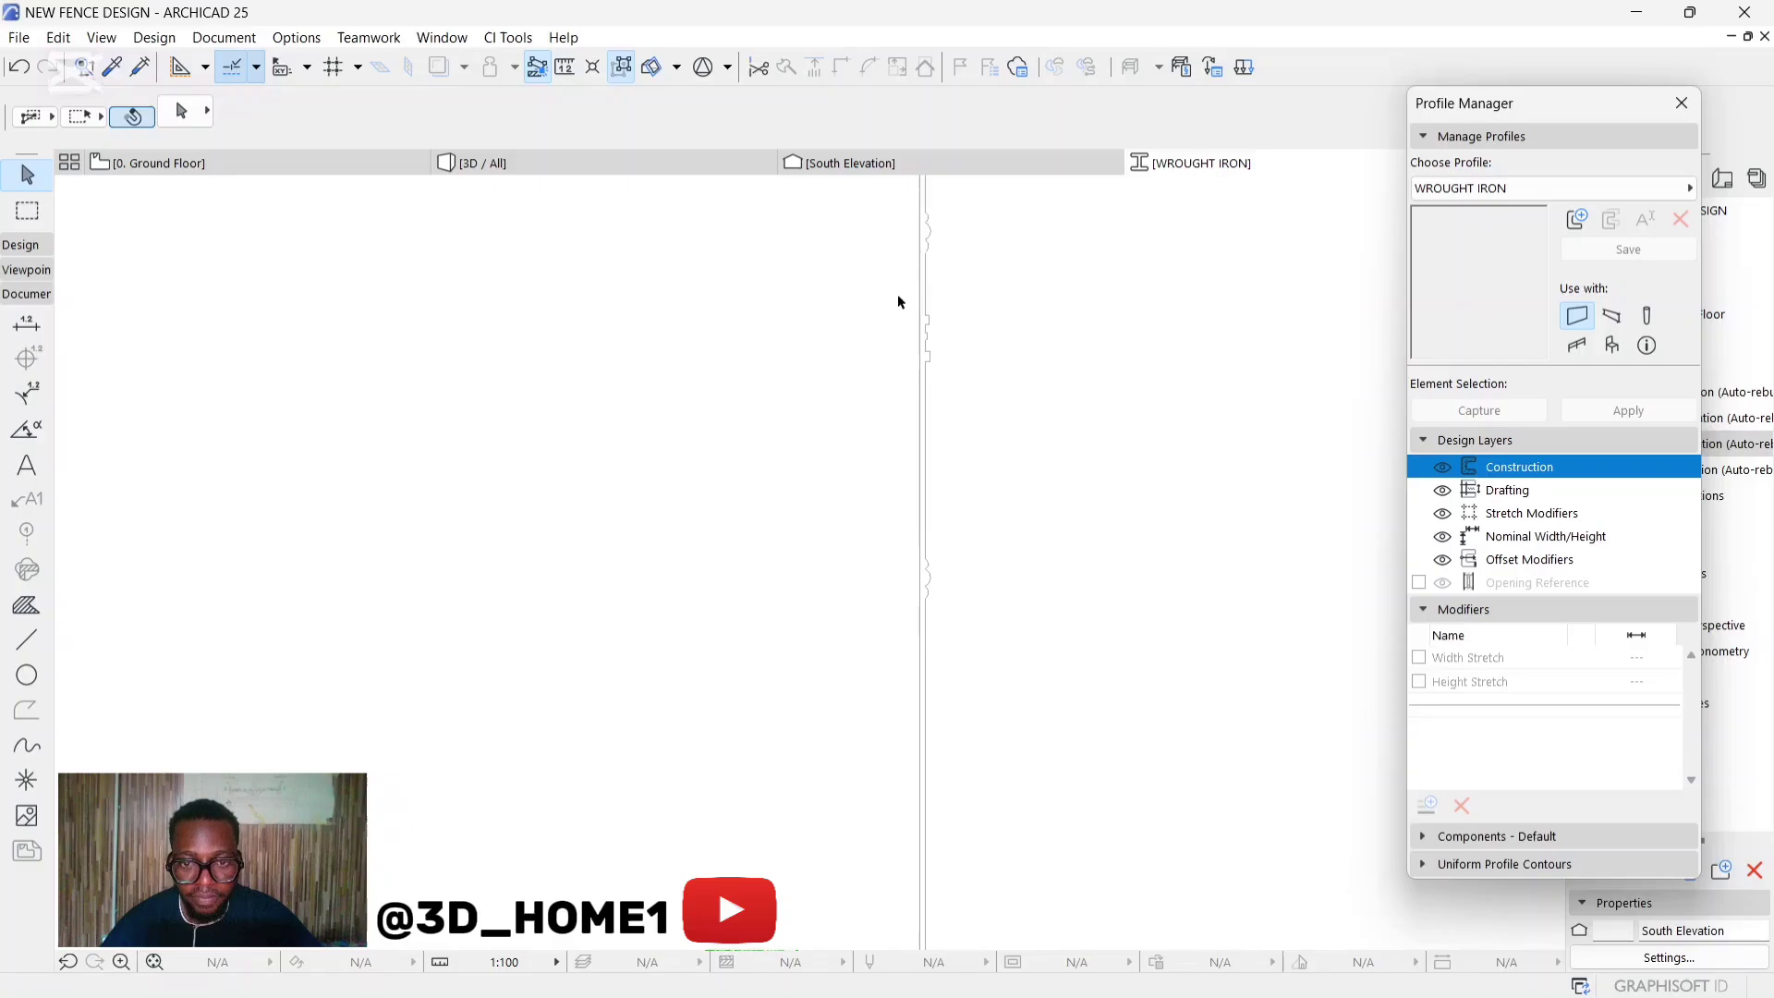
{"action": "left_click_drag", "start_coordinate": [898, 295], "coordinate": [958, 384]}
{"action": "scroll", "coordinate": [936, 305], "scroll_direction": "up", "scroll_amount": 1}
{"action": "key", "text": "Escape"}
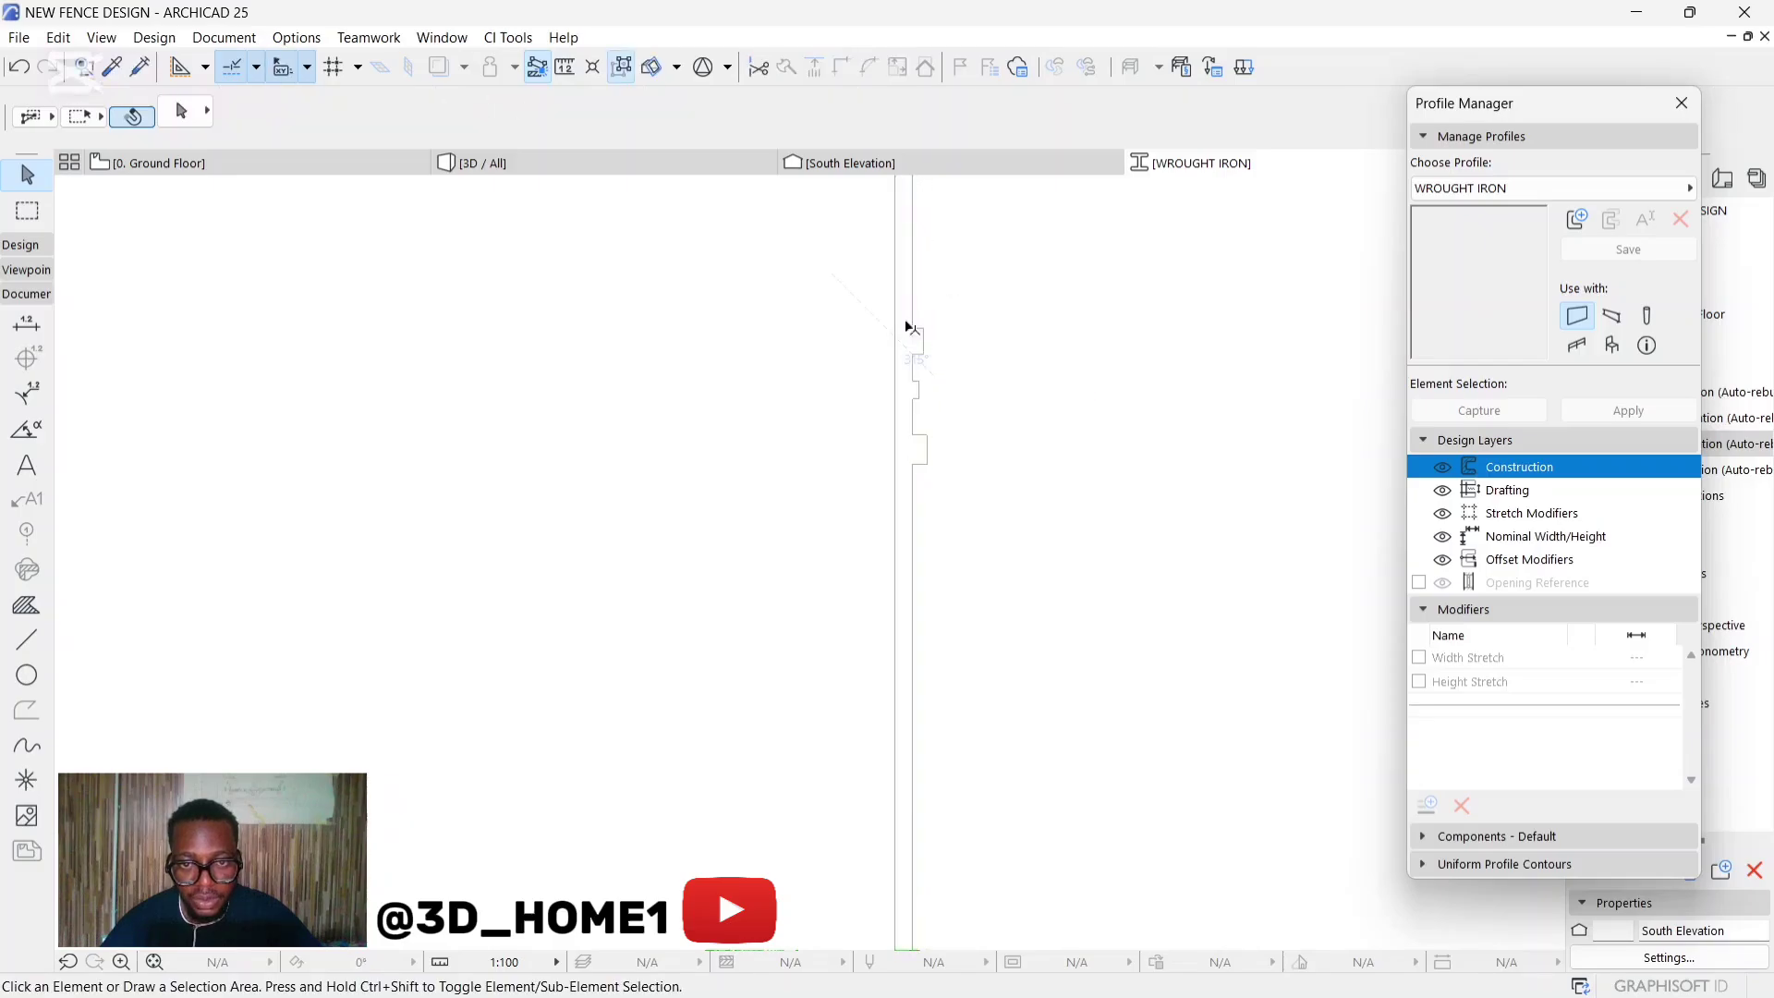
{"action": "left_click_drag", "start_coordinate": [901, 310], "coordinate": [953, 450]}
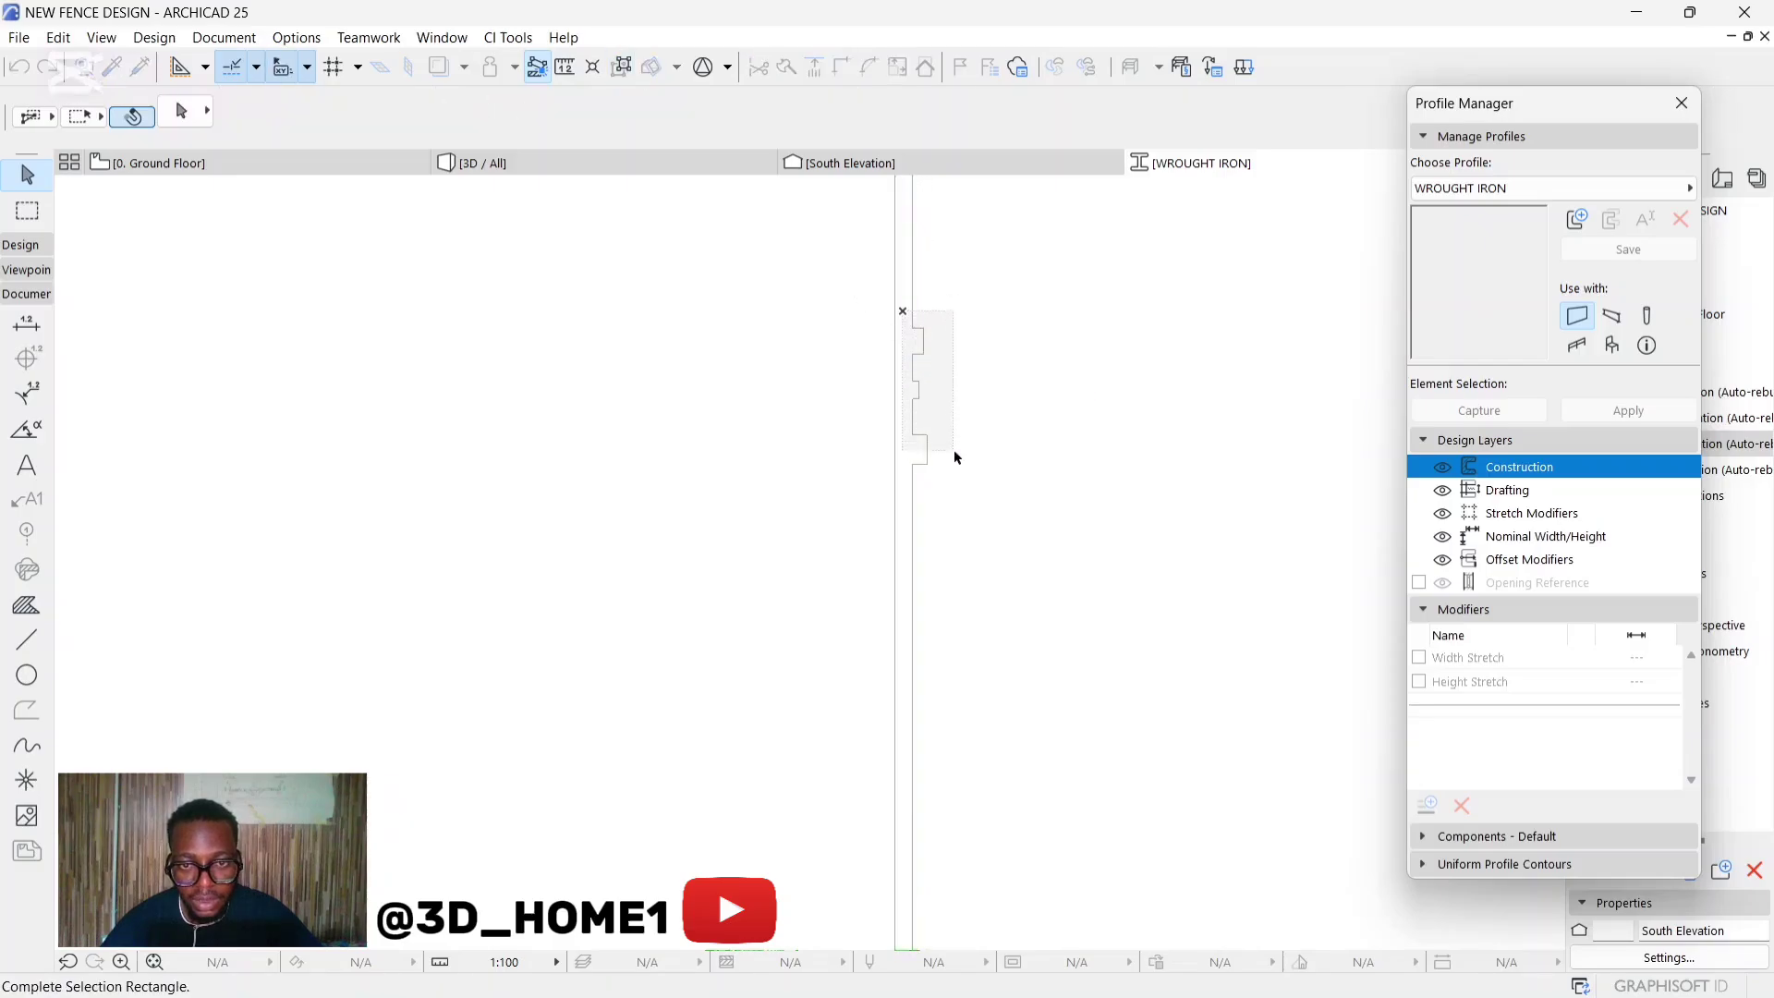
{"action": "left_click", "coordinate": [953, 499]}
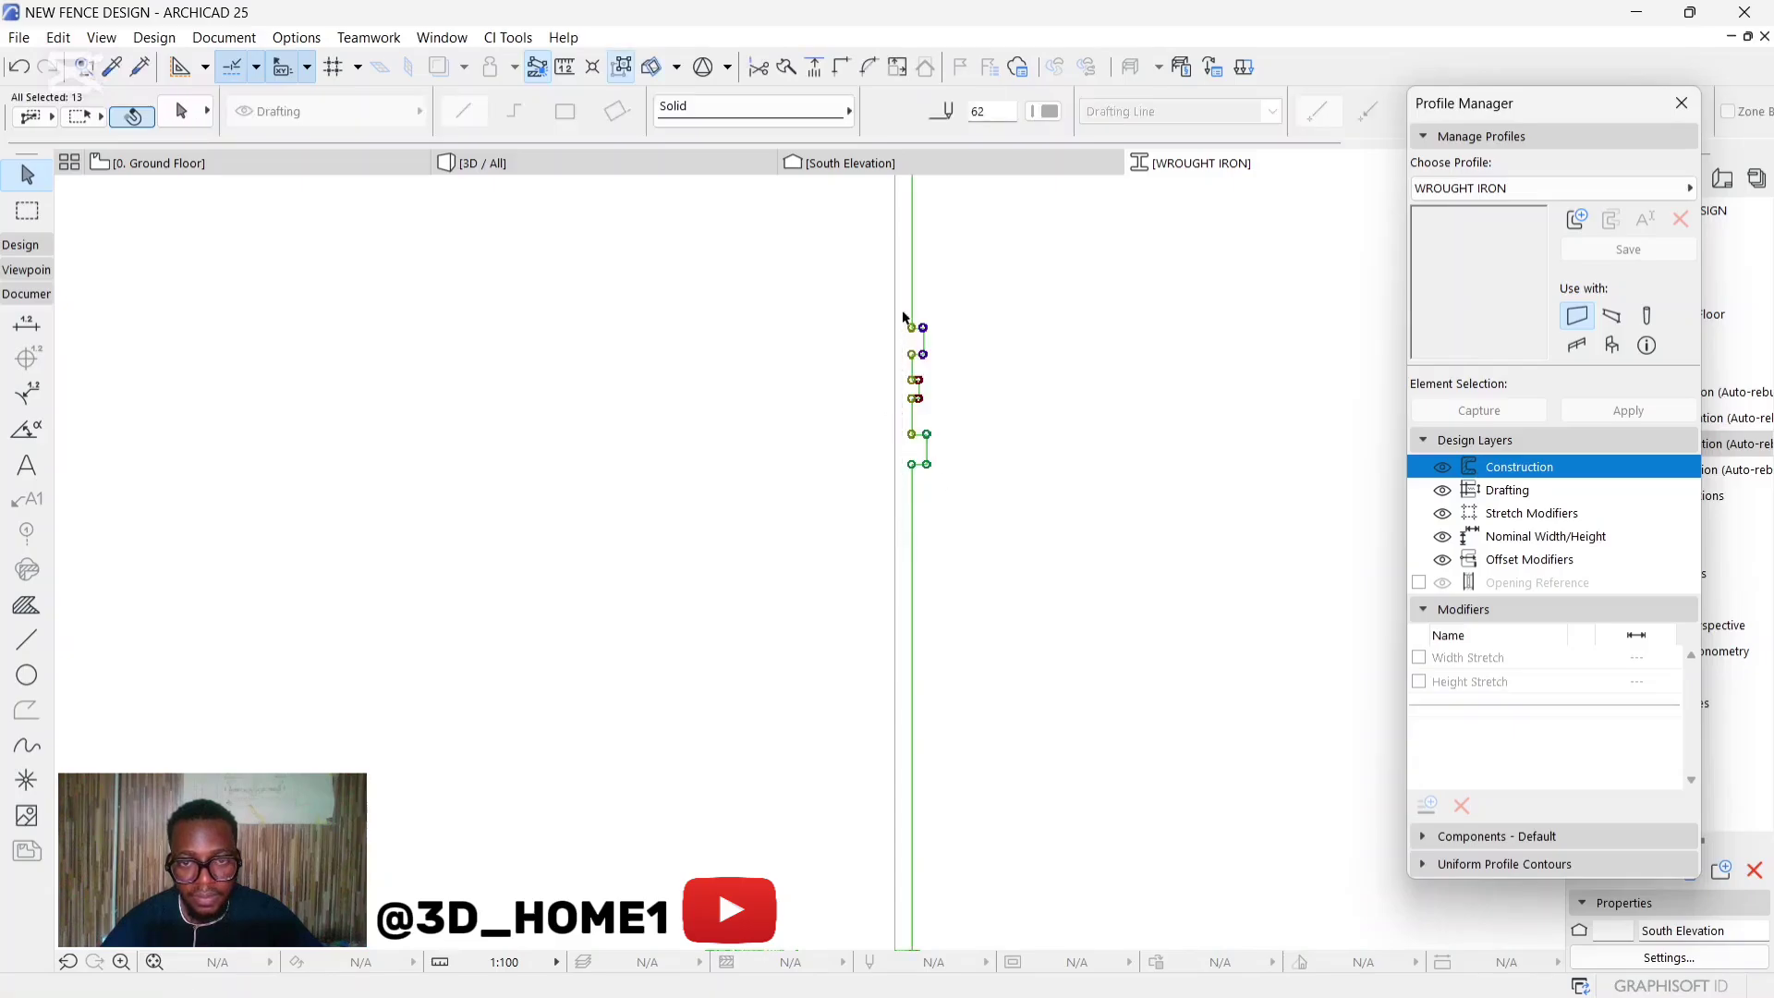
{"action": "left_click", "coordinate": [913, 485], "text": "shift"}
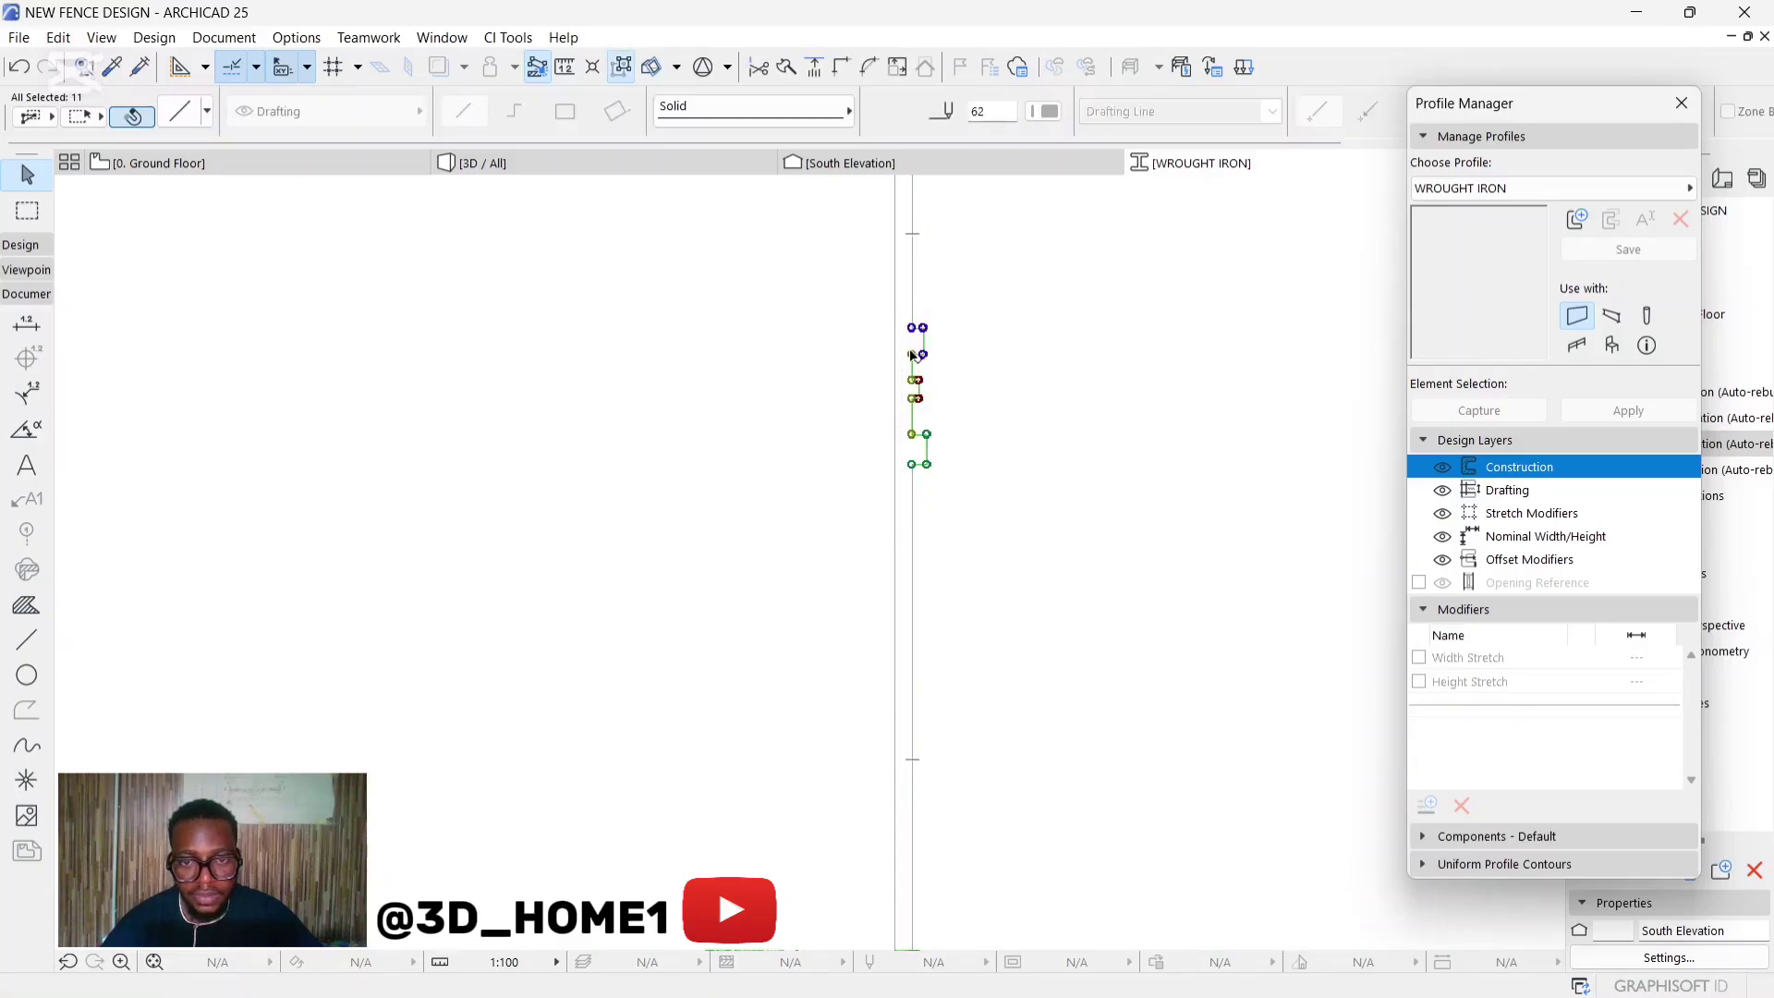
{"action": "left_click", "coordinate": [926, 458]}
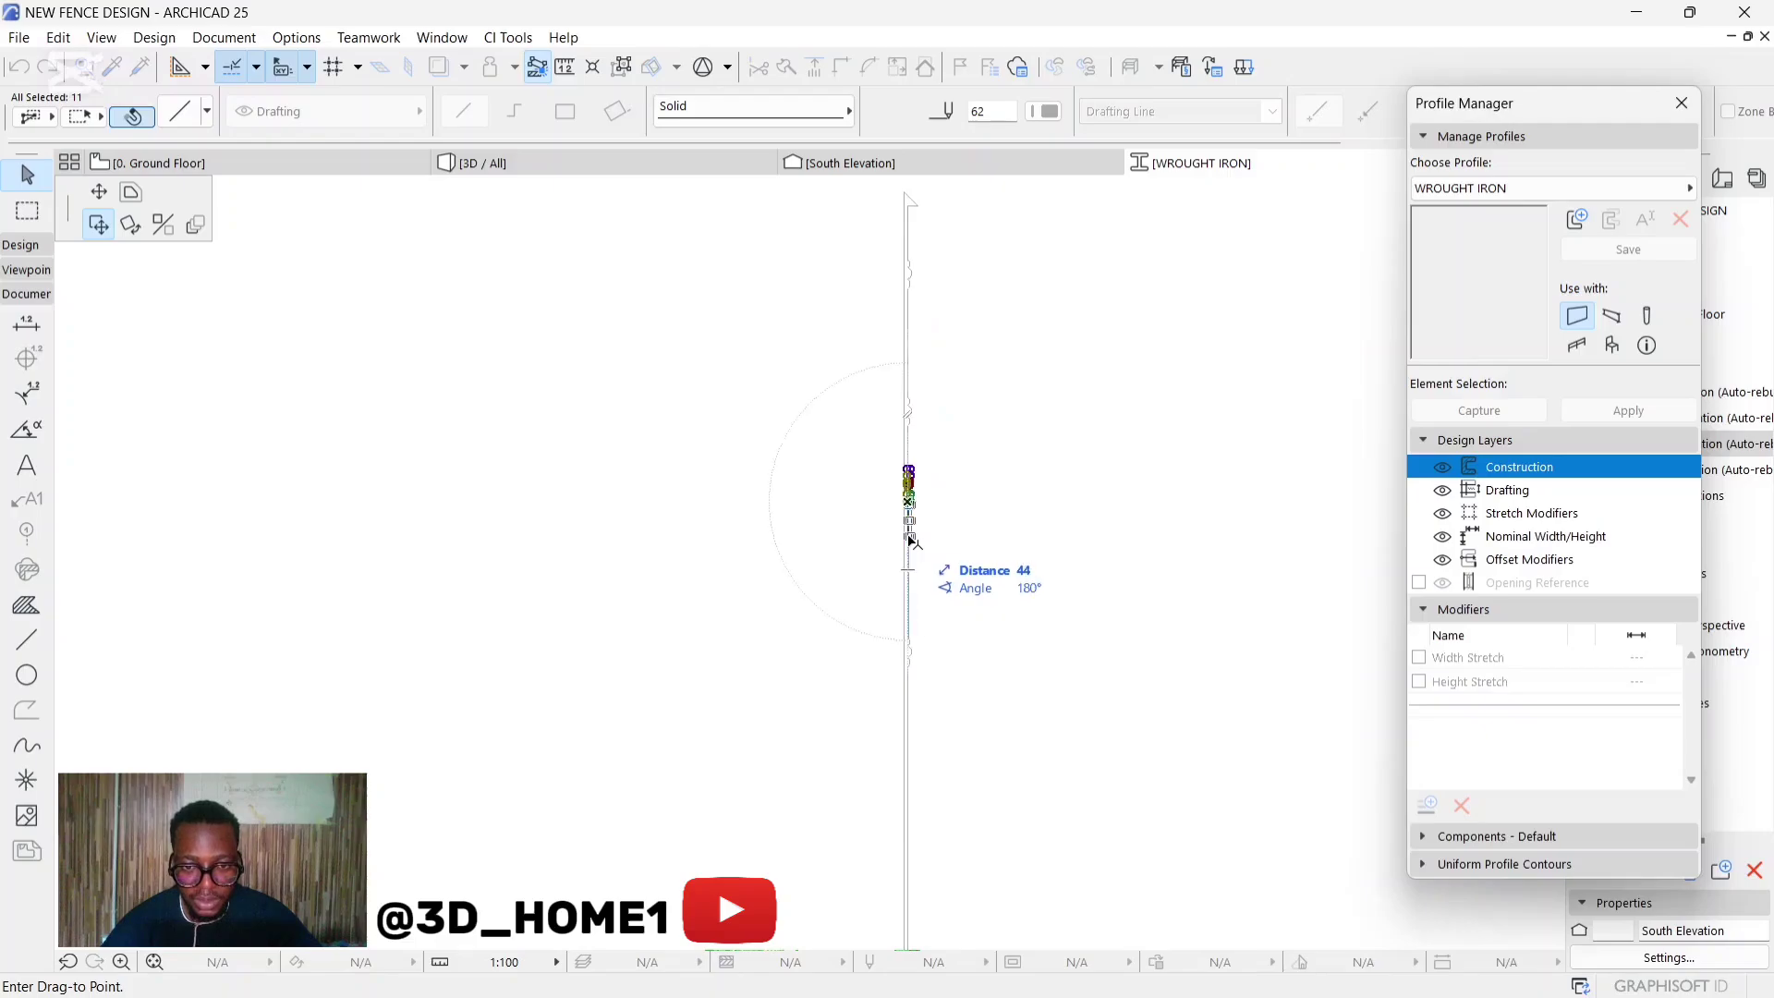
{"action": "left_click", "coordinate": [911, 541]}
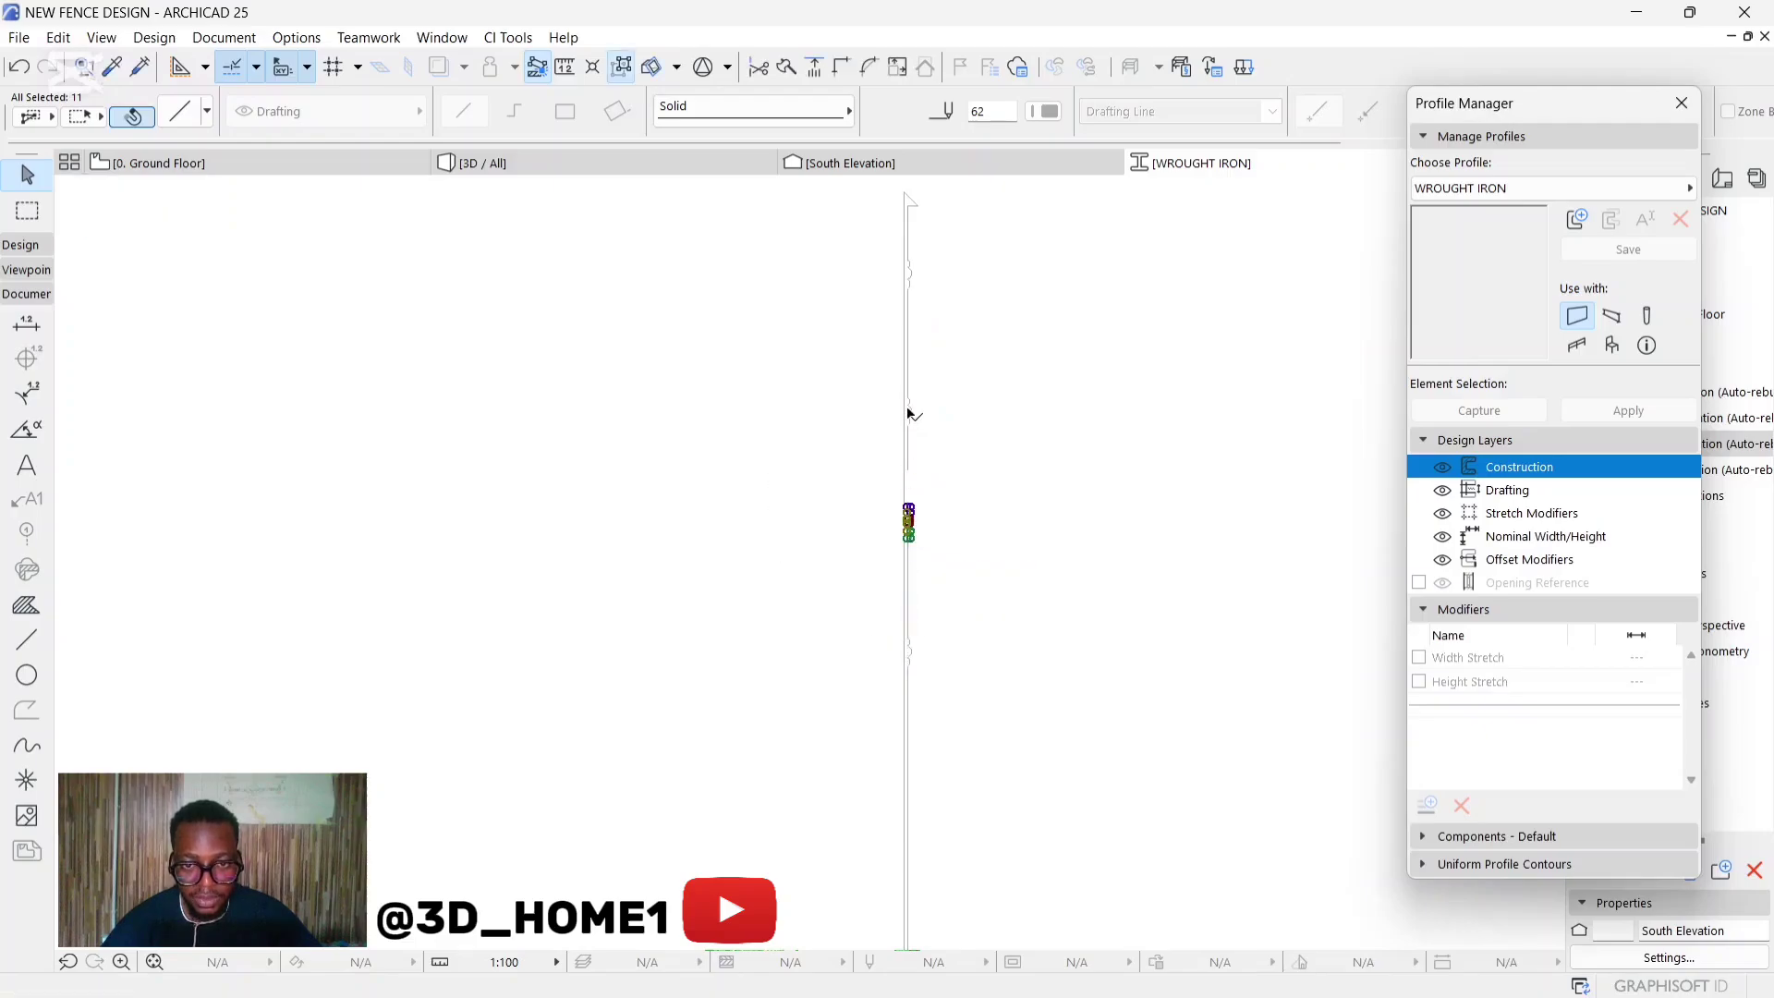
{"action": "key", "text": "Escape"}
Delete the overlapping straight line that runs behind the upper two moved notches.
{"action": "scroll", "coordinate": [910, 524], "scroll_direction": "up", "scroll_amount": 6}
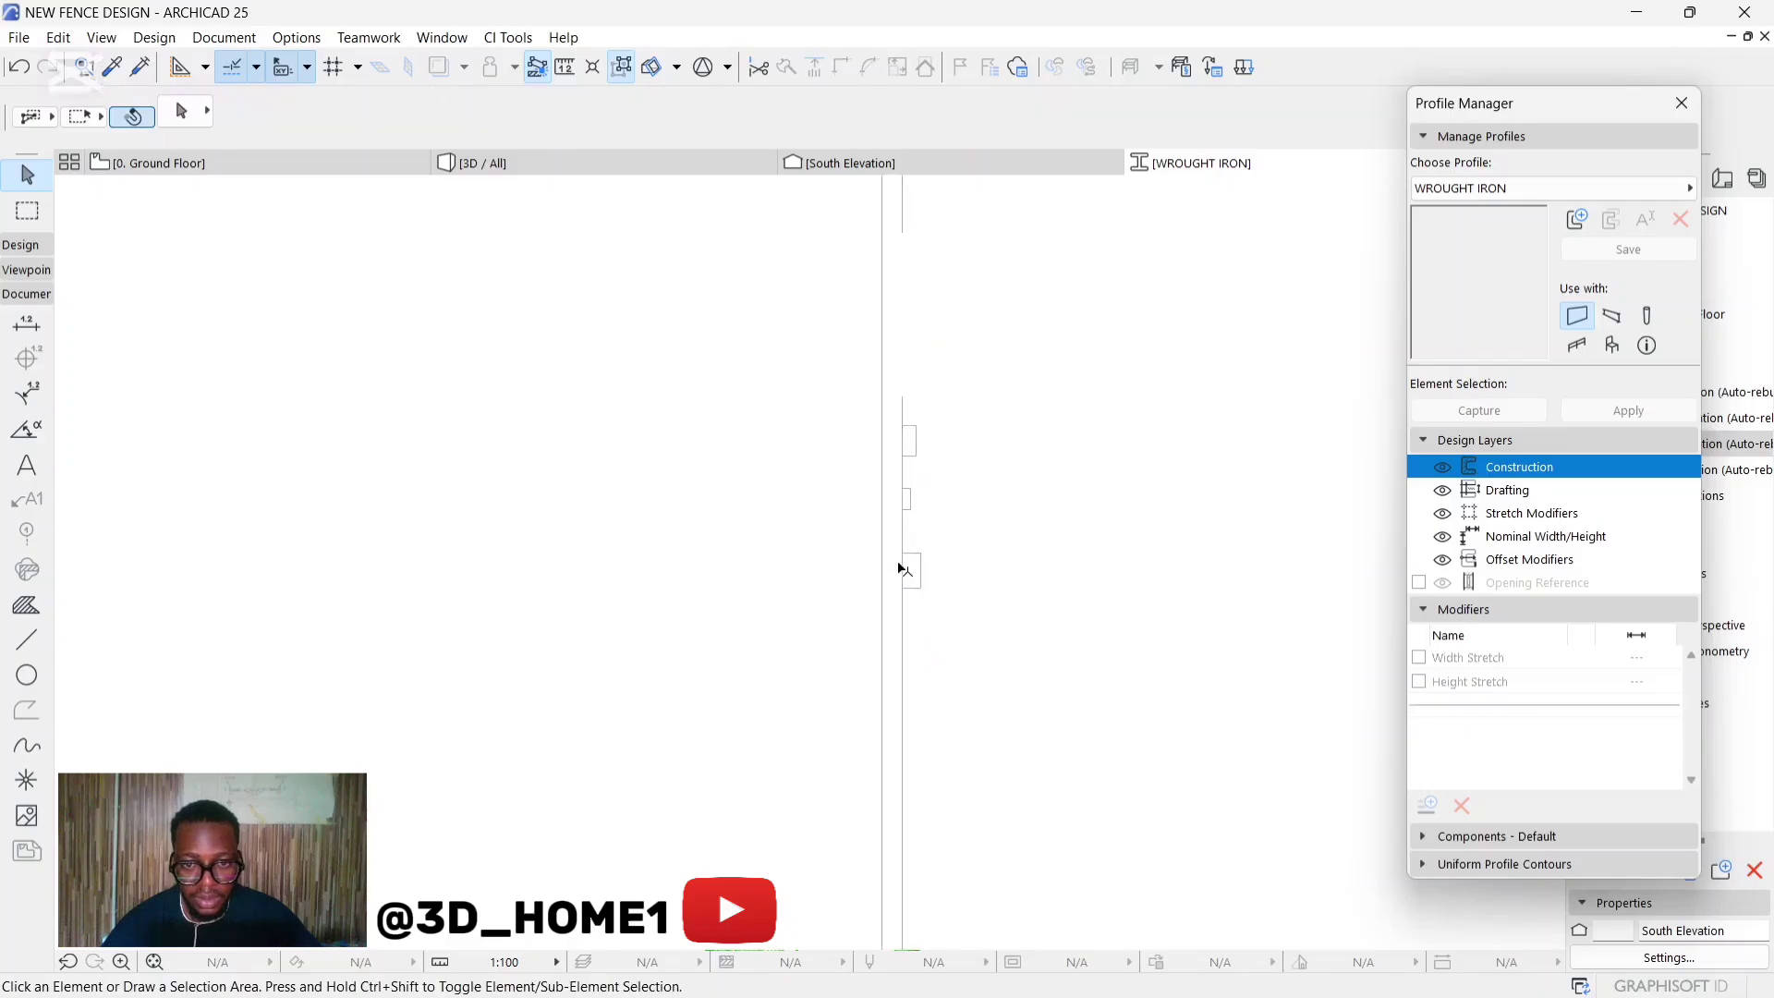
{"action": "left_click", "coordinate": [905, 348]}
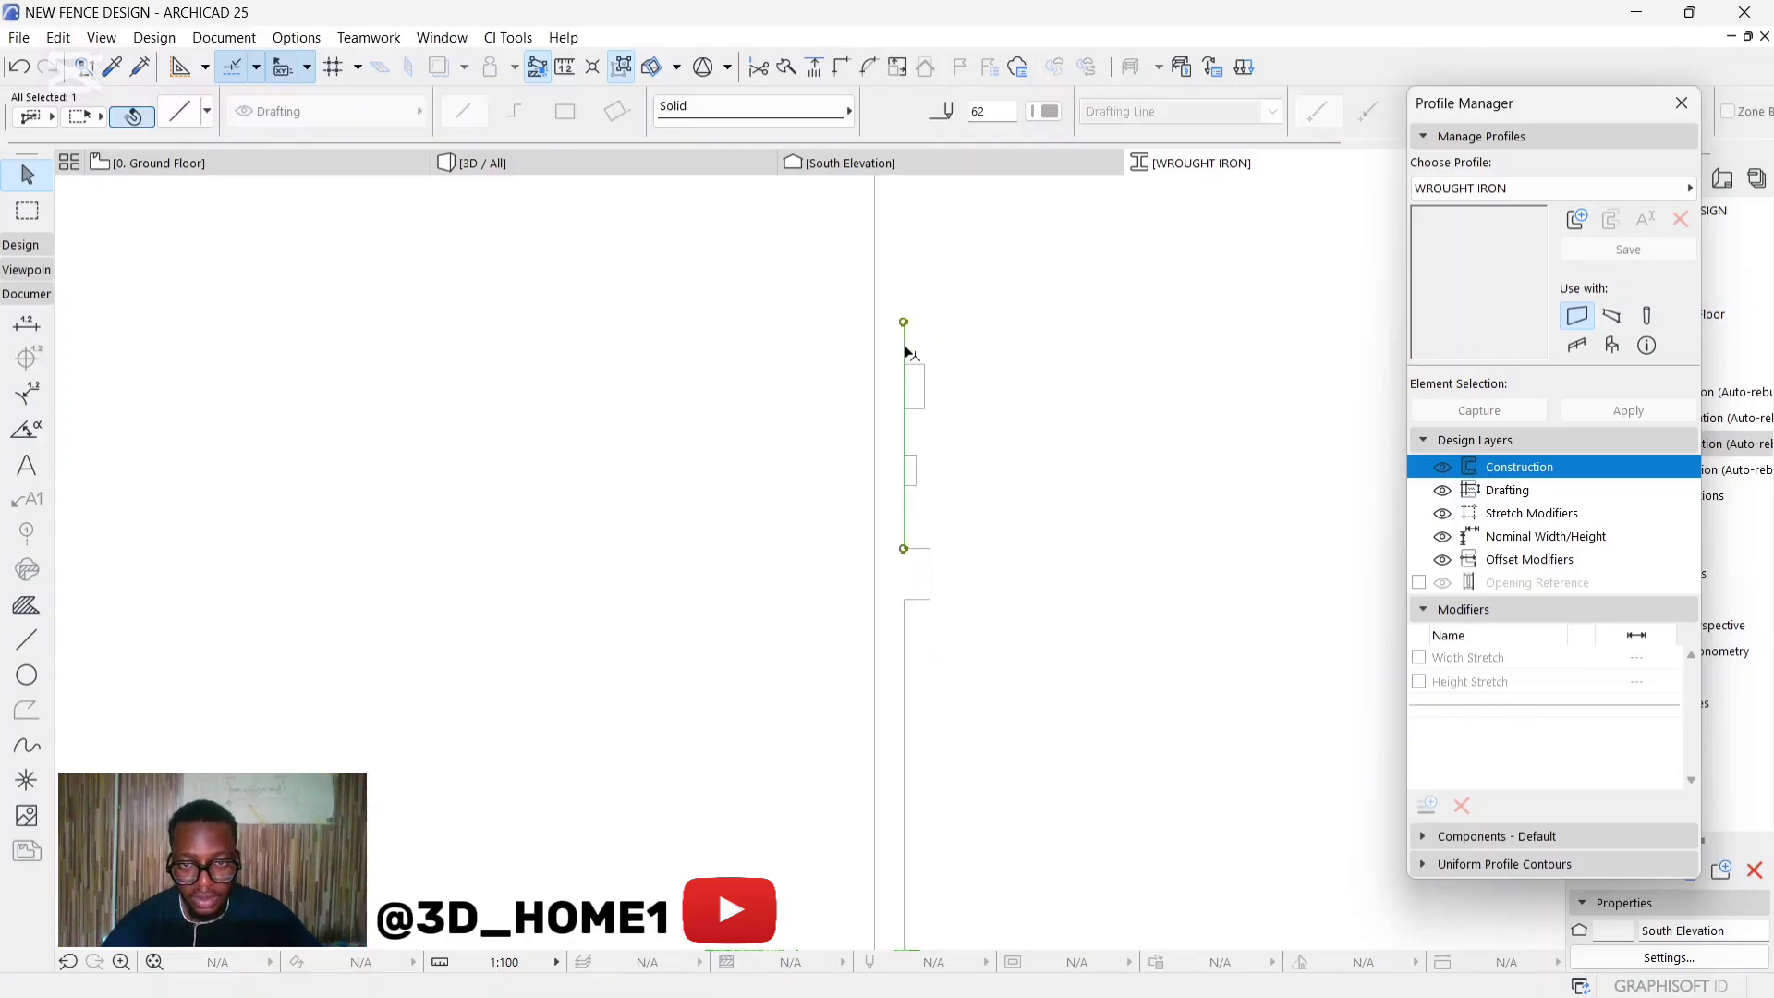
{"action": "key", "text": "Delete"}
Stretch the lower end of the shaft's right edge down to the top corner of the moved notch group to close the gap.
{"action": "scroll", "coordinate": [906, 546], "scroll_direction": "down", "scroll_amount": 2}
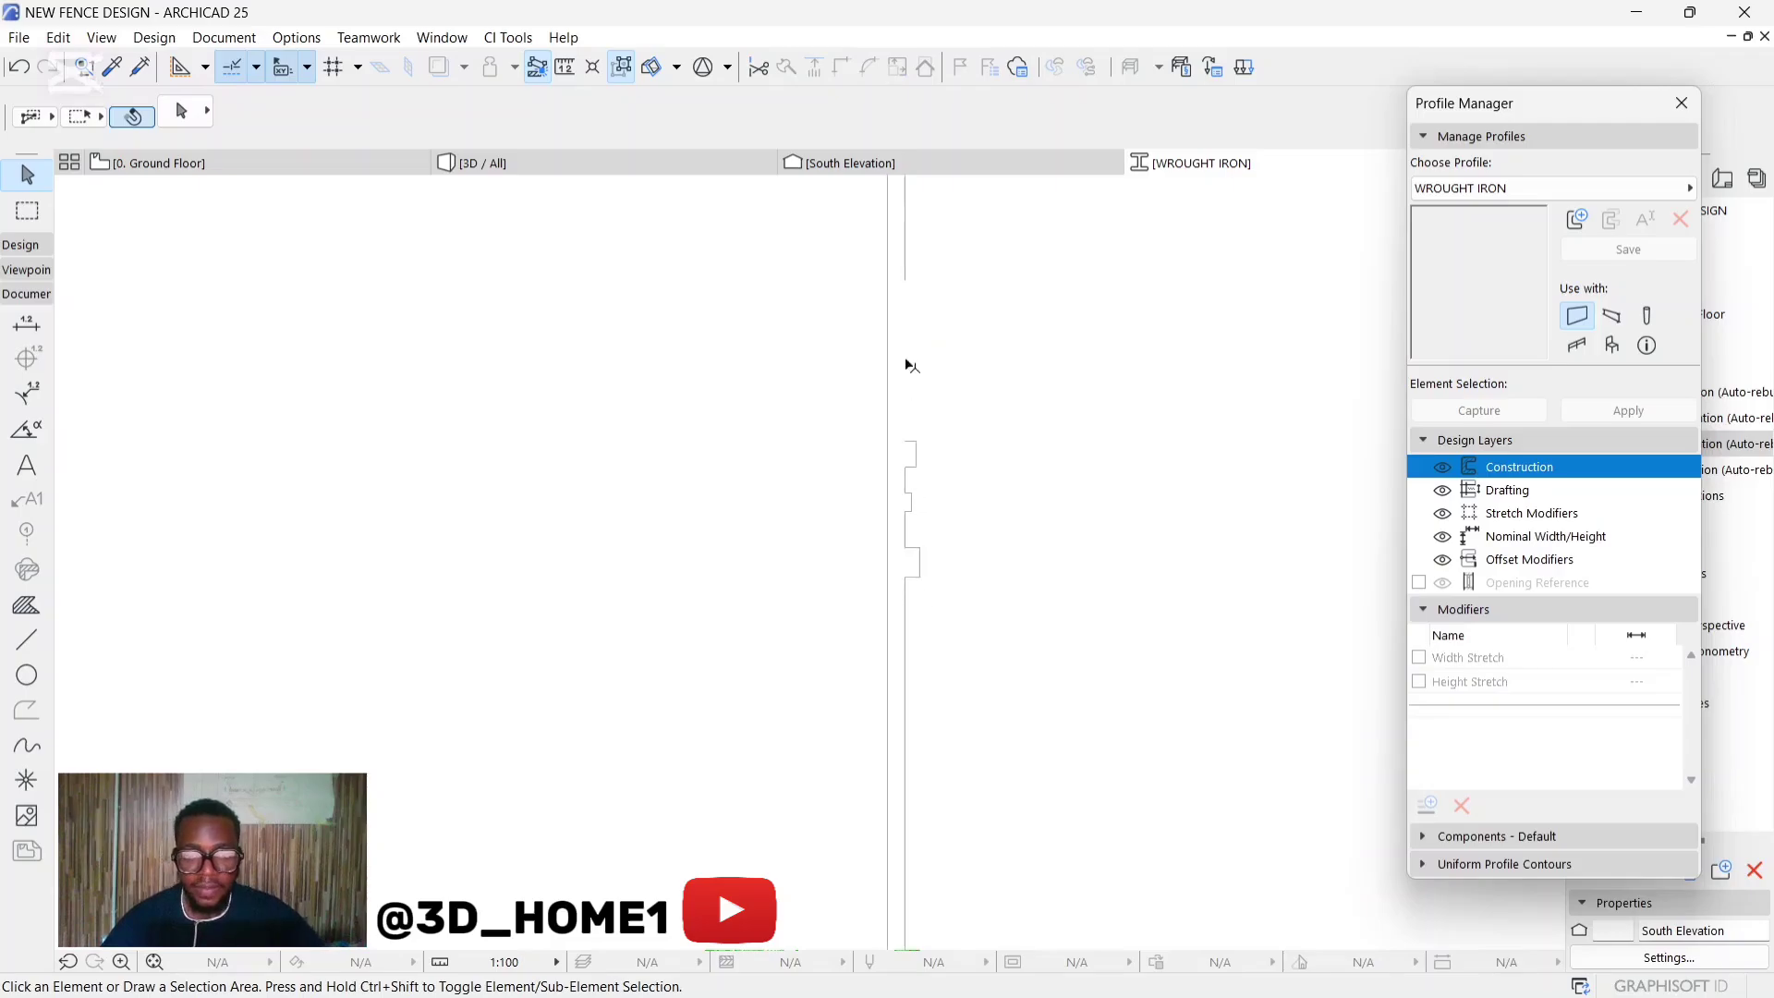
{"action": "left_click", "coordinate": [904, 289]}
{"action": "left_click", "coordinate": [905, 280]}
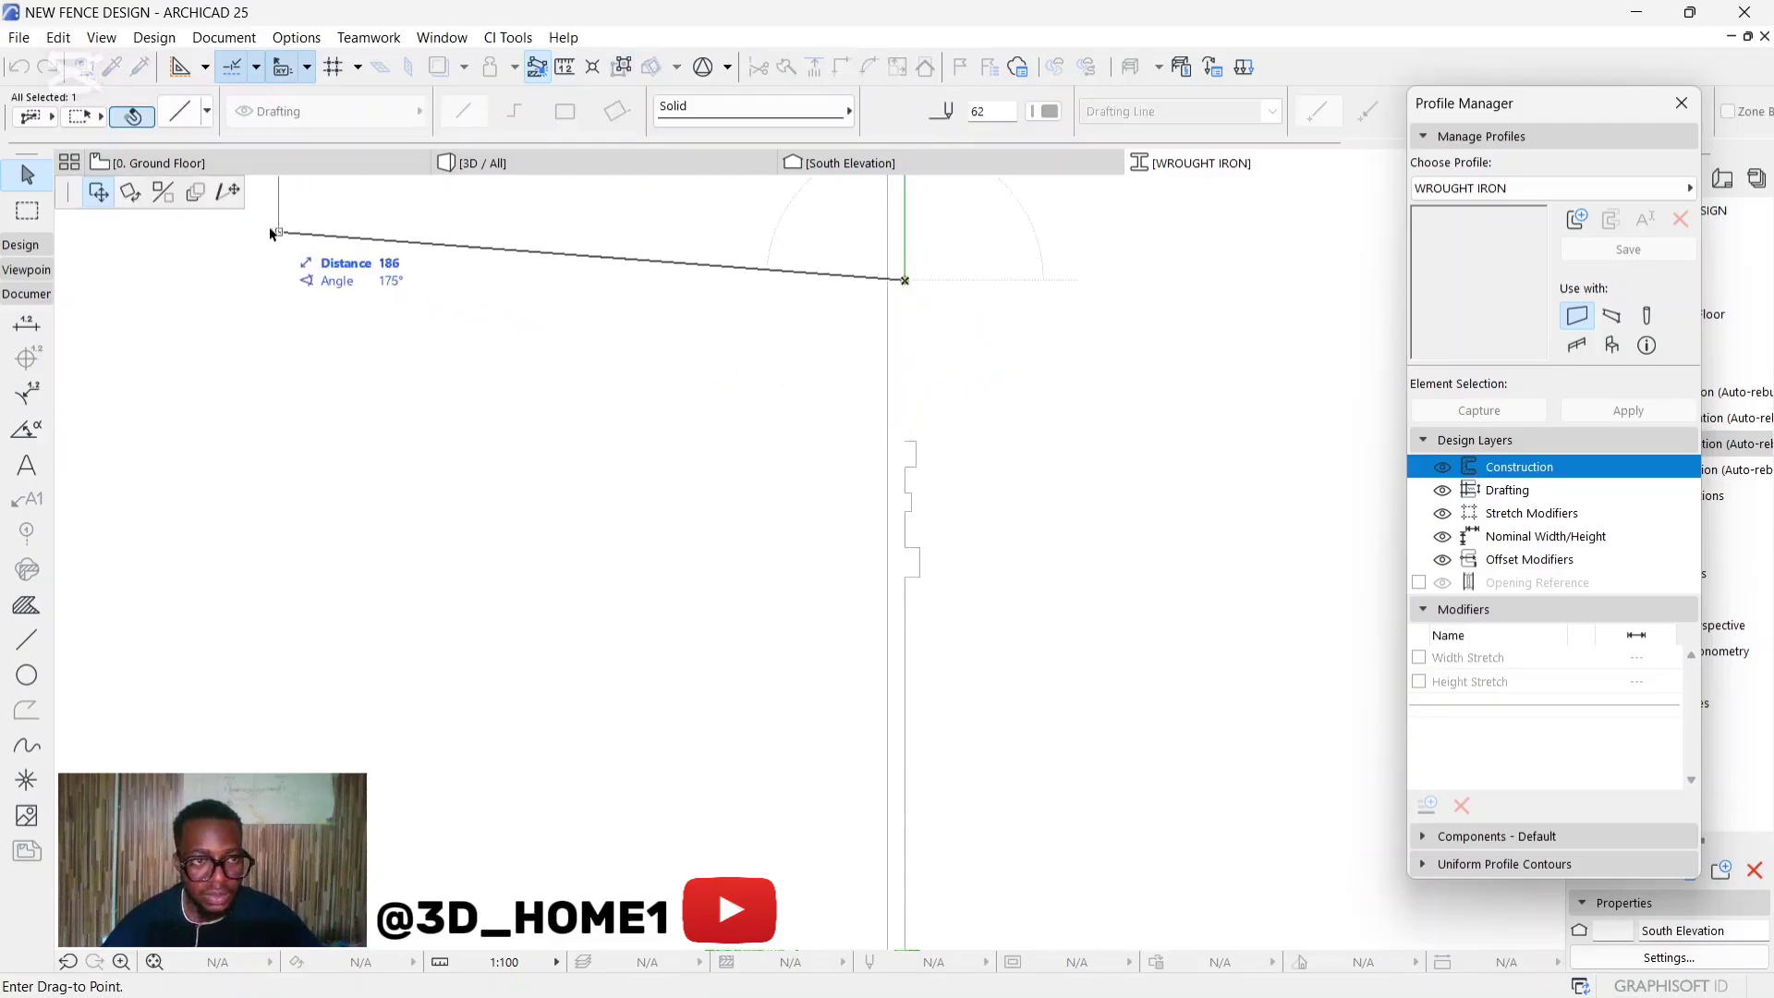
{"action": "left_click", "coordinate": [904, 440]}
{"action": "left_click", "coordinate": [929, 503]}
{"action": "scroll", "coordinate": [945, 545], "scroll_direction": "down", "scroll_amount": 5}
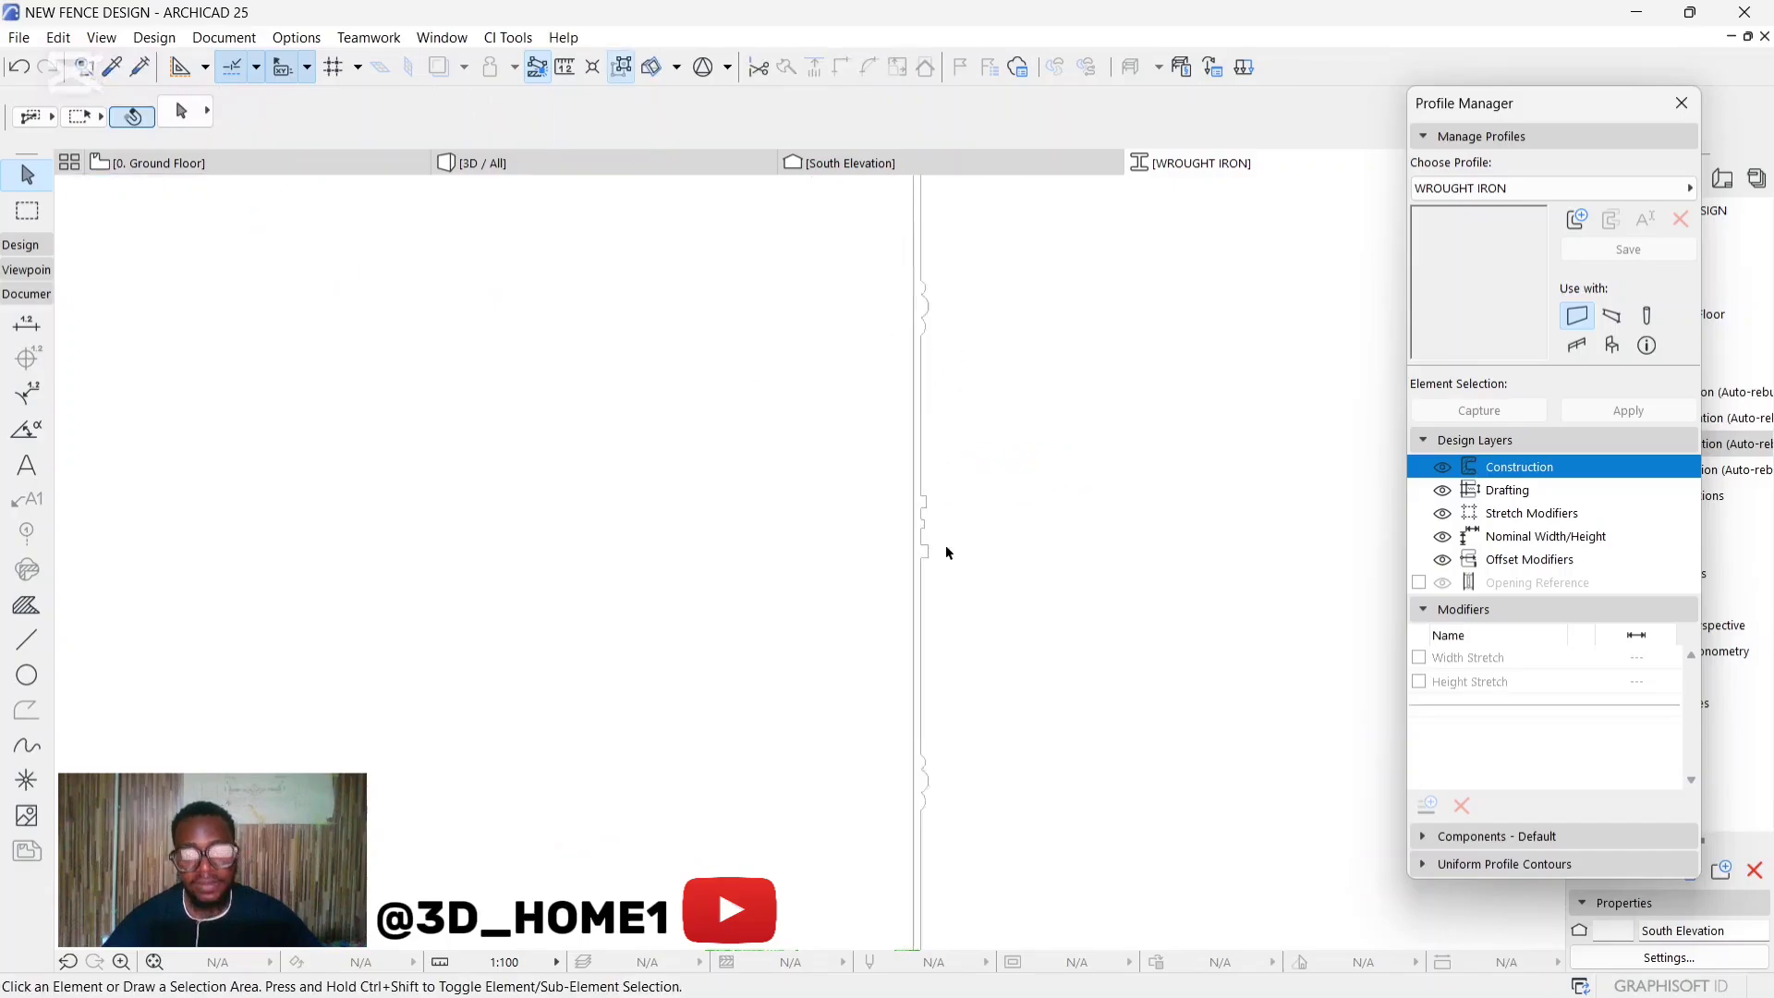
{"action": "scroll", "coordinate": [937, 564], "scroll_direction": "up", "scroll_amount": 3}
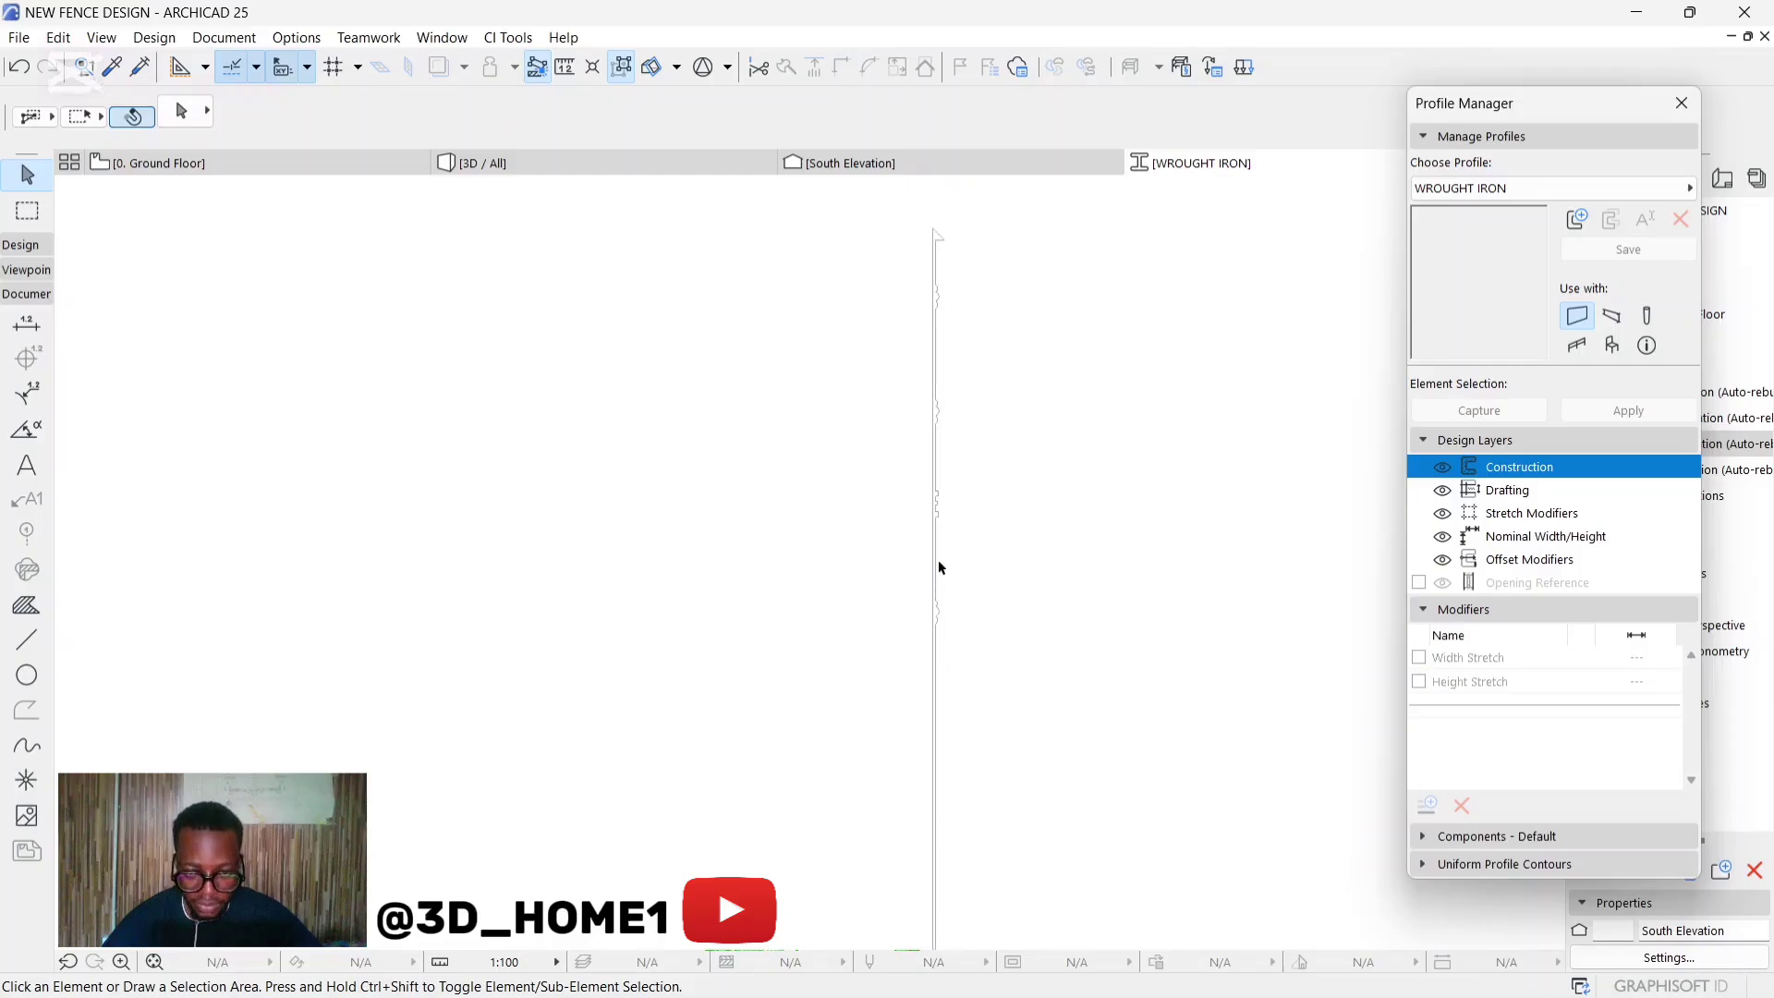
Copy the three rectangular notches with their connecting edge segments straight down along the shaft's right edge by about 328.
{"action": "scroll", "coordinate": [943, 476], "scroll_direction": "up", "scroll_amount": 2}
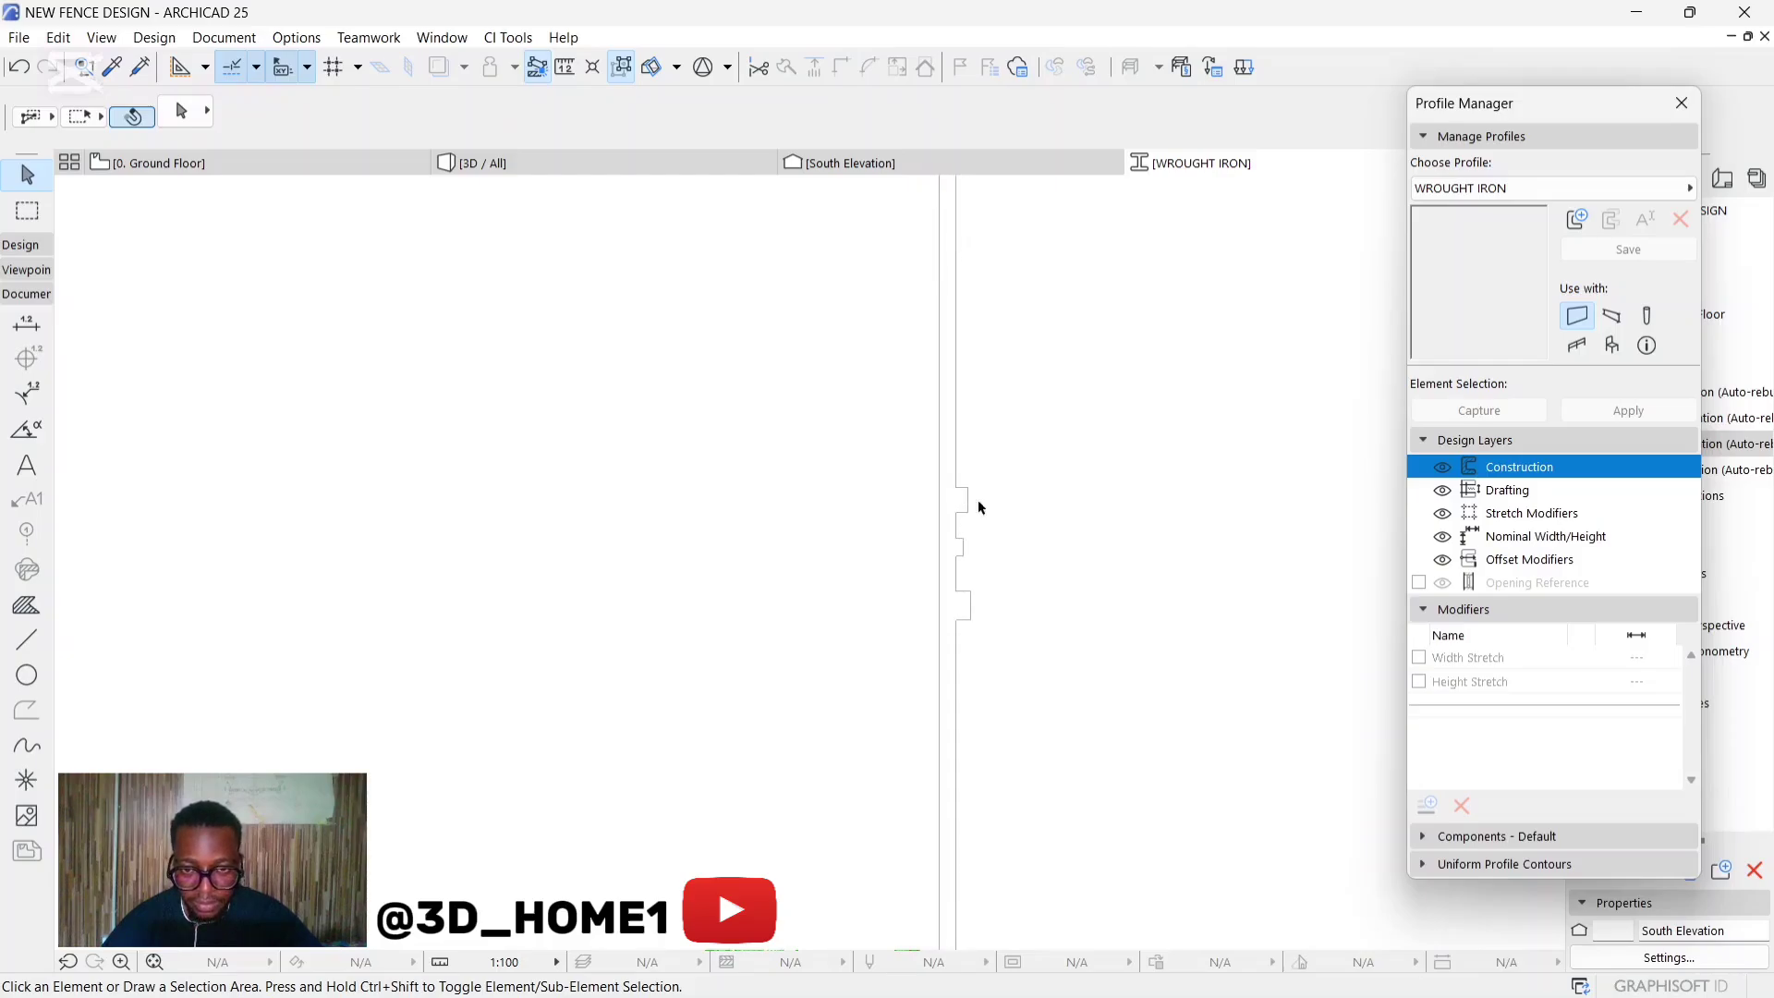
{"action": "left_click", "coordinate": [1080, 760]}
{"action": "left_click", "coordinate": [884, 455]}
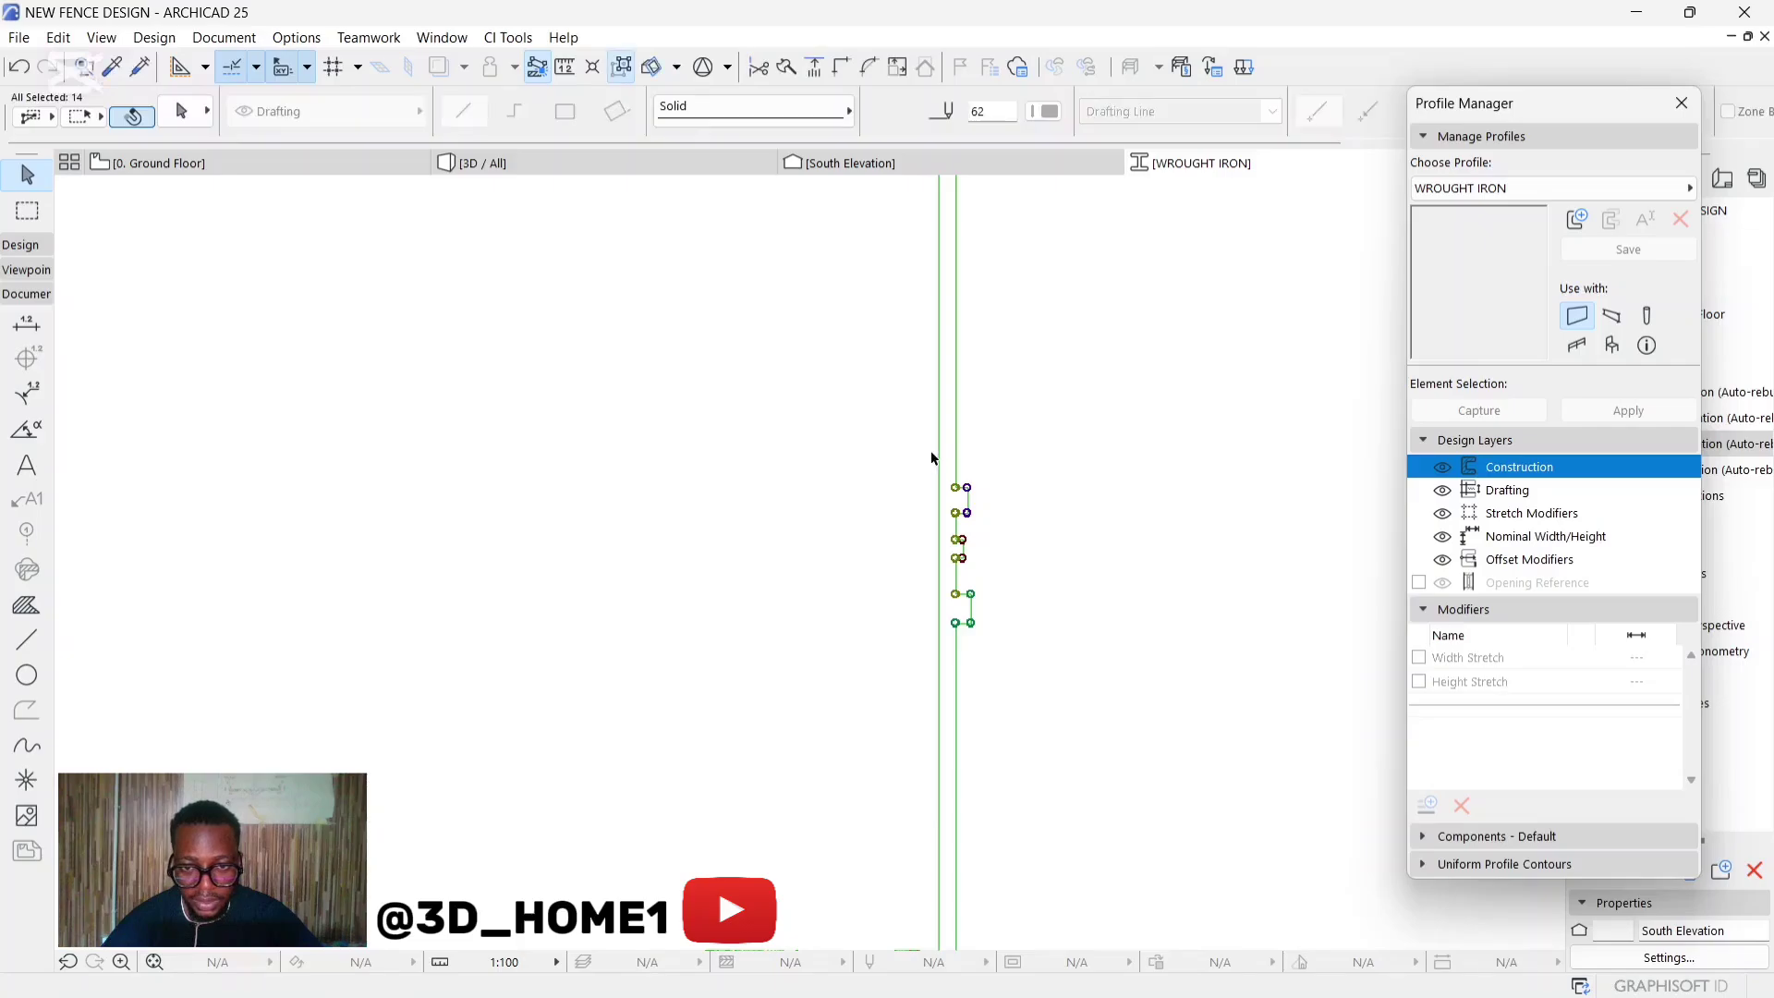
{"action": "left_click", "coordinate": [939, 455], "text": "shift"}
{"action": "left_click", "coordinate": [959, 453], "text": "shift"}
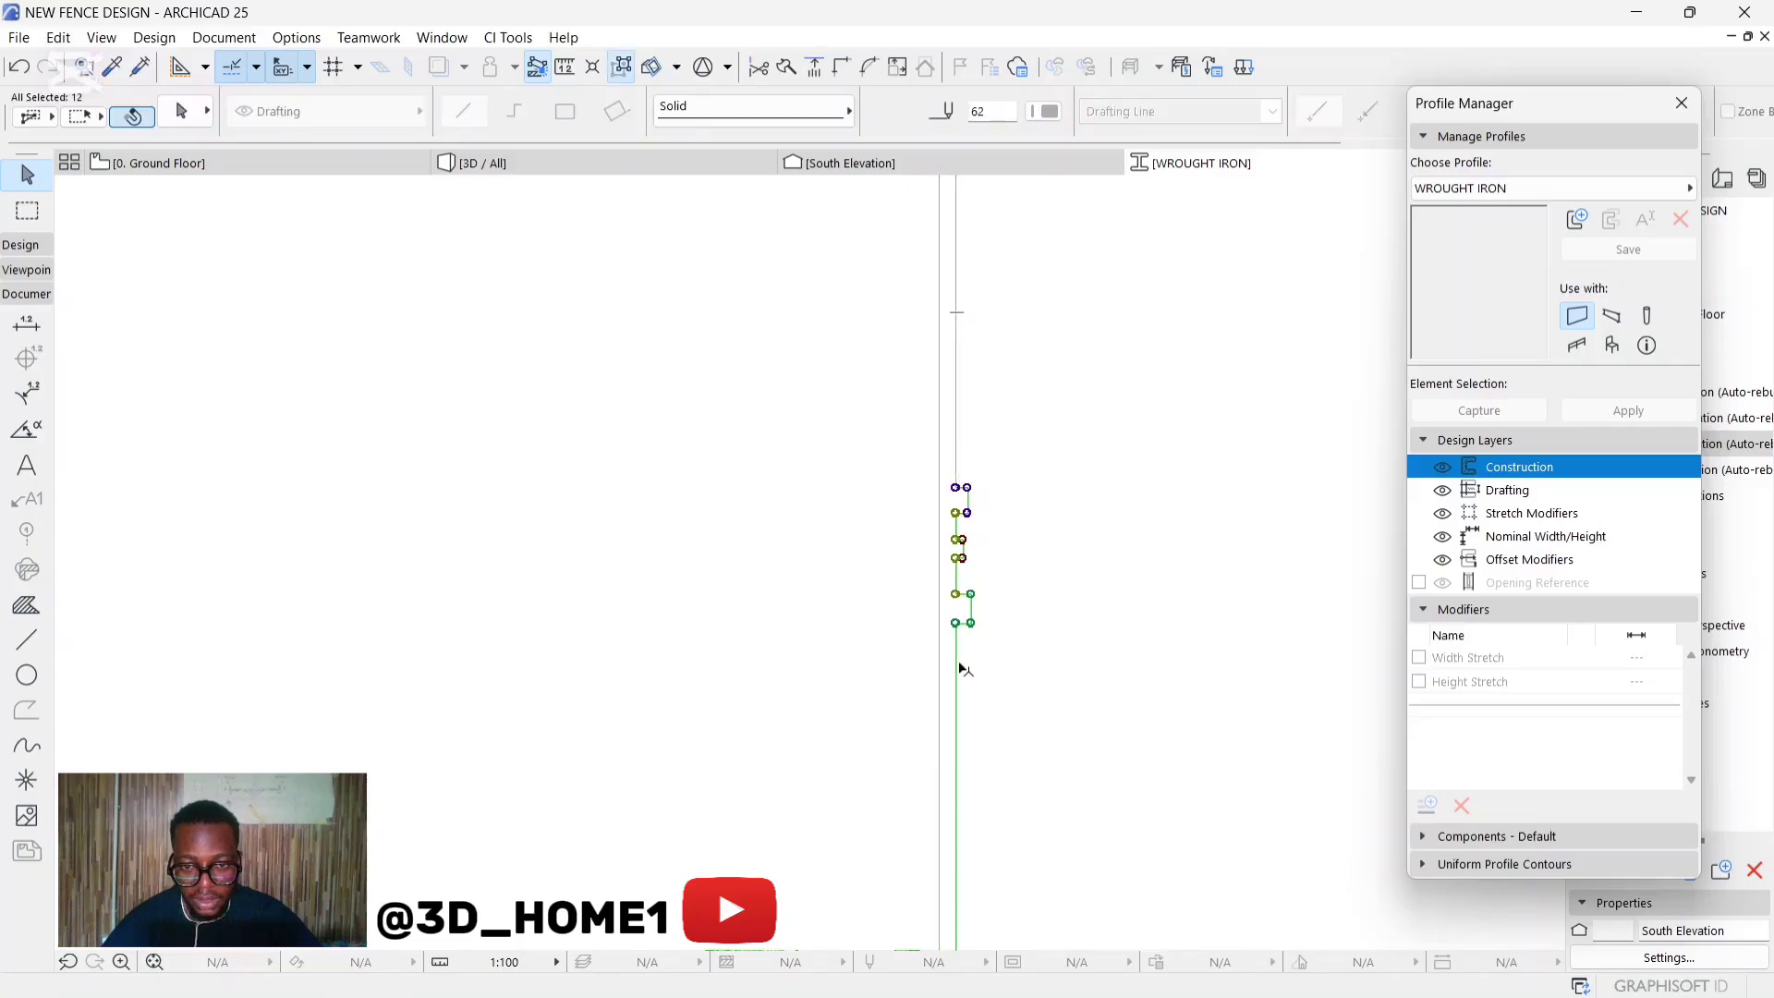
{"action": "left_click", "coordinate": [958, 665], "text": "shift"}
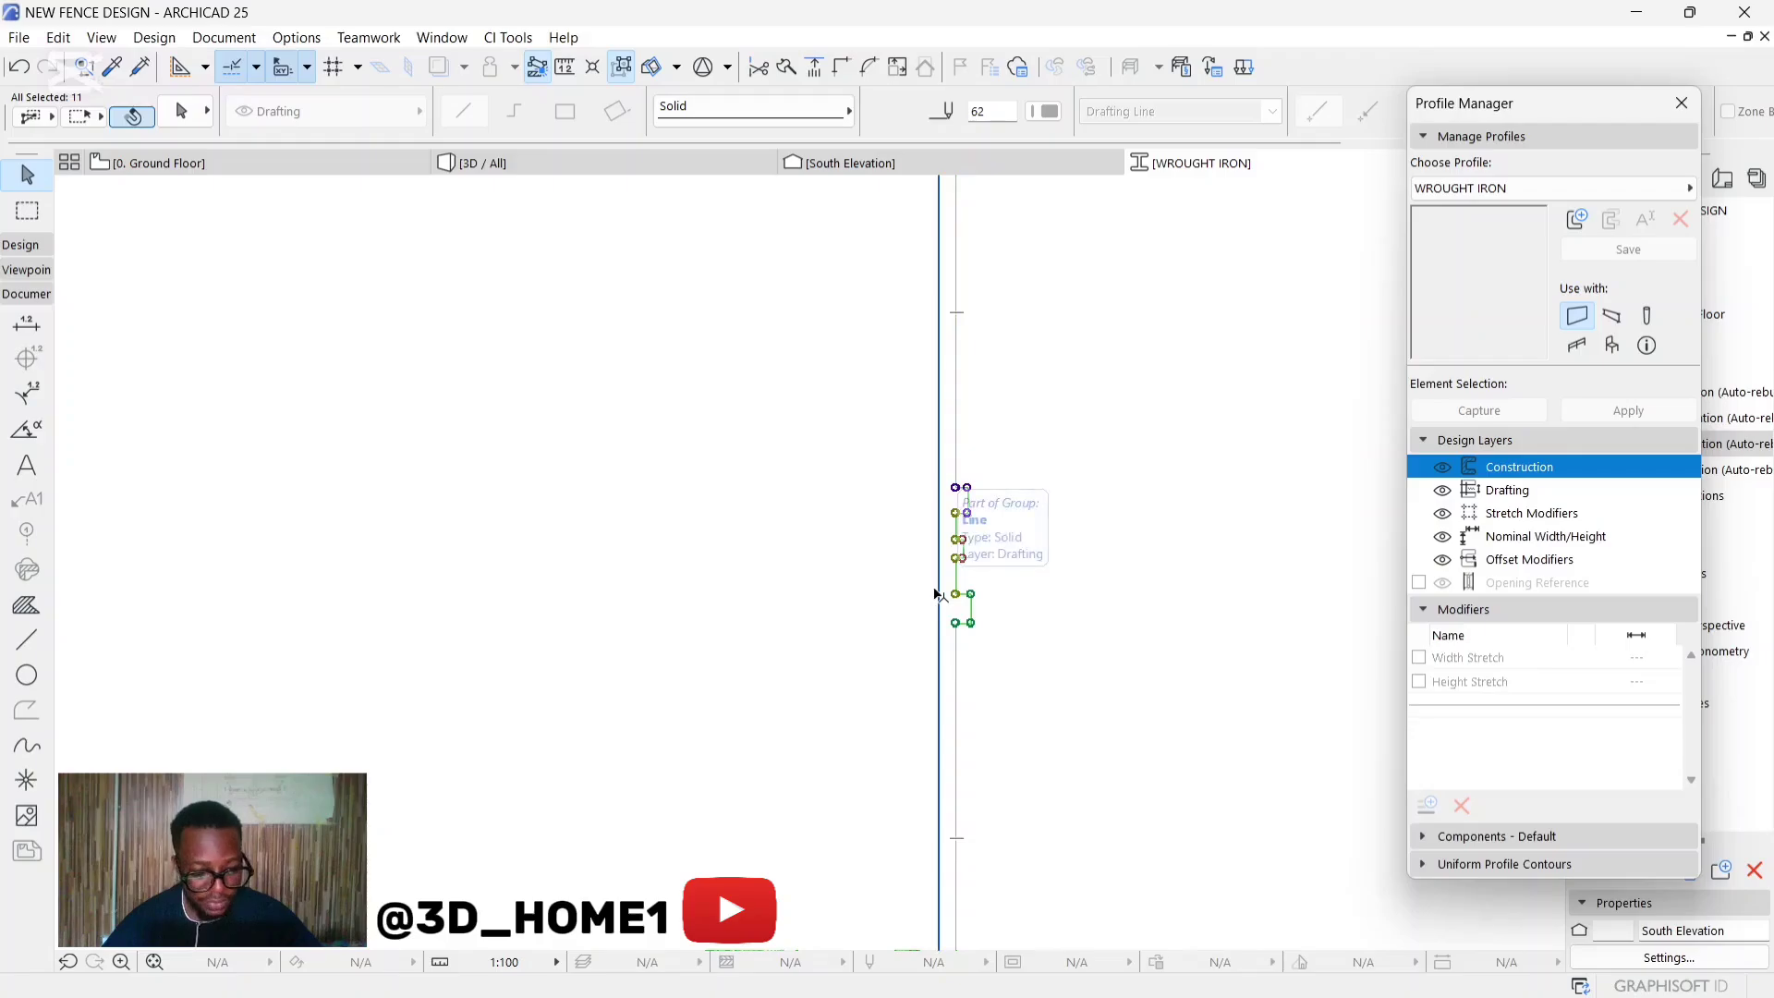
{"action": "left_click", "coordinate": [955, 490]}
{"action": "left_click", "coordinate": [1063, 599]}
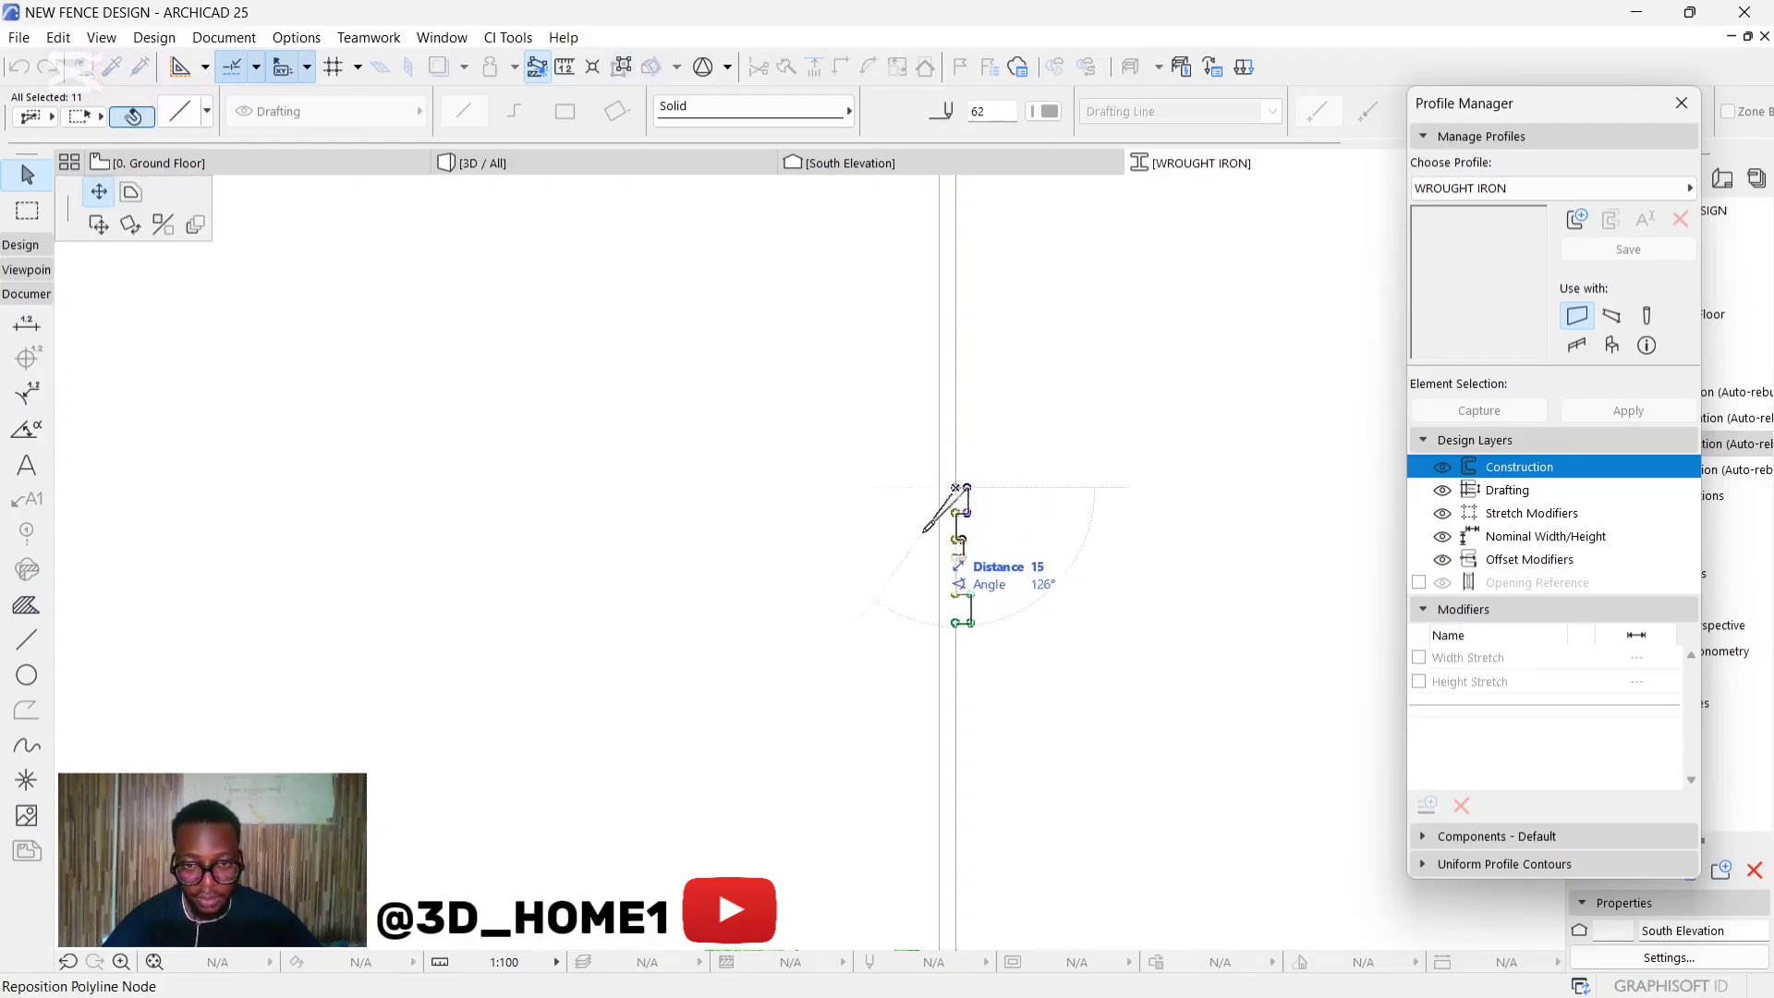
{"action": "left_click", "coordinate": [97, 225]}
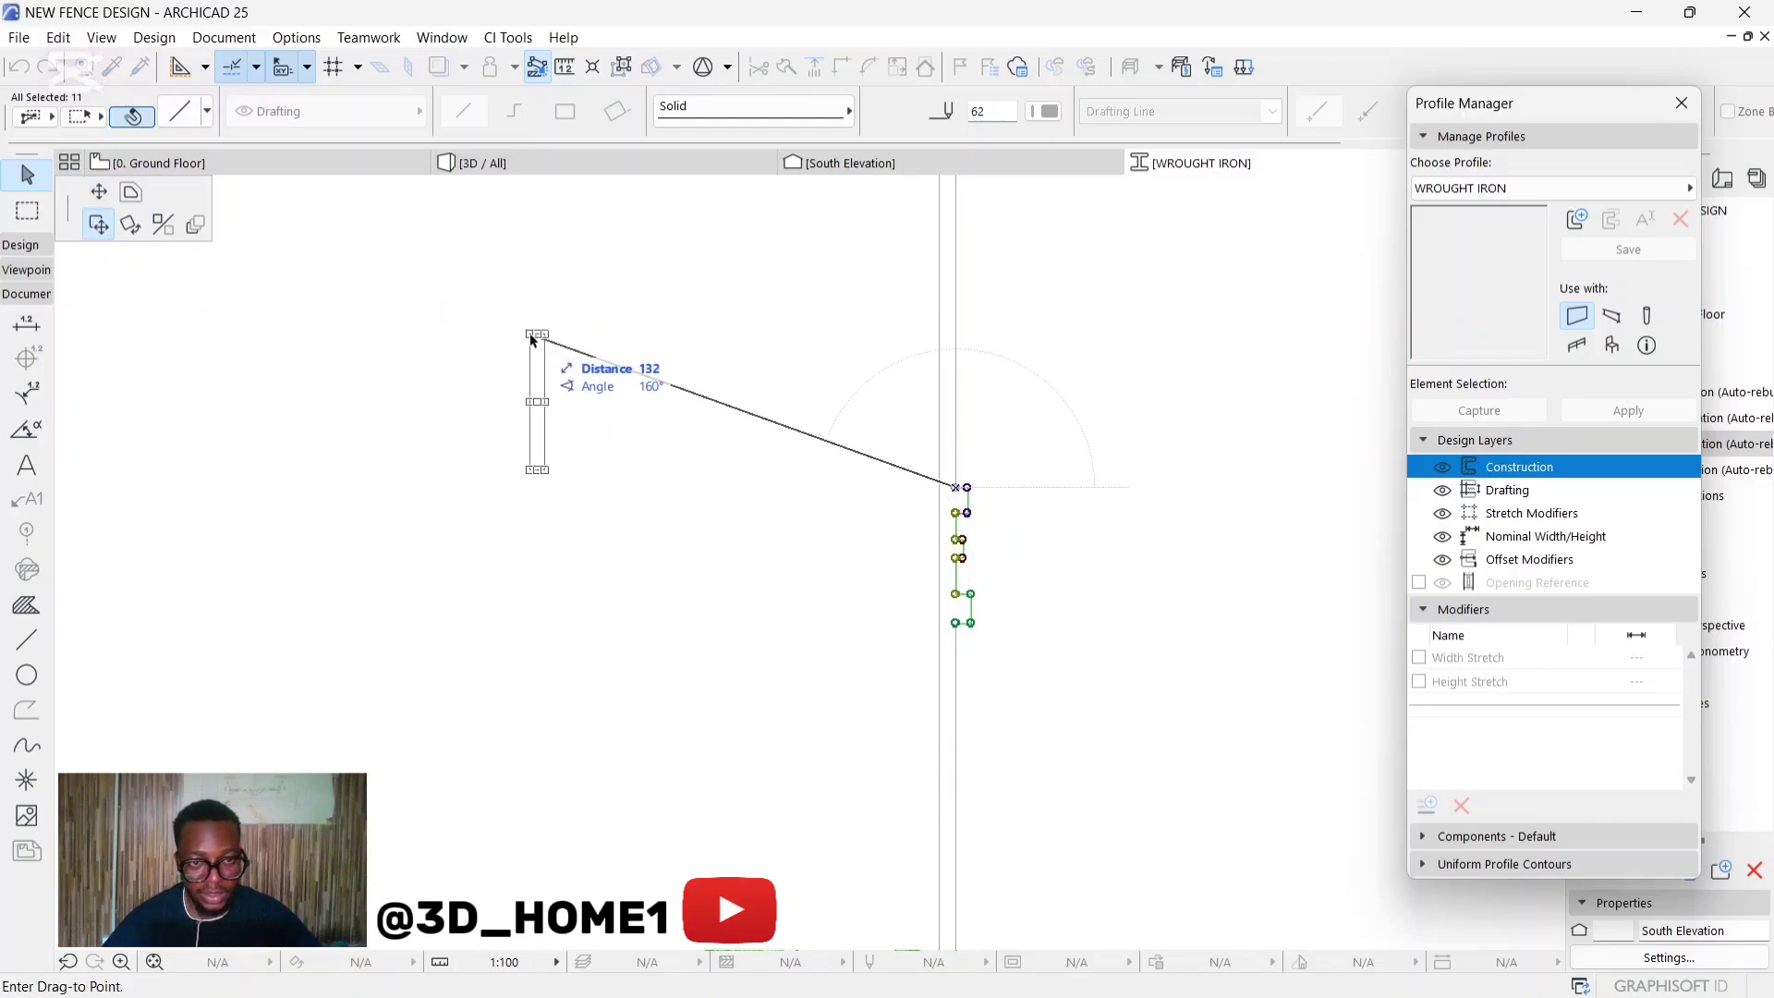
{"action": "scroll", "coordinate": [935, 473], "scroll_direction": "down", "scroll_amount": 5}
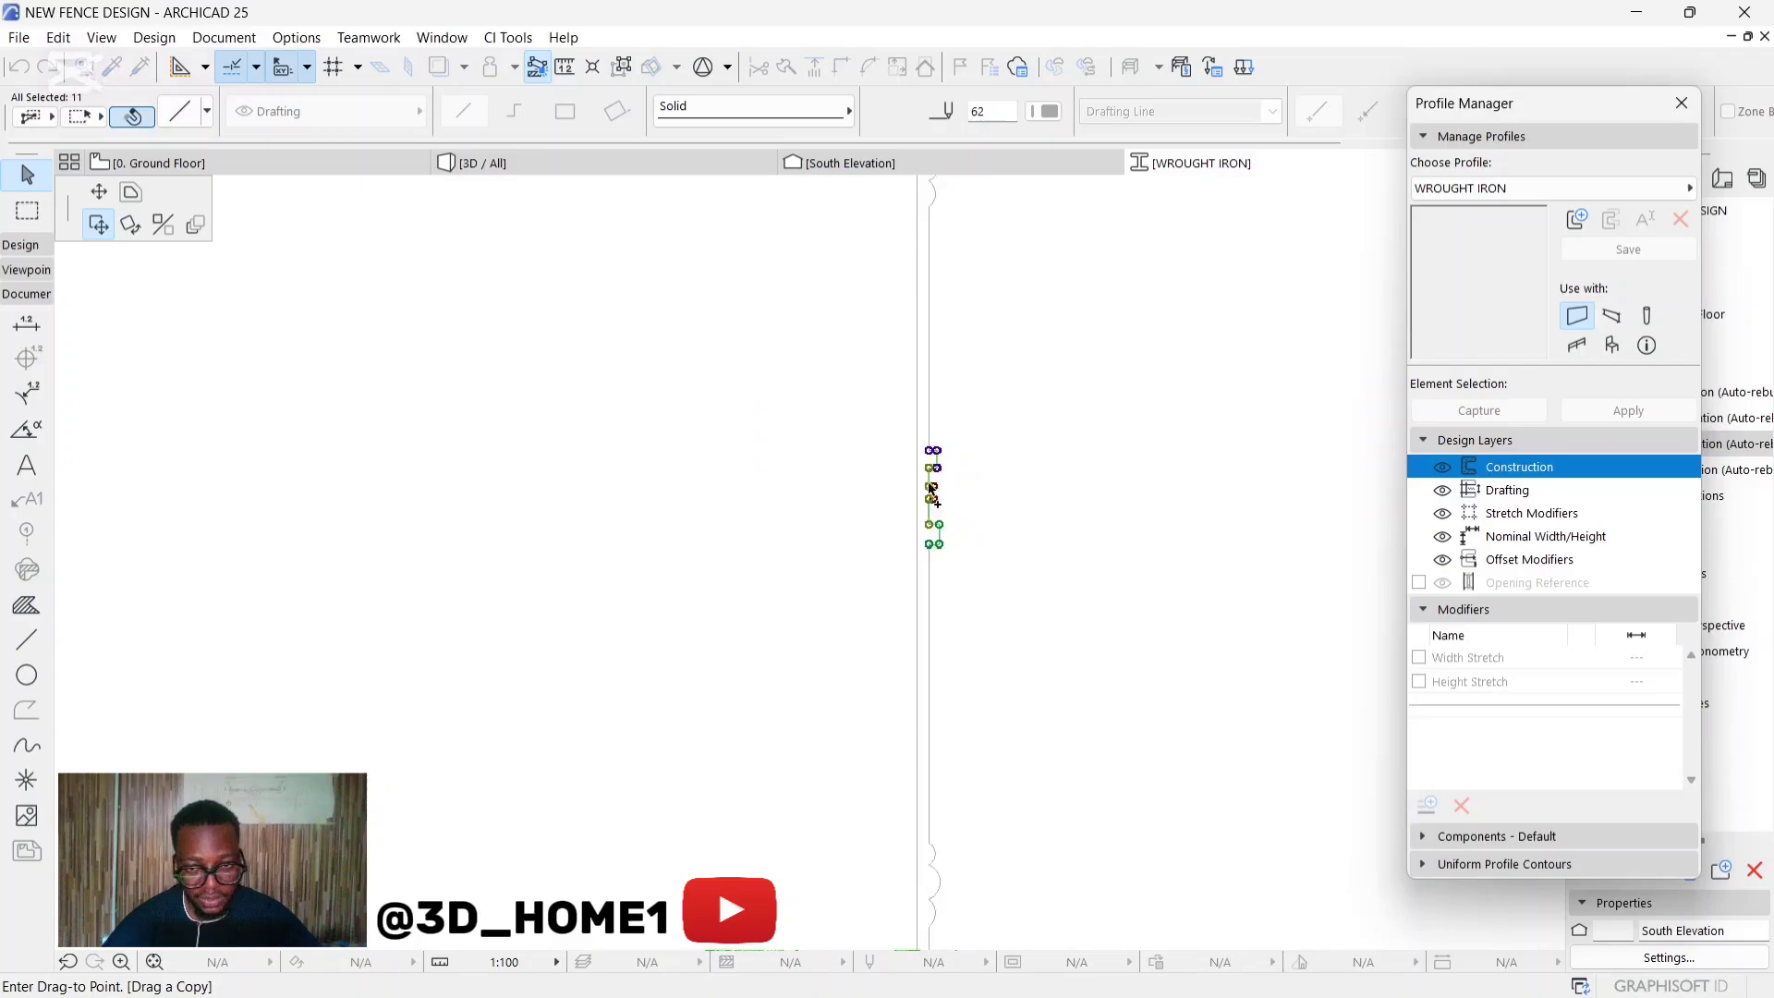
{"action": "scroll", "coordinate": [940, 673], "scroll_direction": "up", "scroll_amount": 3}
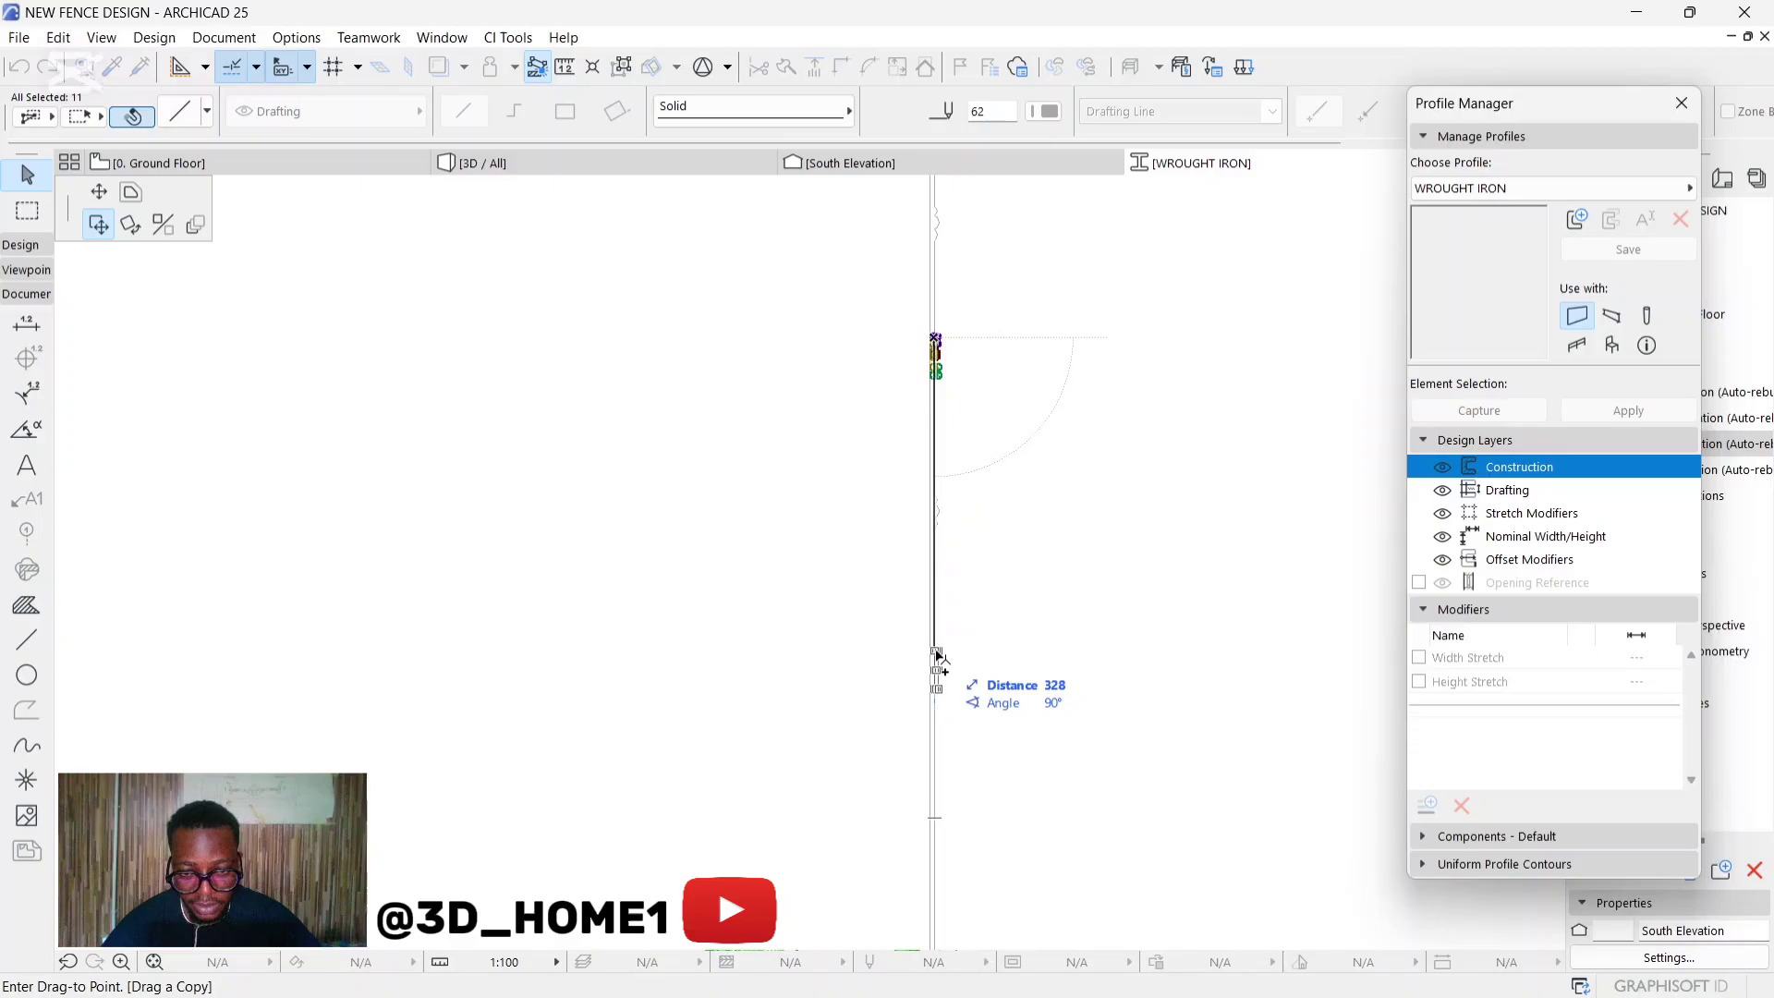
{"action": "left_click", "coordinate": [937, 657]}
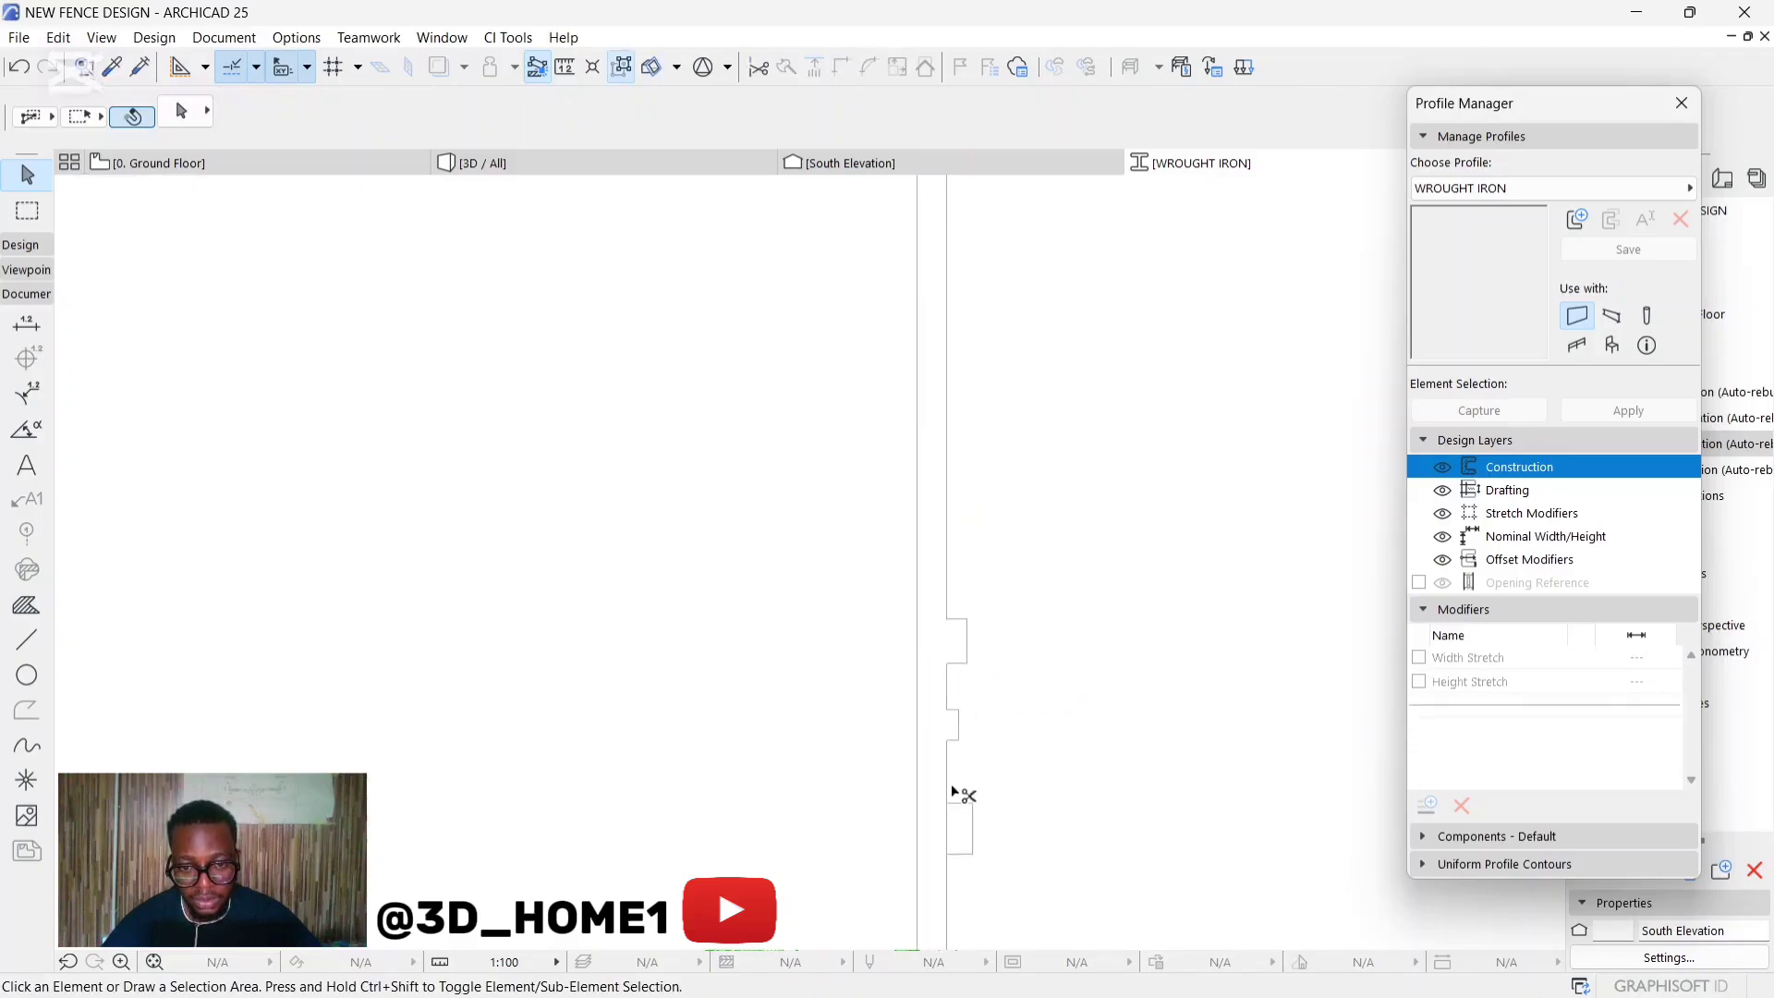
Fill the closed spear-tipped bar outline with the default Tile - Wall construction fill, detecting its boundary automatically.
{"action": "scroll", "coordinate": [946, 805], "scroll_direction": "down", "scroll_amount": 5}
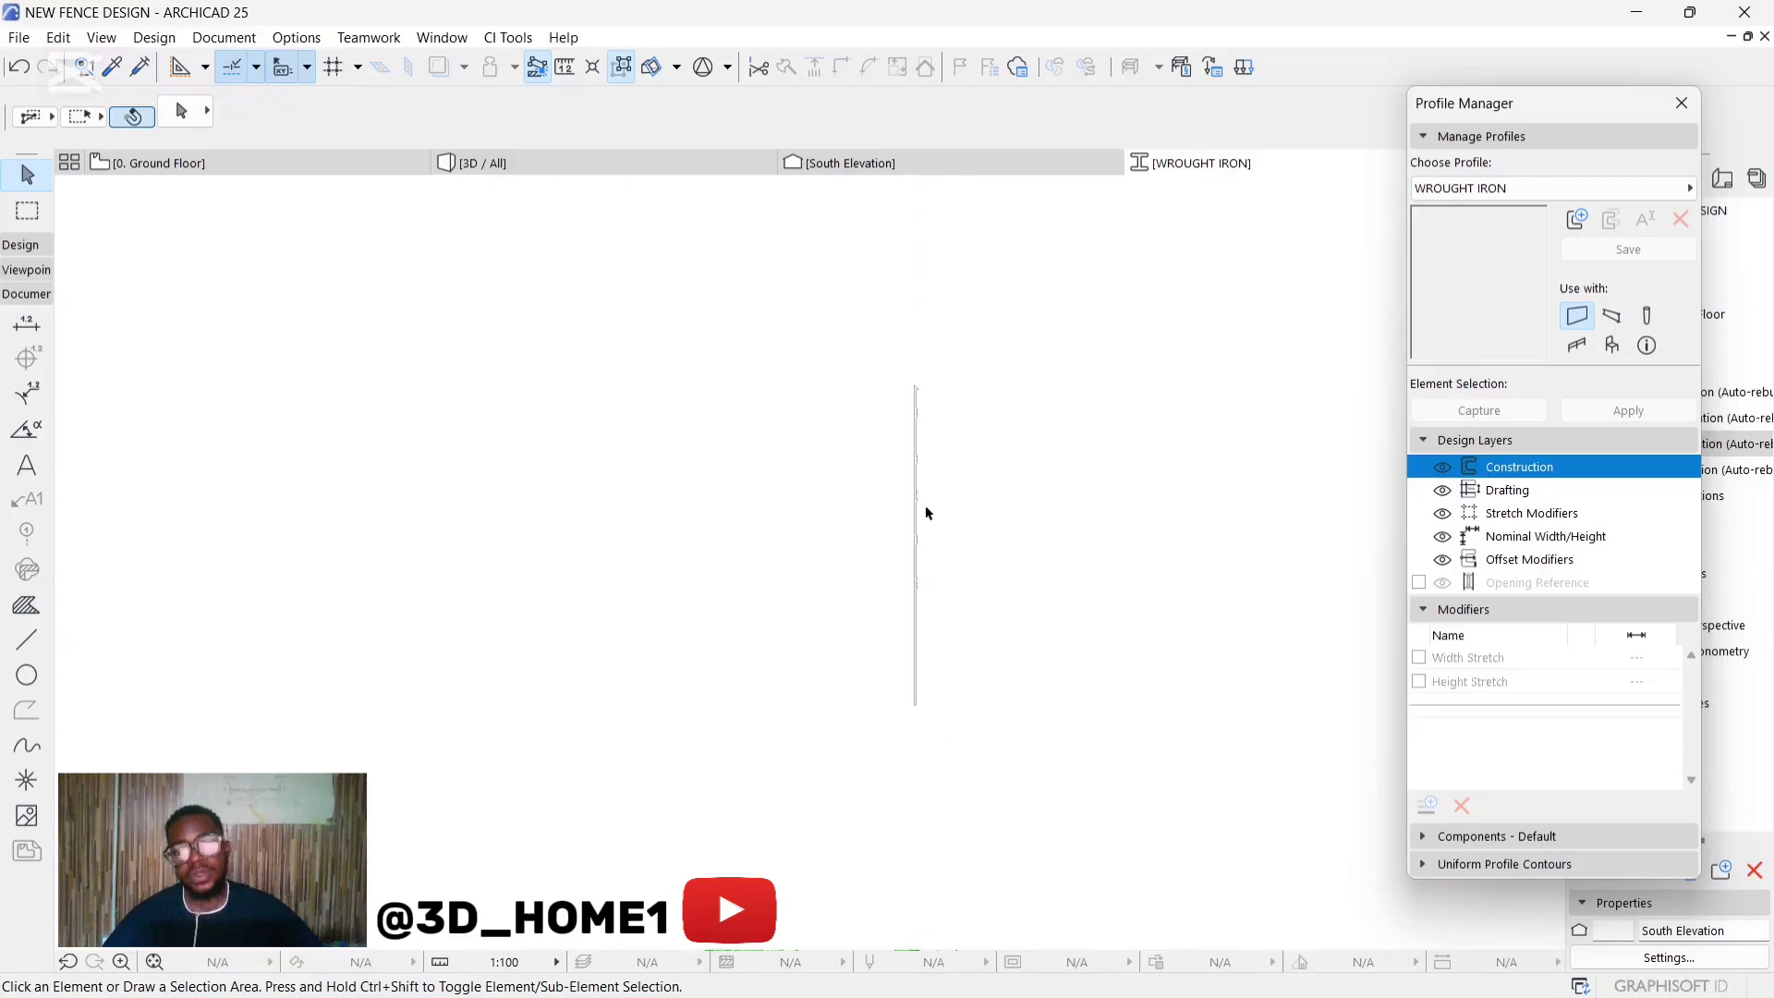
{"action": "scroll", "coordinate": [910, 377], "scroll_direction": "up", "scroll_amount": 5}
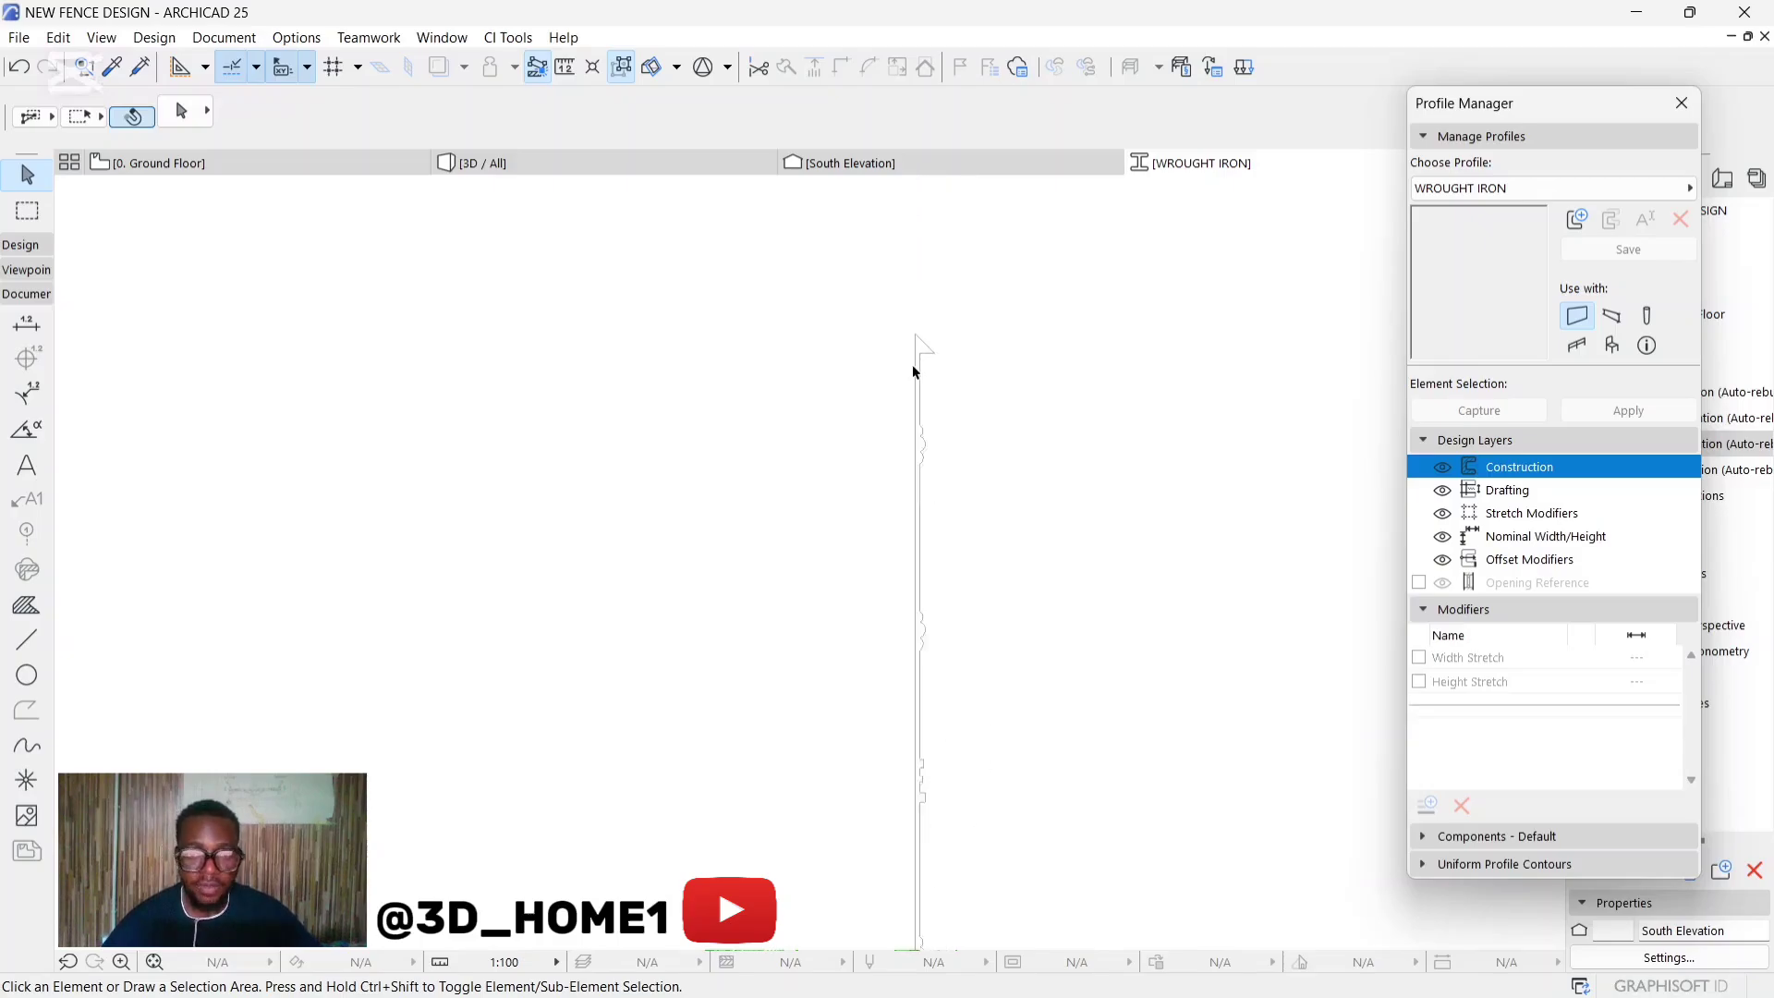
{"action": "scroll", "coordinate": [912, 370], "scroll_direction": "down", "scroll_amount": 2}
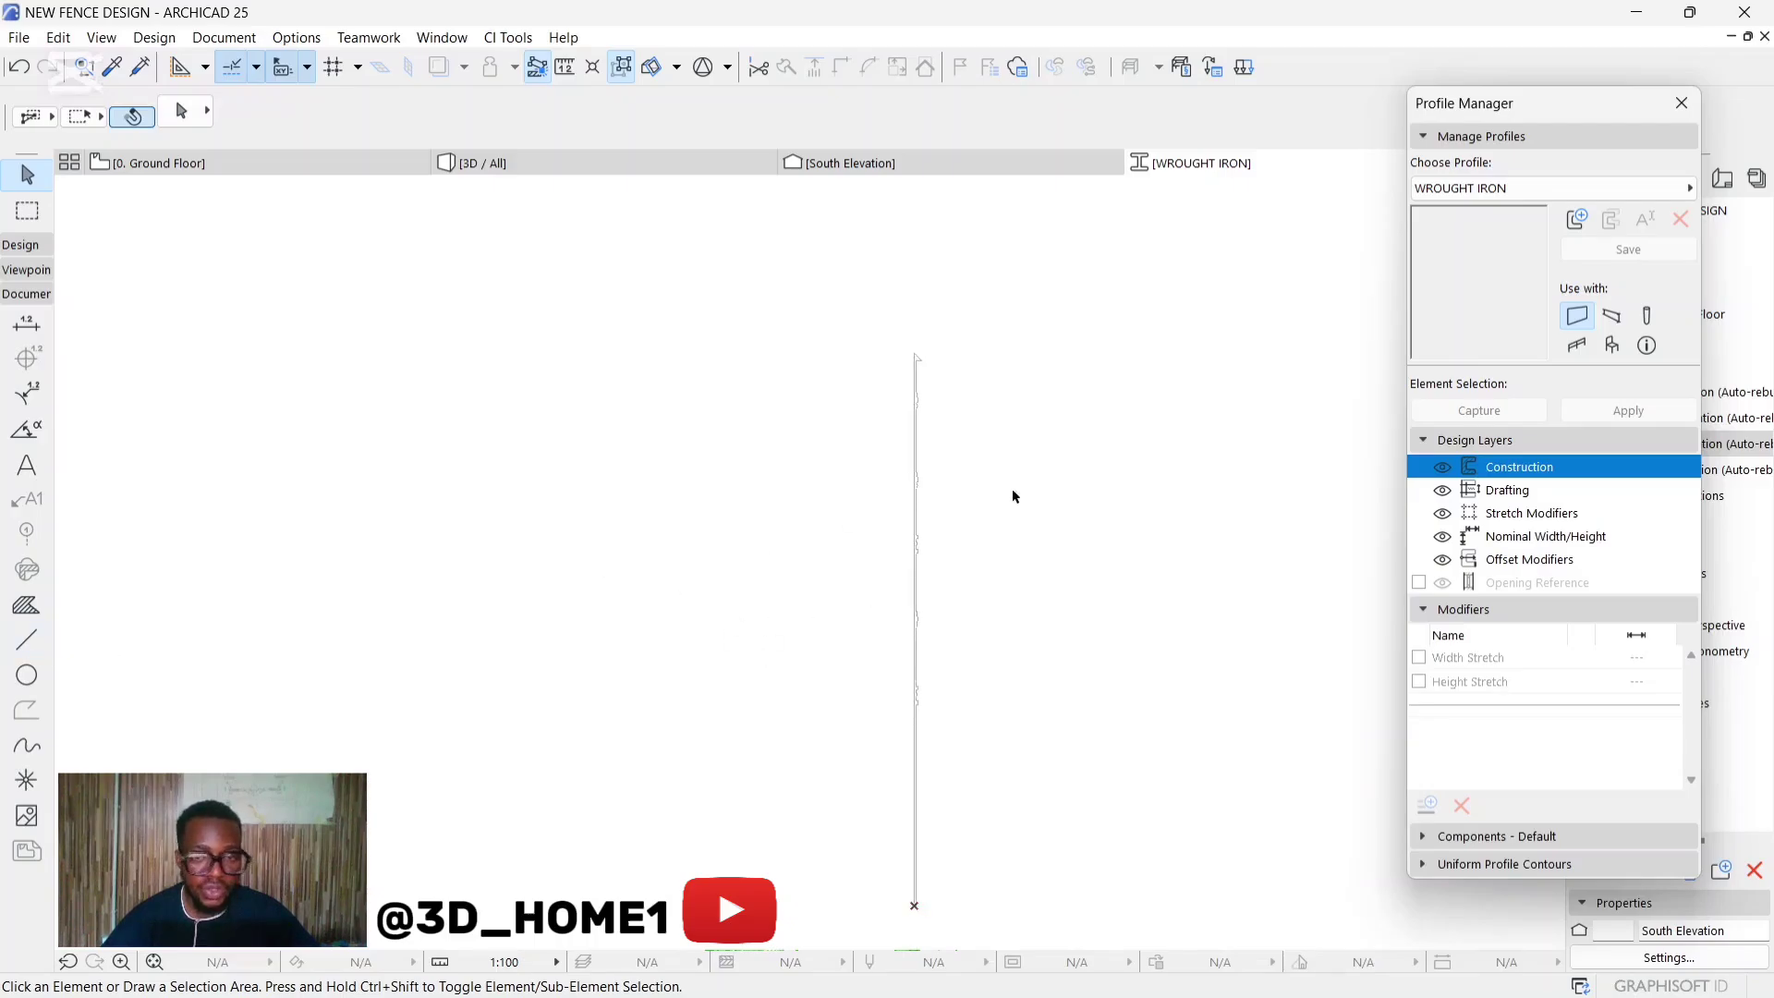
{"action": "left_click", "coordinate": [27, 607]}
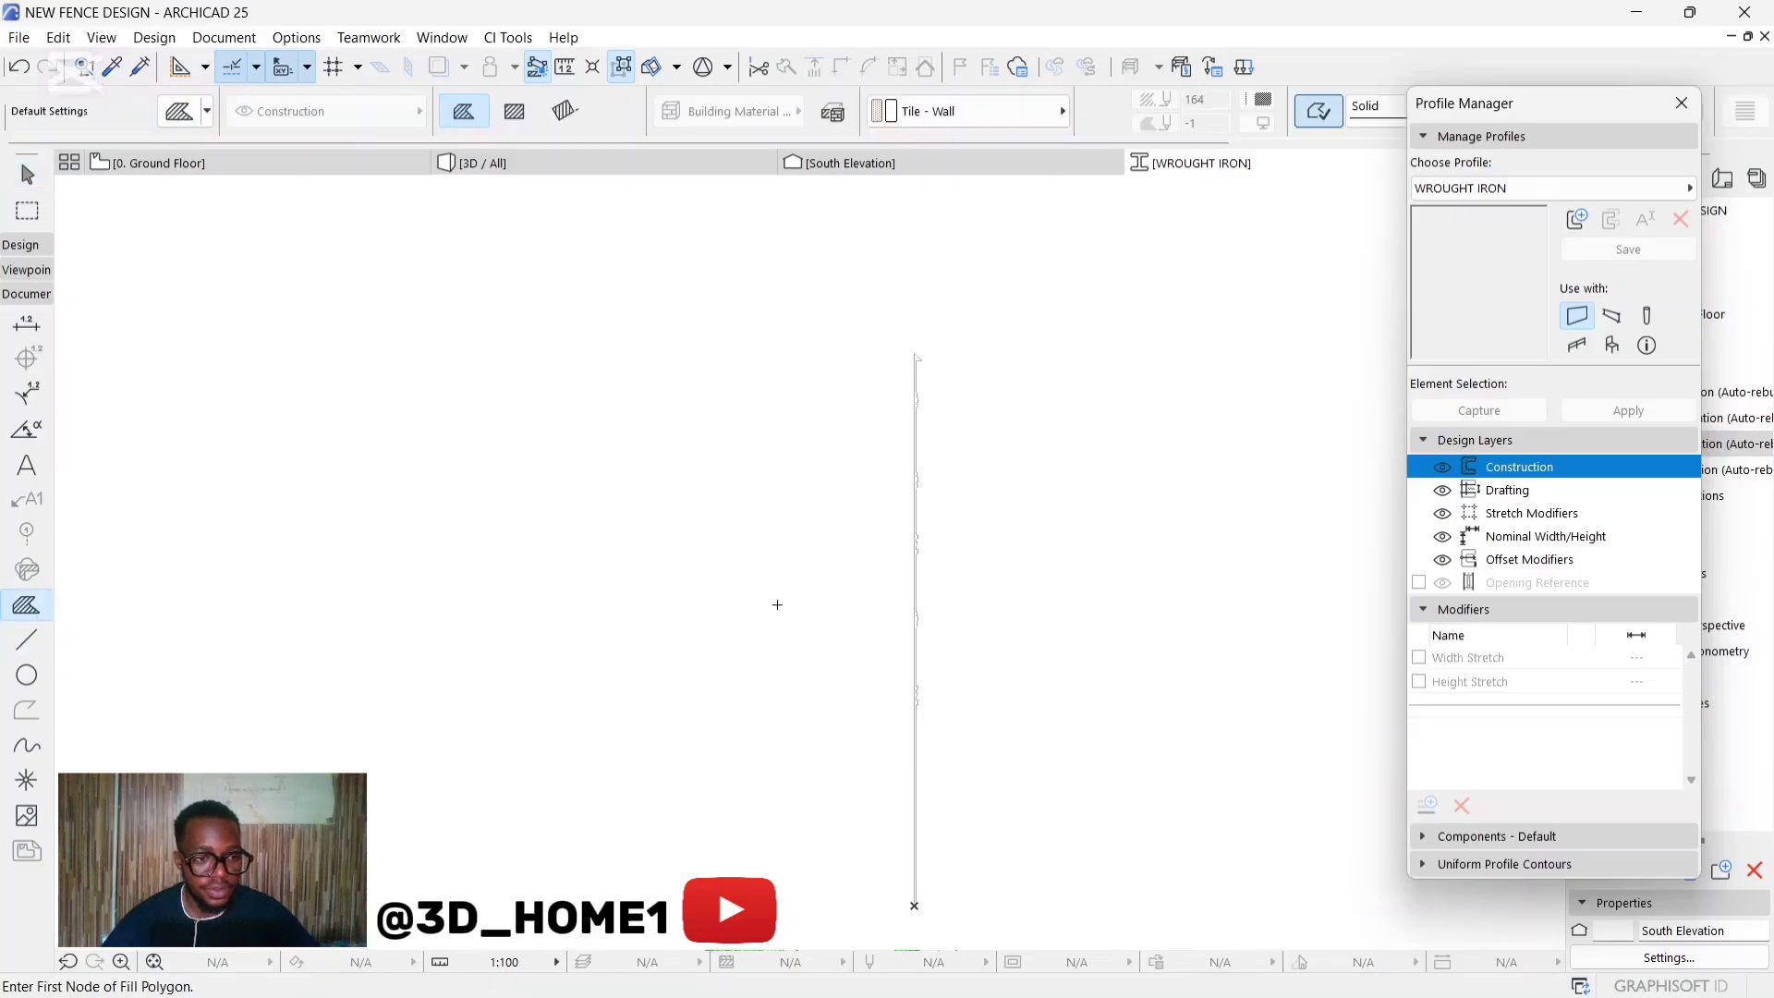
{"action": "scroll", "coordinate": [918, 364], "scroll_direction": "up", "scroll_amount": 3}
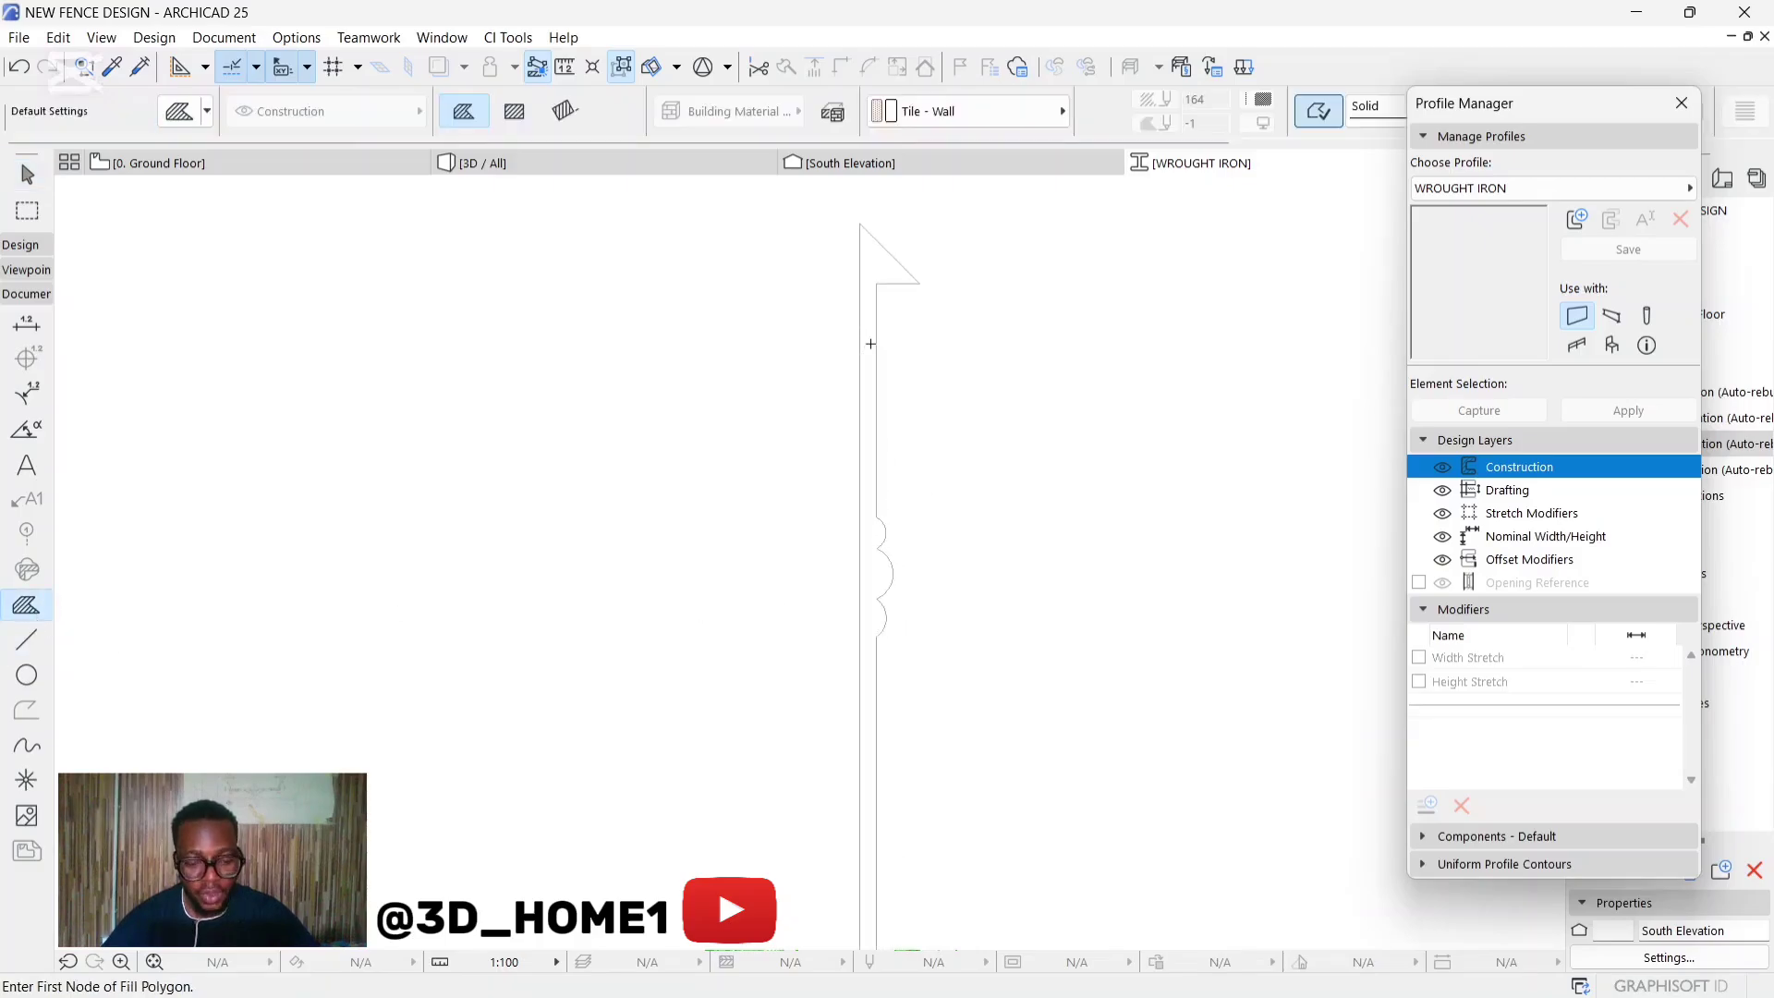
{"action": "left_click", "coordinate": [871, 345]}
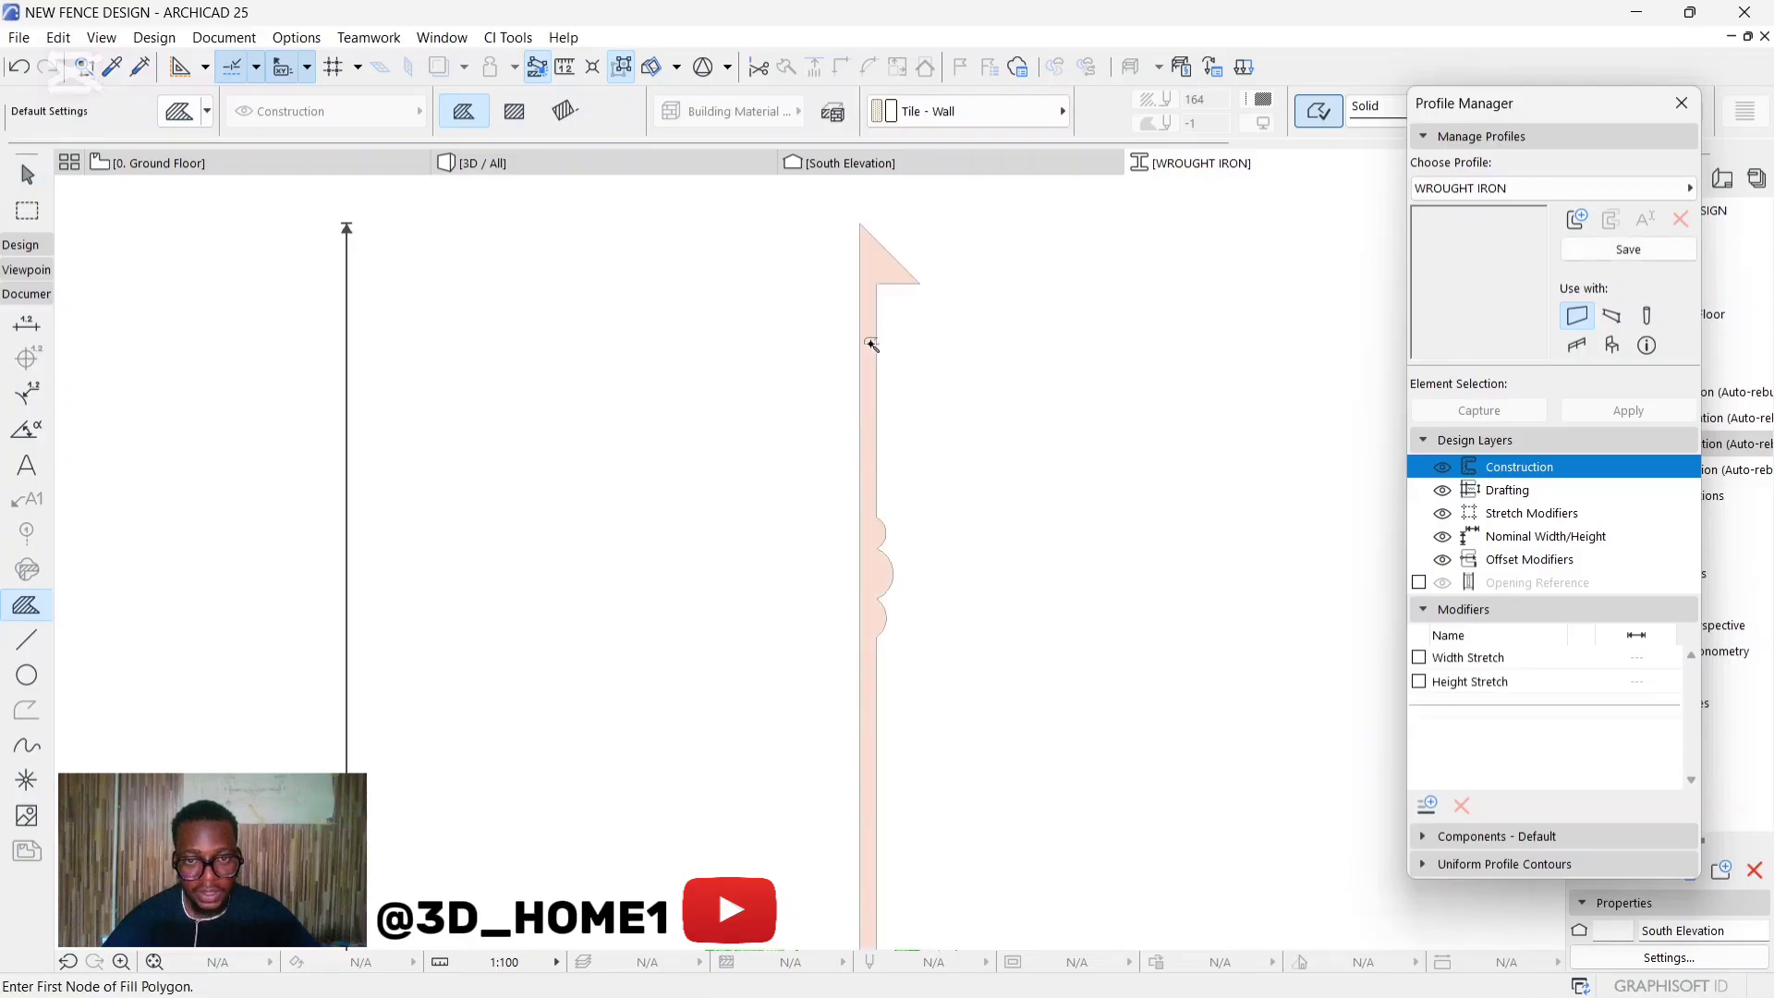
{"action": "scroll", "coordinate": [868, 361], "scroll_direction": "down", "scroll_amount": 6}
{"action": "key", "text": "Escape"}
Change the bar fill's material to Concrete Block - Filler.
{"action": "scroll", "coordinate": [873, 397], "scroll_direction": "up", "scroll_amount": 5}
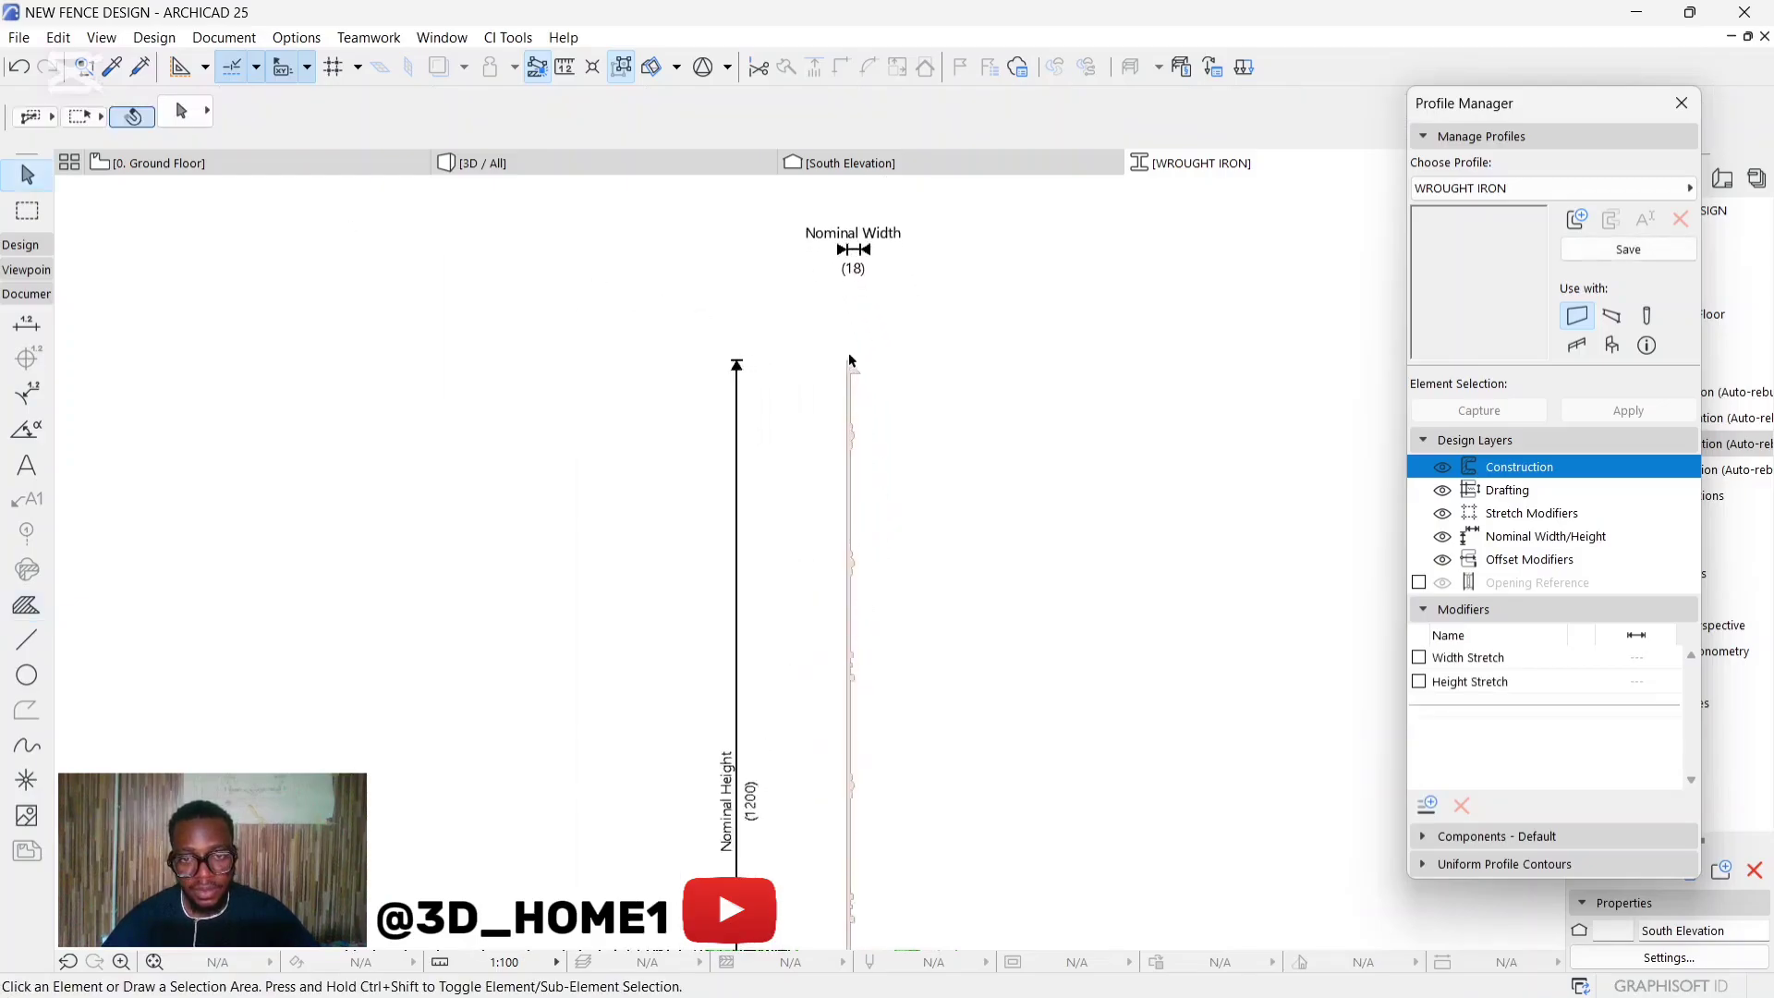
{"action": "left_click", "coordinate": [852, 420]}
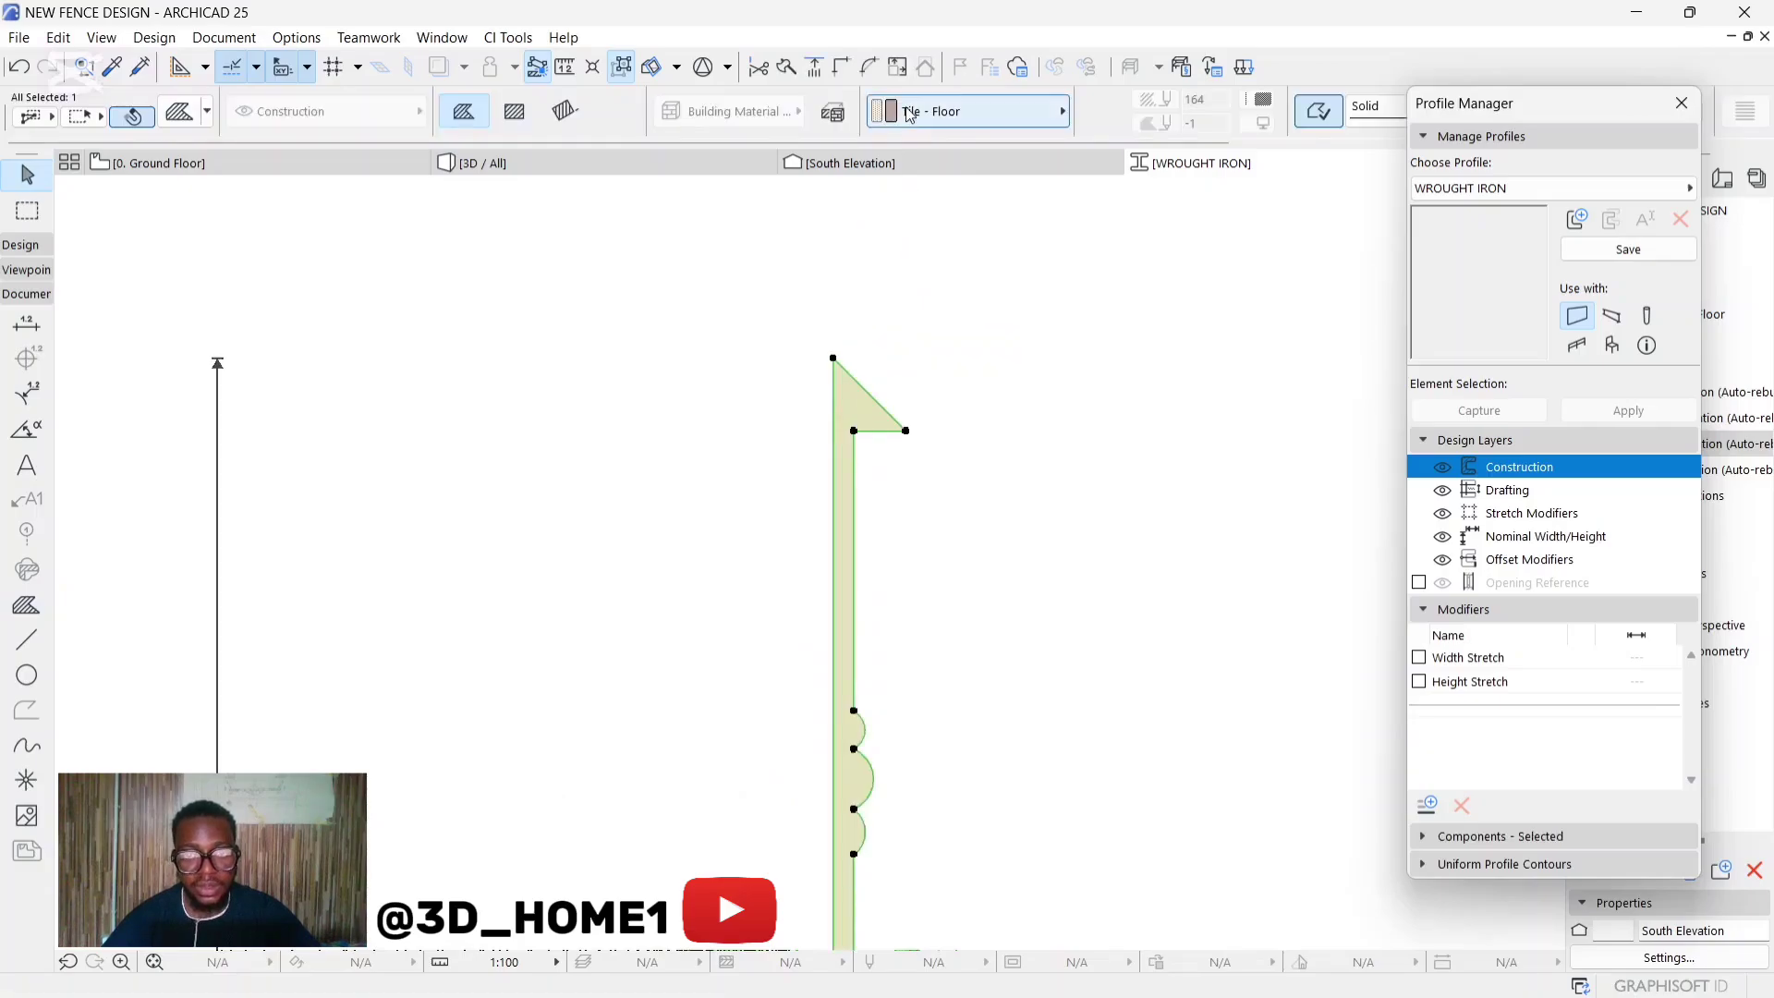
{"action": "left_click", "coordinate": [970, 111]}
{"action": "left_click", "coordinate": [1257, 358]}
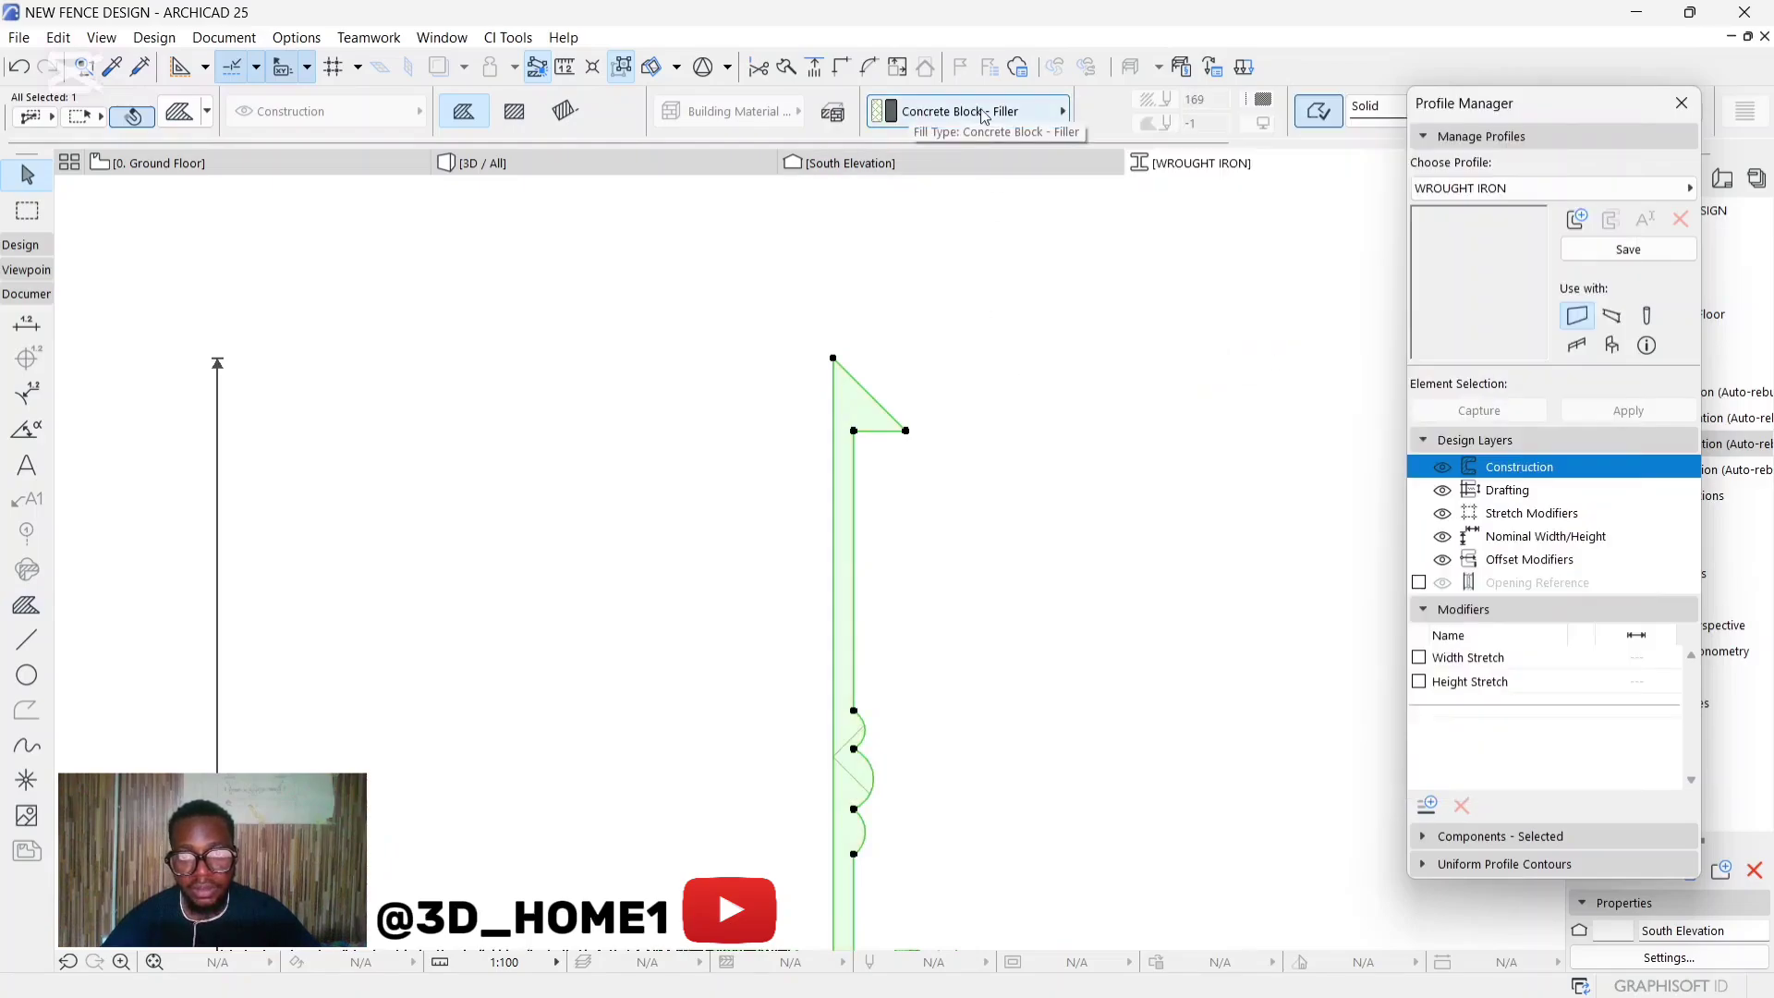
{"action": "scroll", "coordinate": [858, 334], "scroll_direction": "down", "scroll_amount": 3}
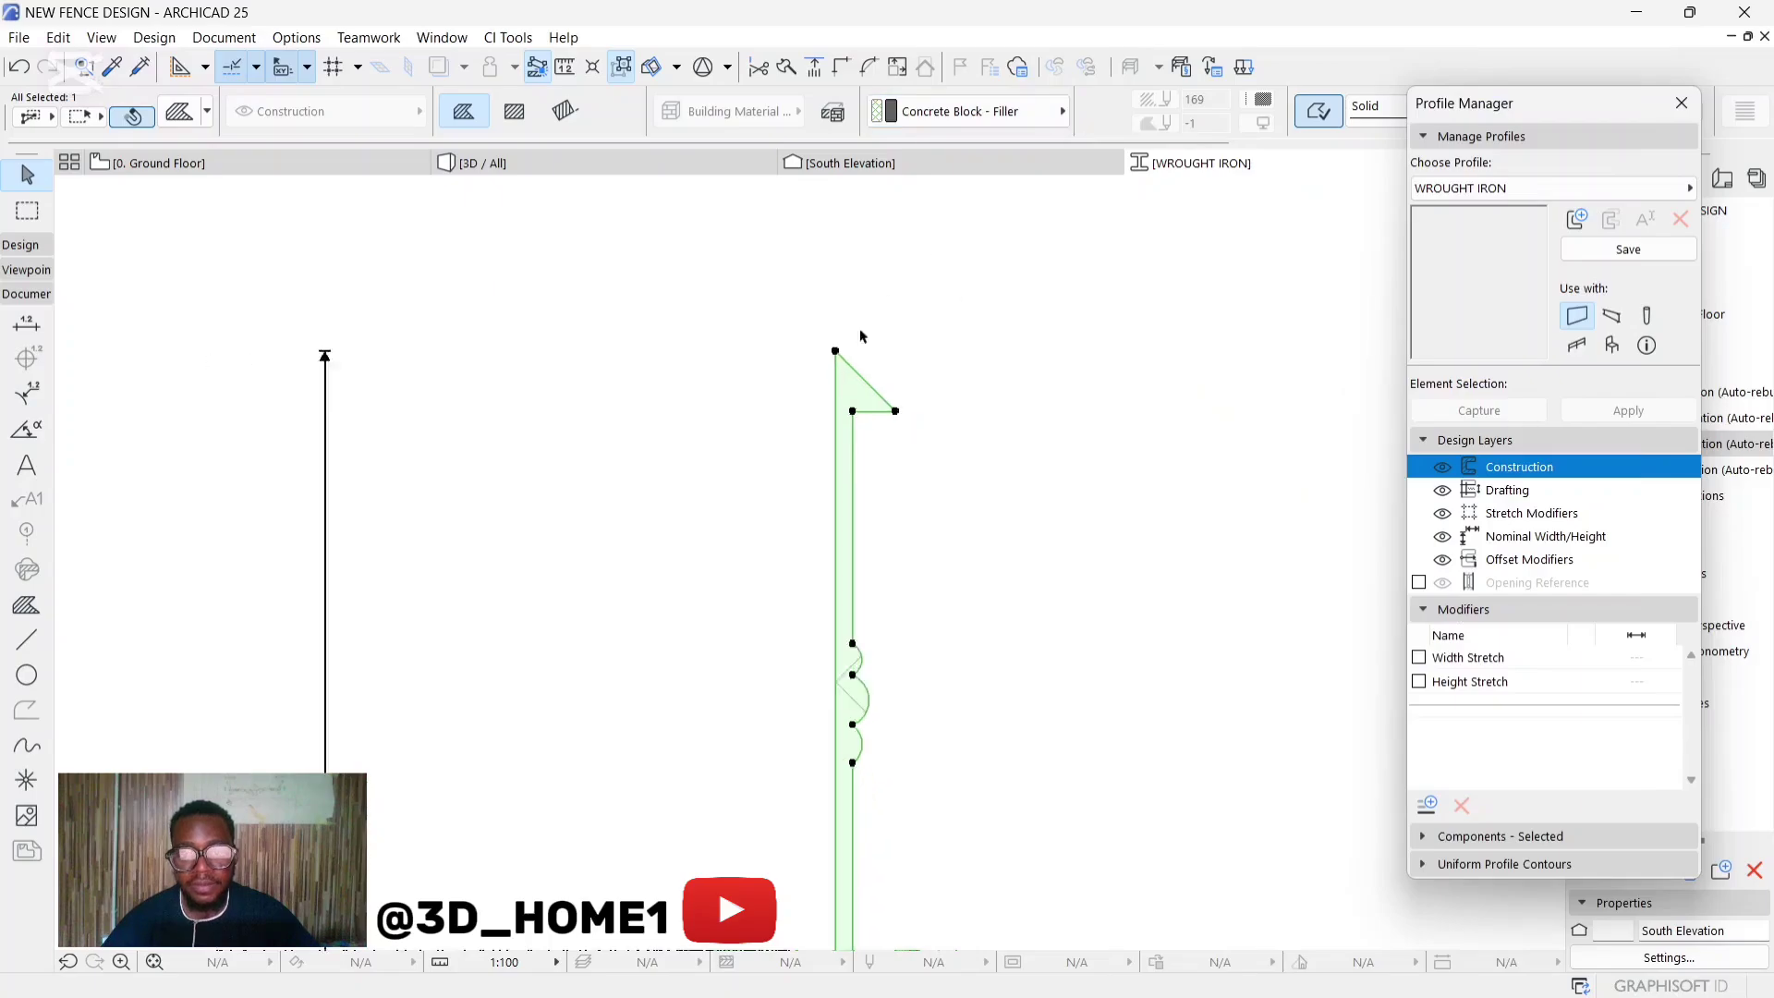
{"action": "left_click", "coordinate": [1031, 347]}
Save the WROUGHT IRON profile and close the Profile Manager.
{"action": "scroll", "coordinate": [864, 376], "scroll_direction": "up", "scroll_amount": 3}
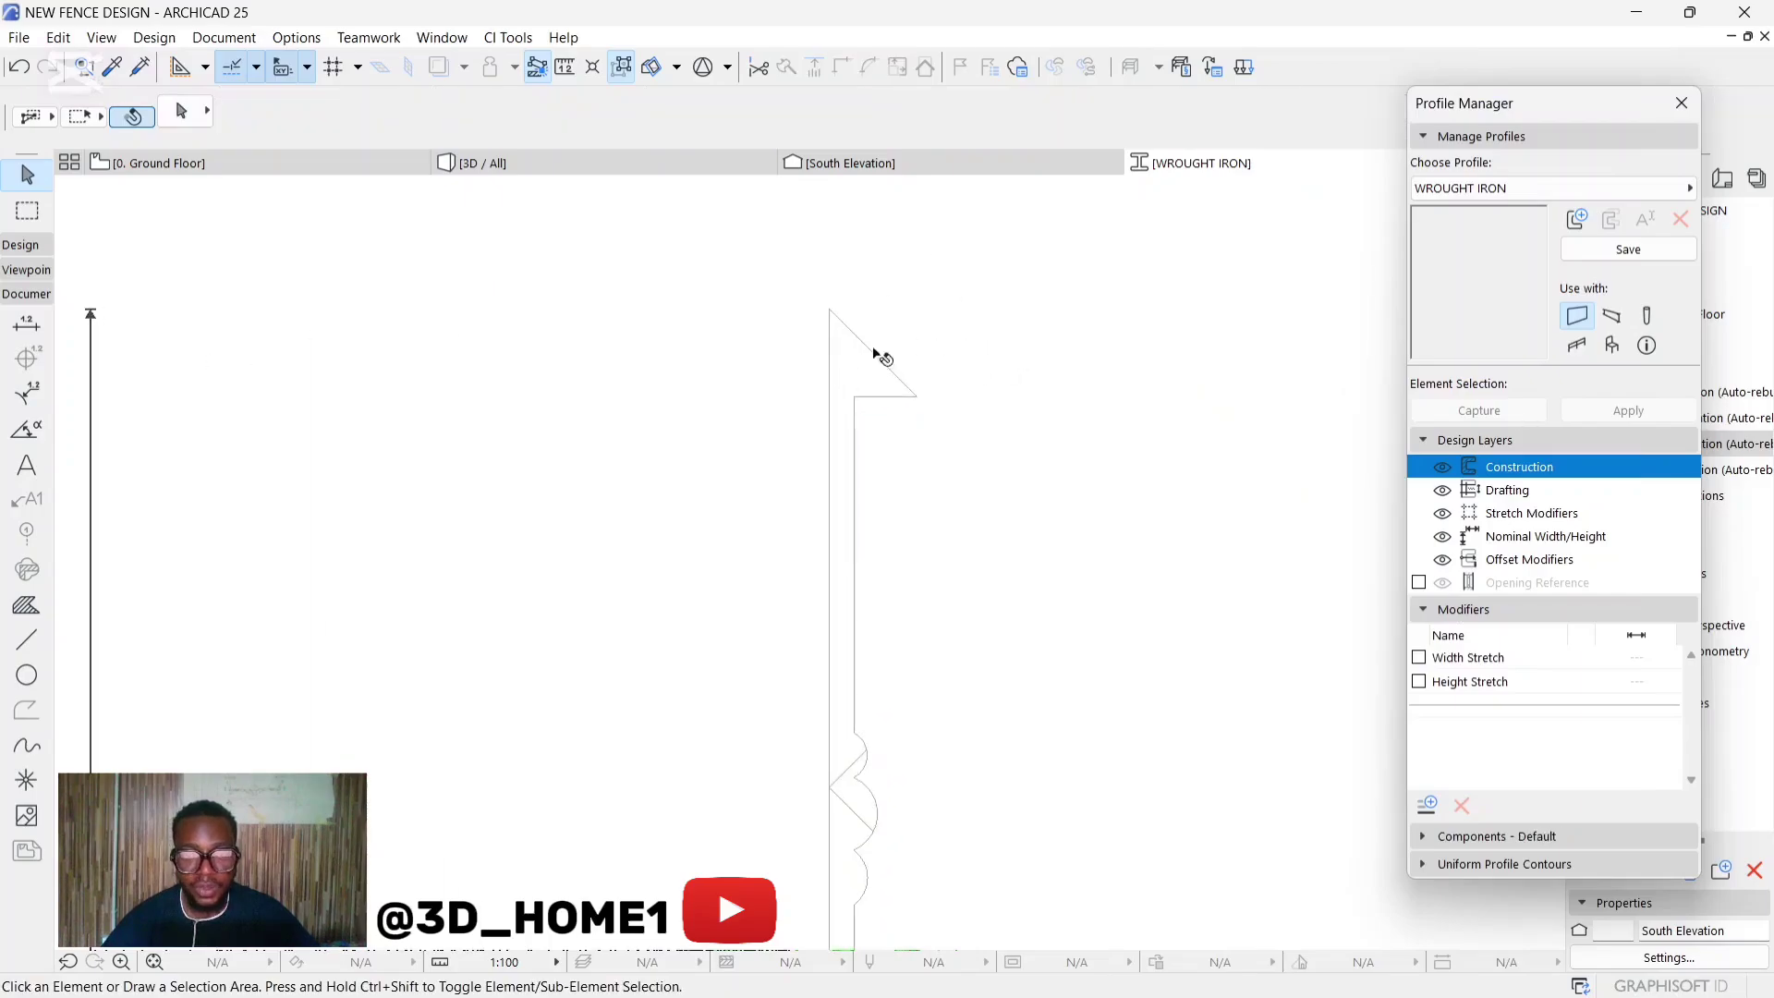
{"action": "scroll", "coordinate": [880, 357], "scroll_direction": "down", "scroll_amount": 5}
{"action": "scroll", "coordinate": [945, 373], "scroll_direction": "down", "scroll_amount": 4}
{"action": "scroll", "coordinate": [927, 666], "scroll_direction": "up", "scroll_amount": 3}
{"action": "scroll", "coordinate": [958, 518], "scroll_direction": "down", "scroll_amount": 4}
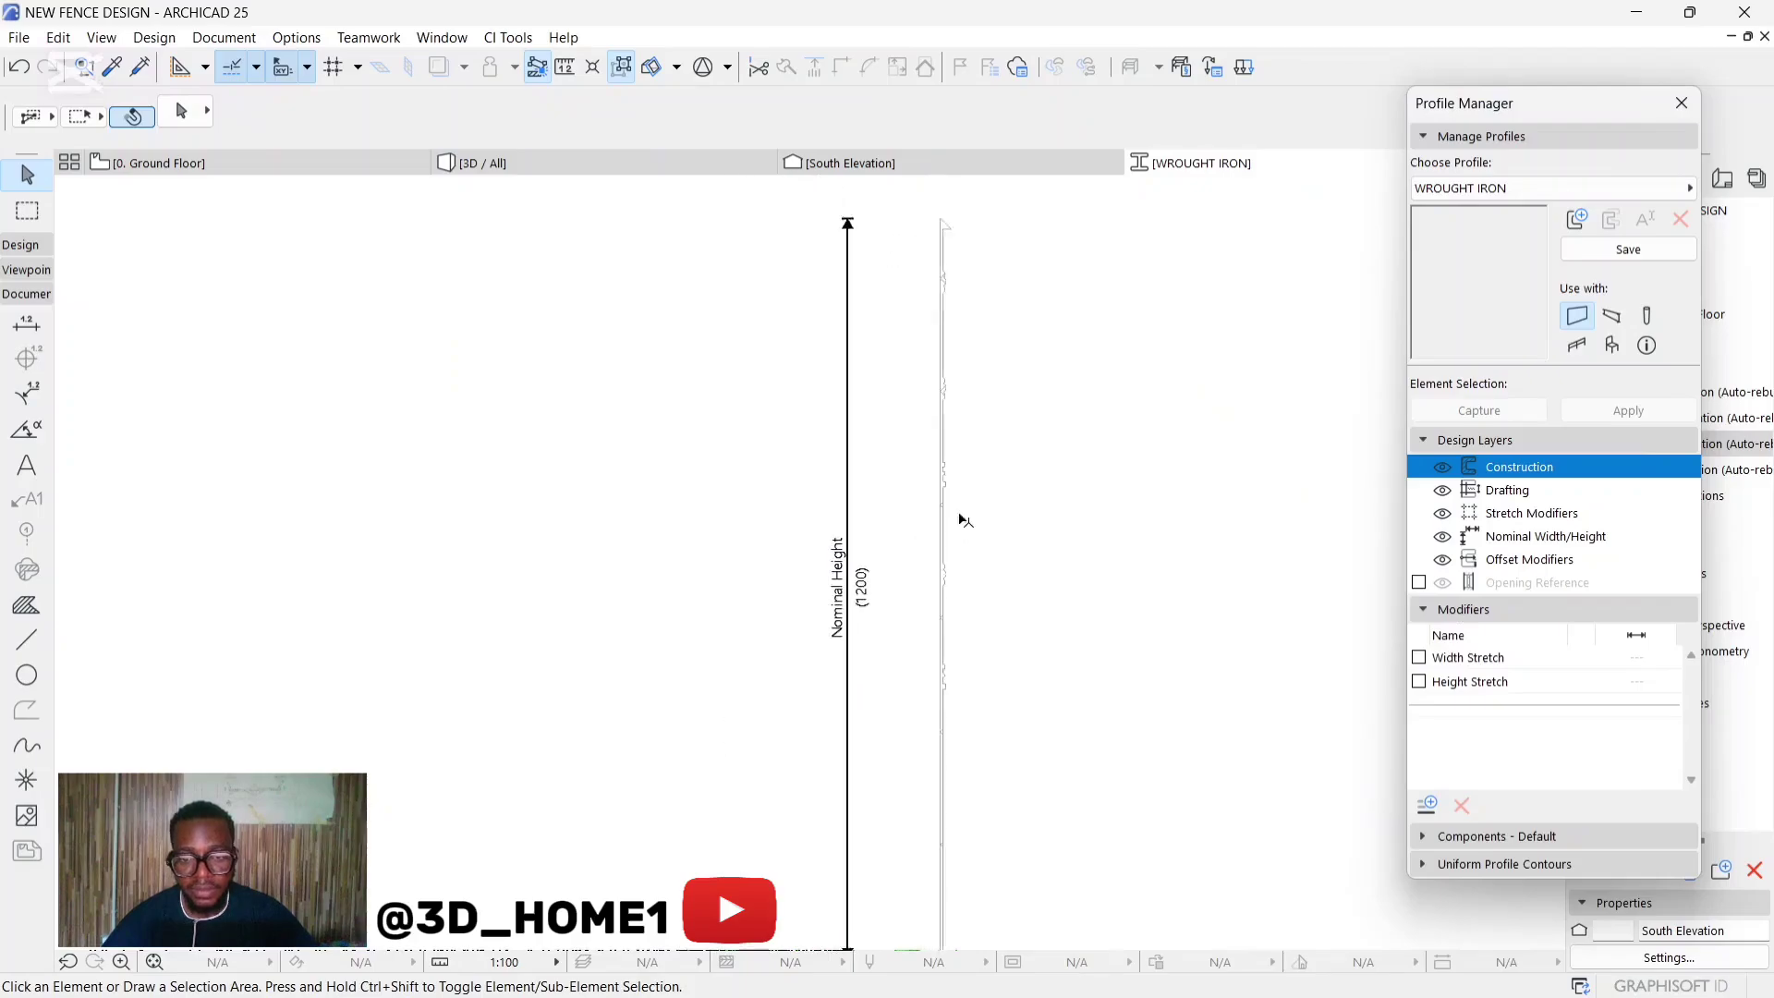
{"action": "scroll", "coordinate": [994, 607], "scroll_direction": "down", "scroll_amount": 1}
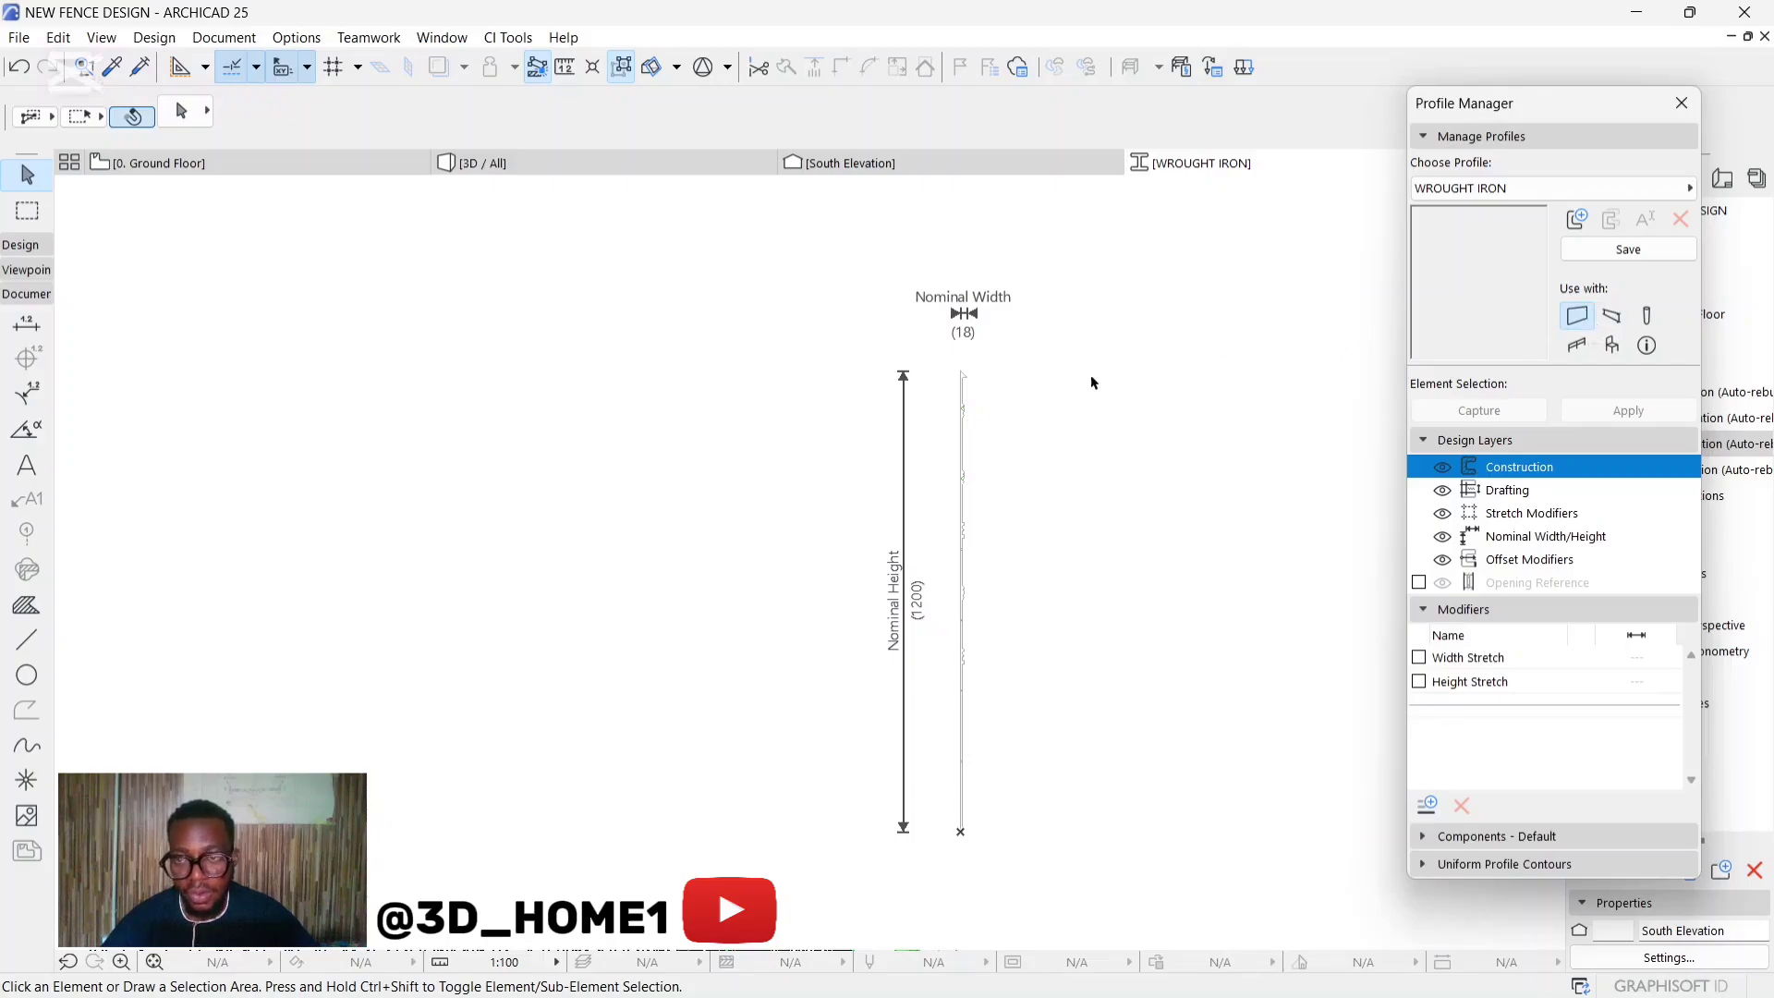
{"action": "left_click", "coordinate": [1624, 248]}
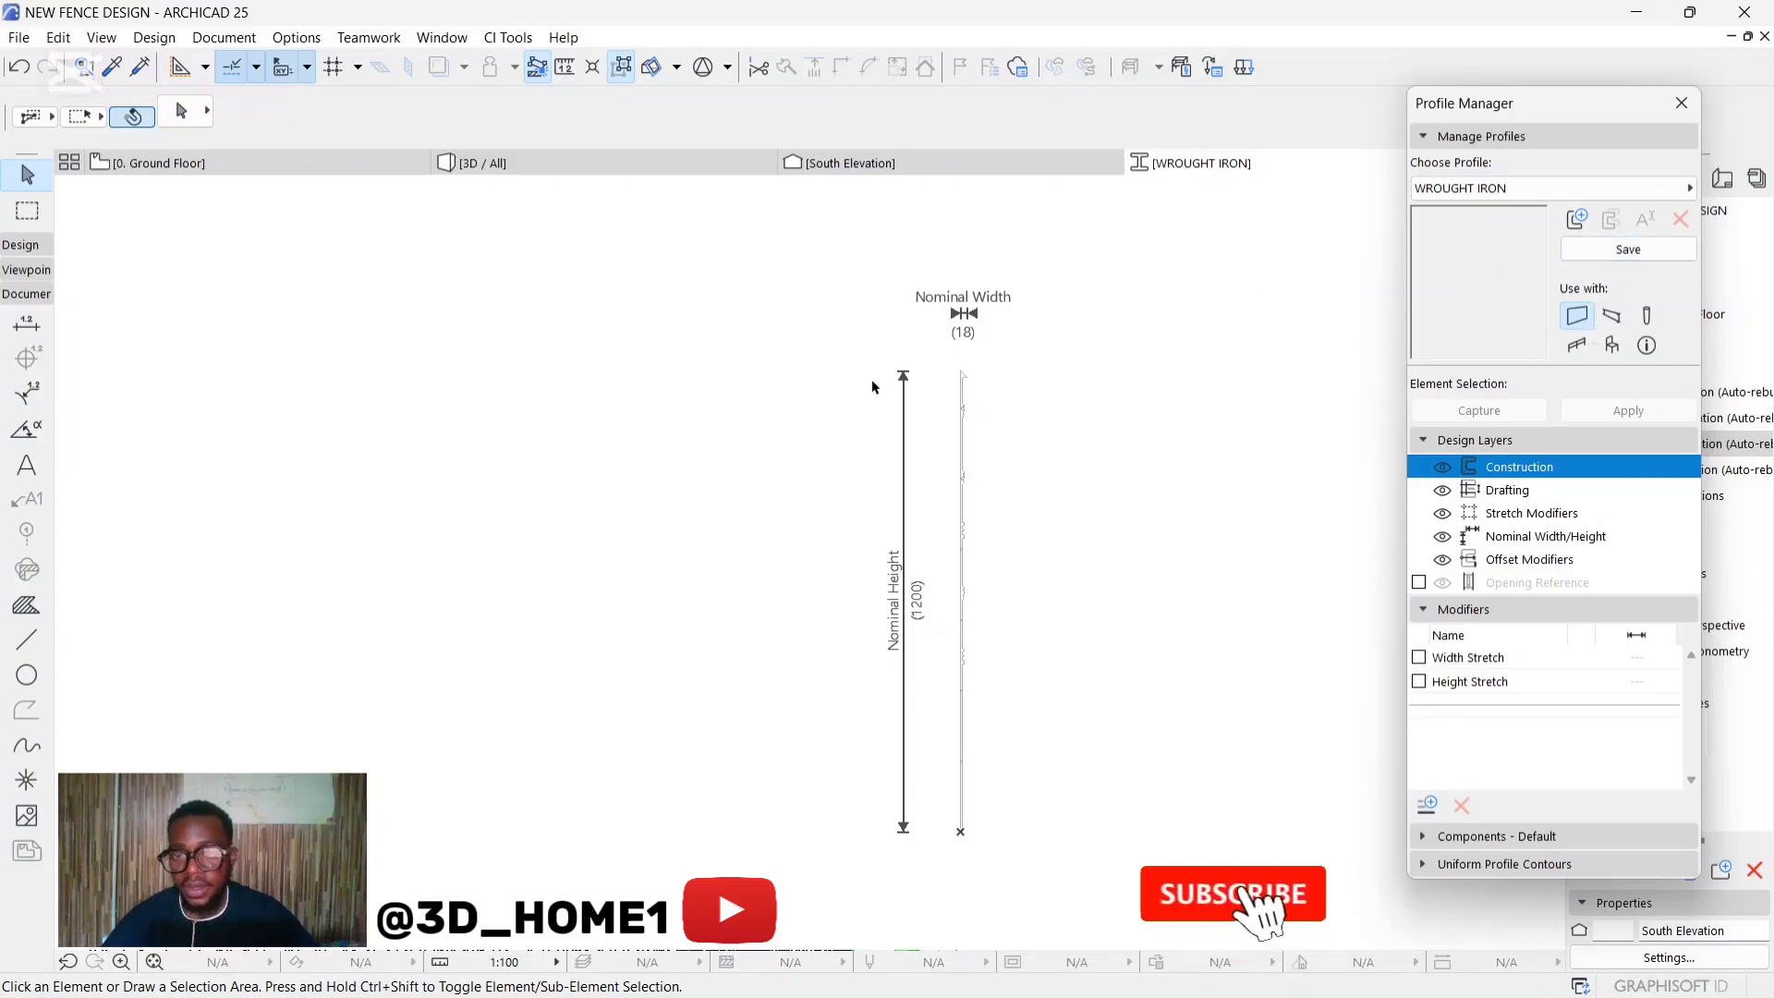
{"action": "left_click", "coordinate": [1628, 250]}
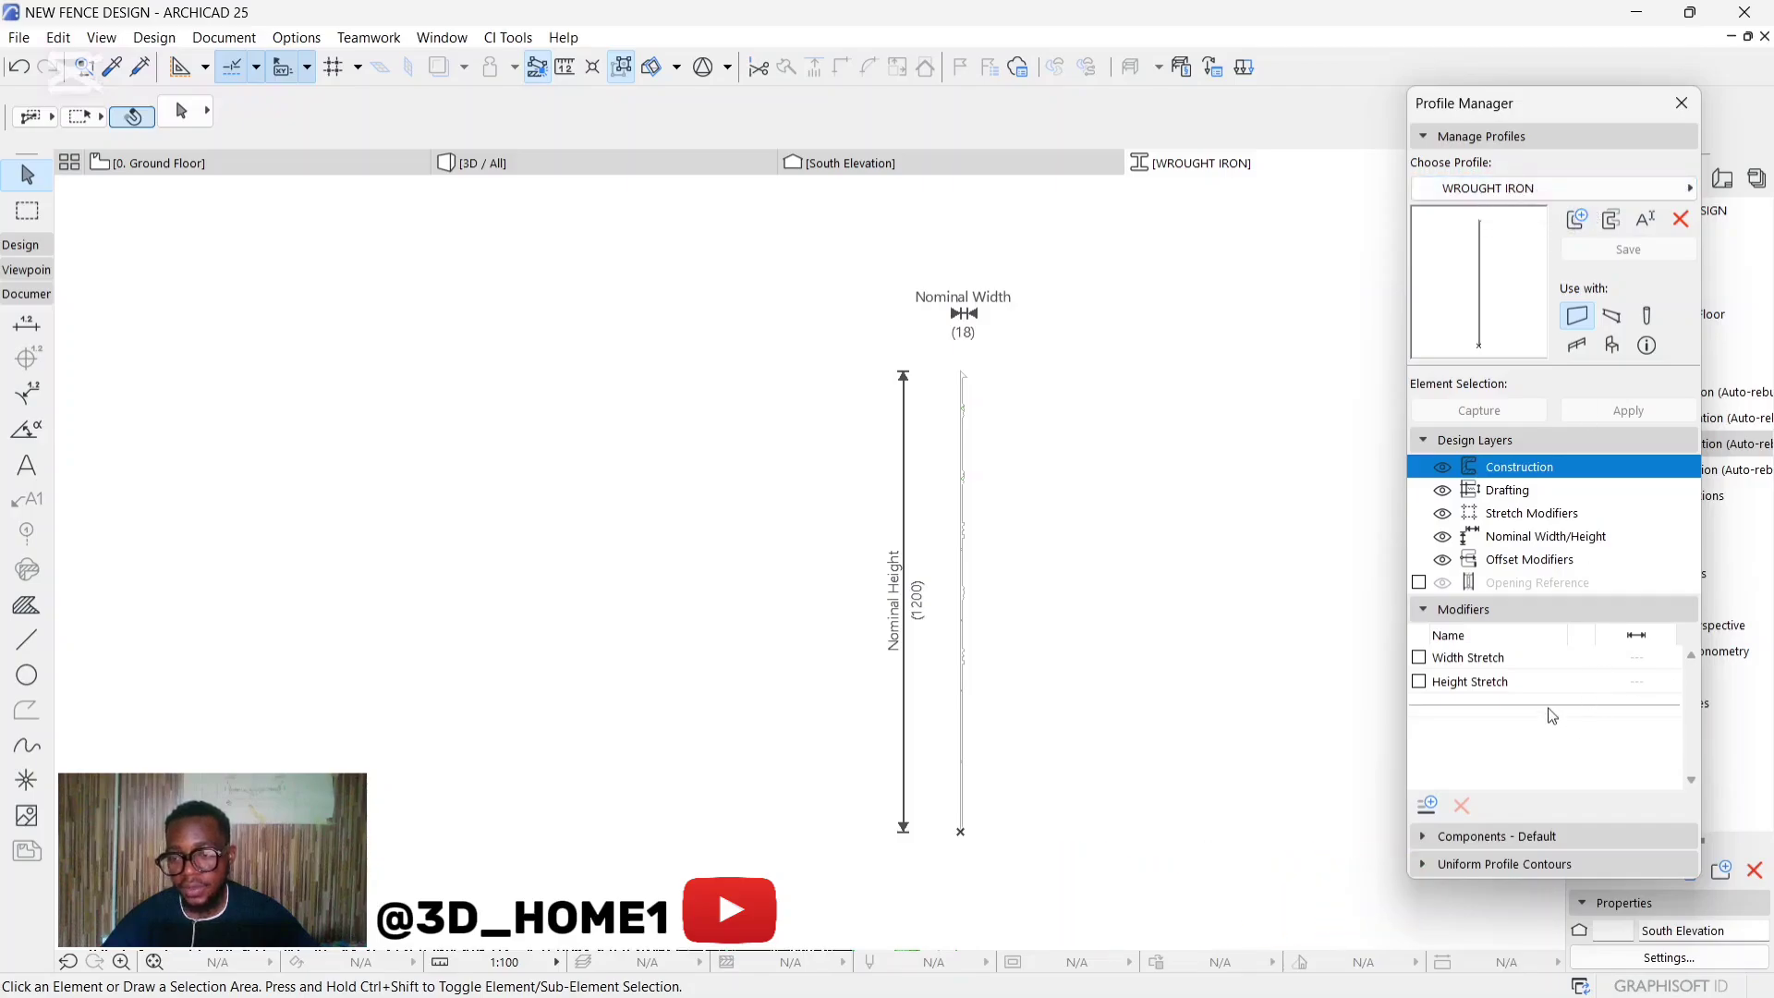
{"action": "left_click", "coordinate": [1682, 103]}
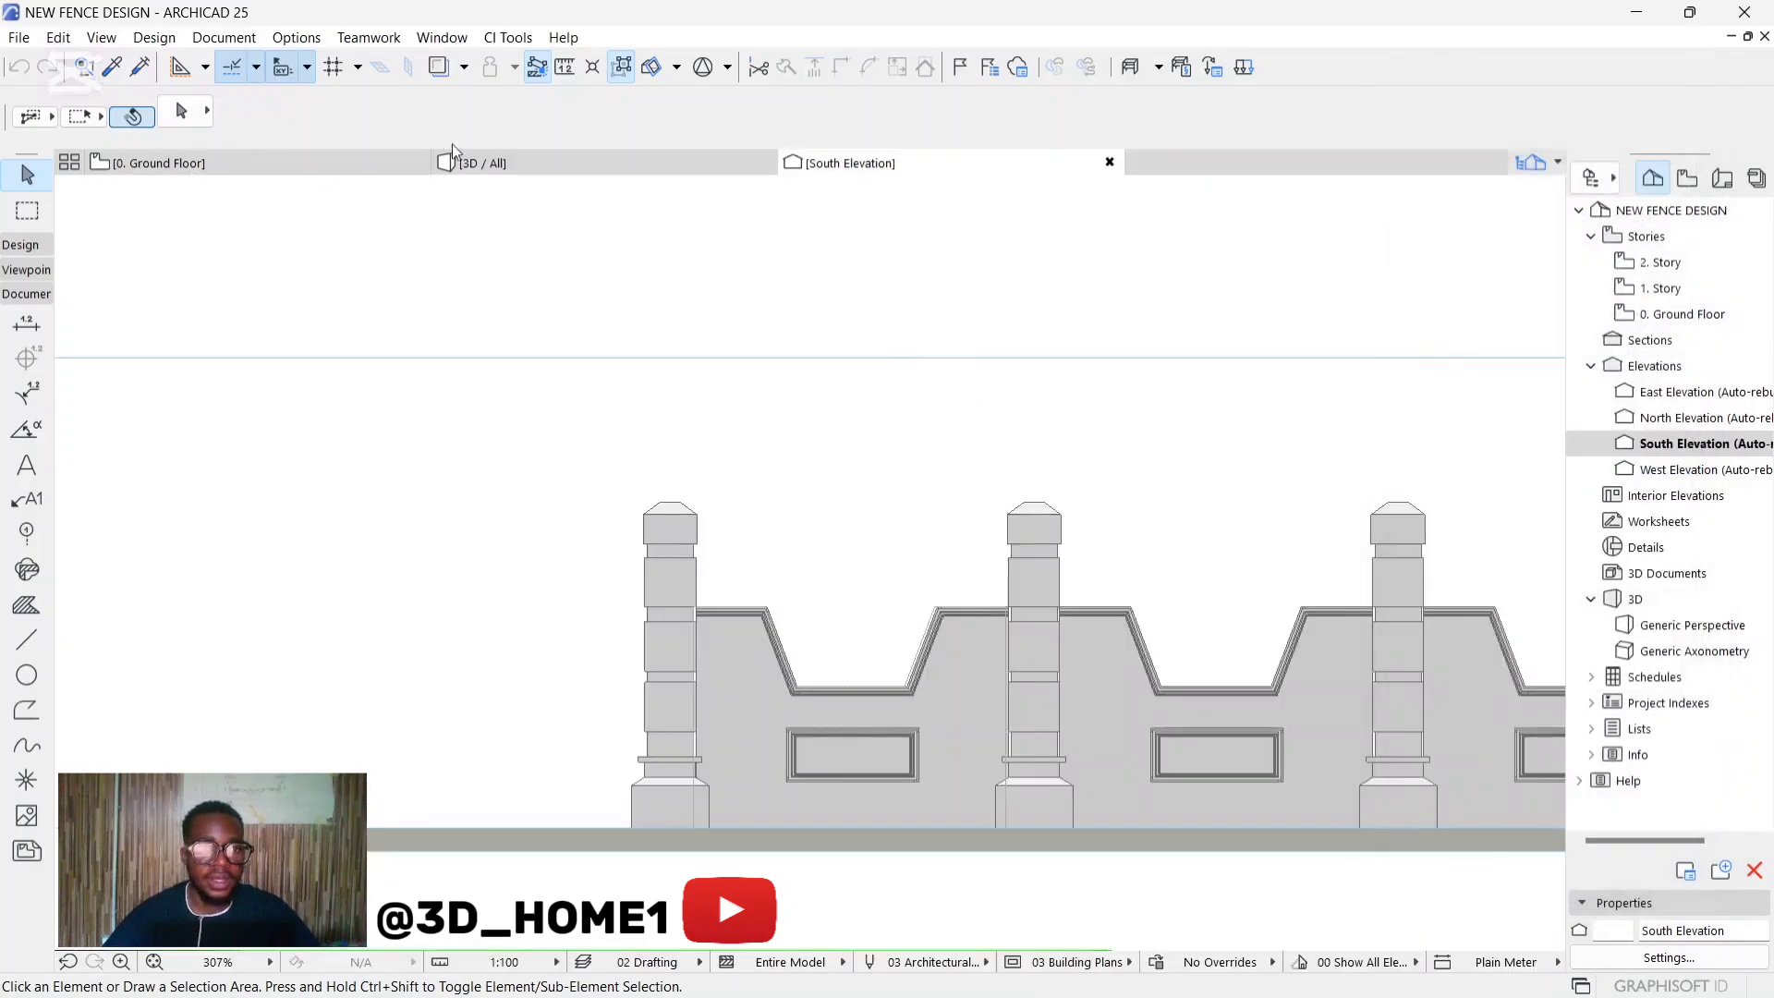
In the 3D view of the fence, set the Wall tool's default structure to the WROUGHT IRON complex profile.
{"action": "left_click", "coordinate": [465, 161]}
{"action": "scroll", "coordinate": [883, 672], "scroll_direction": "down", "scroll_amount": 3}
{"action": "middle_click_drag", "start_coordinate": [895, 622], "coordinate": [900, 524], "text": "shift"}
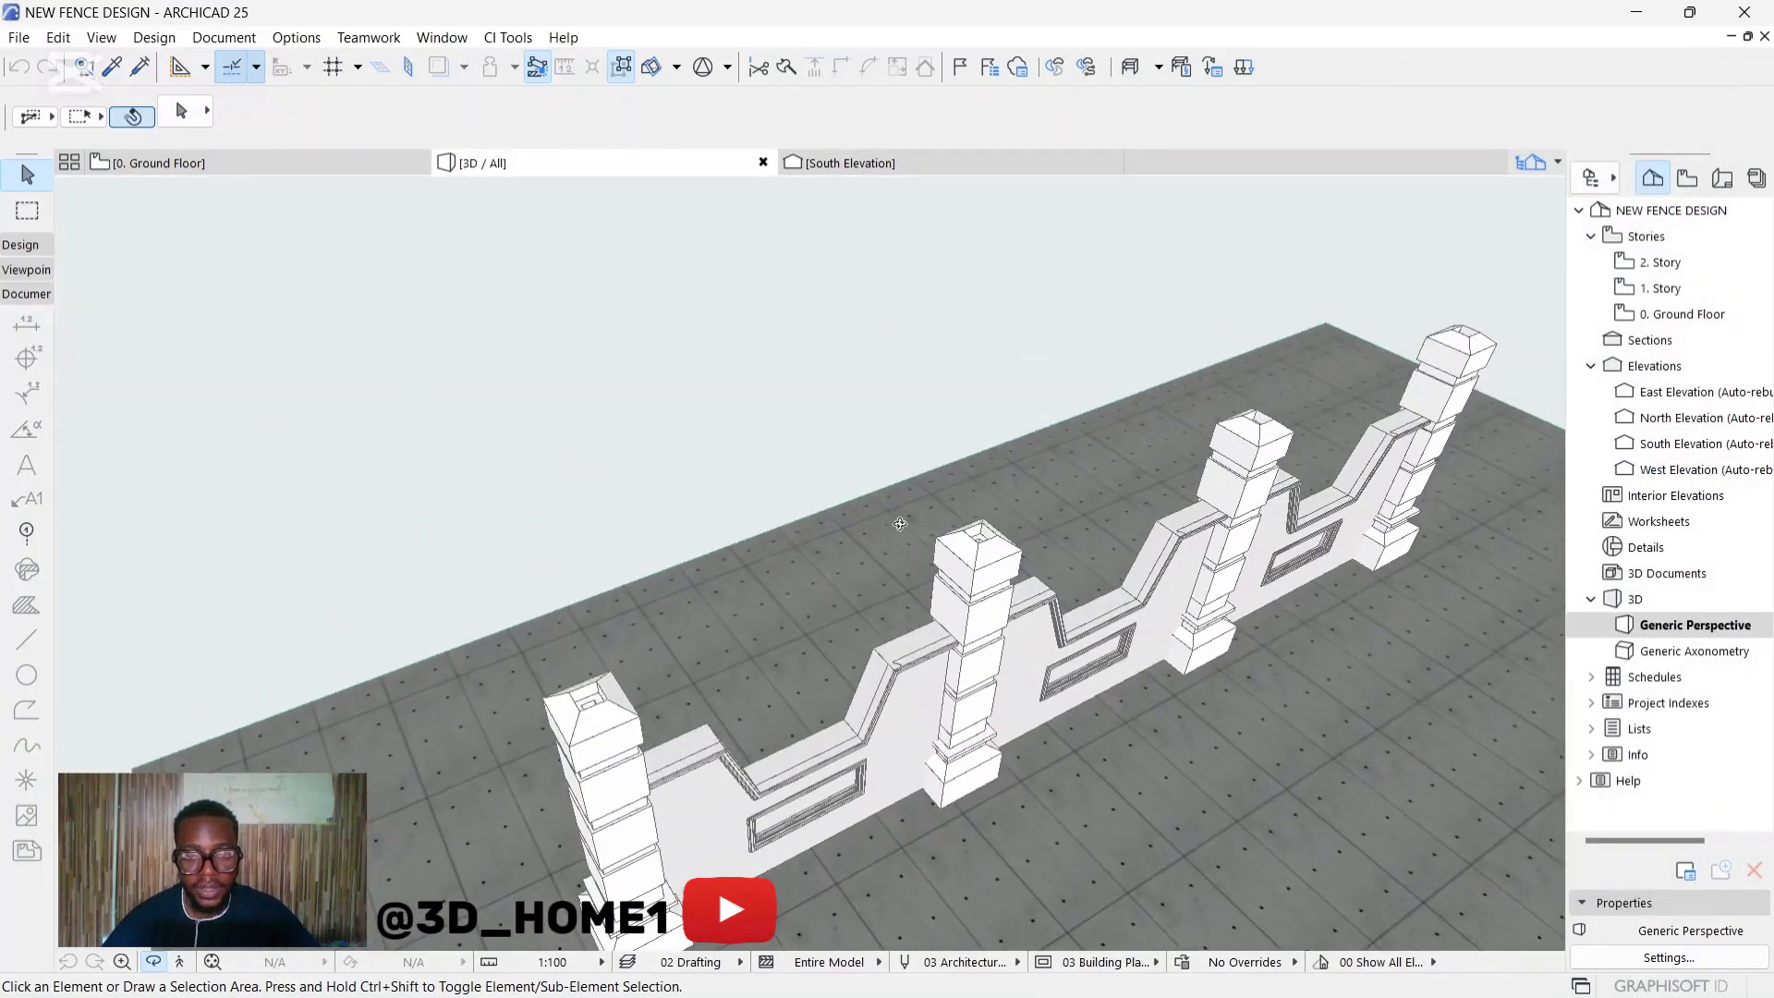
{"action": "scroll", "coordinate": [900, 524], "scroll_direction": "down", "scroll_amount": 4}
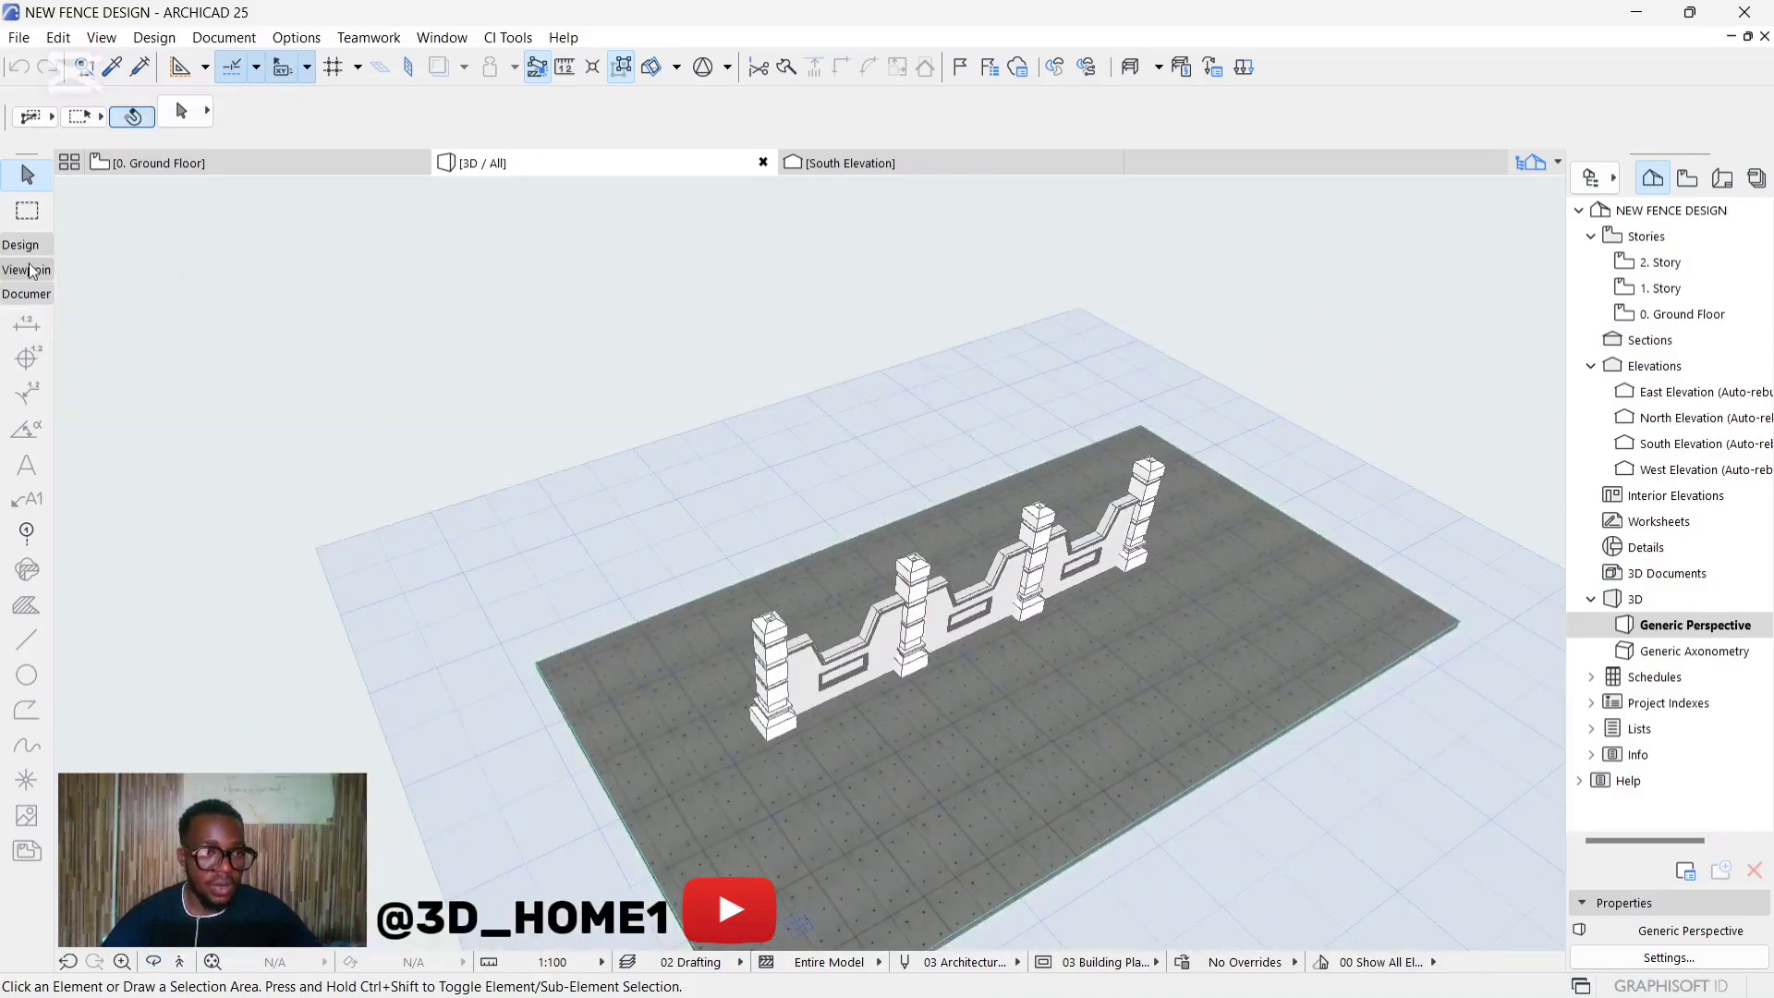
{"action": "left_click", "coordinate": [26, 244]}
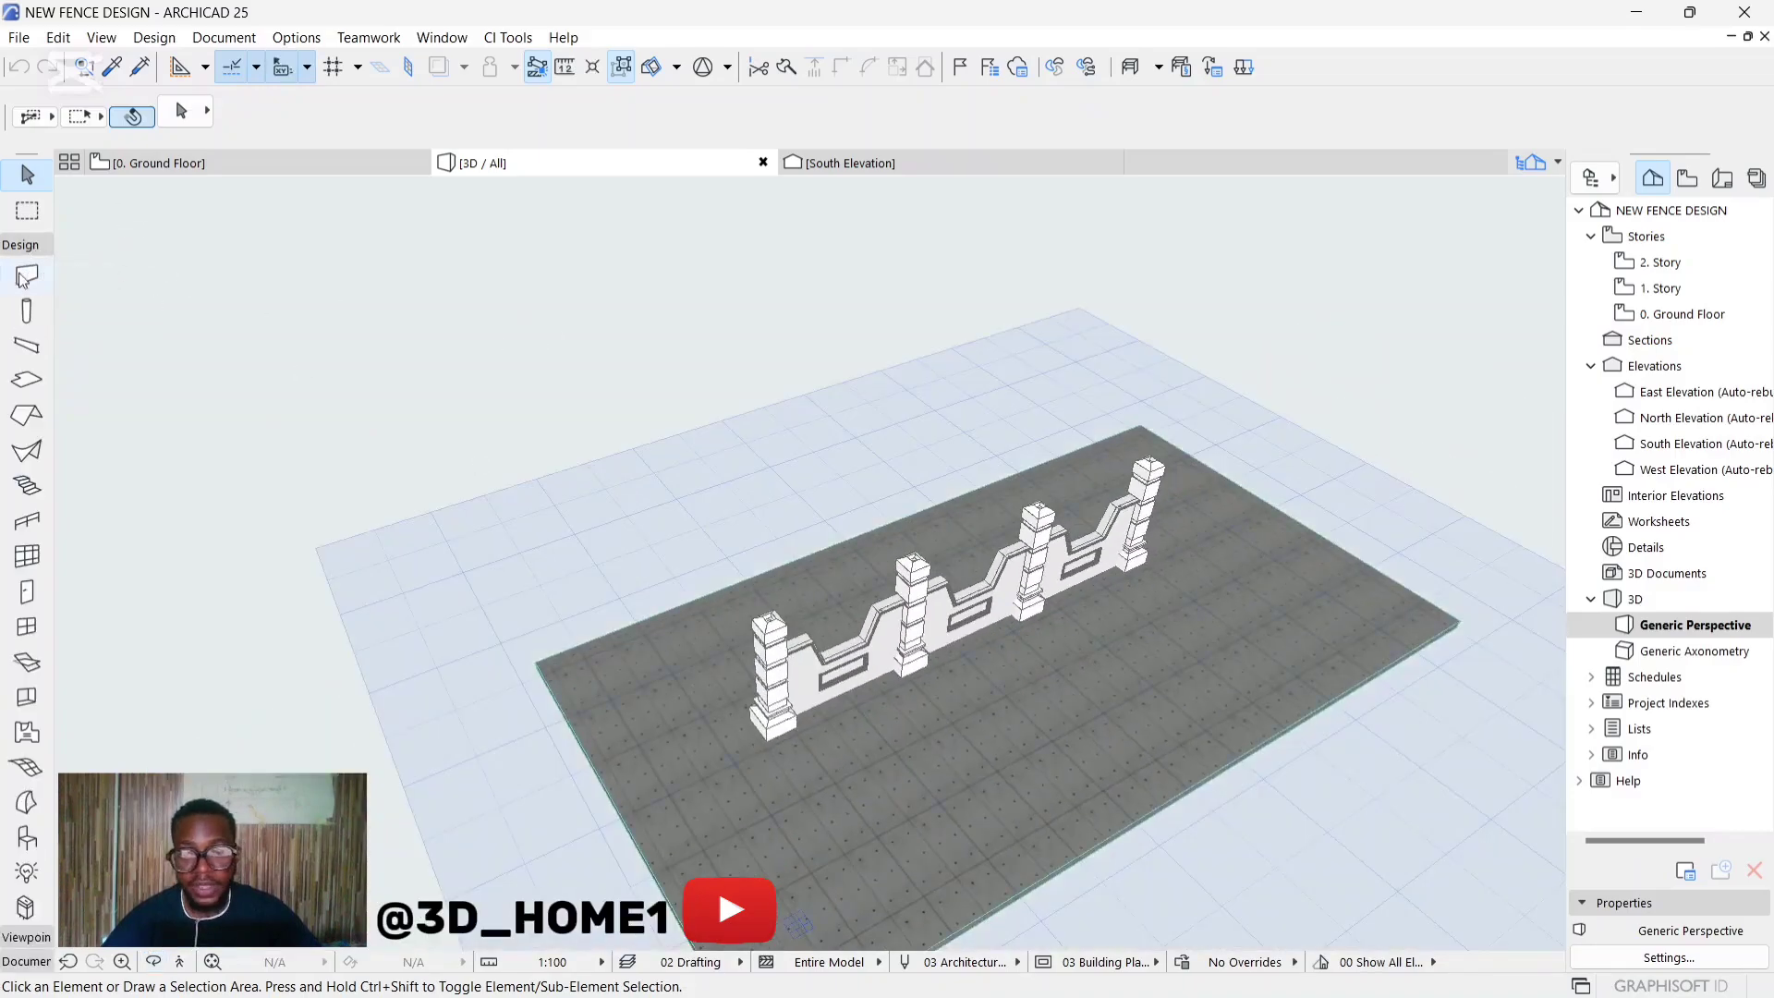
{"action": "left_click", "coordinate": [26, 277]}
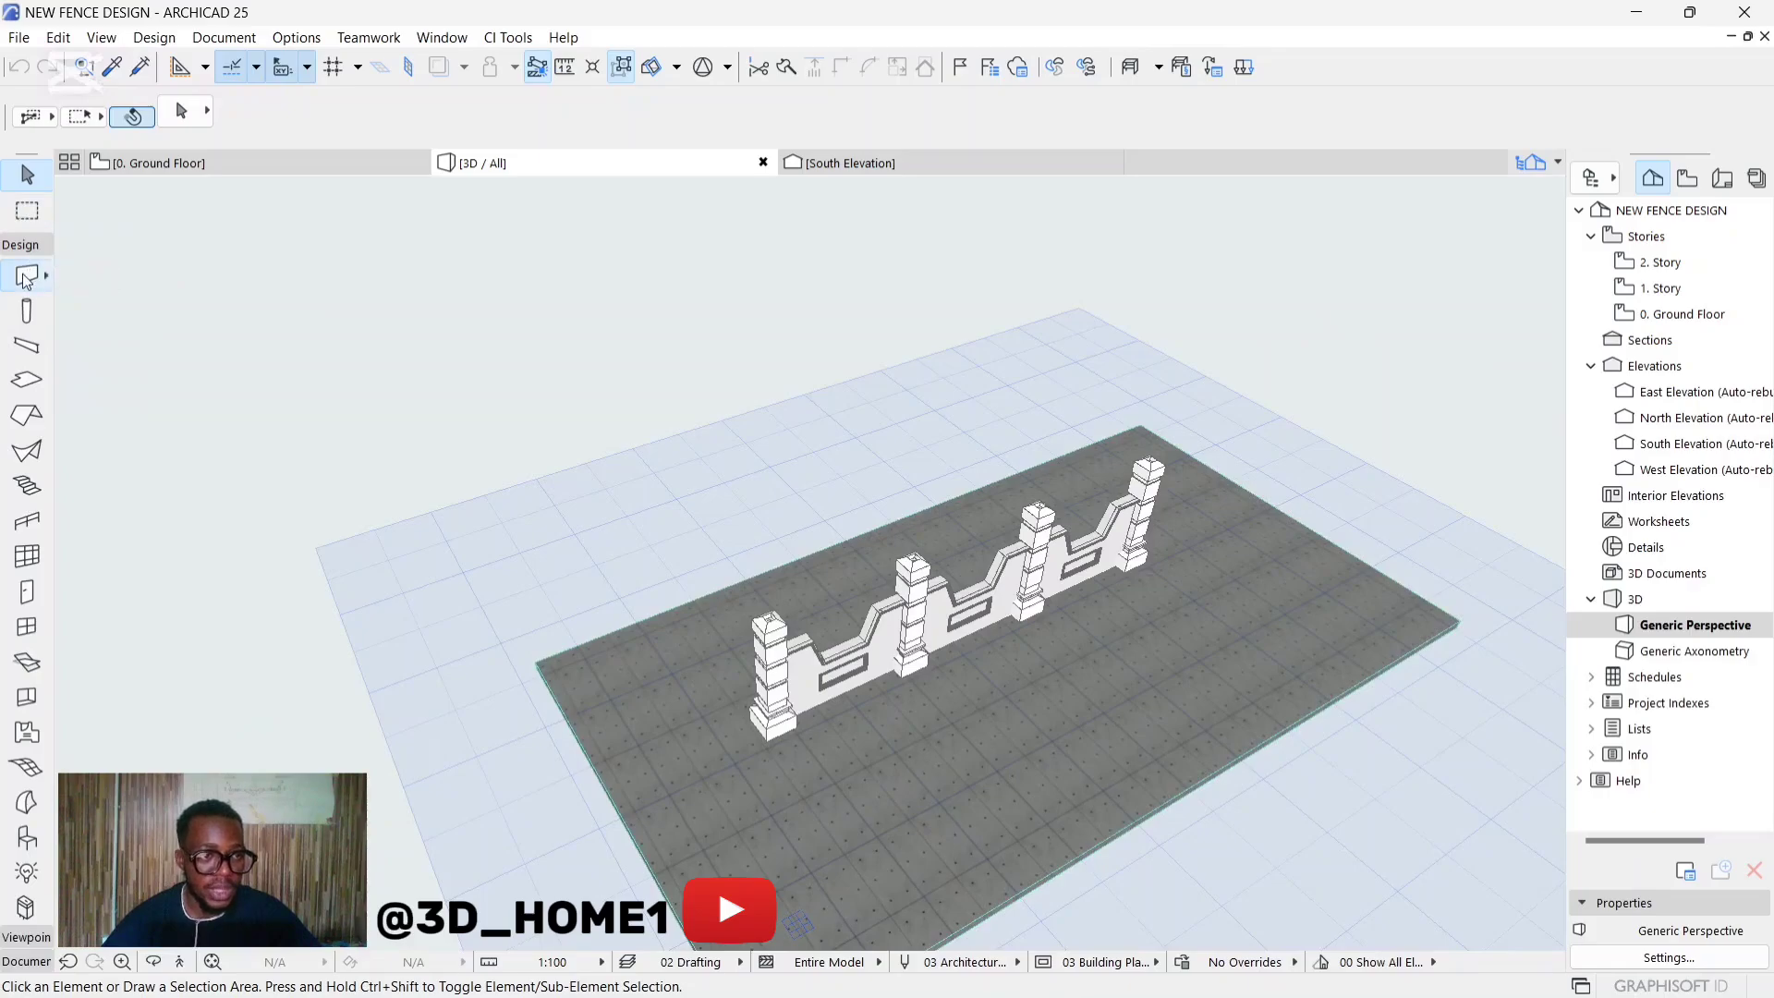
{"action": "left_click", "coordinate": [183, 113]}
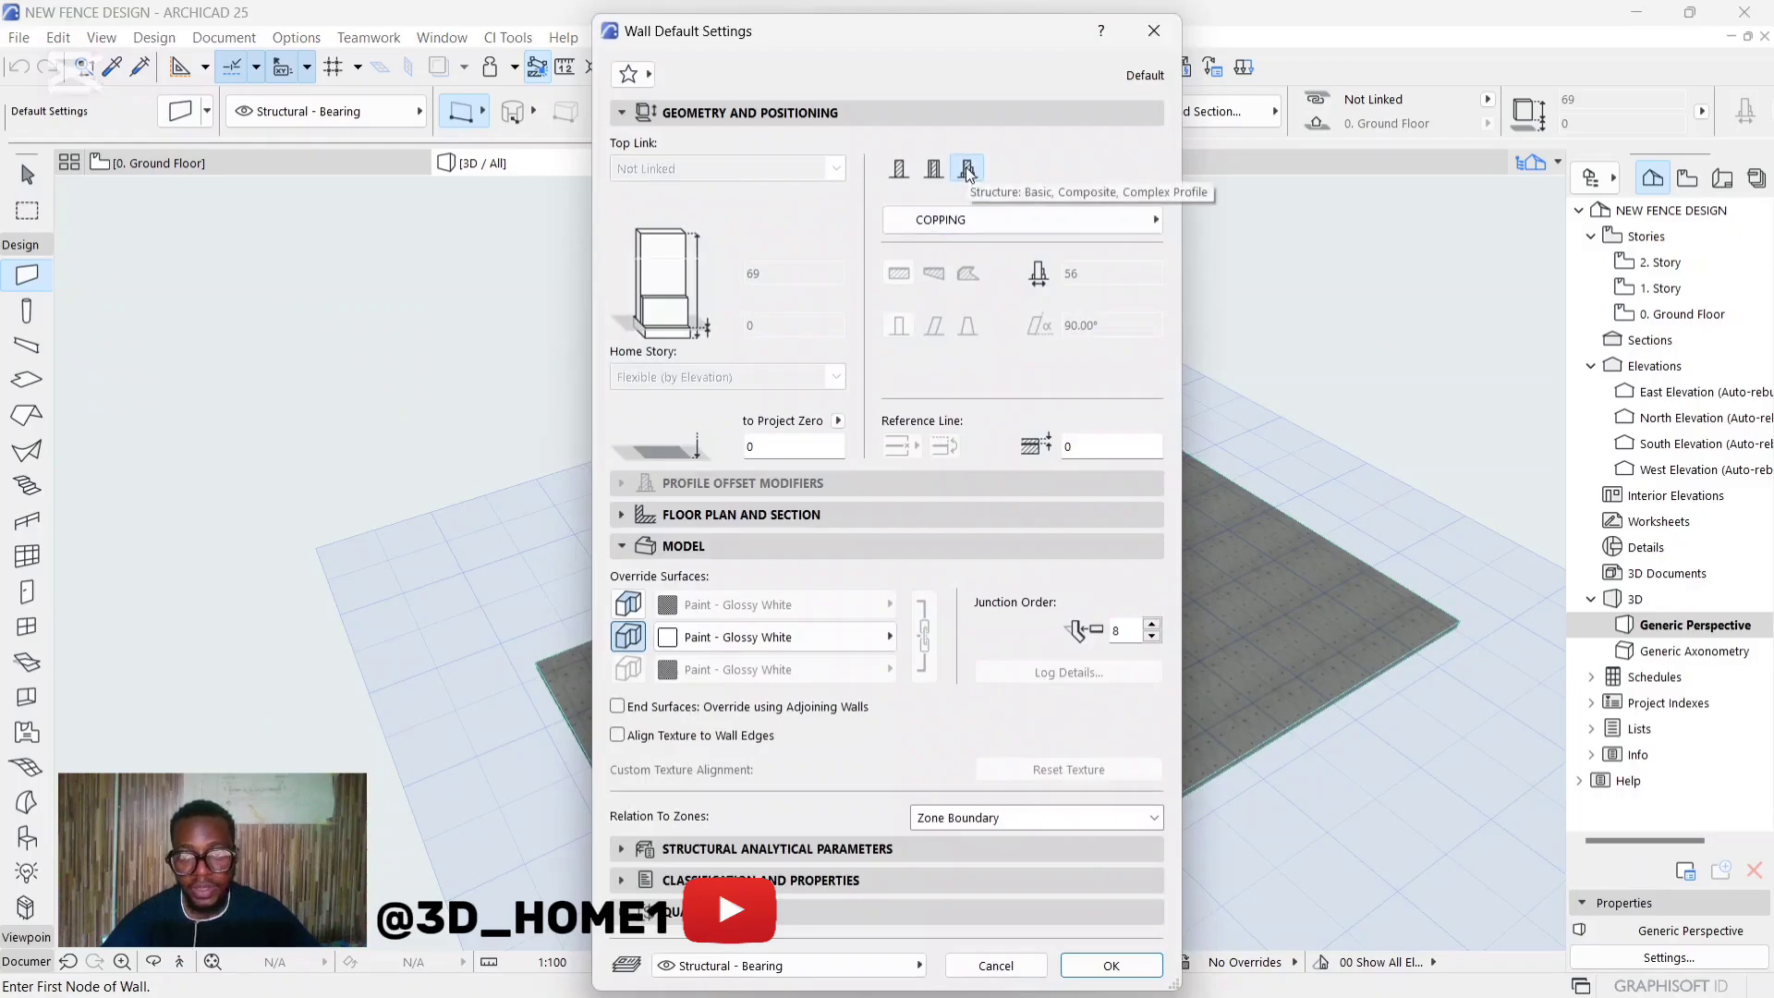
{"action": "left_click", "coordinate": [934, 169]}
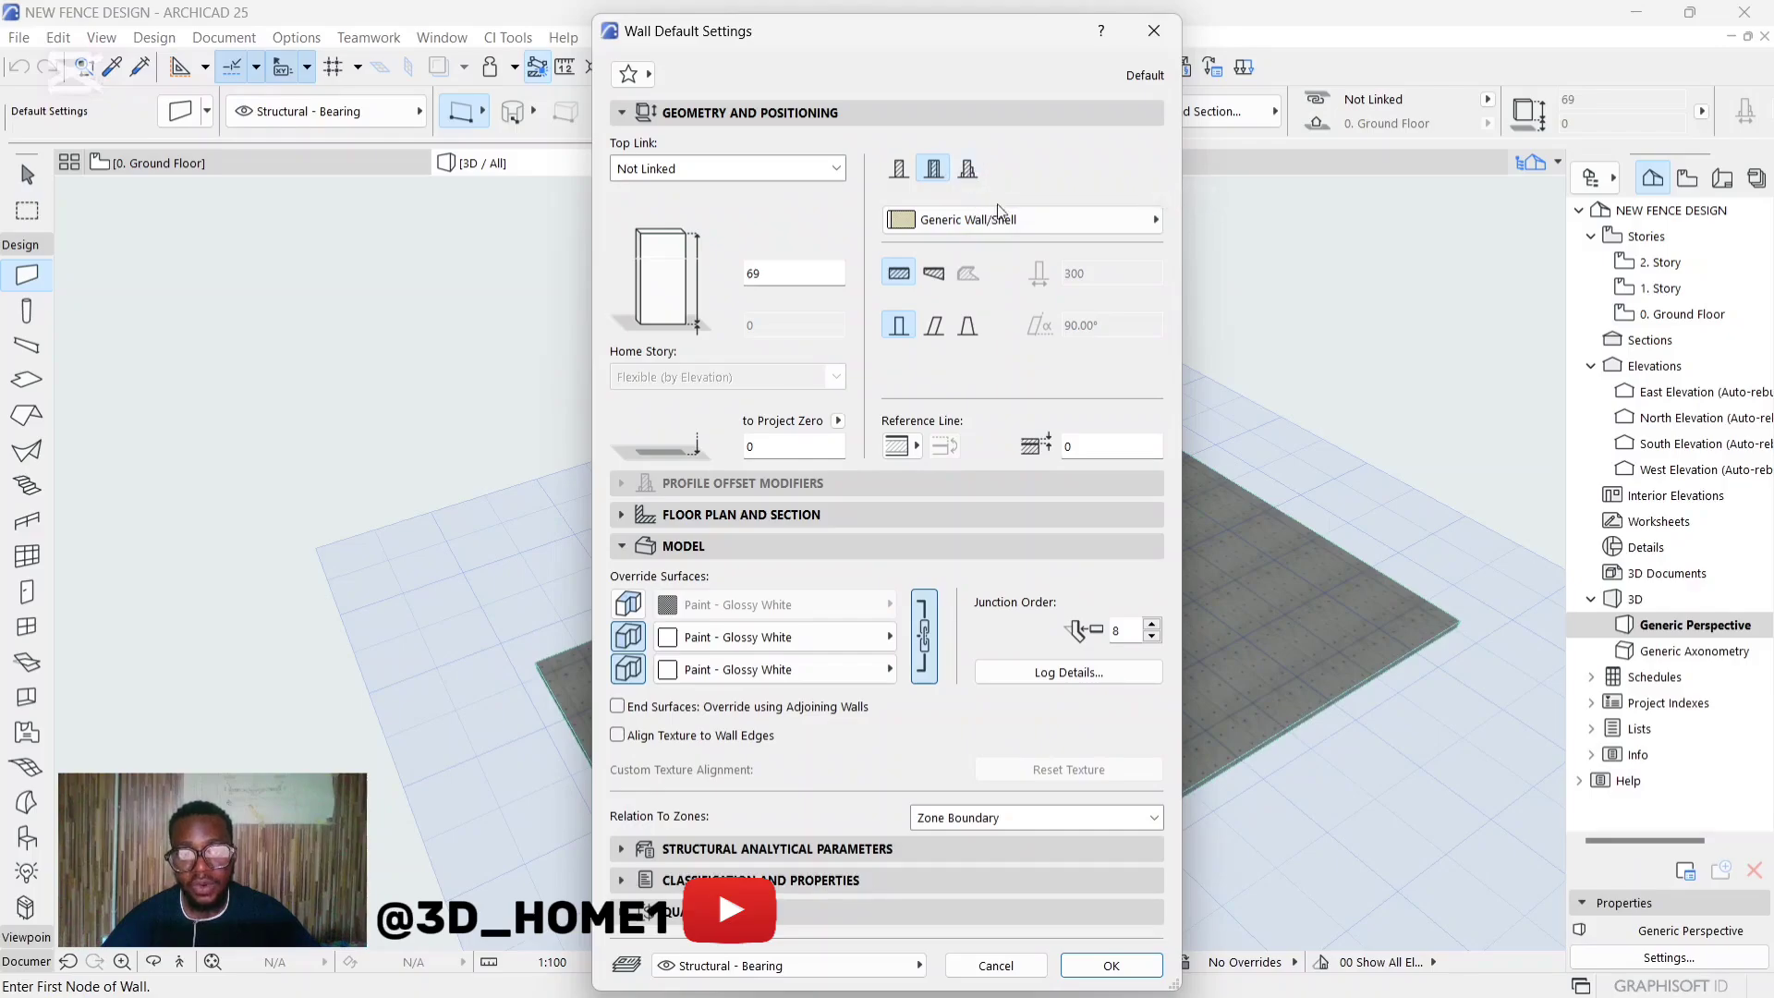
{"action": "left_click", "coordinate": [967, 171]}
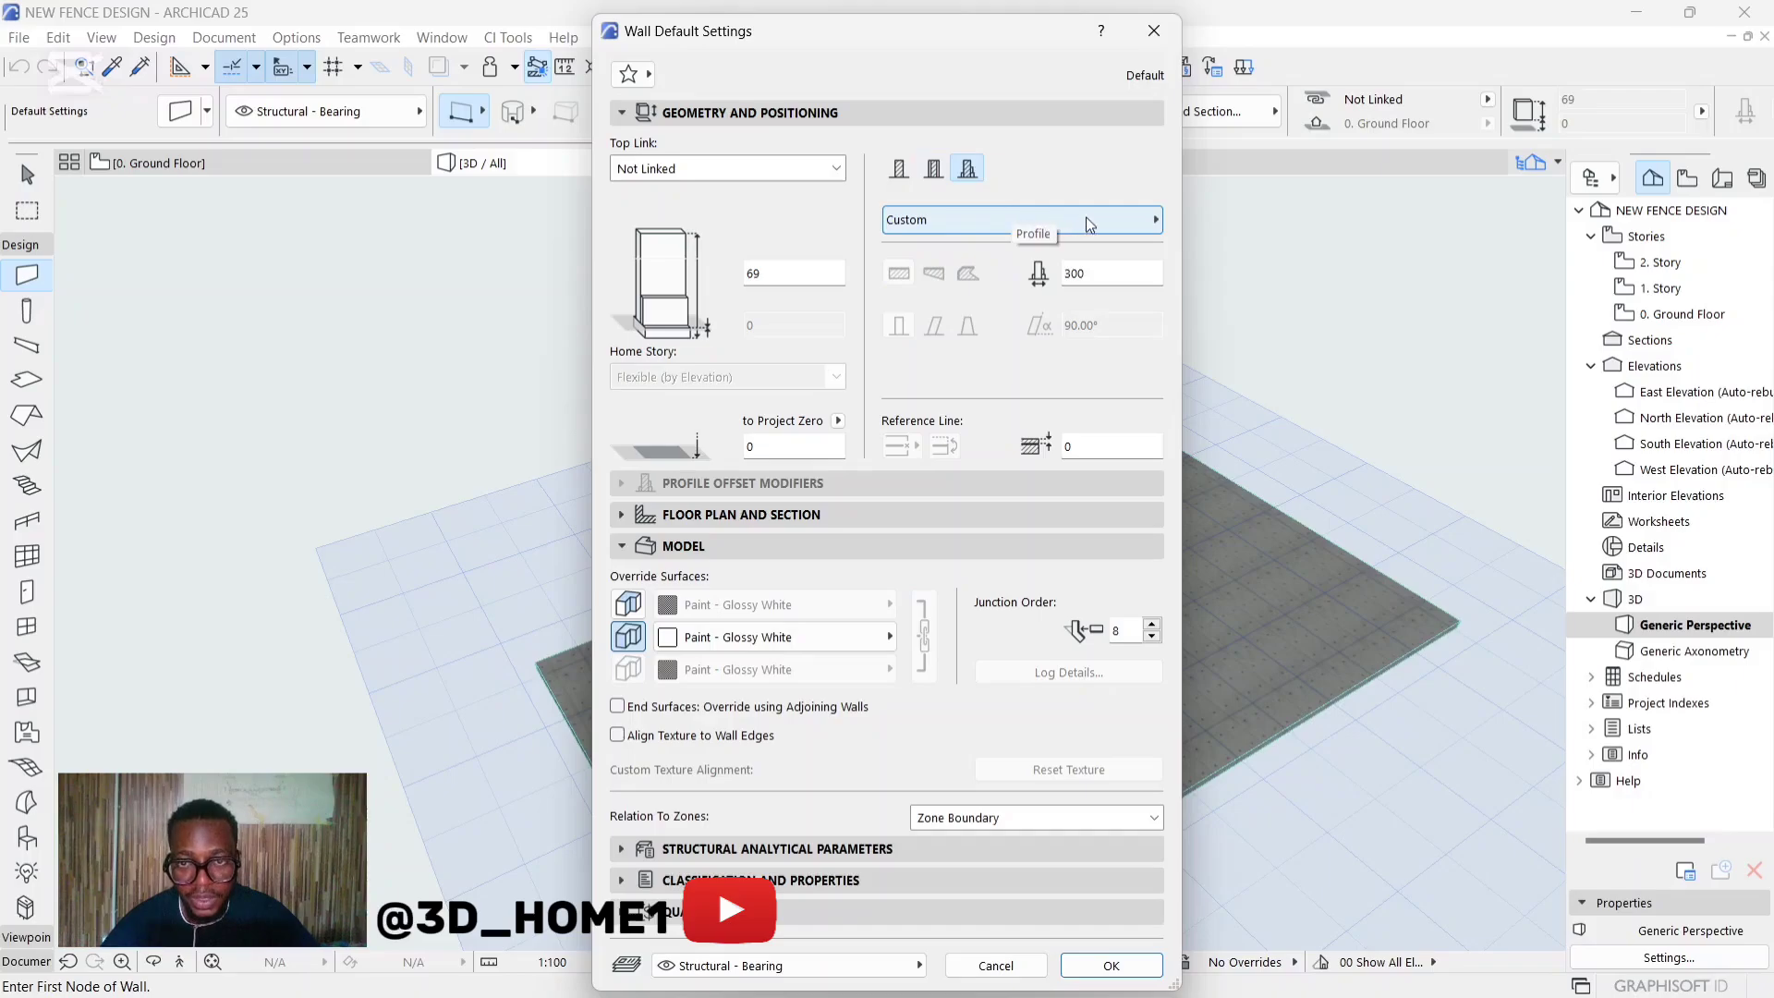
{"action": "left_click", "coordinate": [1003, 222]}
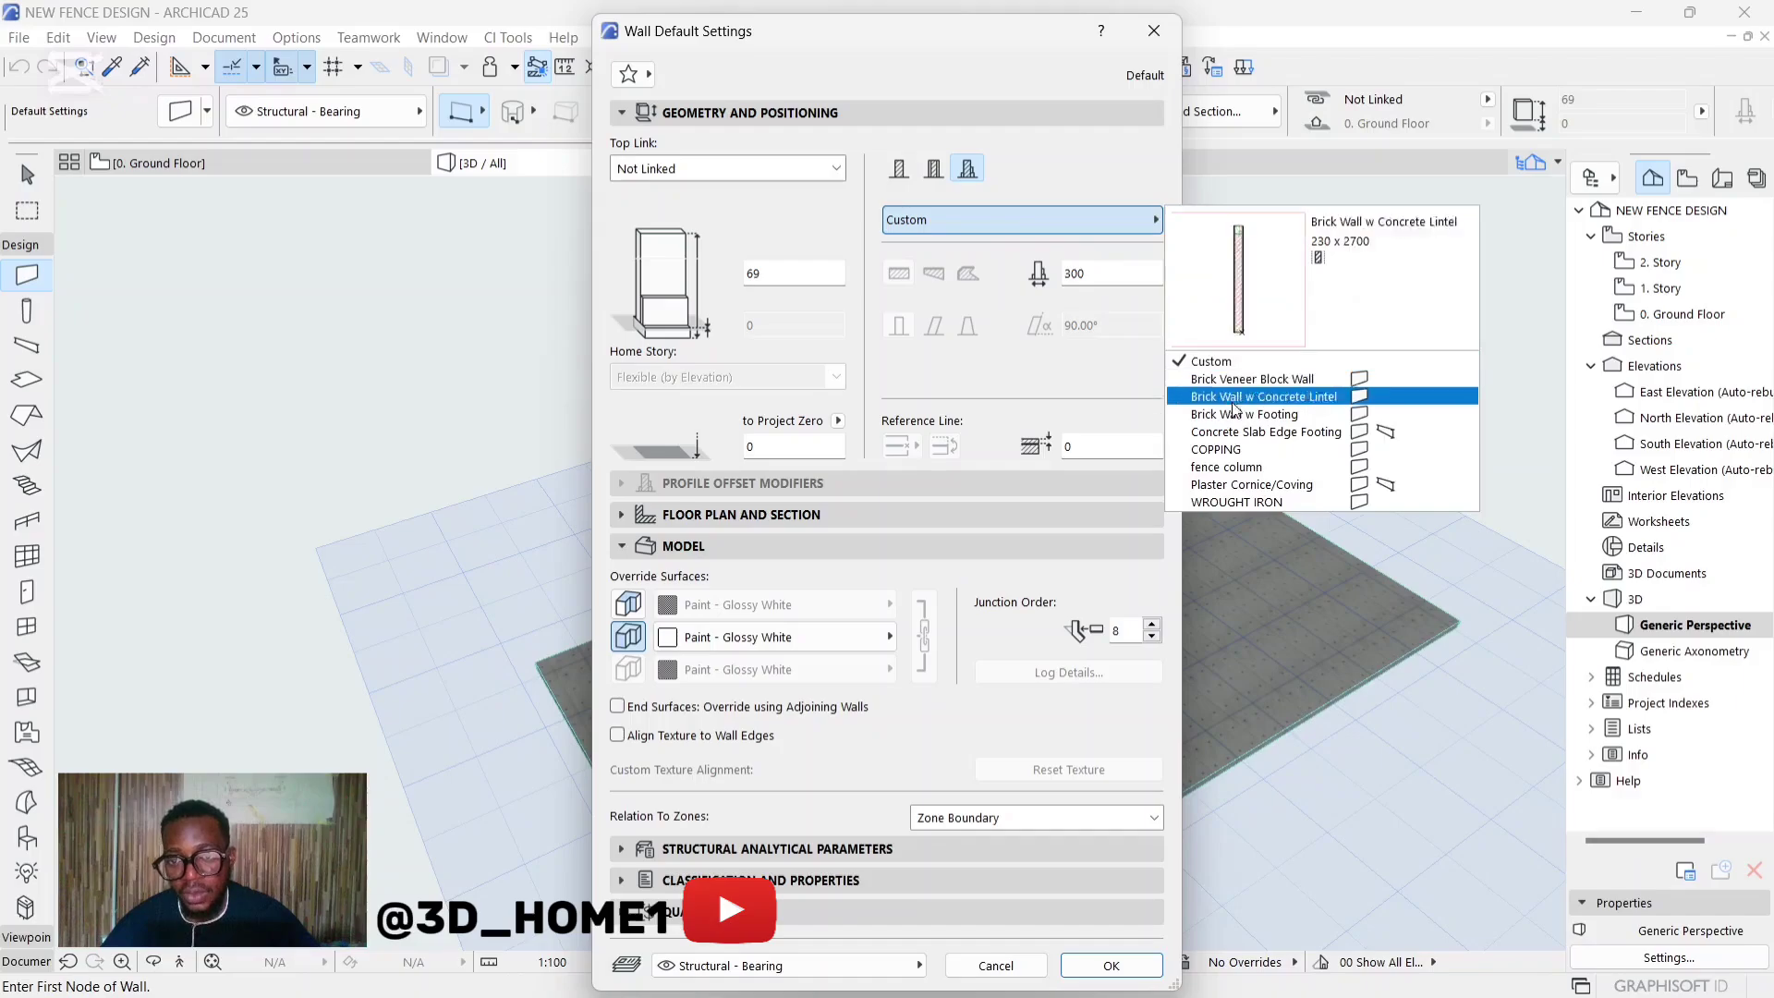
{"action": "left_click", "coordinate": [1238, 503]}
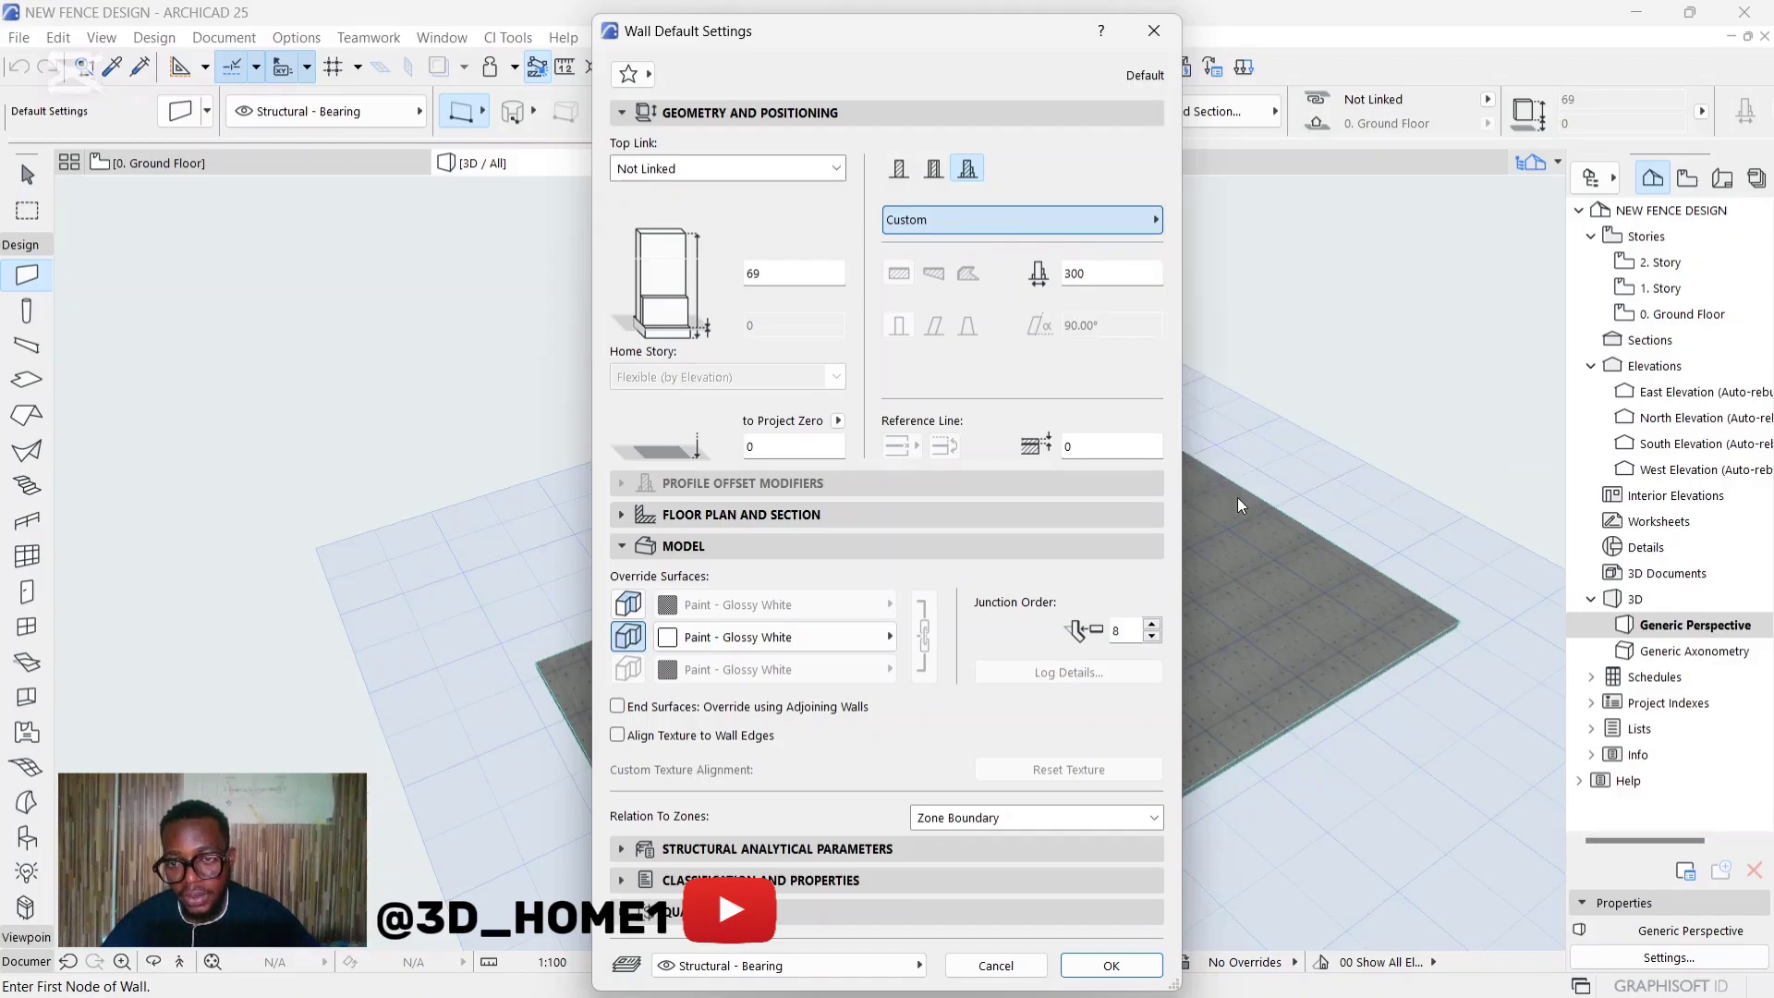
{"action": "left_click", "coordinate": [1114, 964]}
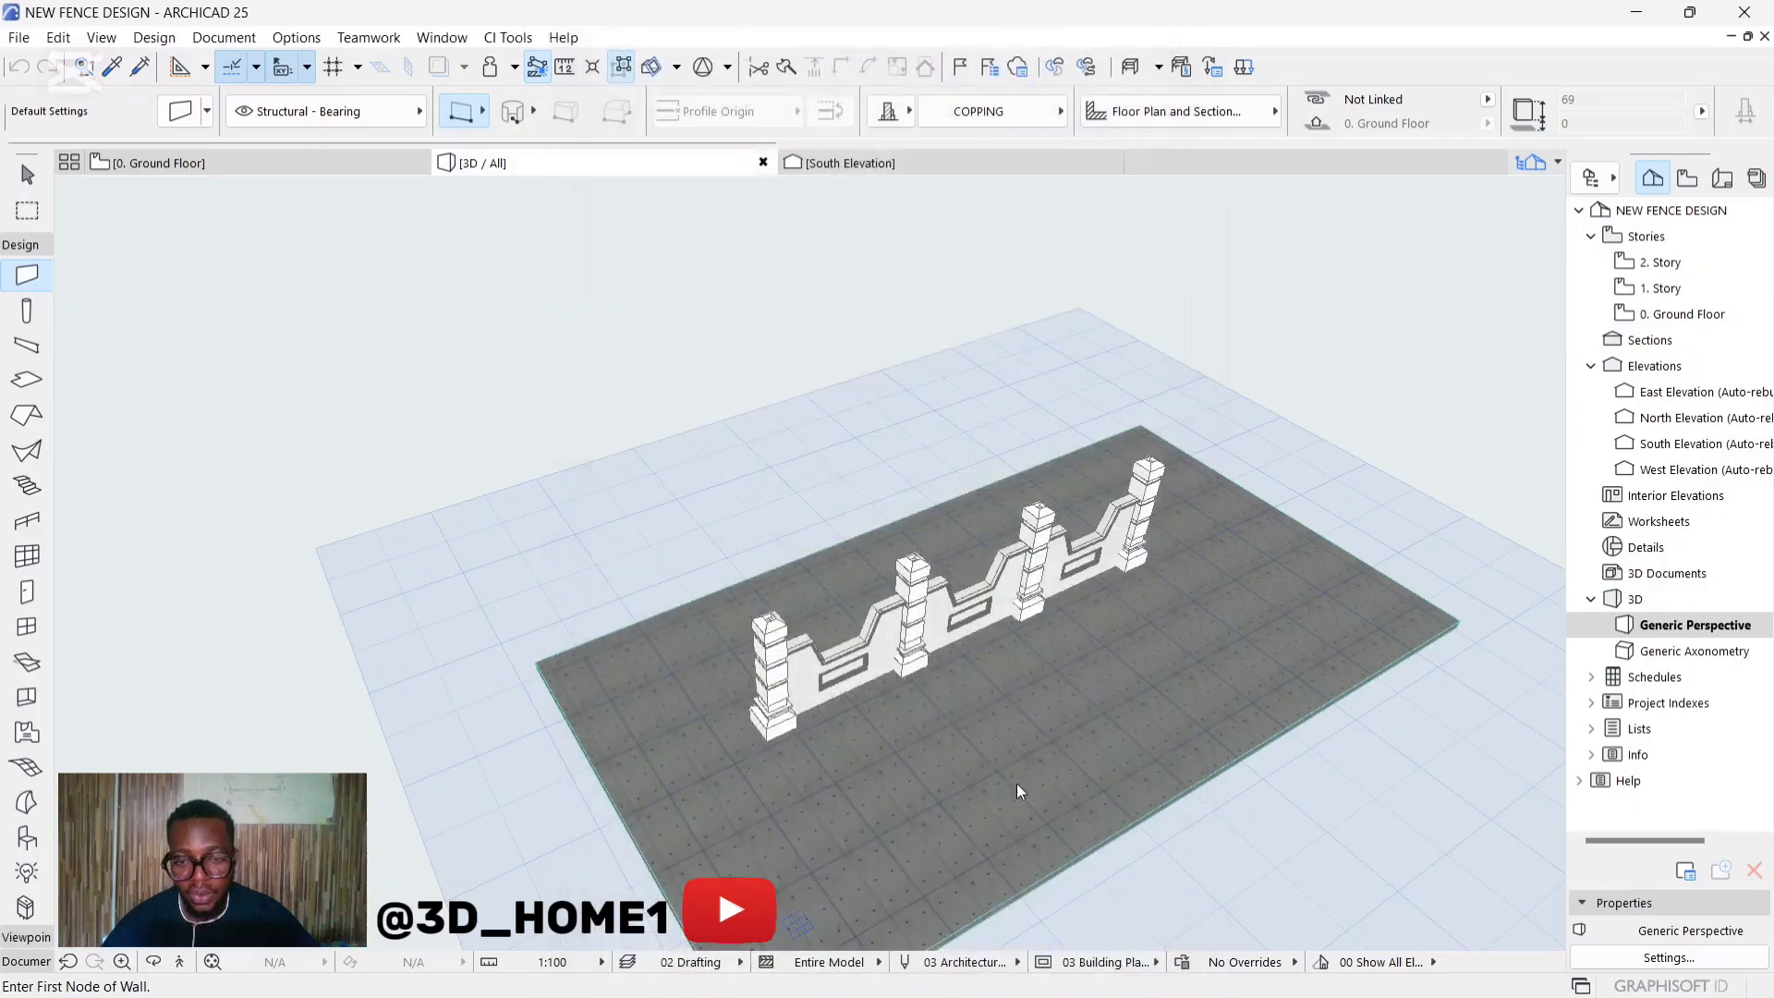
On the ground floor plan, draw a full-circle curved wall with the WROUGHT IRON profile and about 7 mm radius behind the fence.
{"action": "scroll", "coordinate": [924, 767], "scroll_direction": "up", "scroll_amount": 6}
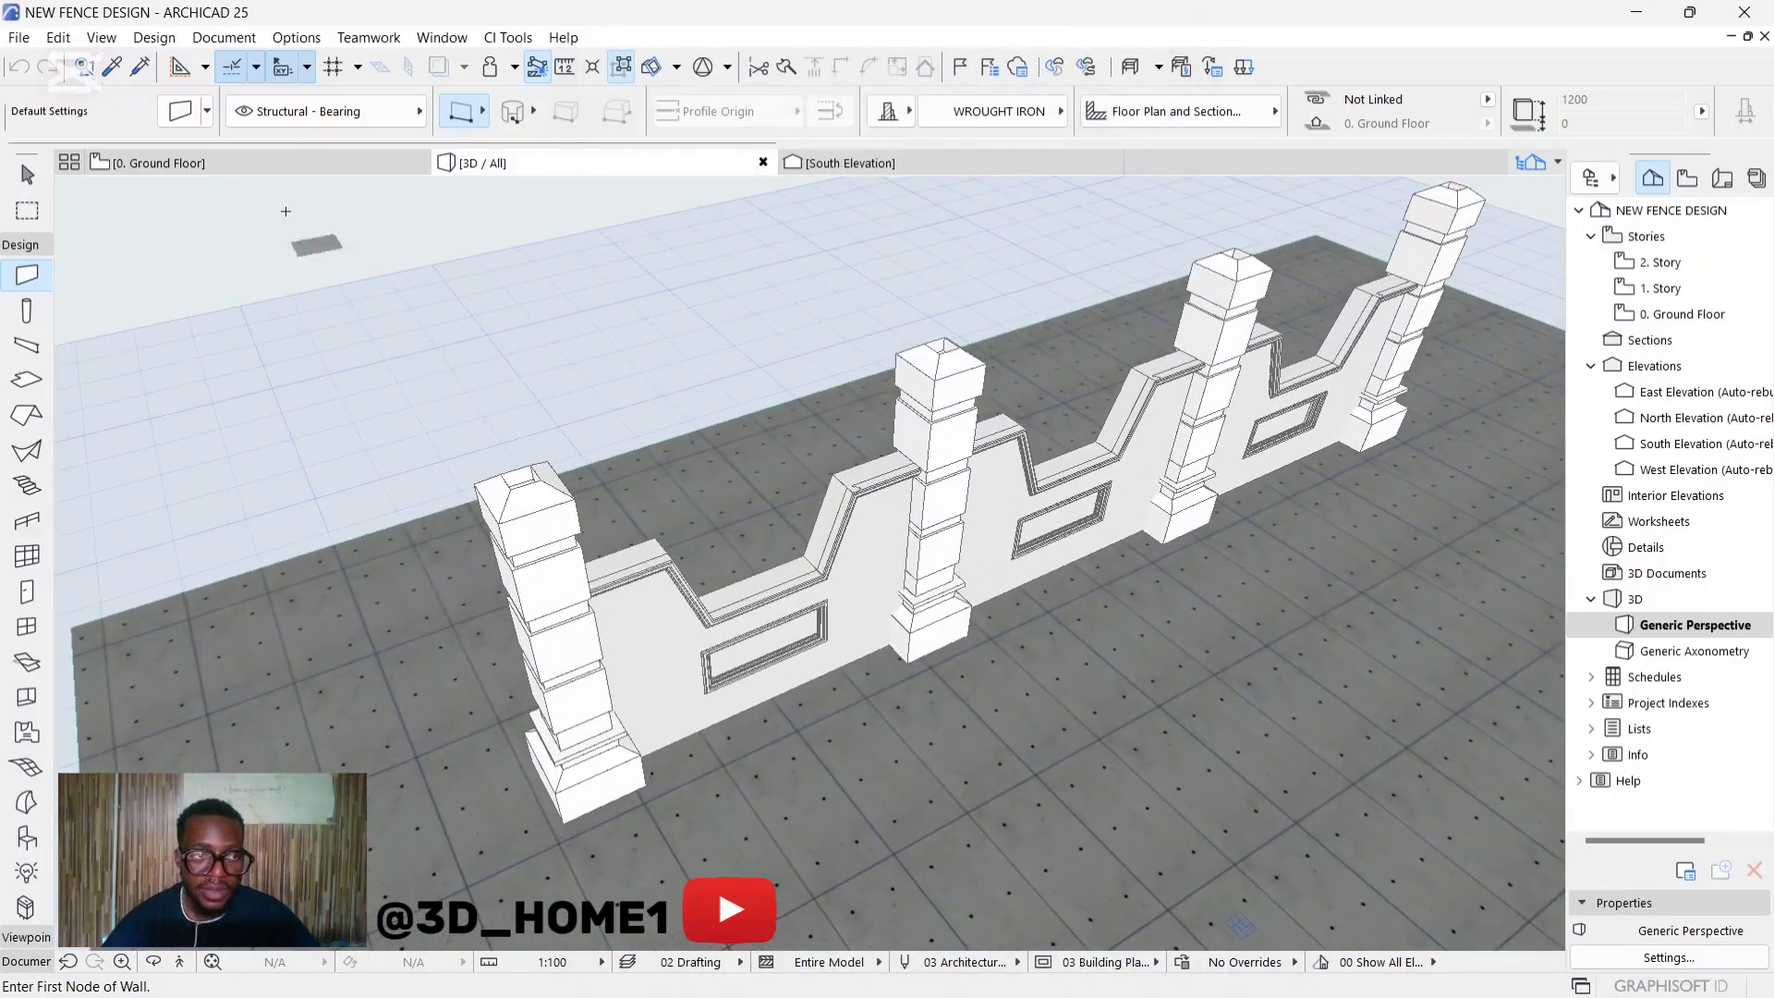
{"action": "left_click", "coordinate": [242, 168]}
{"action": "scroll", "coordinate": [832, 547], "scroll_direction": "up", "scroll_amount": 4}
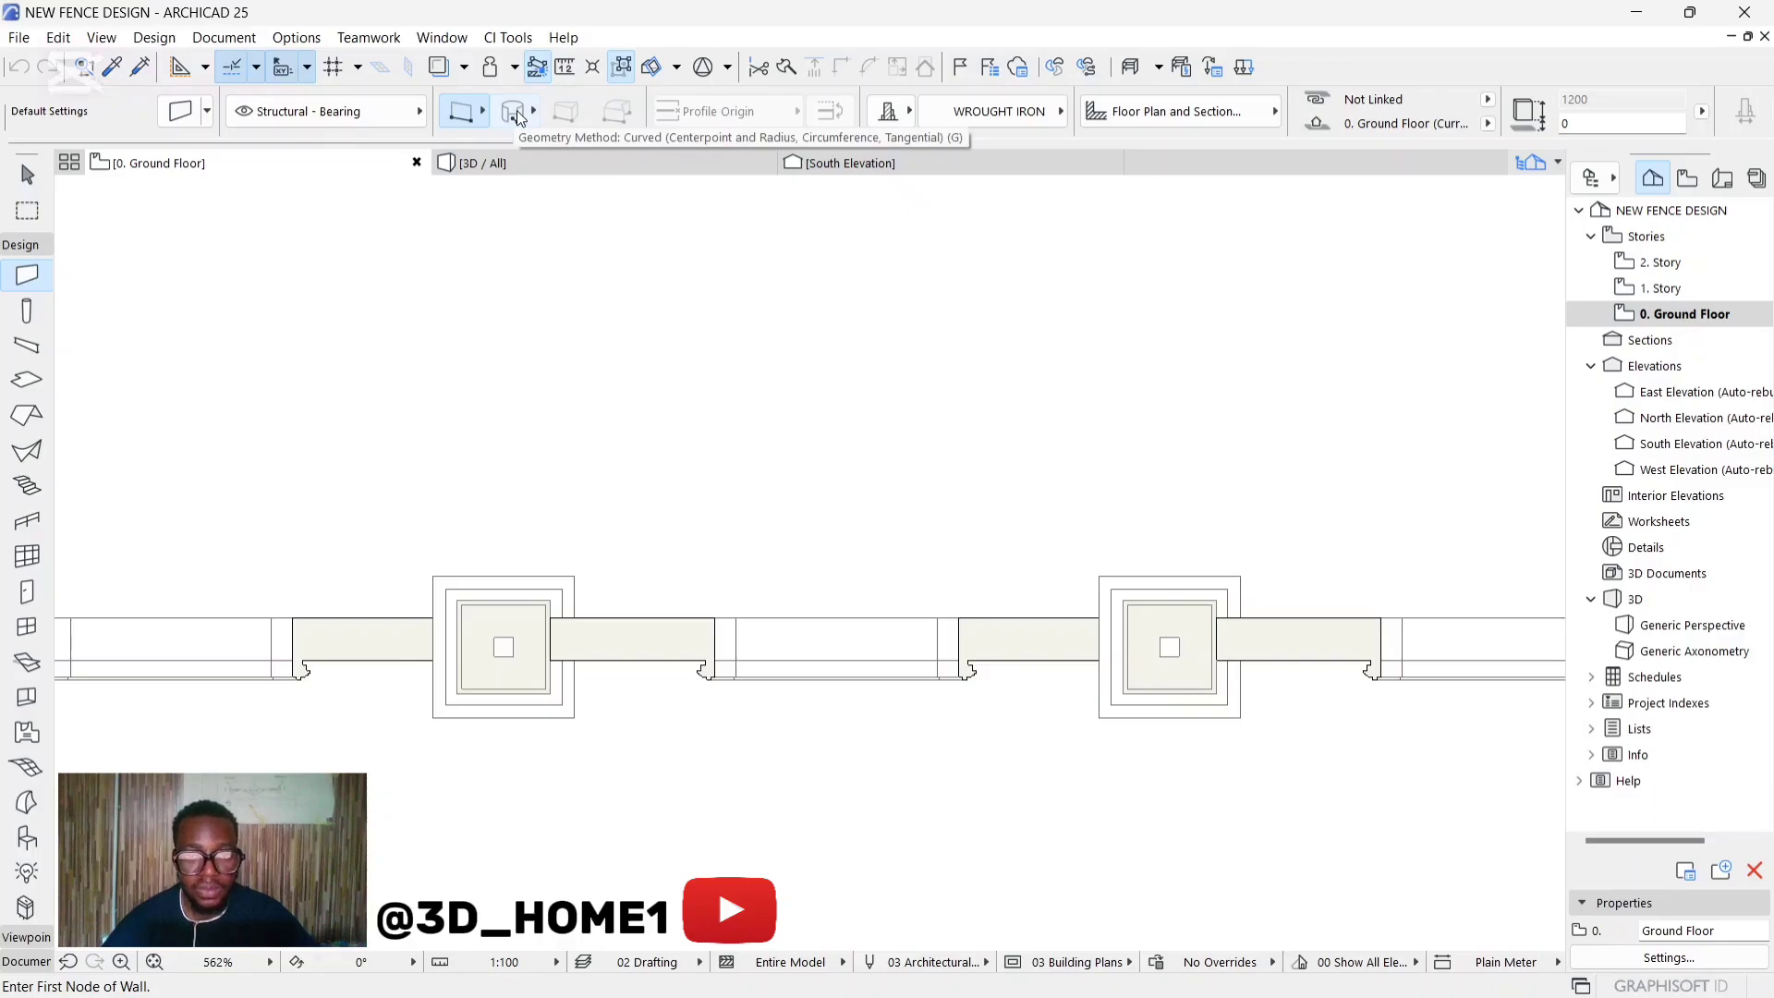
{"action": "left_click", "coordinate": [513, 112]}
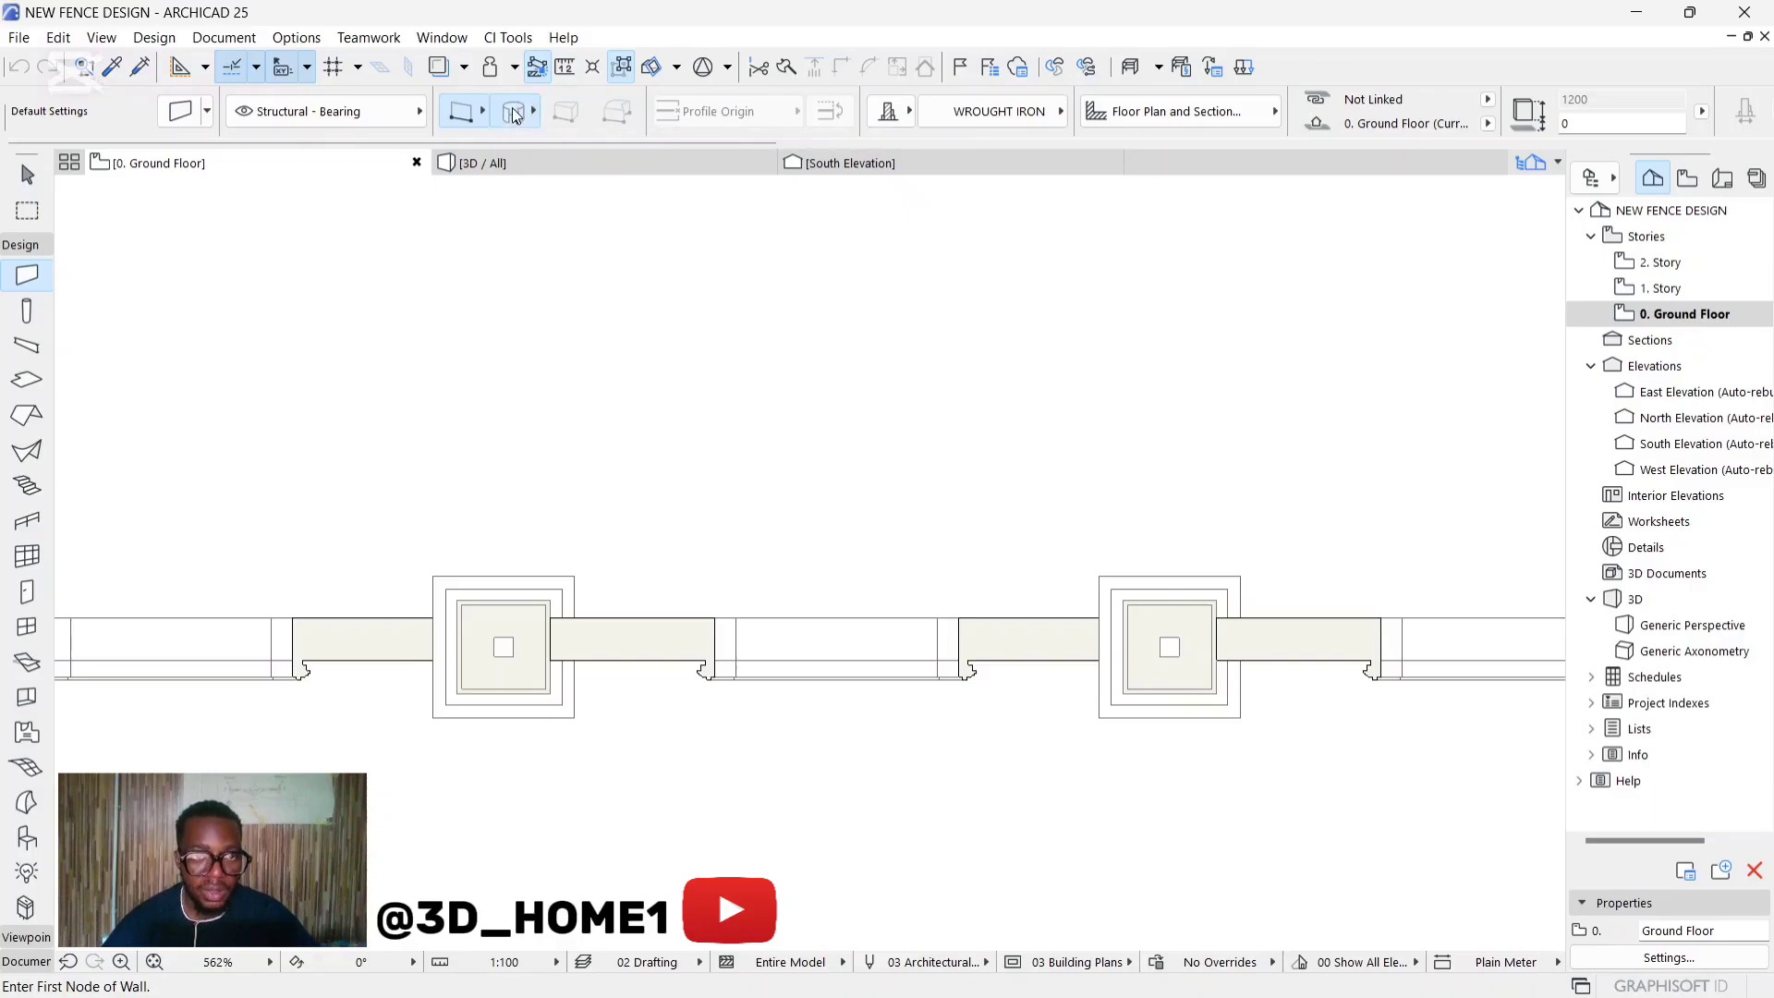
{"action": "scroll", "coordinate": [769, 425], "scroll_direction": "up", "scroll_amount": 3}
{"action": "scroll", "coordinate": [770, 425], "scroll_direction": "up", "scroll_amount": 2}
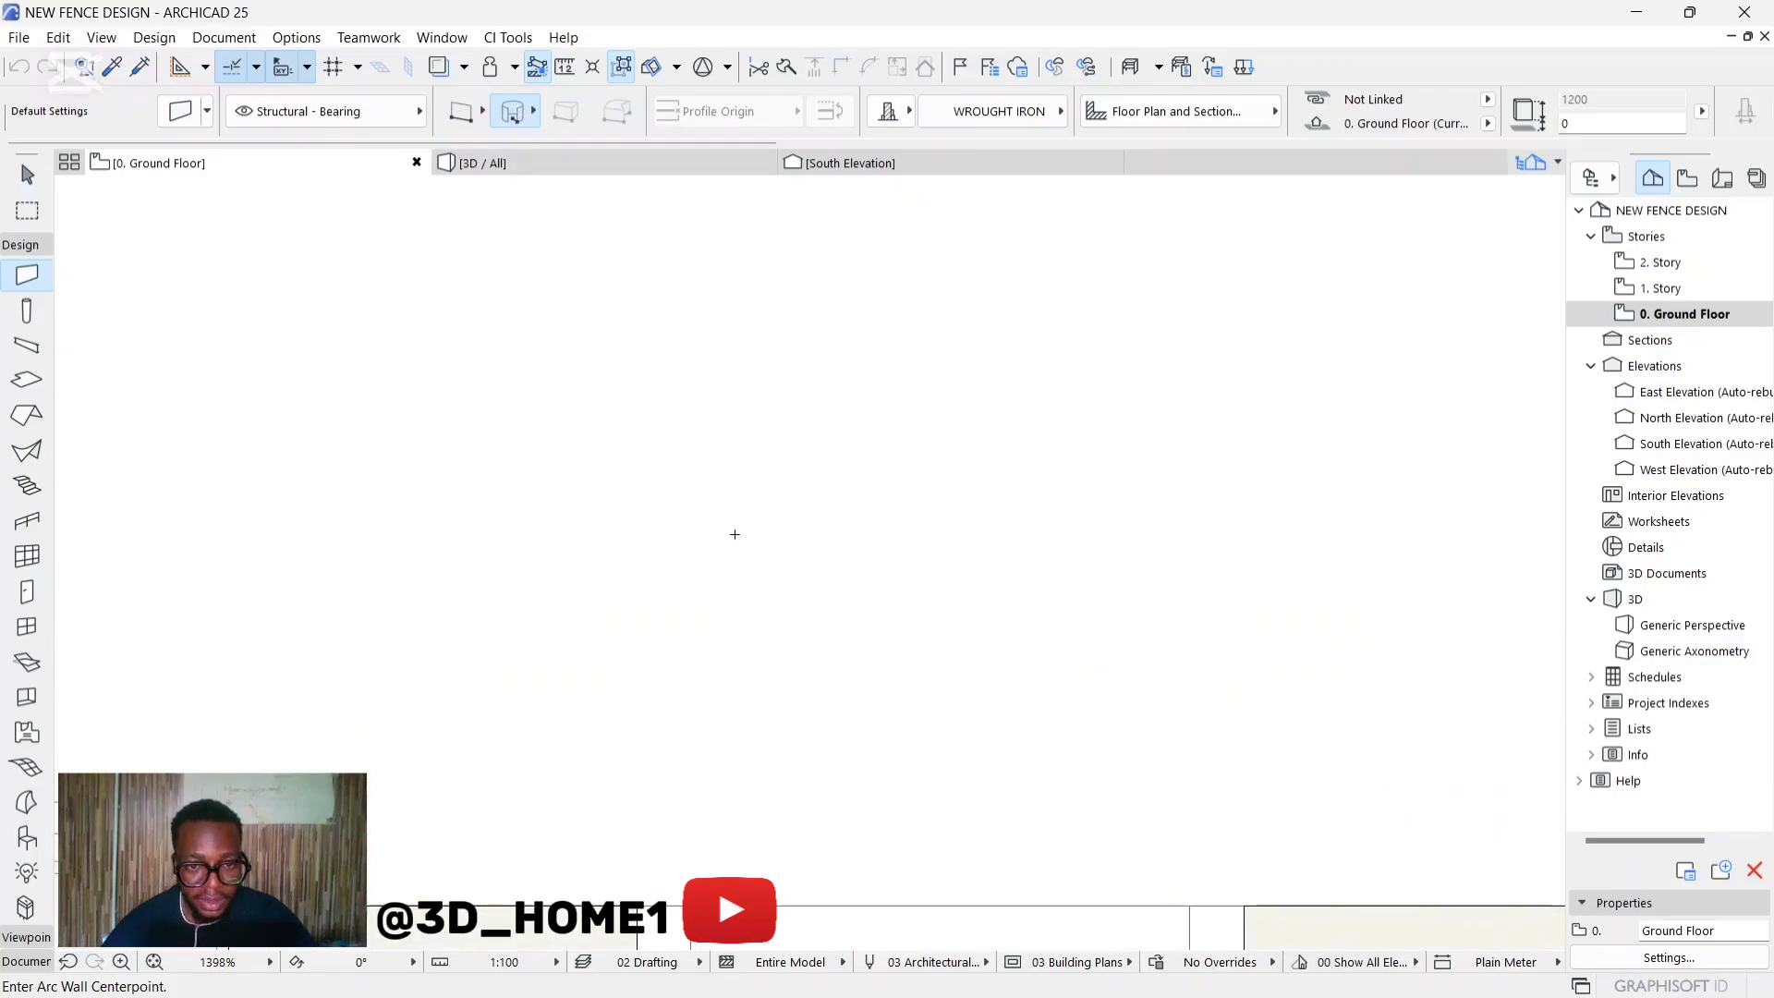
{"action": "left_click", "coordinate": [734, 534]}
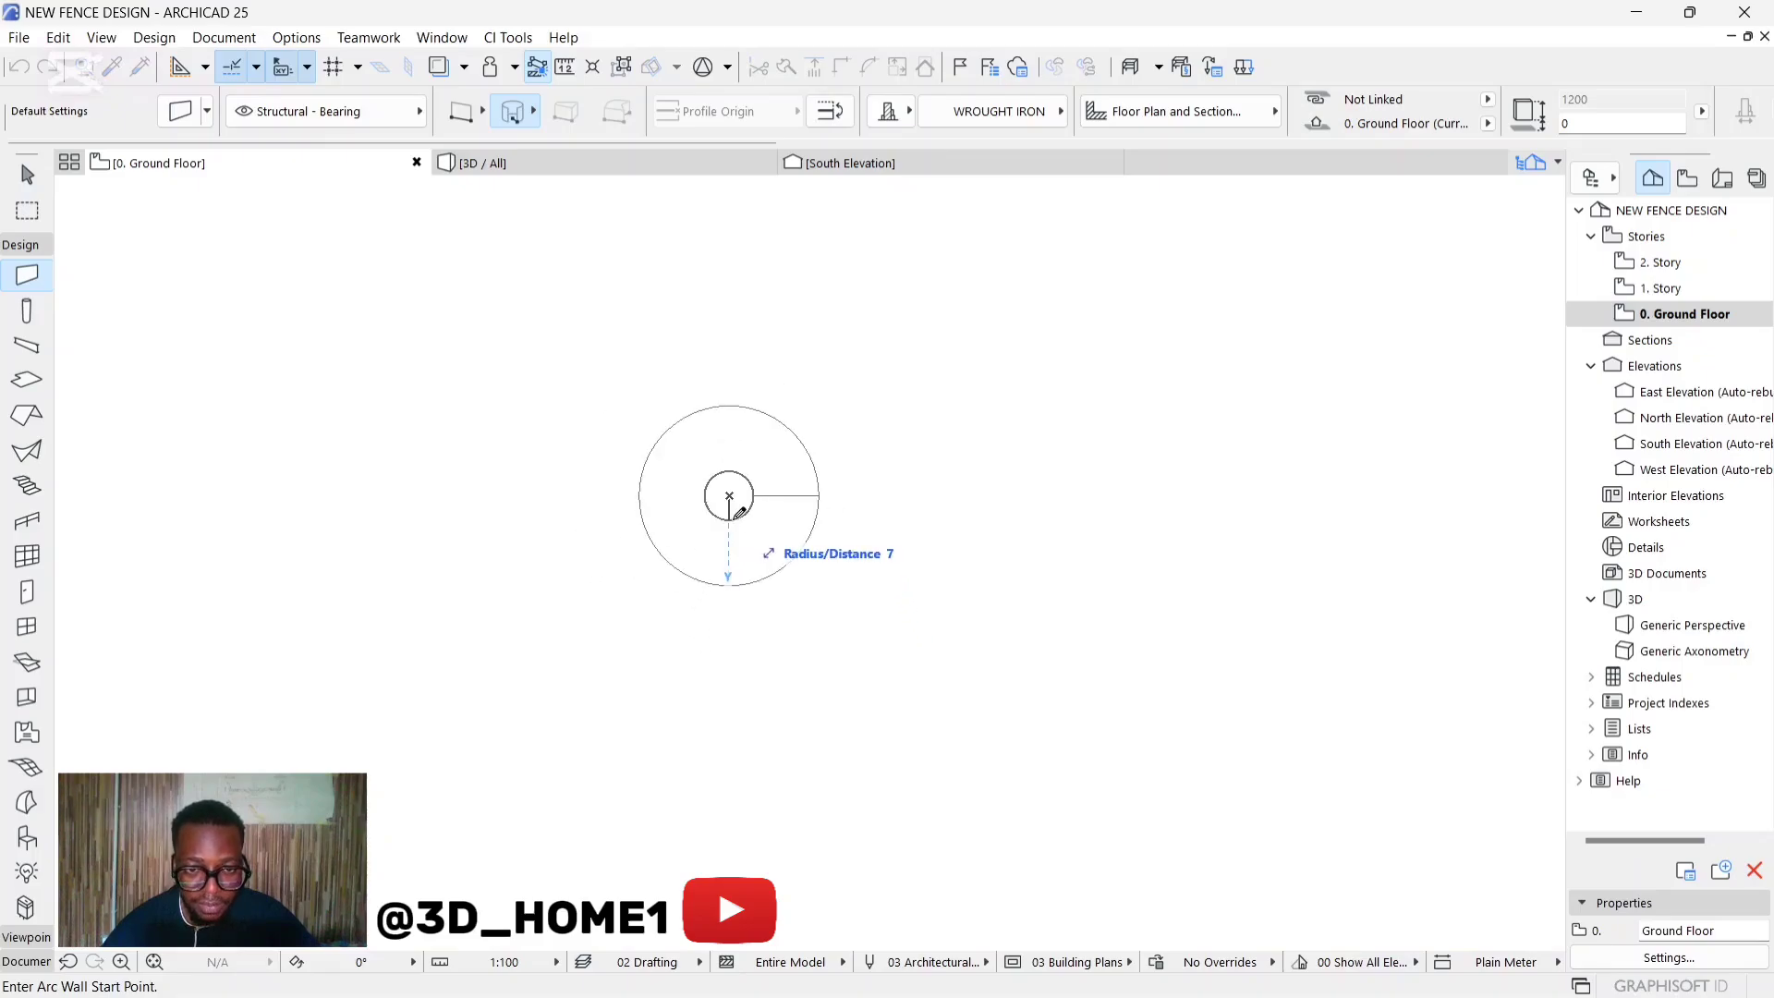
{"action": "left_click", "coordinate": [730, 520]}
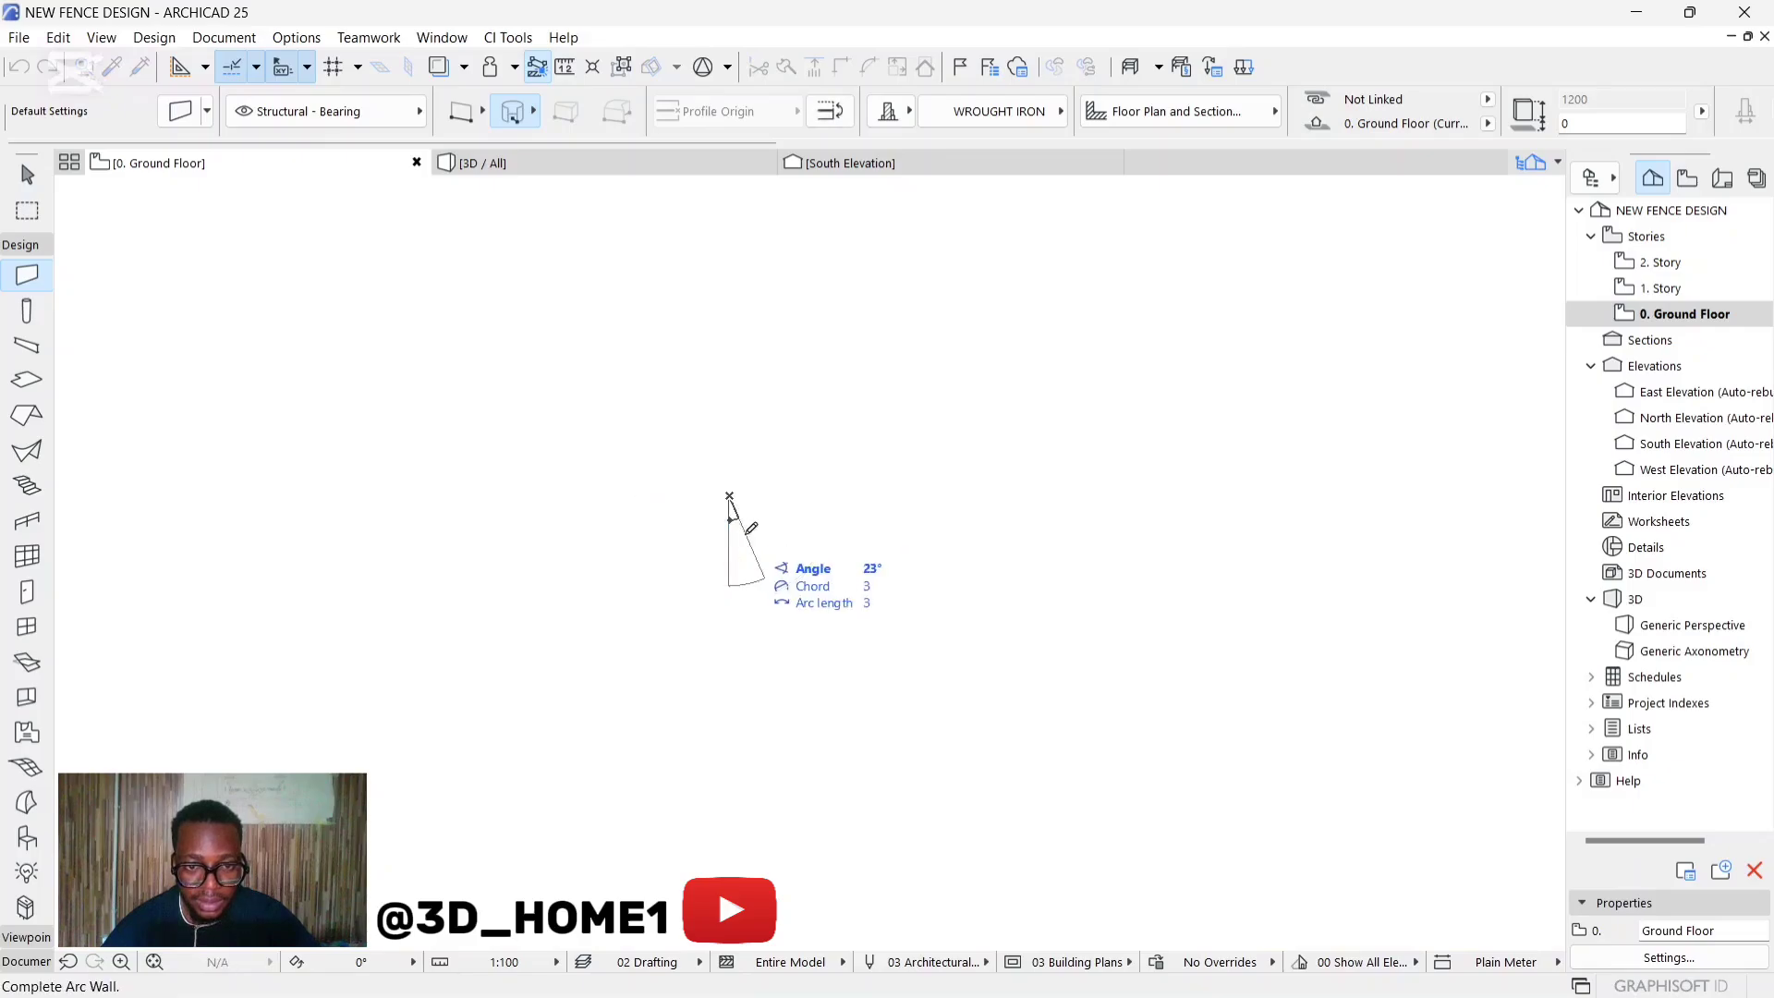
{"action": "left_click", "coordinate": [732, 519]}
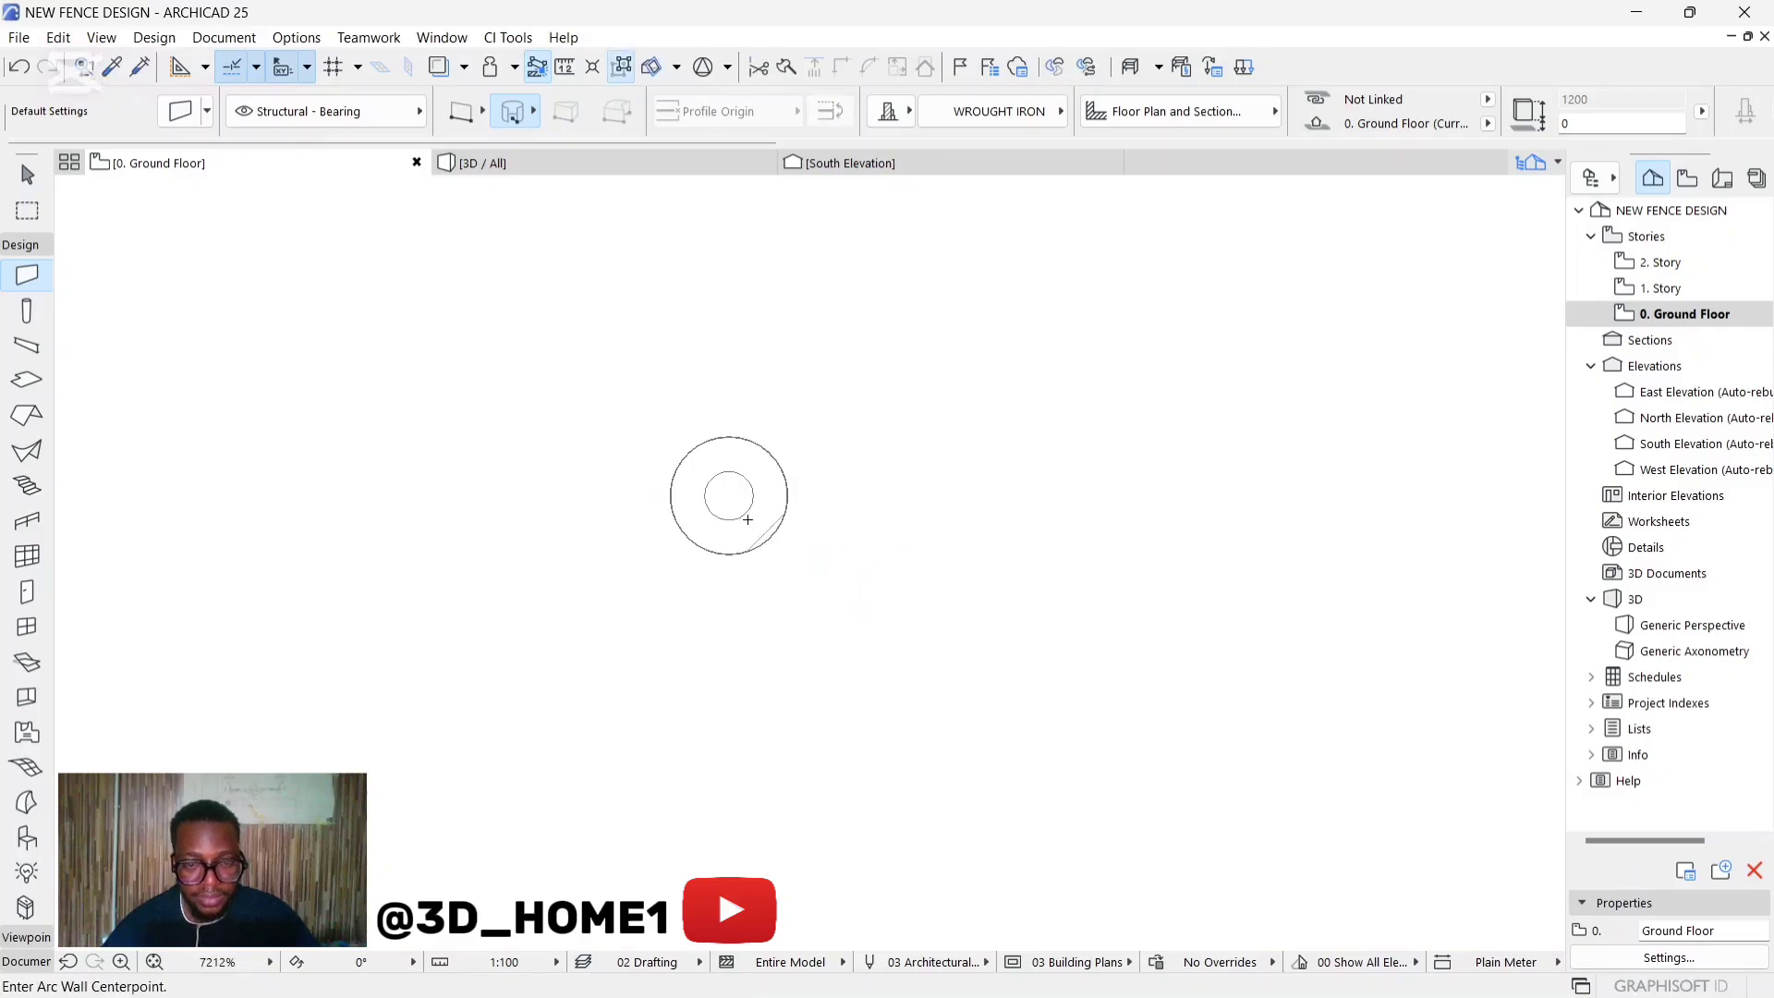
{"action": "key", "text": "Escape"}
{"action": "scroll", "coordinate": [772, 514], "scroll_direction": "down", "scroll_amount": 12}
{"action": "scroll", "coordinate": [776, 508], "scroll_direction": "down", "scroll_amount": 1}
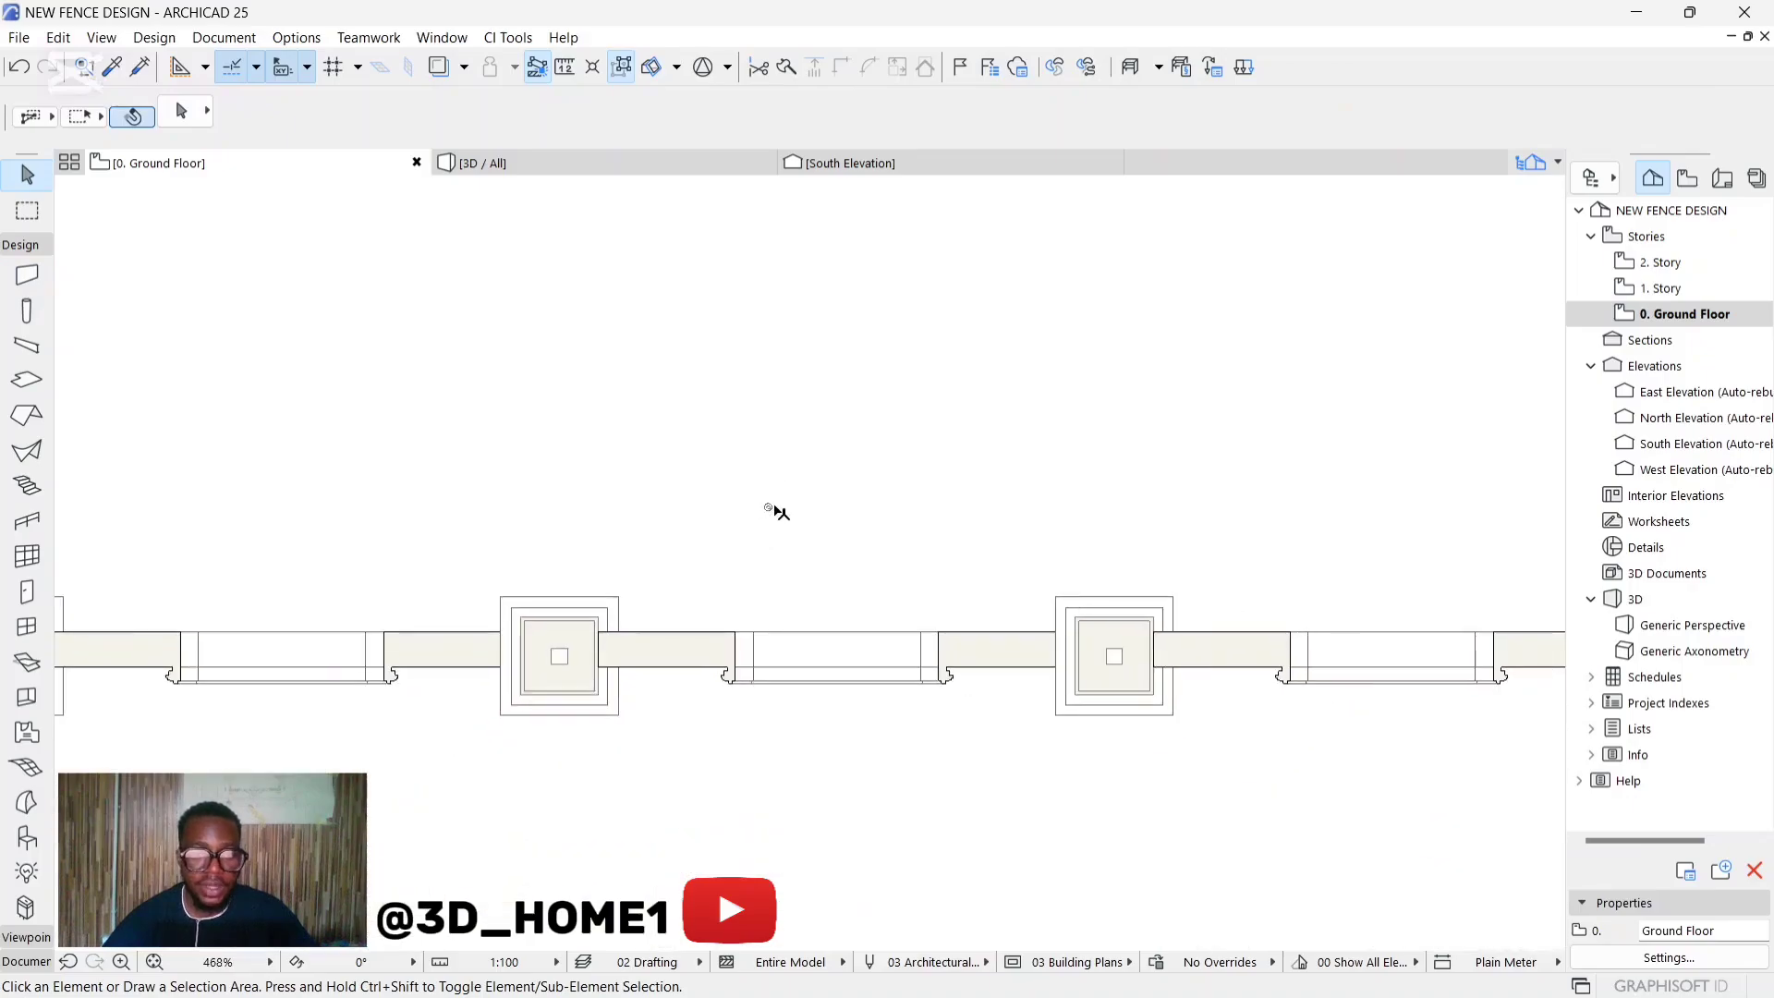
Examine the new wrought iron bar in the 3D view from several angles and distances.
{"action": "scroll", "coordinate": [774, 505], "scroll_direction": "up", "scroll_amount": 3}
{"action": "left_click", "coordinate": [567, 160]}
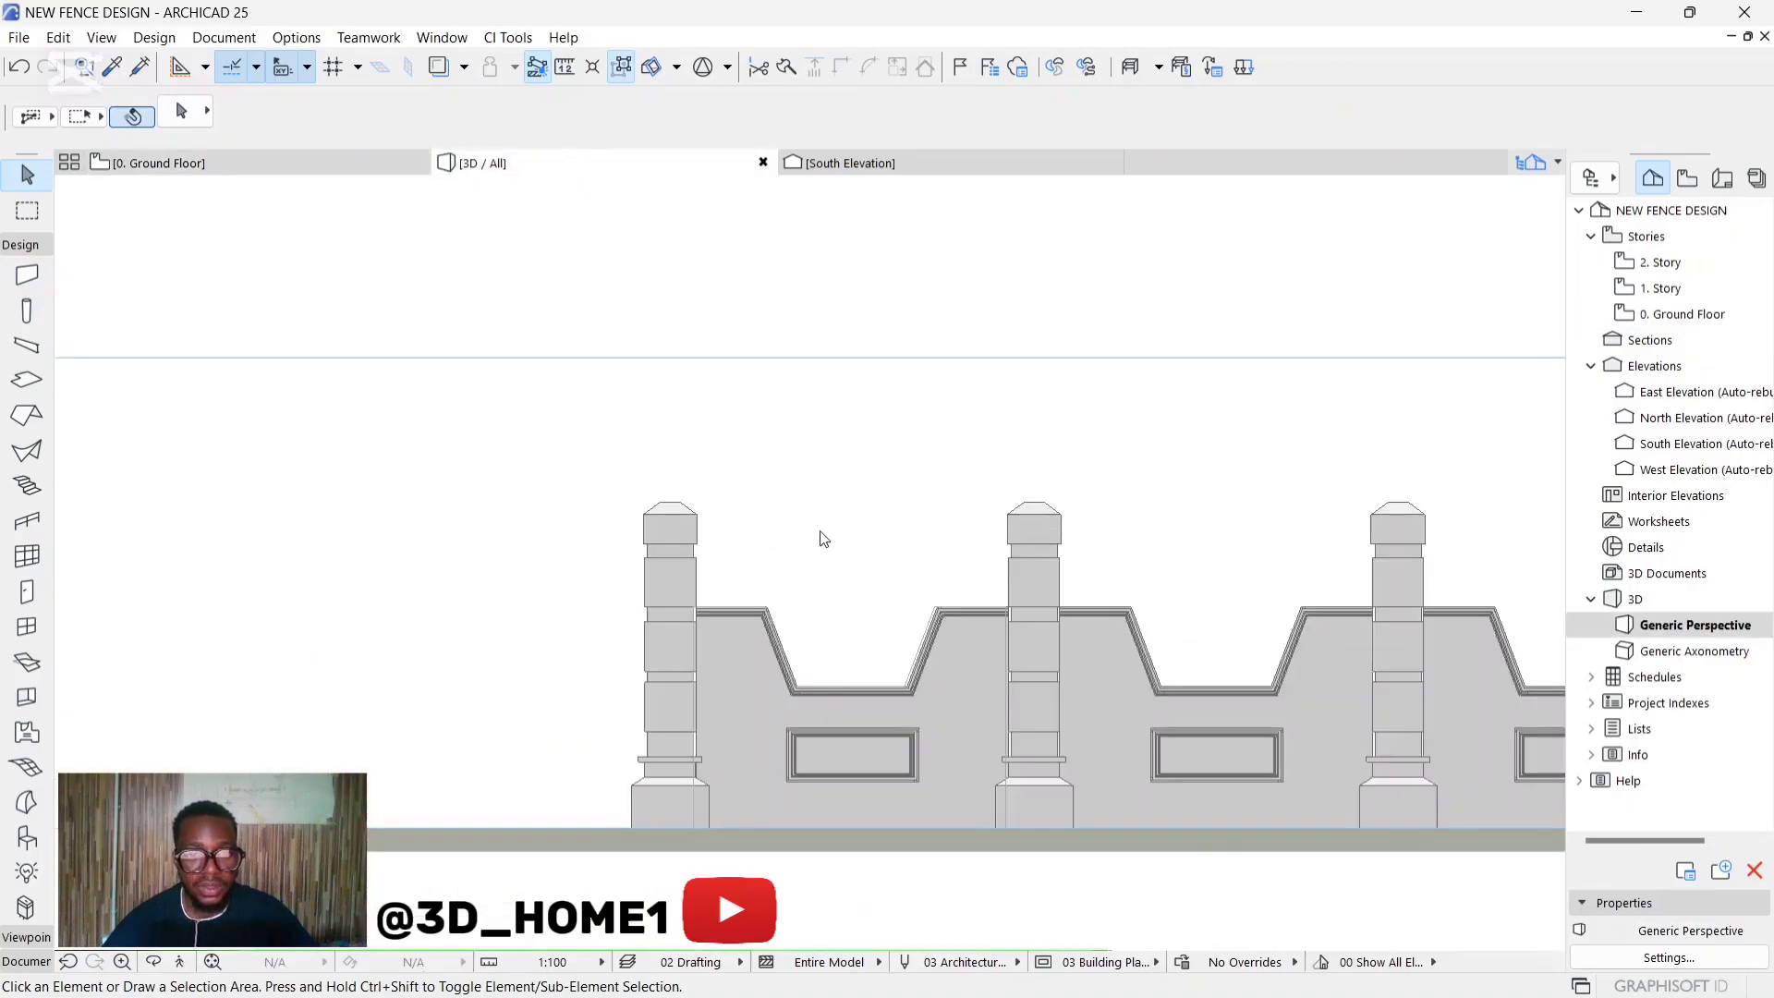
{"action": "key", "text": "o"}
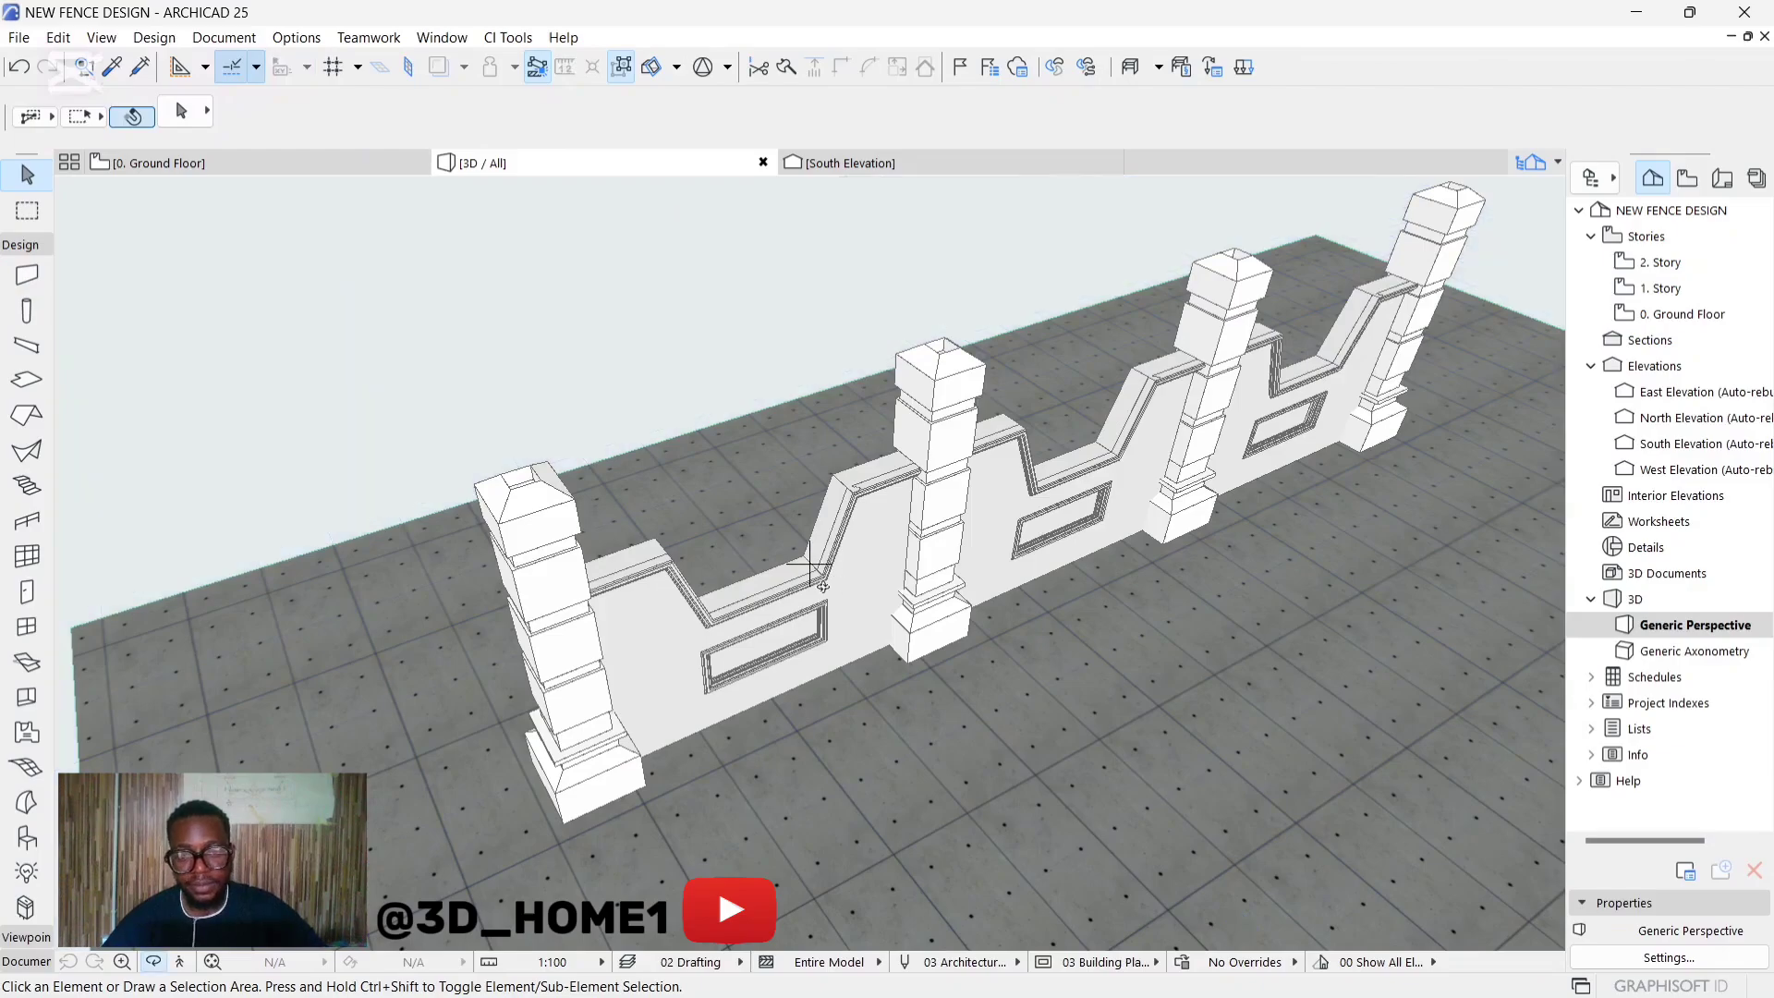
{"action": "left_click_drag", "start_coordinate": [810, 564], "coordinate": [1227, 577]}
{"action": "left_click_drag", "start_coordinate": [887, 549], "coordinate": [1081, 545]}
{"action": "scroll", "coordinate": [579, 432], "scroll_direction": "up", "scroll_amount": 3}
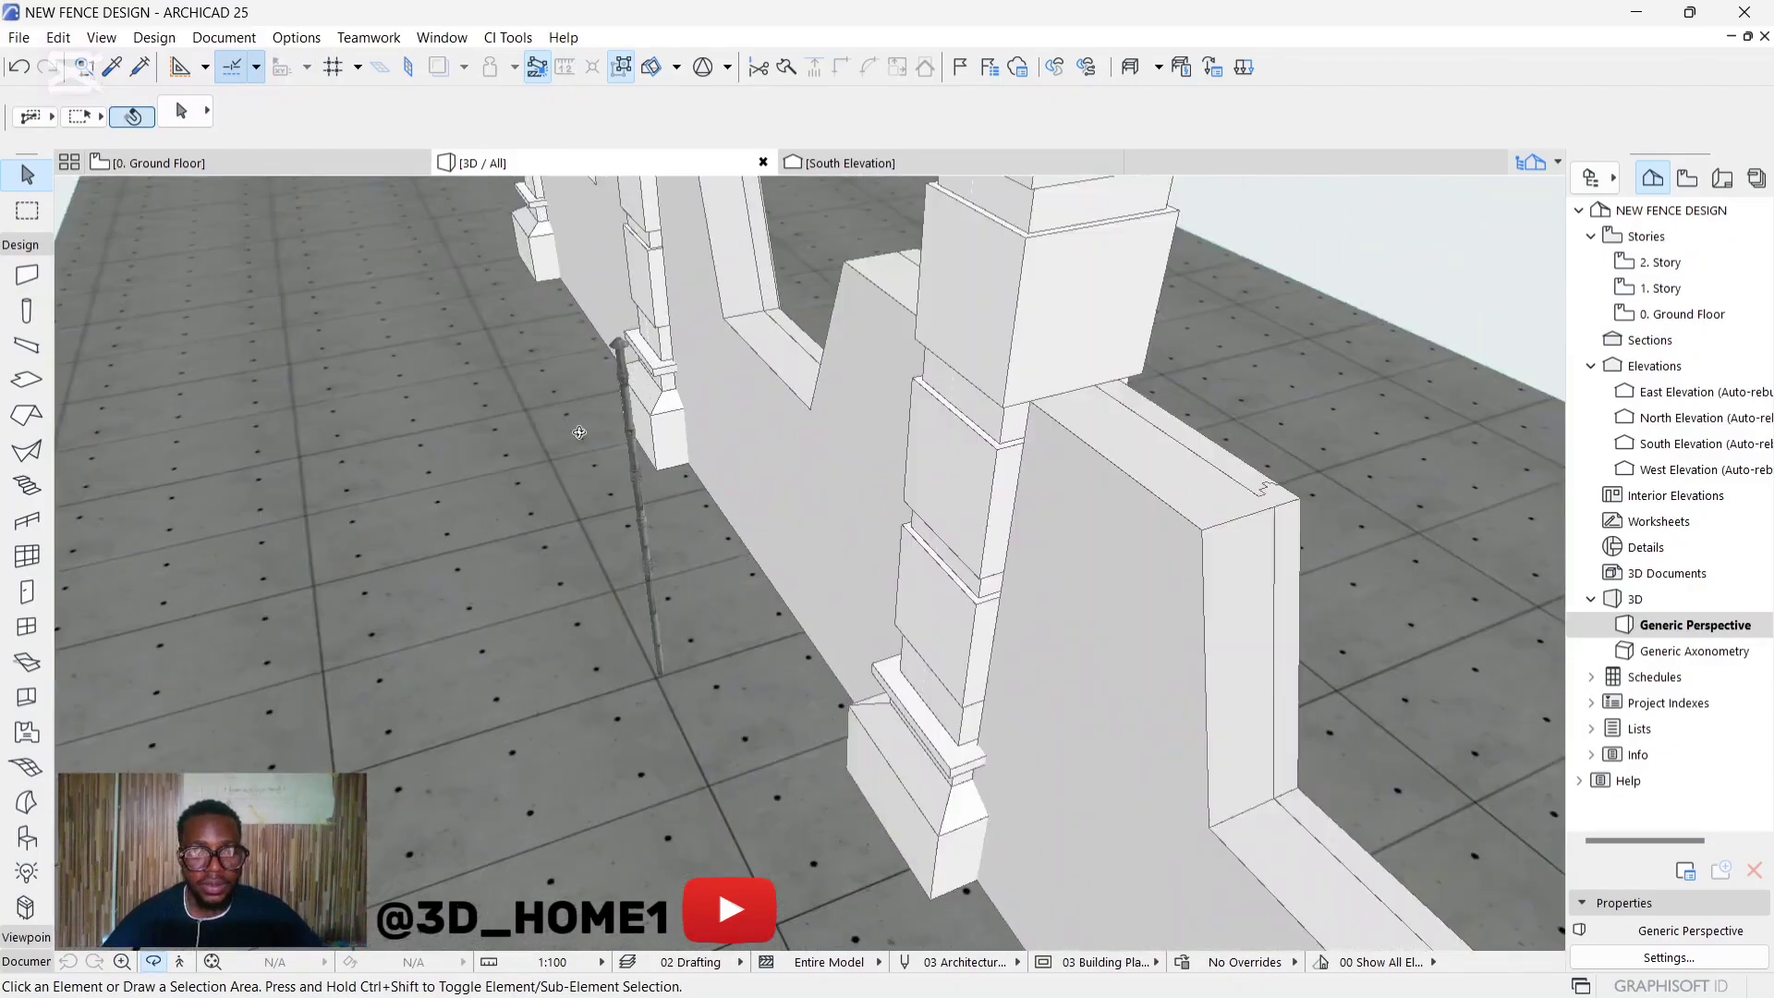
{"action": "scroll", "coordinate": [643, 484], "scroll_direction": "up", "scroll_amount": 5}
{"action": "scroll", "coordinate": [642, 511], "scroll_direction": "down", "scroll_amount": 6}
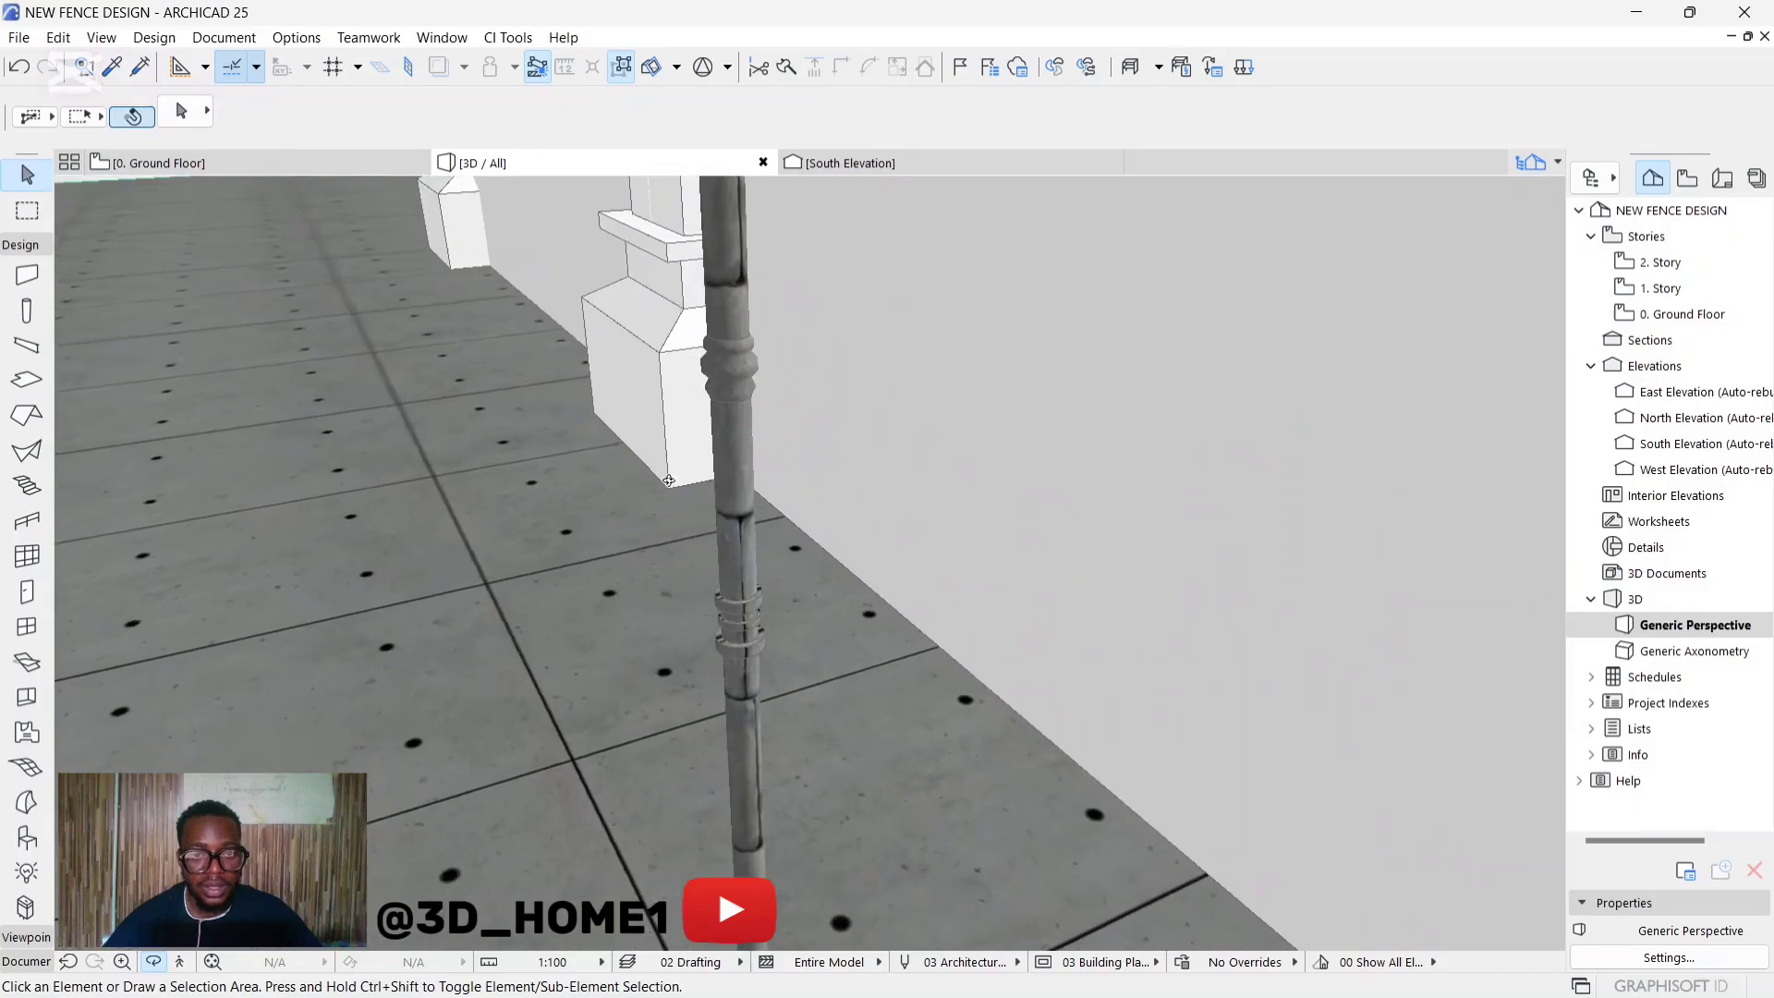
{"action": "left_click_drag", "start_coordinate": [693, 395], "coordinate": [582, 573]}
{"action": "scroll", "coordinate": [560, 598], "scroll_direction": "up", "scroll_amount": 5}
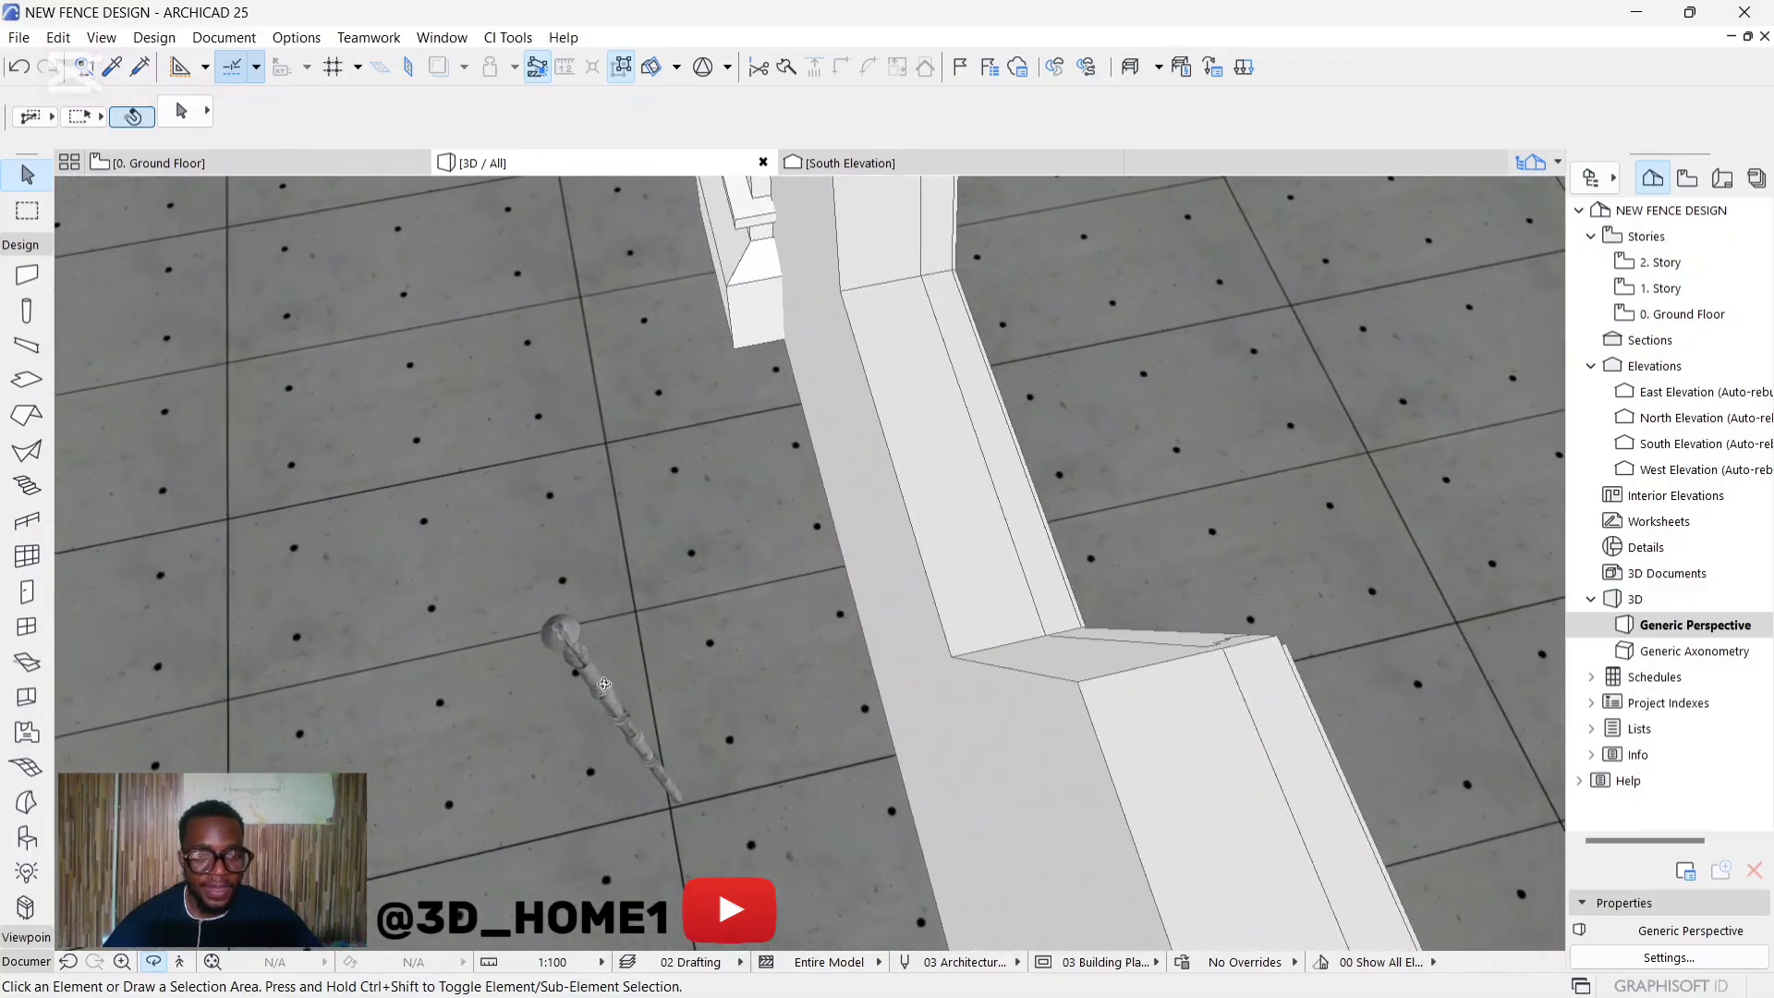
{"action": "scroll", "coordinate": [560, 598], "scroll_direction": "up", "scroll_amount": 10}
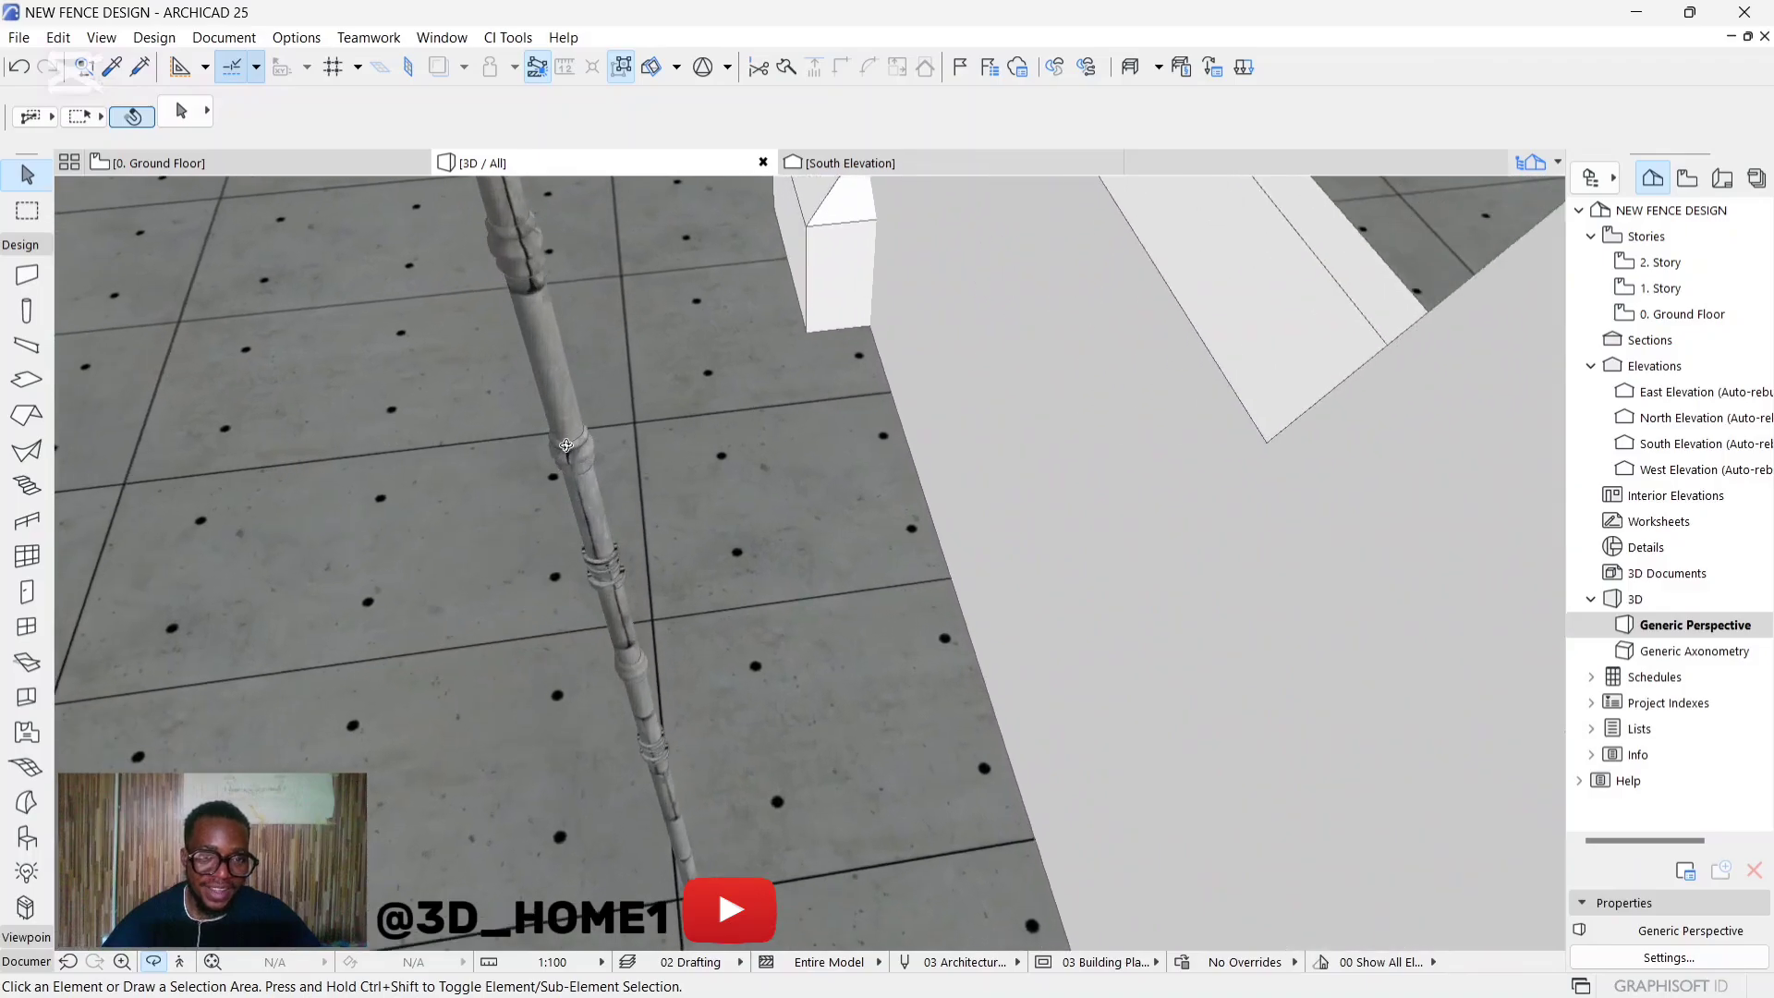
{"action": "scroll", "coordinate": [577, 506], "scroll_direction": "down", "scroll_amount": 8}
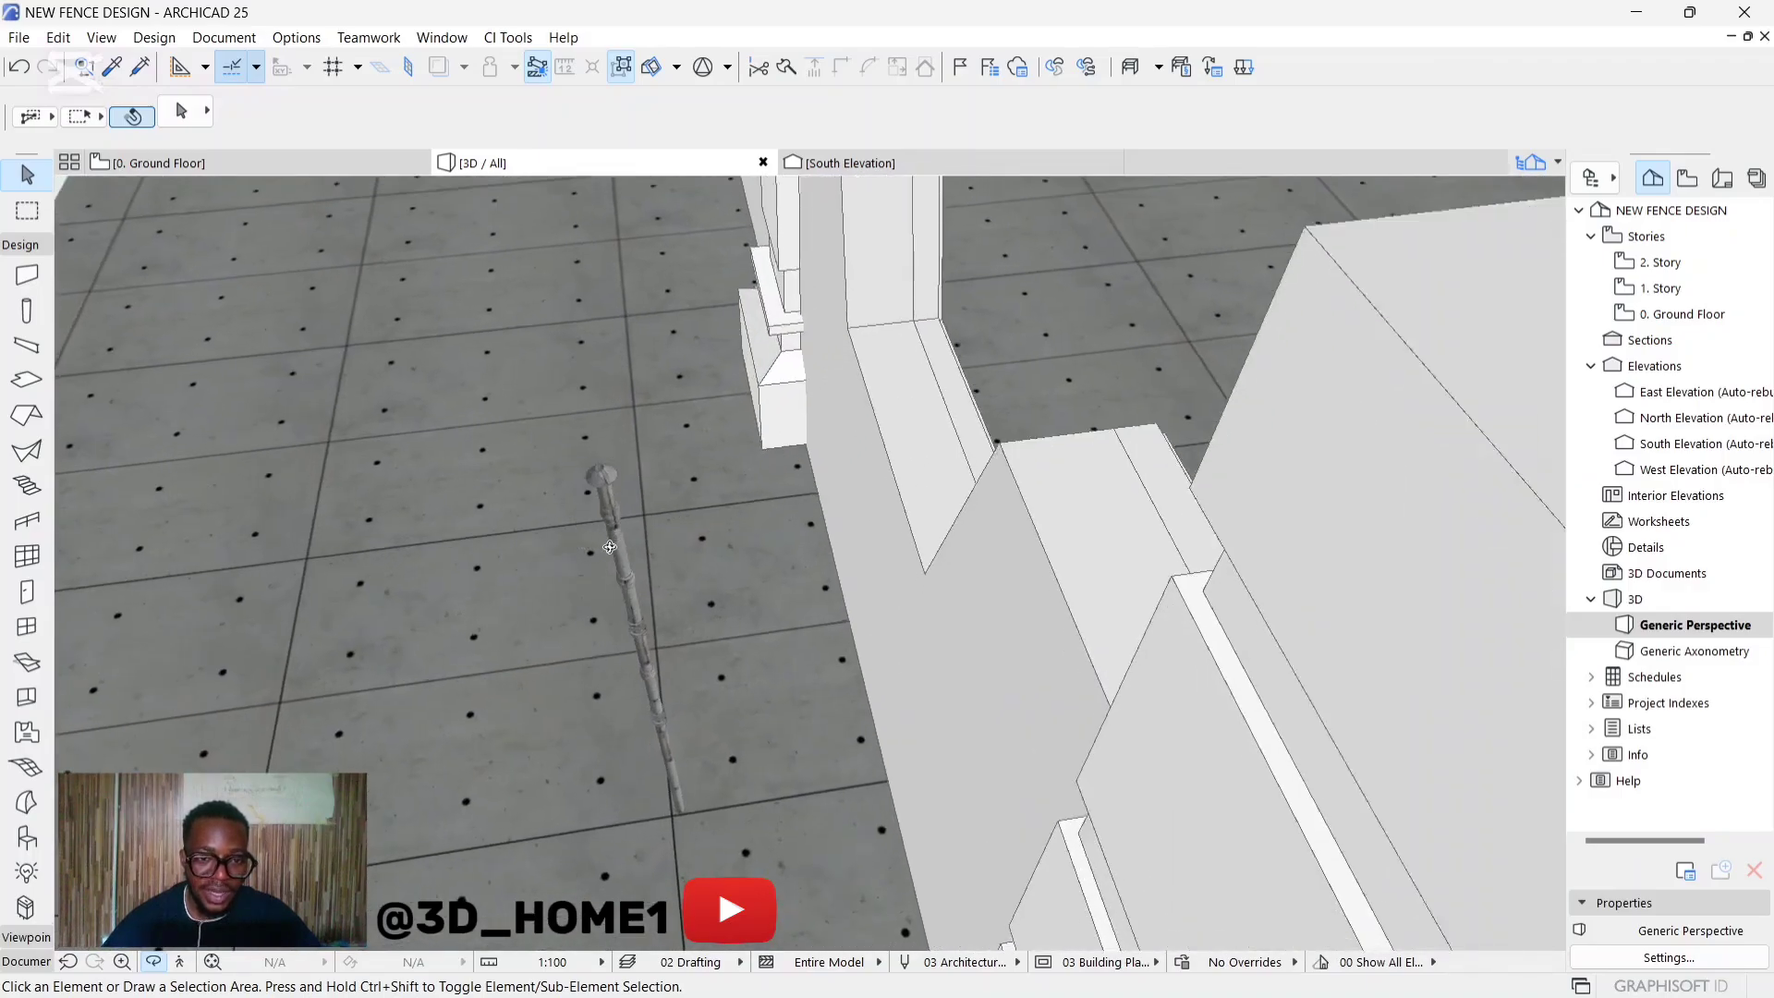
{"action": "left_click_drag", "start_coordinate": [609, 547], "coordinate": [932, 493]}
{"action": "middle_click_drag", "start_coordinate": [932, 493], "coordinate": [660, 525], "text": "shift"}
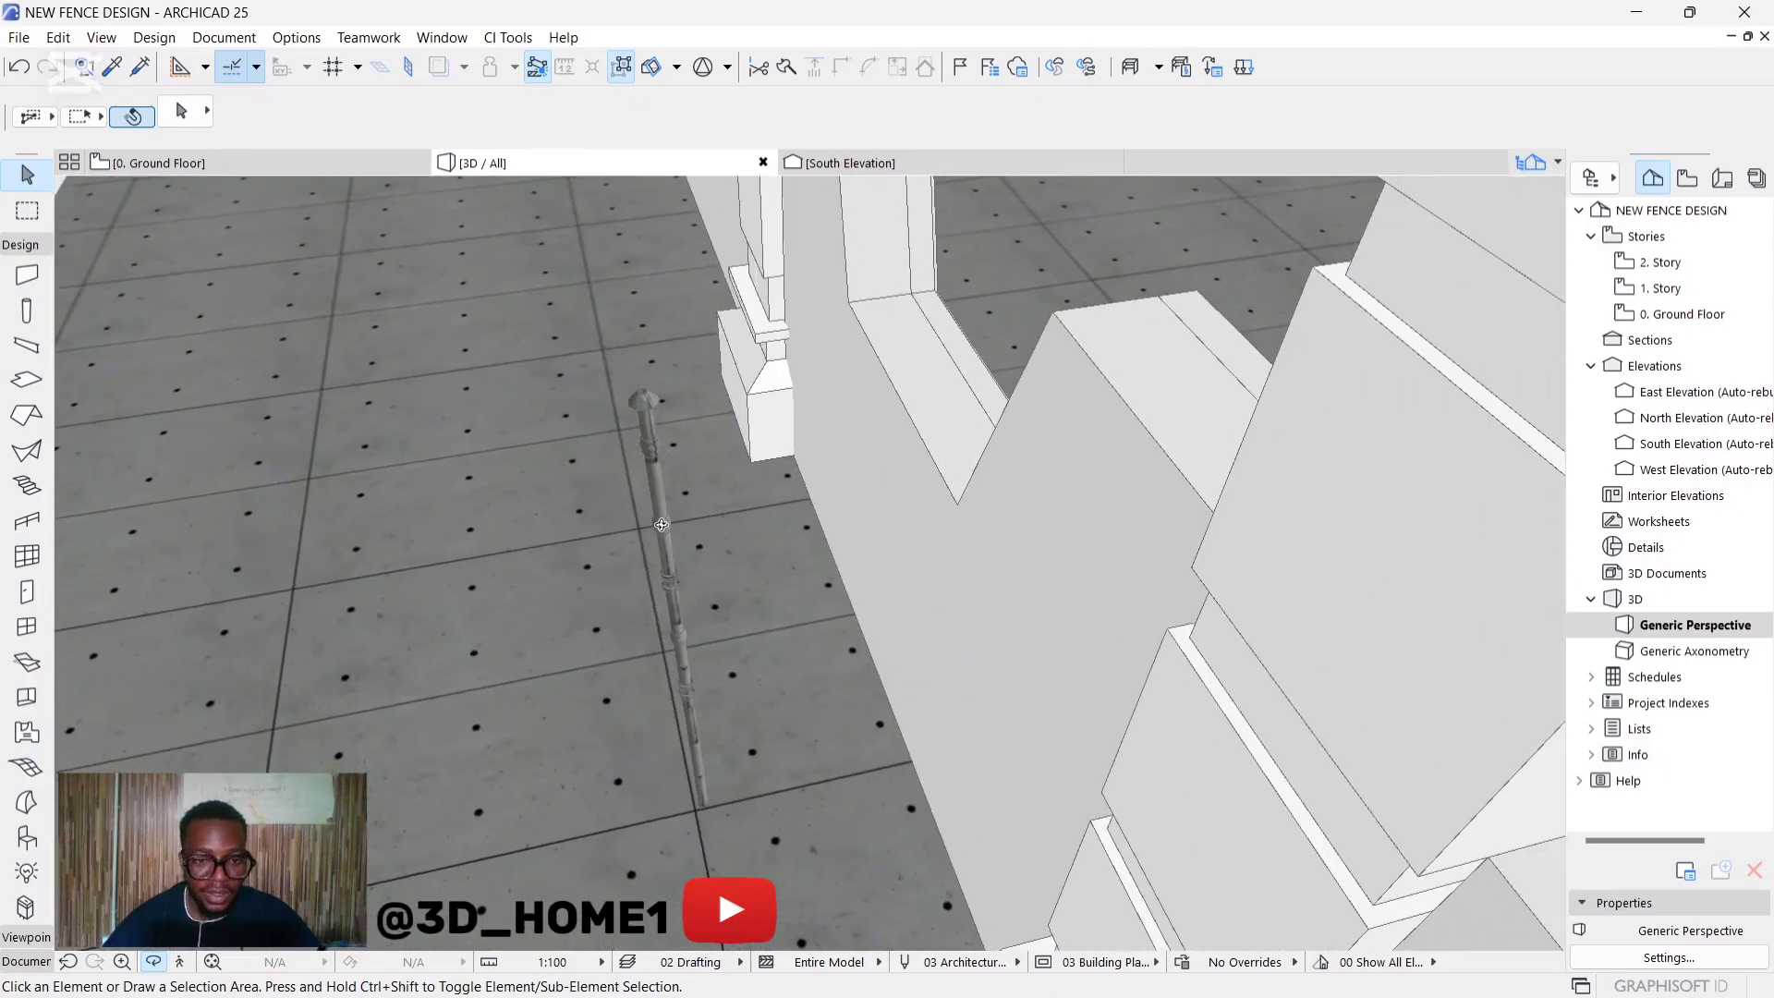
Enable both available surface overrides on the wrought iron bar wall and set them to Metal - Iron.
{"action": "left_click", "coordinate": [654, 465]}
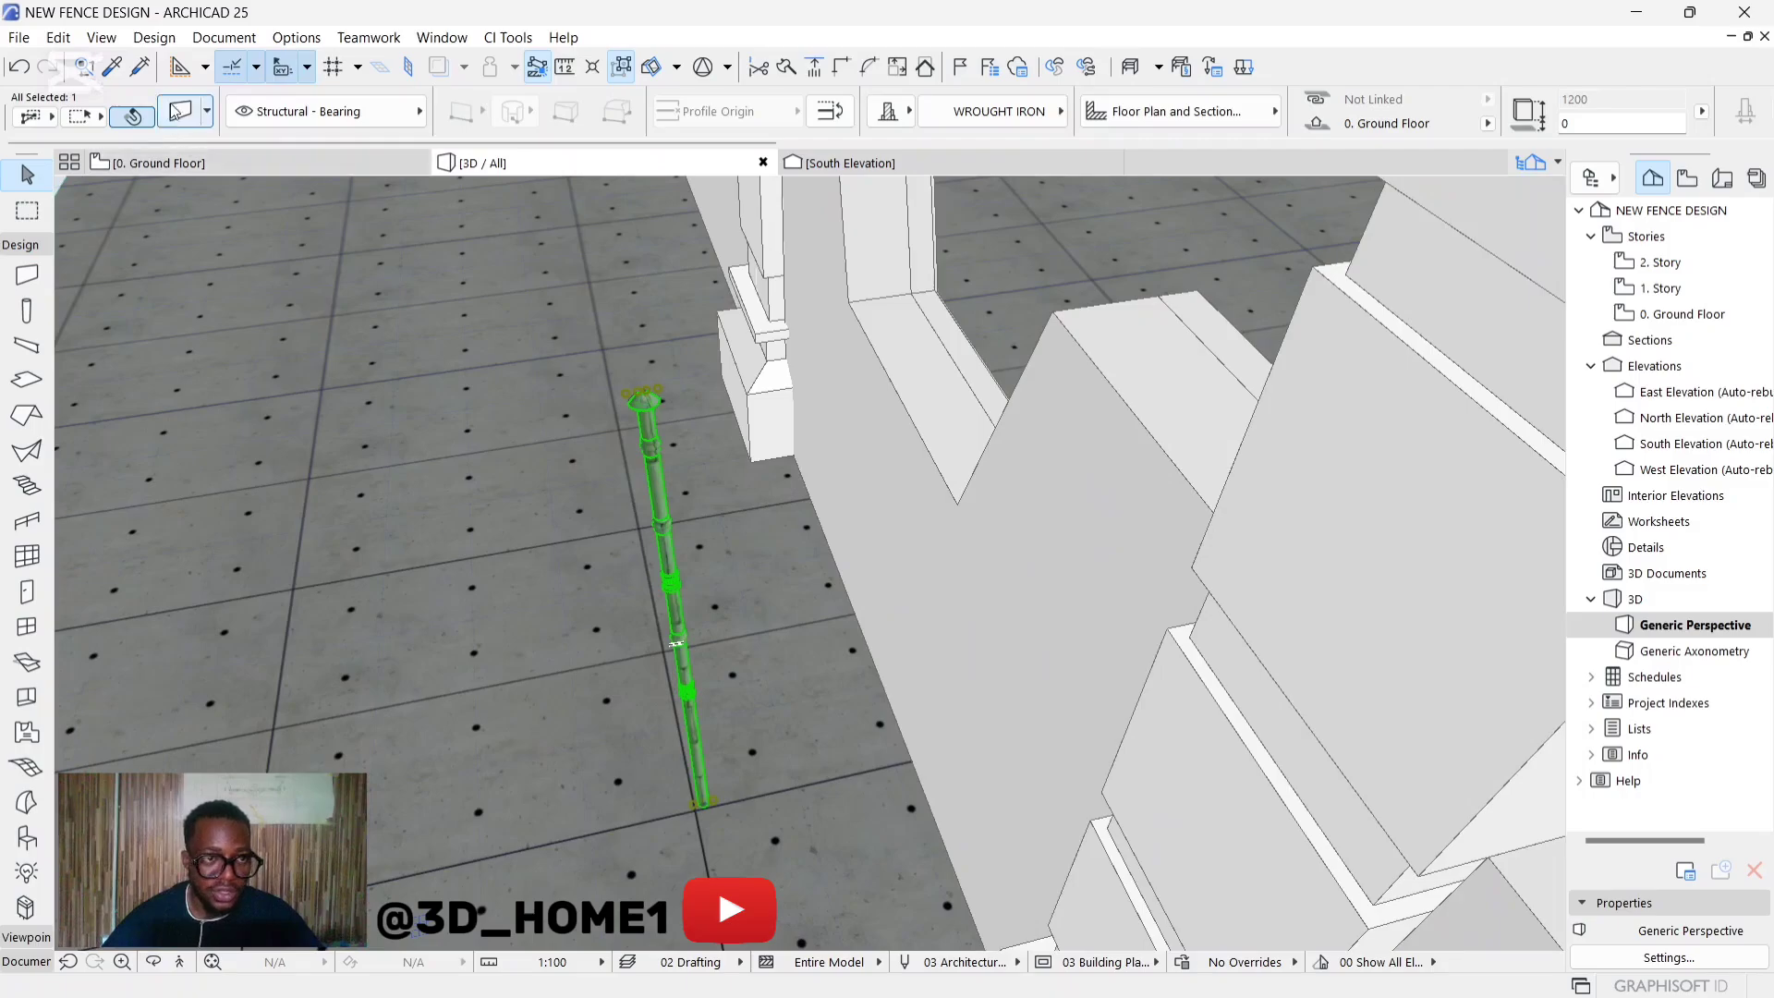
{"action": "key", "text": "ctrl+t"}
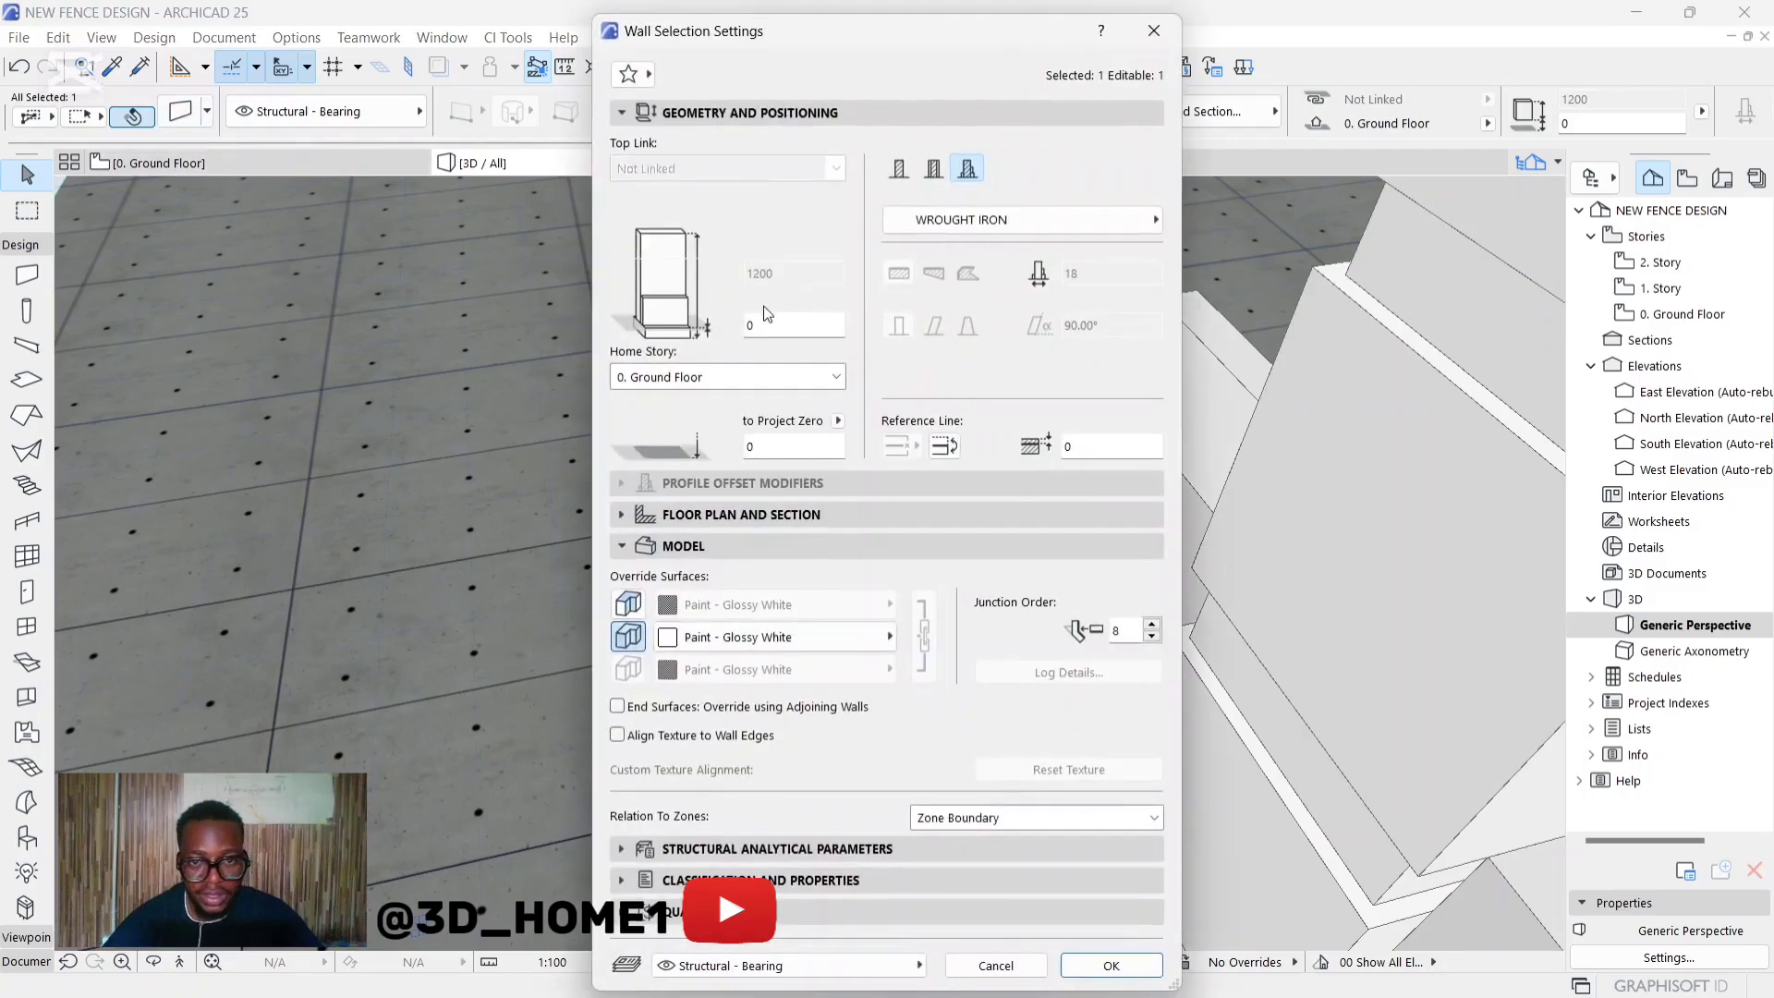
{"action": "left_click", "coordinate": [624, 608]}
{"action": "left_click", "coordinate": [630, 638]}
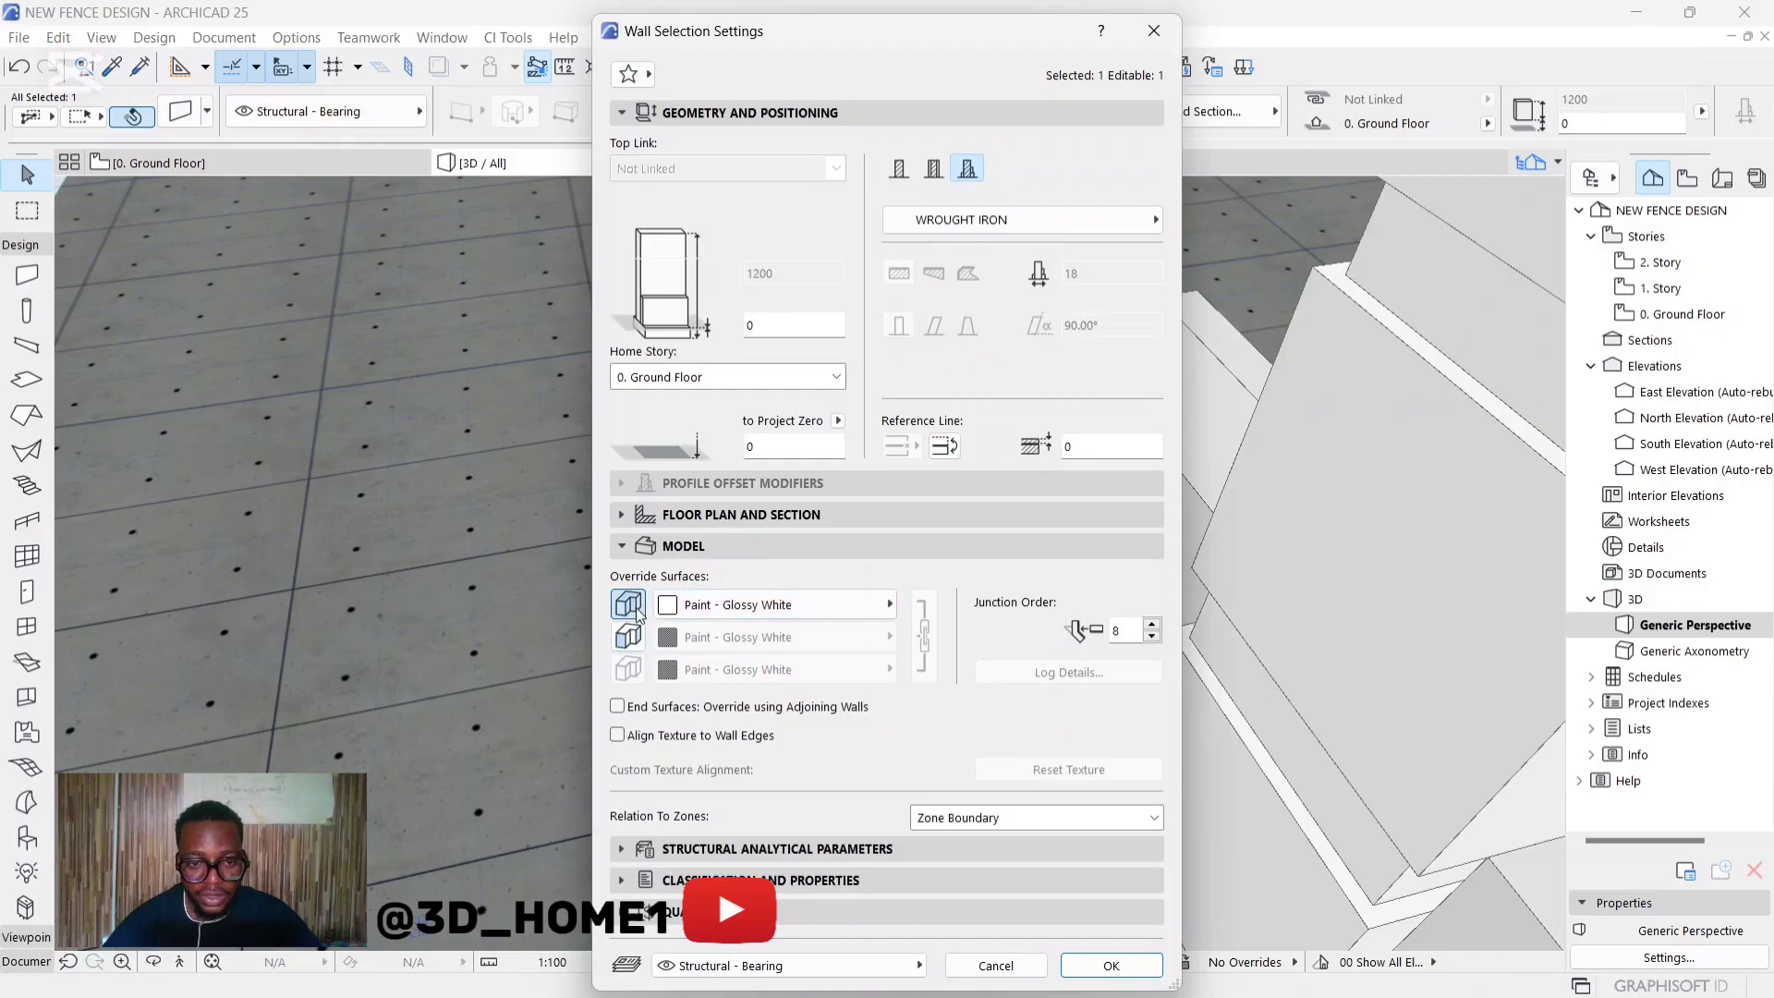
{"action": "left_click", "coordinate": [628, 637]}
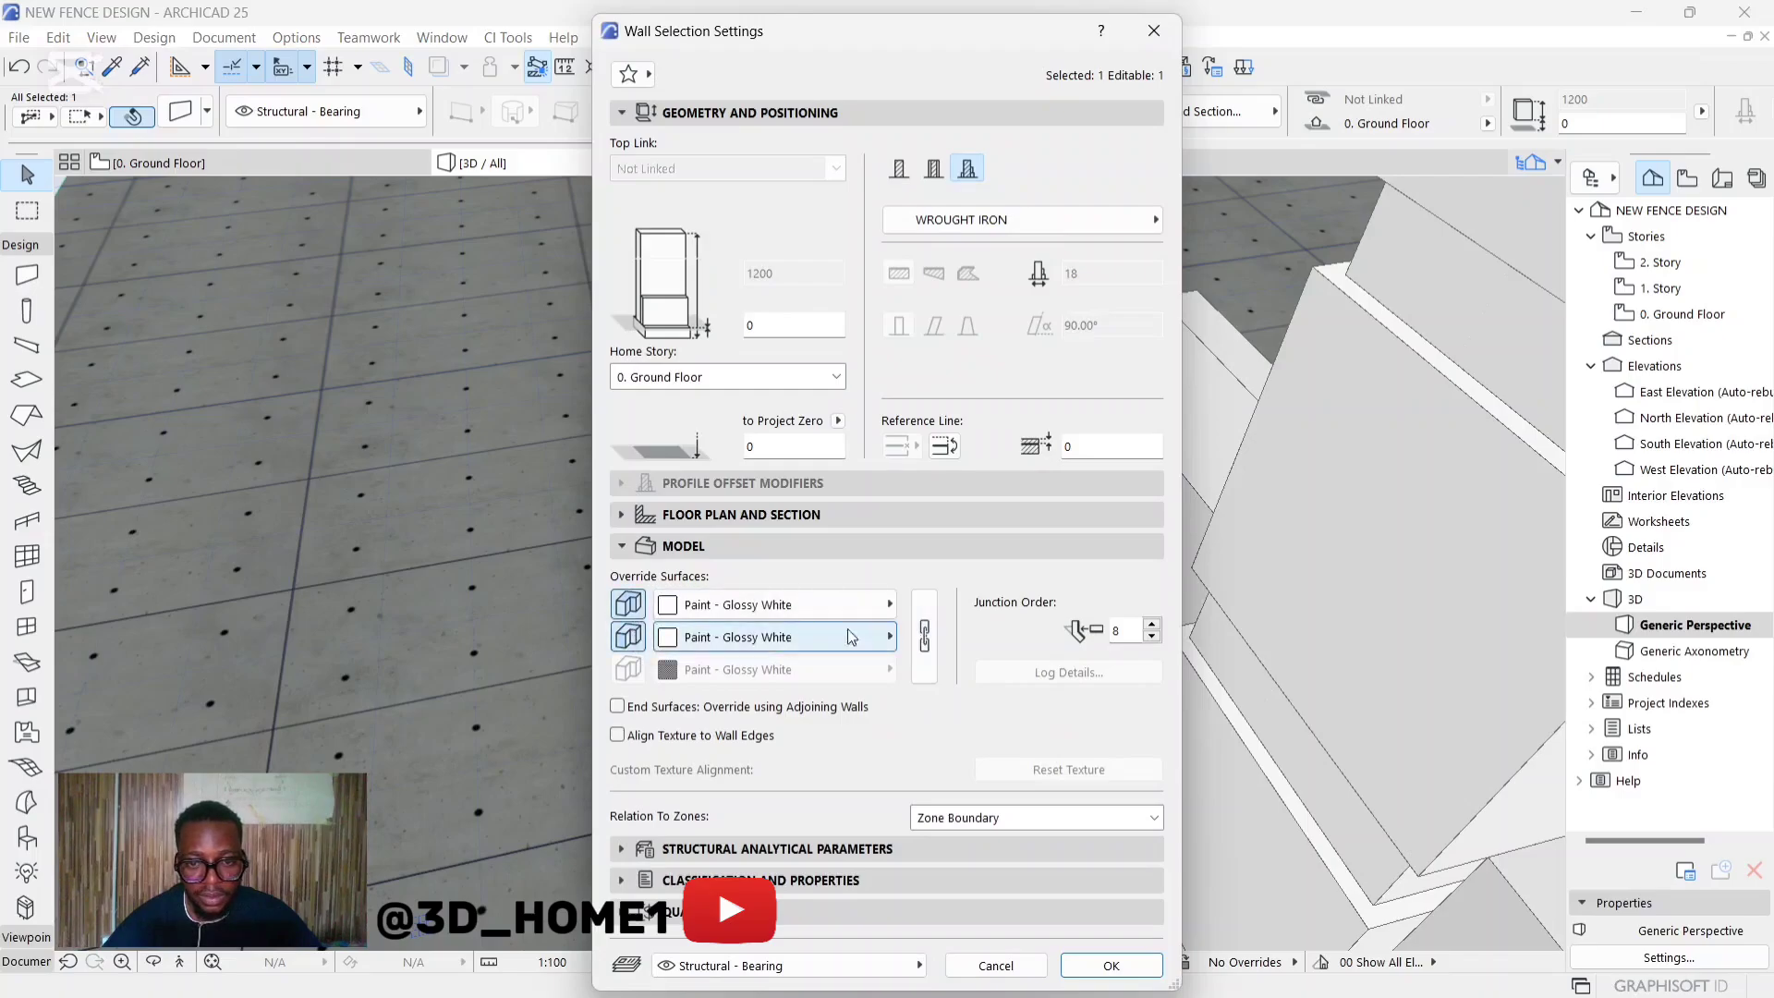
{"action": "left_click", "coordinate": [785, 606]}
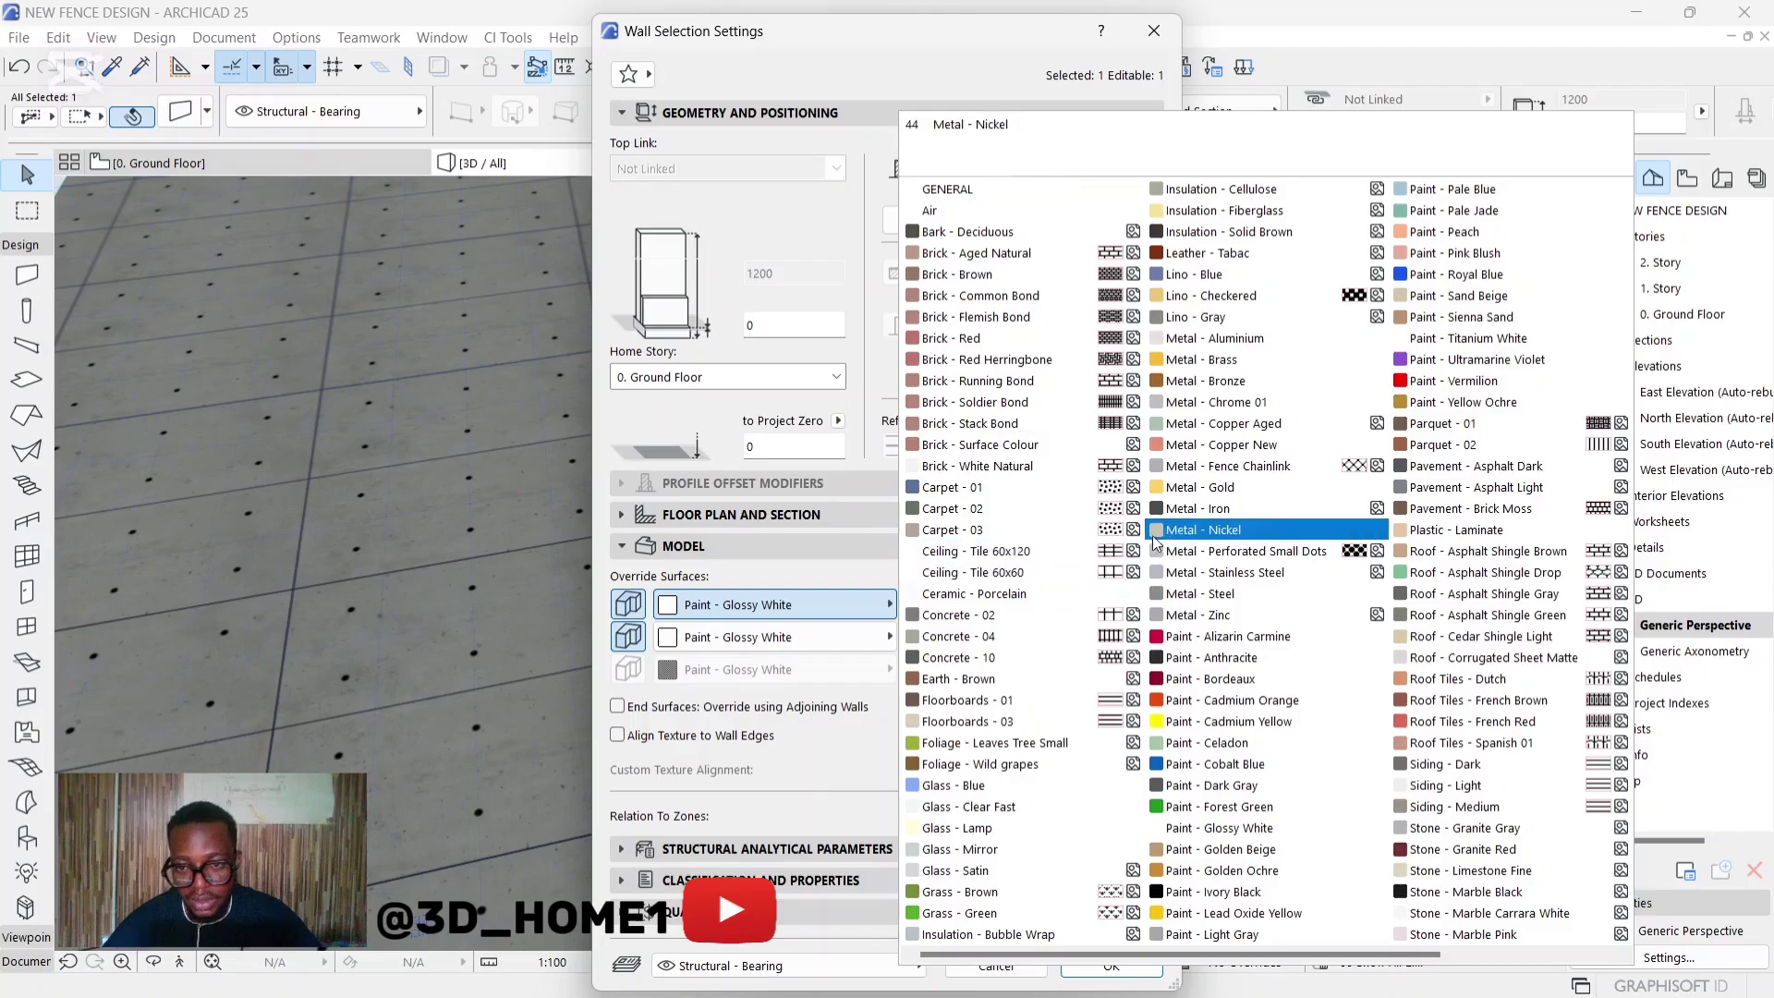
{"action": "left_click", "coordinate": [1192, 508]}
{"action": "left_click", "coordinate": [1112, 965]}
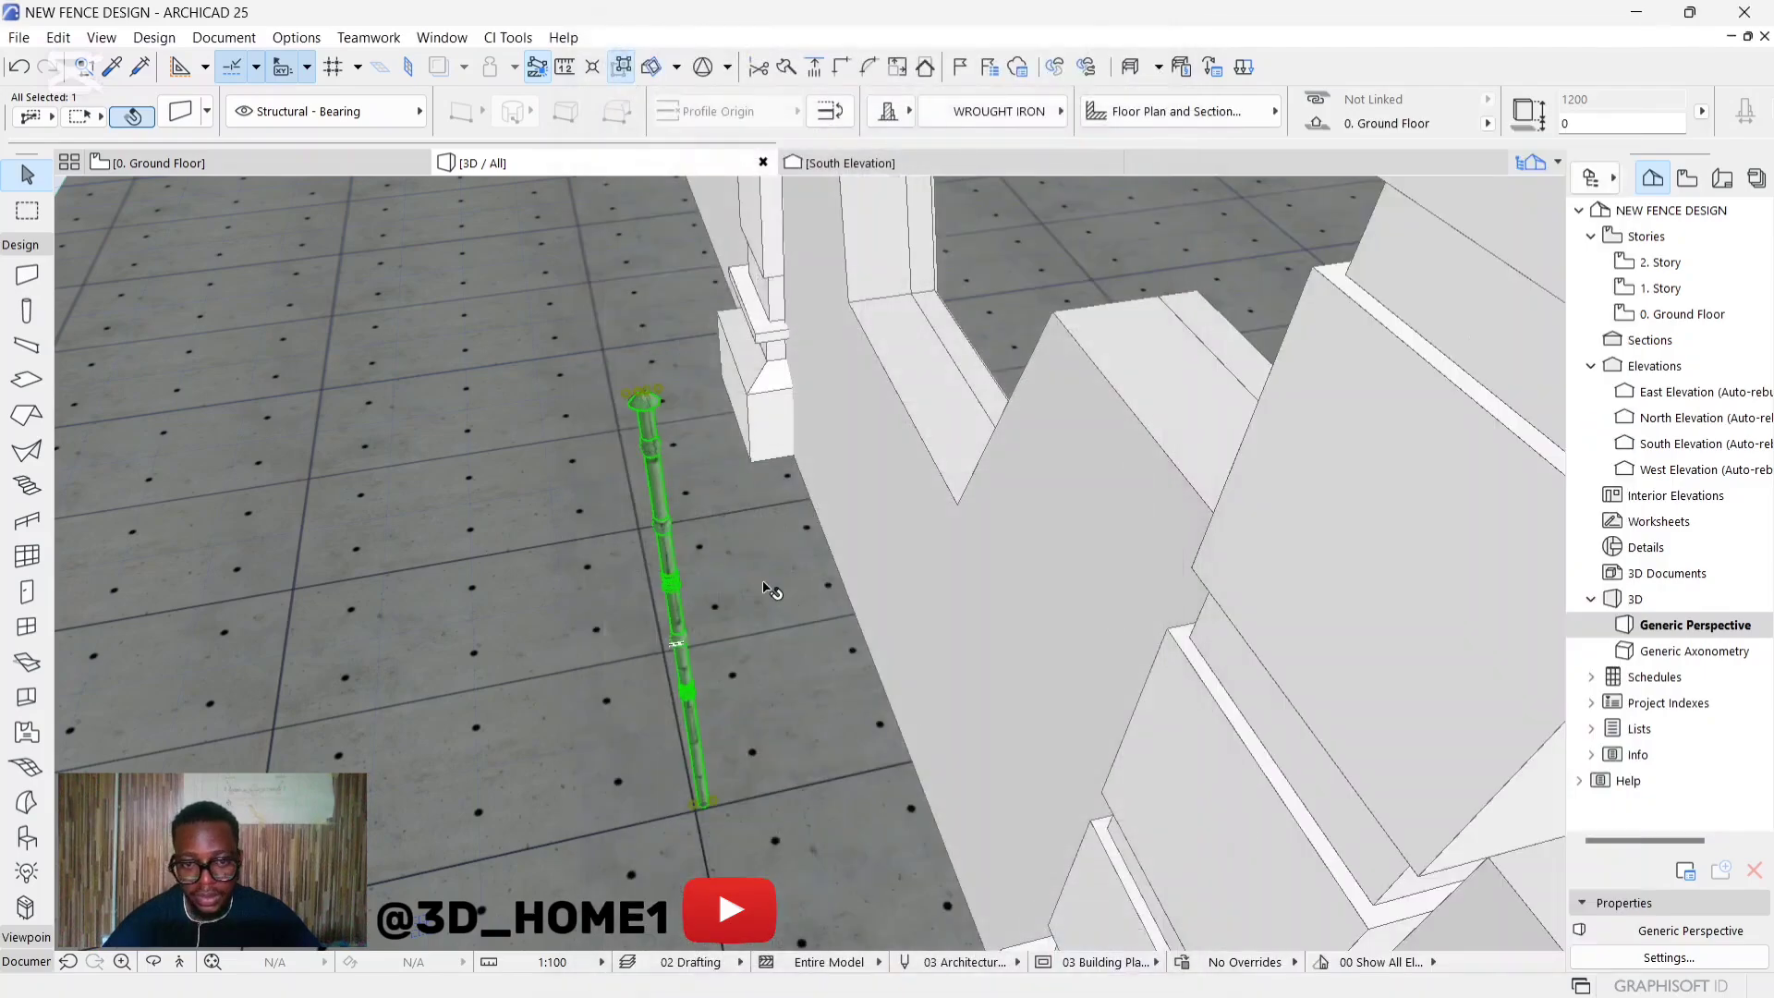
{"action": "left_click", "coordinate": [764, 582]}
{"action": "key", "text": "Escape"}
{"action": "scroll", "coordinate": [676, 599], "scroll_direction": "up", "scroll_amount": 2}
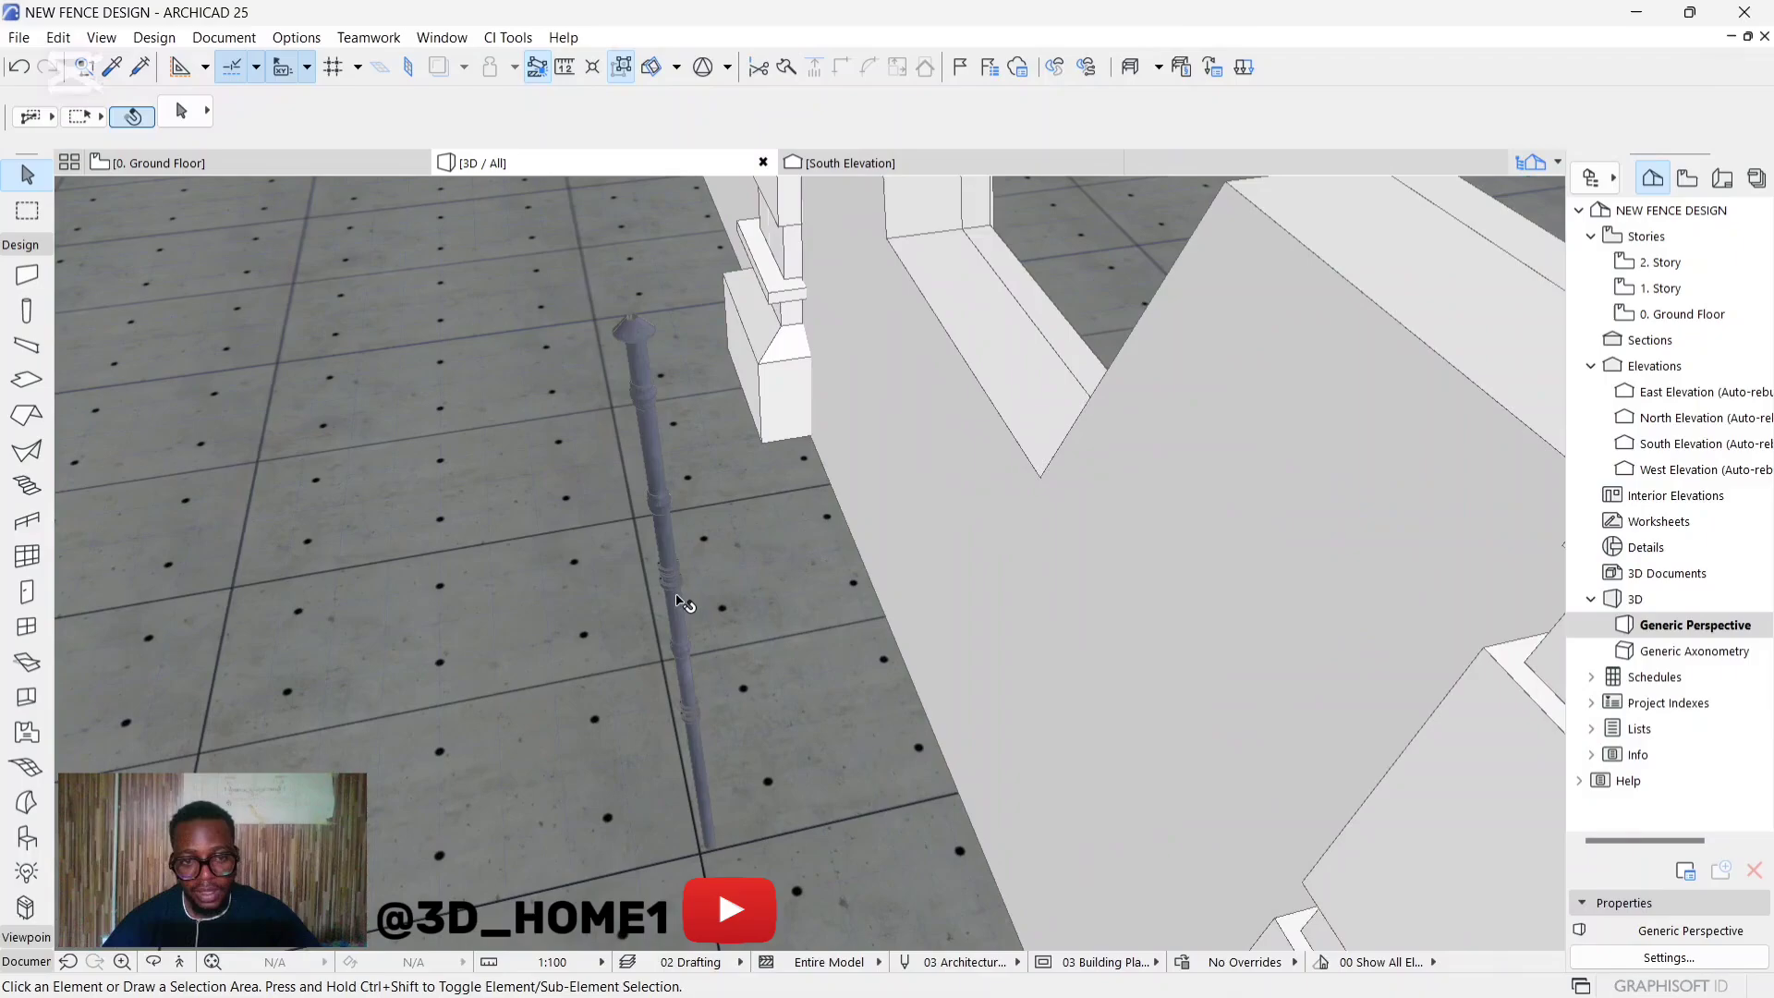
{"action": "middle_click_drag", "start_coordinate": [682, 602], "coordinate": [669, 587], "text": "shift"}
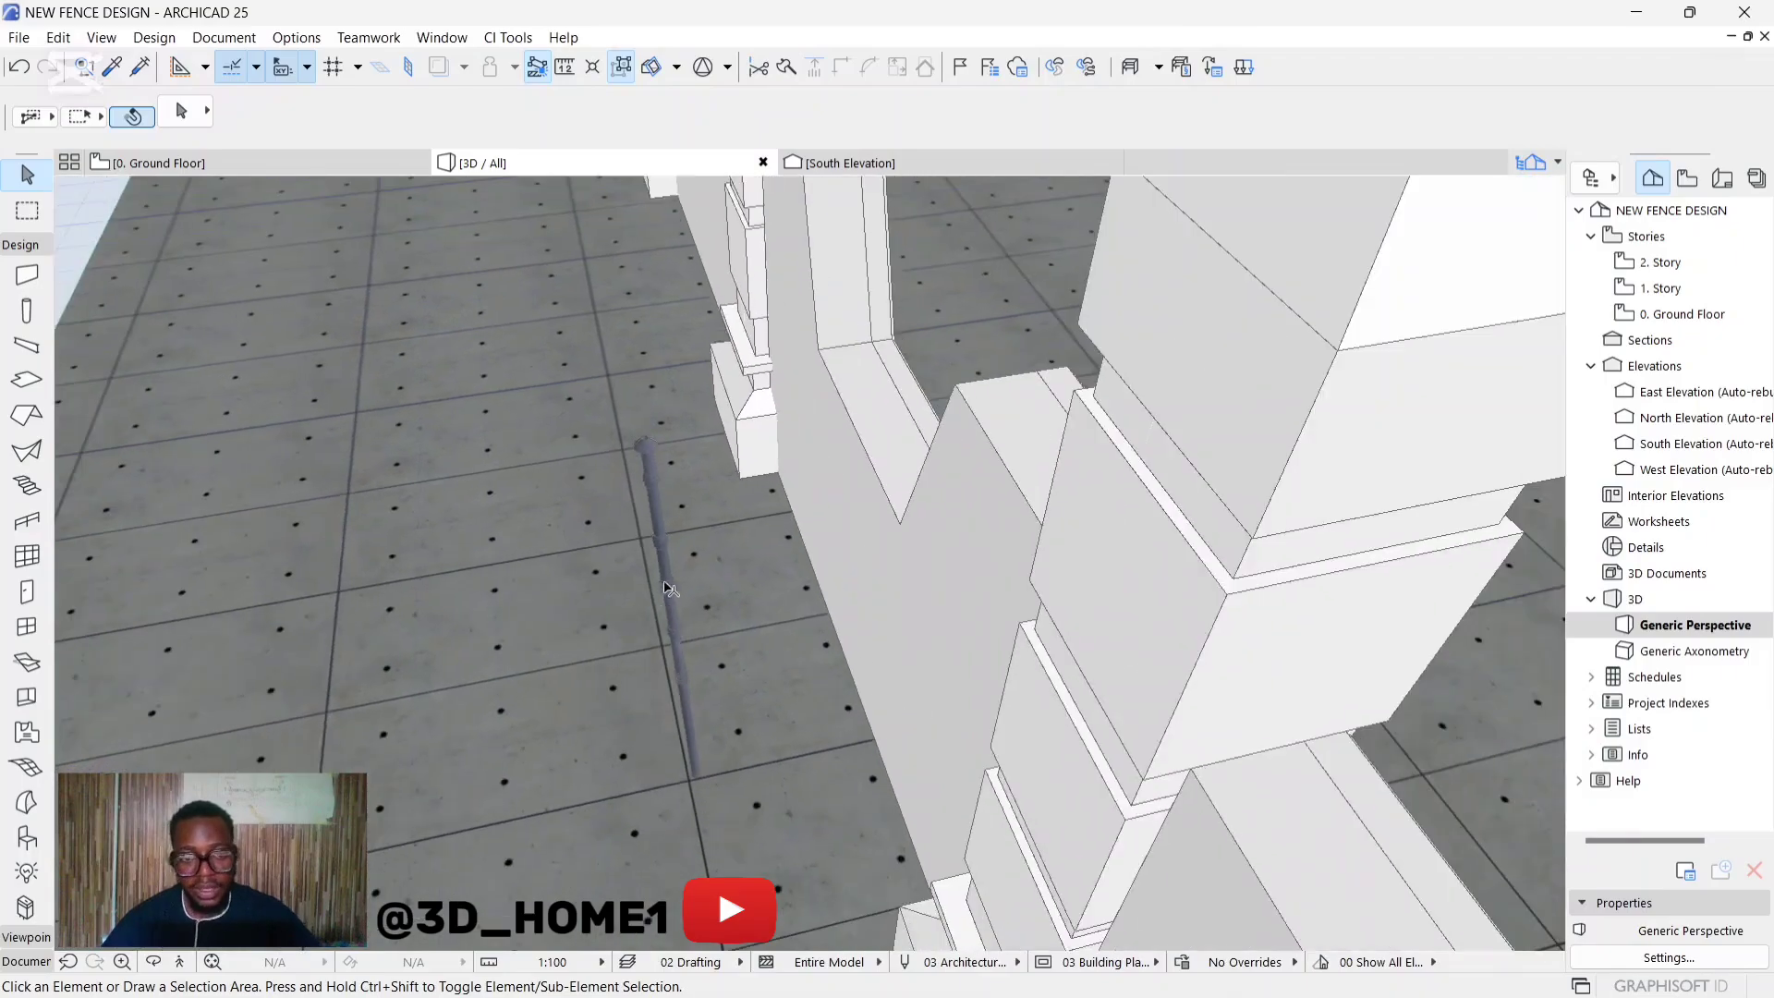
Return to the ground floor plan and select the small circular wrought iron wall.
{"action": "left_click", "coordinate": [296, 166]}
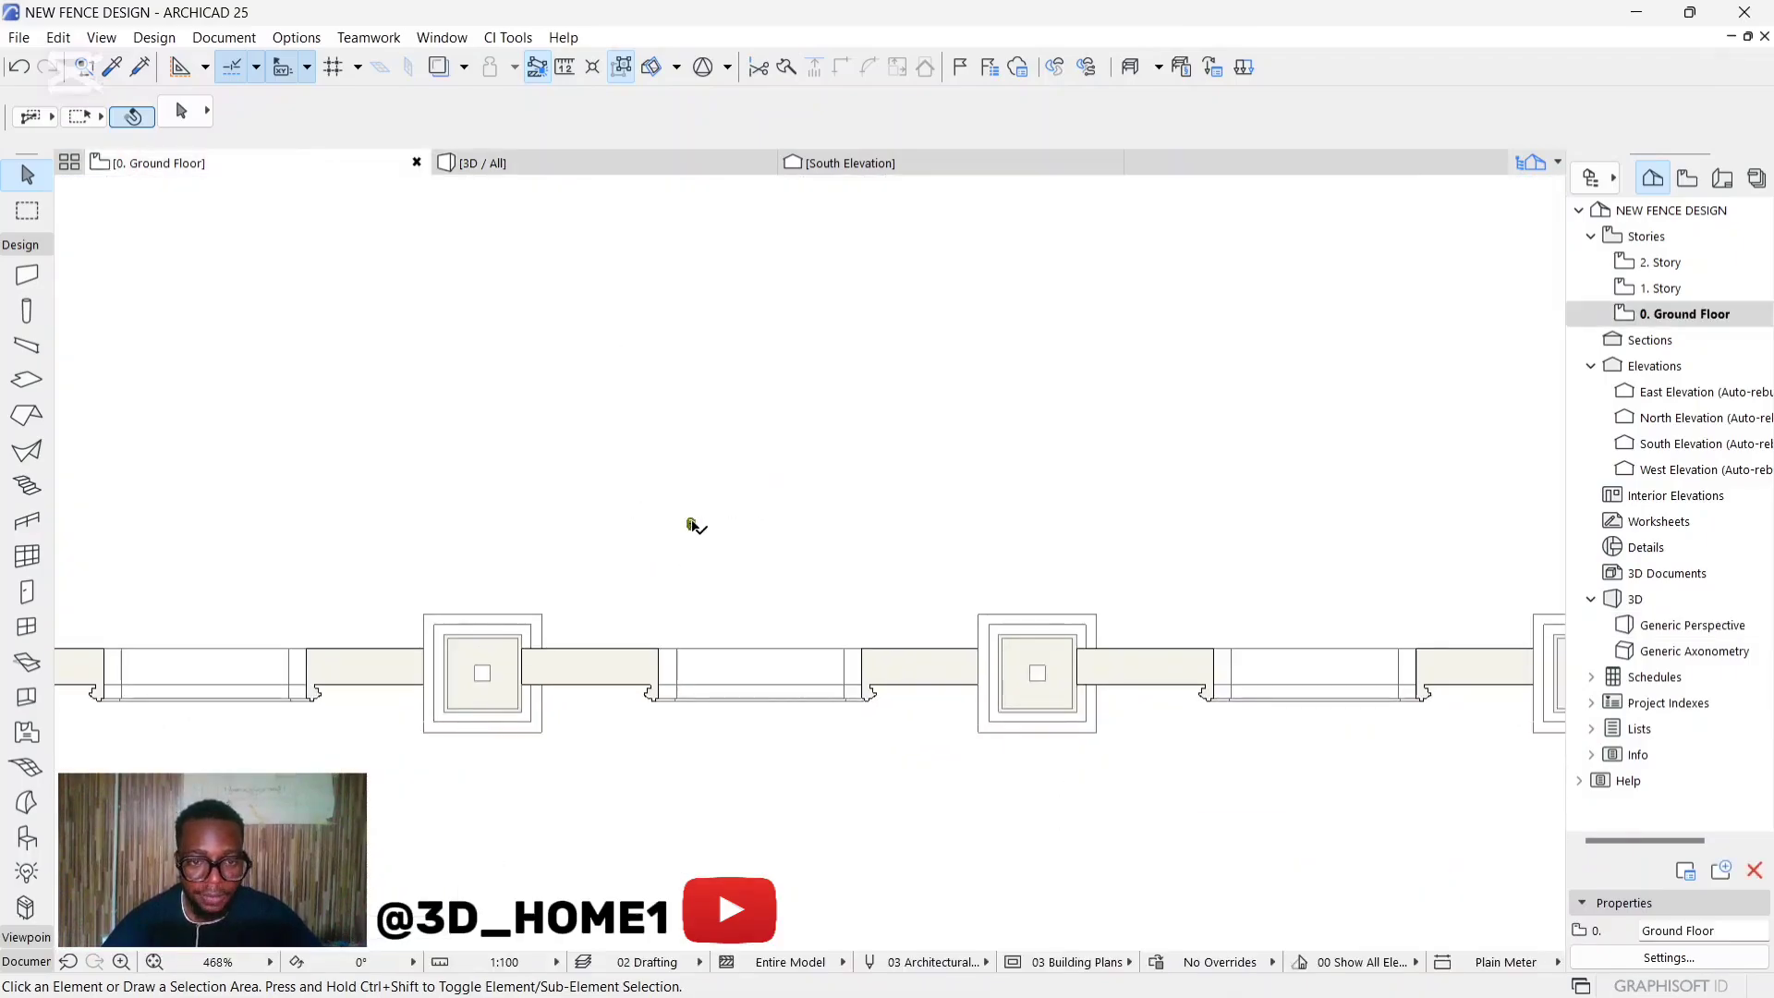
{"action": "left_click", "coordinate": [692, 525]}
{"action": "scroll", "coordinate": [692, 526], "scroll_direction": "up", "scroll_amount": 4}
{"action": "left_click", "coordinate": [692, 526]}
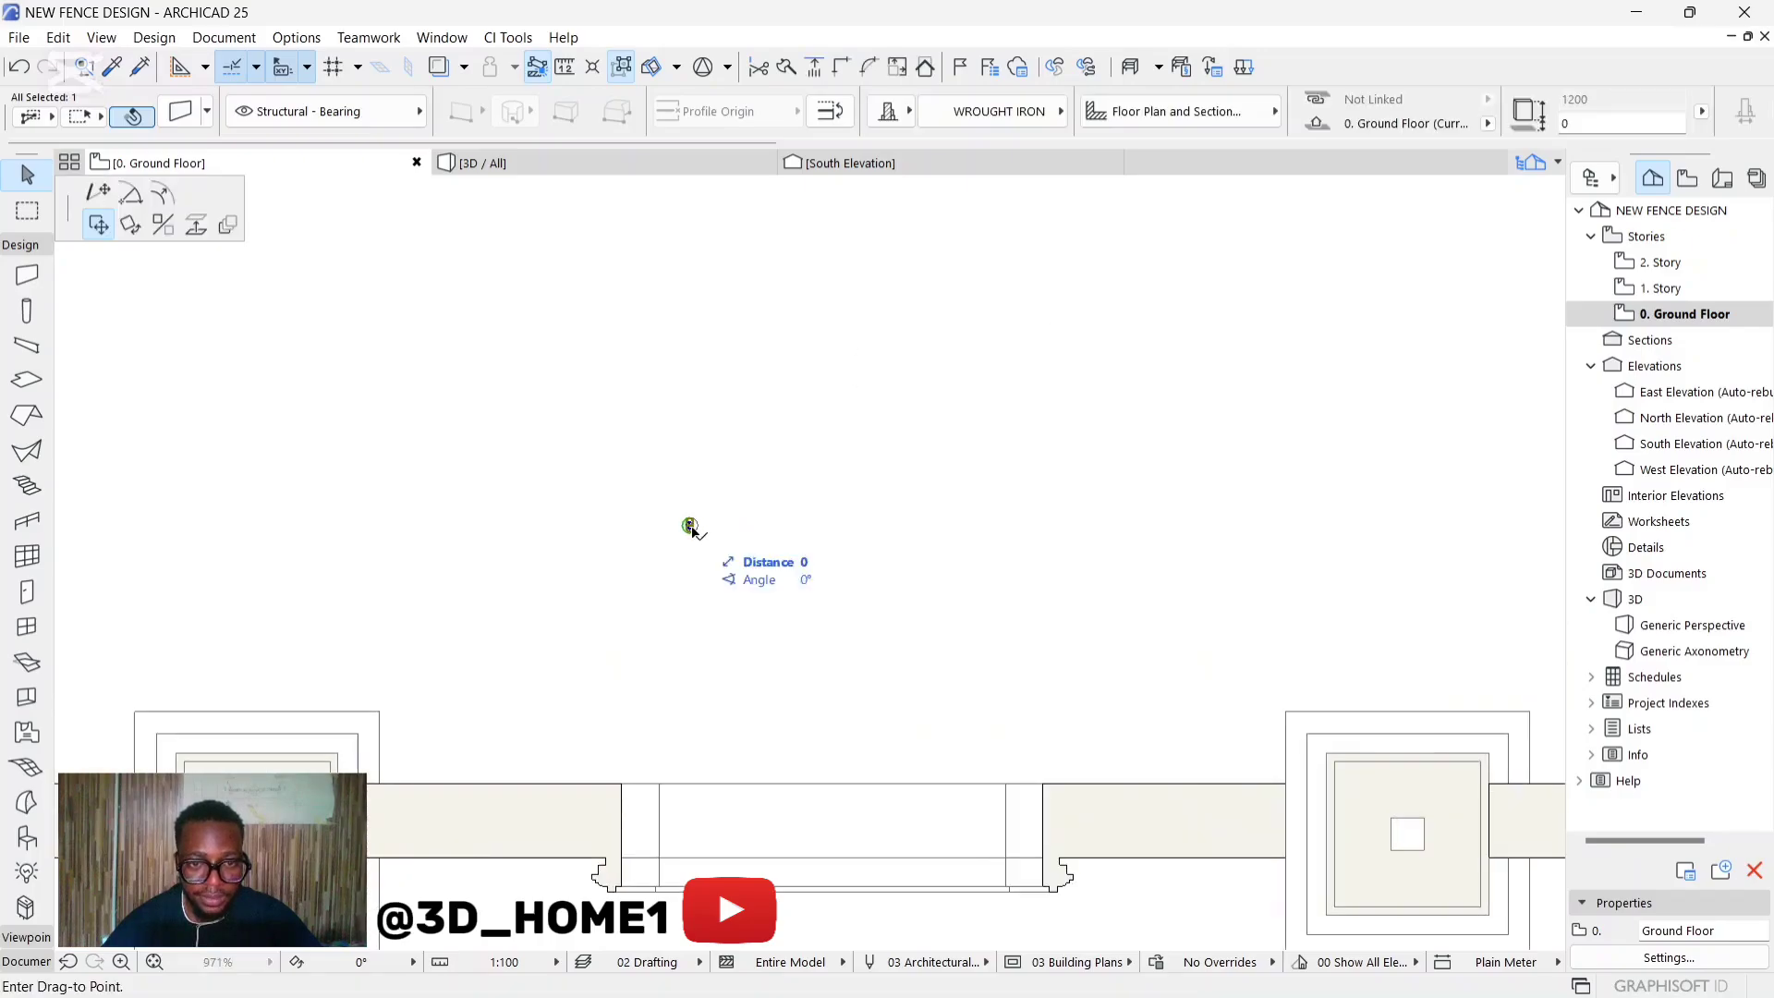
{"action": "key", "text": "Escape"}
{"action": "scroll", "coordinate": [687, 510], "scroll_direction": "up", "scroll_amount": 4}
{"action": "left_click_drag", "start_coordinate": [625, 472], "coordinate": [784, 631]}
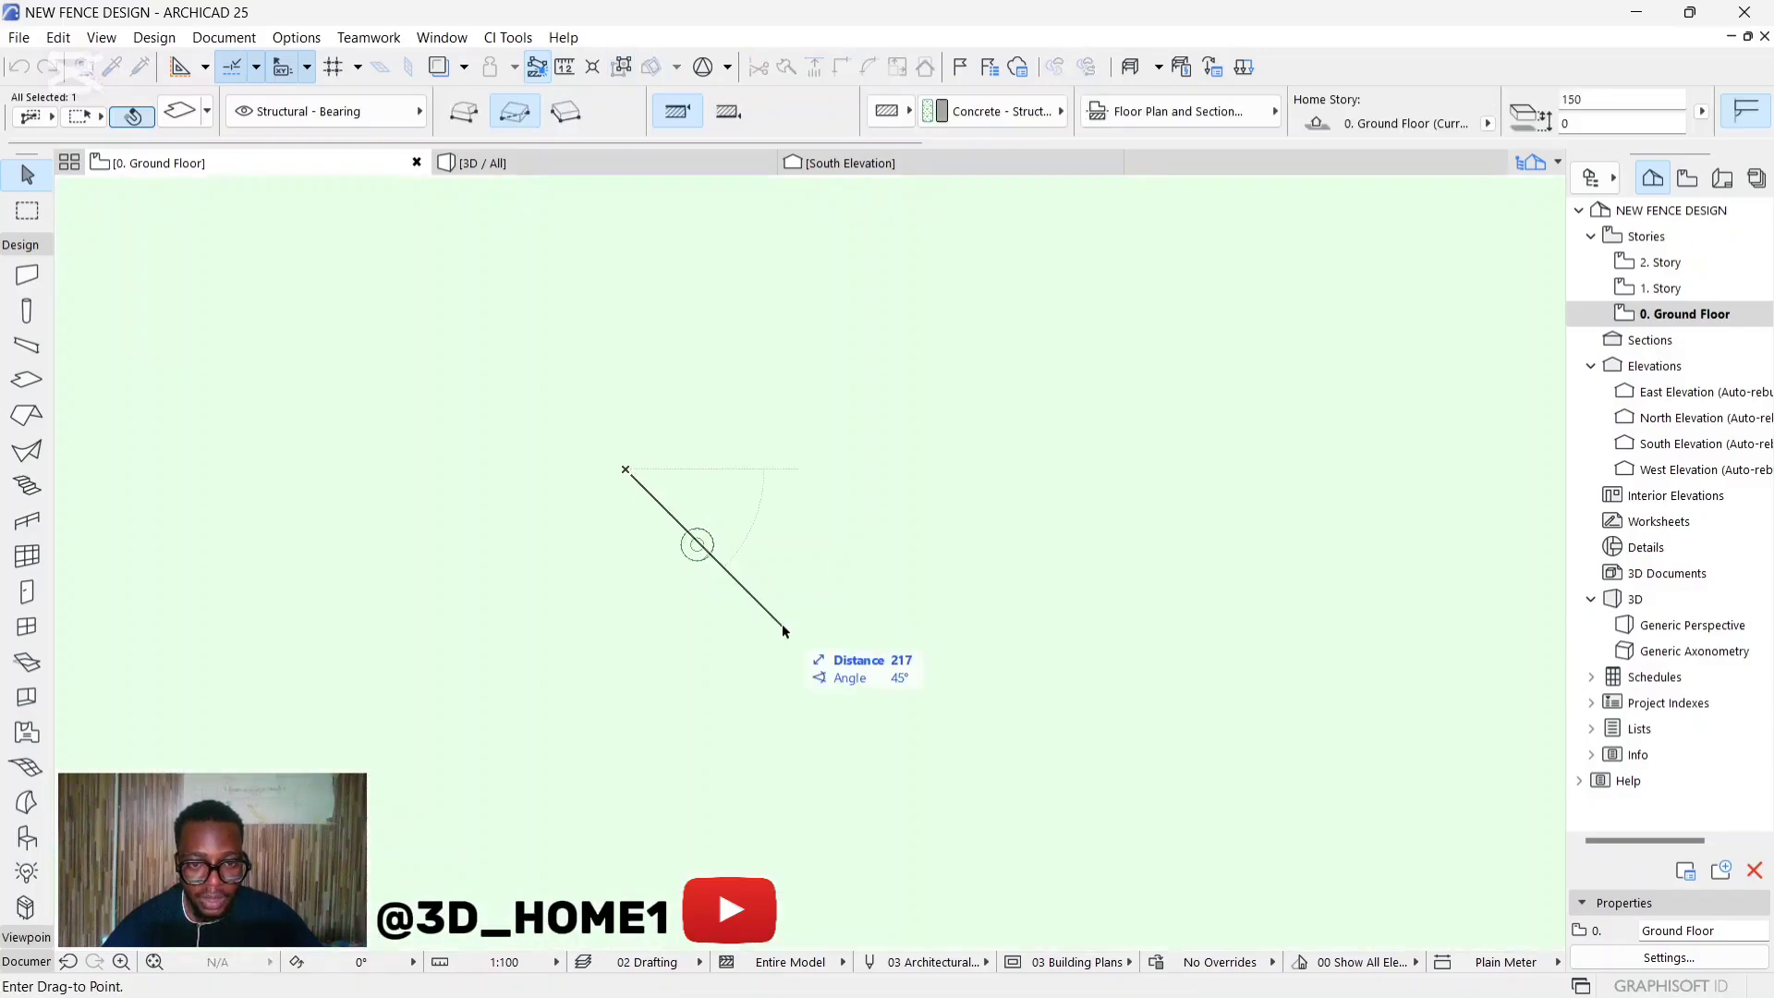
{"action": "key", "text": "Escape"}
{"action": "key", "text": "Escape"}
Select both semicircular wall halves that make up the wrought iron bar.
{"action": "left_click", "coordinate": [694, 533]}
{"action": "scroll", "coordinate": [695, 535], "scroll_direction": "up", "scroll_amount": 4}
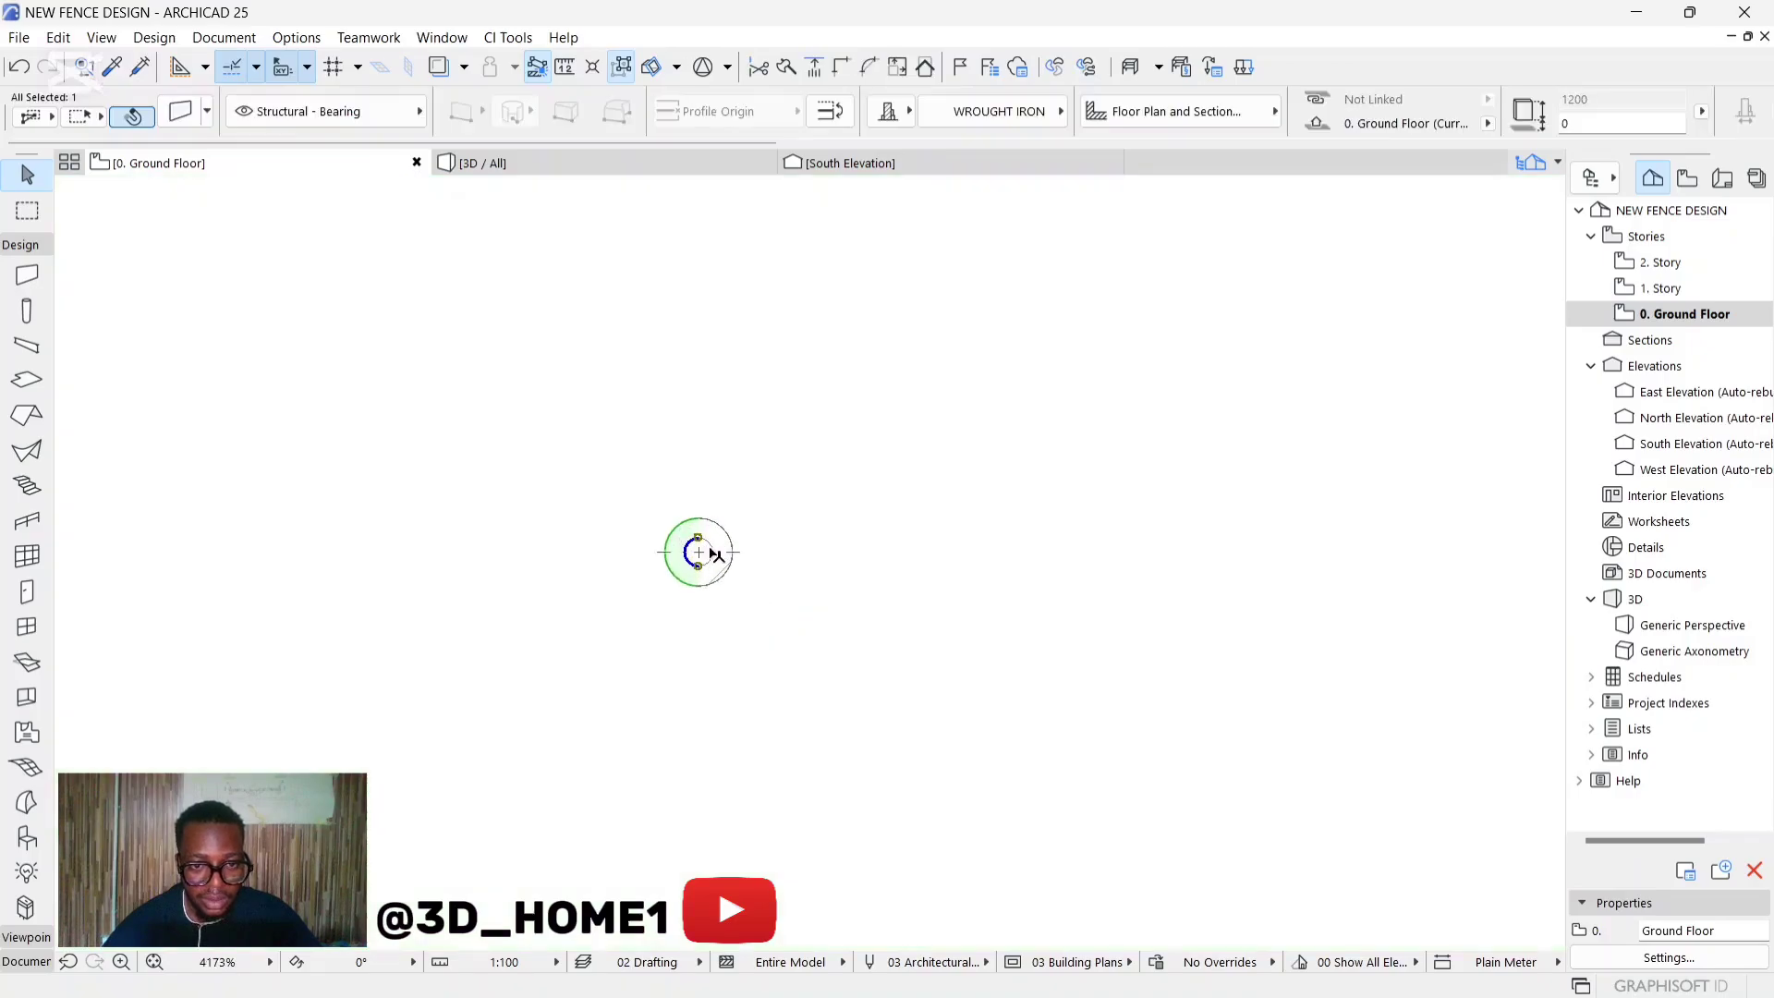
{"action": "key", "text": "Escape"}
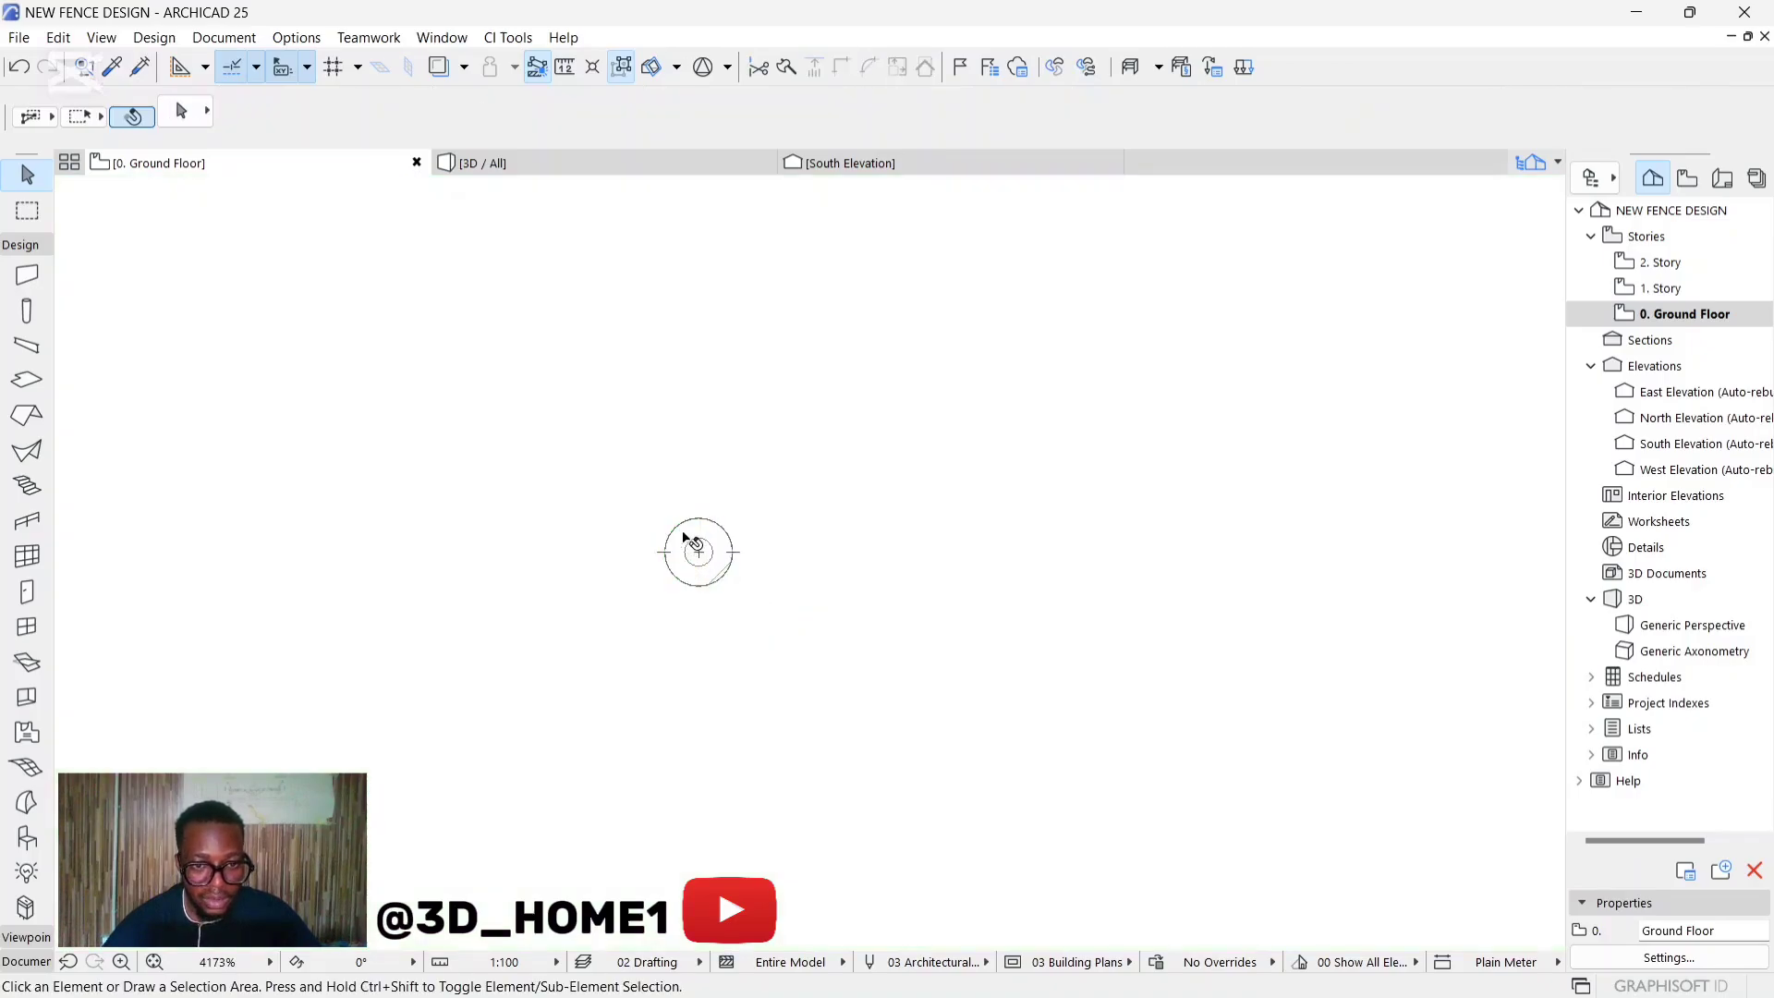
{"action": "left_click", "coordinate": [684, 535]}
{"action": "left_click", "coordinate": [715, 554], "text": "shift"}
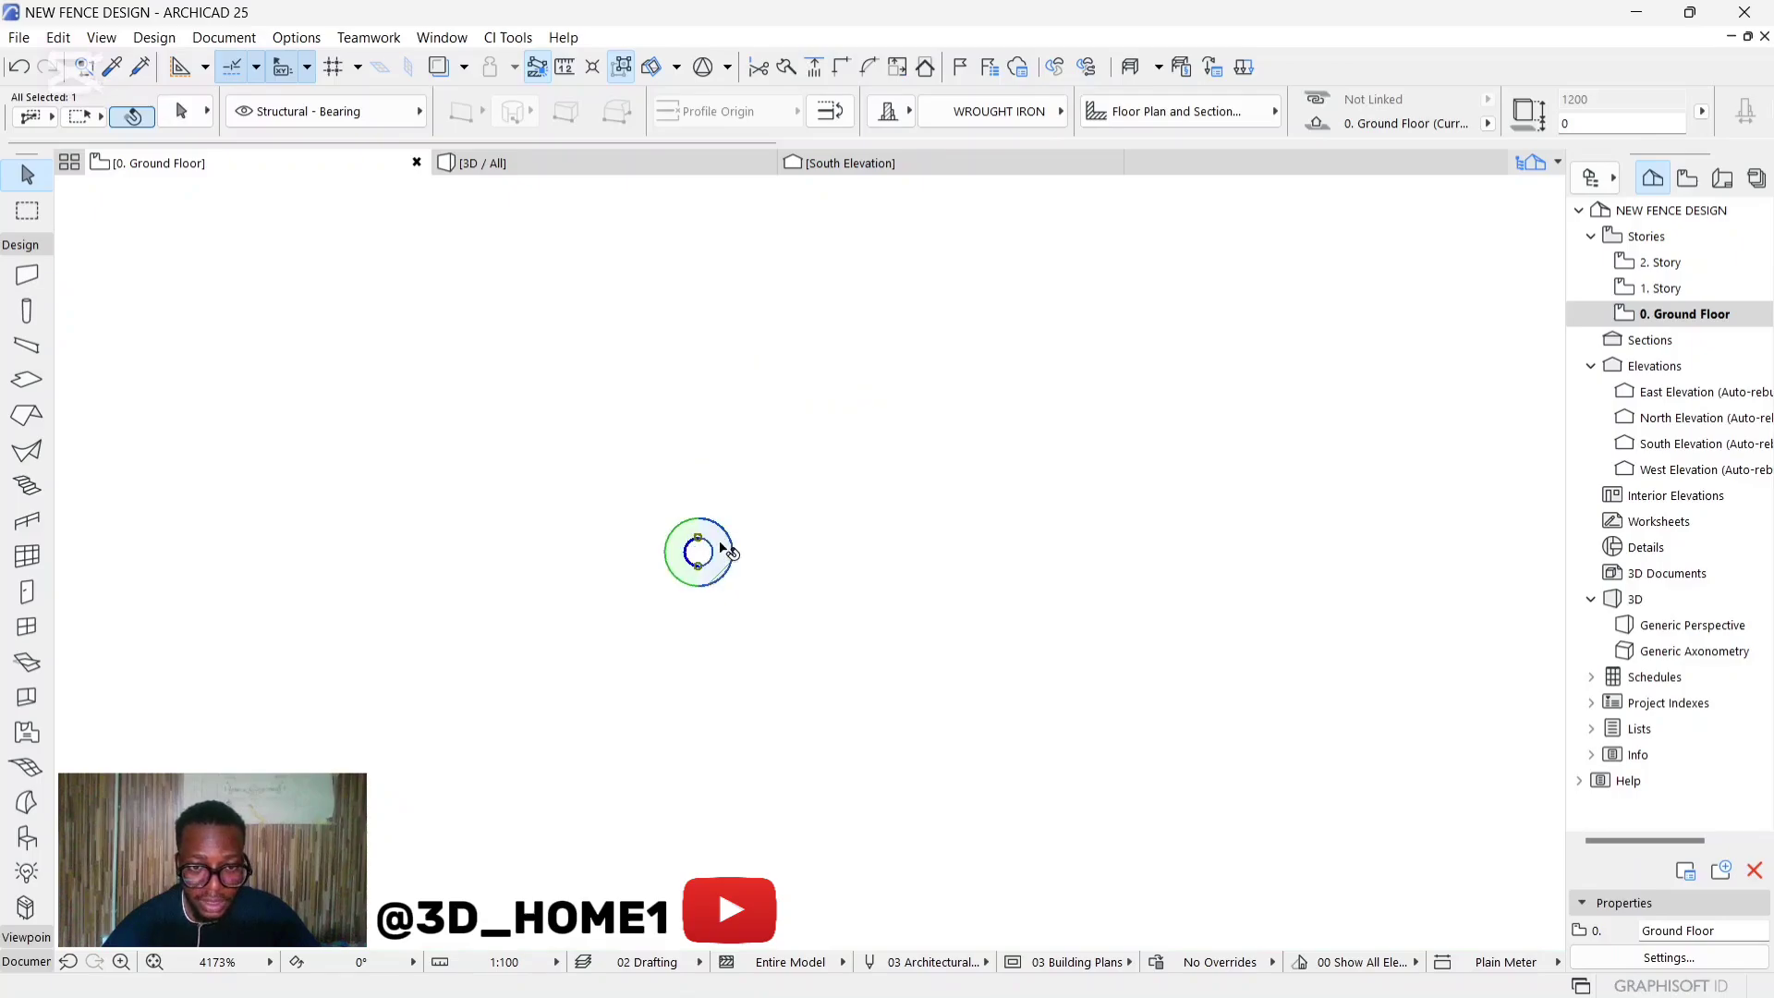
{"action": "right_click", "coordinate": [727, 551]}
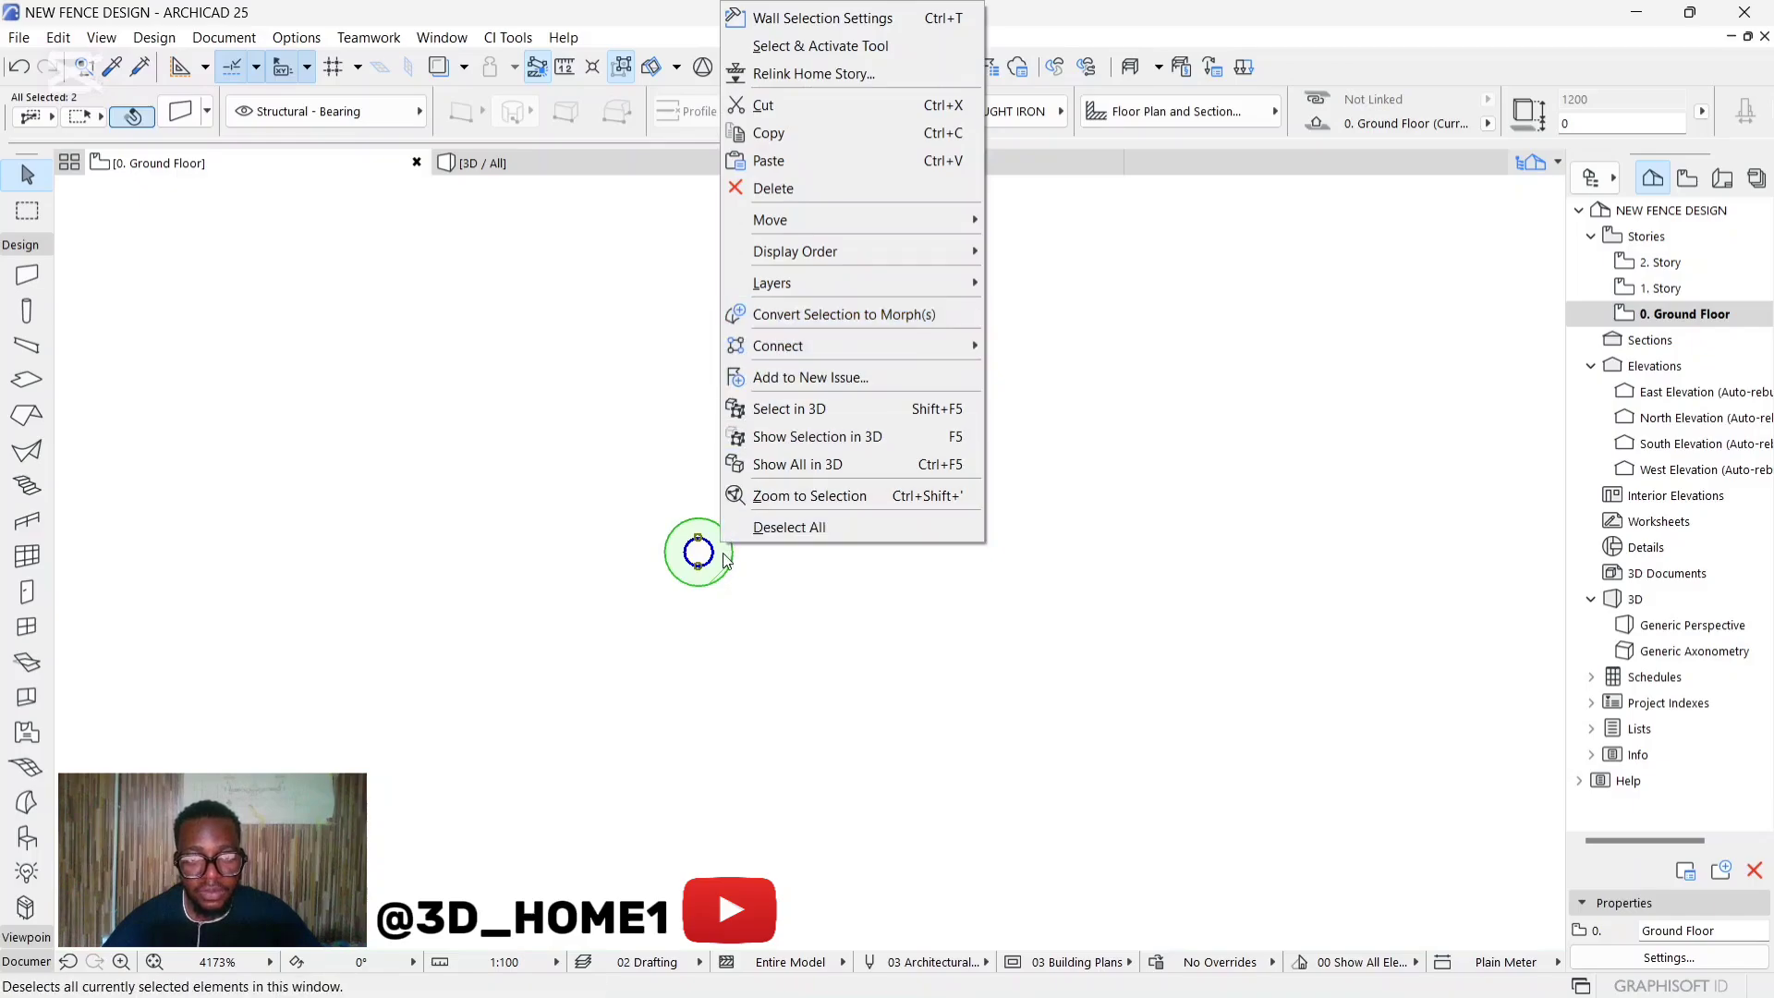
{"action": "left_click", "coordinate": [724, 554]}
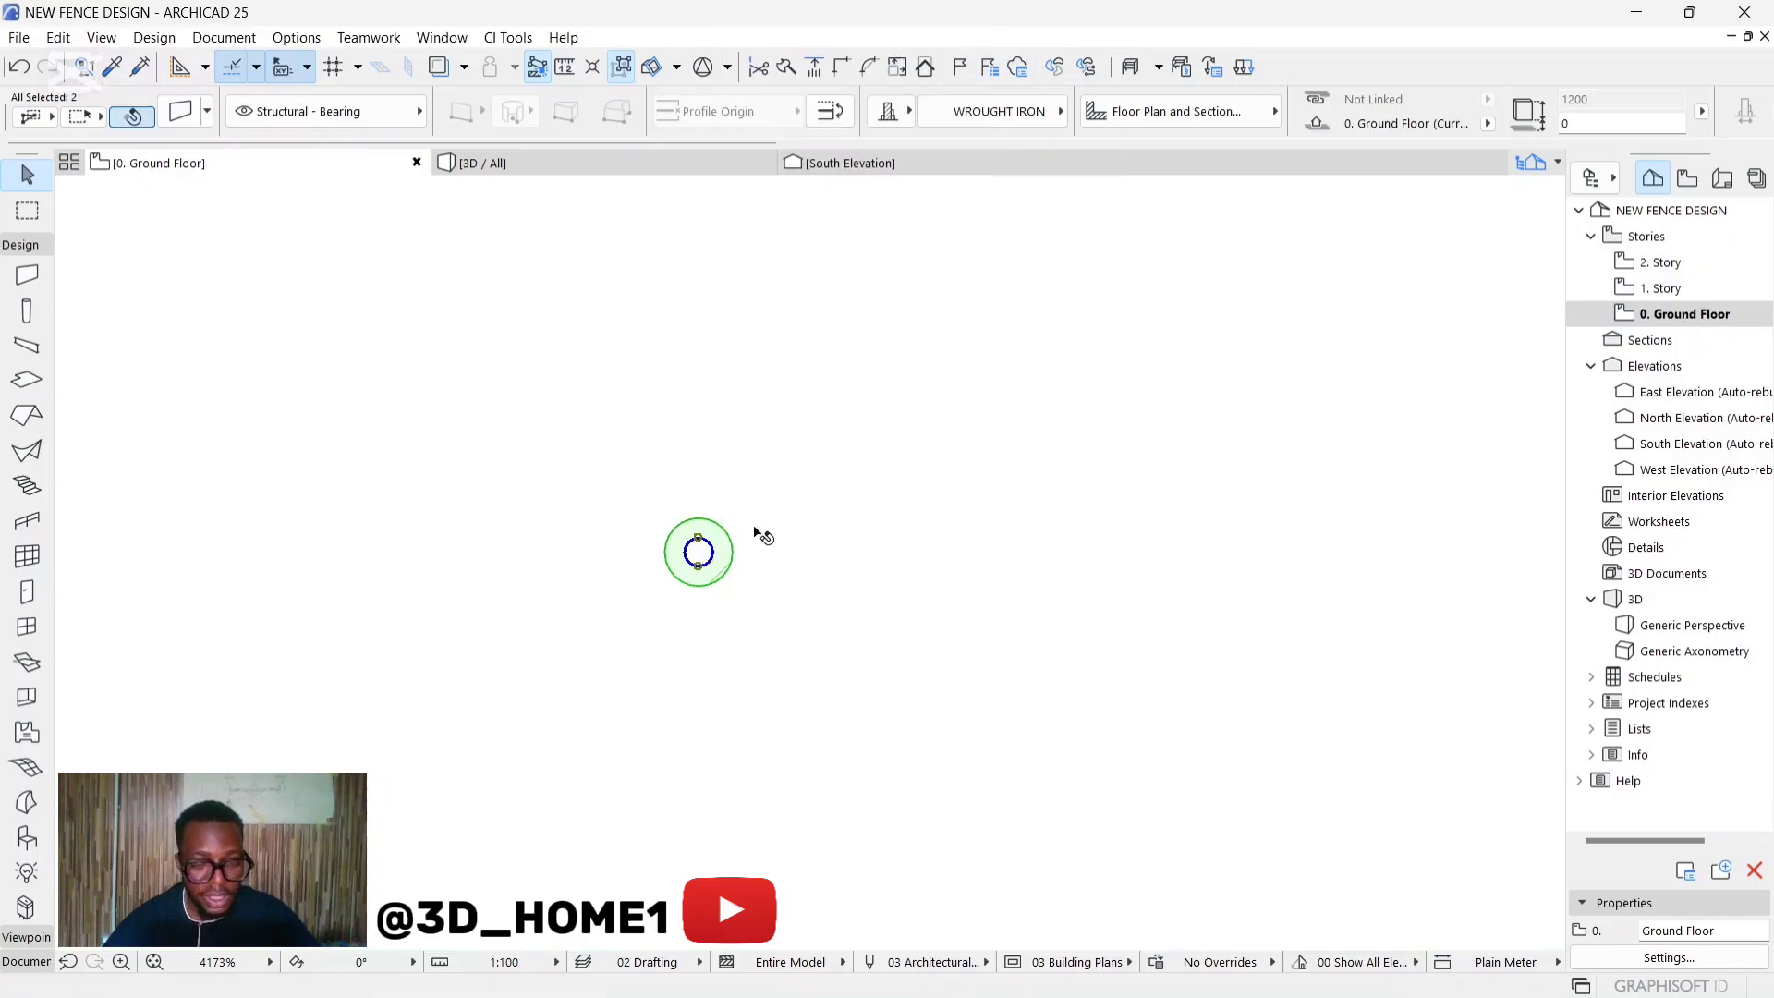
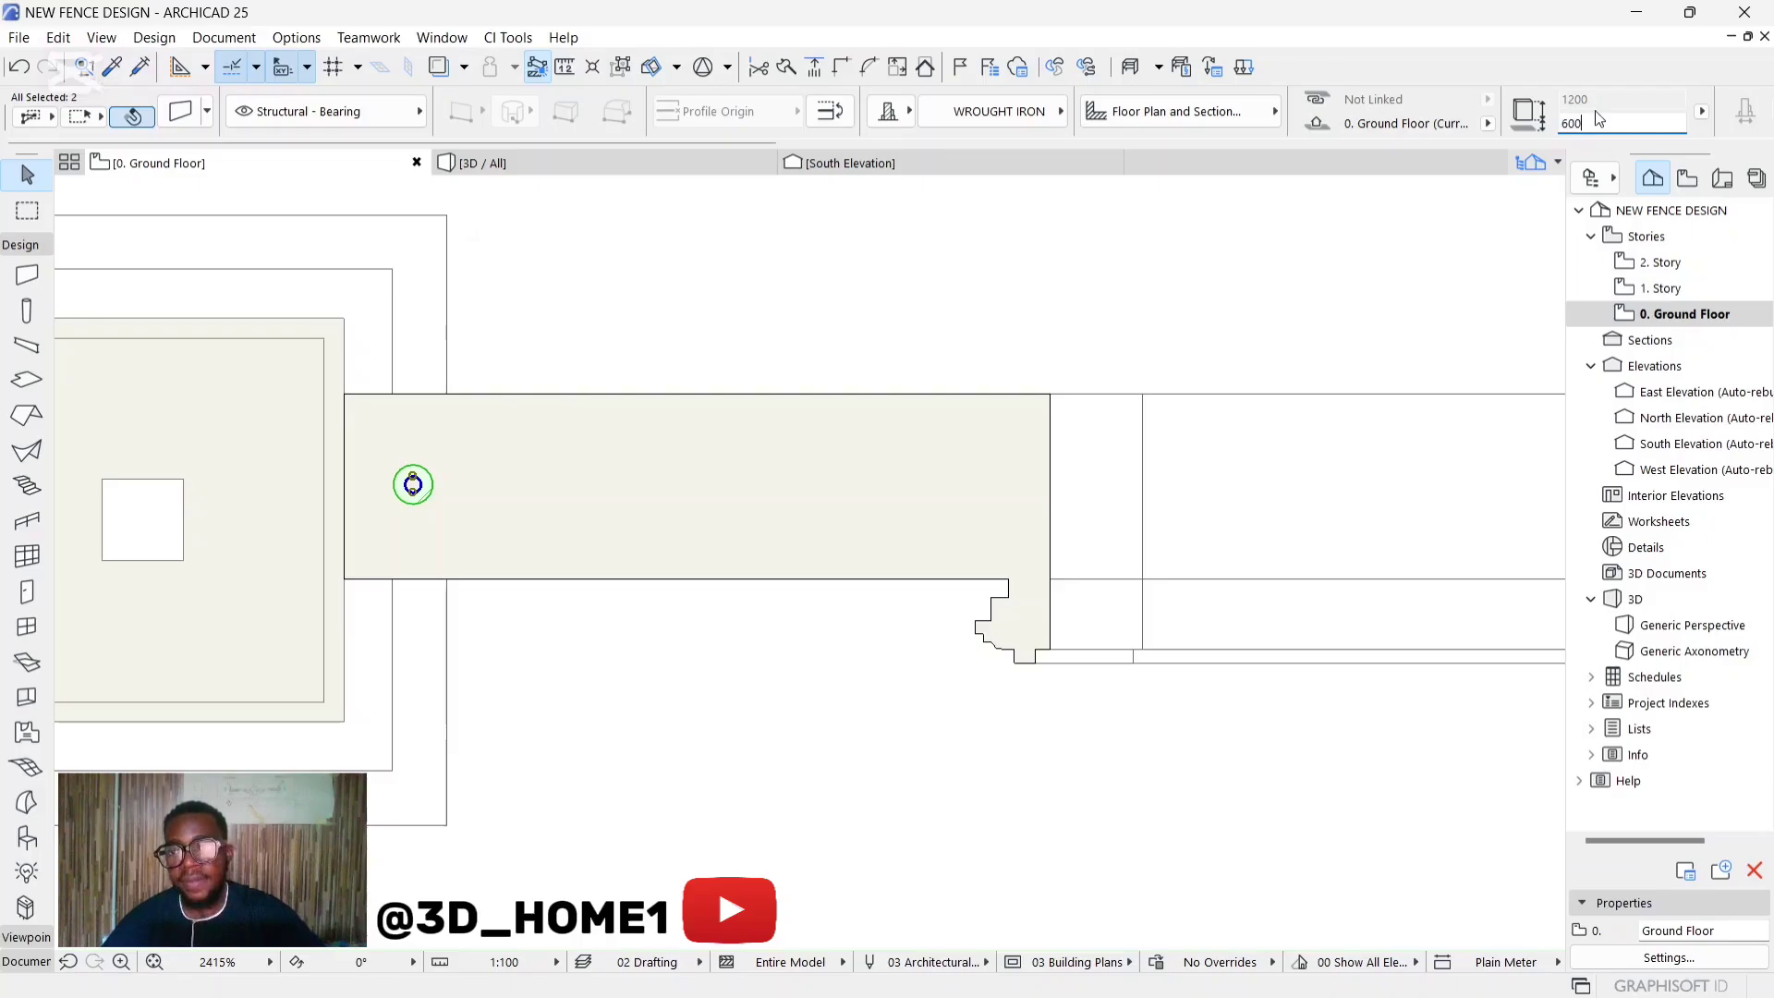
Set the base height of the selected wrought iron bar halves to 600 and switch to the 3D view.
{"action": "left_click", "coordinate": [609, 296]}
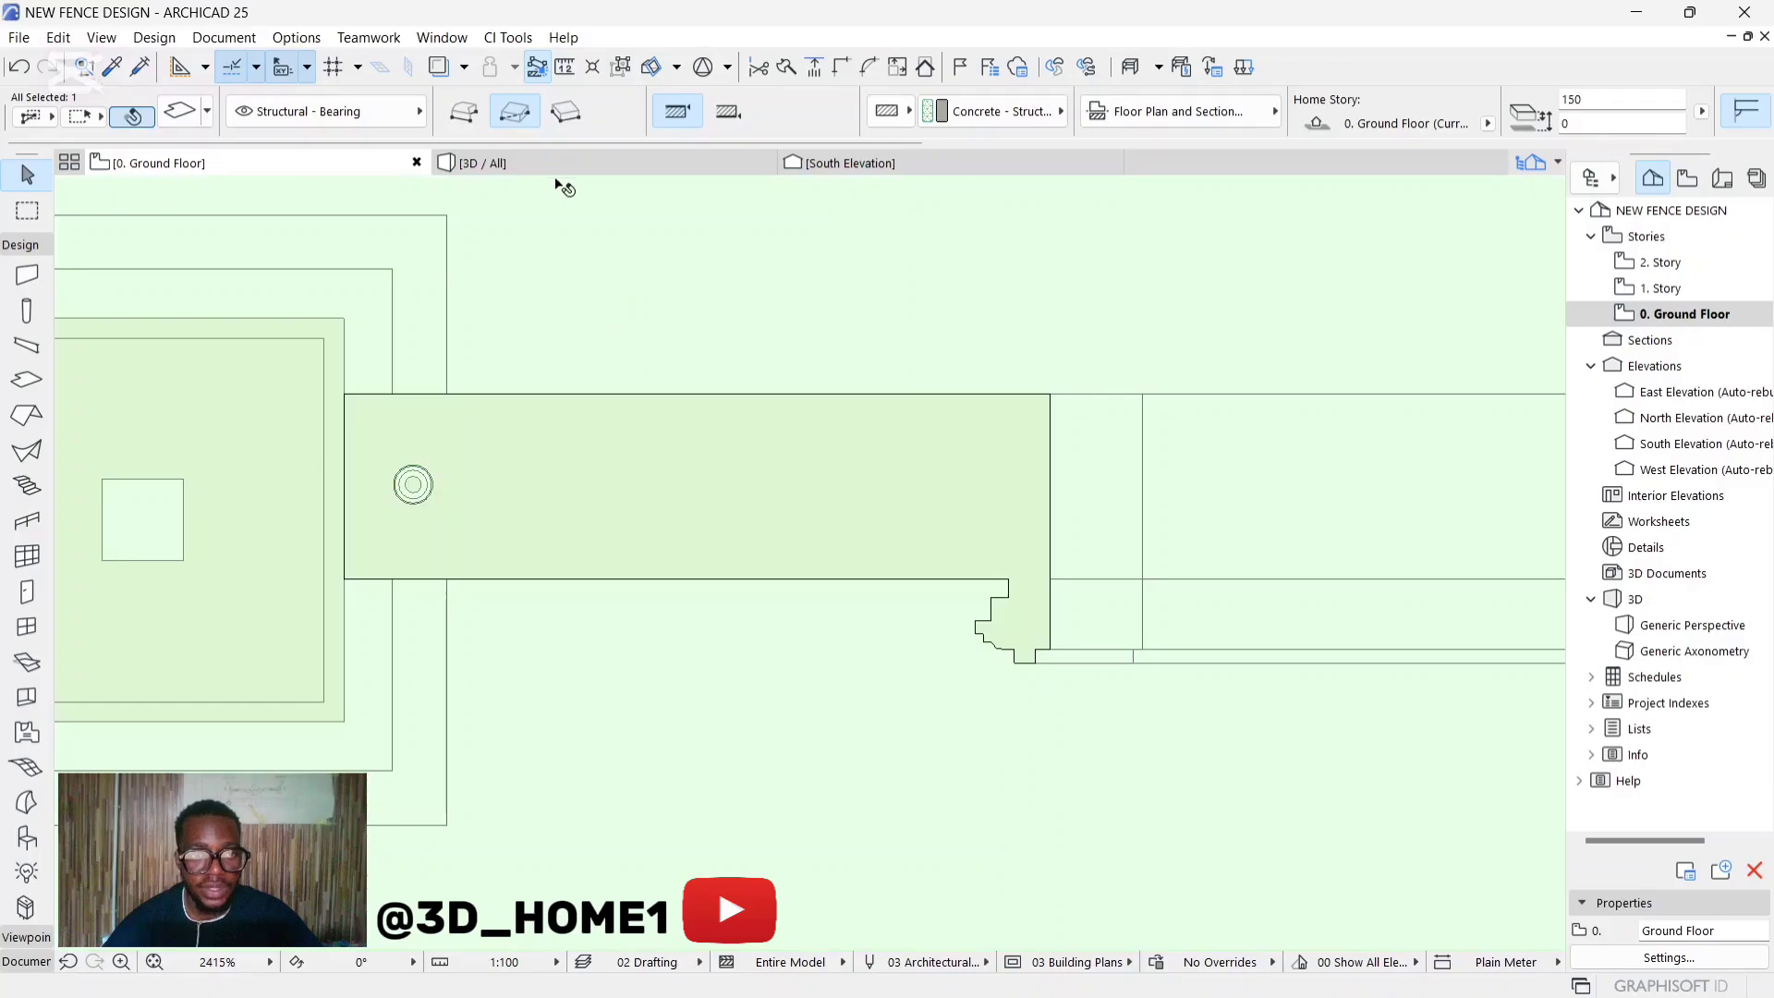
{"action": "key", "text": "Escape"}
{"action": "left_click", "coordinate": [619, 162]}
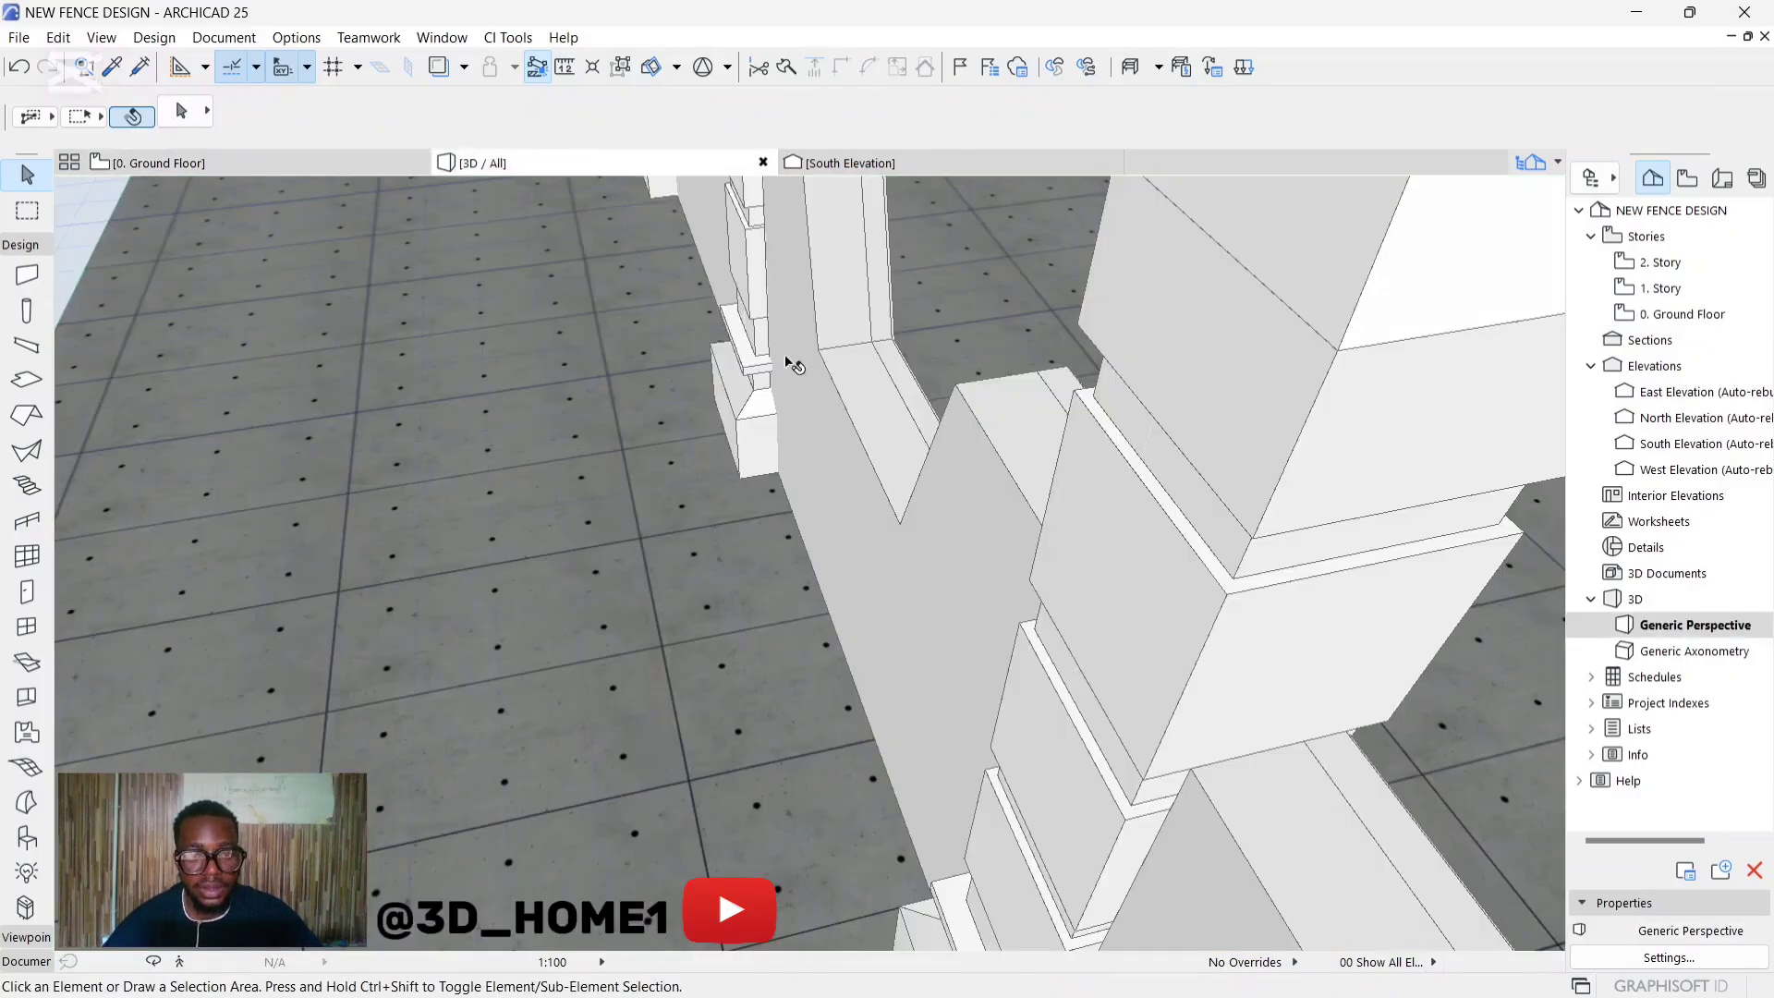
Examine the raised wrought iron bar beside the end pillar and on top of the fence wall from several angles.
{"action": "middle_click_drag", "start_coordinate": [783, 364], "coordinate": [711, 462], "text": "shift"}
{"action": "scroll", "coordinate": [712, 462], "scroll_direction": "down", "scroll_amount": 5}
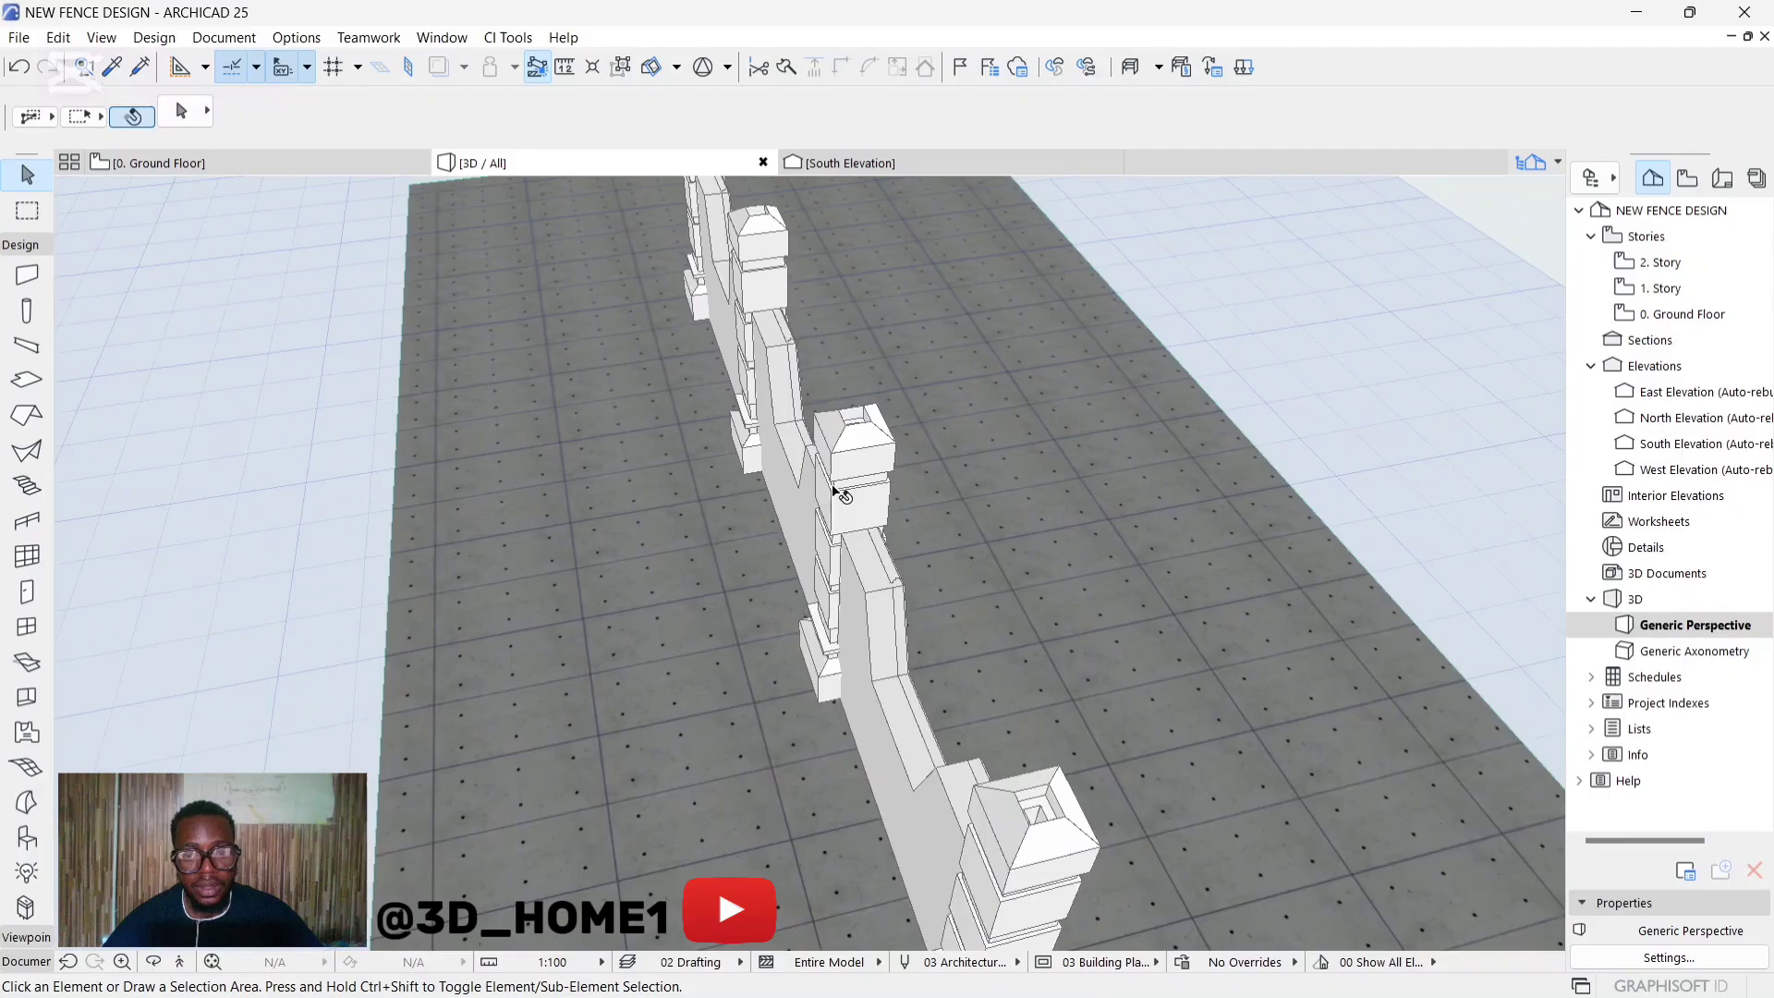
{"action": "scroll", "coordinate": [774, 407], "scroll_direction": "up", "scroll_amount": 5}
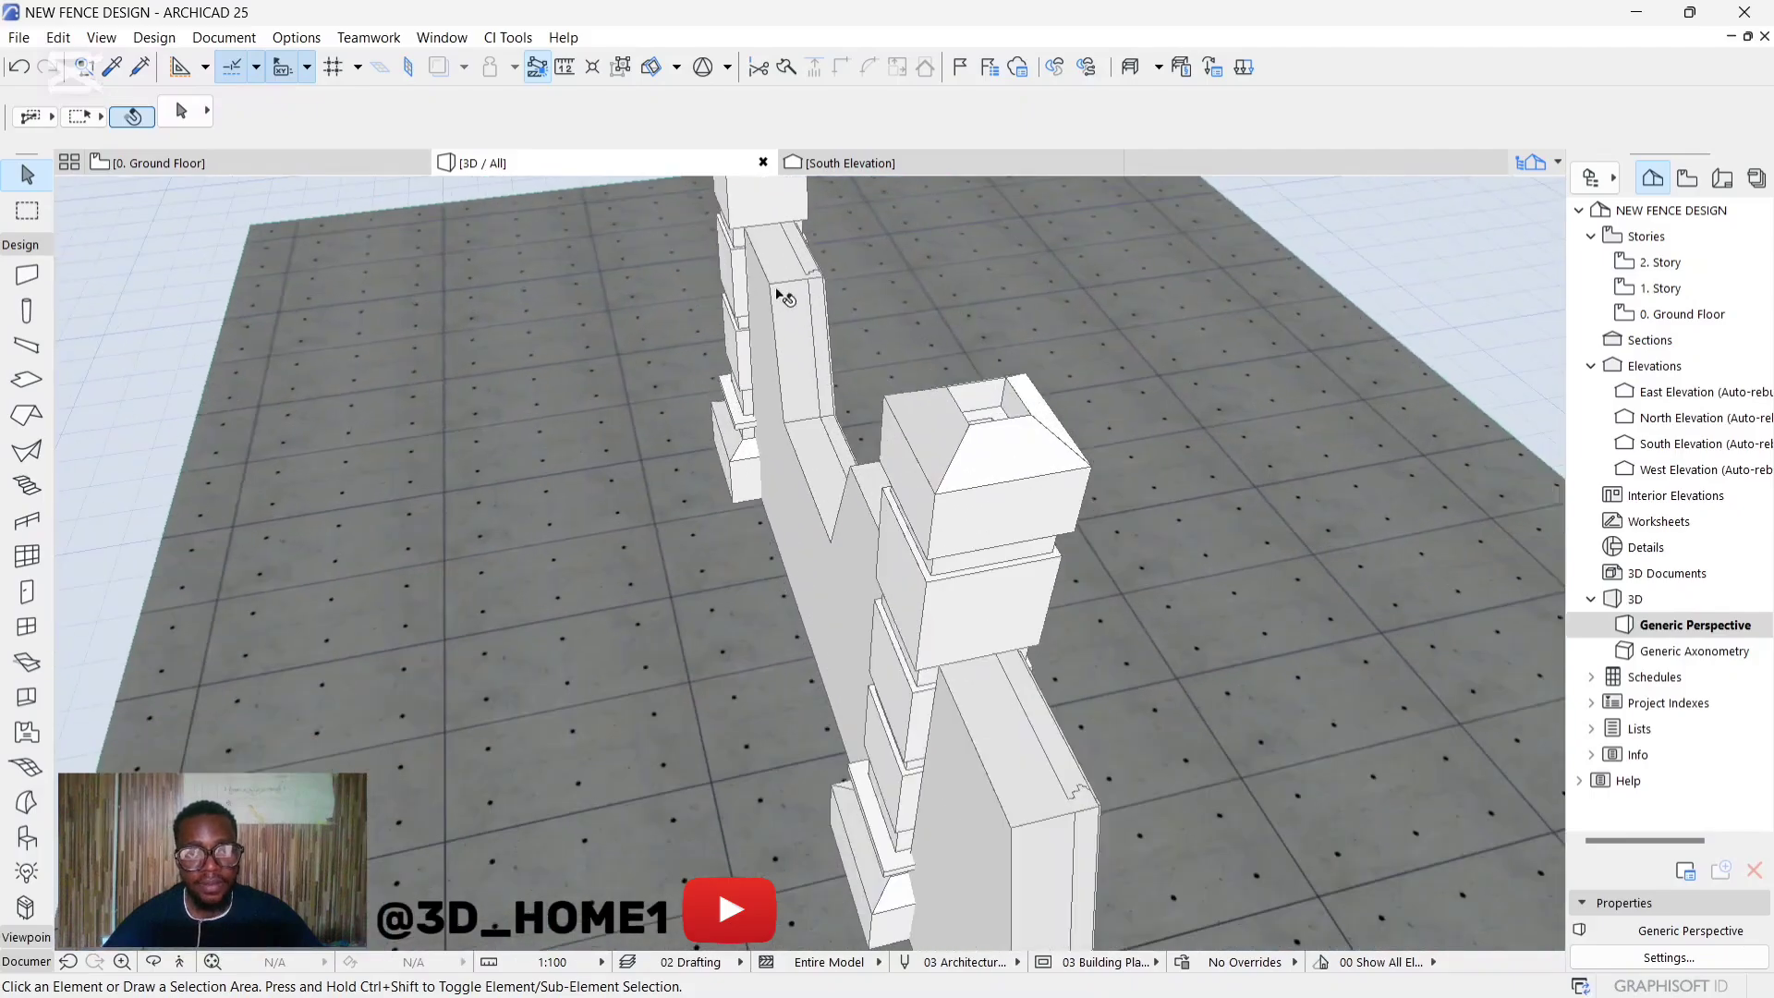
{"action": "middle_click_drag", "start_coordinate": [783, 311], "coordinate": [809, 564], "text": "shift"}
{"action": "middle_click_drag", "start_coordinate": [876, 346], "coordinate": [543, 305], "text": "shift"}
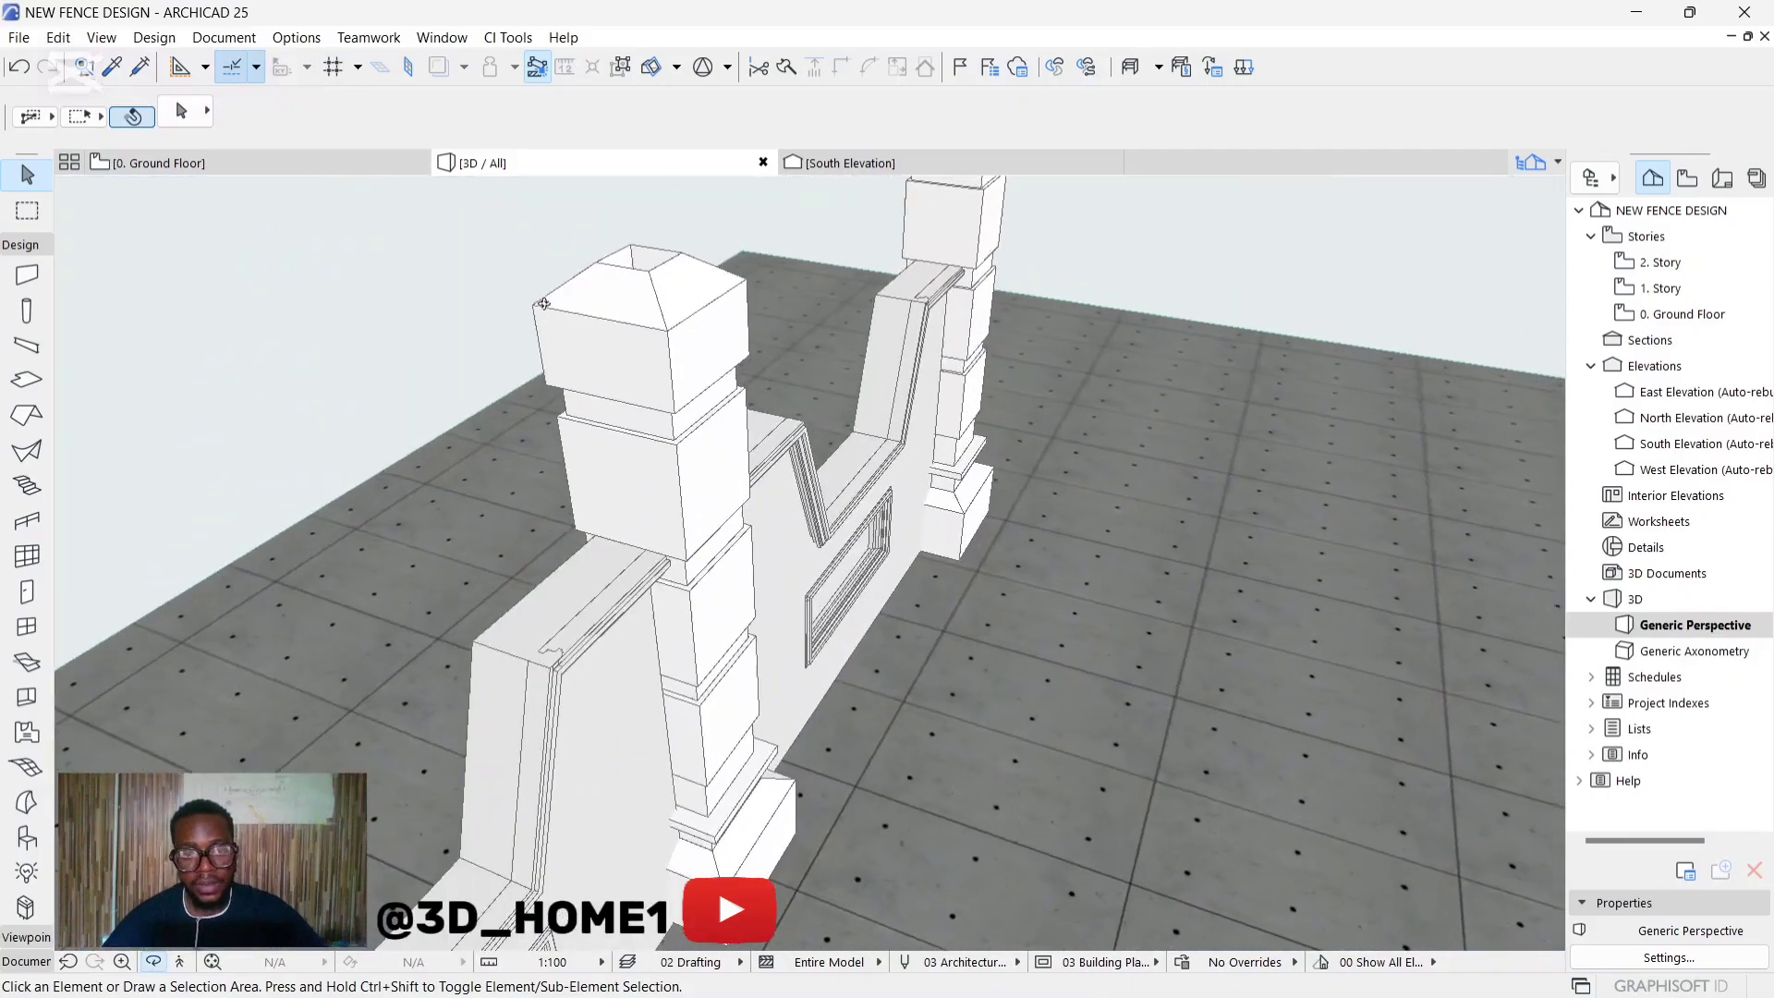
{"action": "scroll", "coordinate": [859, 309], "scroll_direction": "down", "scroll_amount": 3}
{"action": "mouse_move", "coordinate": [882, 468]}
{"action": "middle_mouse_down", "text": "shift"}
{"action": "mouse_move", "coordinate": [757, 440]}
{"action": "mouse_move", "coordinate": [901, 443]}
{"action": "middle_mouse_up", "text": "shift"}
{"action": "scroll", "coordinate": [277, 550], "scroll_direction": "up", "scroll_amount": 2}
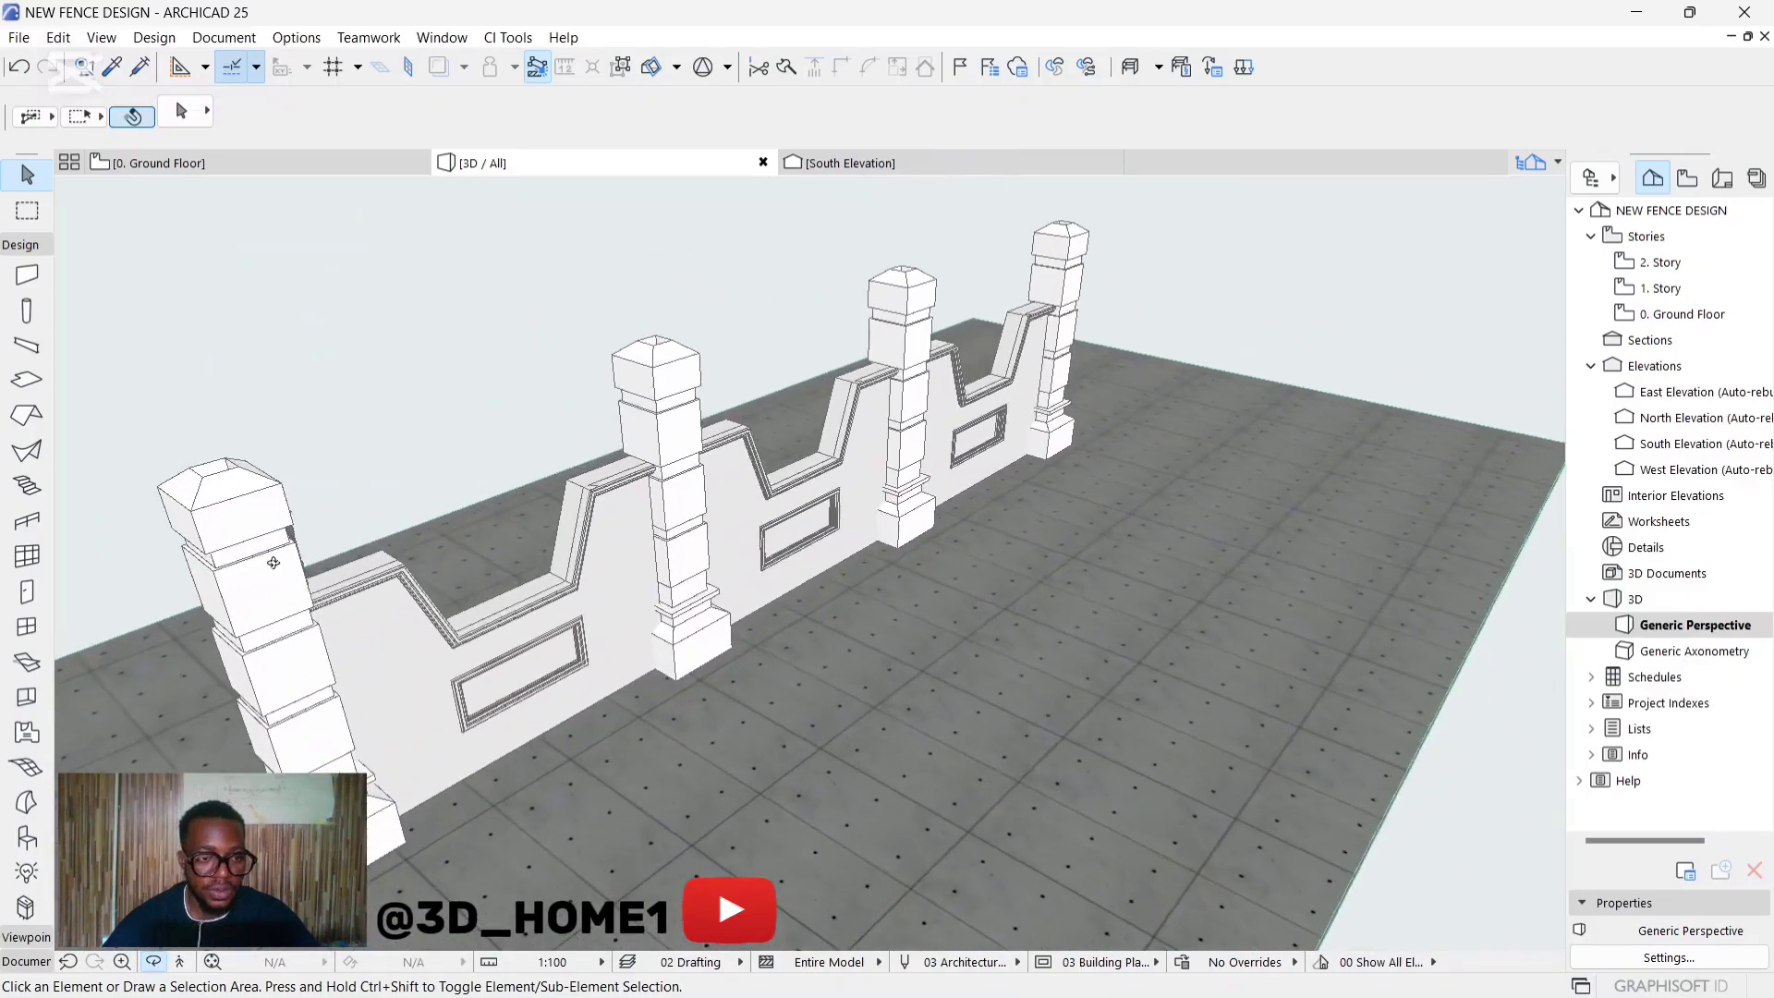
{"action": "middle_click_drag", "start_coordinate": [477, 546], "coordinate": [230, 486], "text": "shift"}
{"action": "scroll", "coordinate": [200, 335], "scroll_direction": "up", "scroll_amount": 5}
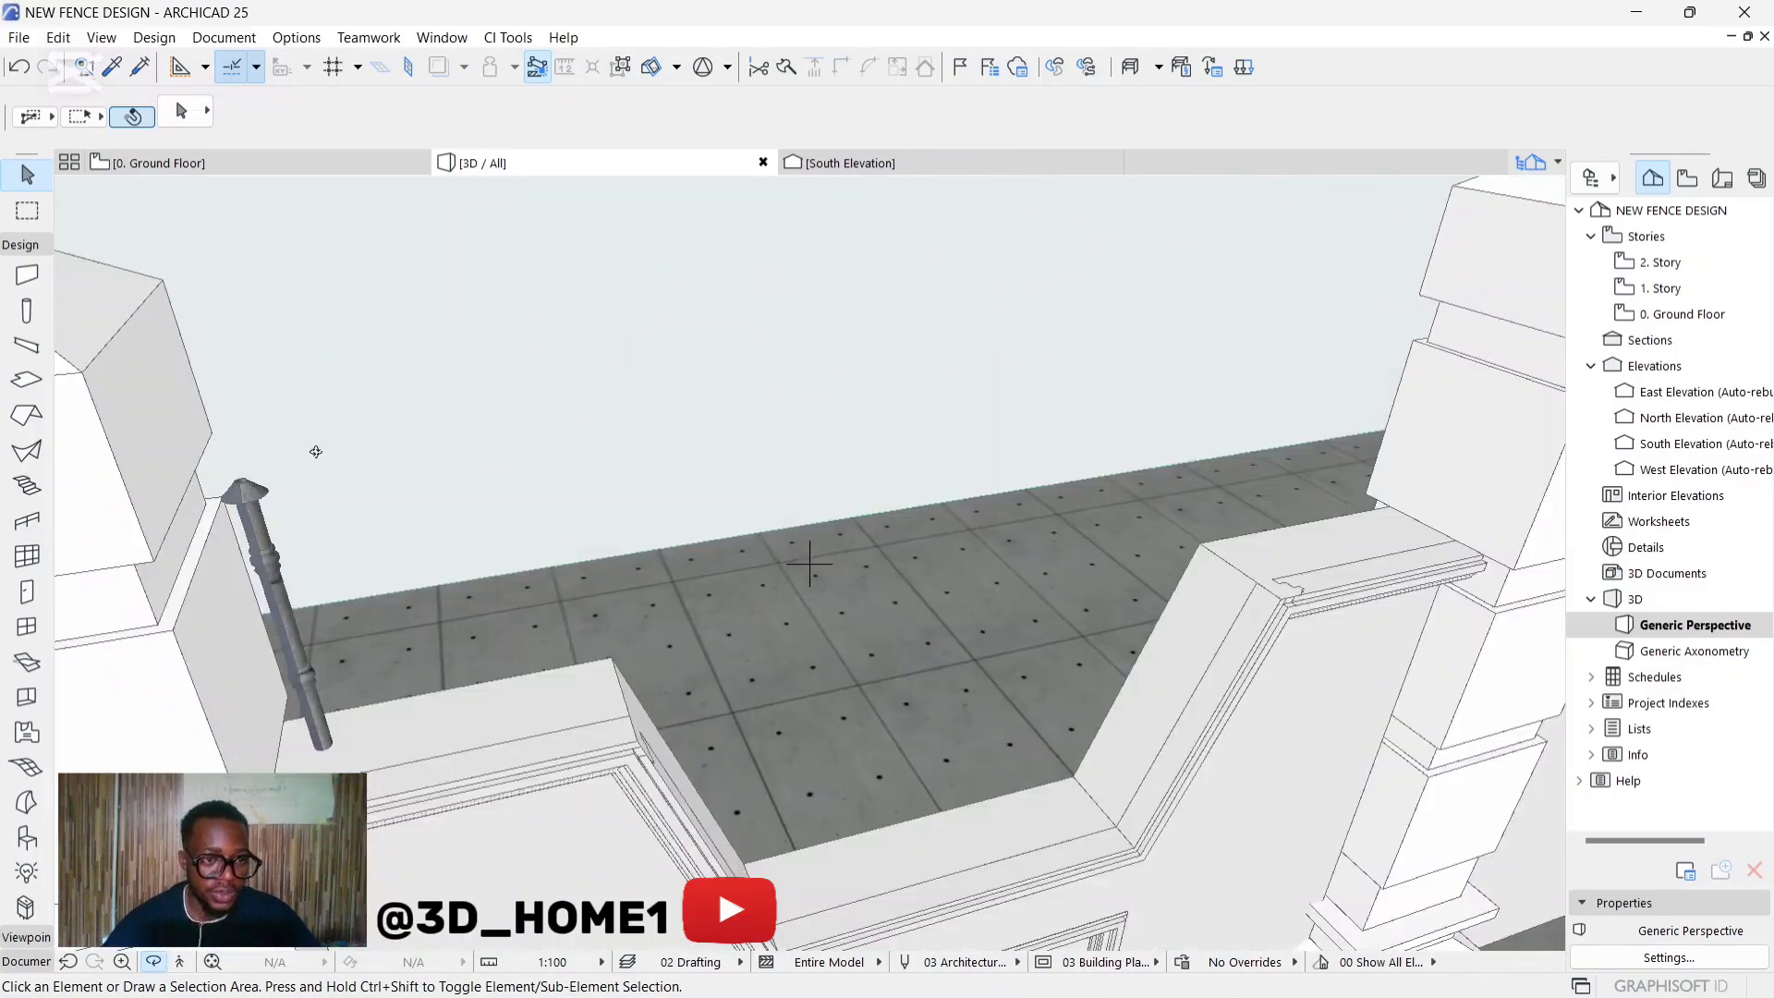
{"action": "scroll", "coordinate": [277, 499], "scroll_direction": "up", "scroll_amount": 5}
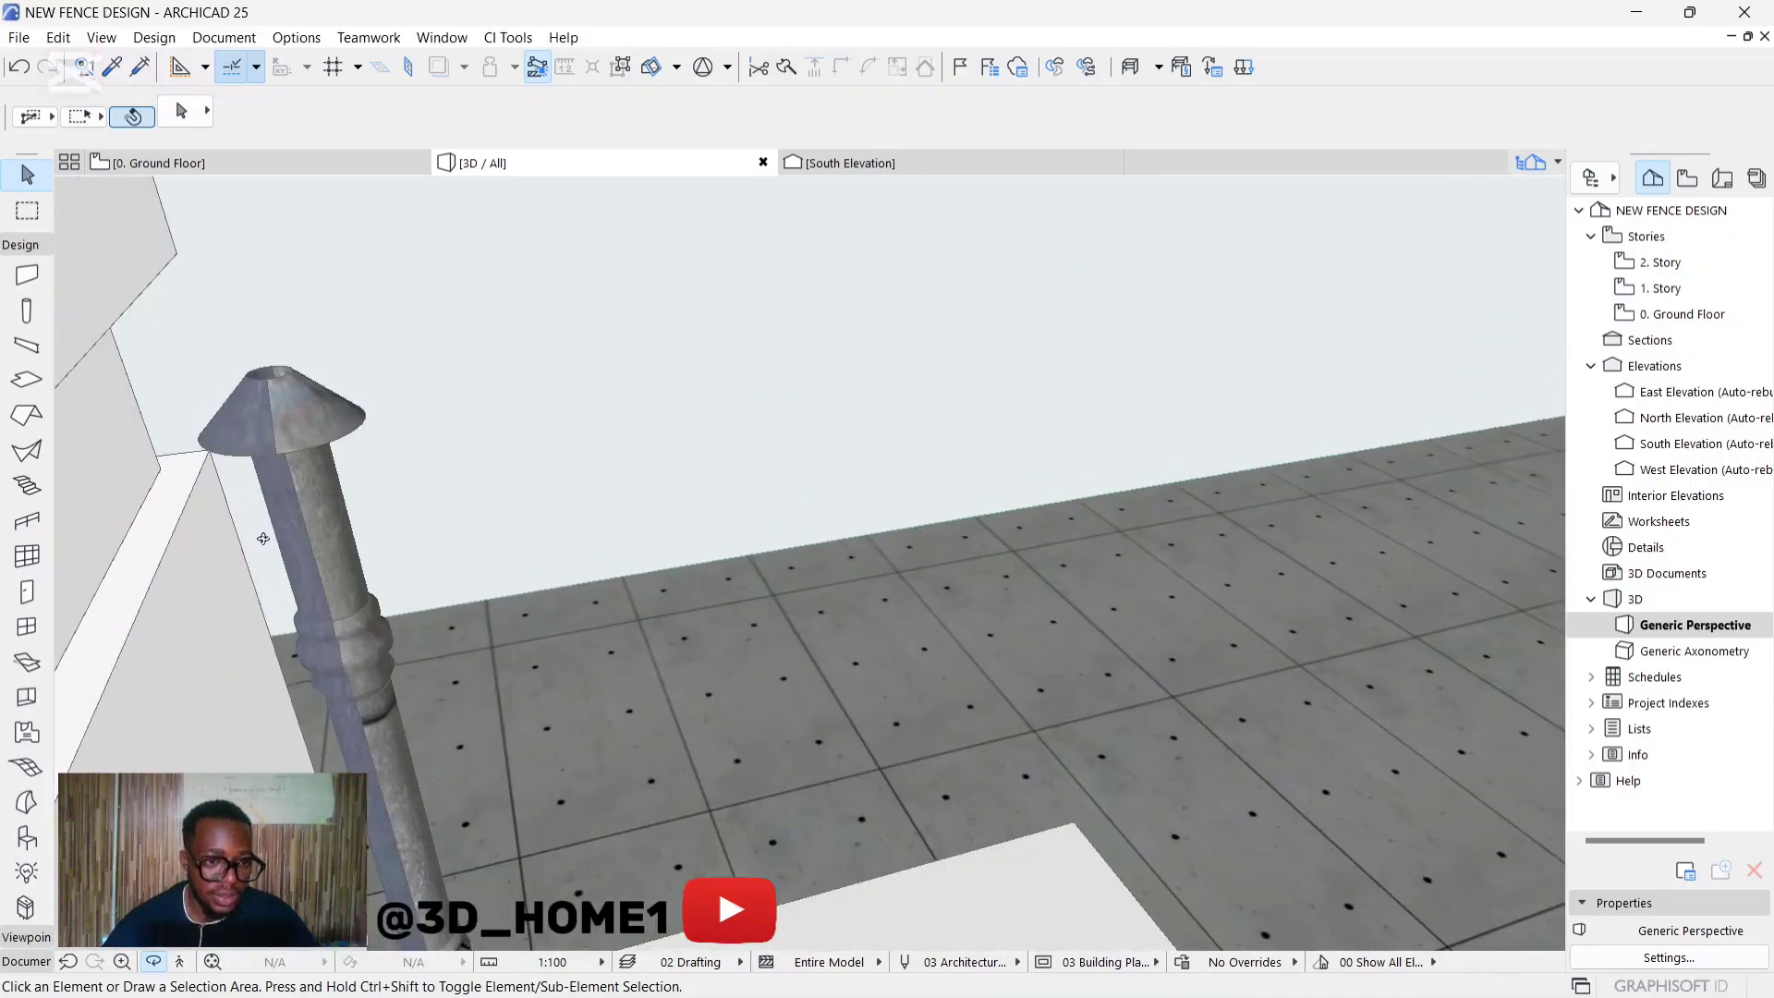
Override both available surfaces of the two wrought iron bar halves with Metal - Iron, keeping the overrides linked.
{"action": "left_click", "coordinate": [292, 445]}
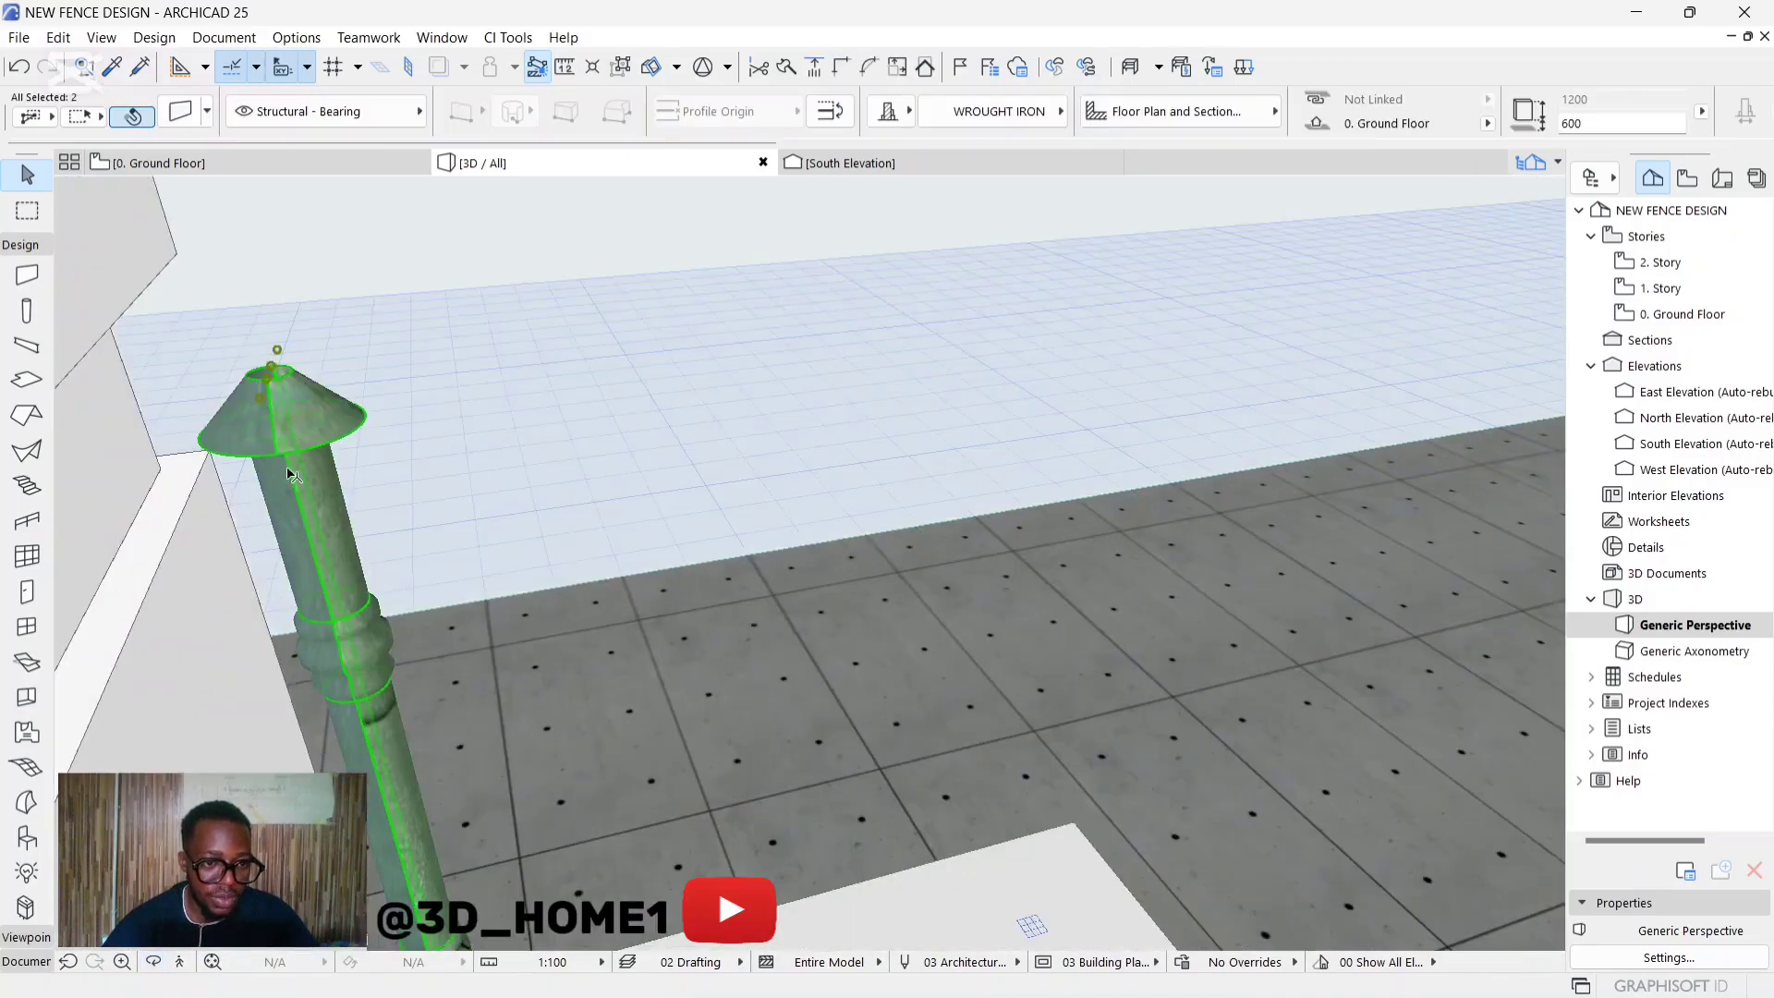
{"action": "key", "text": "ctrl+t"}
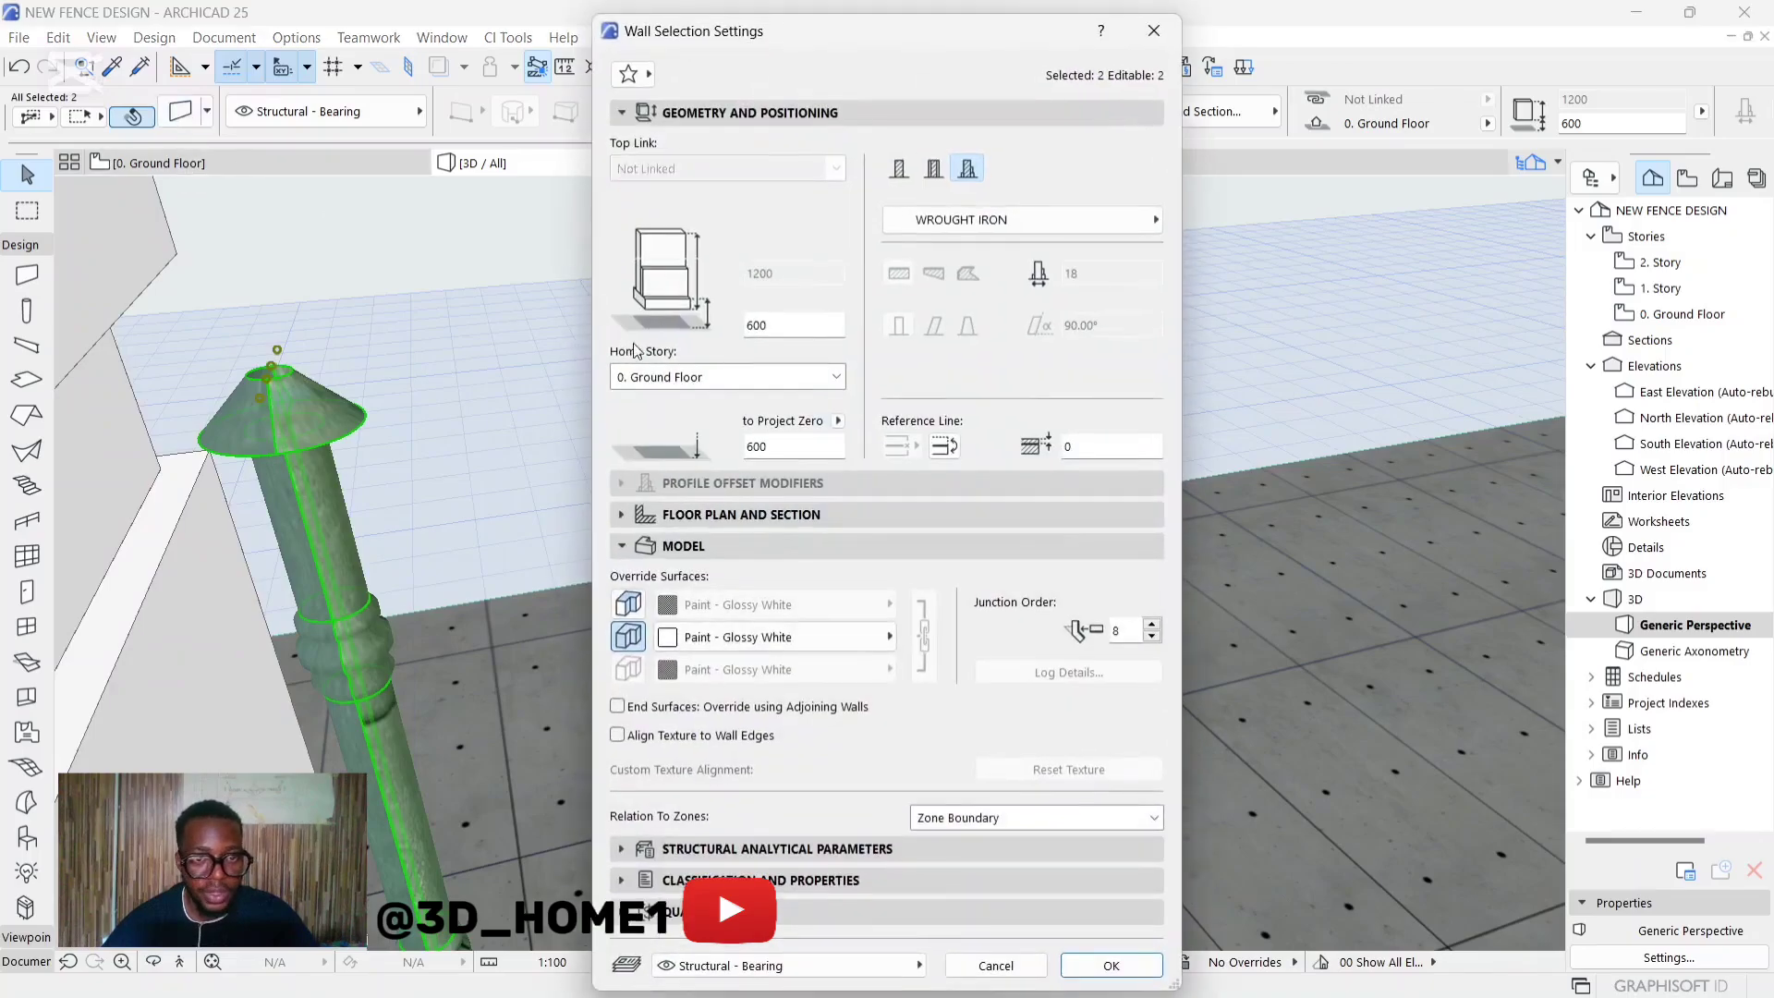
{"action": "left_click", "coordinate": [628, 605]}
{"action": "left_click", "coordinate": [924, 626]}
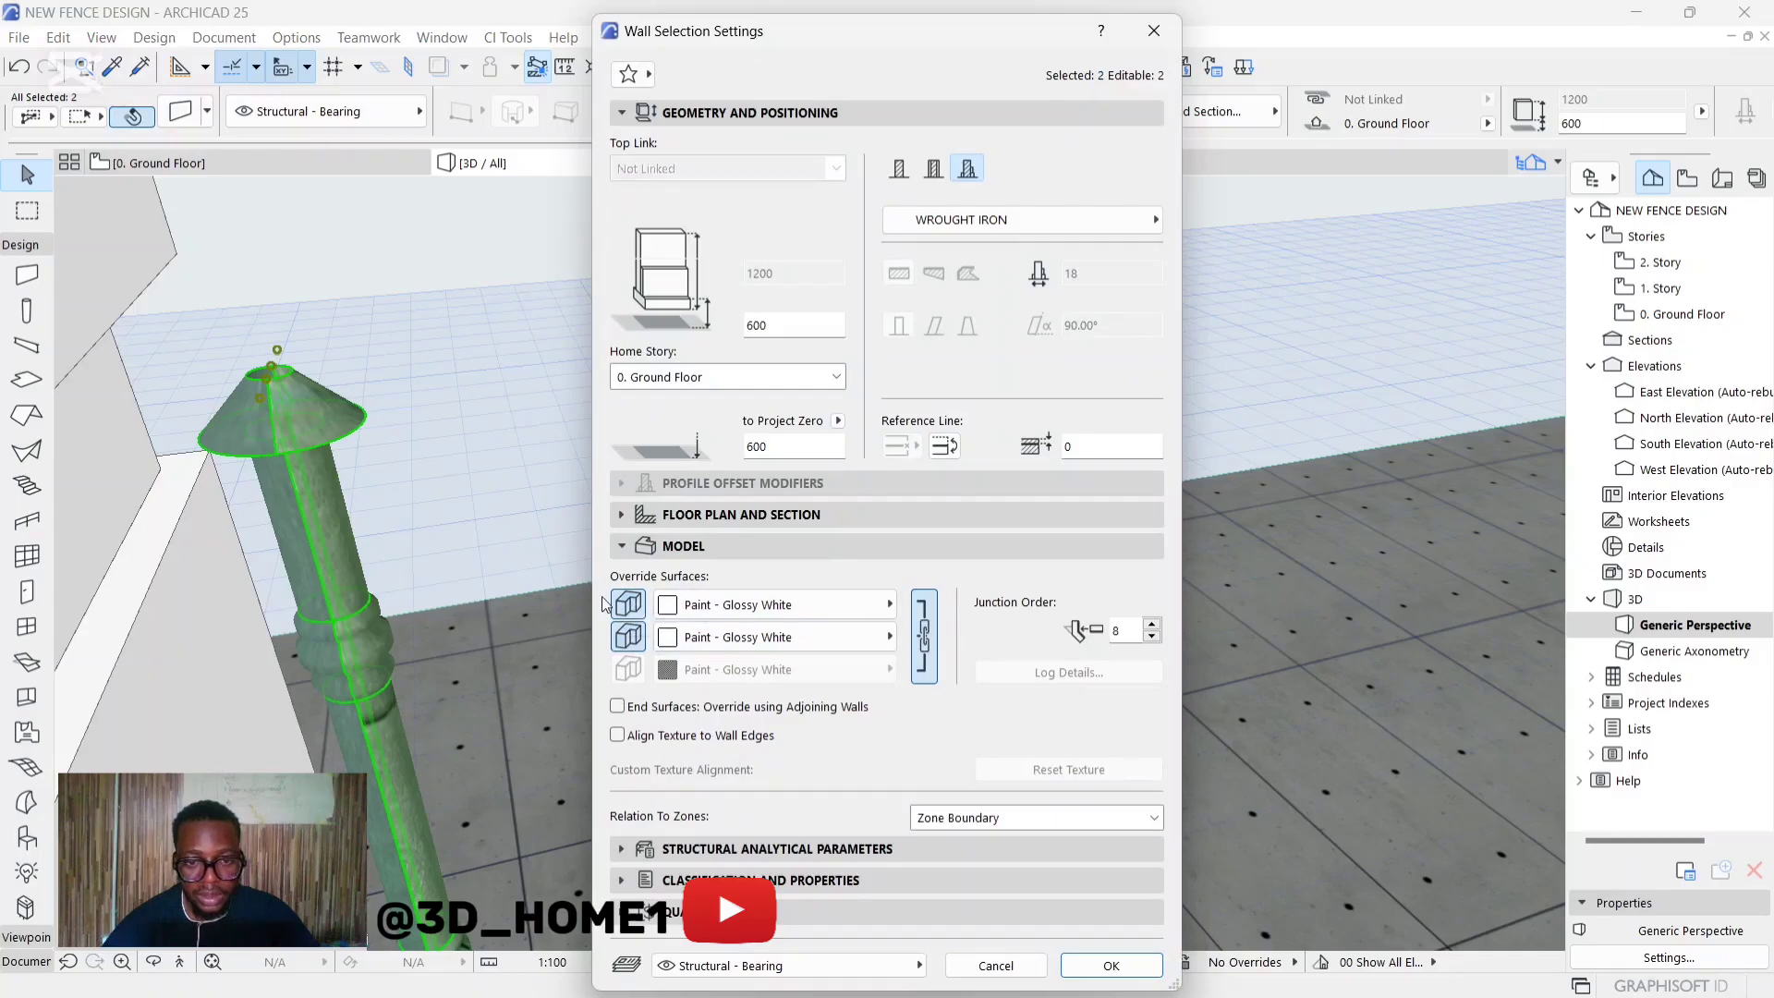
{"action": "left_click", "coordinate": [739, 604]}
{"action": "left_click", "coordinate": [1175, 519]}
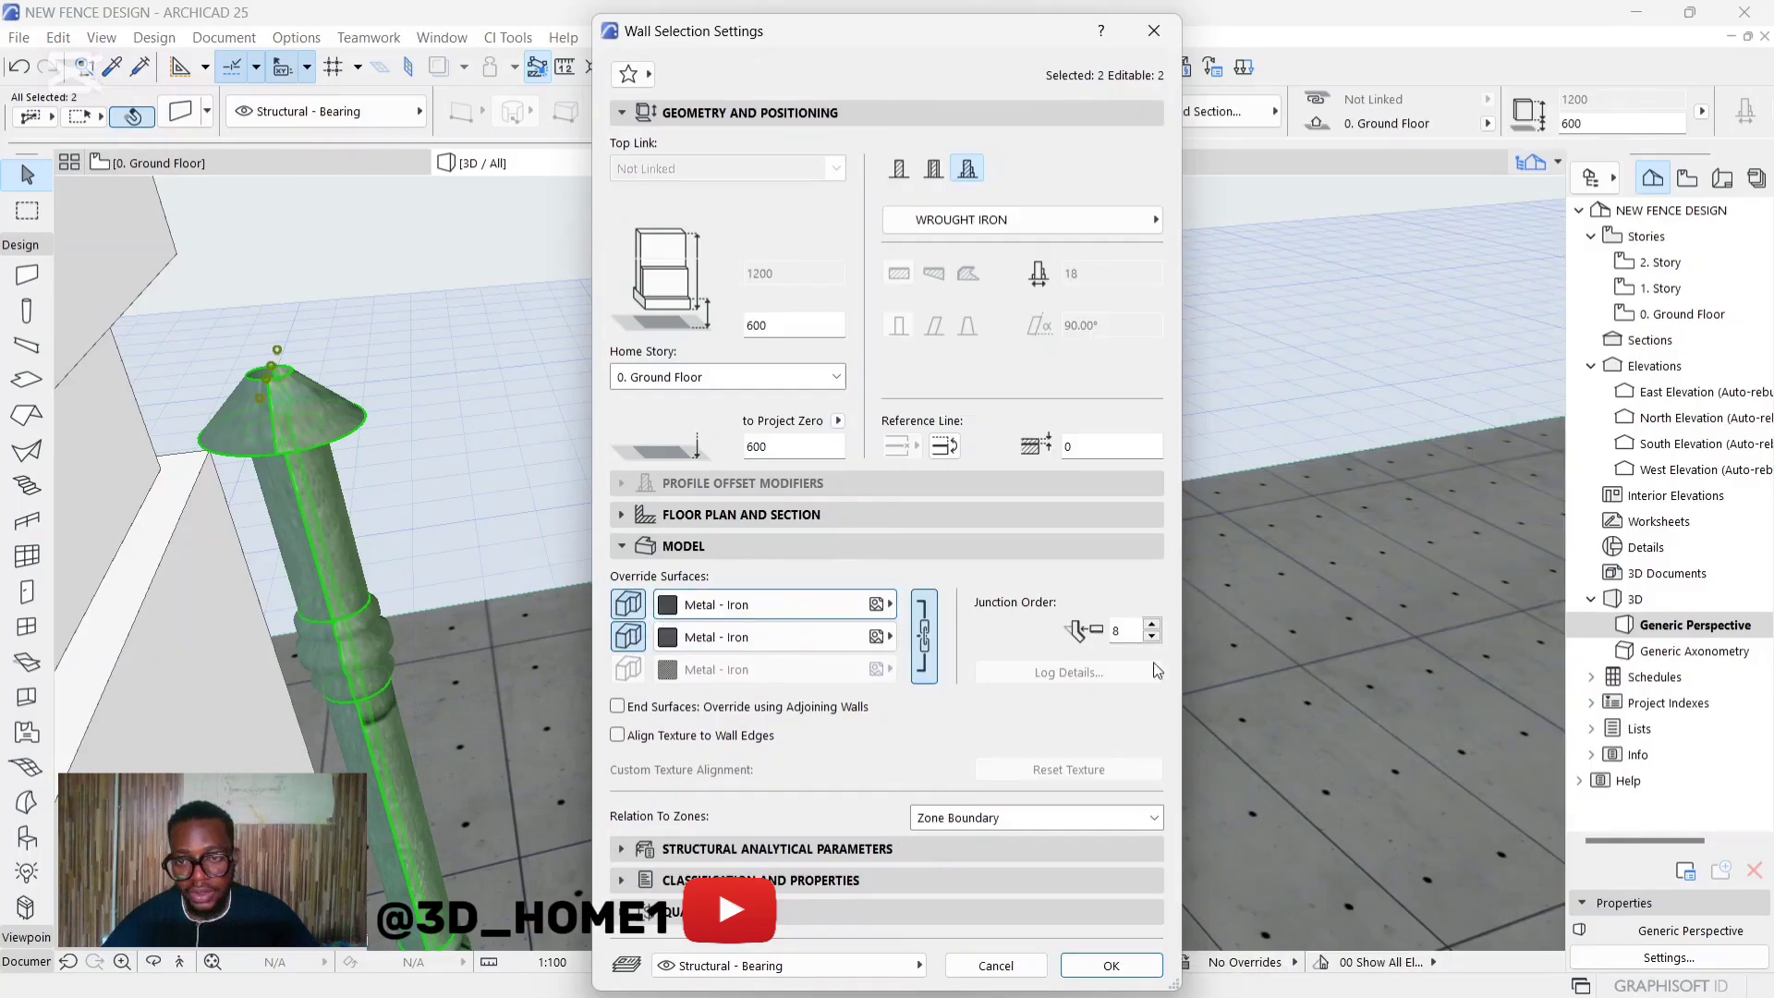
{"action": "left_click", "coordinate": [1112, 966]}
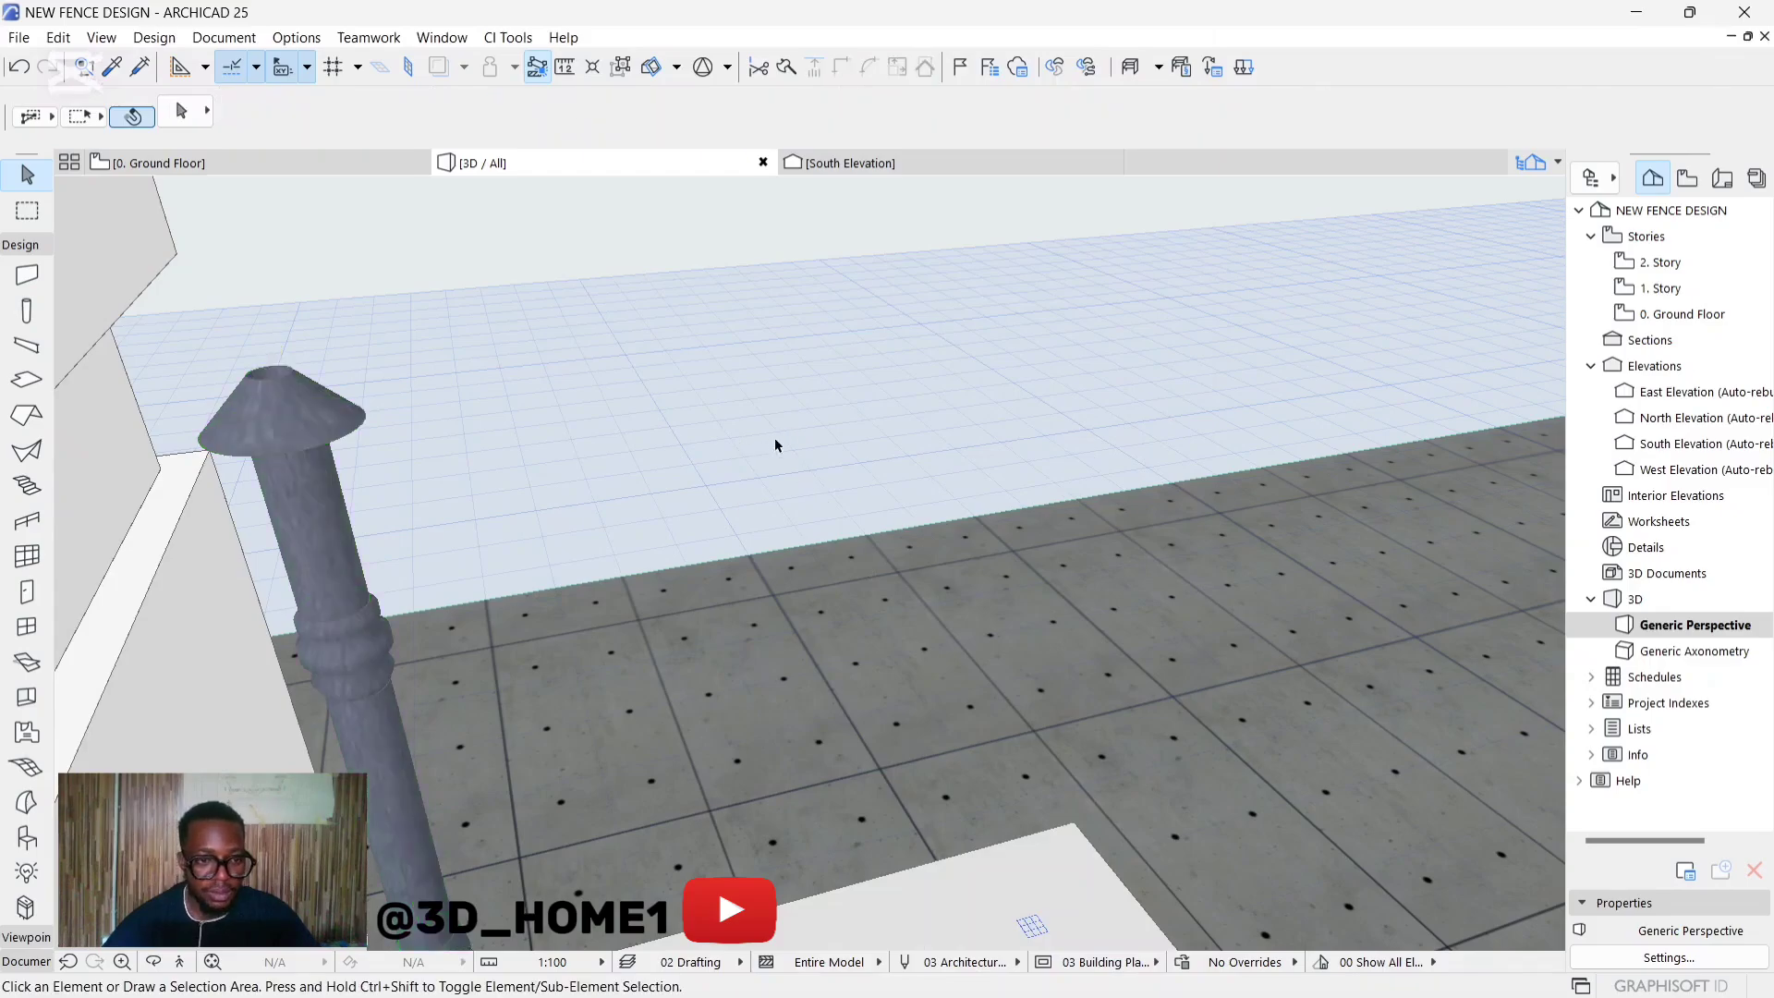
Inspect the iron-finished bar next to the end pillar in 3D to judge its size and position on the wall.
{"action": "middle_click_drag", "start_coordinate": [775, 446], "coordinate": [819, 419], "text": "shift"}
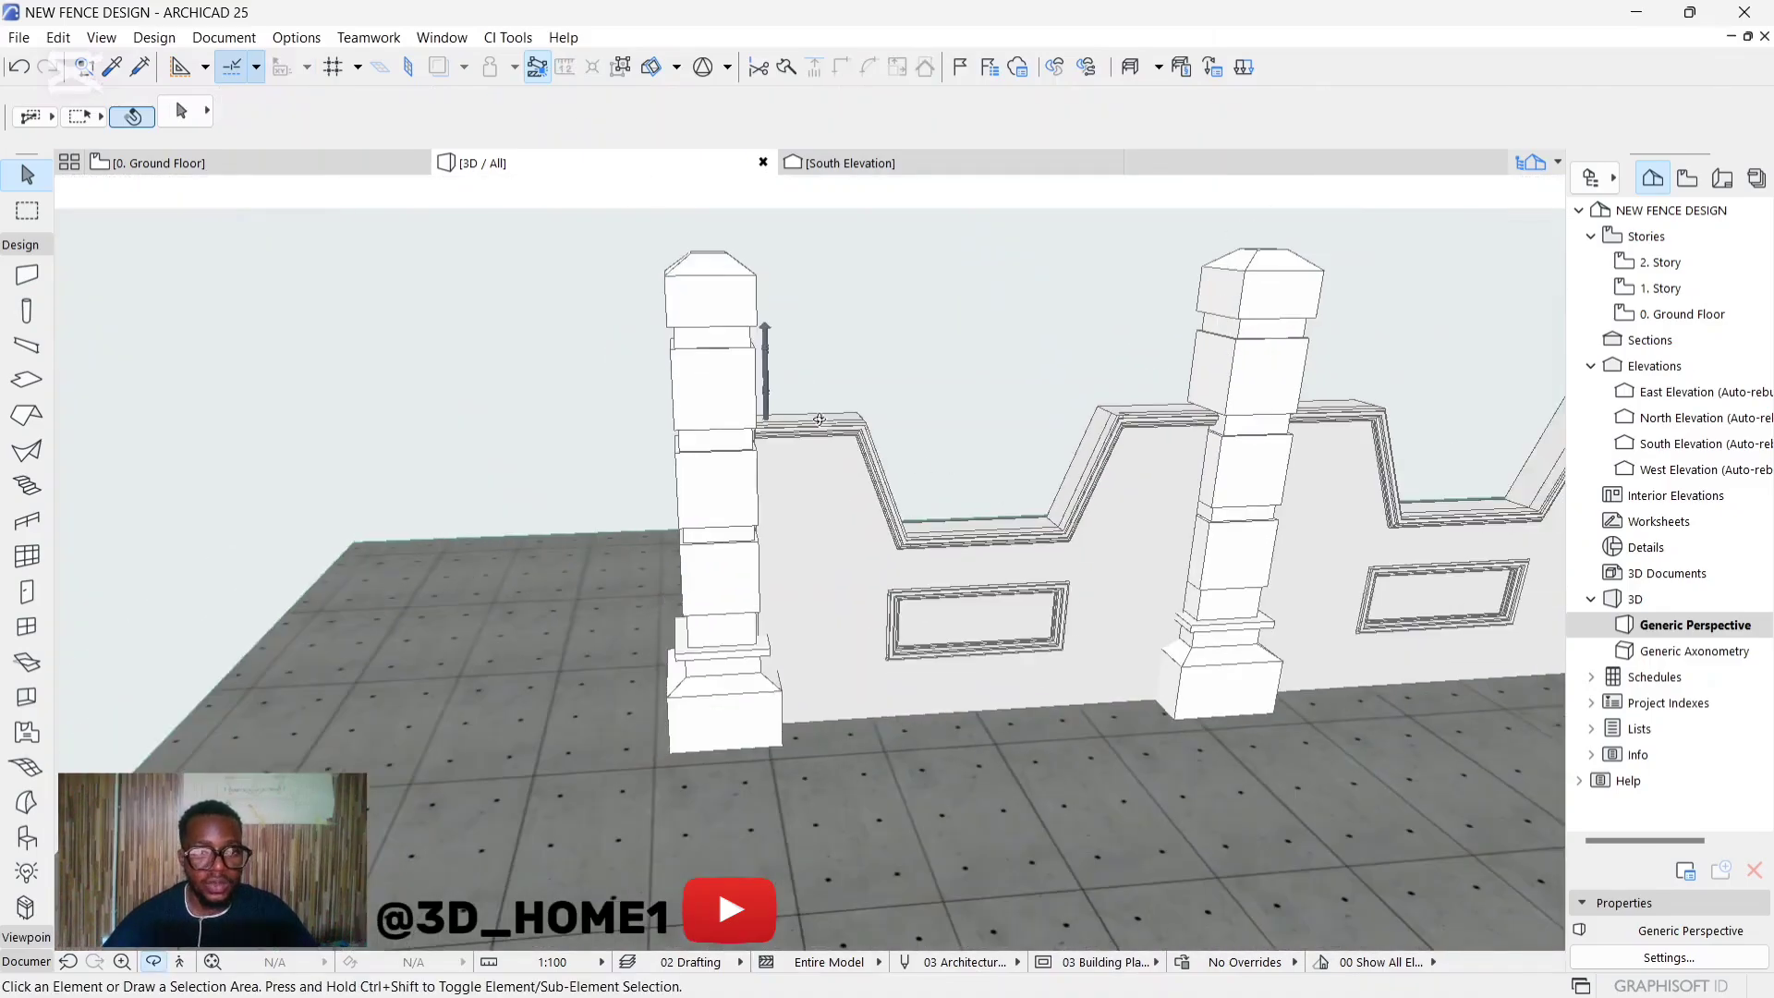
{"action": "scroll", "coordinate": [733, 361], "scroll_direction": "up", "scroll_amount": 3}
{"action": "scroll", "coordinate": [788, 364], "scroll_direction": "down", "scroll_amount": 2}
{"action": "scroll", "coordinate": [795, 333], "scroll_direction": "up", "scroll_amount": 4}
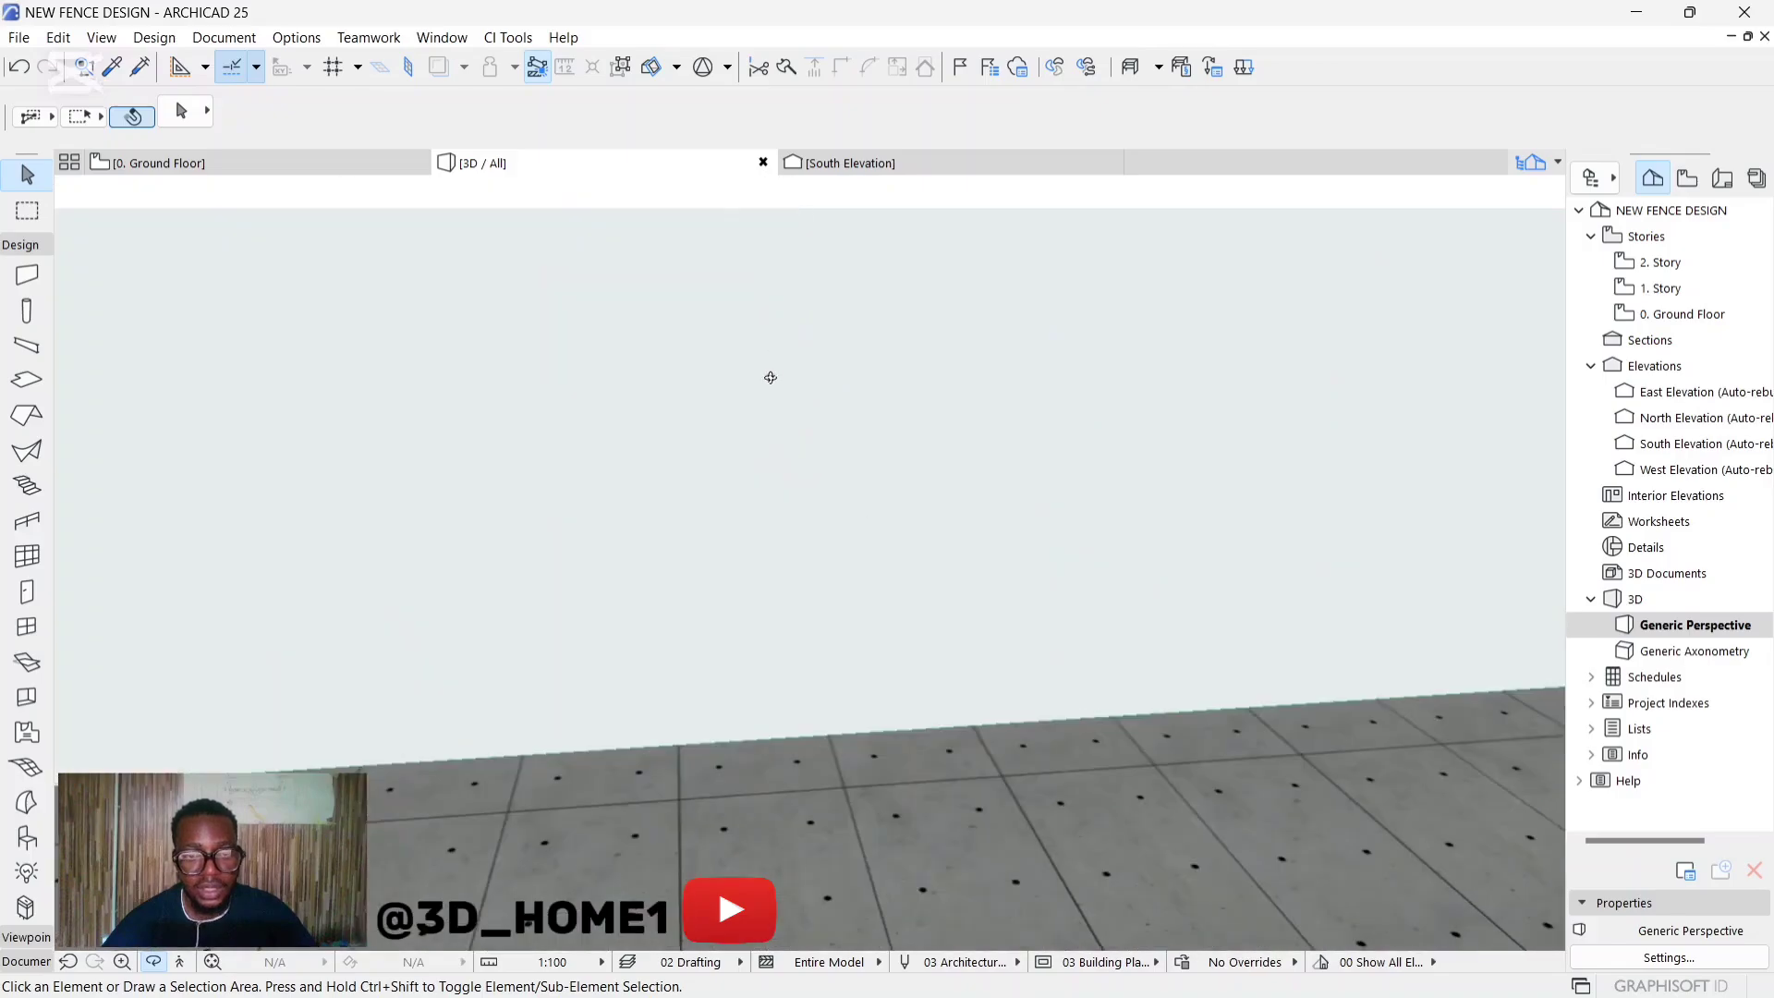
{"action": "scroll", "coordinate": [770, 377], "scroll_direction": "down", "scroll_amount": 3}
{"action": "left_click", "coordinate": [739, 518]}
{"action": "scroll", "coordinate": [739, 518], "scroll_direction": "down", "scroll_amount": 2}
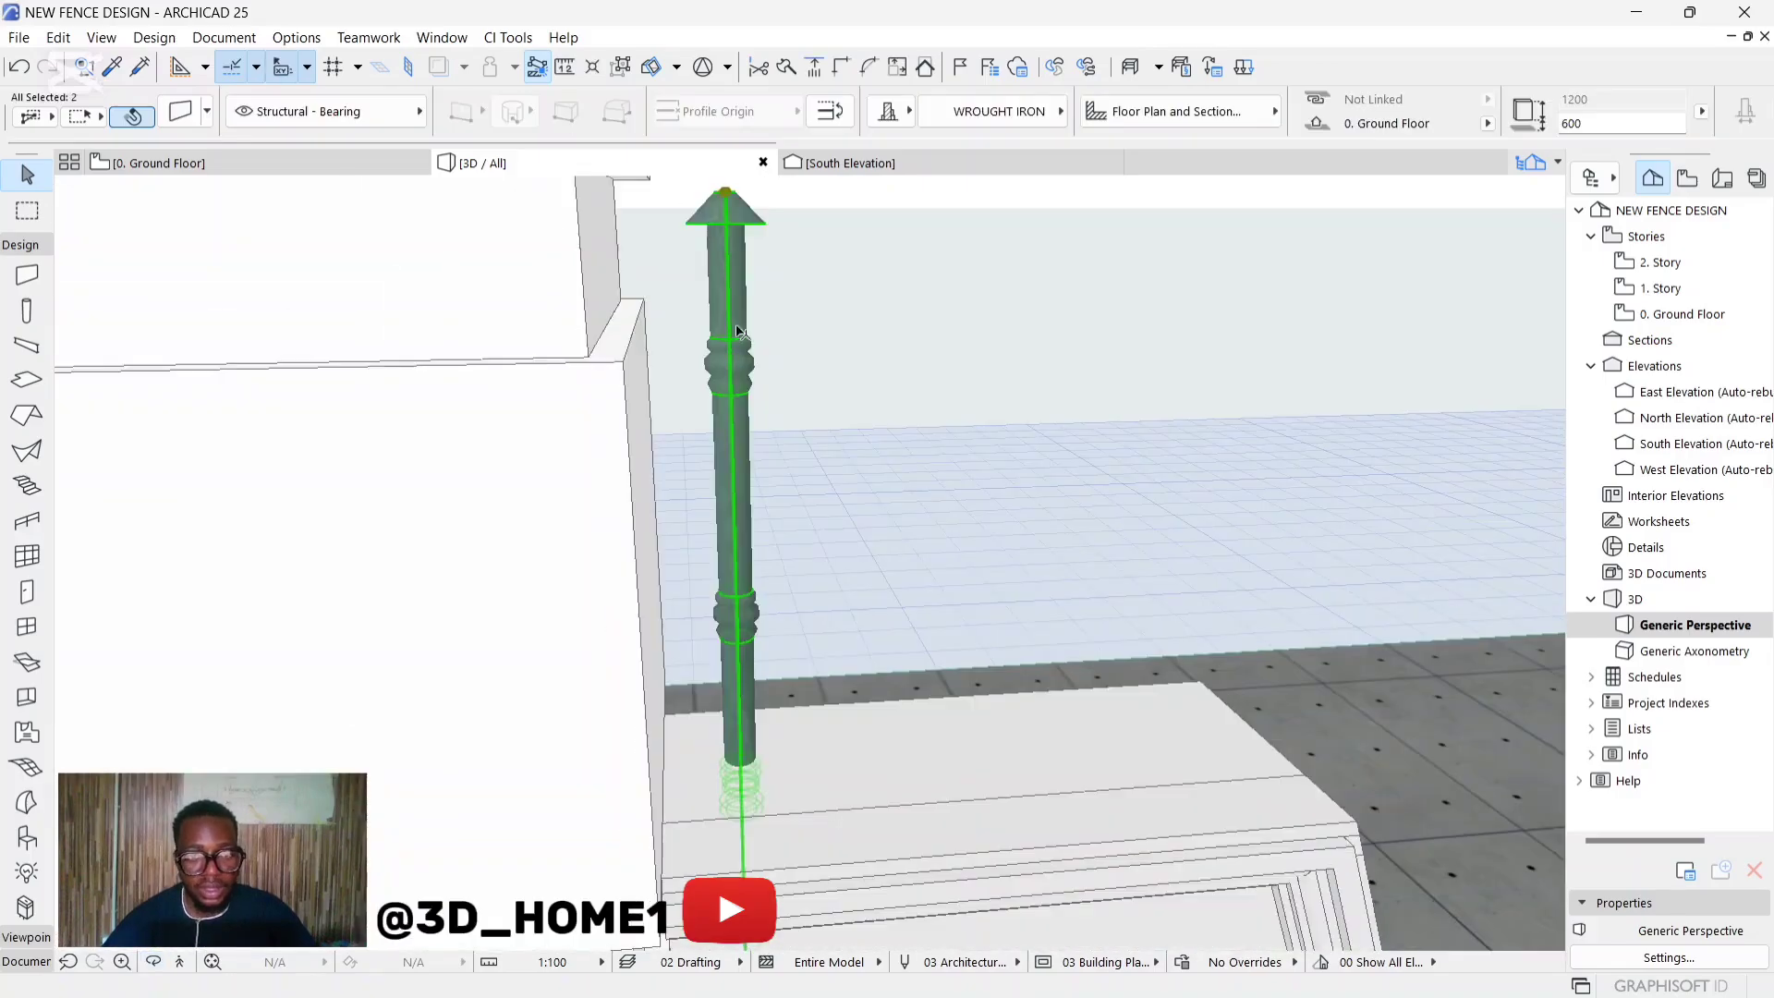
{"action": "scroll", "coordinate": [734, 323], "scroll_direction": "down", "scroll_amount": 1}
Return to the ground floor plan and select both halves of the circular wrought iron bar.
{"action": "left_click", "coordinate": [107, 170]}
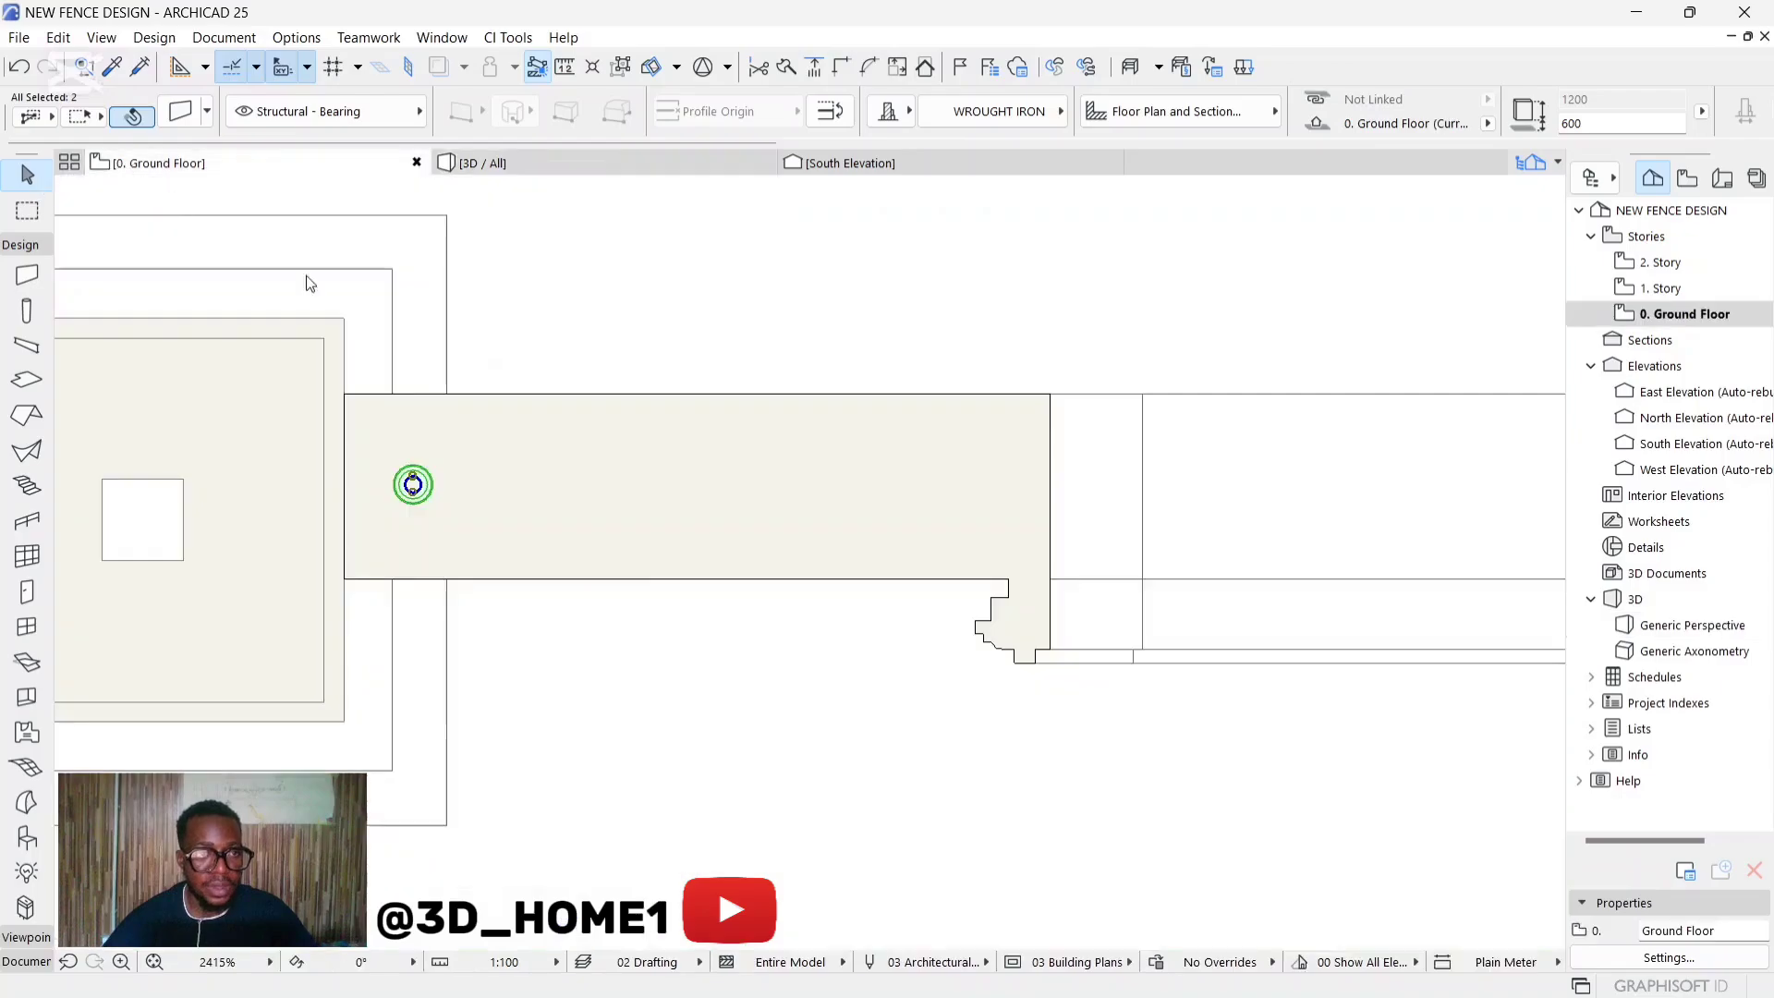
{"action": "key", "text": "Escape"}
{"action": "scroll", "coordinate": [424, 480], "scroll_direction": "up", "scroll_amount": 10}
{"action": "left_click", "coordinate": [458, 449]}
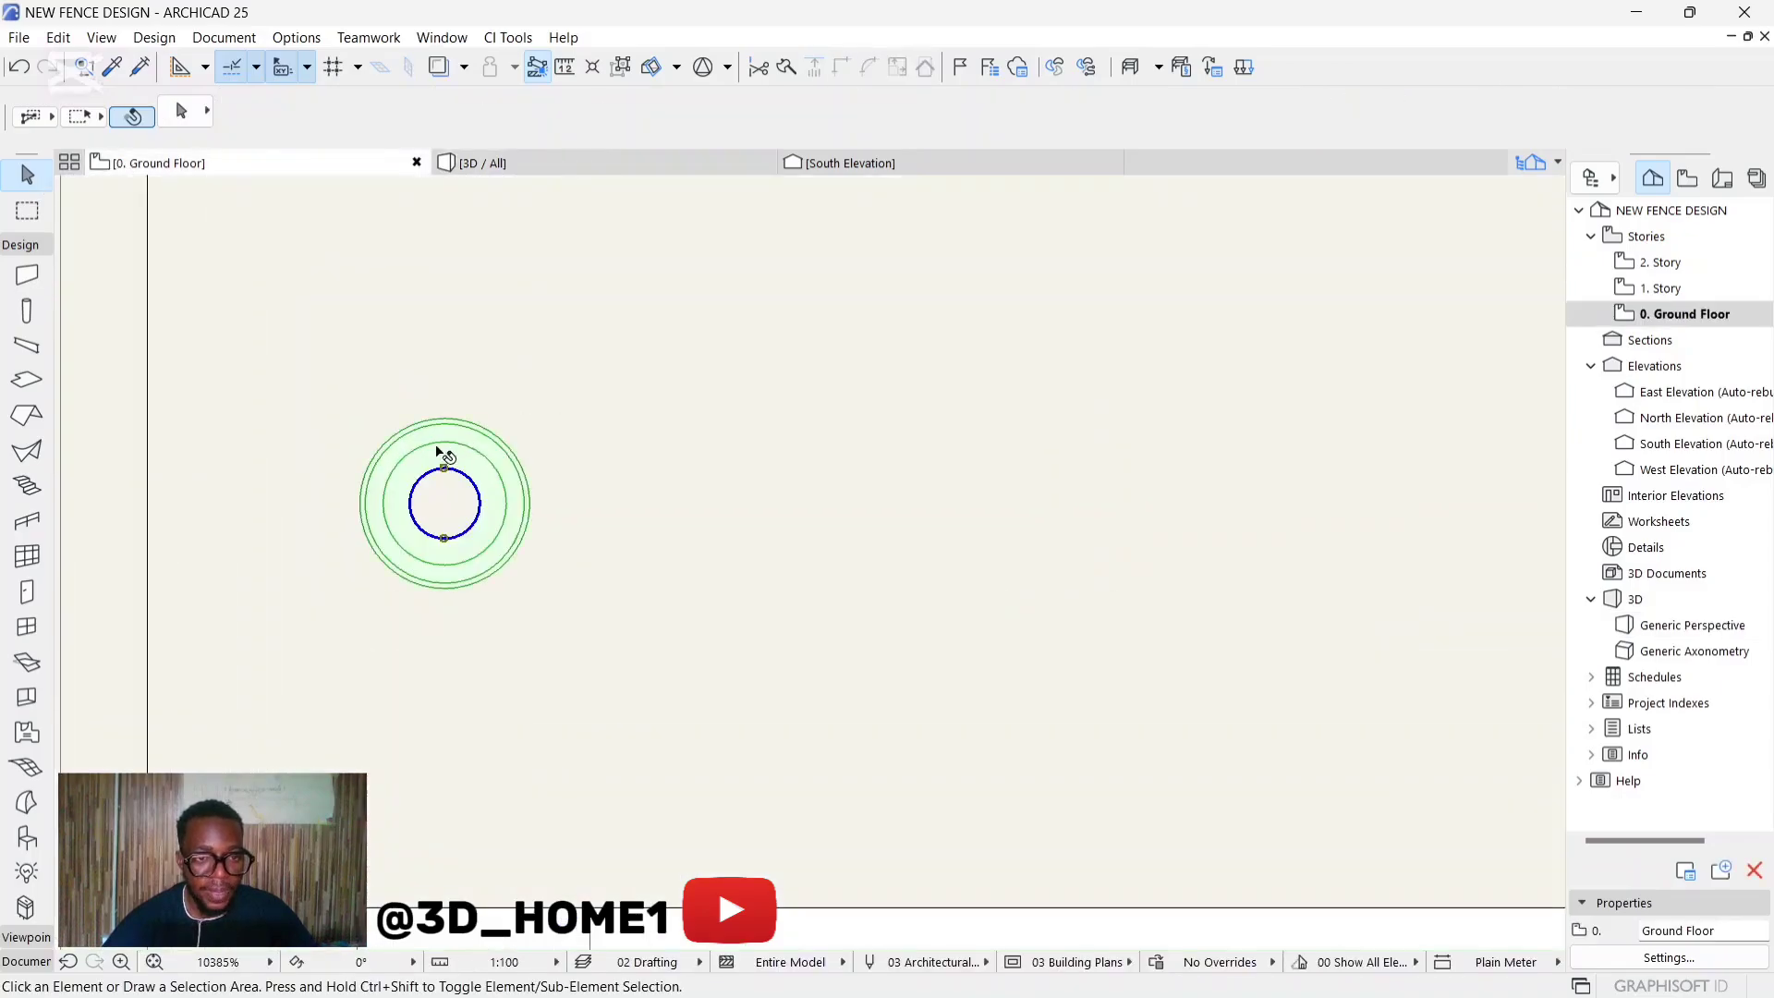
{"action": "scroll", "coordinate": [447, 471], "scroll_direction": "up", "scroll_amount": 3}
{"action": "left_click", "coordinate": [445, 470]}
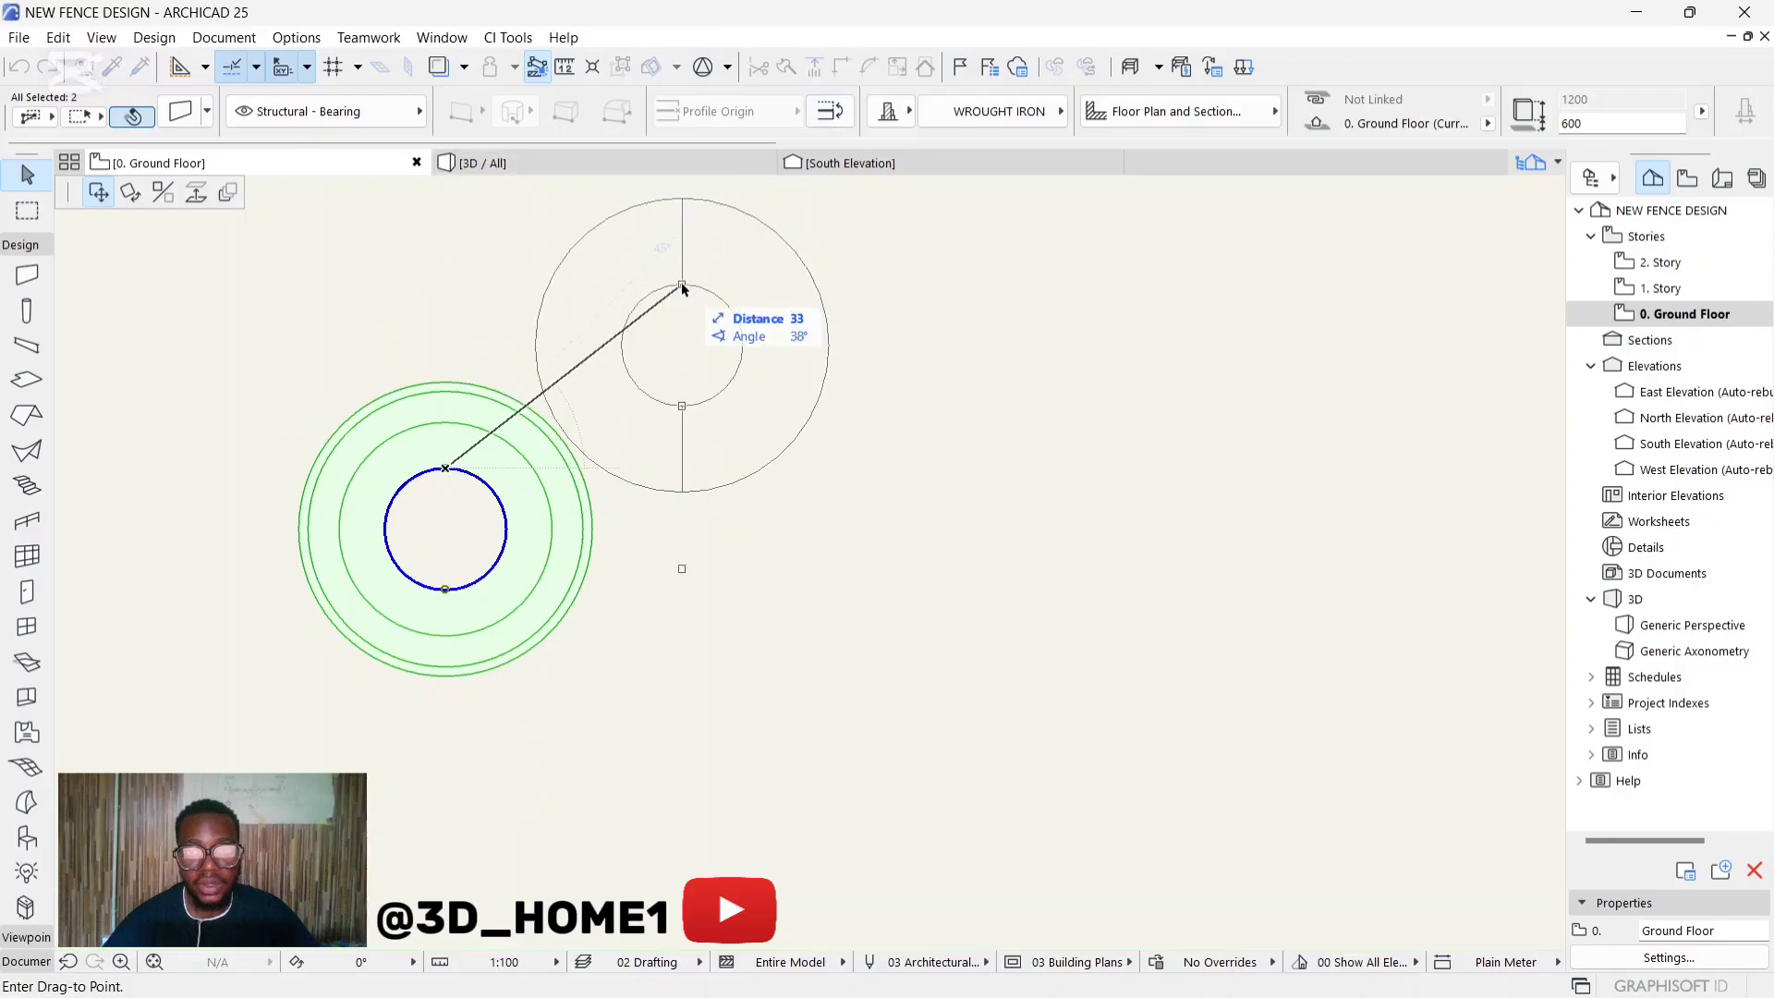
{"action": "key", "text": "Escape"}
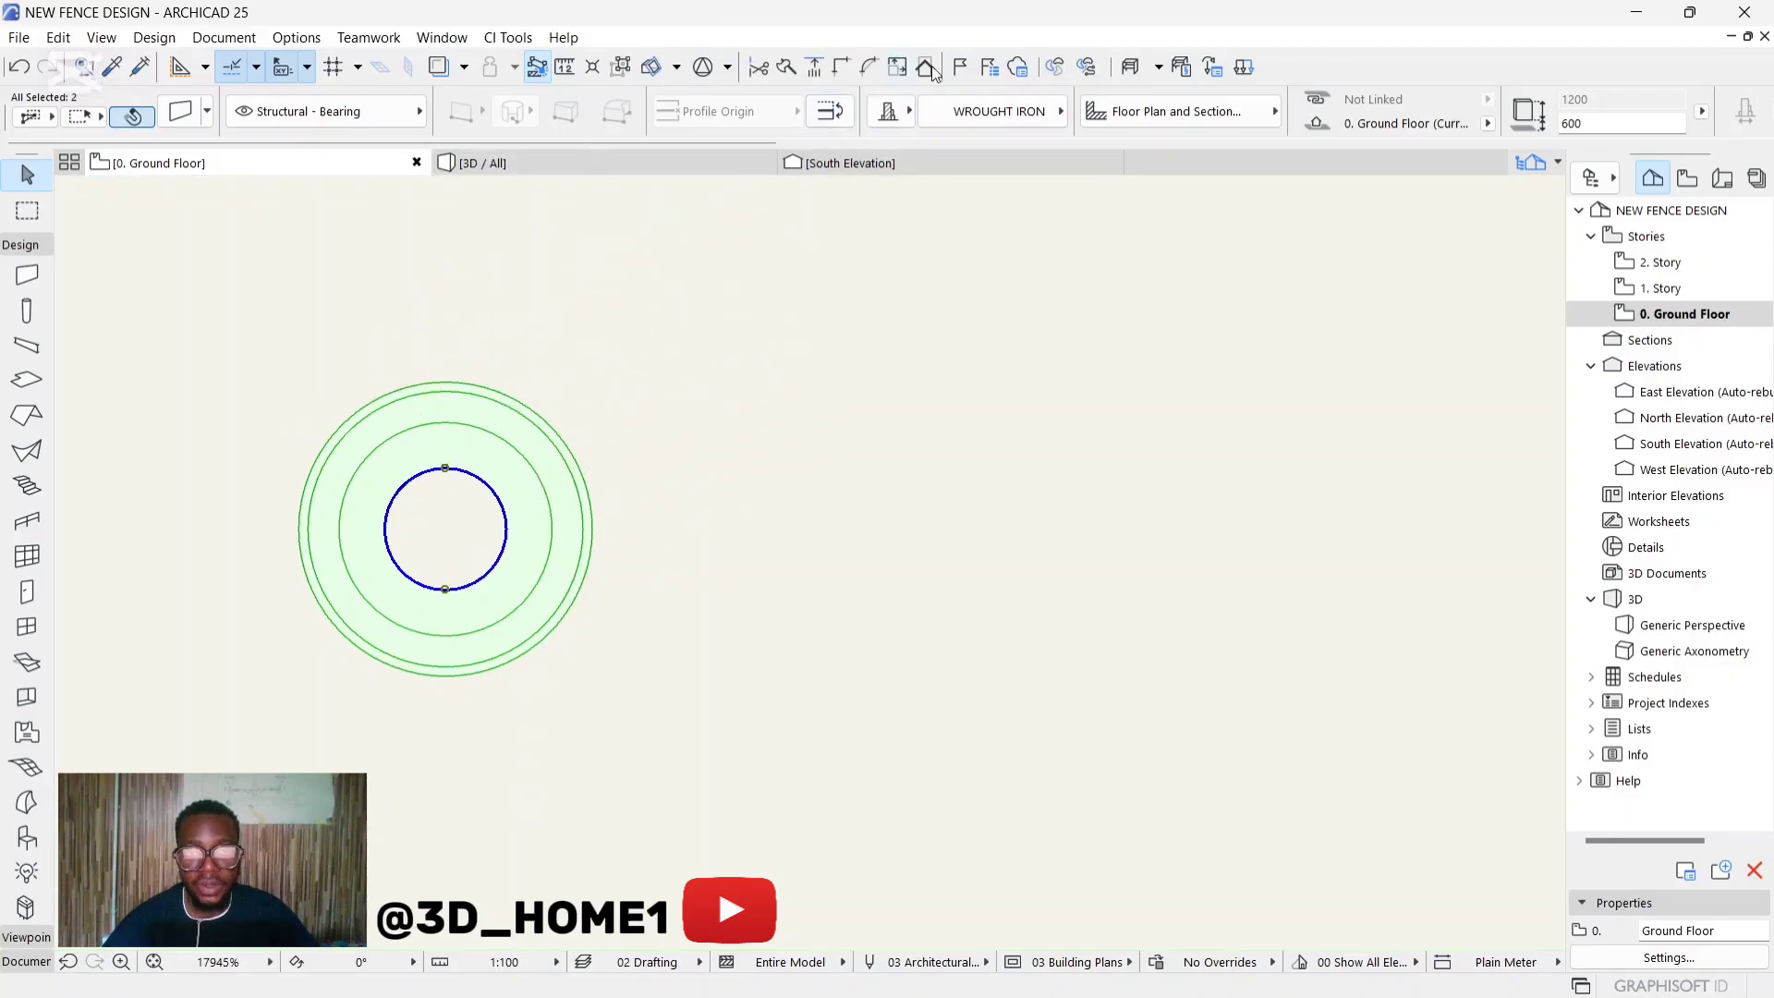
Graphically resize the selected bar about the upper node of its reference circle to about 66% of its size.
{"action": "left_click", "coordinate": [901, 69]}
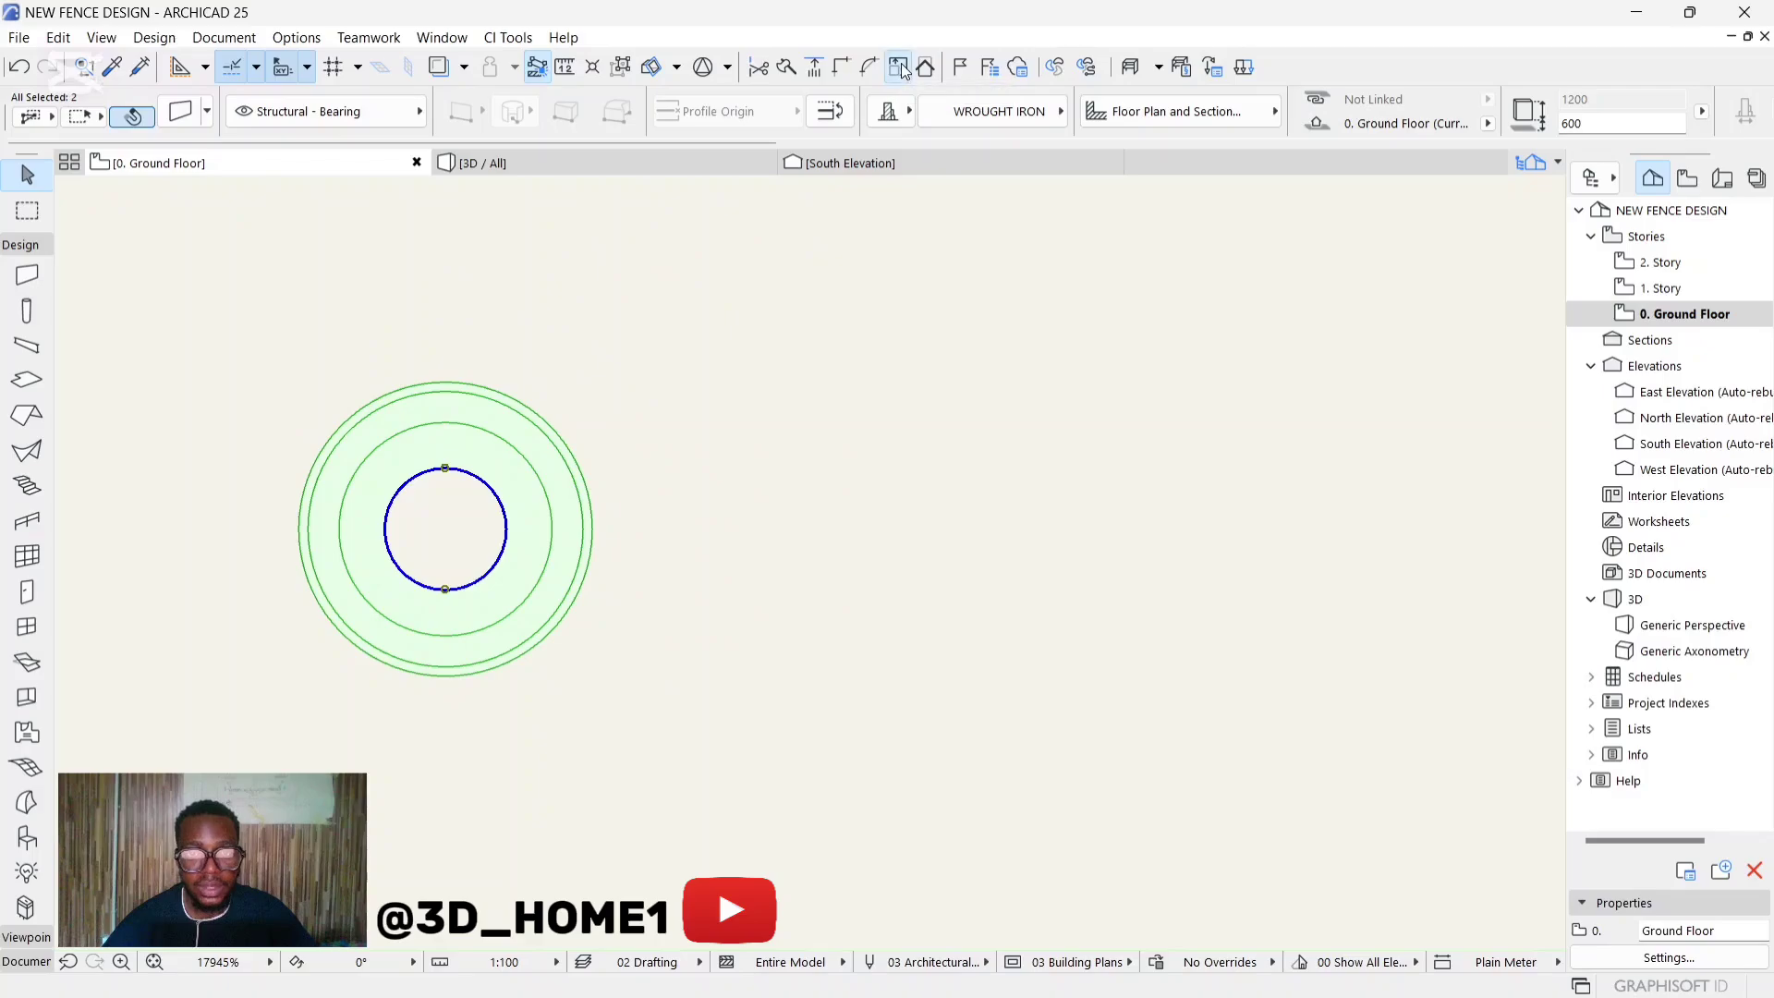
{"action": "left_click", "coordinate": [978, 541]}
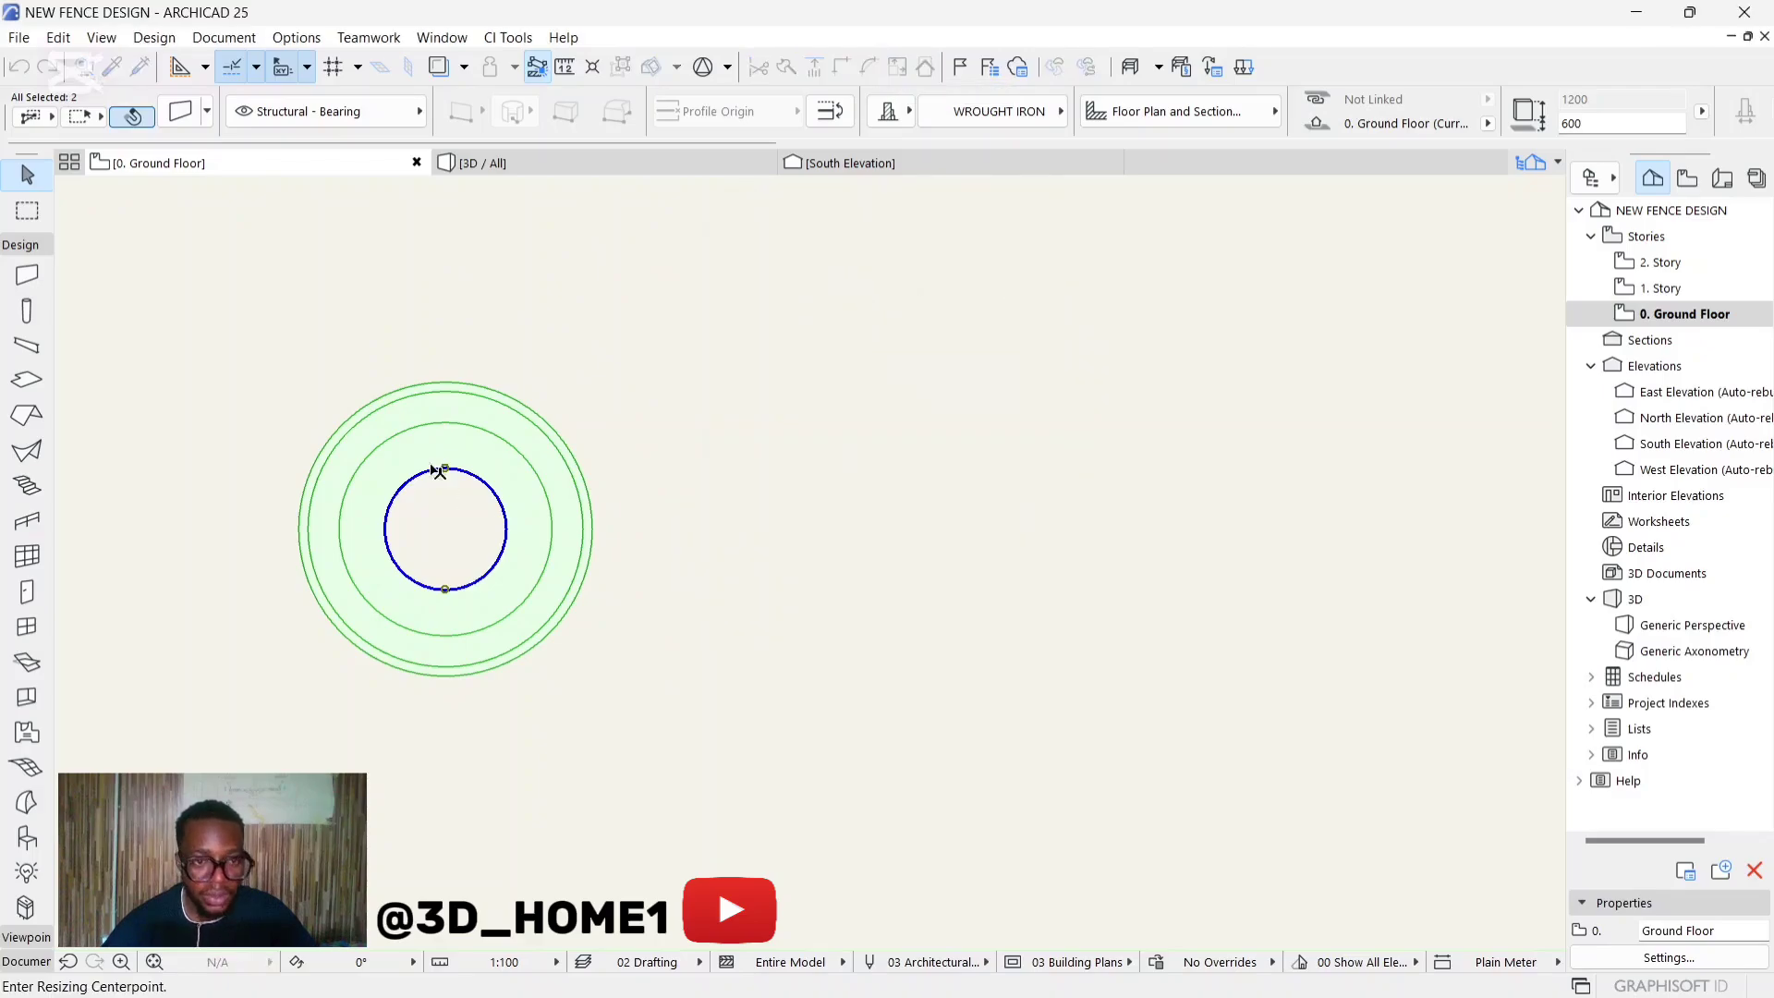
{"action": "left_click", "coordinate": [445, 469]}
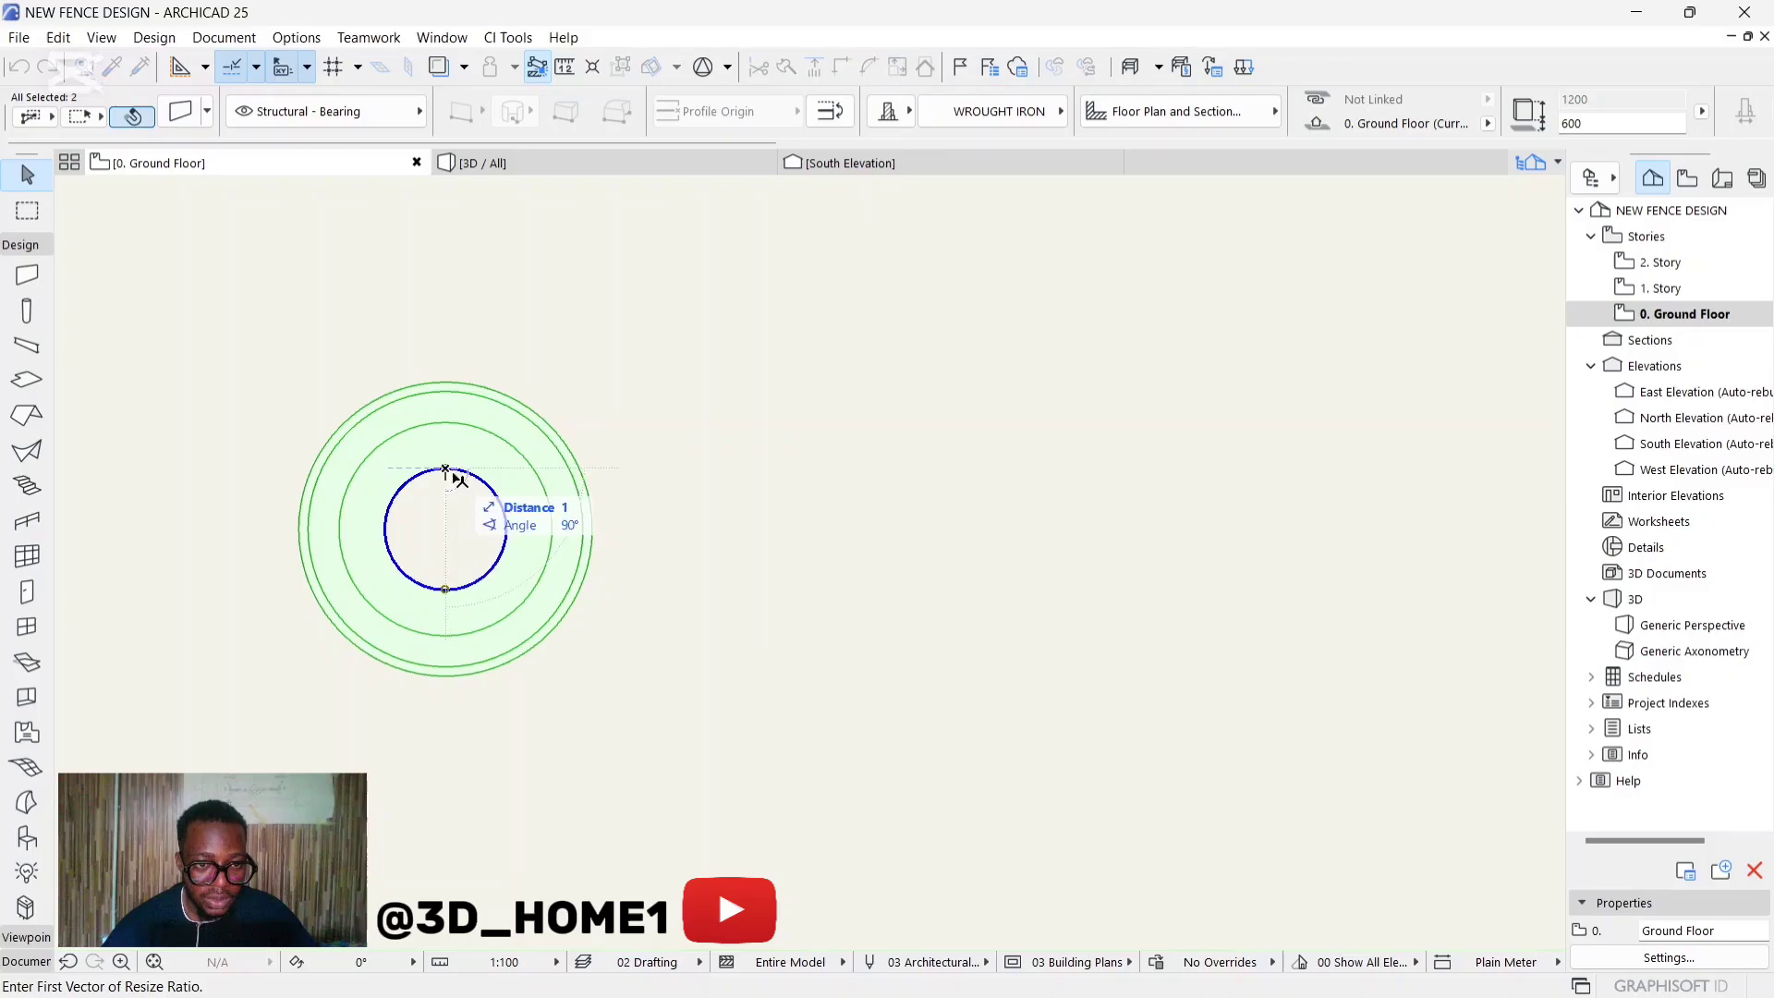
{"action": "left_click", "coordinate": [445, 282]}
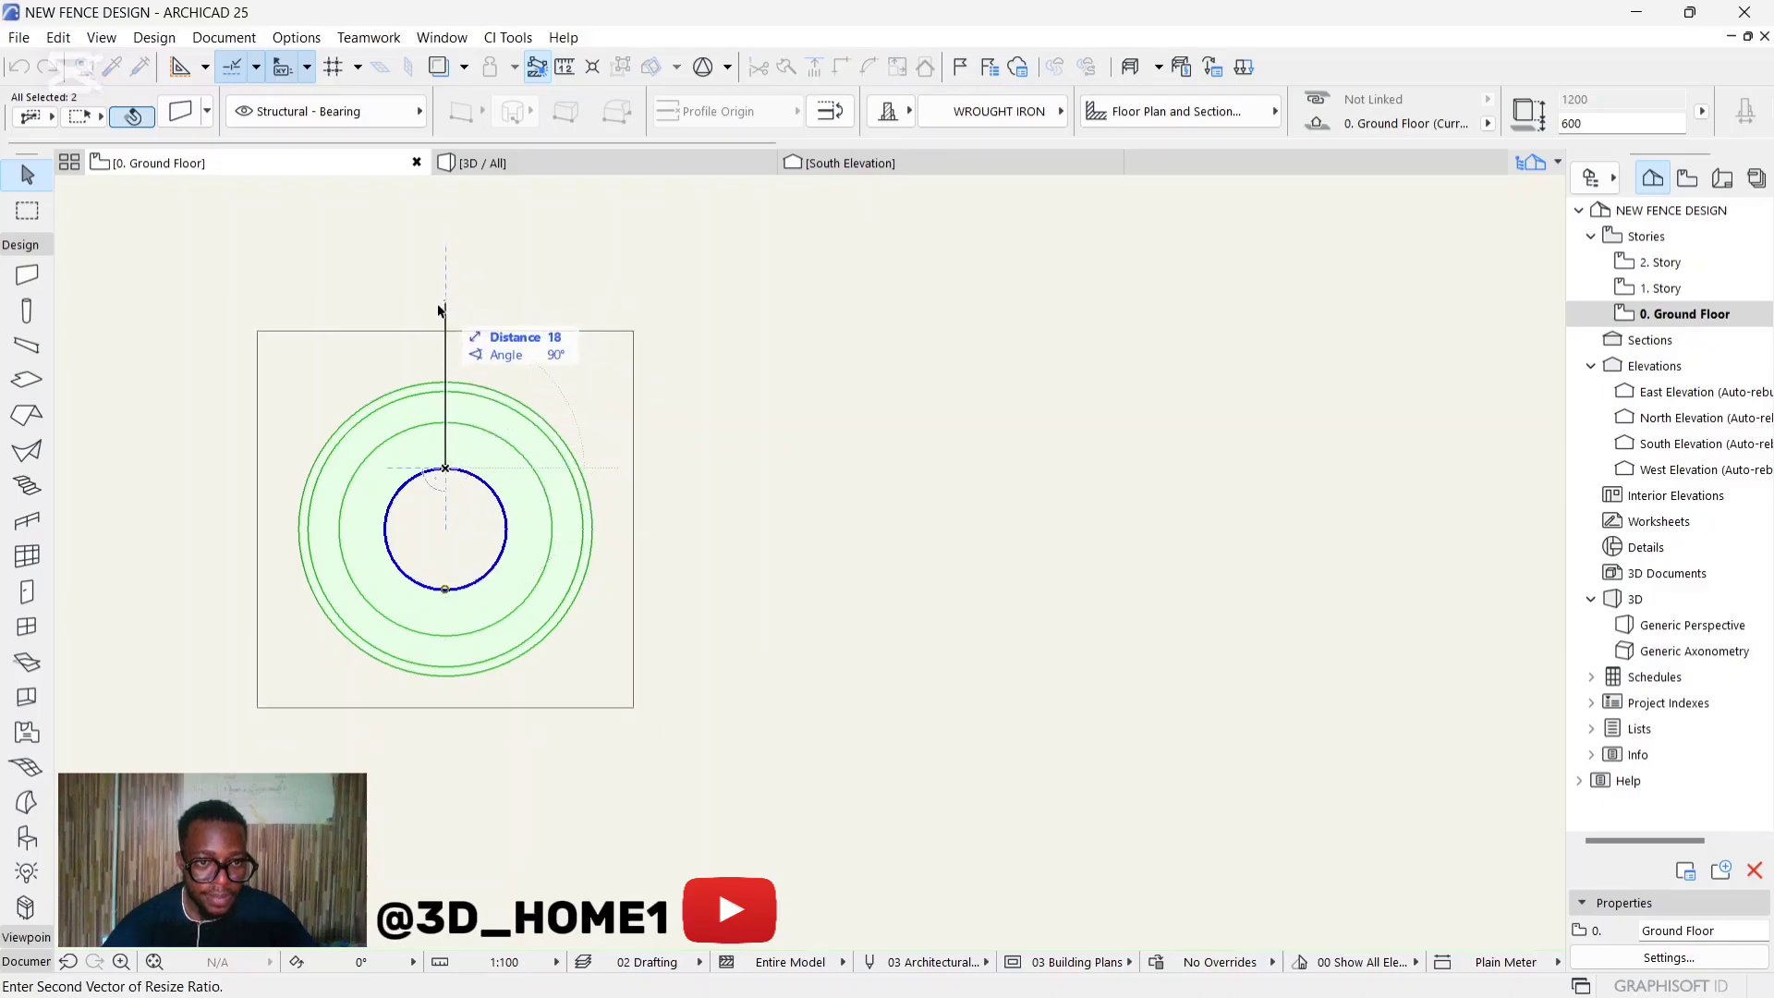
{"action": "left_click", "coordinate": [427, 343]}
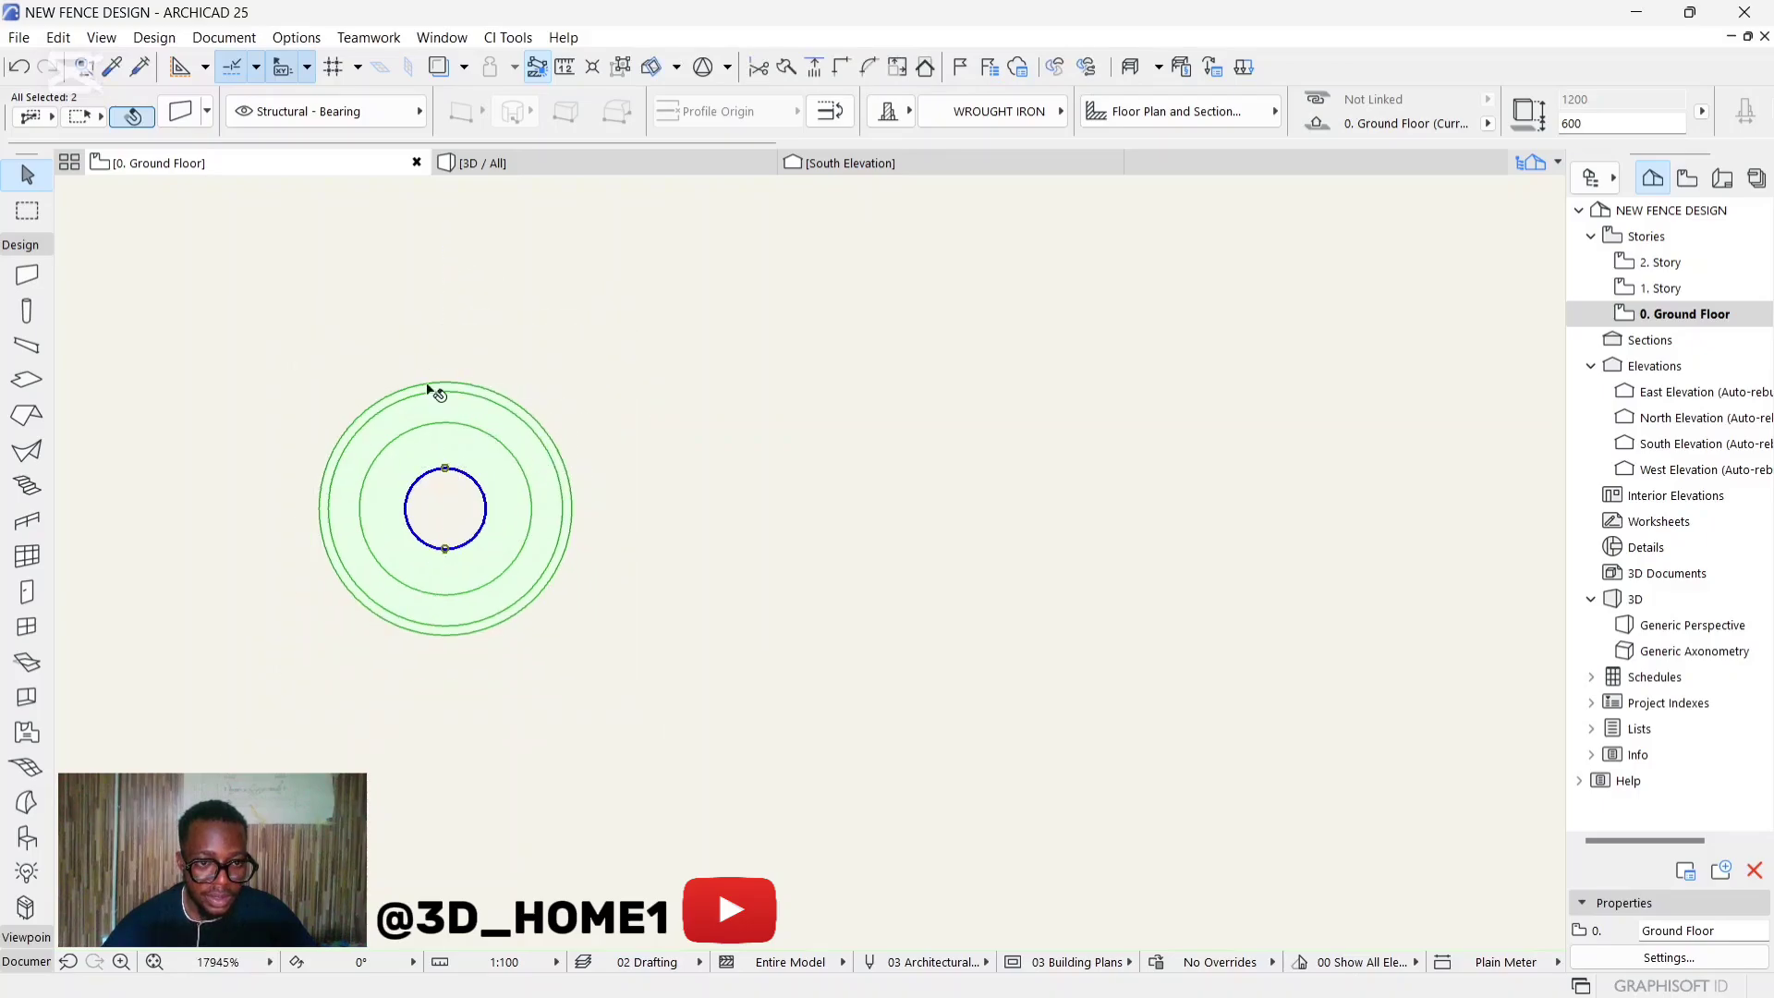
{"action": "left_click", "coordinate": [445, 468]}
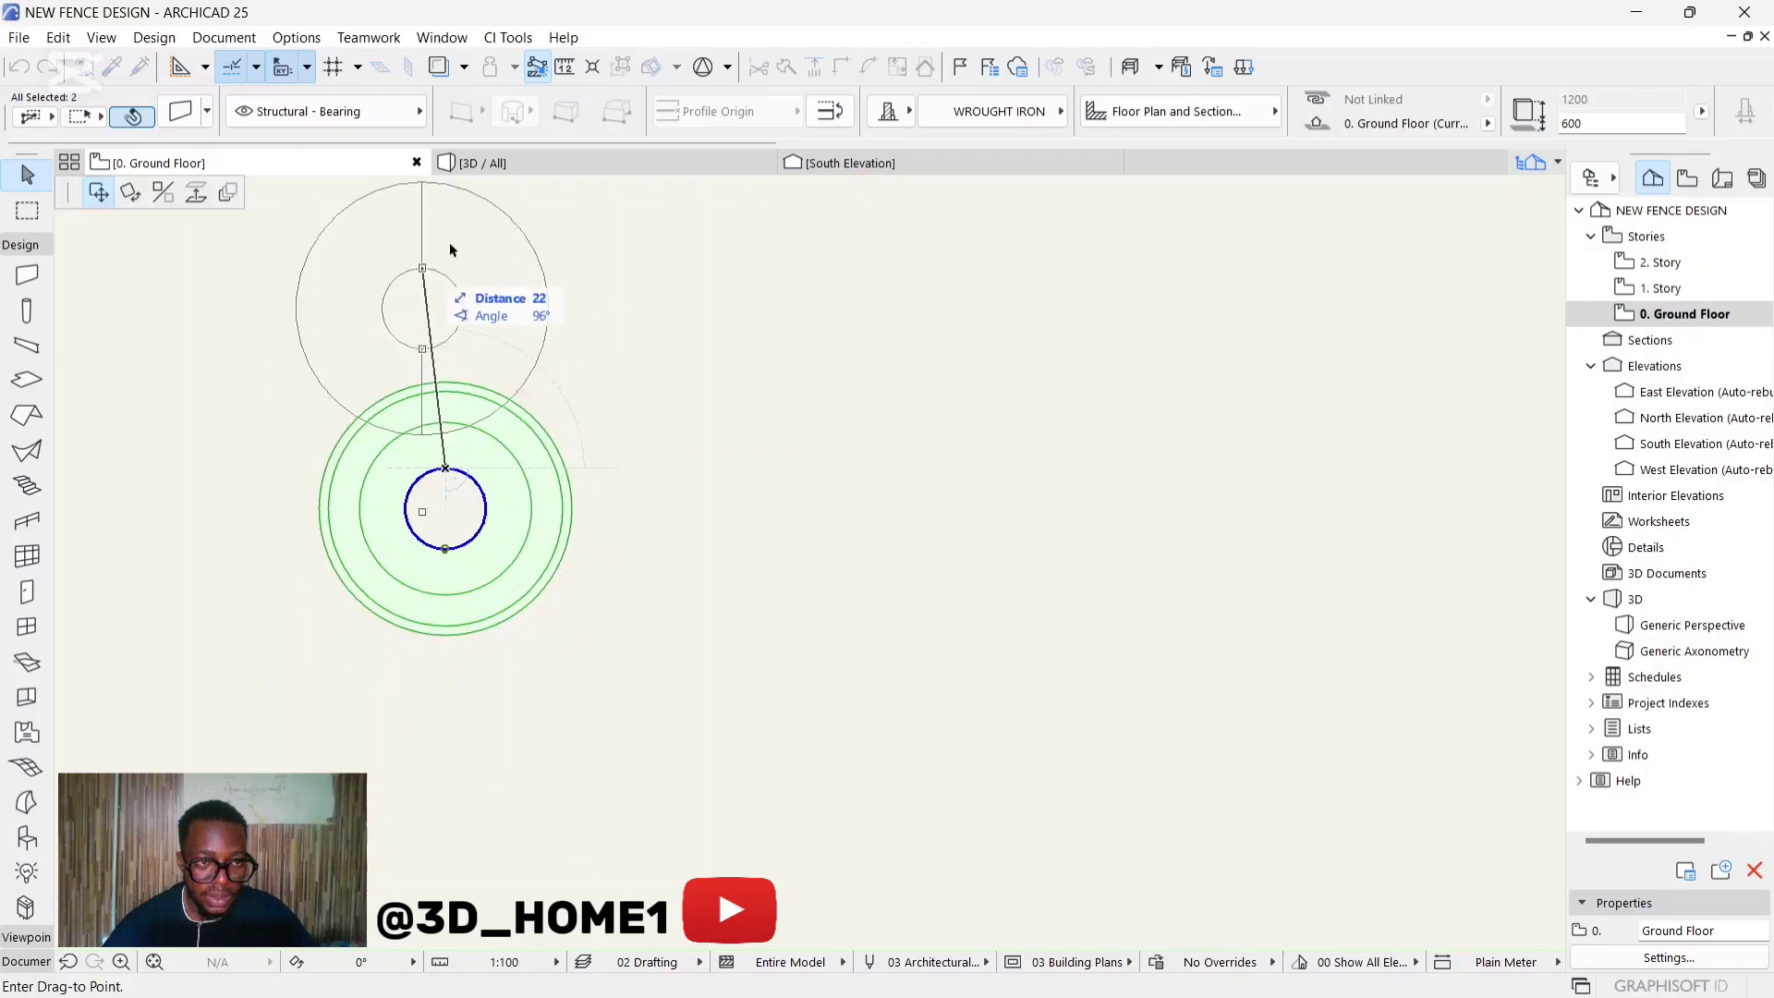
{"action": "key", "text": "Escape"}
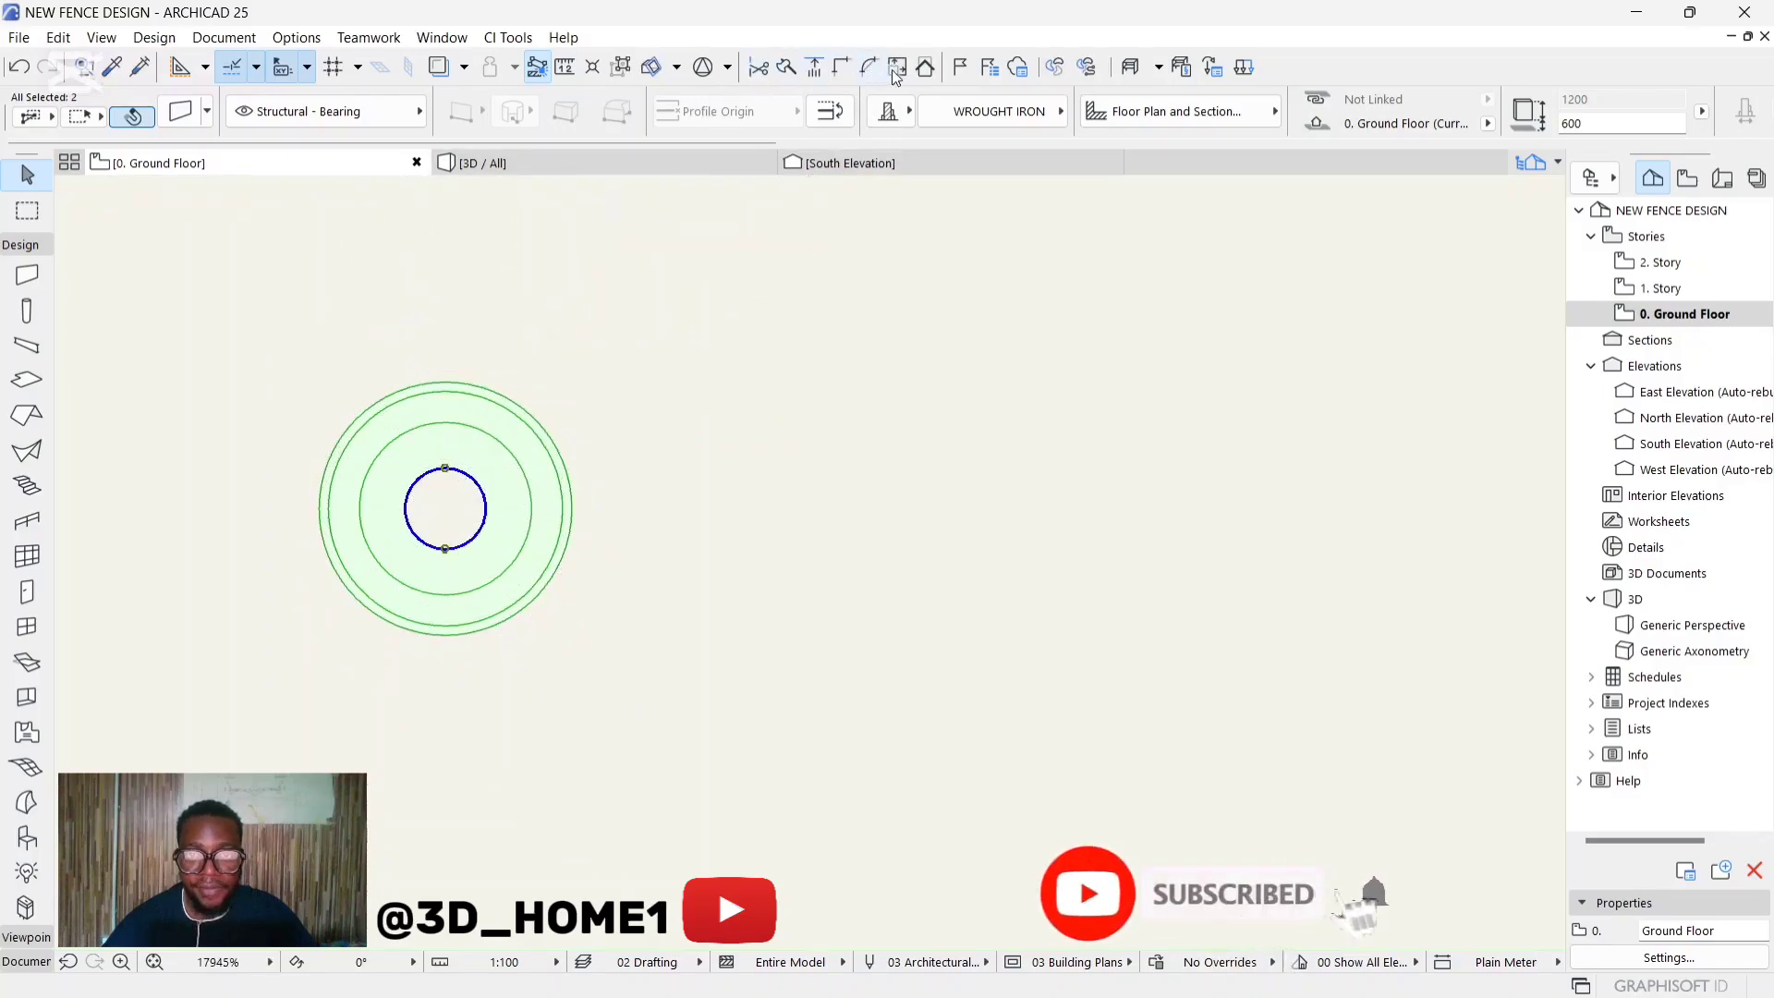
Resize the bar graphically a second time about the same node, shrinking it to about 69.5% of its size.
{"action": "key", "text": "ctrl+k"}
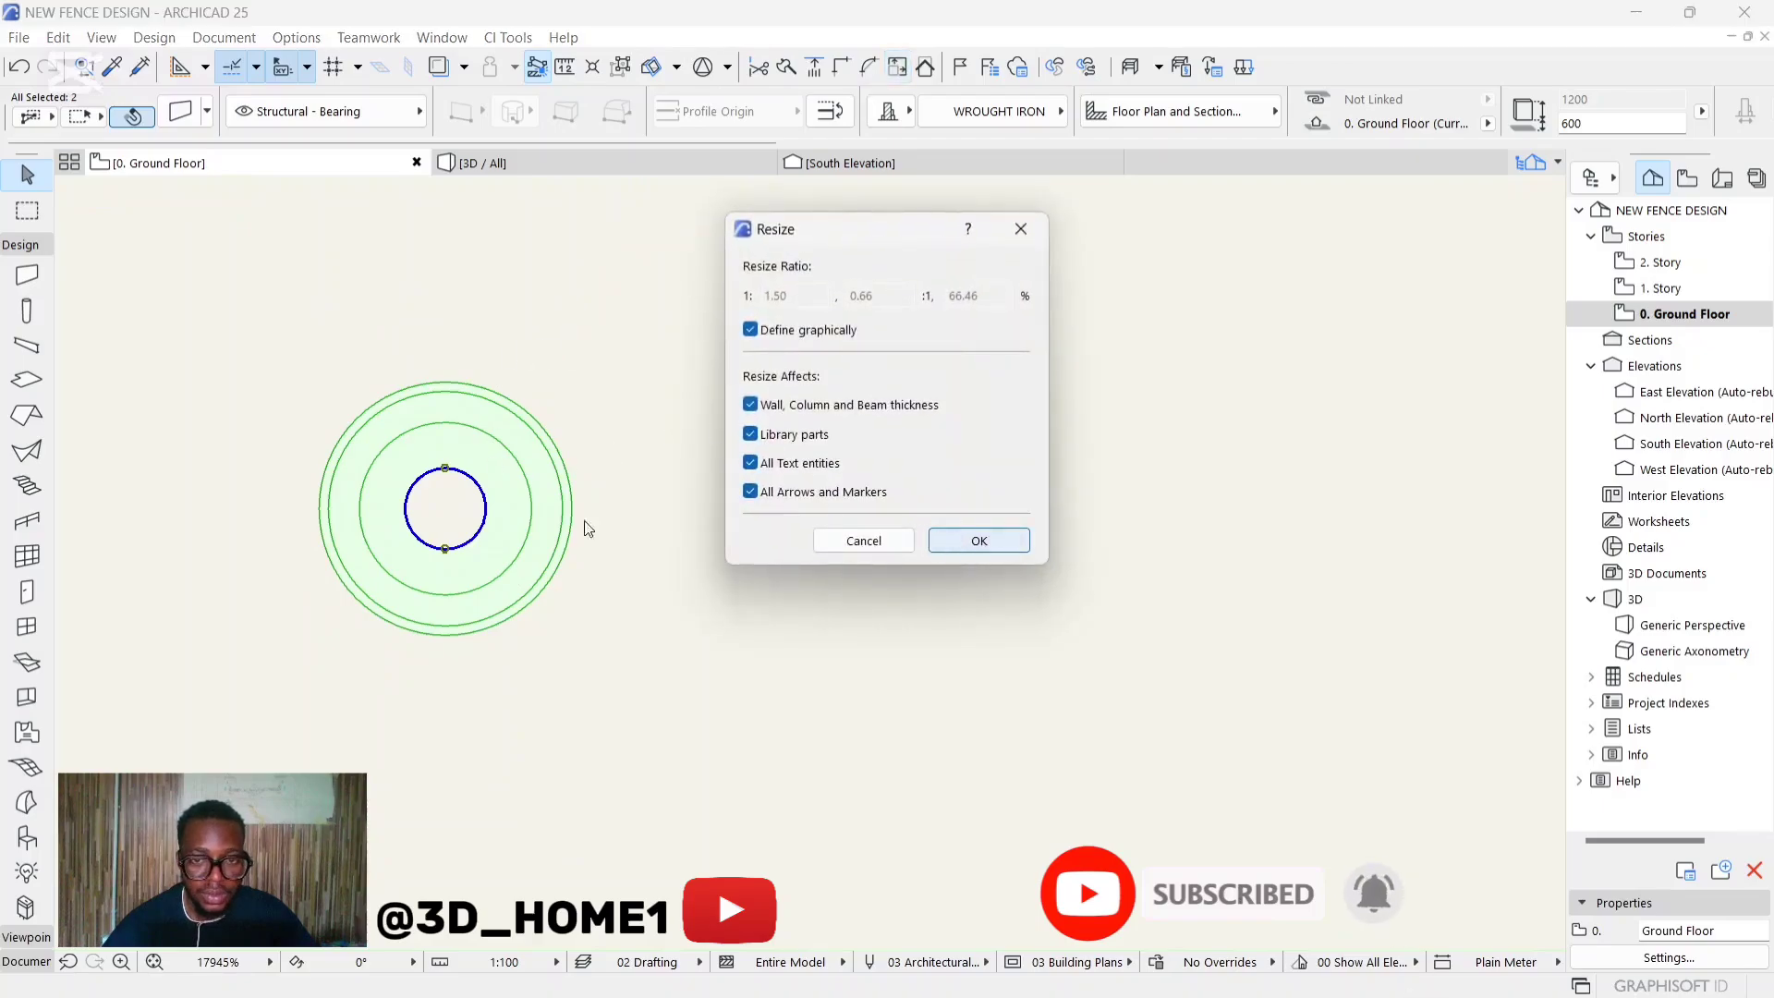
{"action": "left_click", "coordinate": [975, 542]}
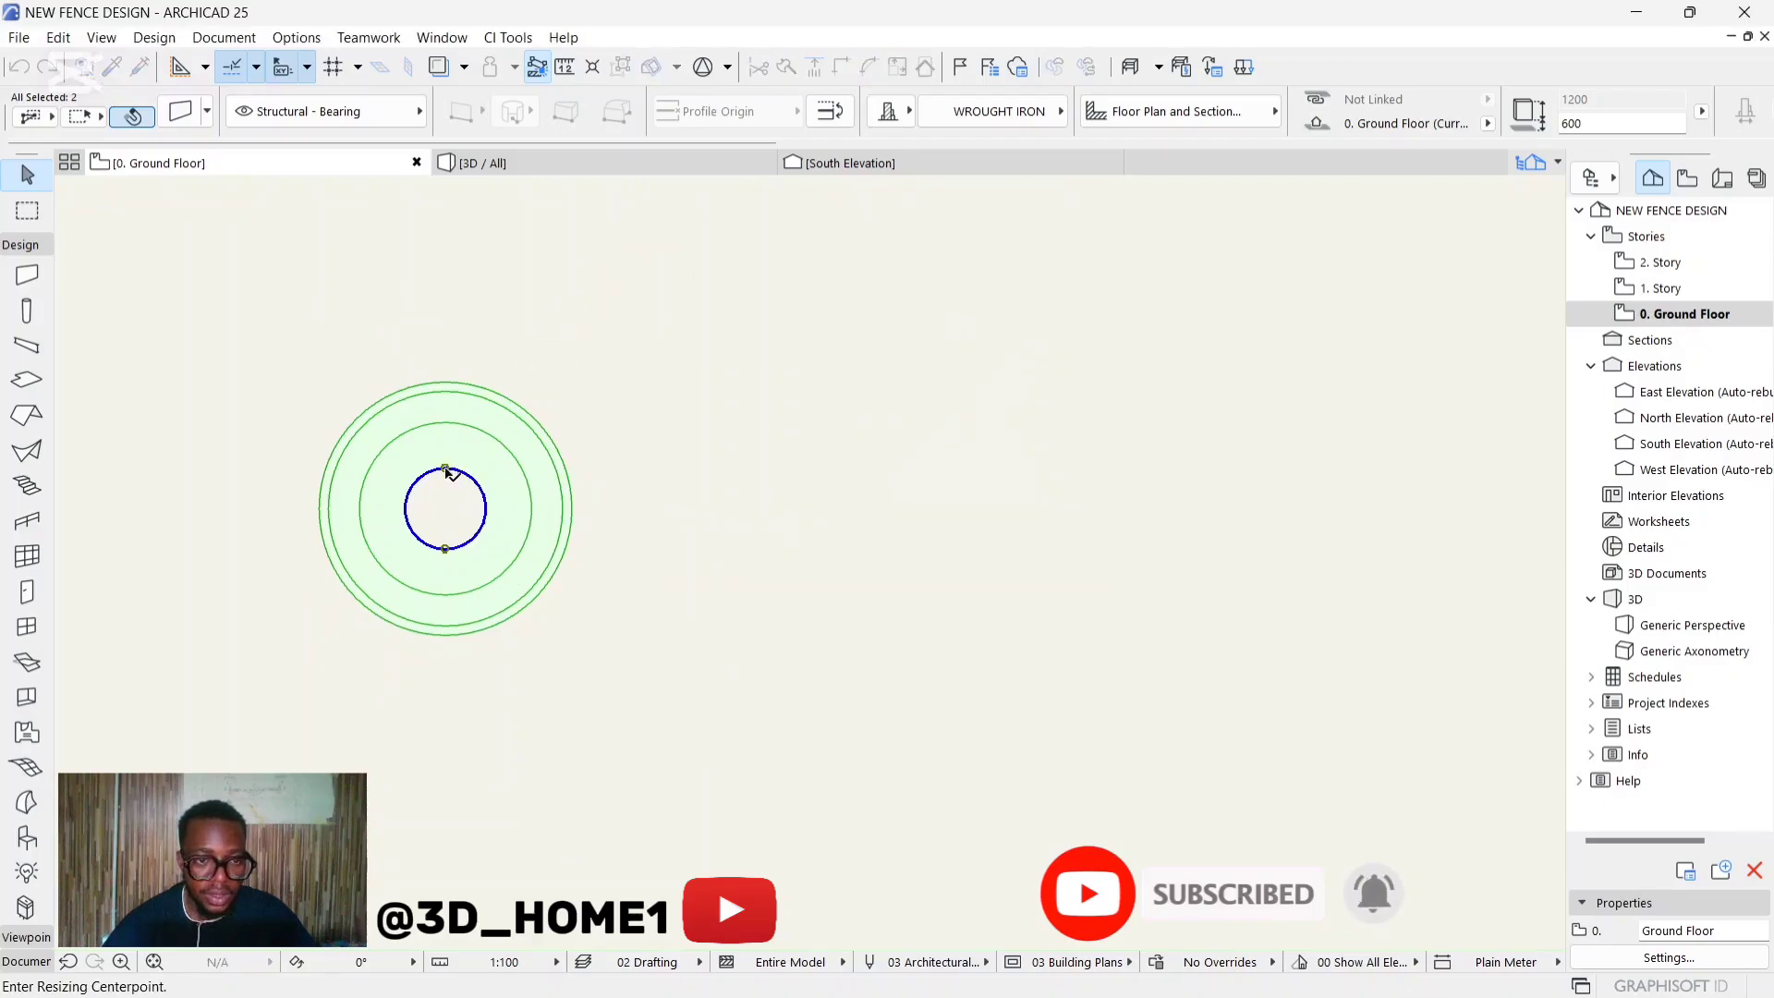
{"action": "left_click", "coordinate": [445, 468]}
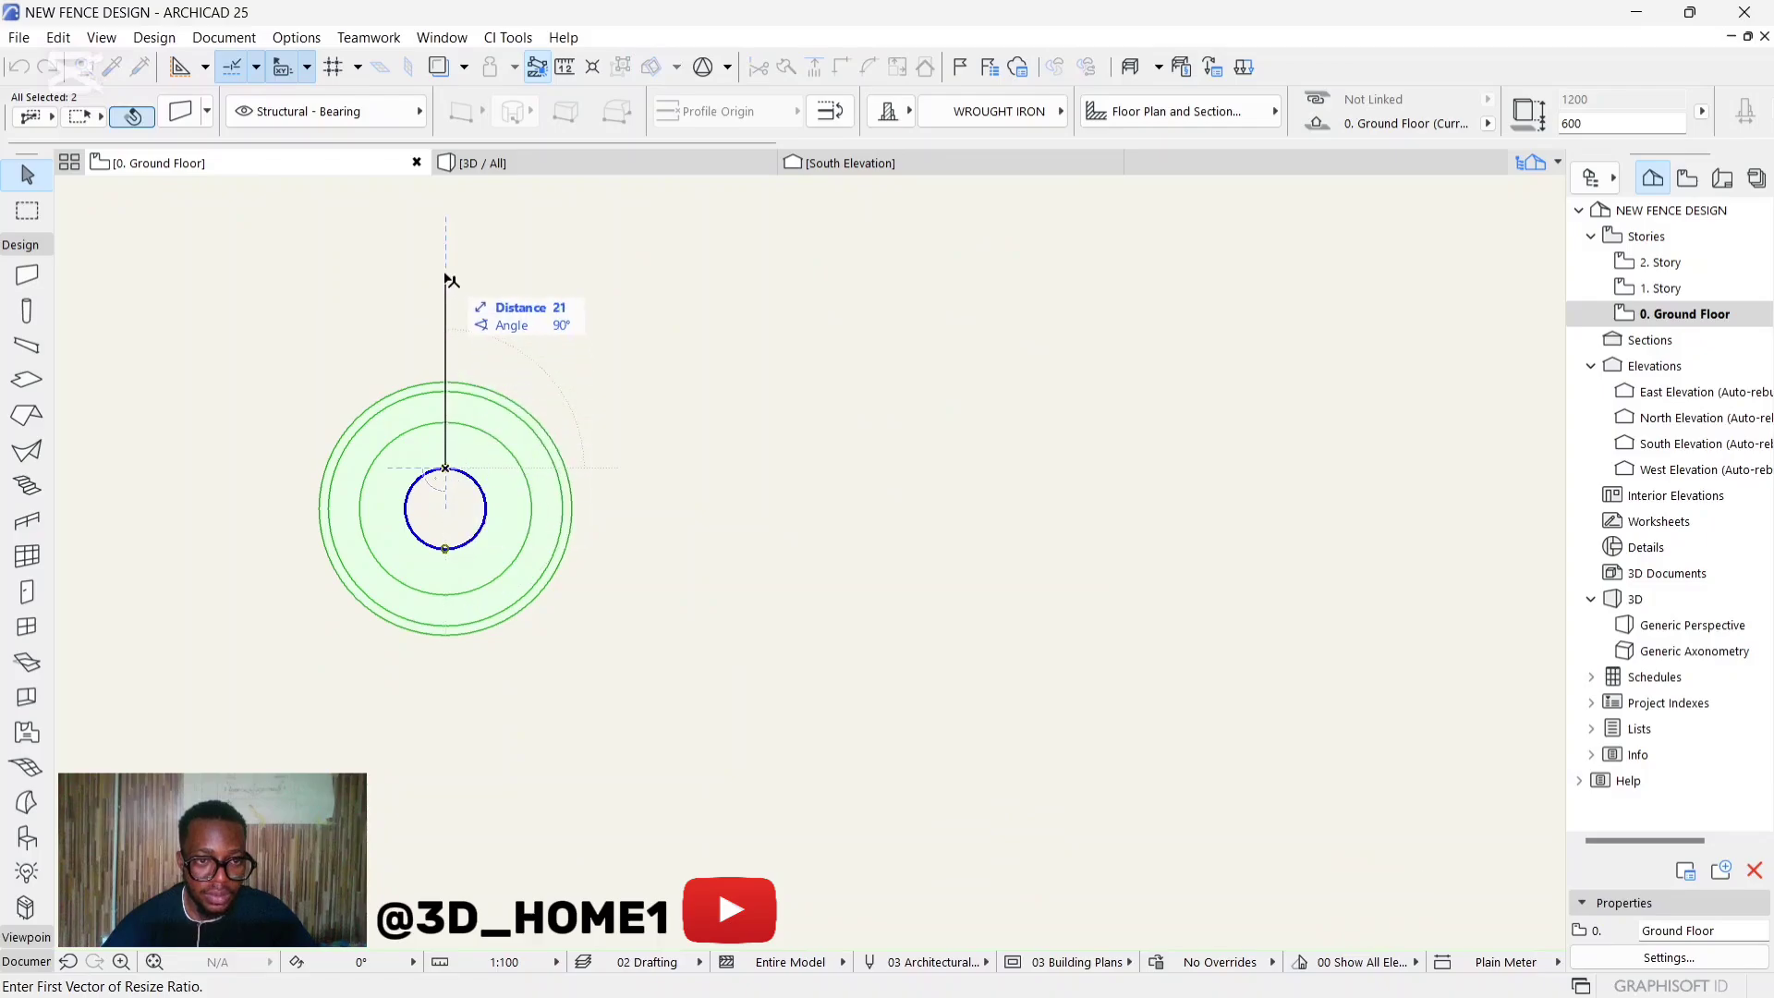
{"action": "left_click", "coordinate": [445, 312]}
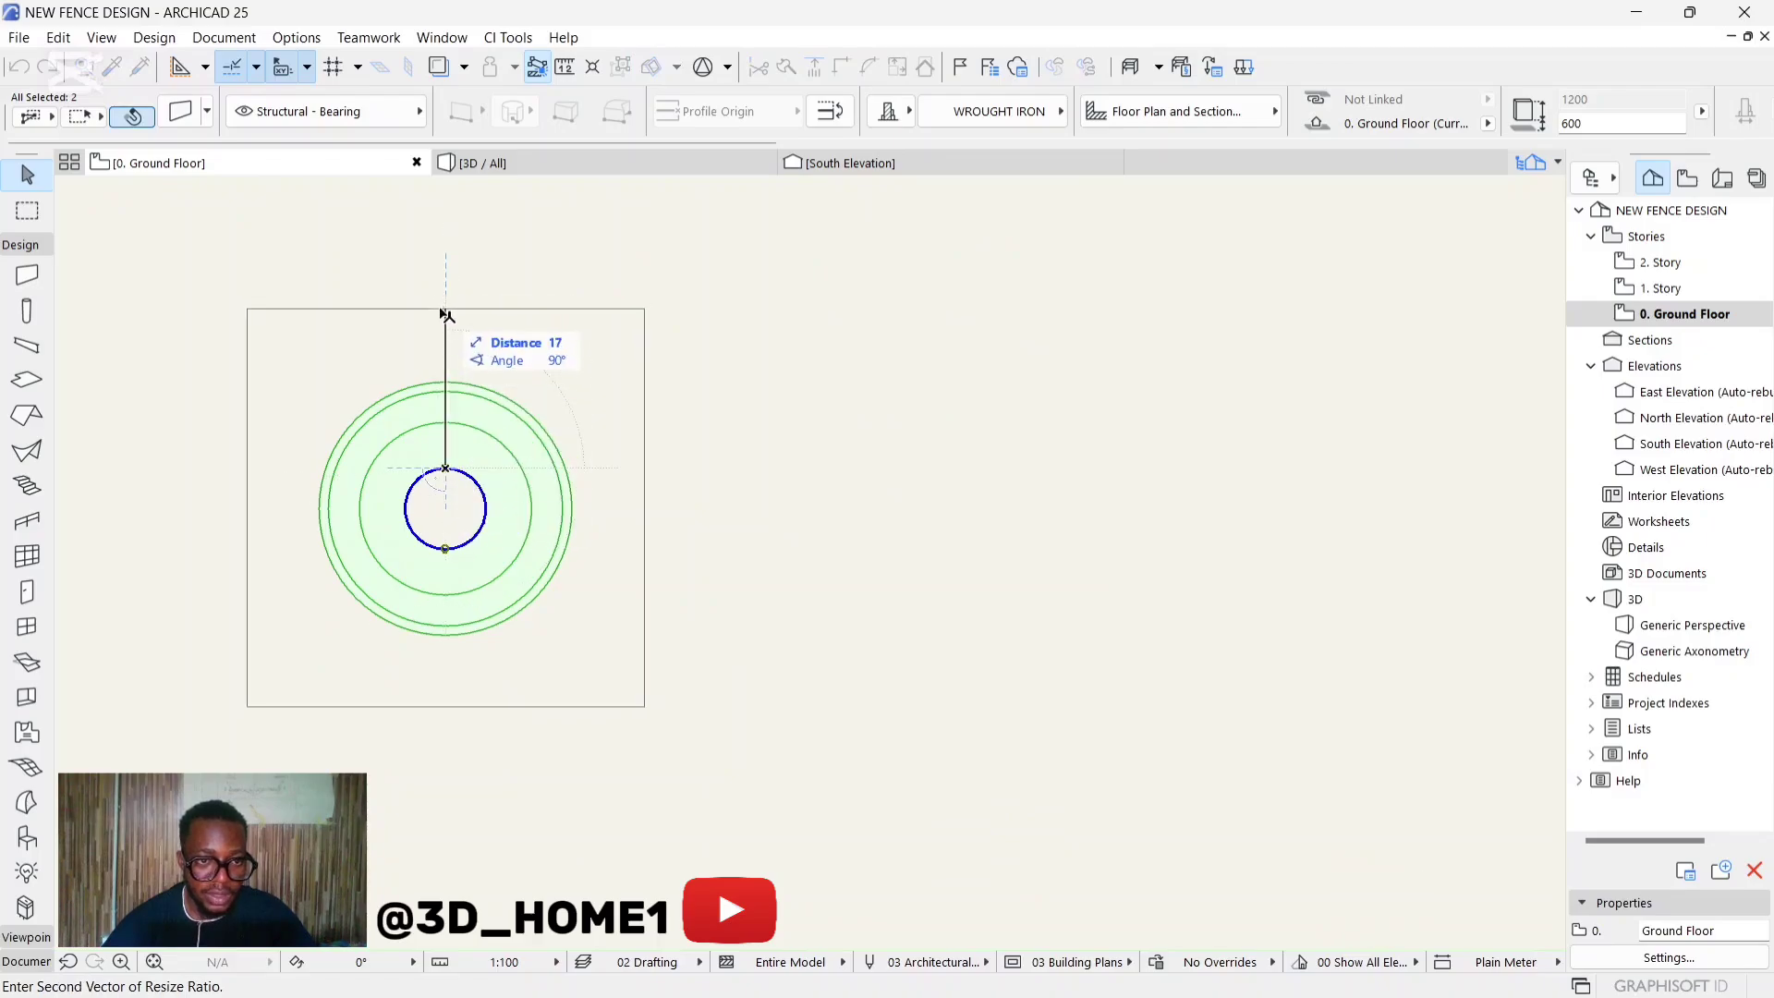
{"action": "left_click", "coordinate": [448, 361]}
{"action": "scroll", "coordinate": [502, 499], "scroll_direction": "down", "scroll_amount": 5}
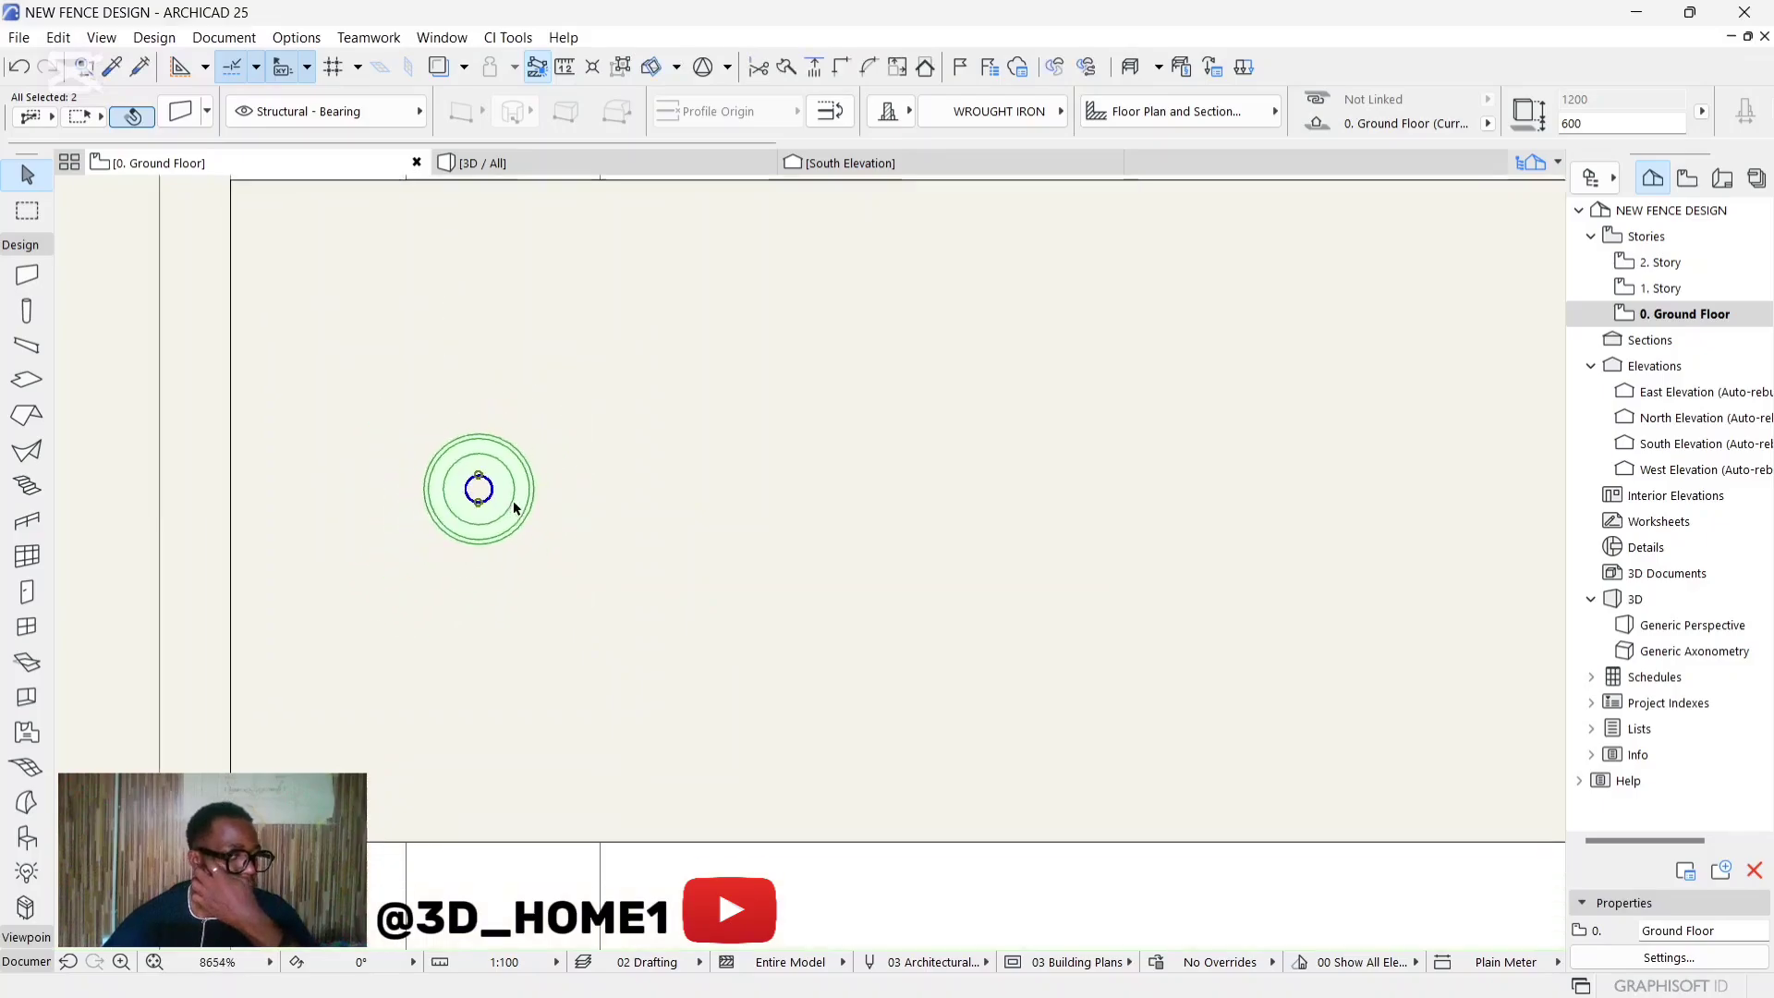
{"action": "scroll", "coordinate": [500, 499], "scroll_direction": "up", "scroll_amount": 5}
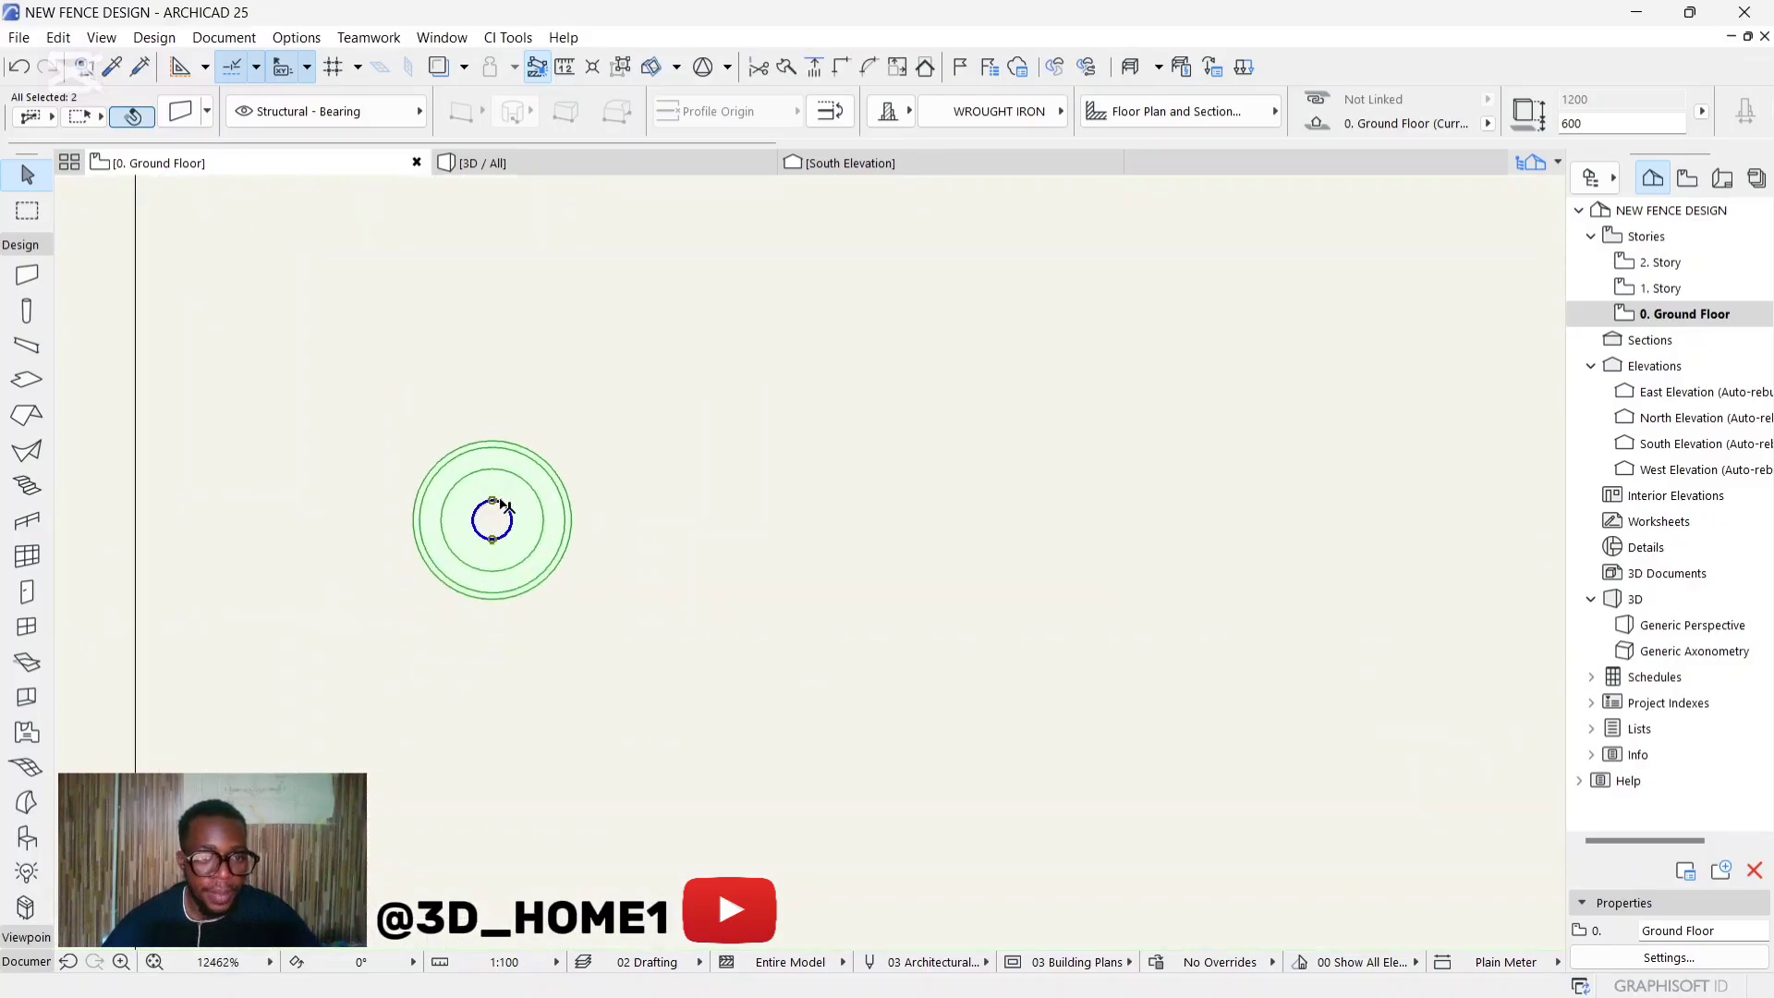
Graphically resize the wrought iron bar a third time about the upper node of its reference circle to make it slimmer.
{"action": "left_click", "coordinate": [493, 501]}
{"action": "key", "text": "Escape"}
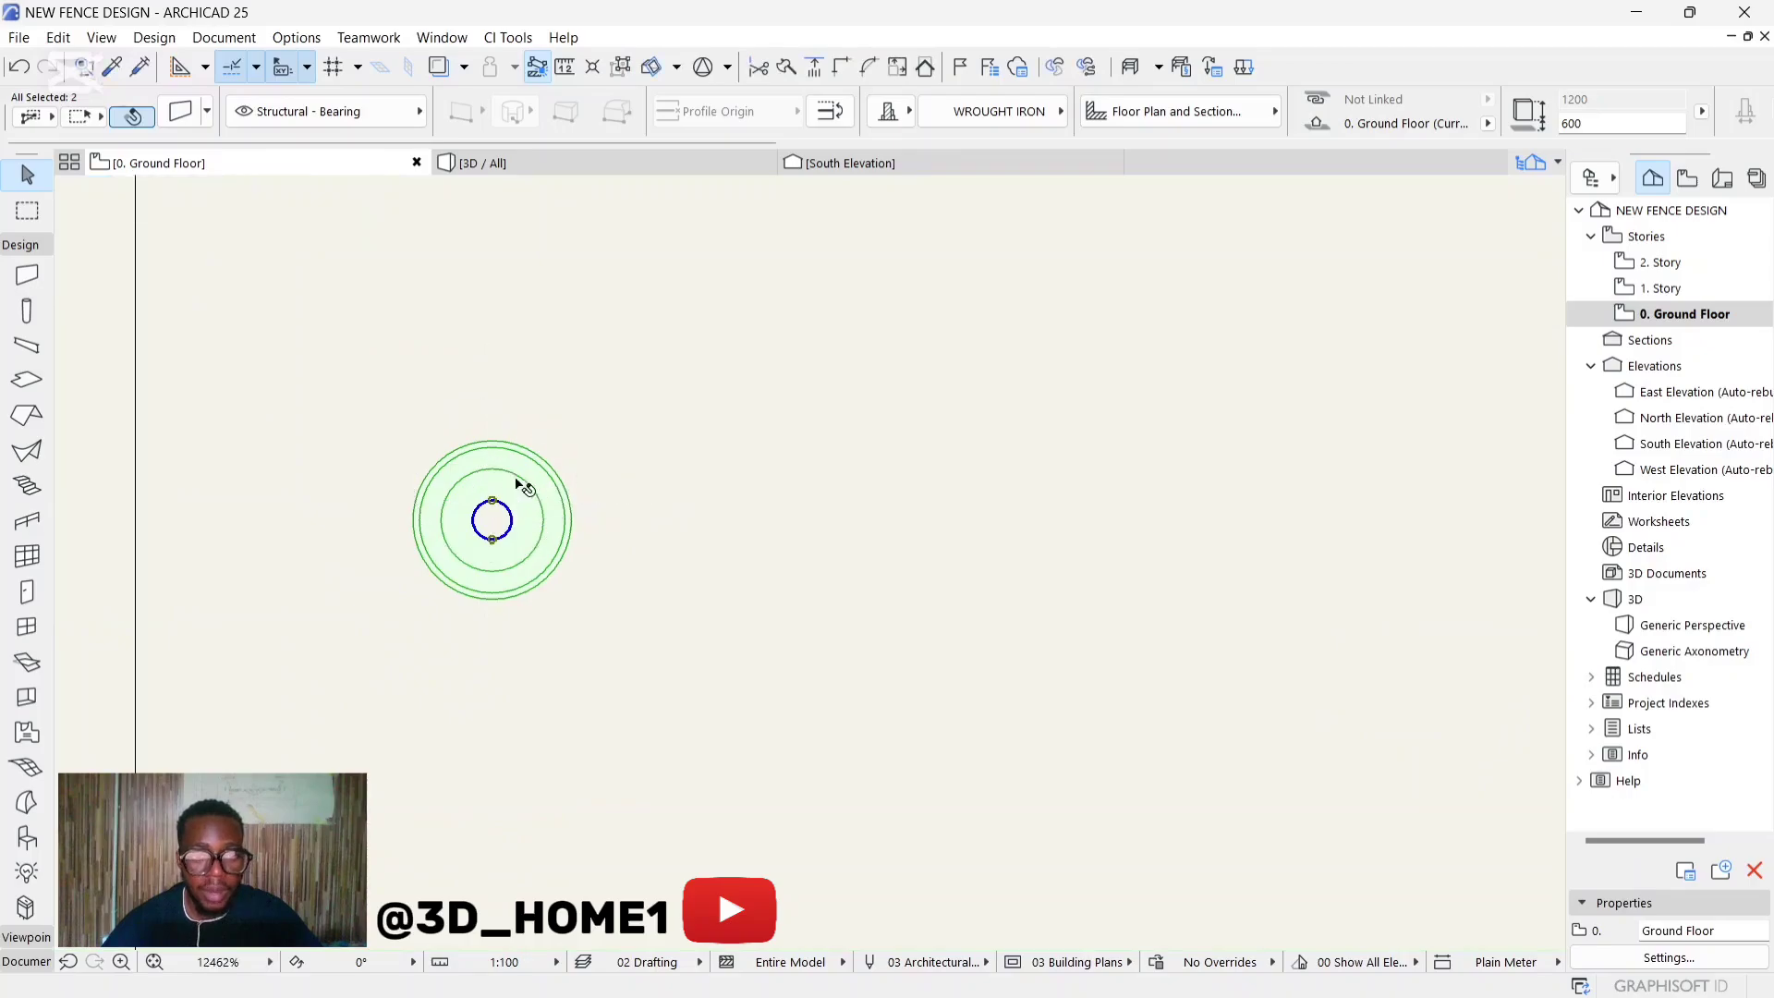
{"action": "left_click", "coordinate": [898, 66]}
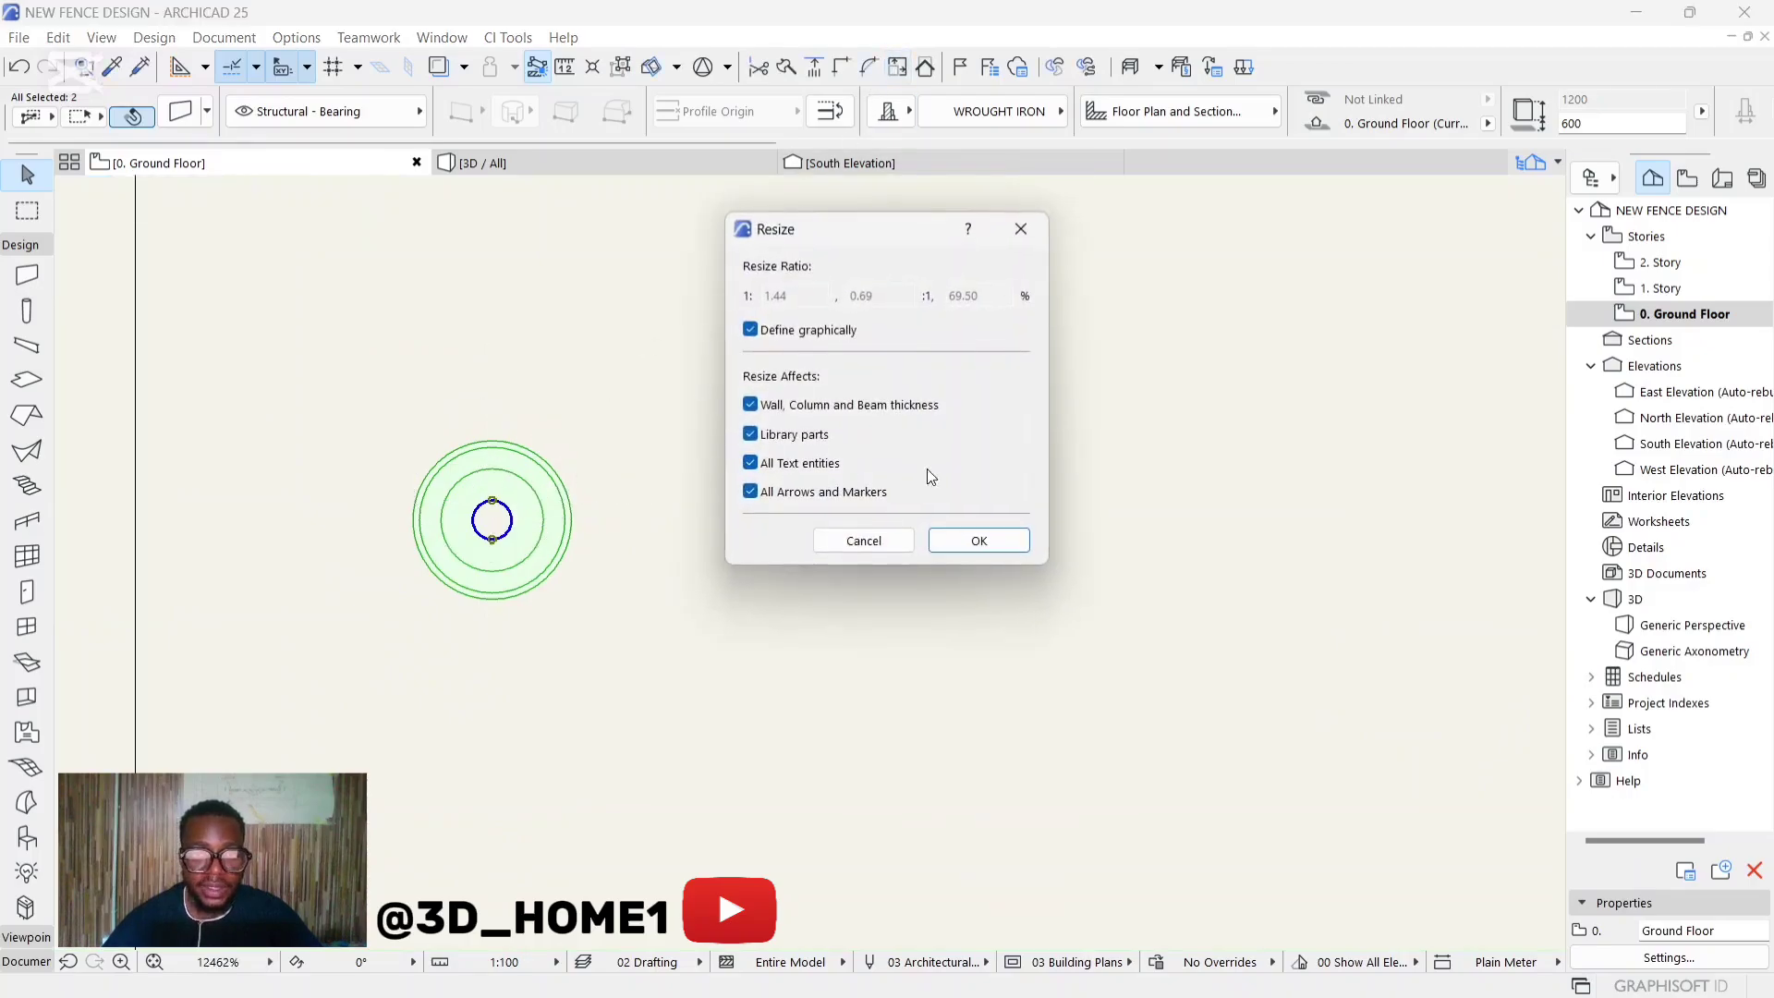
{"action": "left_click", "coordinate": [961, 550]}
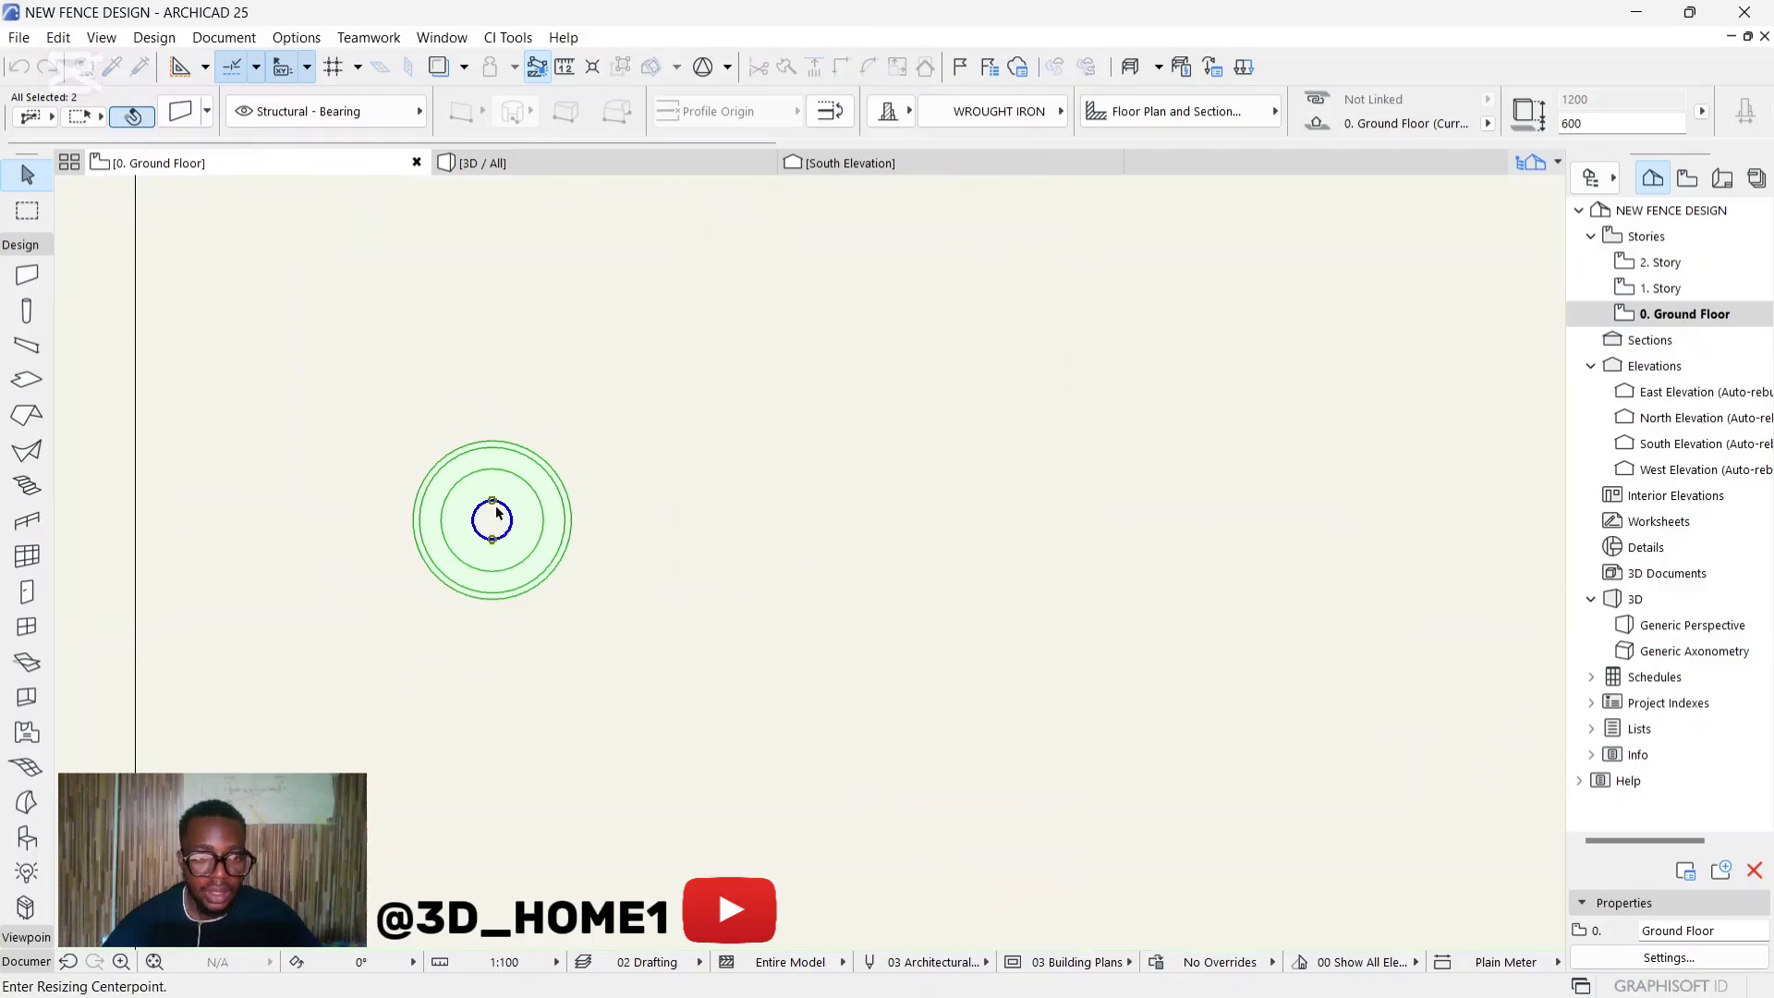
{"action": "left_click", "coordinate": [493, 502]}
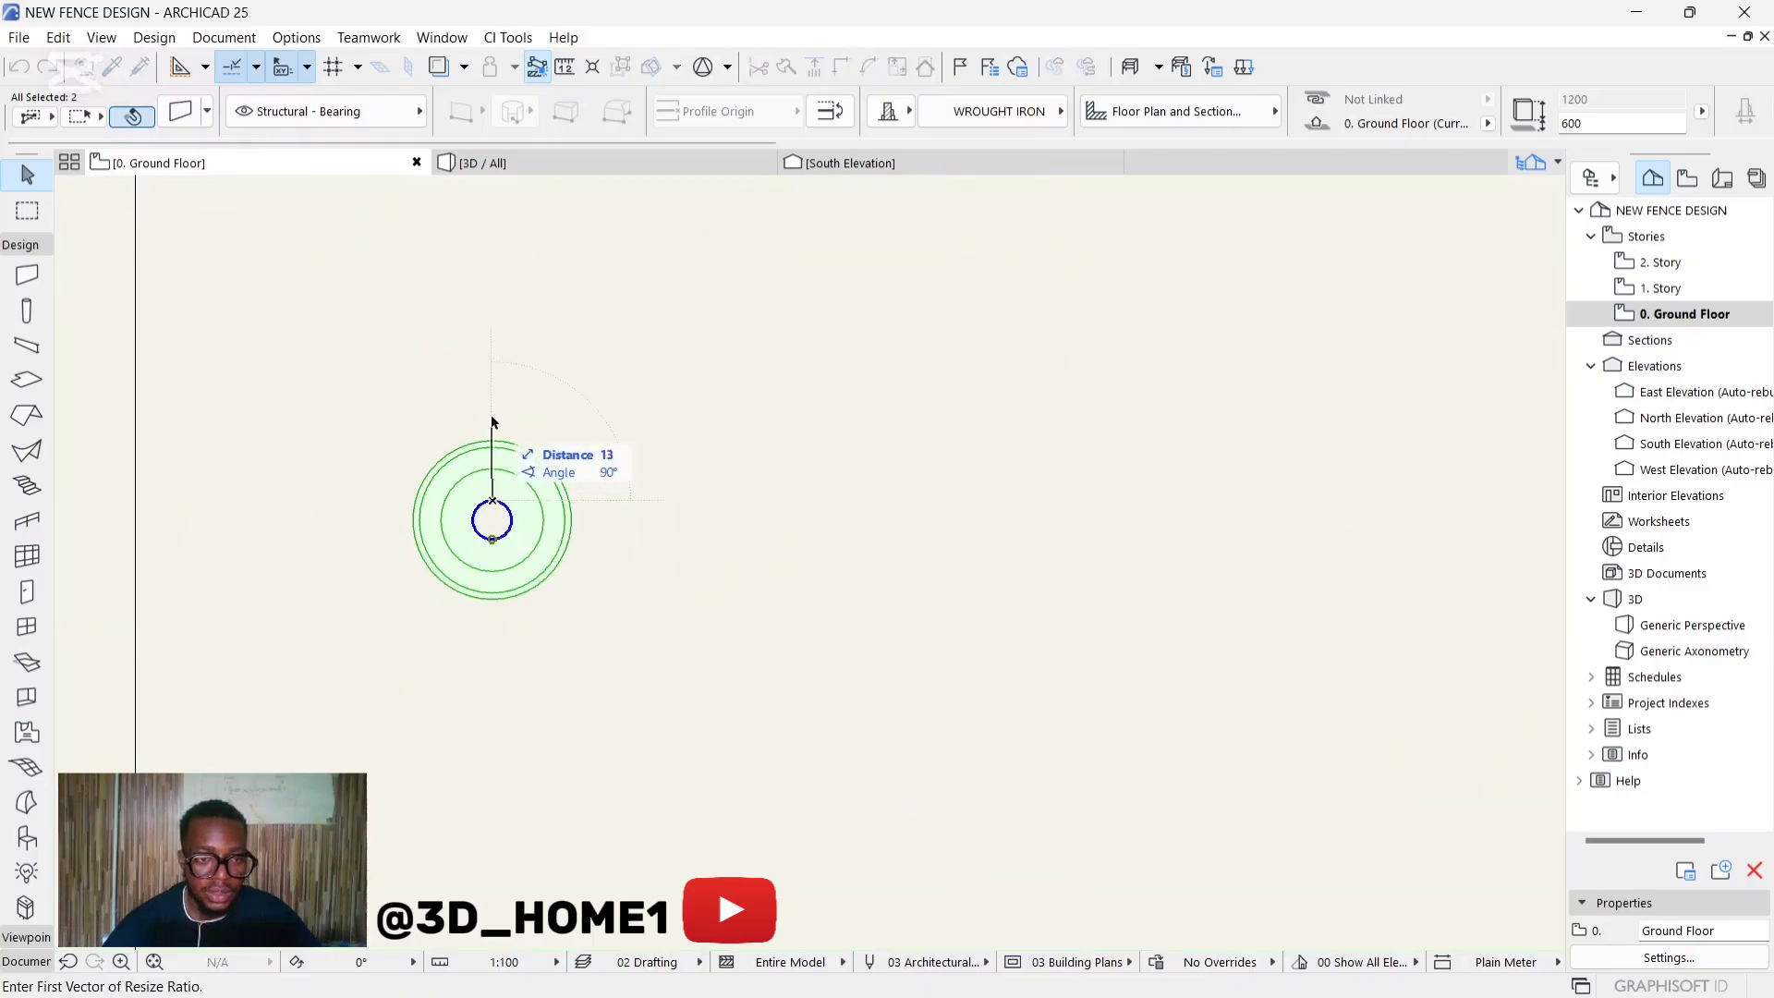
{"action": "left_click", "coordinate": [493, 293]}
{"action": "left_click", "coordinate": [490, 380]}
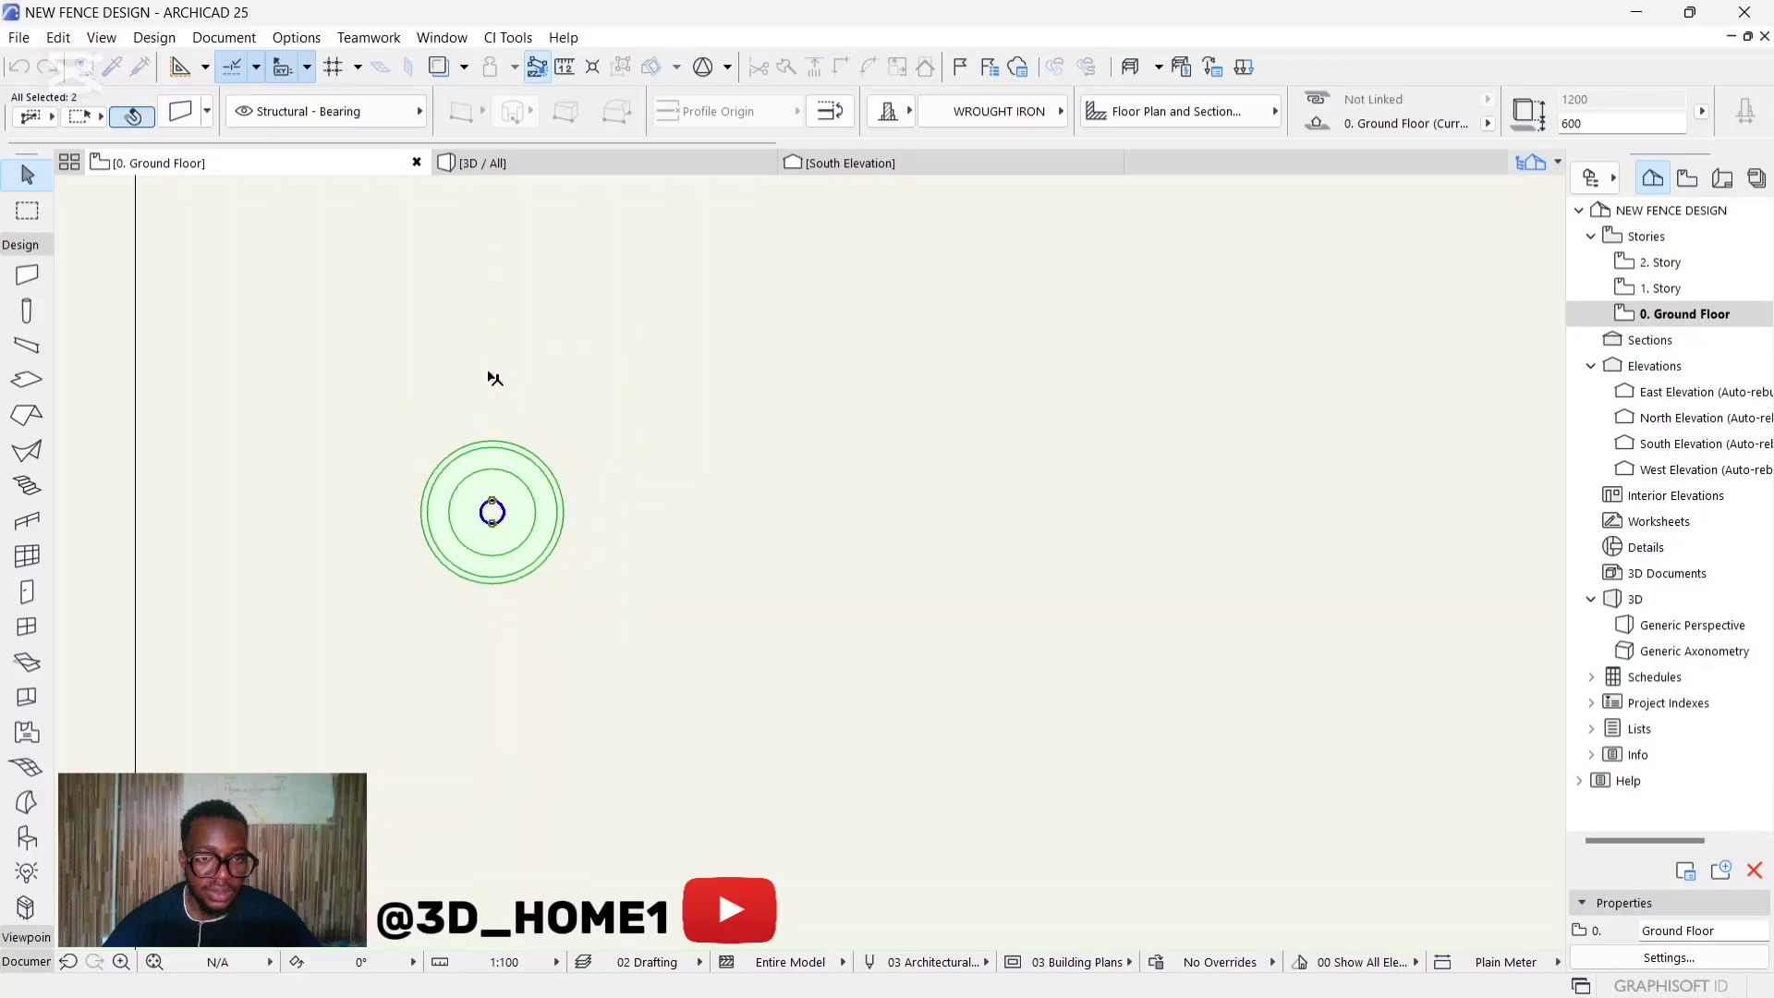
Inspect the slimmer bar in 3D against the end pillar and the fence wall.
{"action": "scroll", "coordinate": [581, 531], "scroll_direction": "down", "scroll_amount": 5}
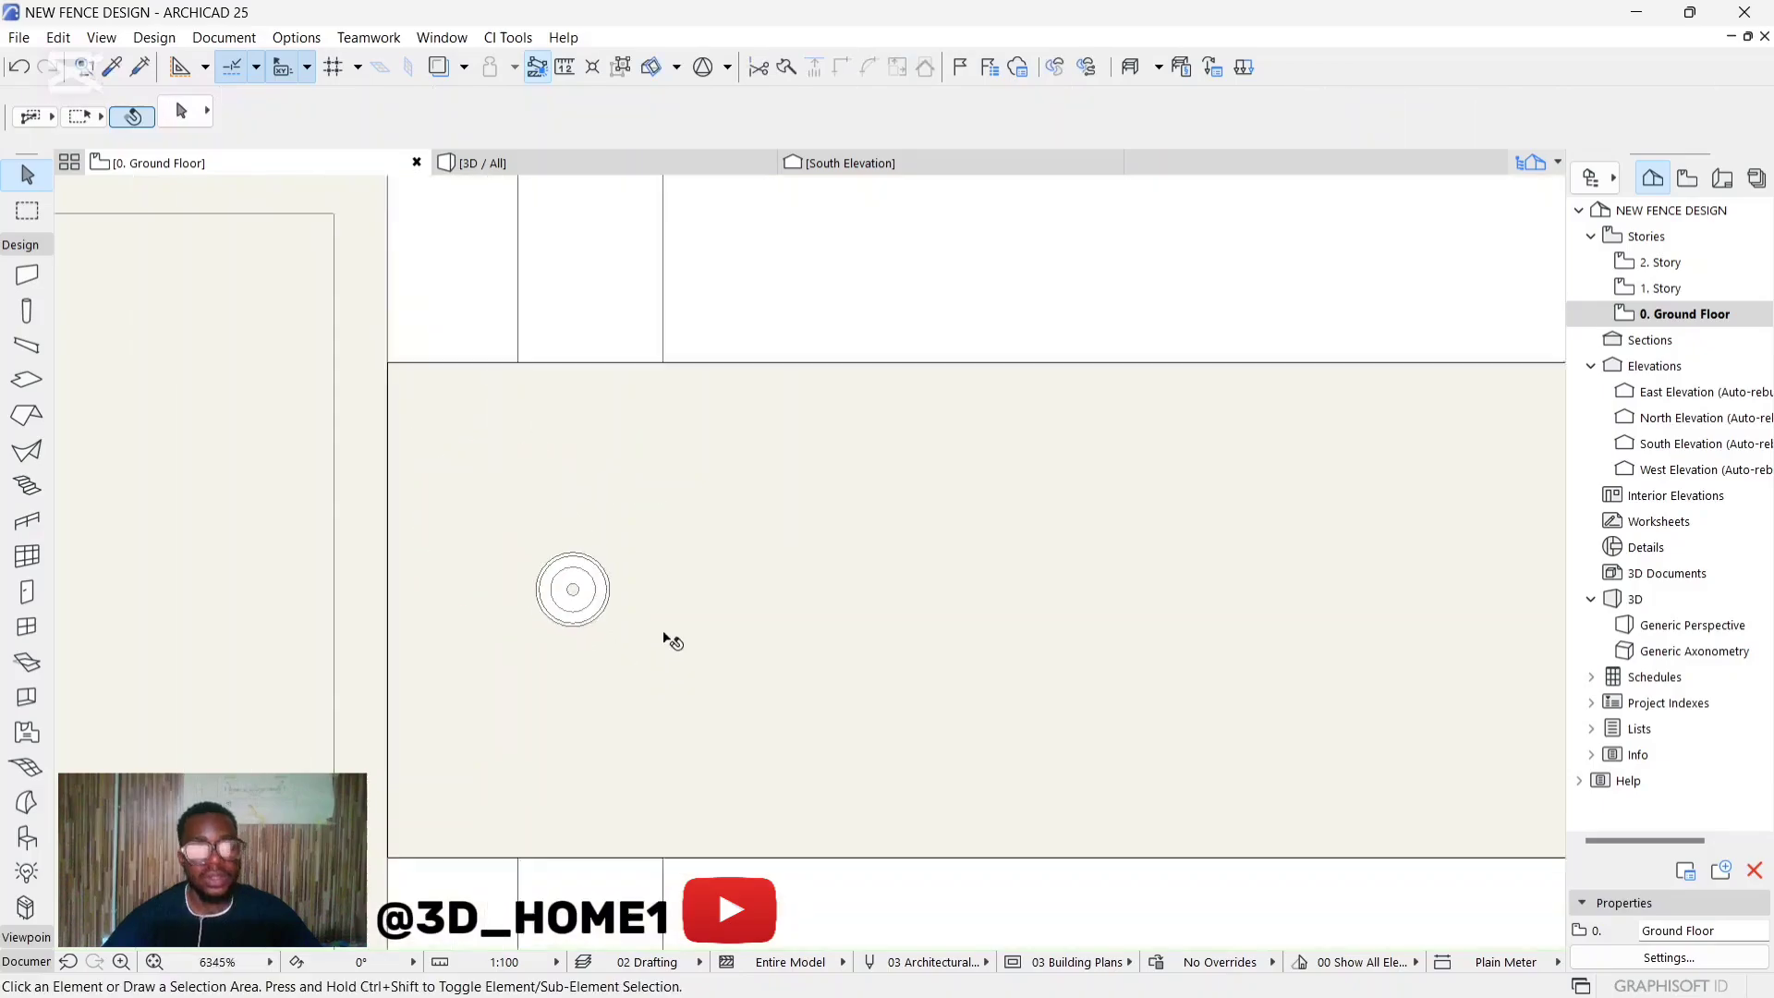
{"action": "left_click", "coordinate": [535, 155]}
{"action": "left_click", "coordinate": [800, 542]}
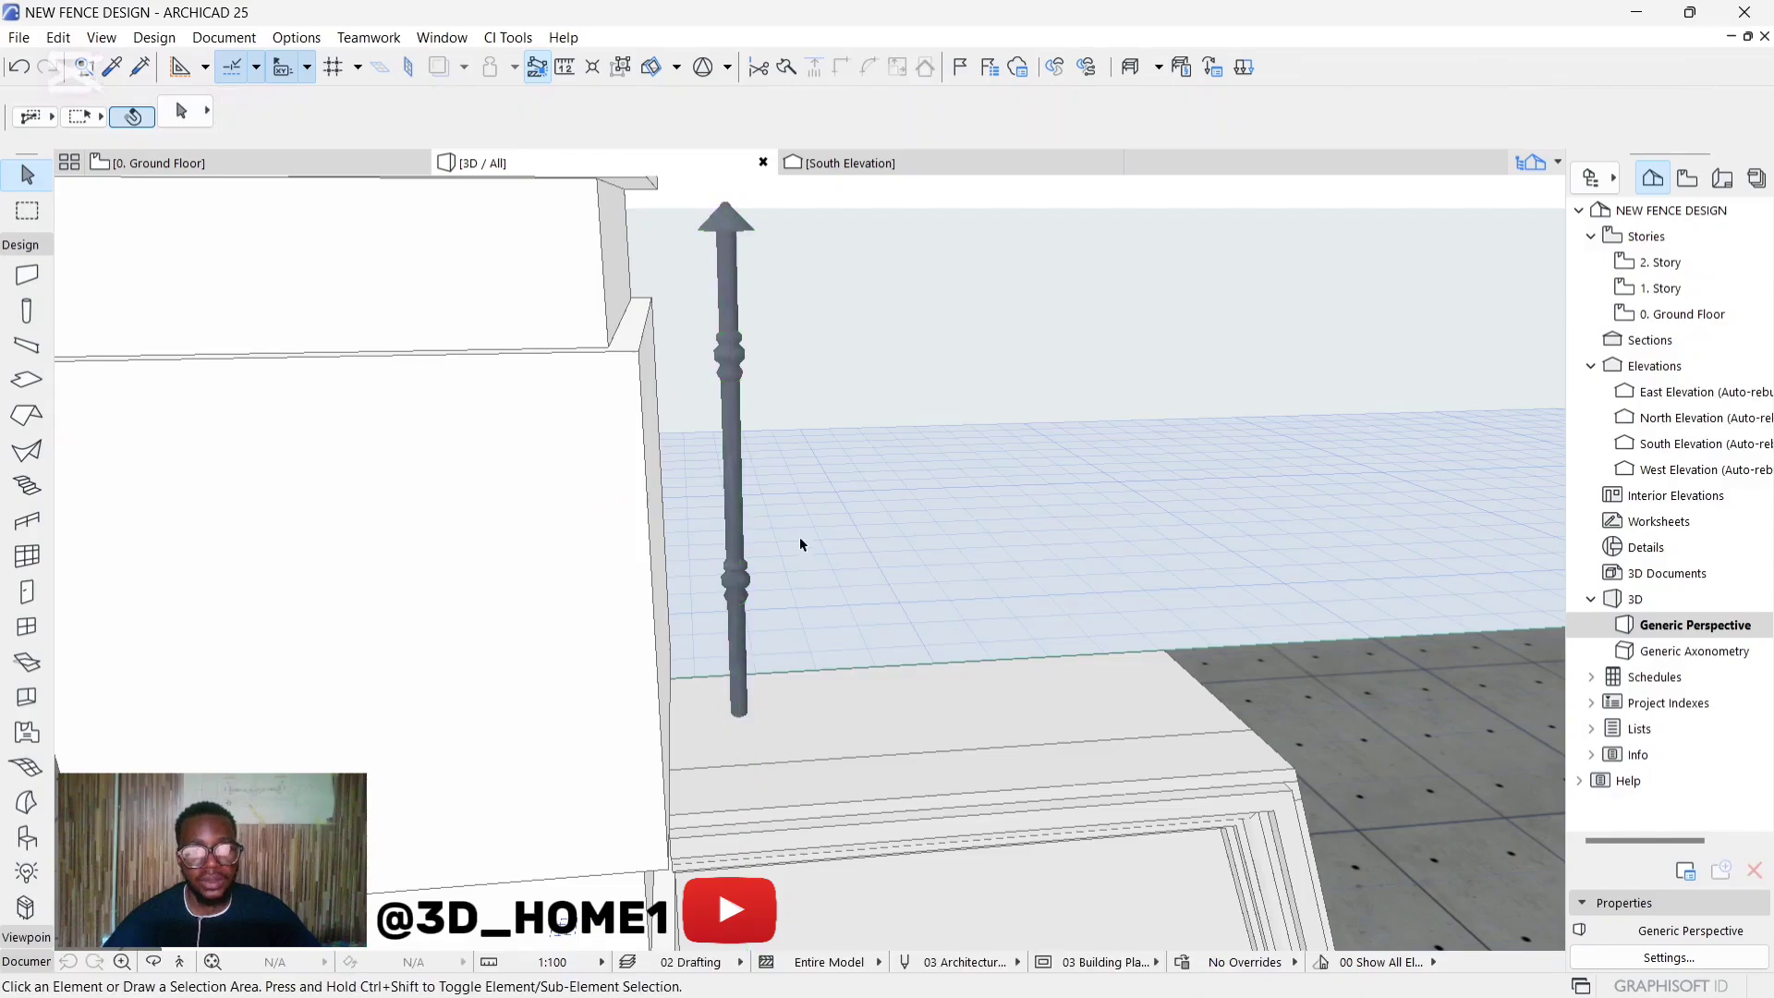
{"action": "middle_click_drag", "start_coordinate": [807, 562], "coordinate": [735, 544], "text": "shift"}
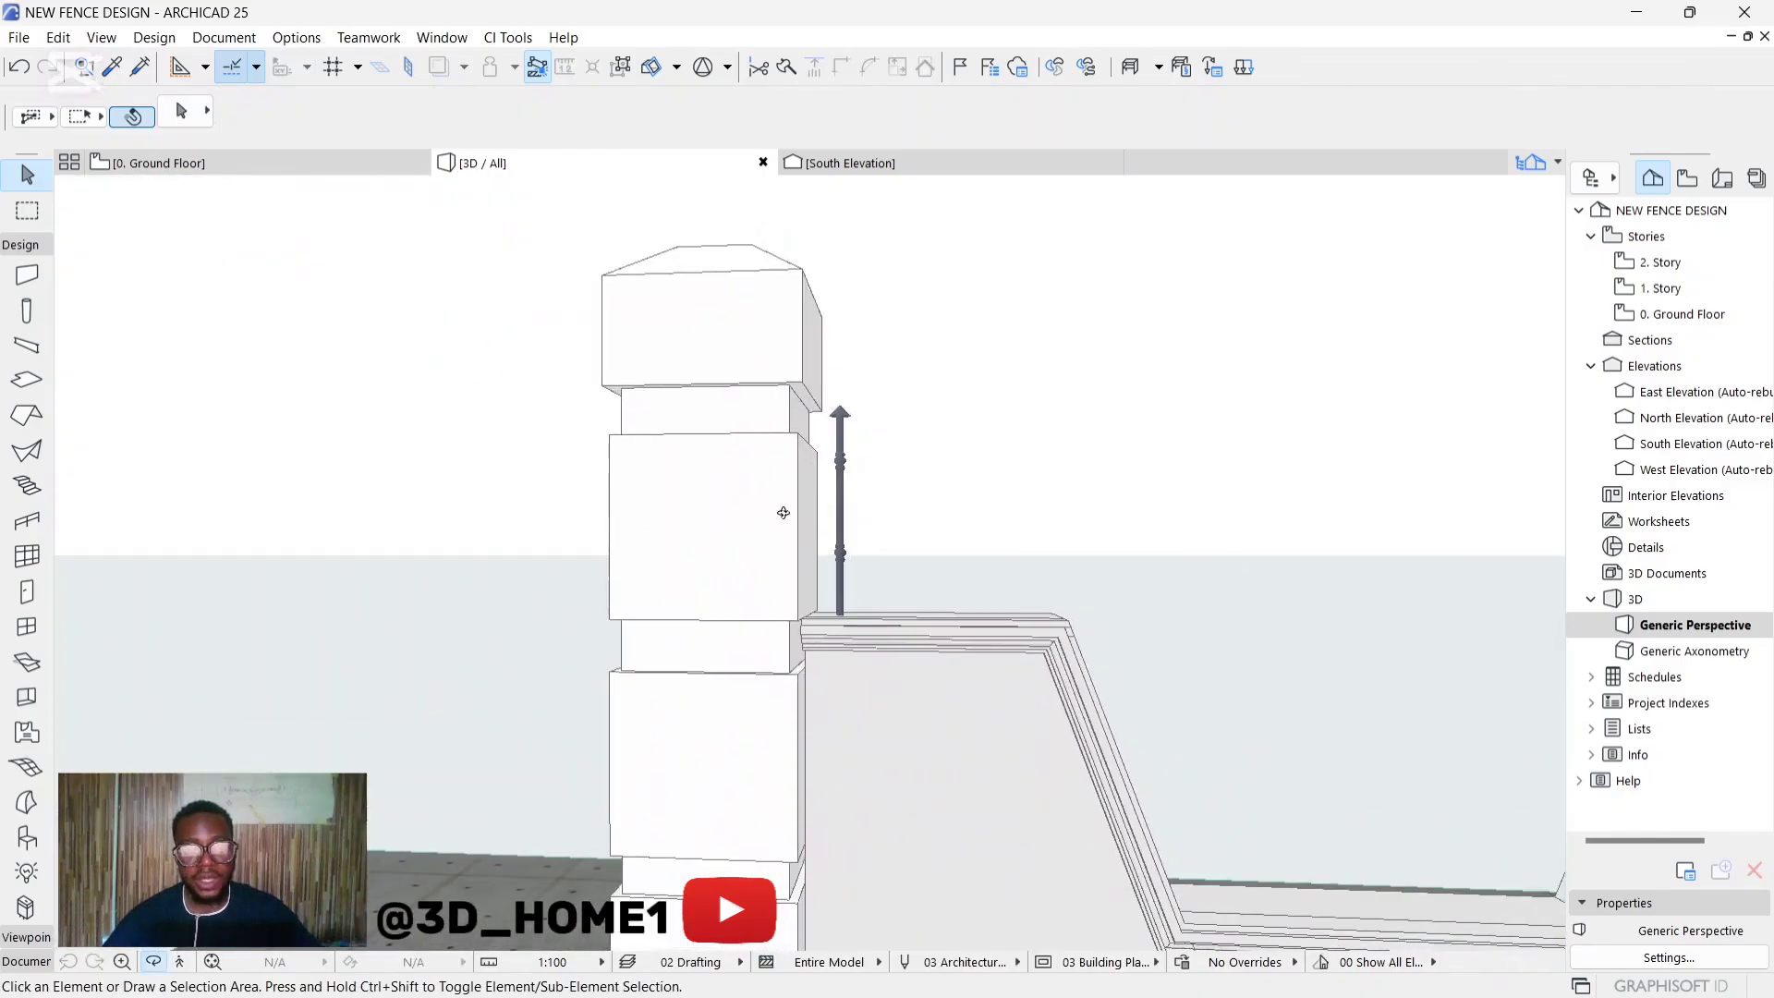
{"action": "scroll", "coordinate": [783, 513], "scroll_direction": "down", "scroll_amount": 4}
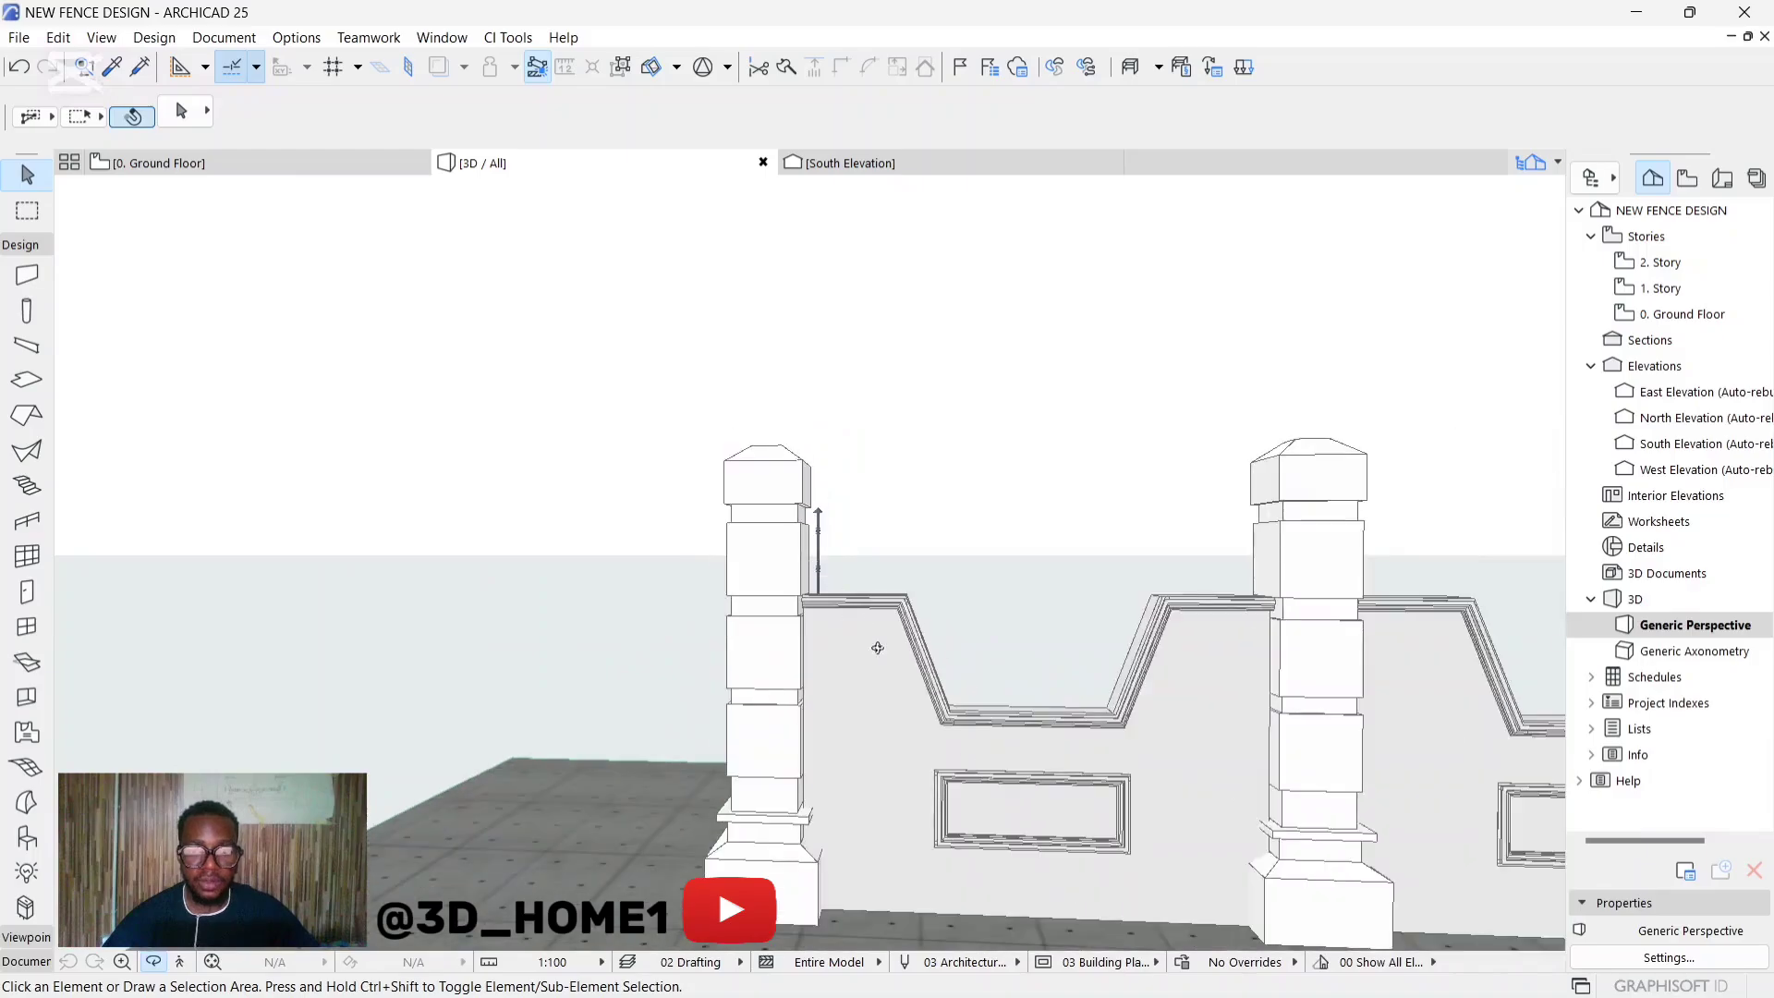
{"action": "scroll", "coordinate": [899, 688], "scroll_direction": "up", "scroll_amount": 5}
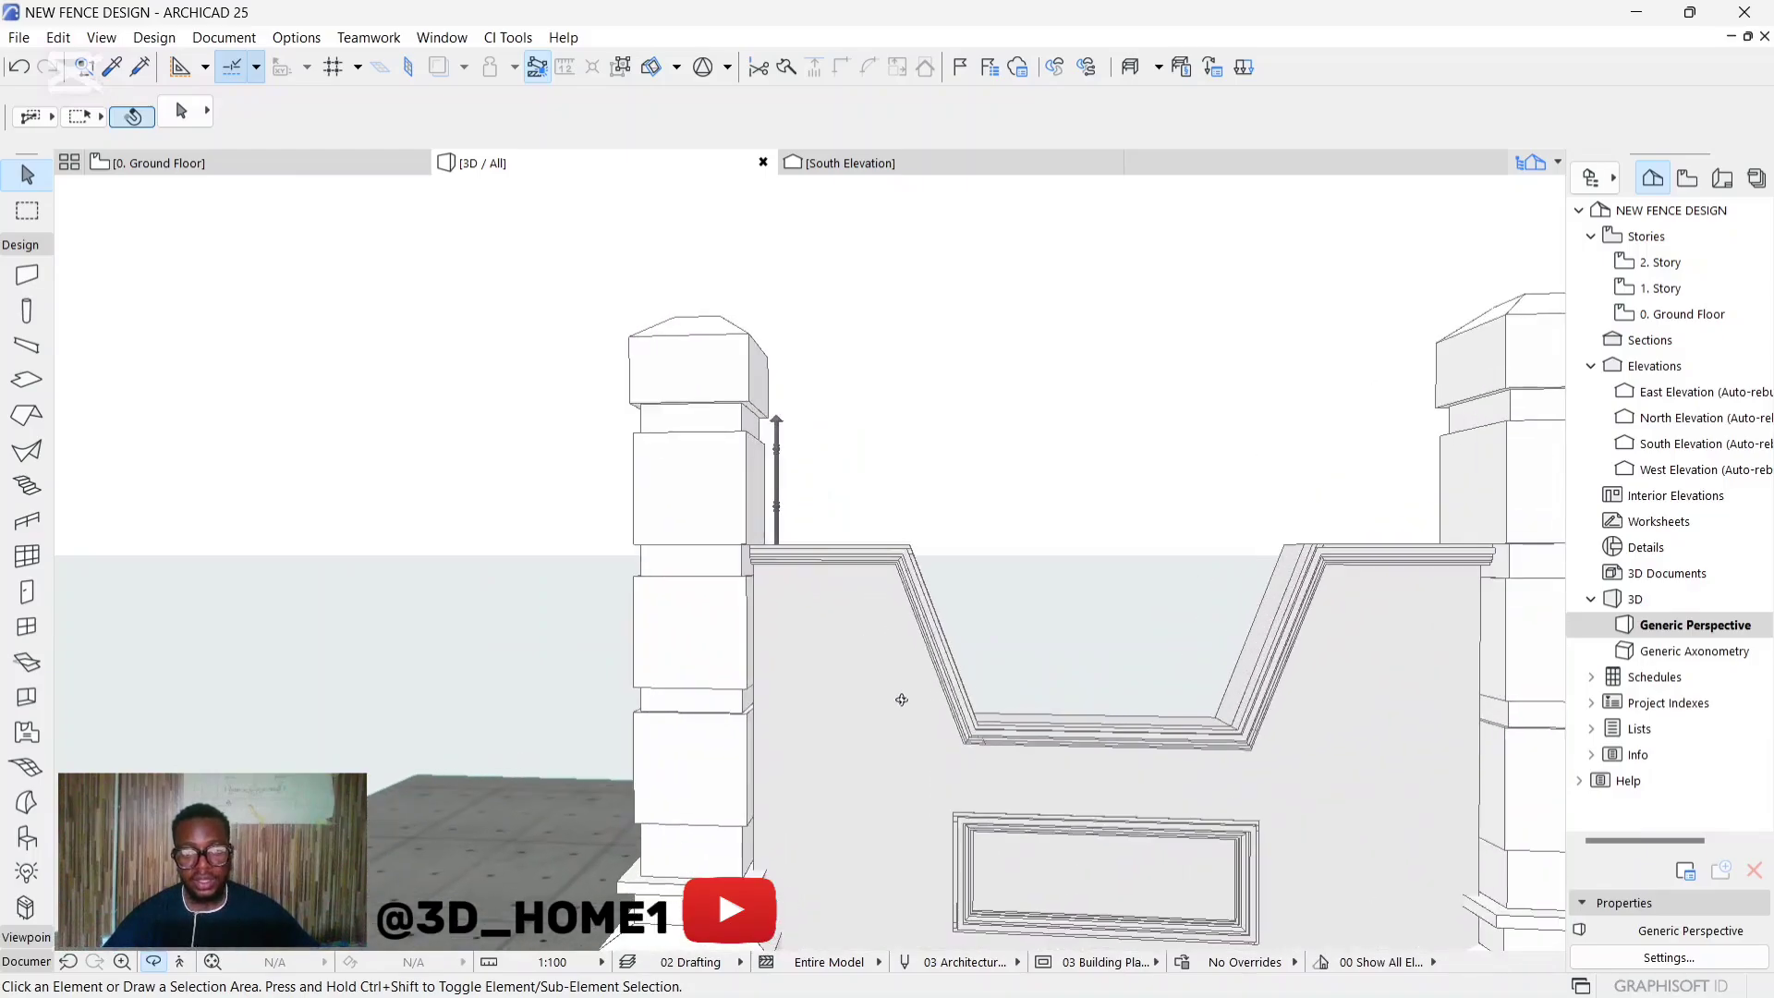
Return to the ground floor plan and move the bar a short distance along the wall towards the end pillar.
{"action": "left_click", "coordinate": [157, 162]}
{"action": "scroll", "coordinate": [490, 514], "scroll_direction": "up", "scroll_amount": 5}
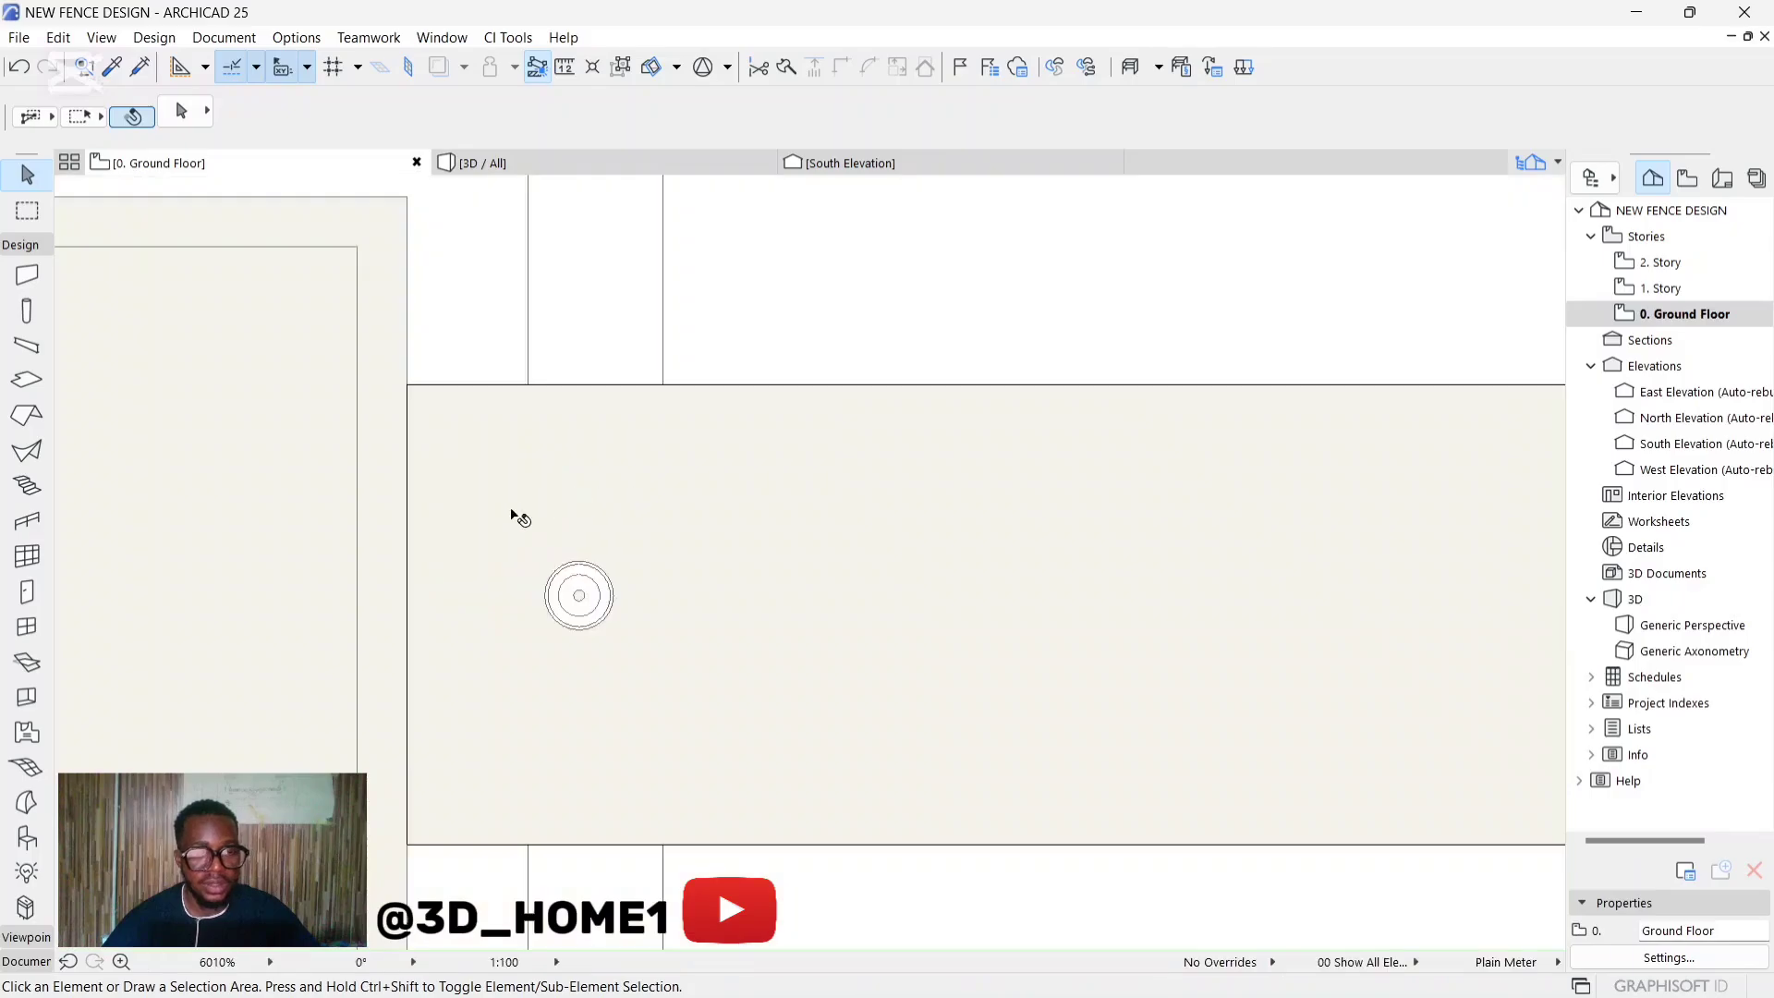
{"action": "left_click", "coordinate": [579, 599]}
{"action": "left_click", "coordinate": [579, 597]}
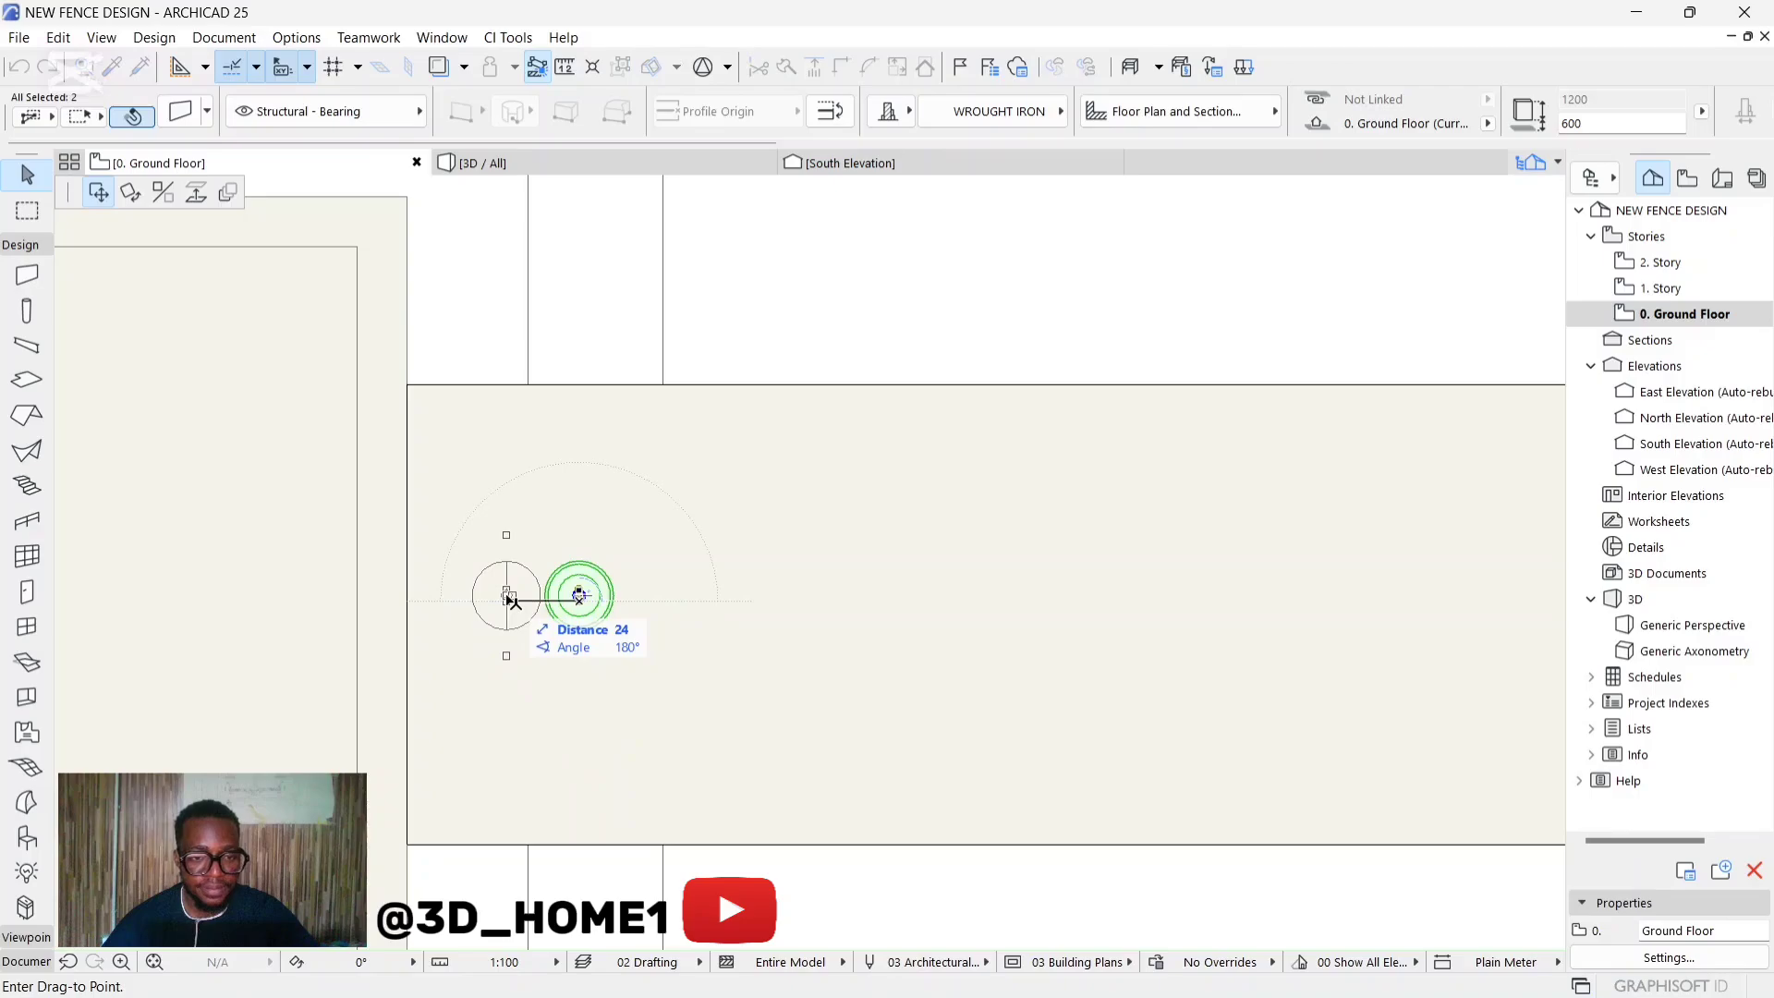
{"action": "left_click", "coordinate": [518, 601]}
{"action": "scroll", "coordinate": [516, 602], "scroll_direction": "down", "scroll_amount": 3}
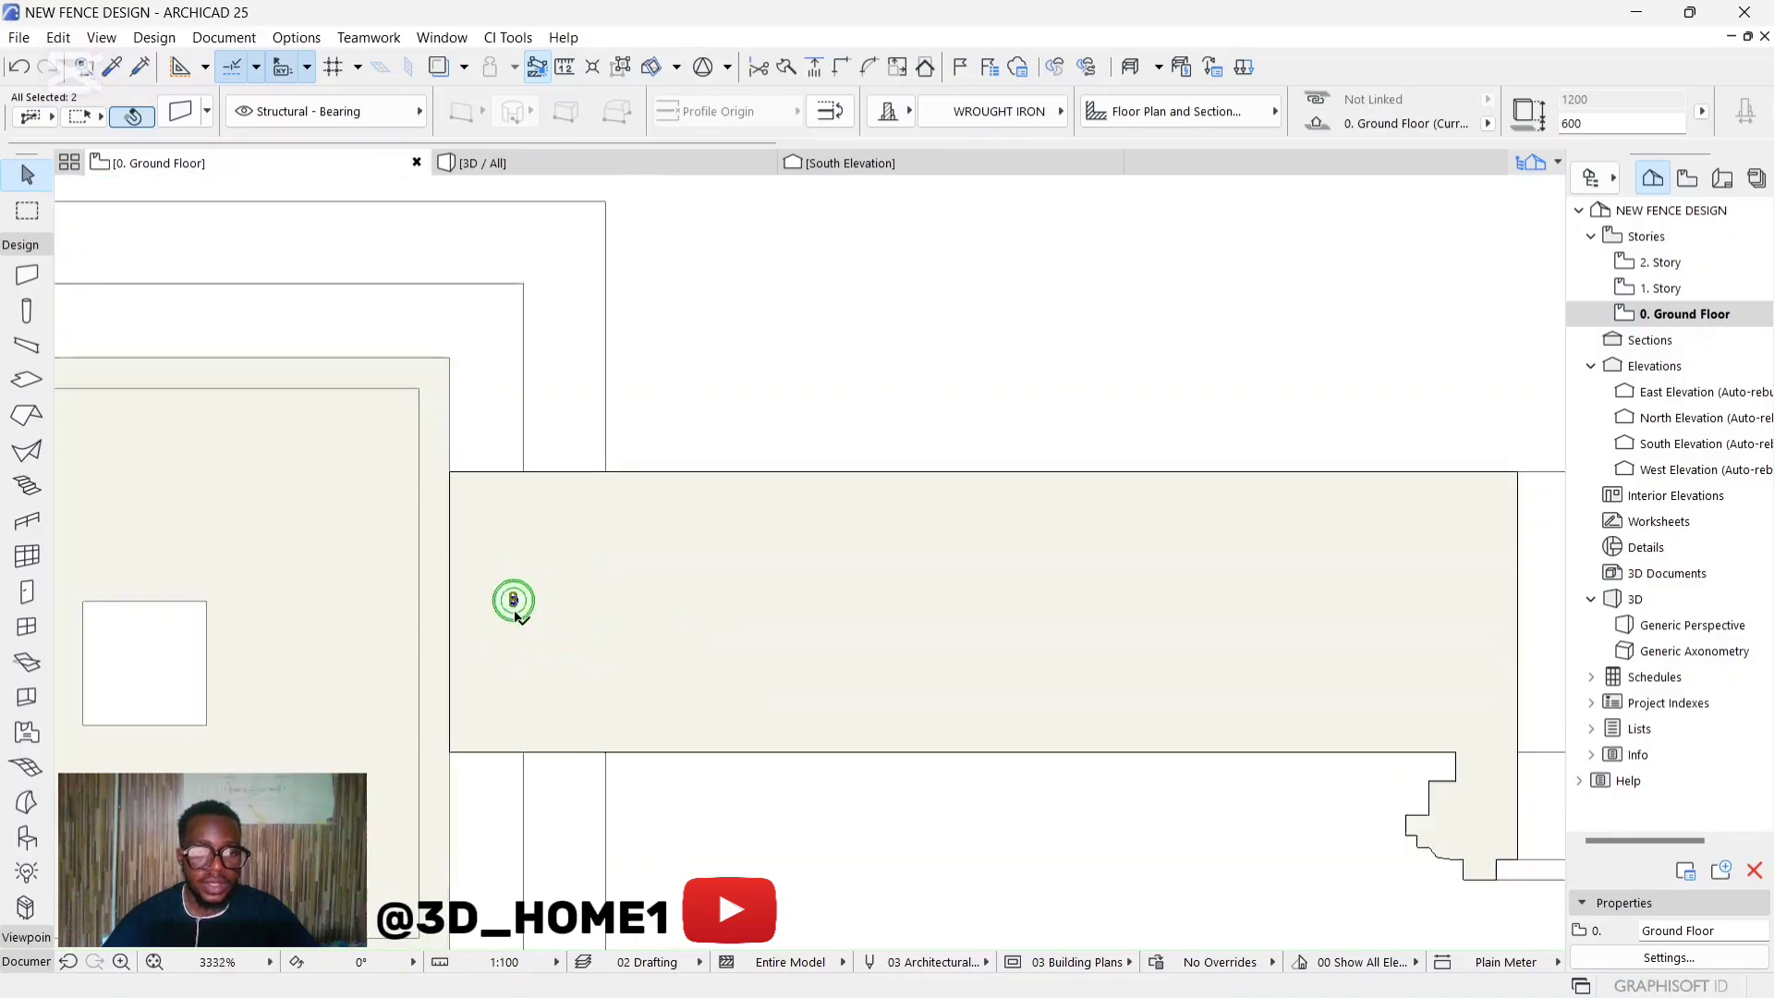
Multiply the bar with the Distribute method, making 10 copies along the wall over about 1850 mm, ending beside the second pillar.
{"action": "left_click", "coordinate": [515, 602]}
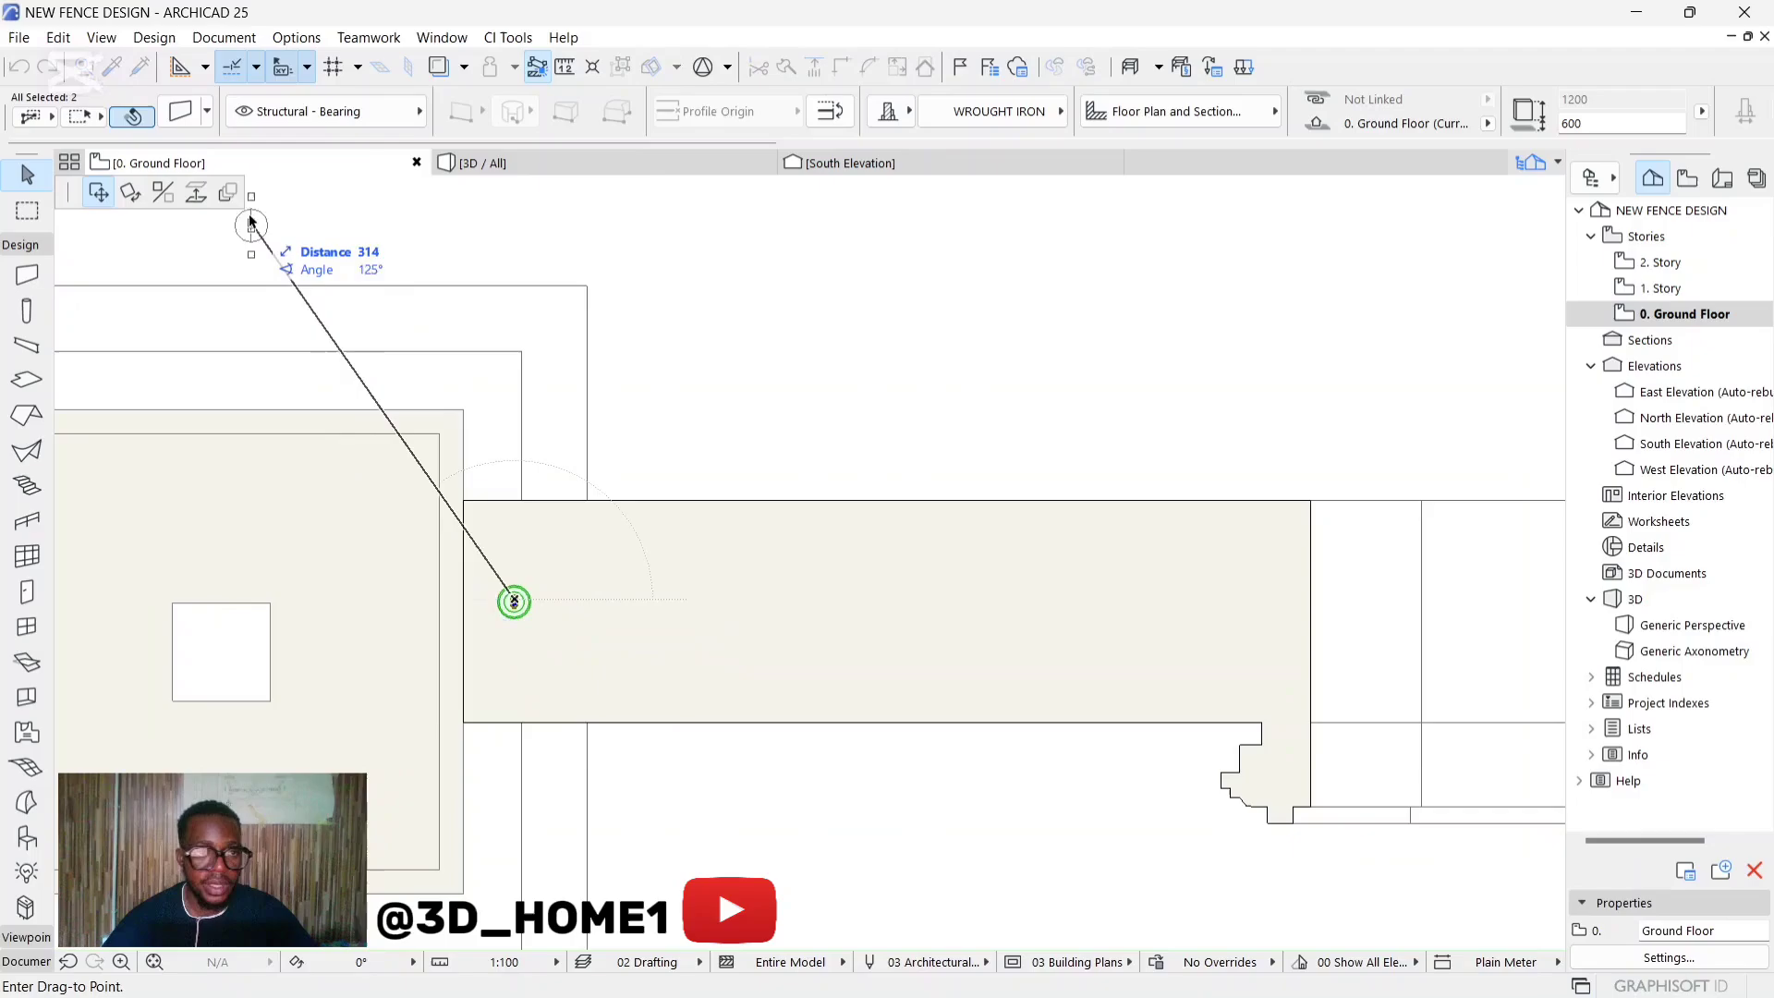
{"action": "left_click", "coordinate": [231, 196]}
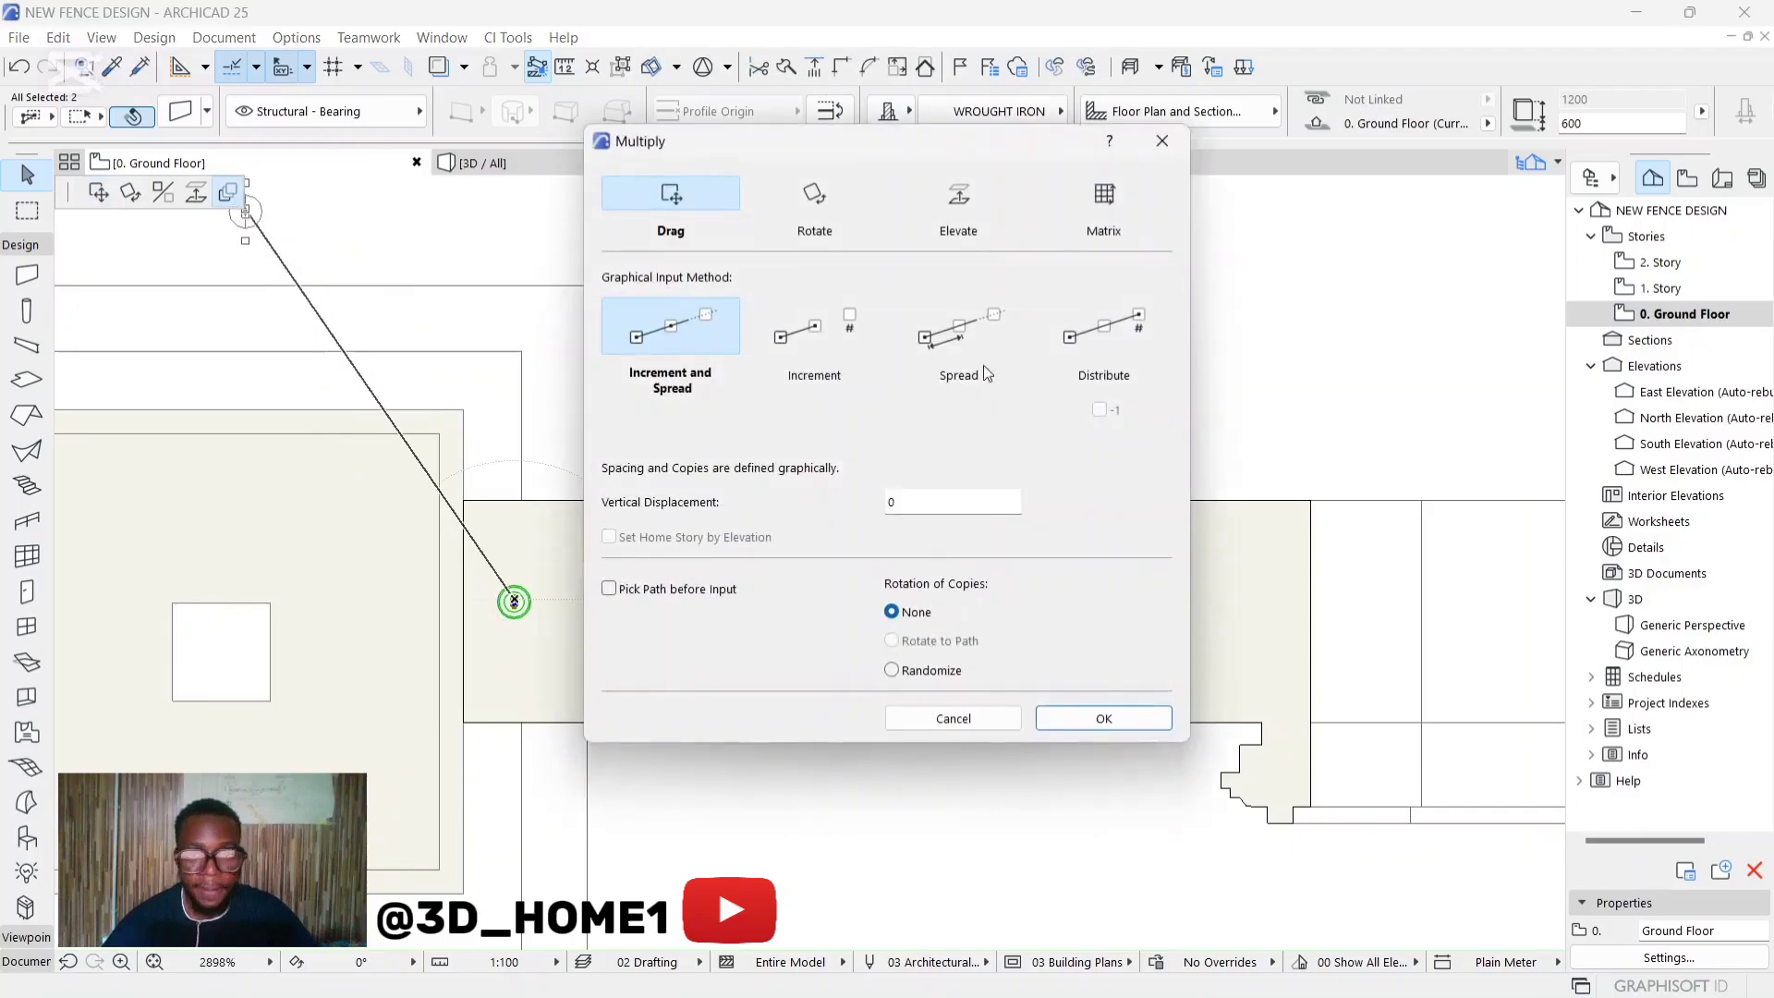
{"action": "left_click", "coordinate": [1097, 328]}
{"action": "left_click", "coordinate": [926, 467]}
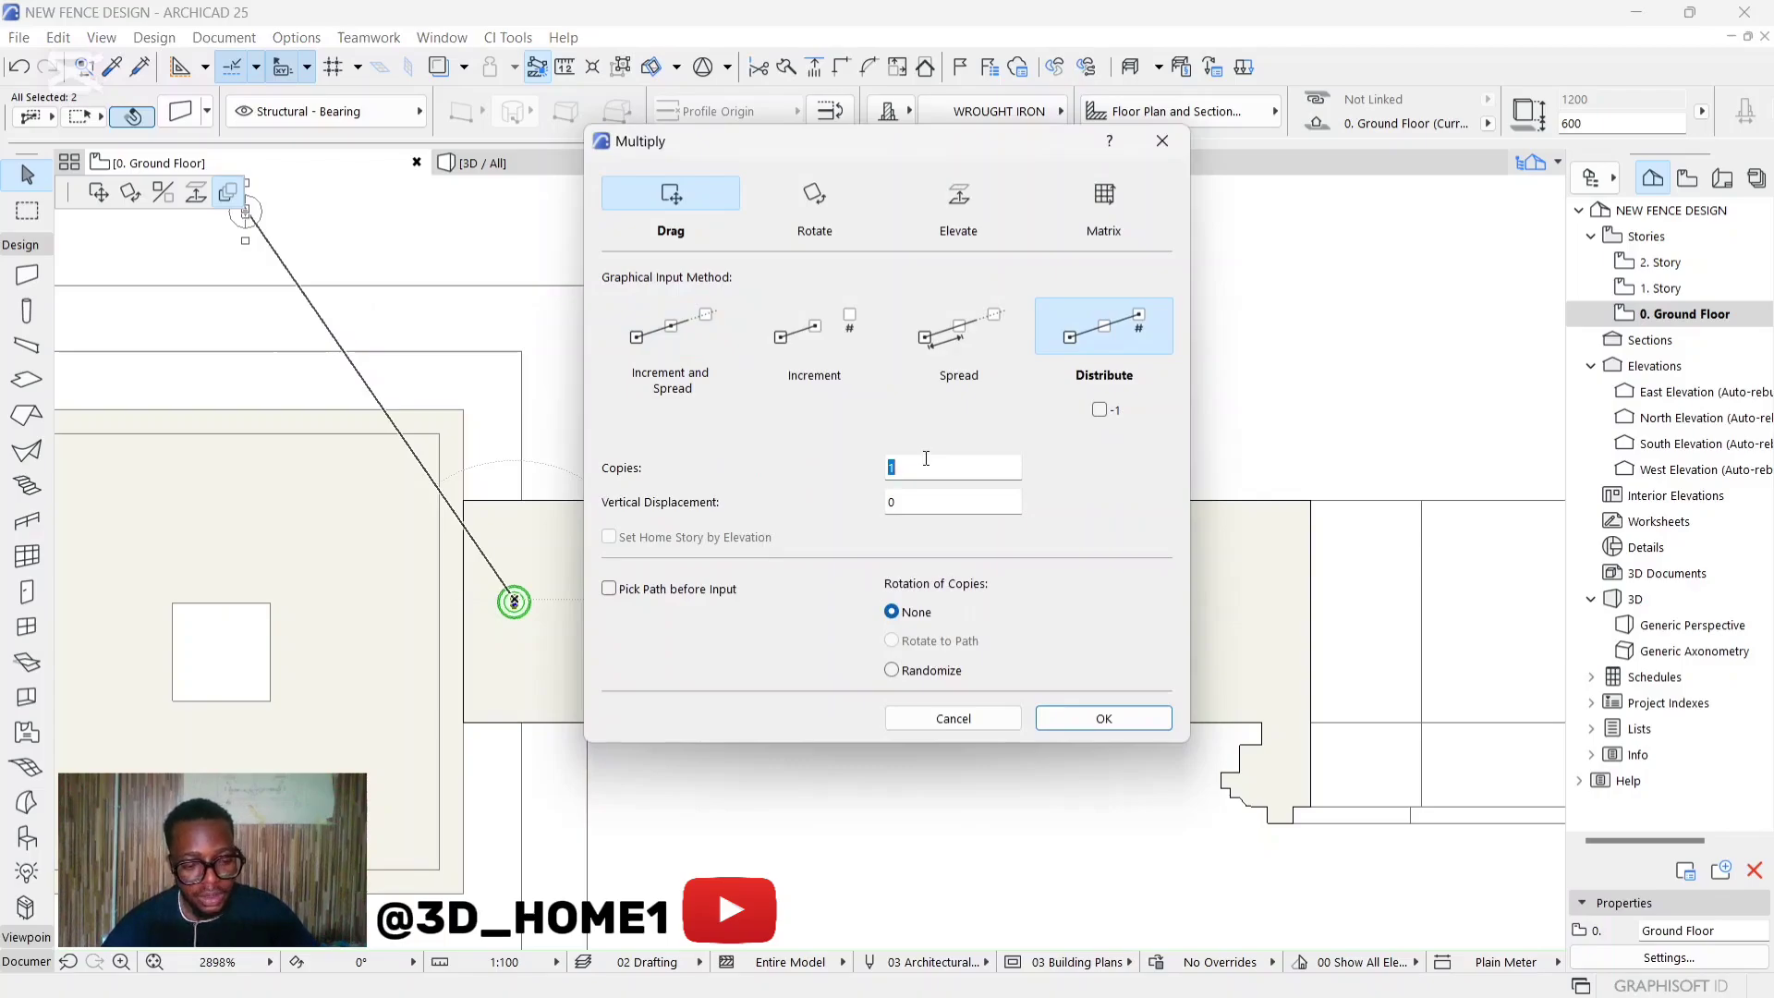
{"action": "left_click", "coordinate": [1119, 719]}
{"action": "scroll", "coordinate": [490, 601], "scroll_direction": "down", "scroll_amount": 2}
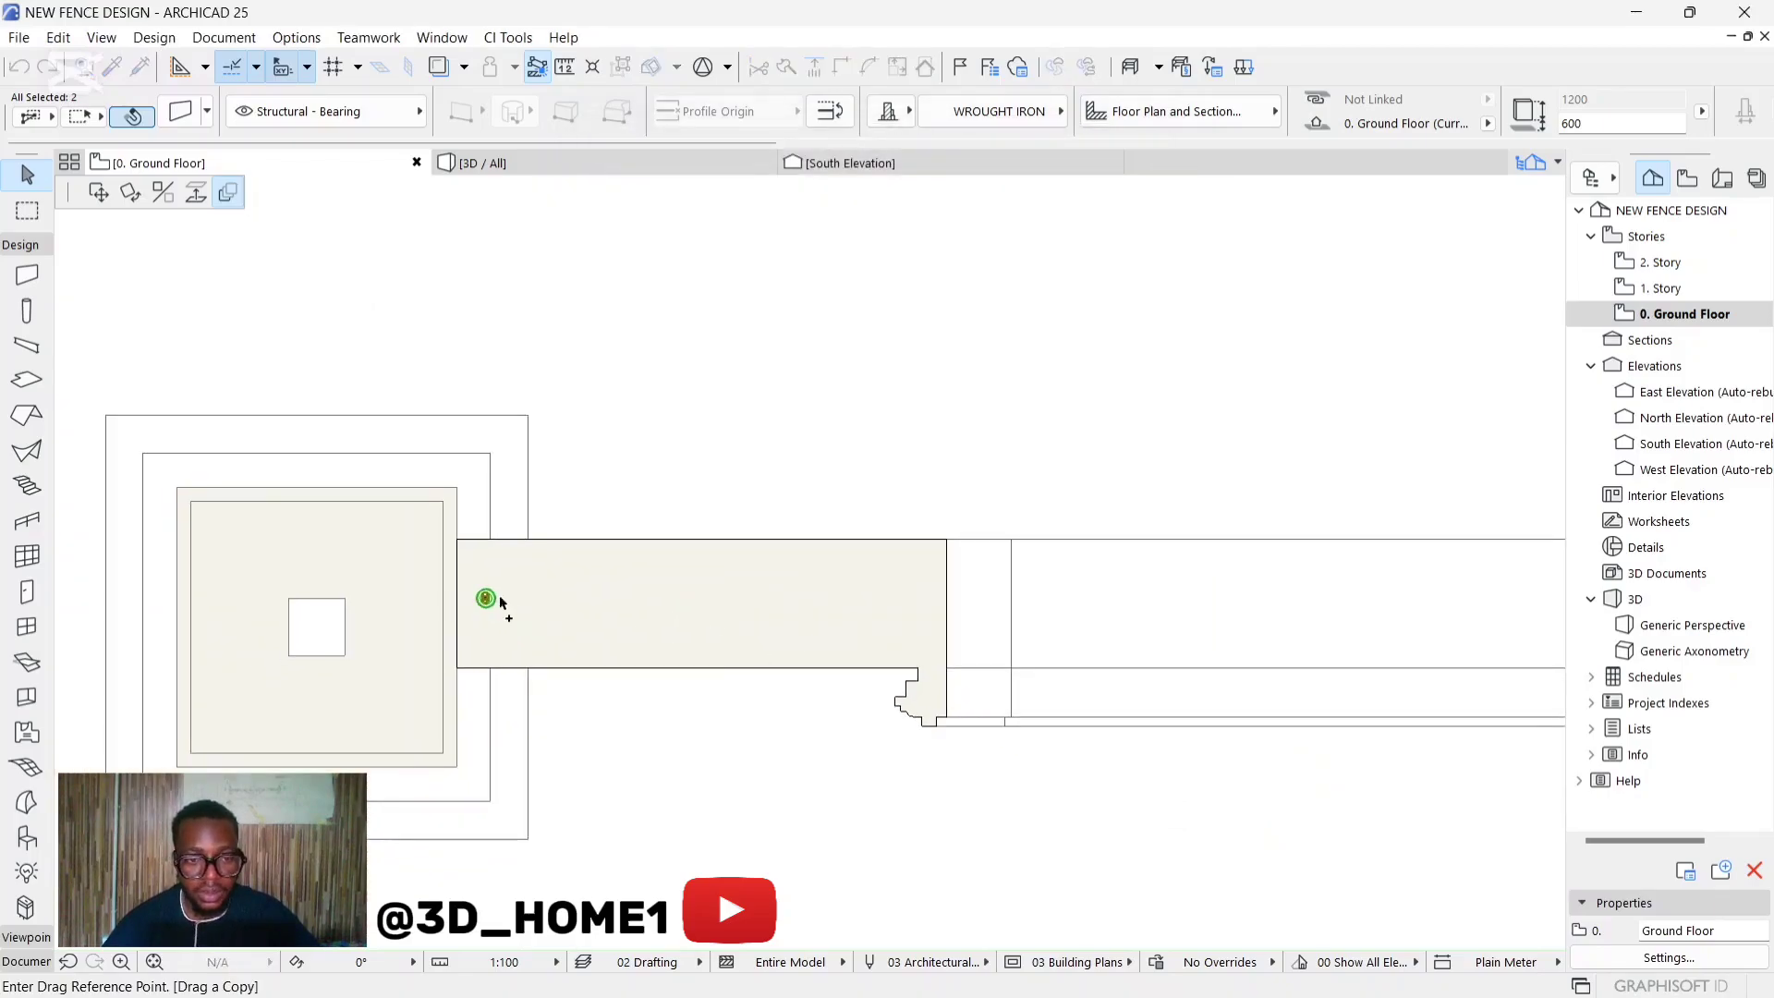
{"action": "left_click", "coordinate": [487, 601]}
{"action": "scroll", "coordinate": [573, 601], "scroll_direction": "down", "scroll_amount": 3}
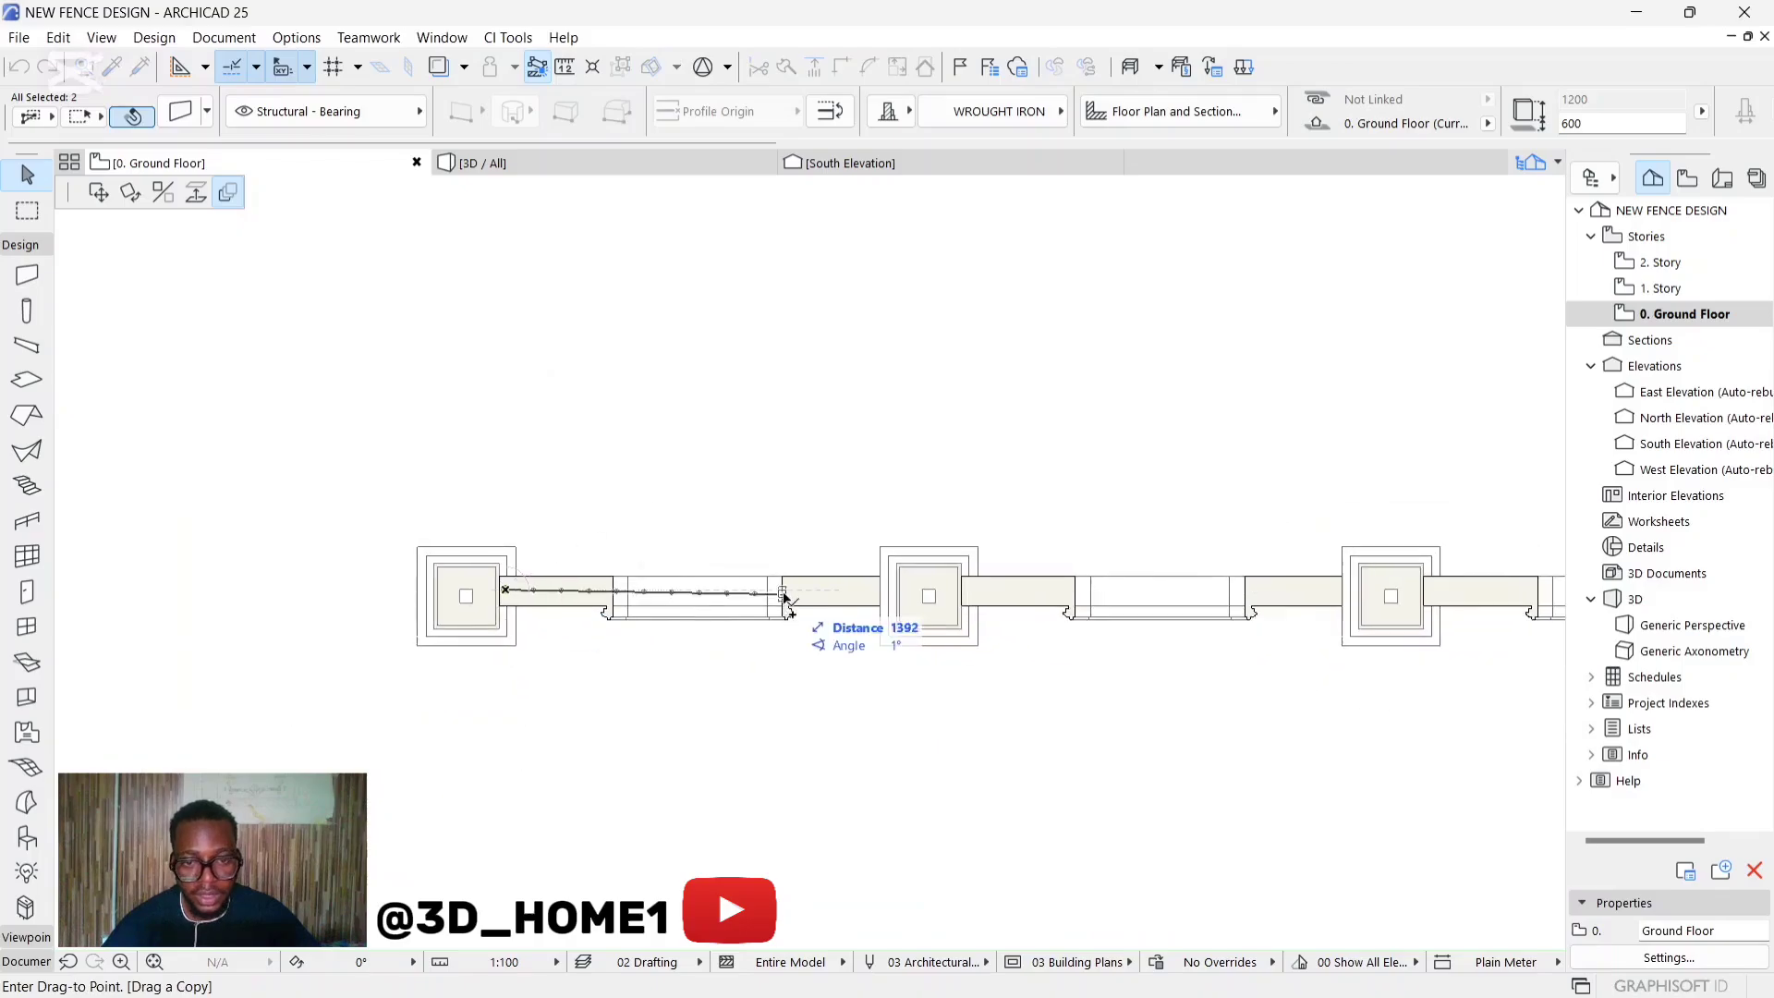
{"action": "scroll", "coordinate": [837, 596], "scroll_direction": "up", "scroll_amount": 4}
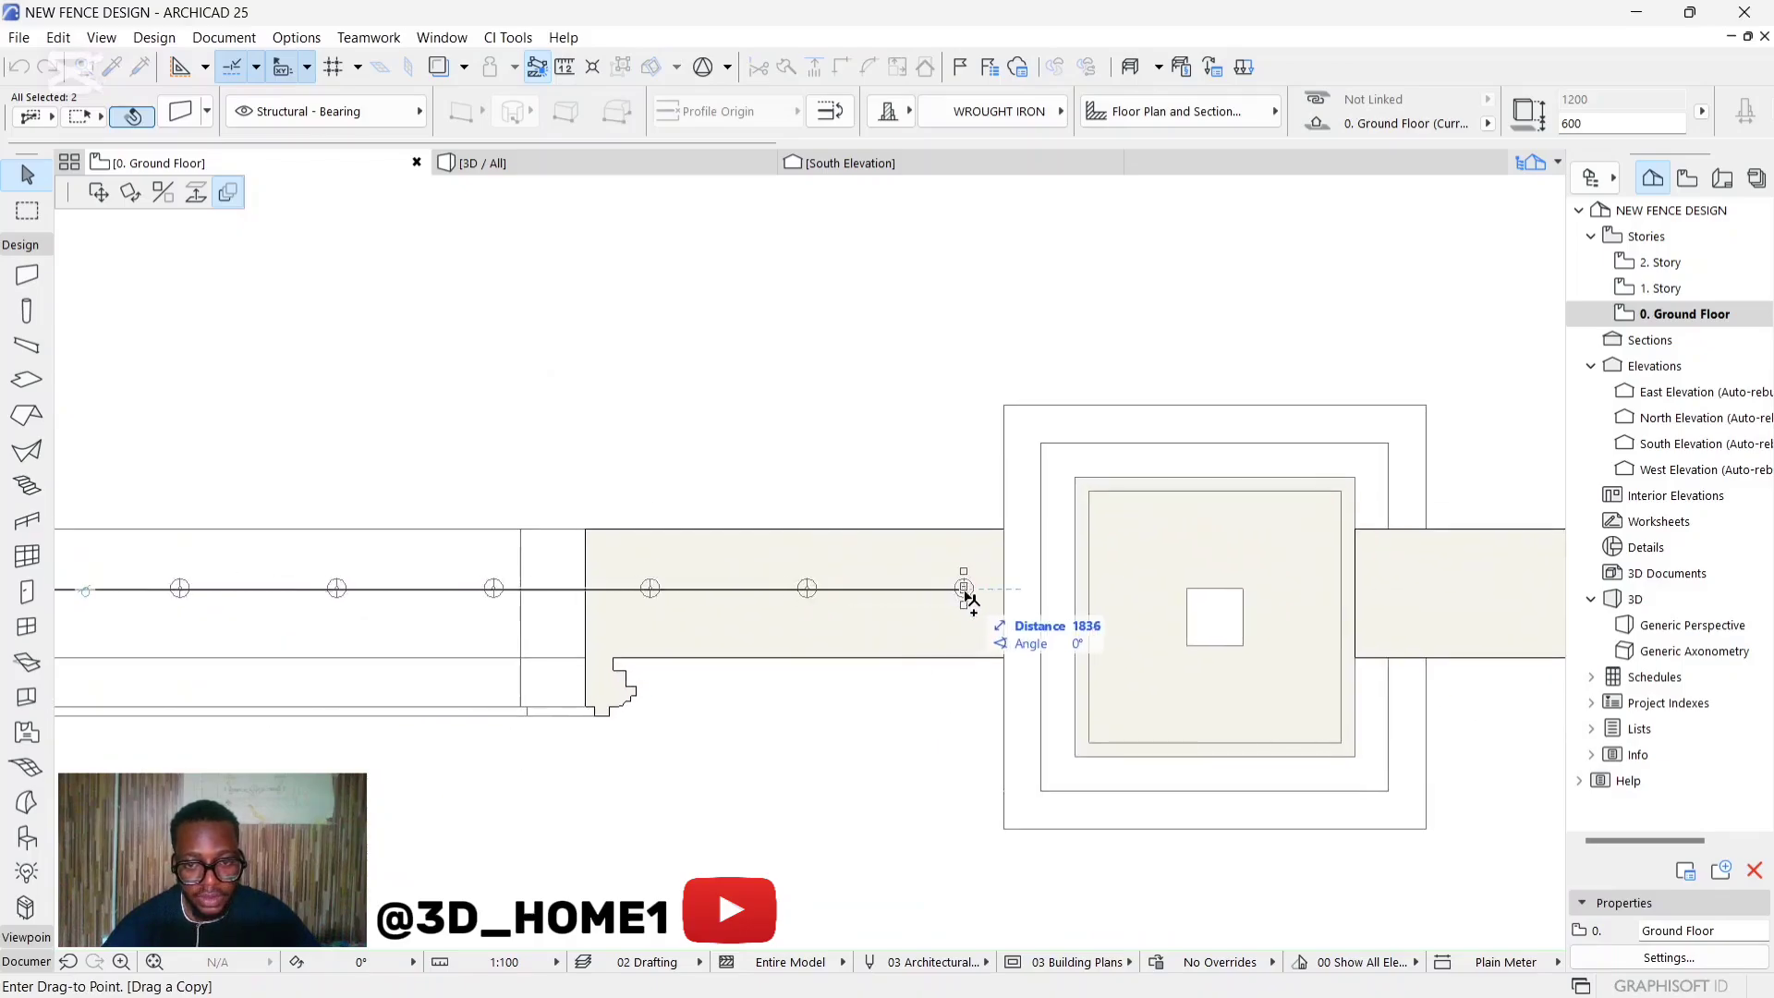
{"action": "left_click", "coordinate": [979, 593]}
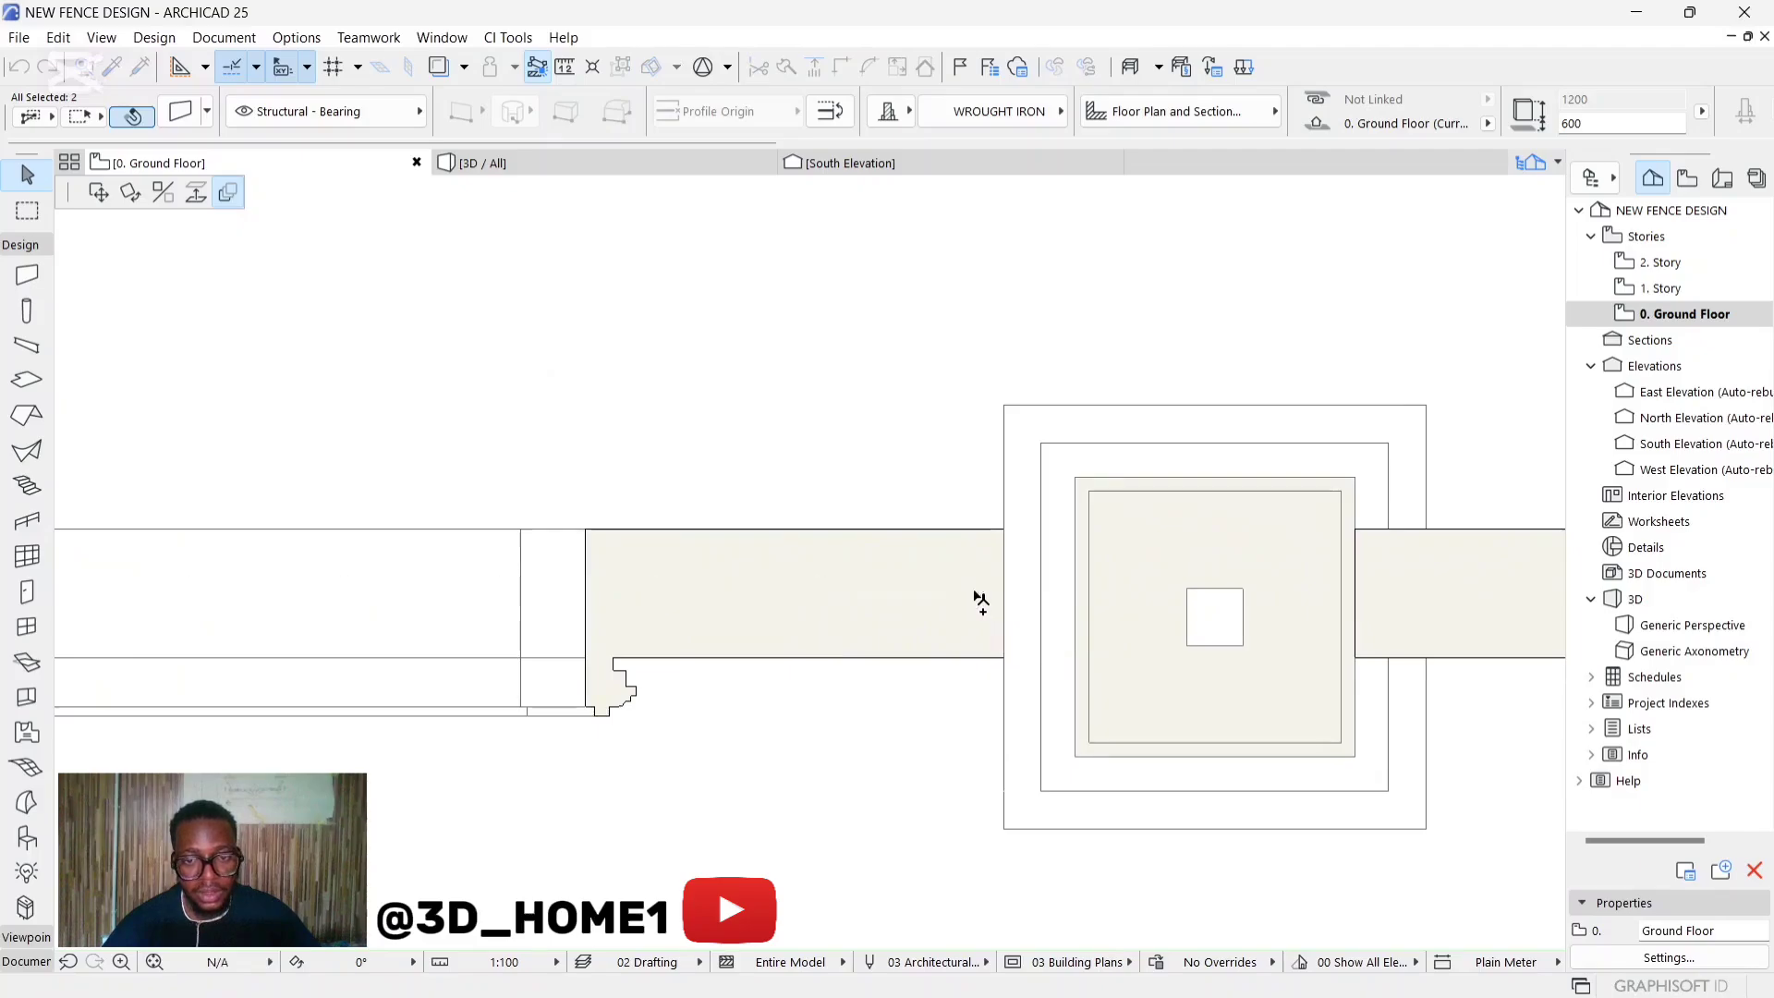
Examine the row of distributed bars in 3D, checking their spacing and height against the pillars and the dipped wall.
{"action": "left_click", "coordinate": [600, 165]}
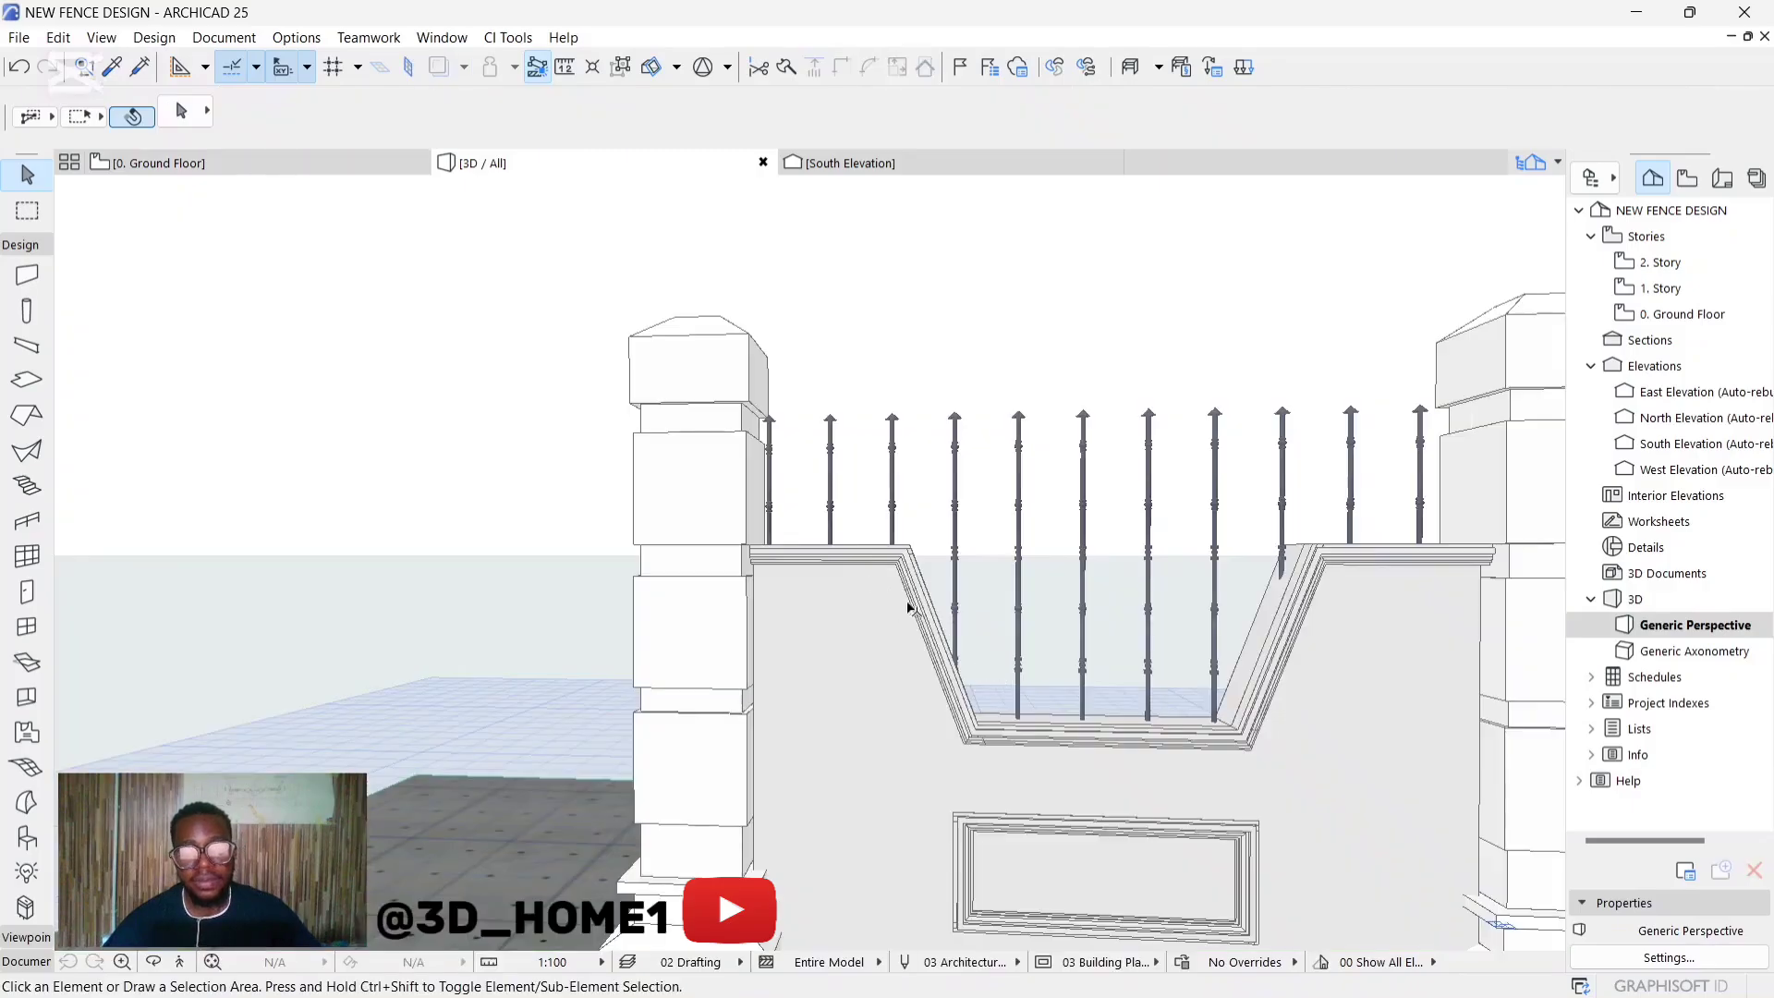
{"action": "scroll", "coordinate": [906, 499], "scroll_direction": "down", "scroll_amount": 5}
{"action": "scroll", "coordinate": [984, 642], "scroll_direction": "up", "scroll_amount": 3}
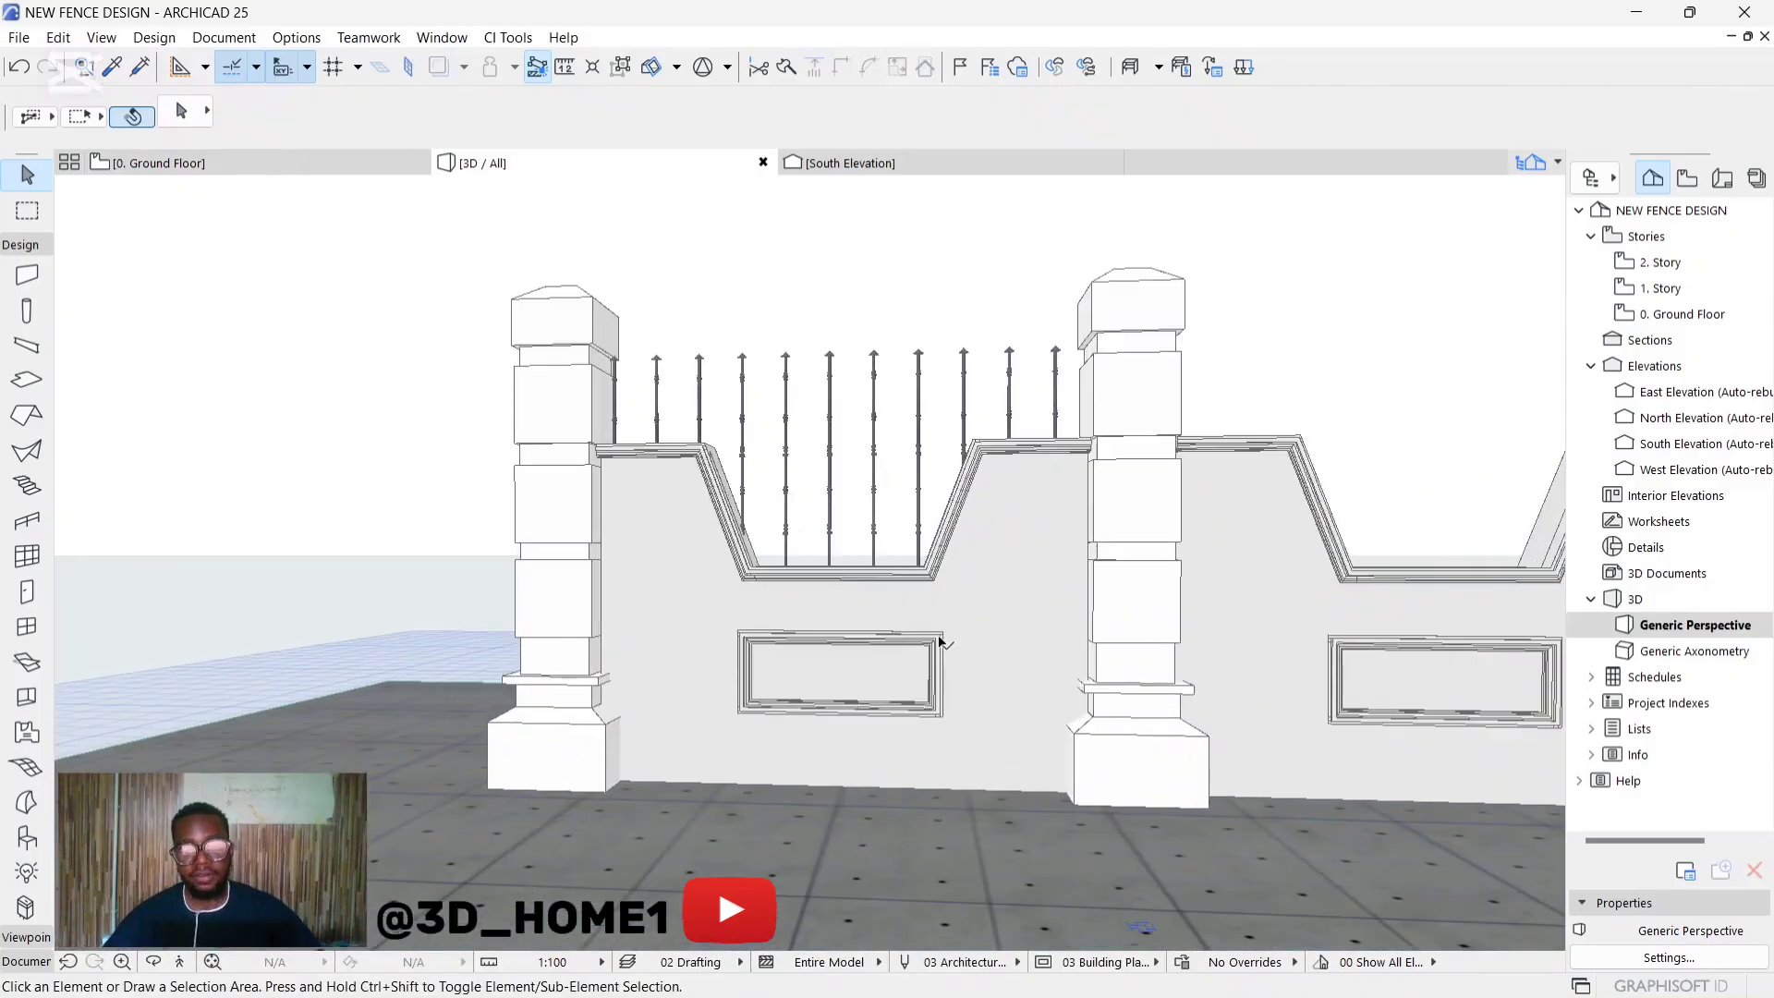
{"action": "key", "text": "o"}
{"action": "left_click_drag", "start_coordinate": [818, 669], "coordinate": [686, 663]}
{"action": "scroll", "coordinate": [1104, 621], "scroll_direction": "up", "scroll_amount": 2}
{"action": "scroll", "coordinate": [686, 663], "scroll_direction": "down", "scroll_amount": 5}
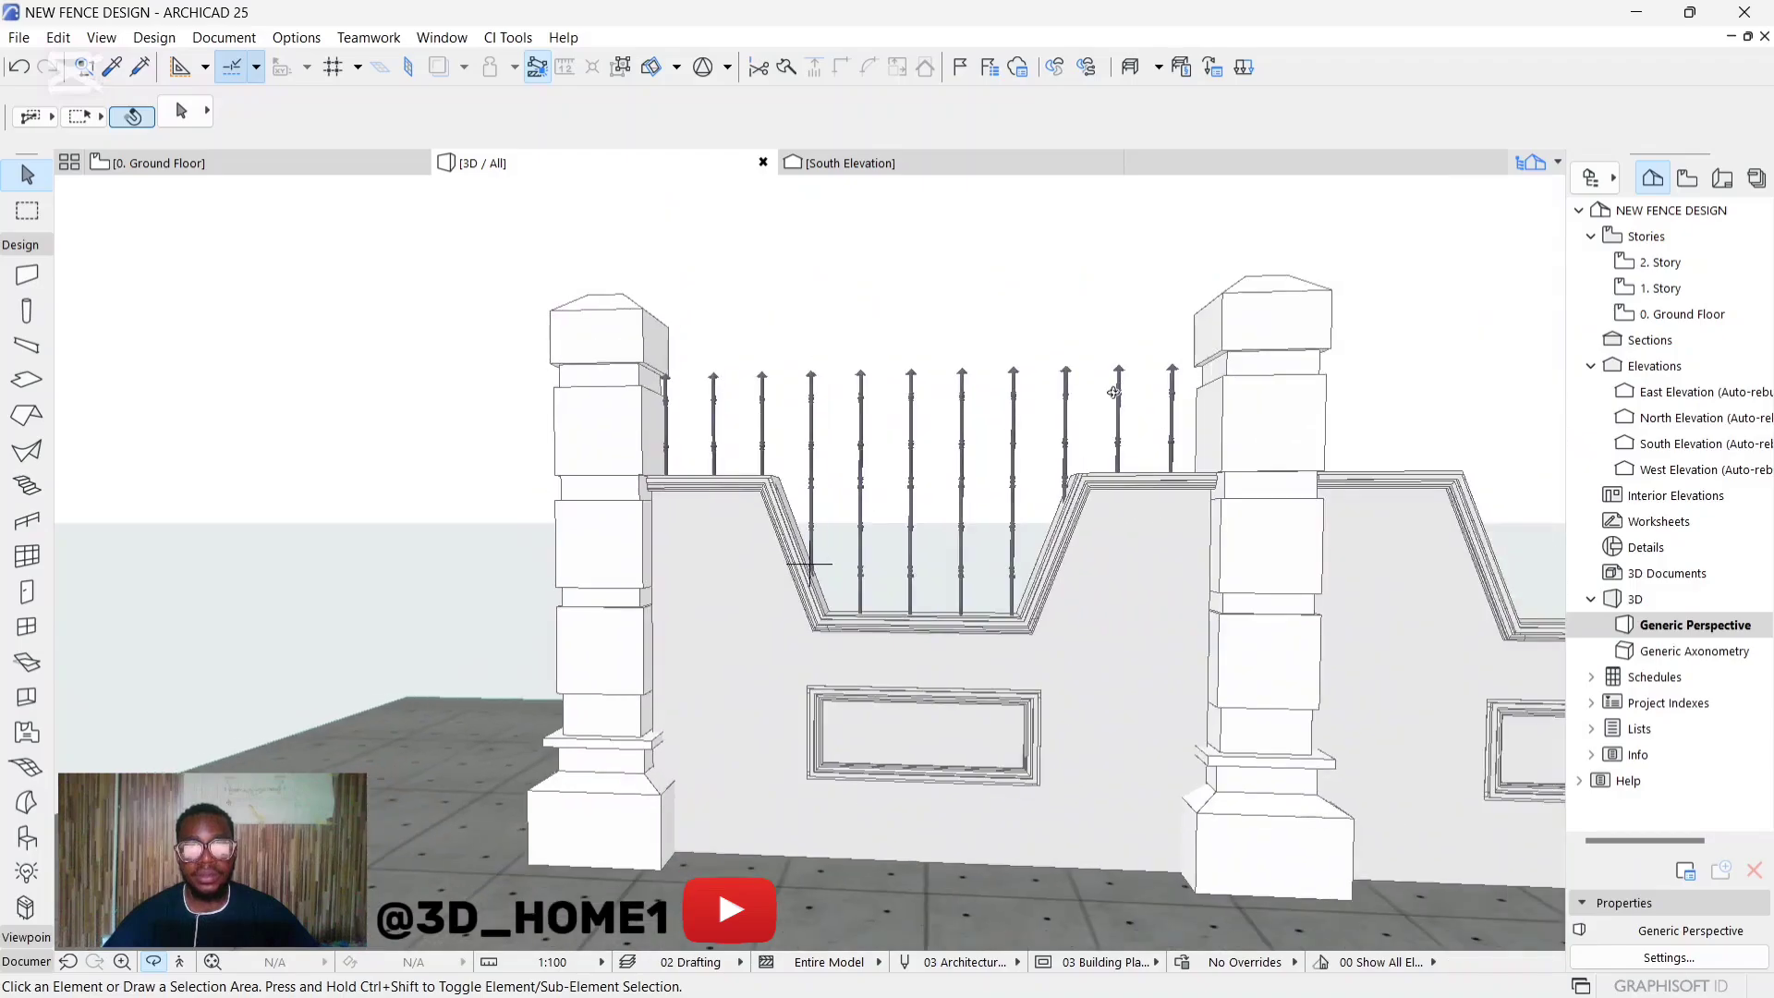
{"action": "key", "text": "Escape"}
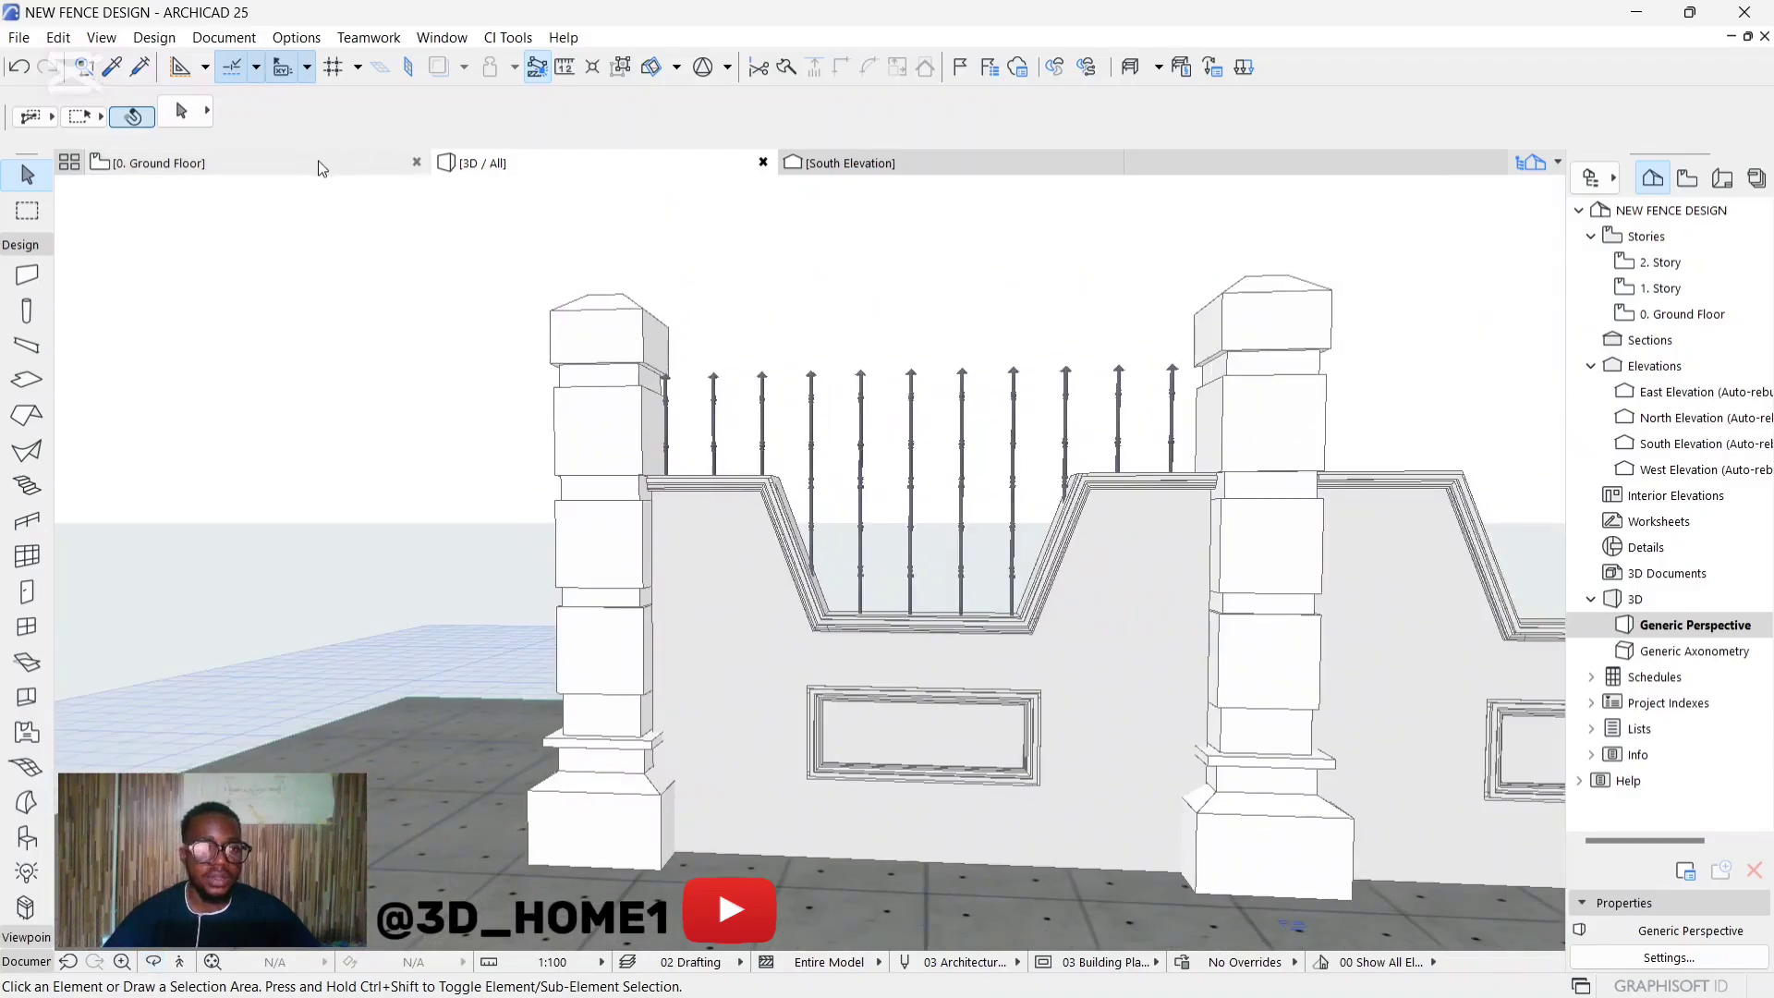
In the south elevation, raise all the iron bars between the first two pillars to a base elevation of 872 mm.
{"action": "left_click", "coordinate": [850, 163]}
{"action": "scroll", "coordinate": [1121, 528], "scroll_direction": "up", "scroll_amount": 3}
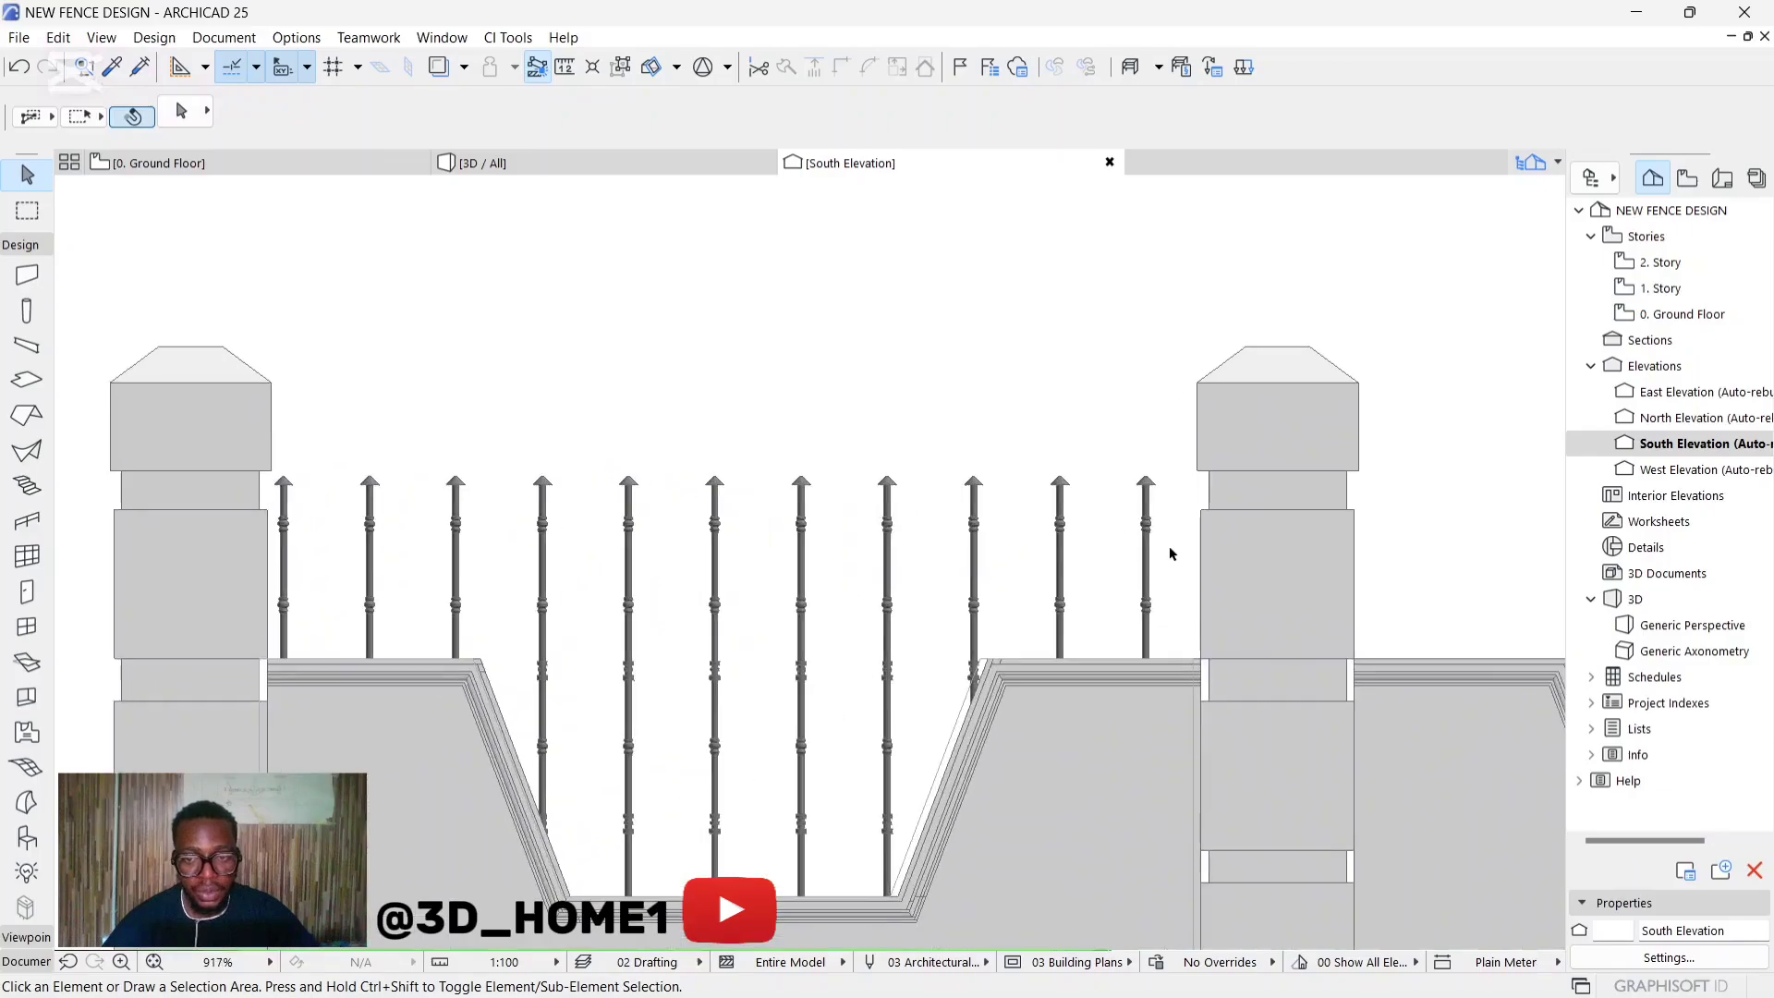
{"action": "mouse_move", "coordinate": [1169, 549]}
{"action": "left_mouse_down"}
{"action": "mouse_move", "coordinate": [856, 488]}
{"action": "mouse_move", "coordinate": [281, 460]}
{"action": "left_mouse_up"}
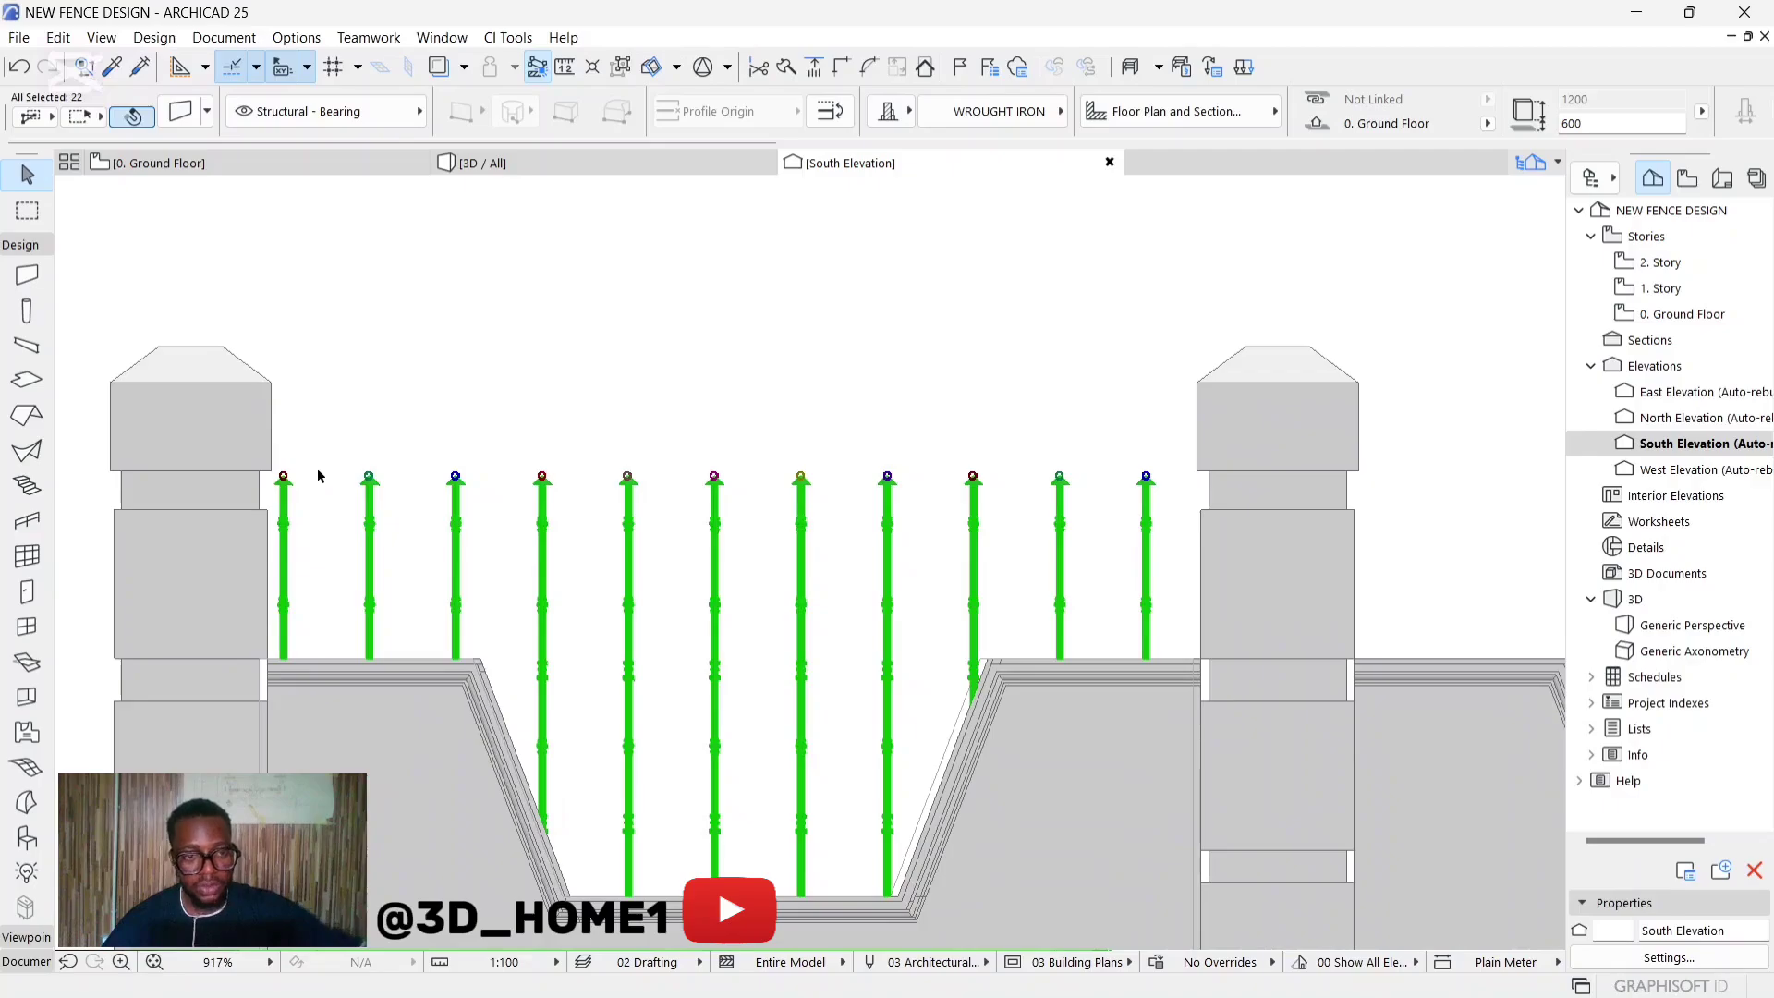
{"action": "left_click", "coordinate": [540, 482]}
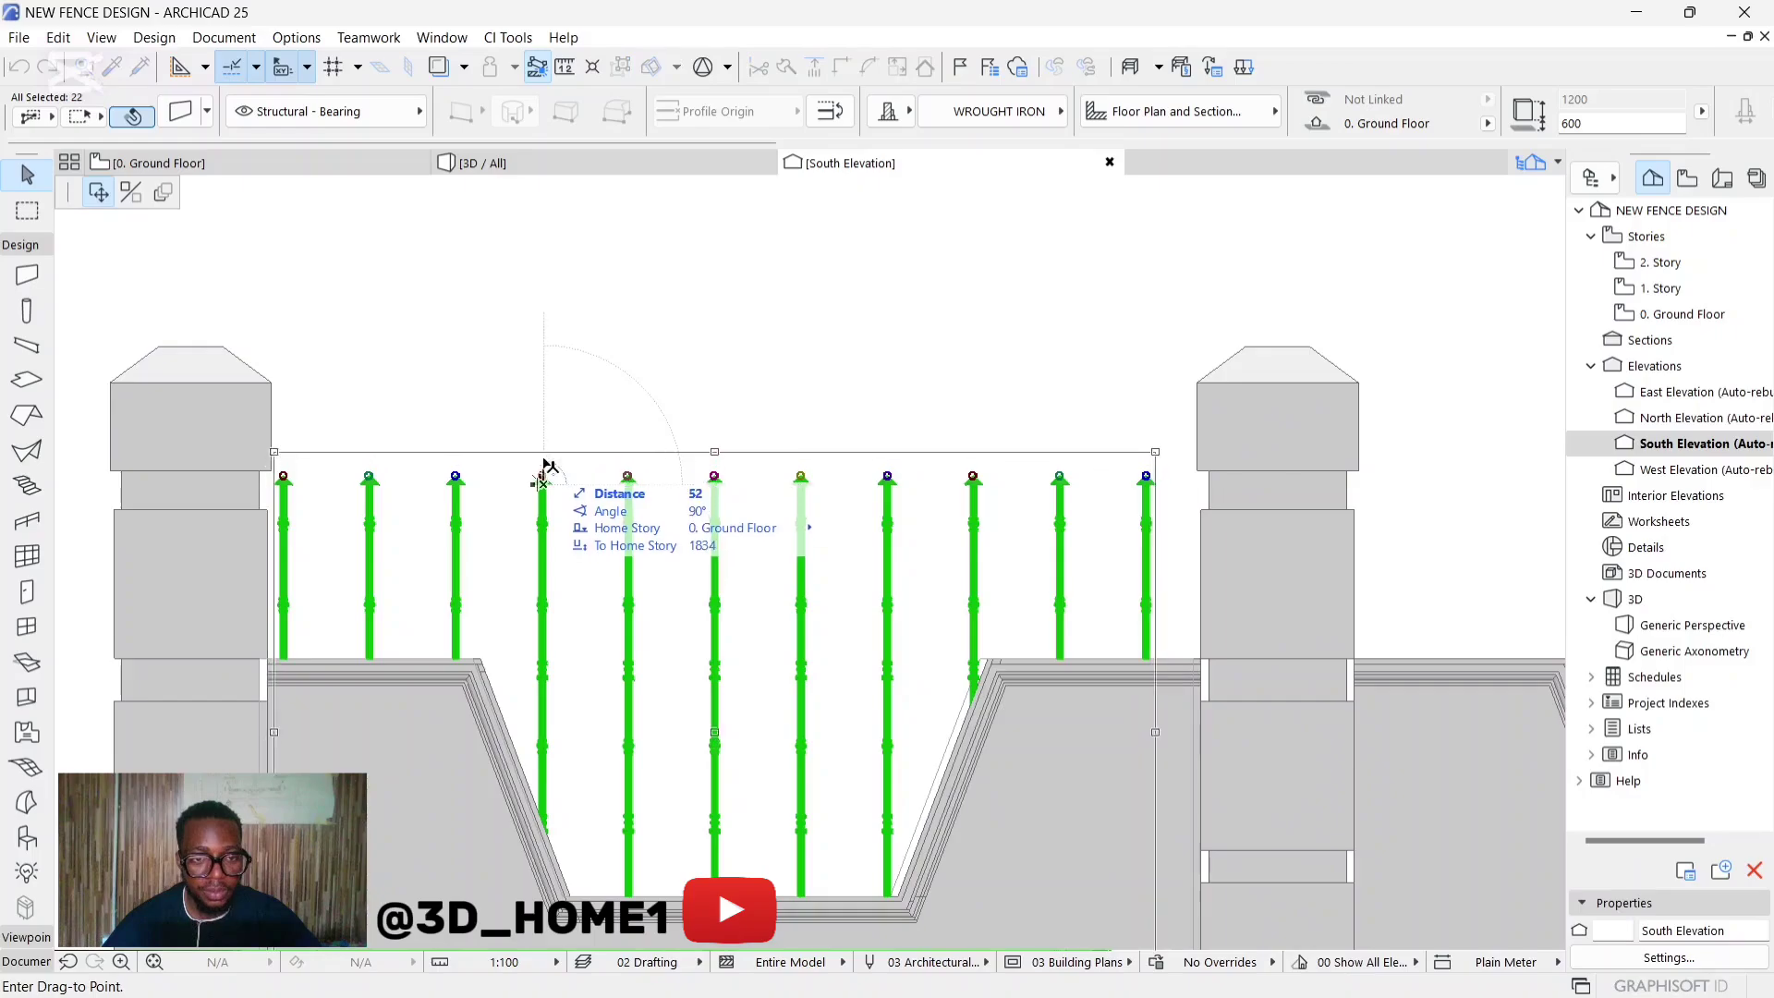
{"action": "left_click", "coordinate": [544, 363]}
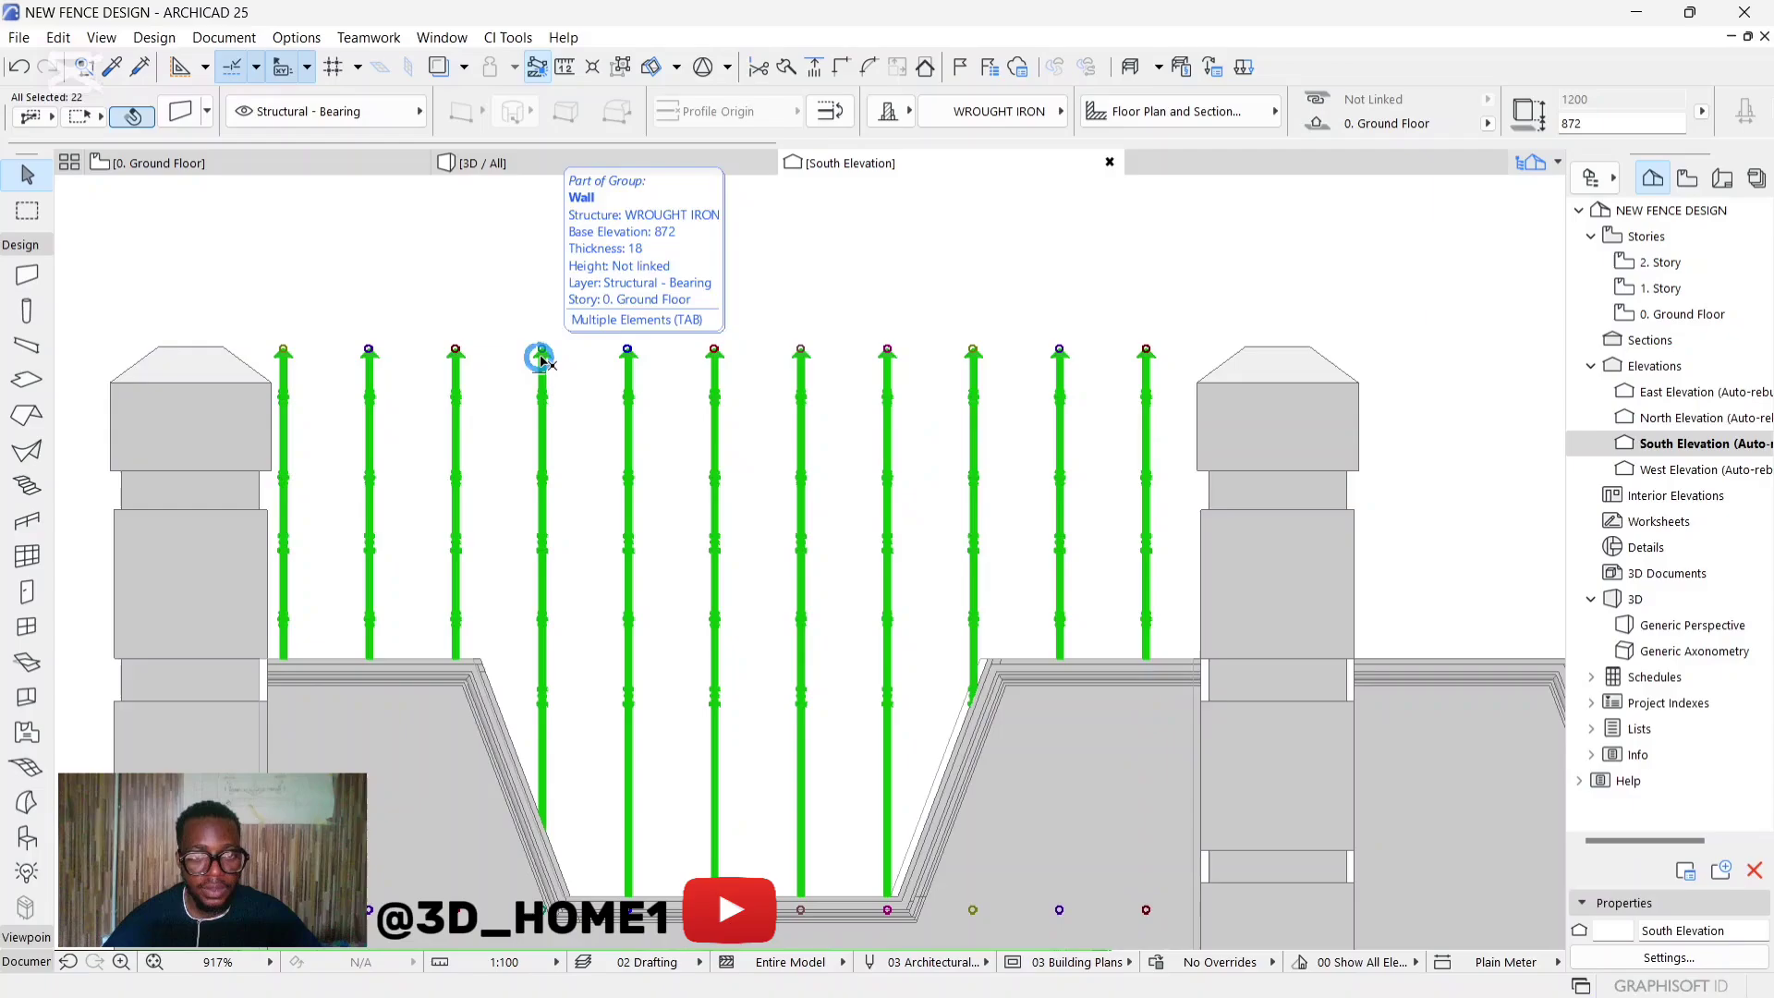
{"action": "key", "text": "Escape"}
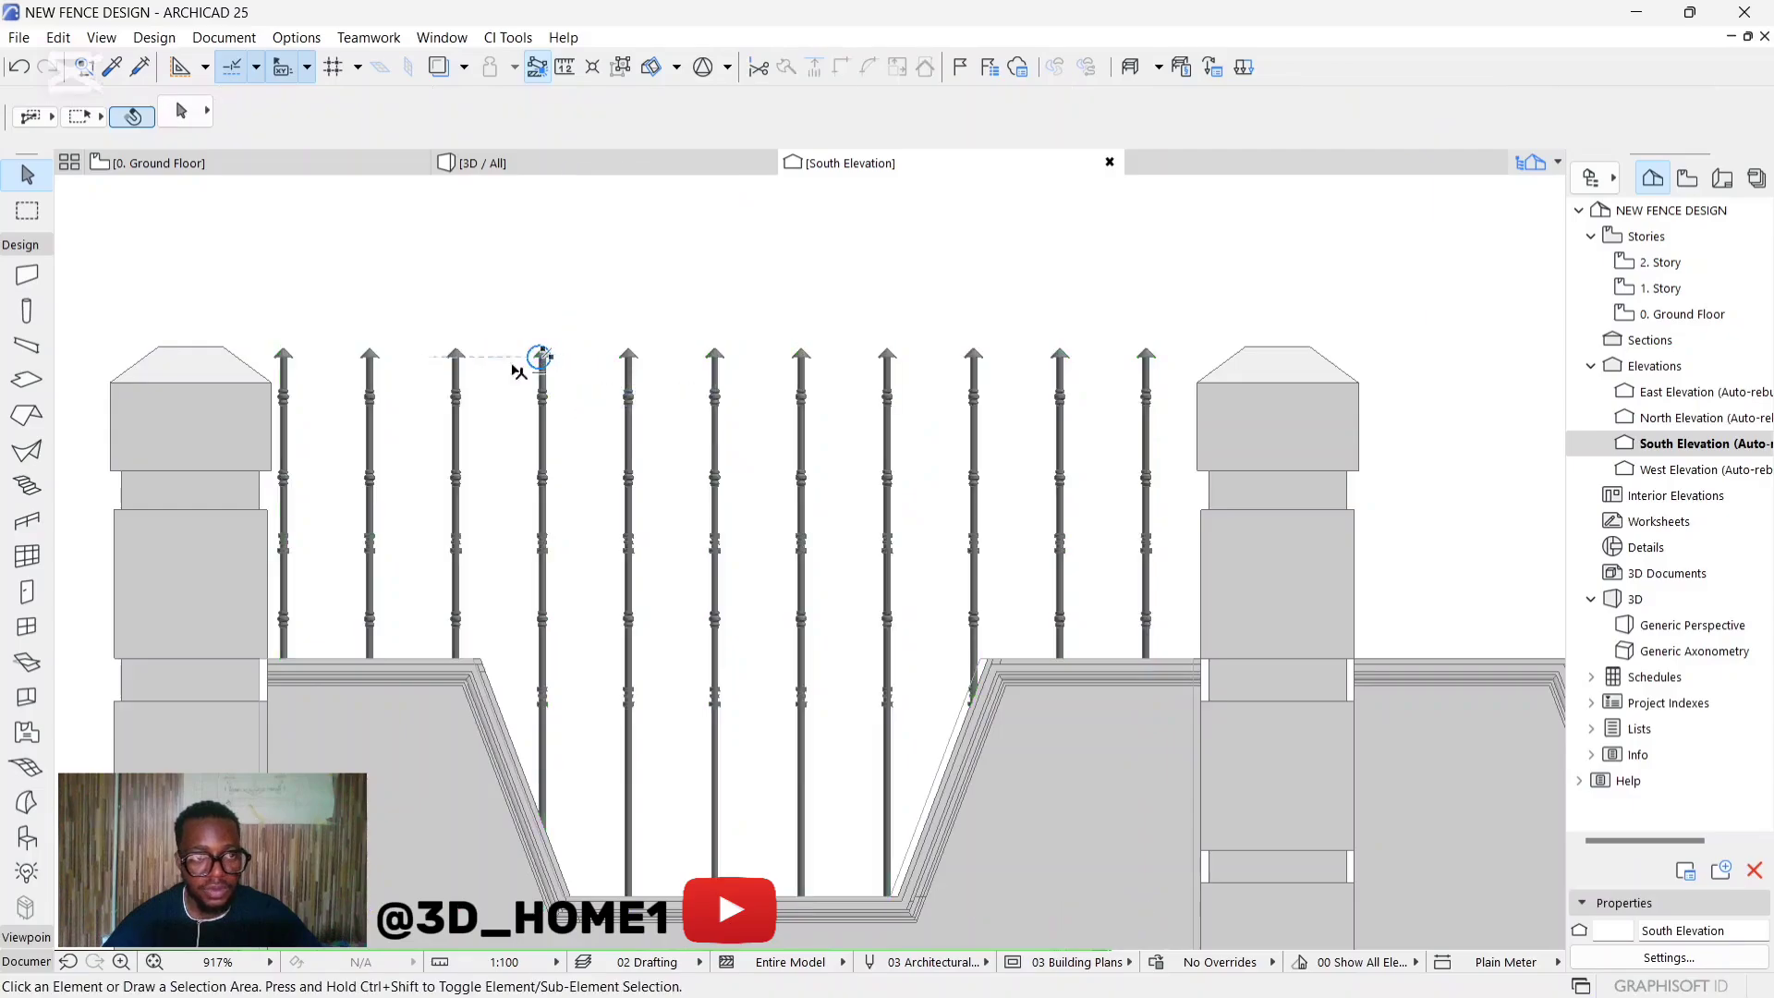
{"action": "left_click", "coordinate": [543, 389]}
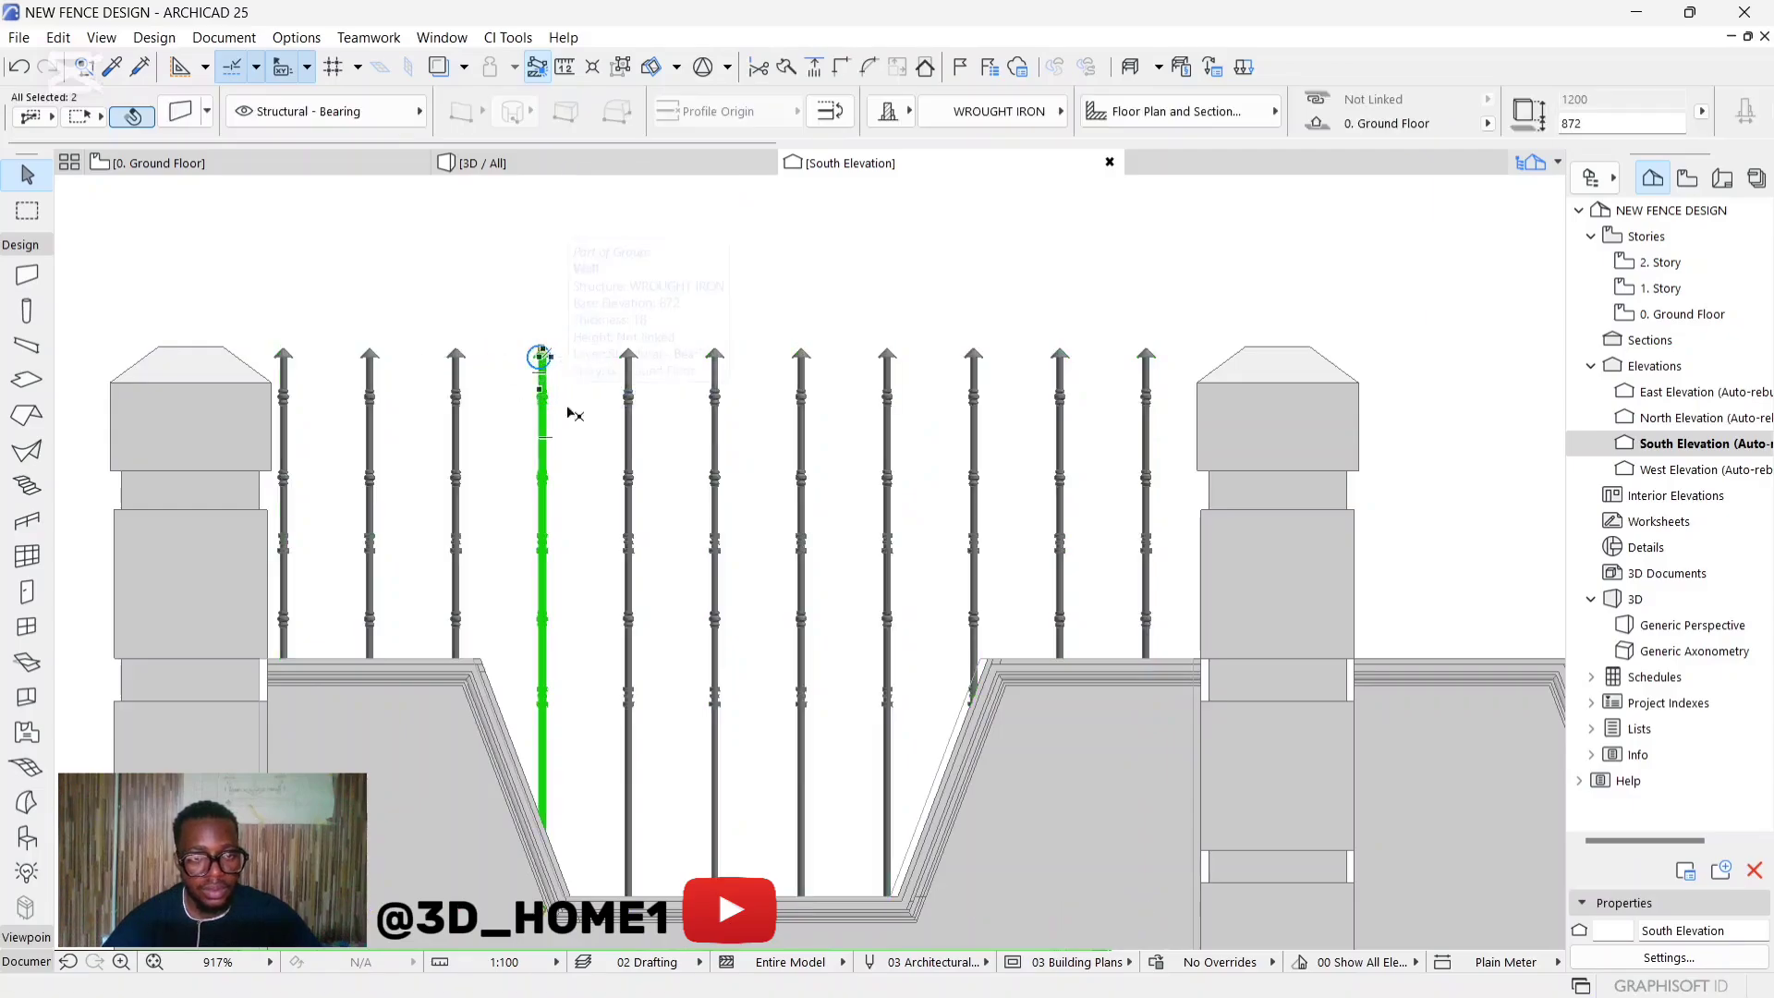
{"action": "left_click", "coordinate": [1158, 397]}
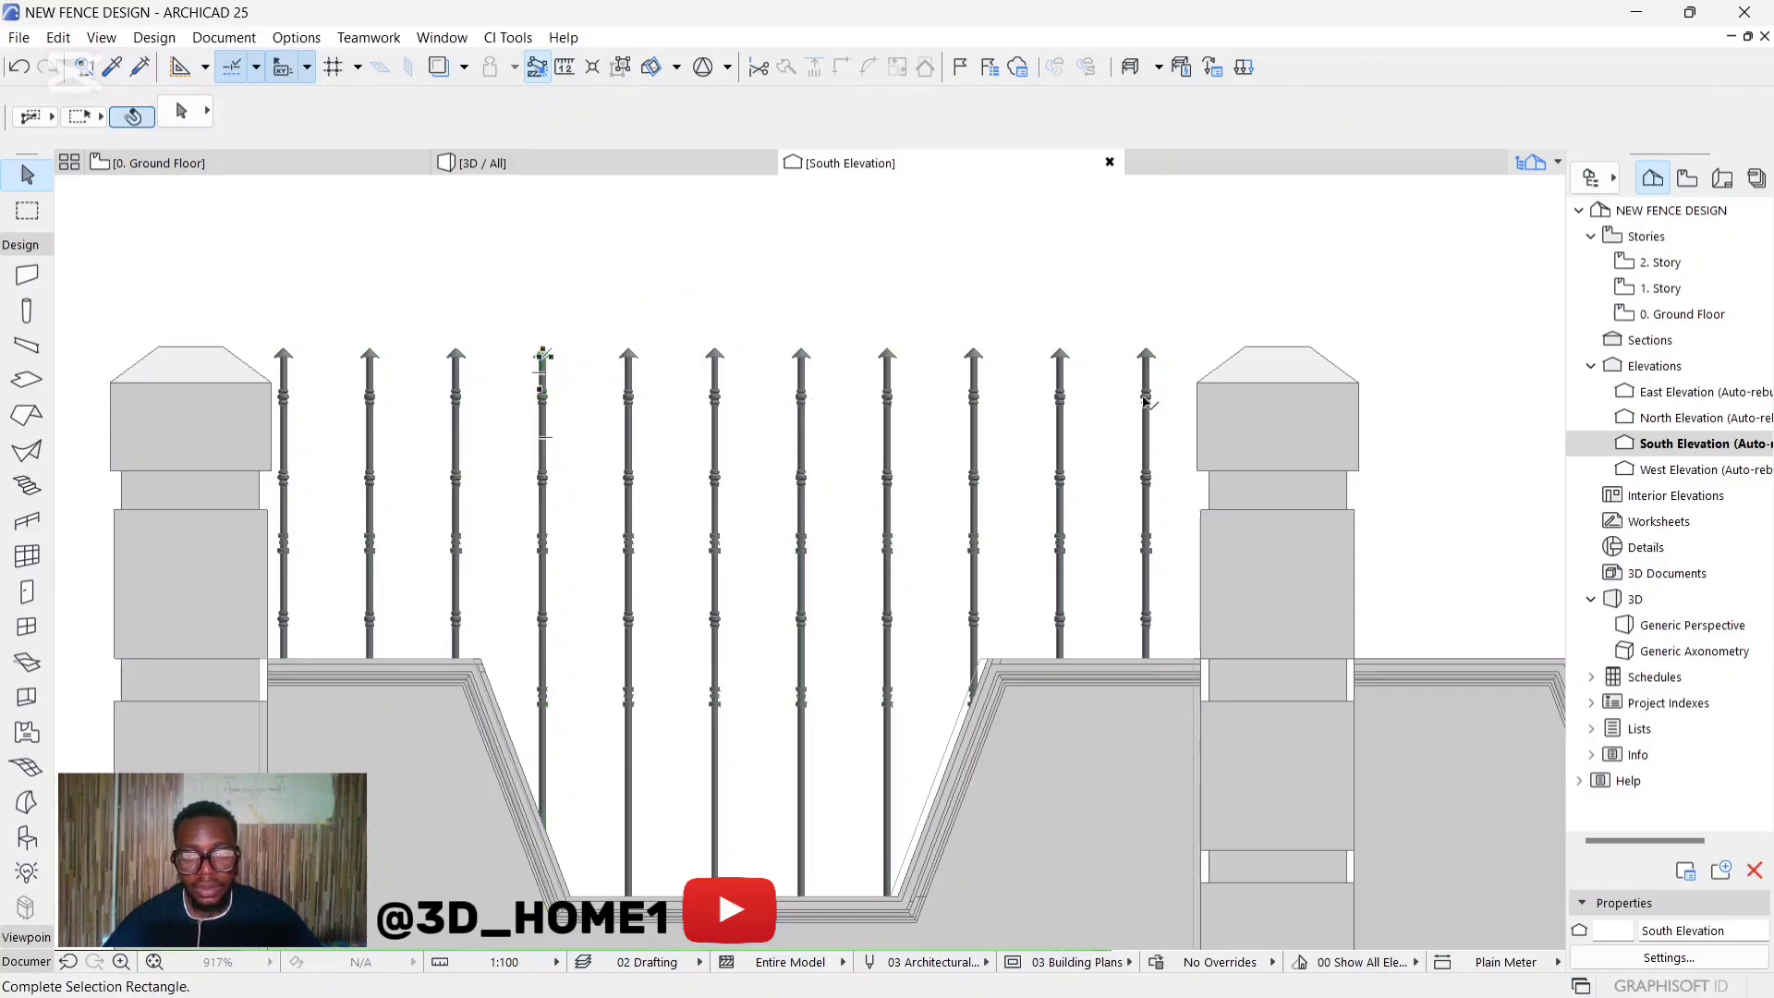
{"action": "left_click", "coordinate": [280, 320]}
{"action": "key", "text": "Escape"}
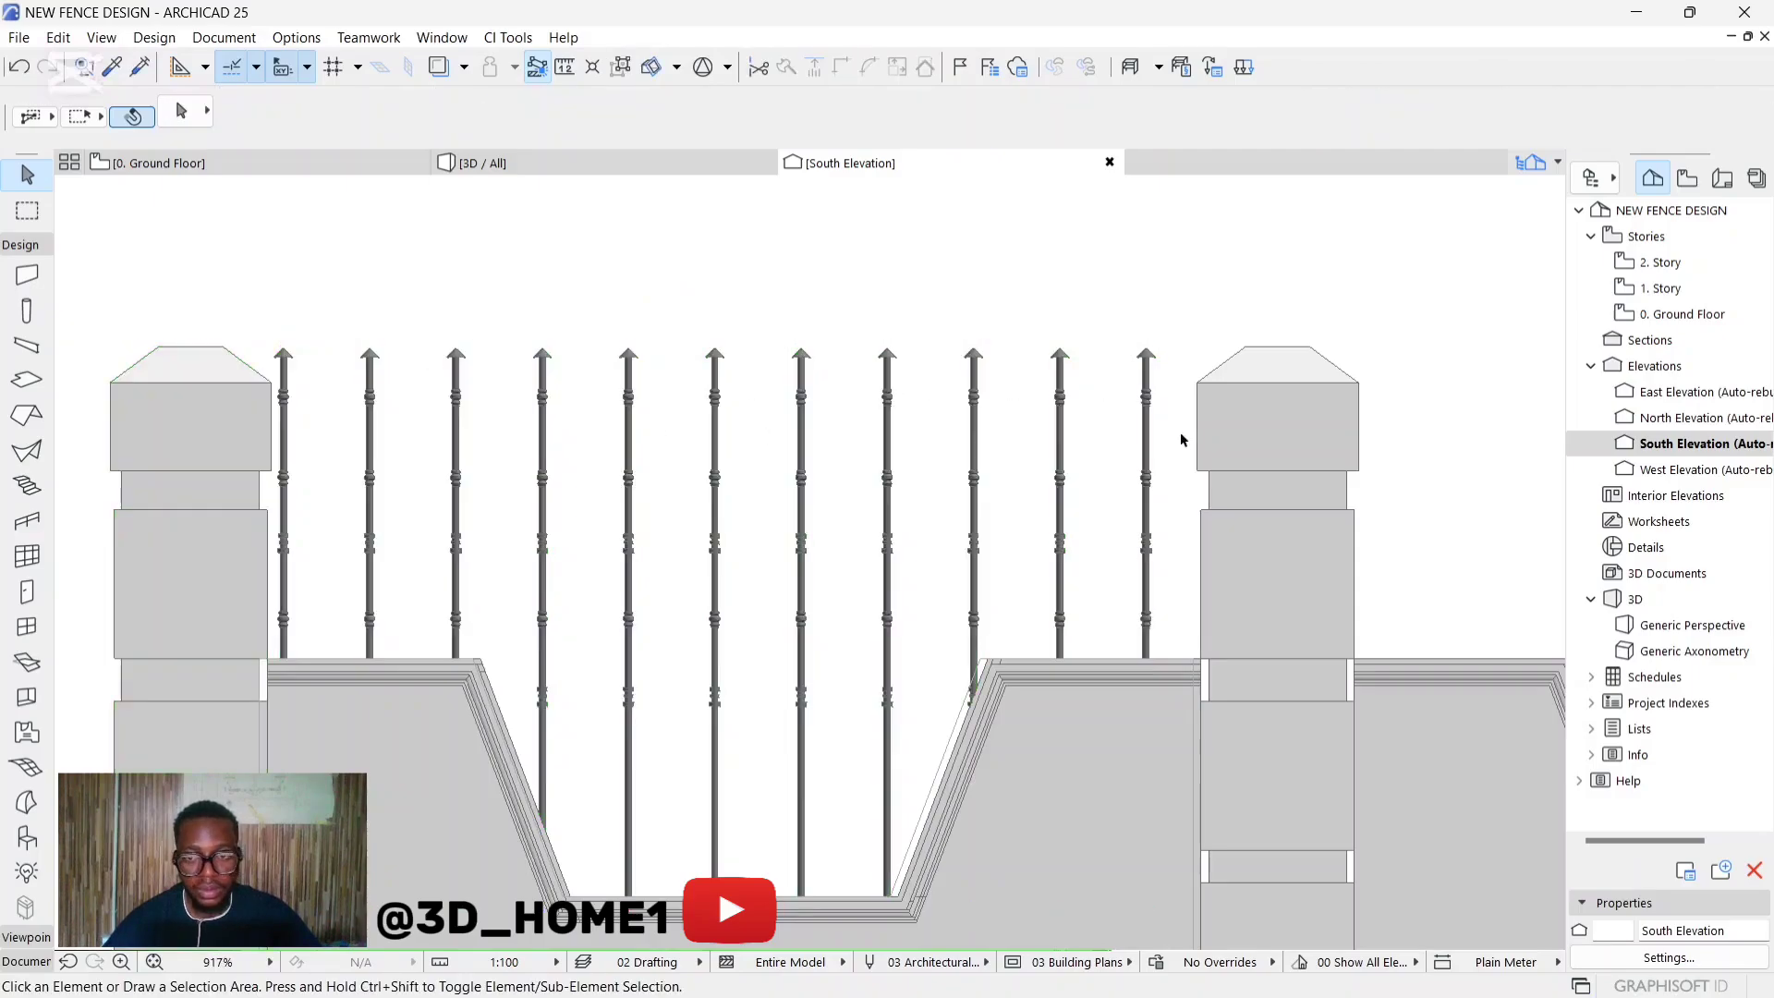
Select only the iron bars between the first two pillars and move them a short distance horizontally towards the second pillar.
{"action": "left_click", "coordinate": [1166, 434]}
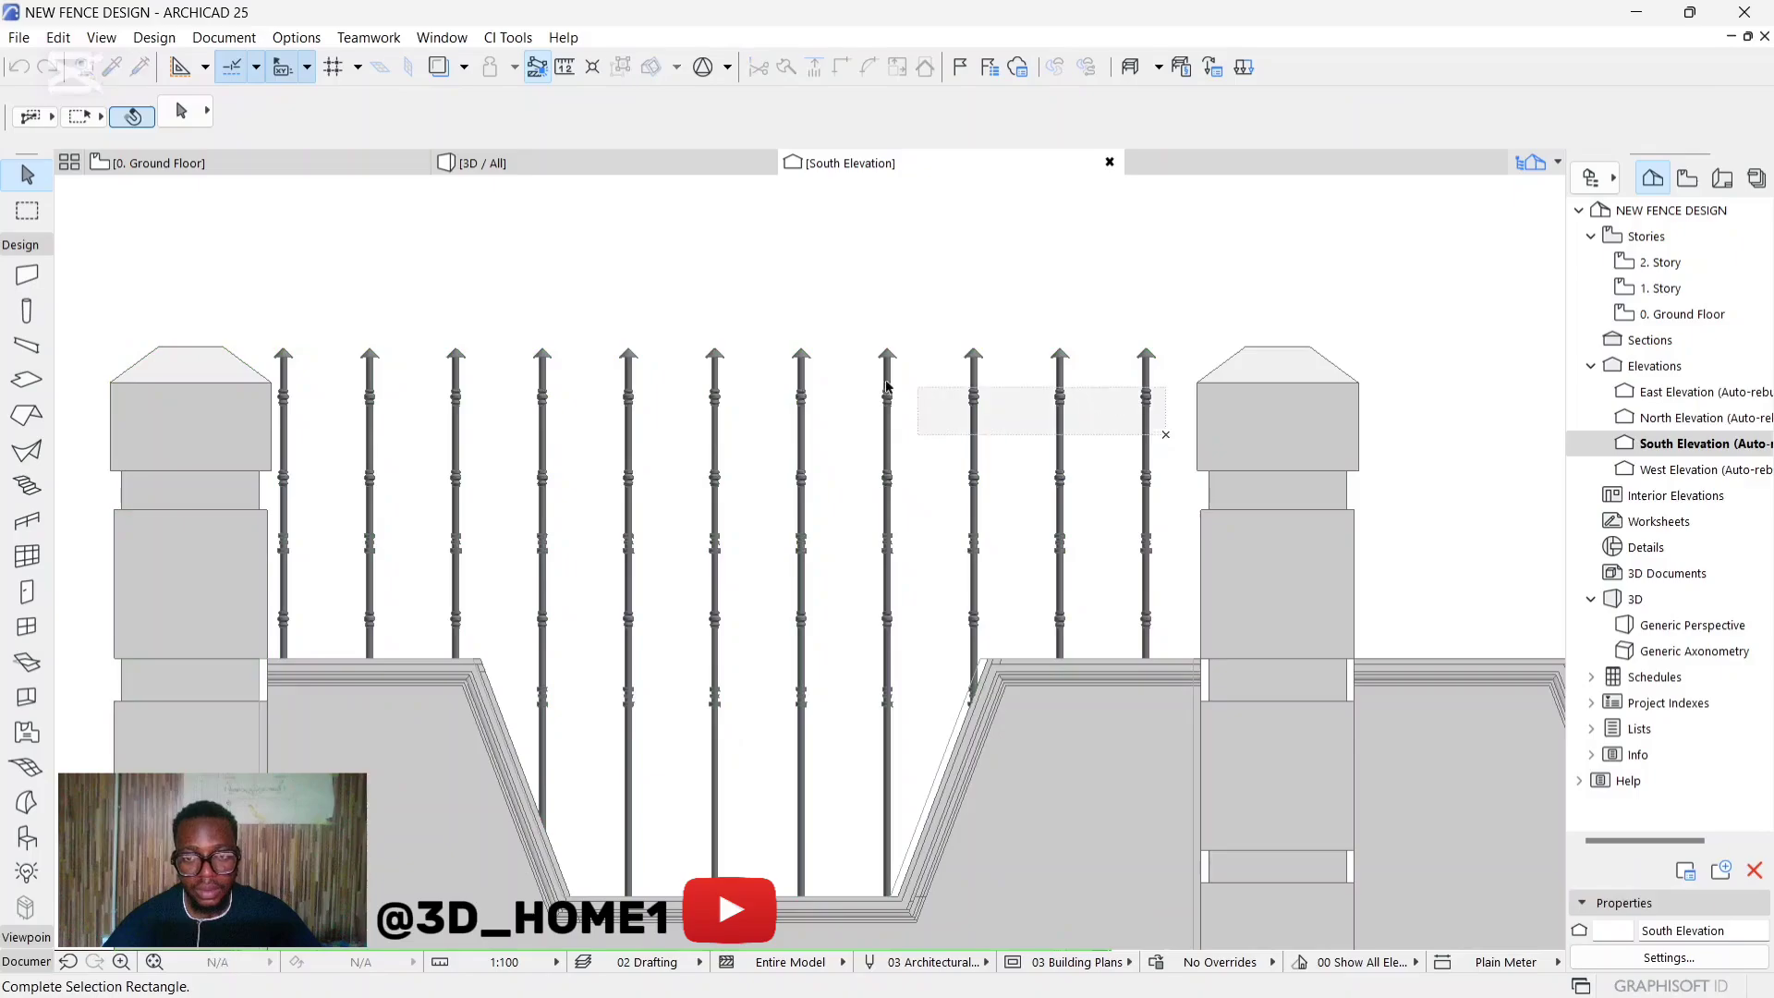
{"action": "left_click", "coordinate": [285, 298]}
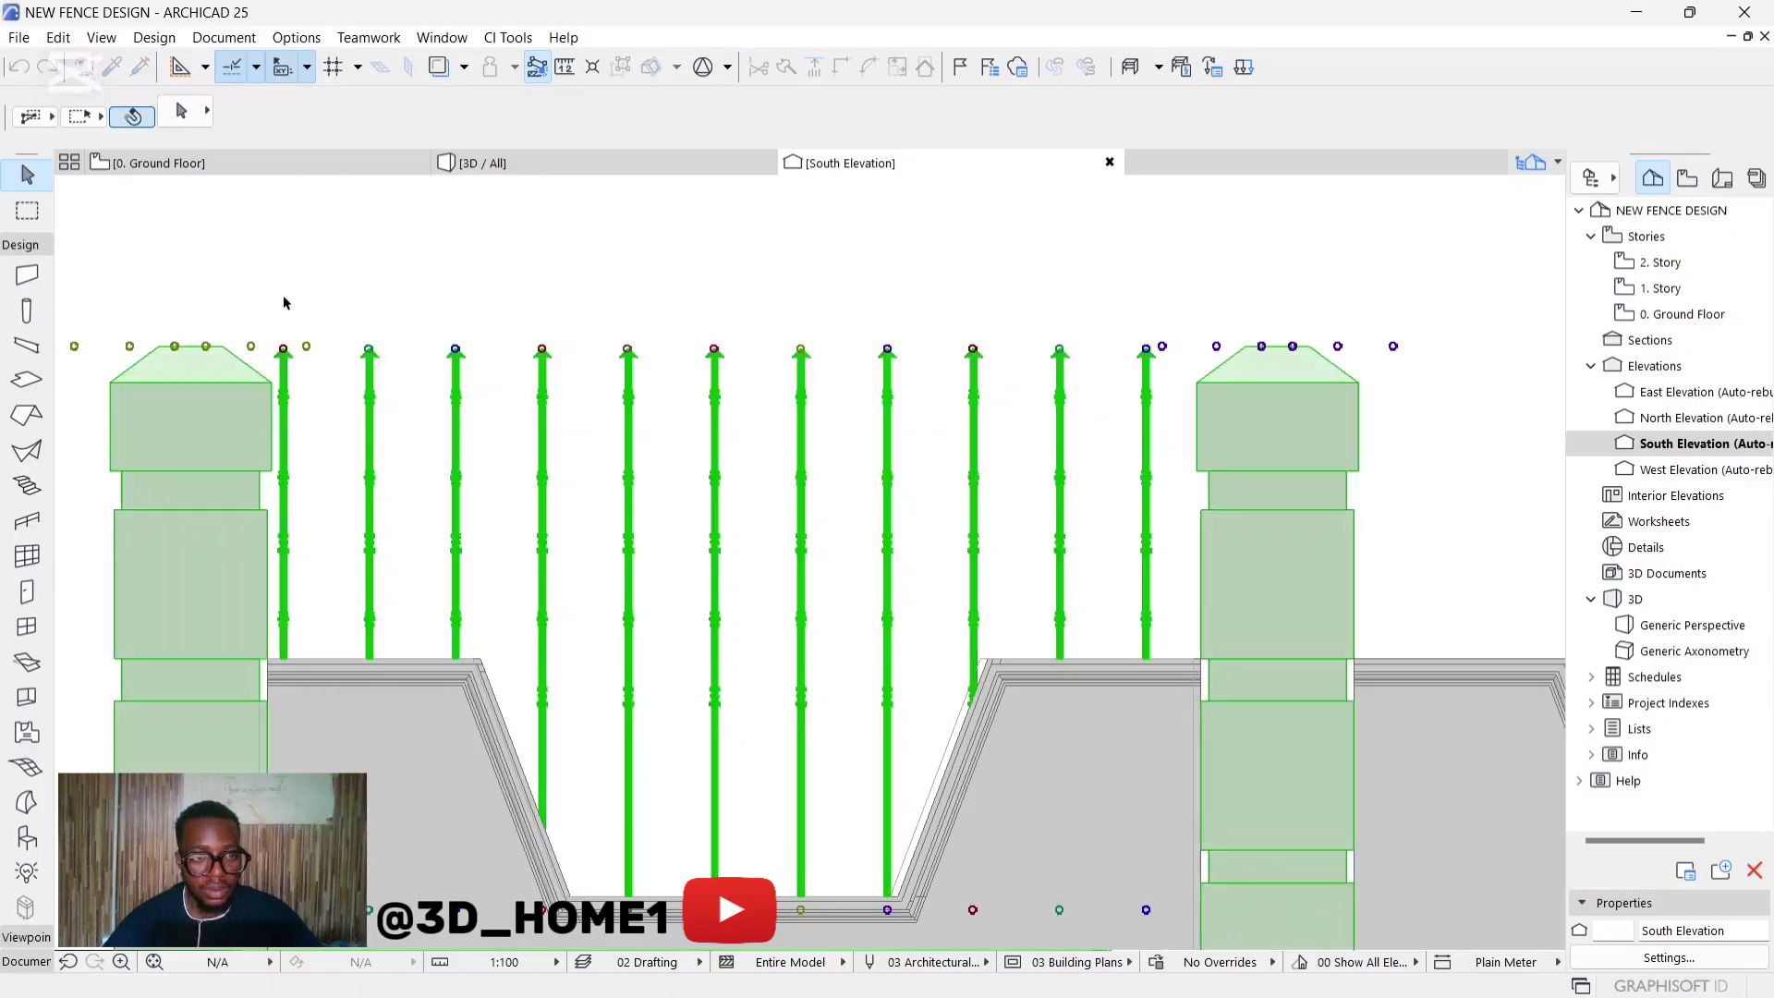
{"action": "left_click", "coordinate": [1254, 525], "text": "shift"}
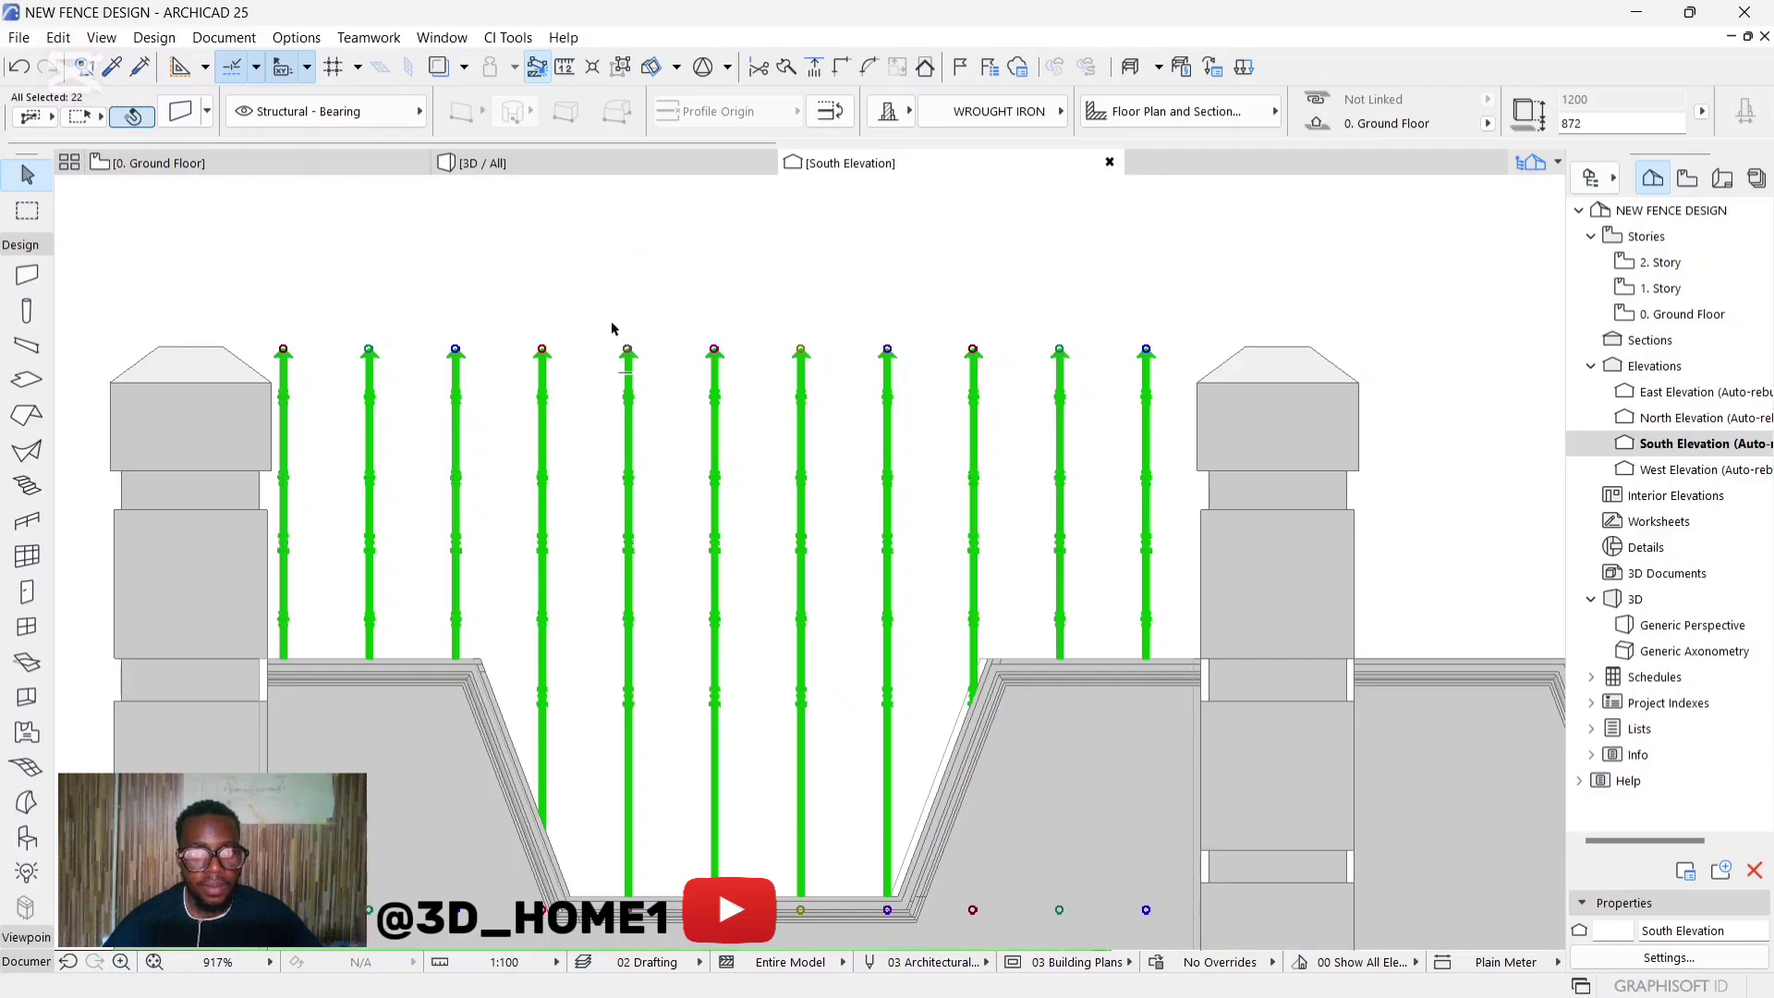
{"action": "left_click", "coordinate": [627, 355]}
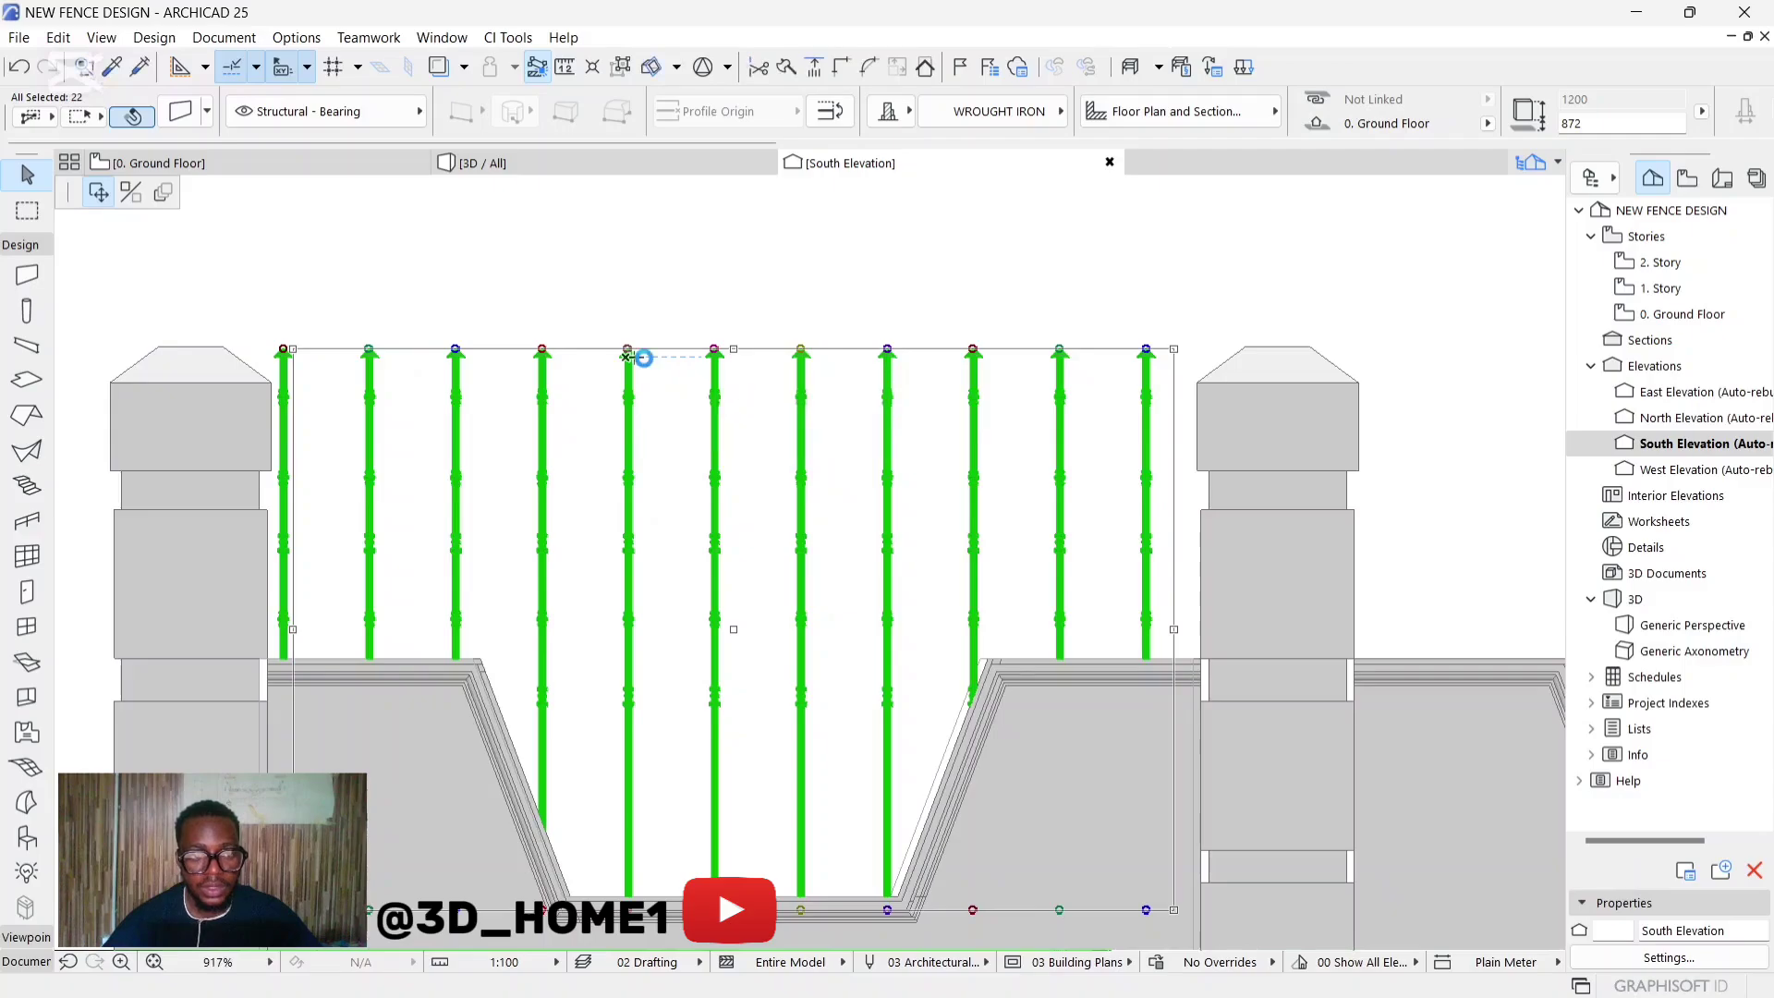
{"action": "left_click", "coordinate": [645, 356]}
{"action": "key", "text": "Escape"}
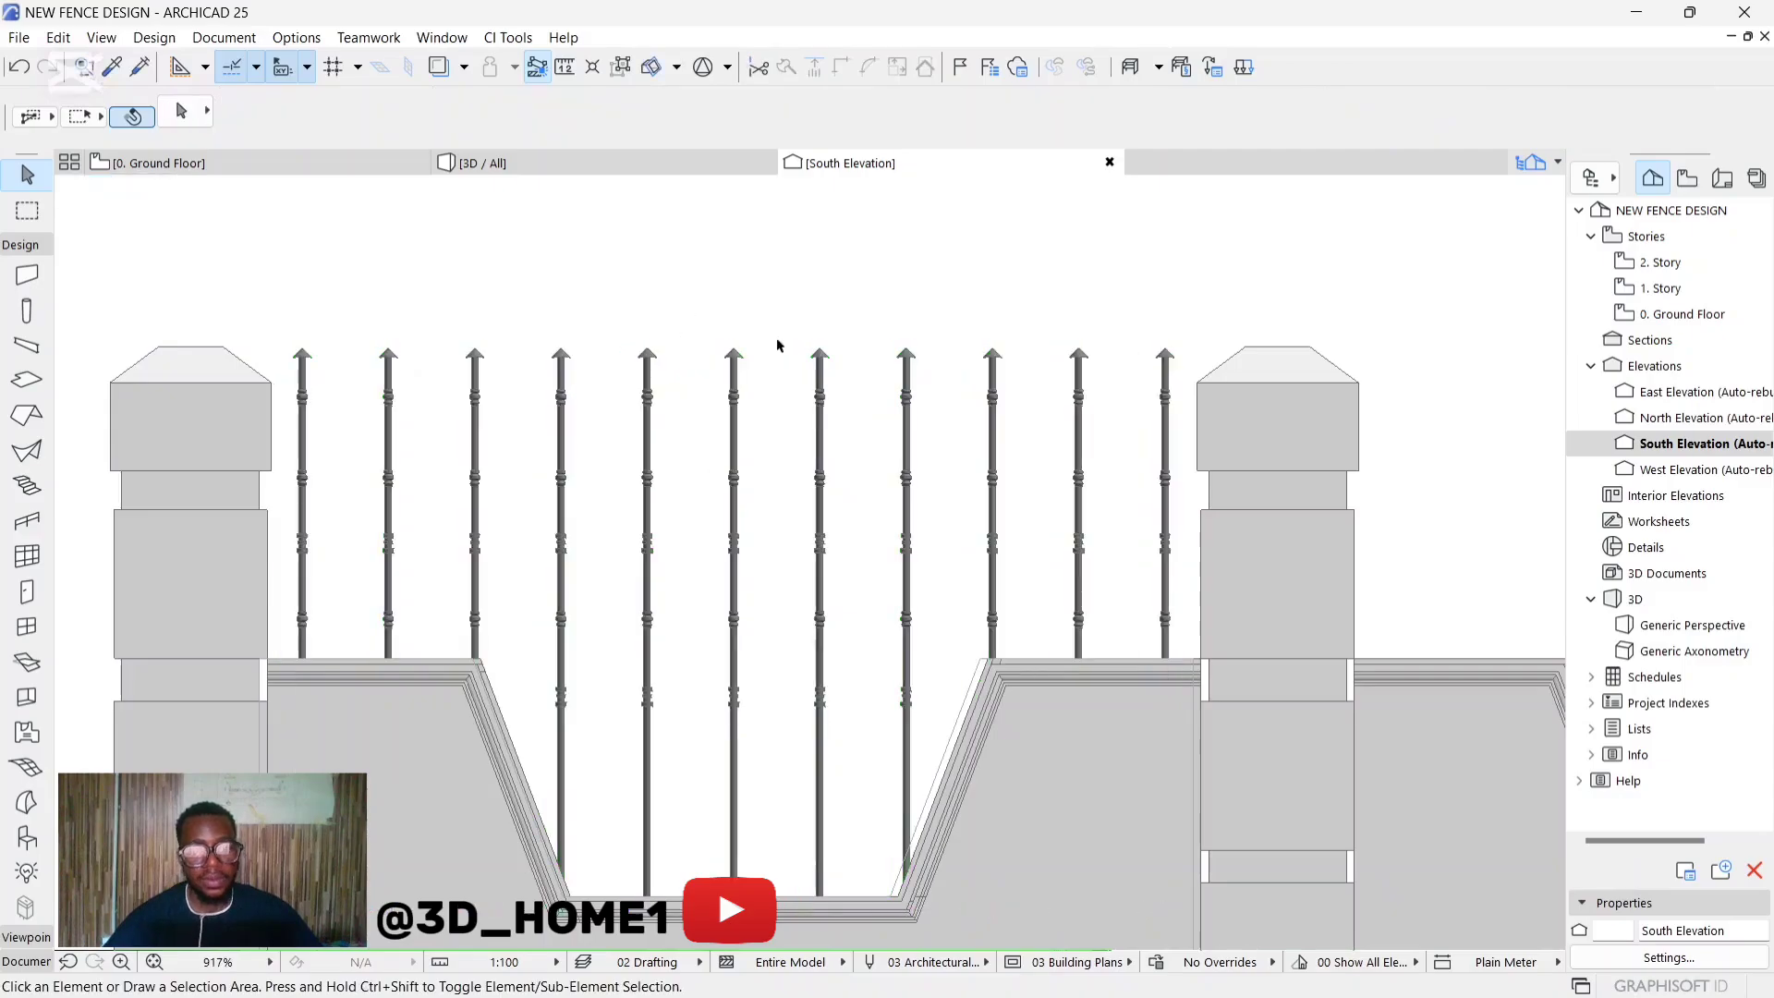
Reselect the row of bars without the pillars and move it straight down 73 mm to a base elevation of 799 mm.
{"action": "scroll", "coordinate": [932, 491], "scroll_direction": "down", "scroll_amount": 5}
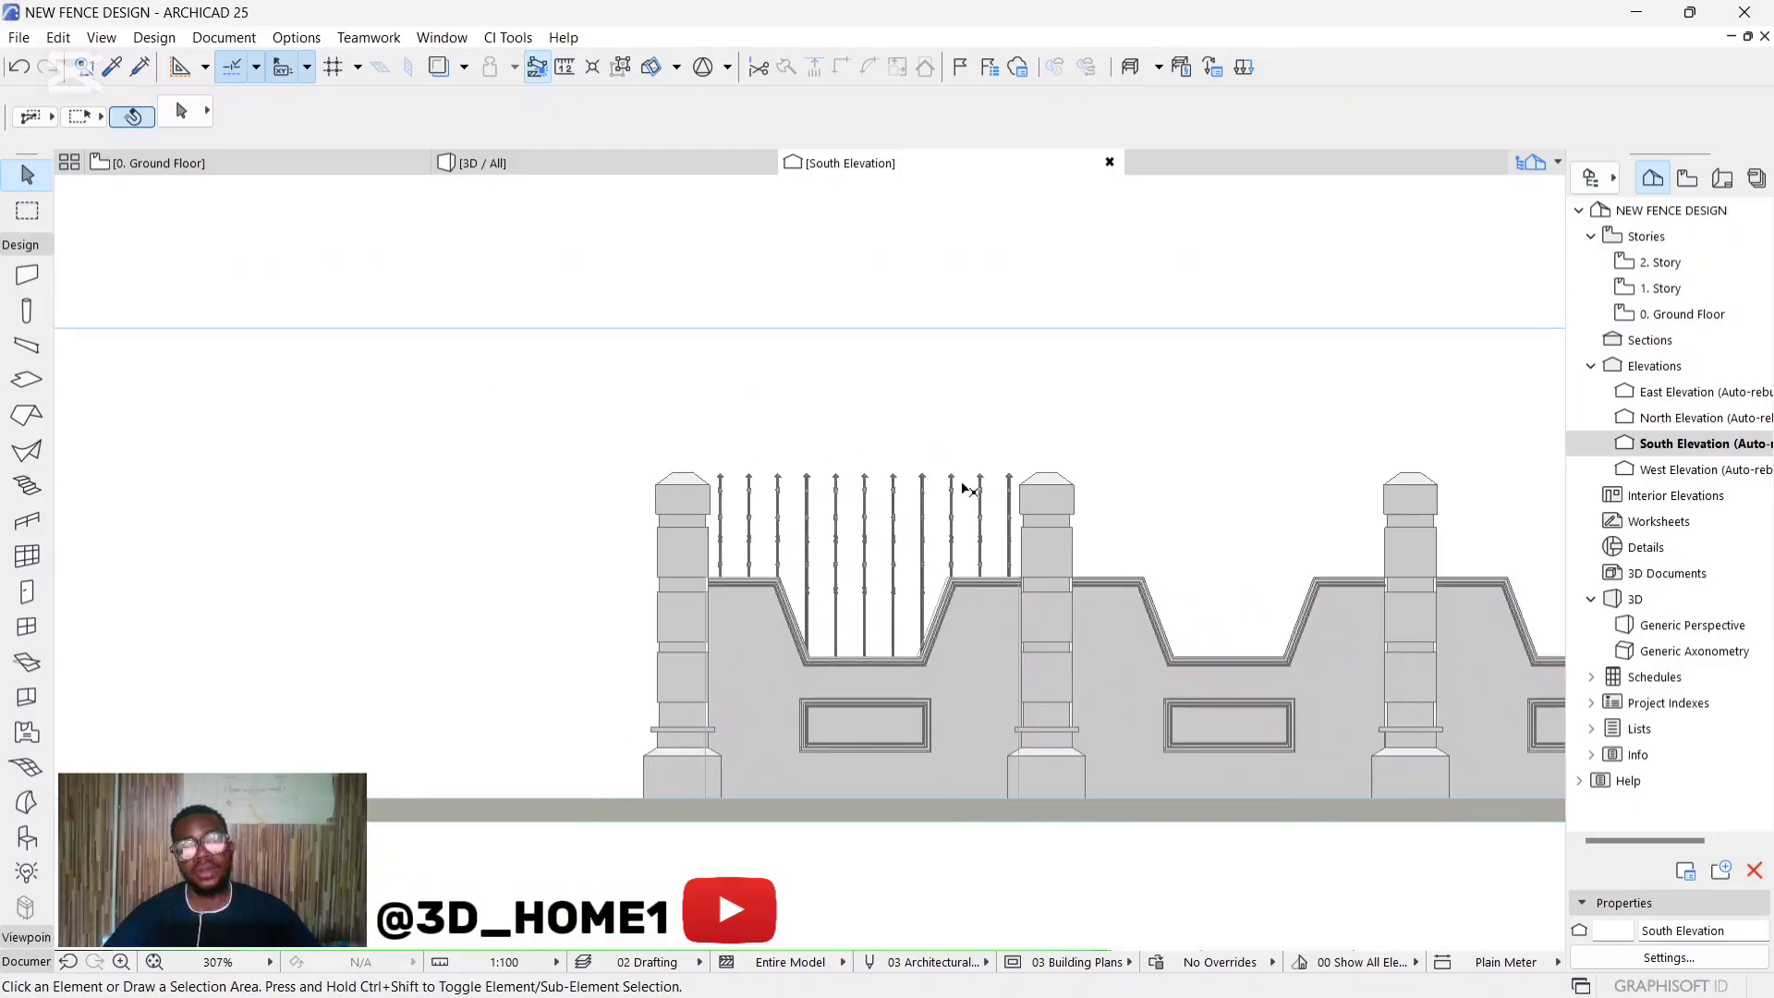
{"action": "scroll", "coordinate": [967, 490], "scroll_direction": "up", "scroll_amount": 4}
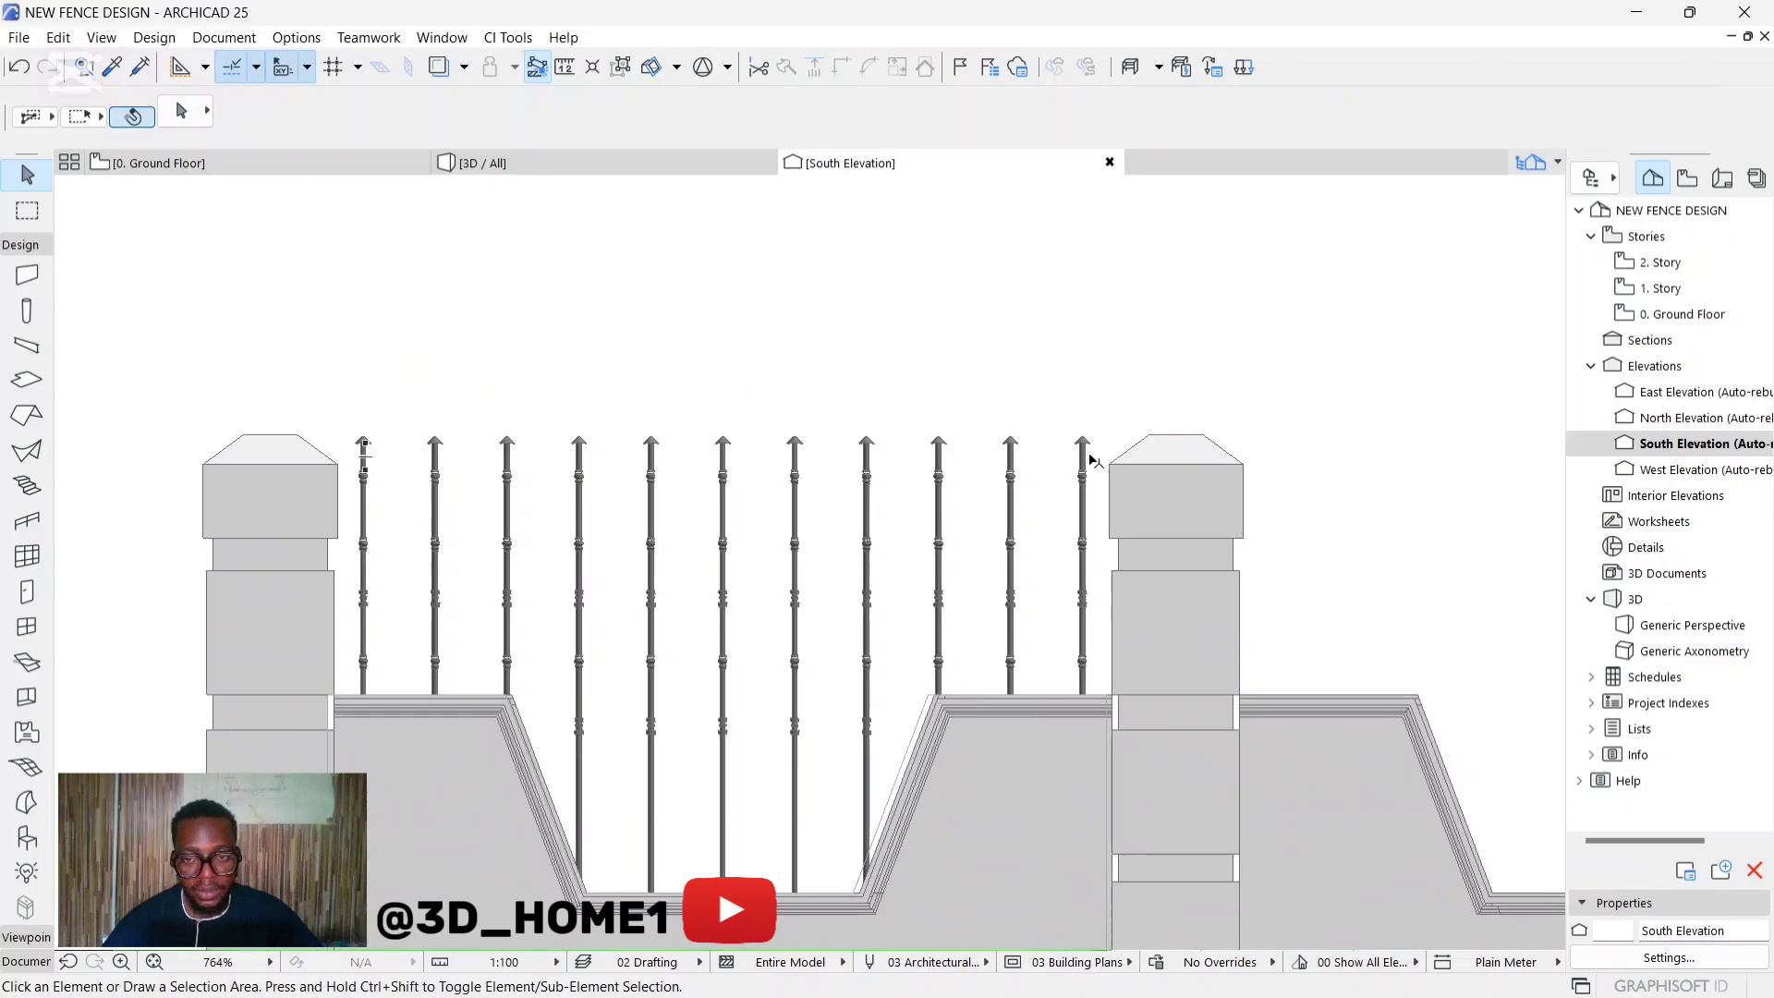
{"action": "left_click_drag", "start_coordinate": [1092, 458], "coordinate": [349, 332]}
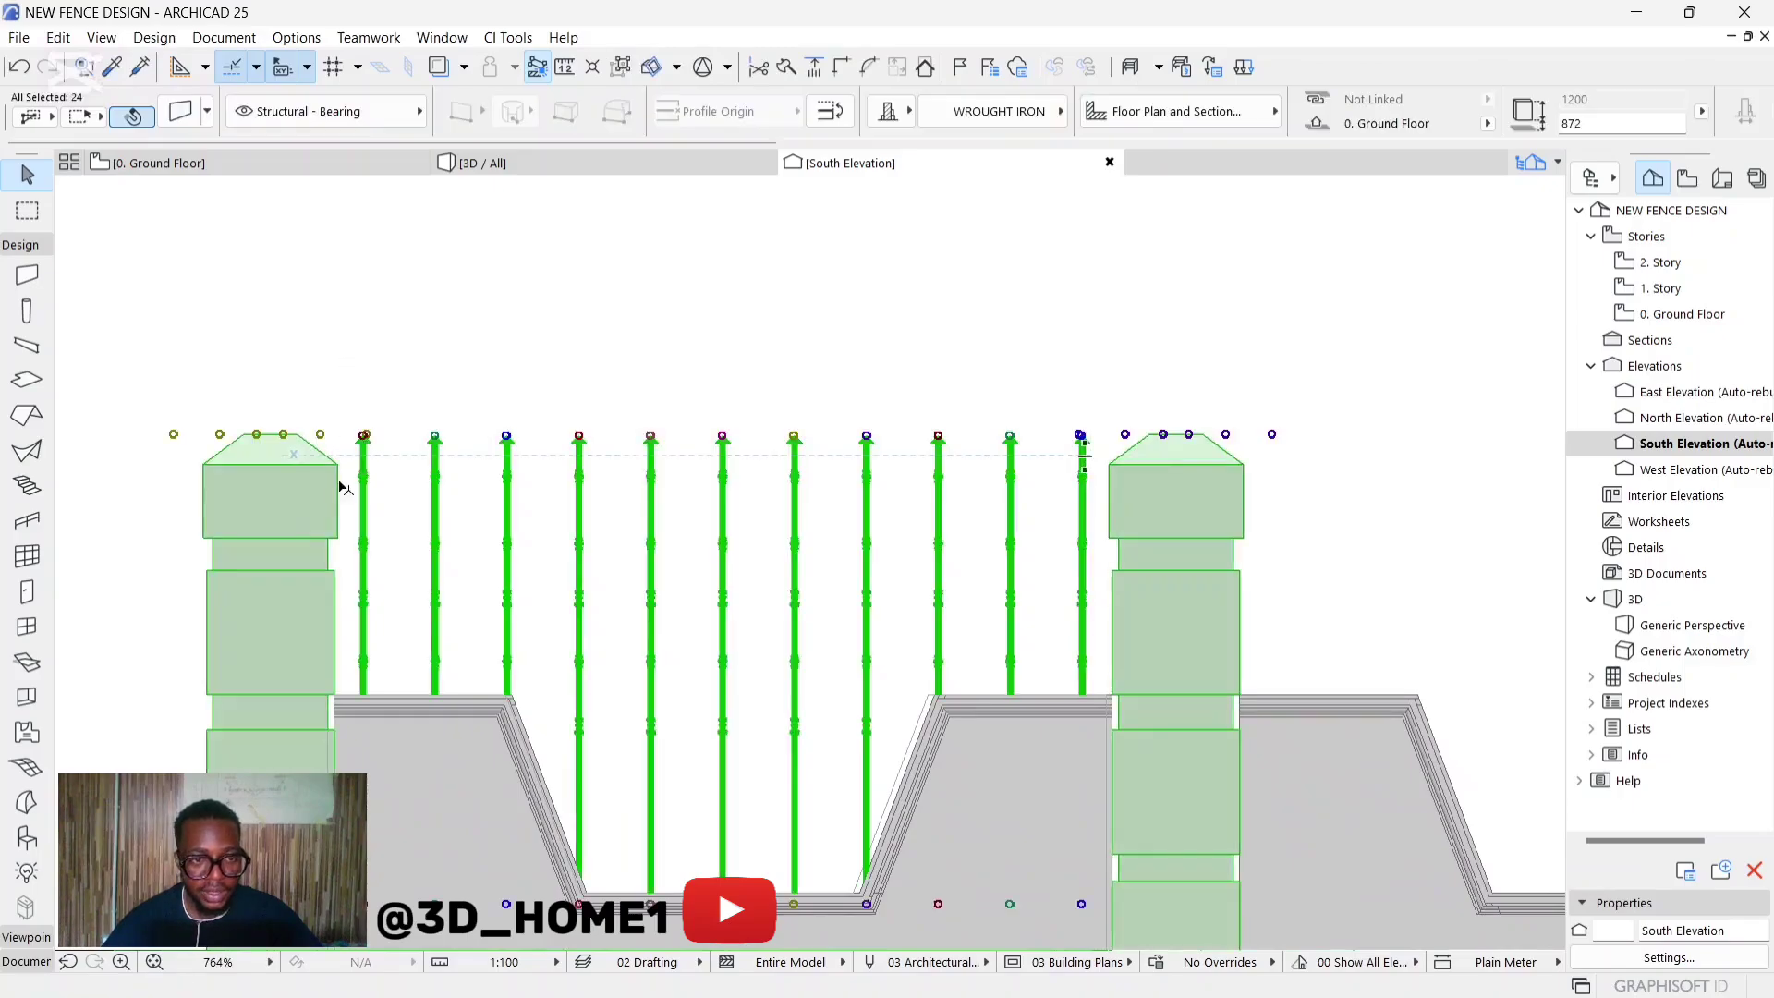
{"action": "left_click", "coordinate": [305, 461], "text": "shift"}
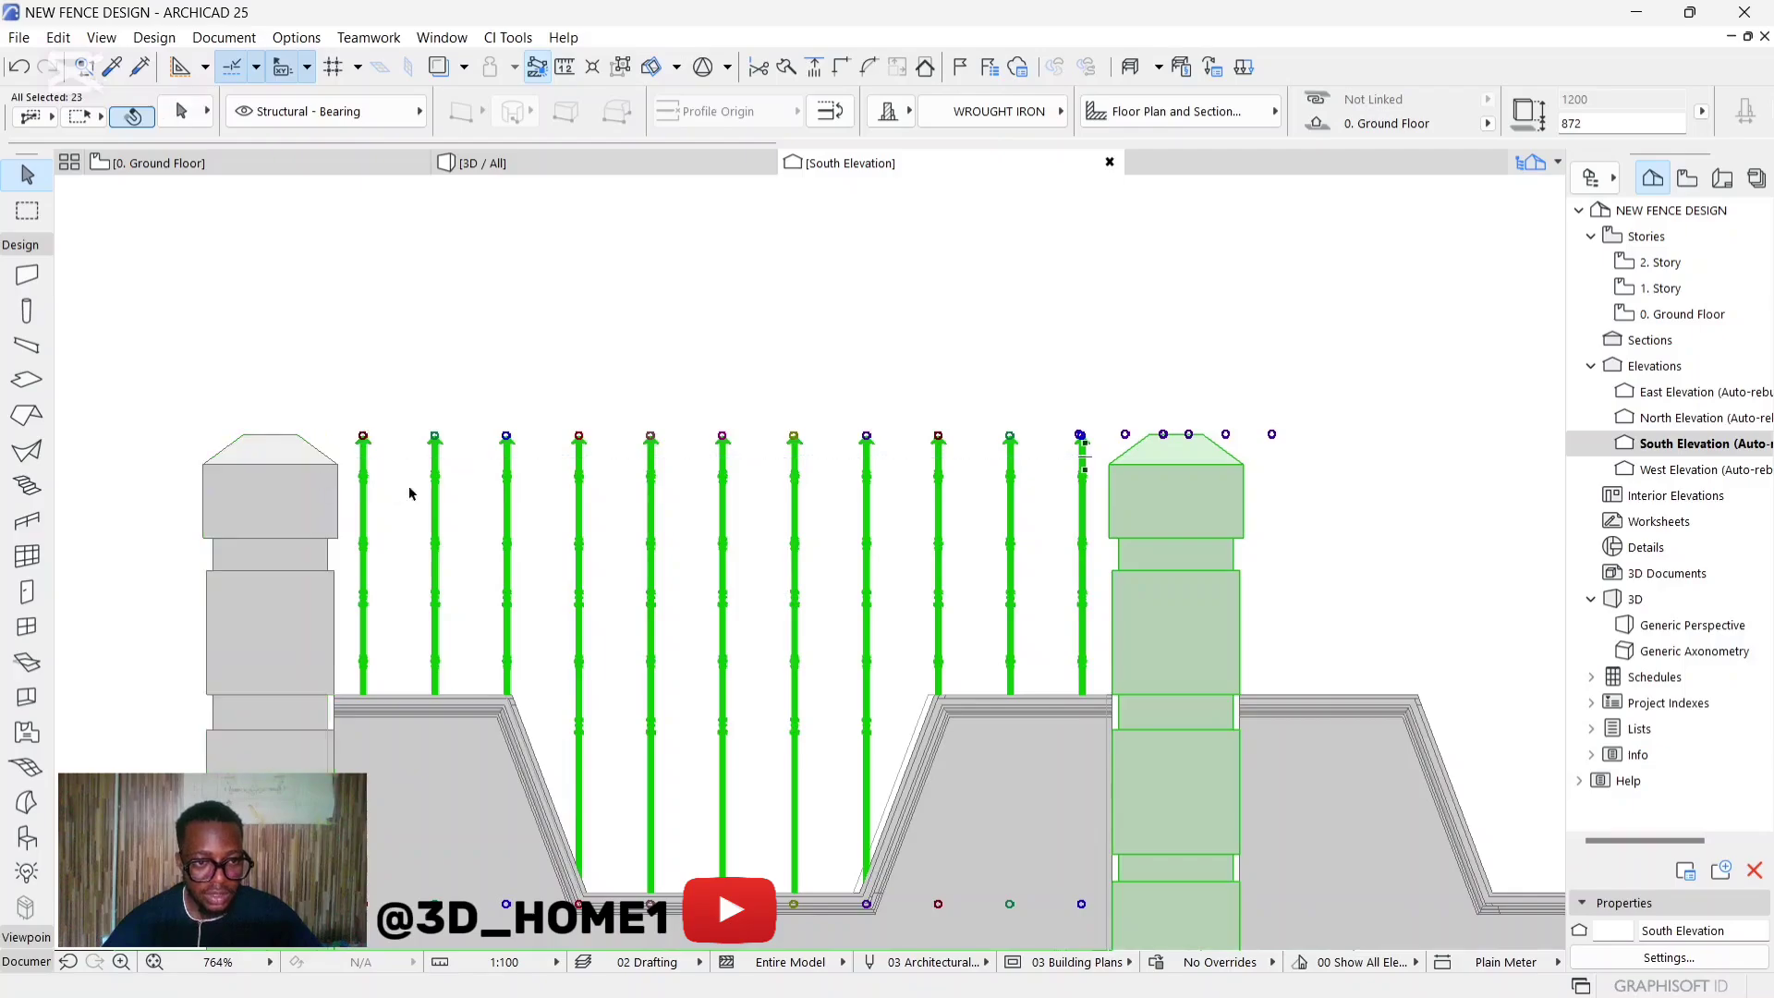
{"action": "left_click", "coordinate": [1200, 519], "text": "shift"}
{"action": "left_click", "coordinate": [1082, 436]}
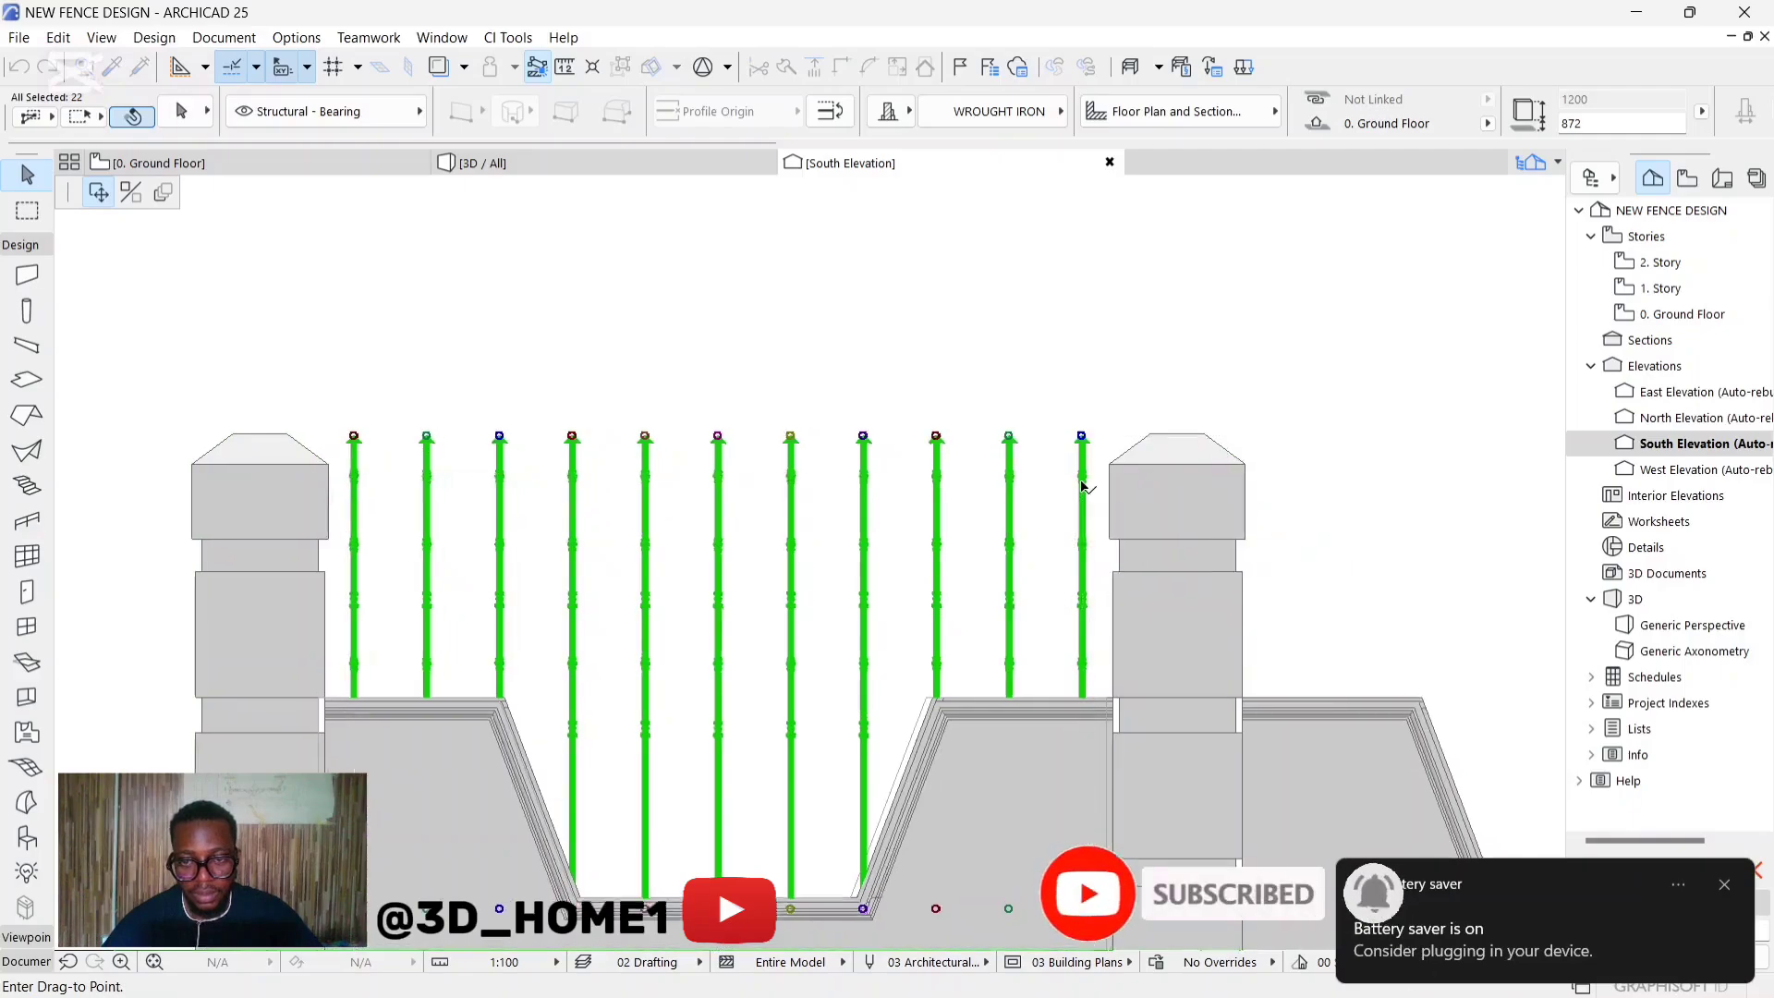
{"action": "scroll", "coordinate": [1083, 480], "scroll_direction": "up", "scroll_amount": 2}
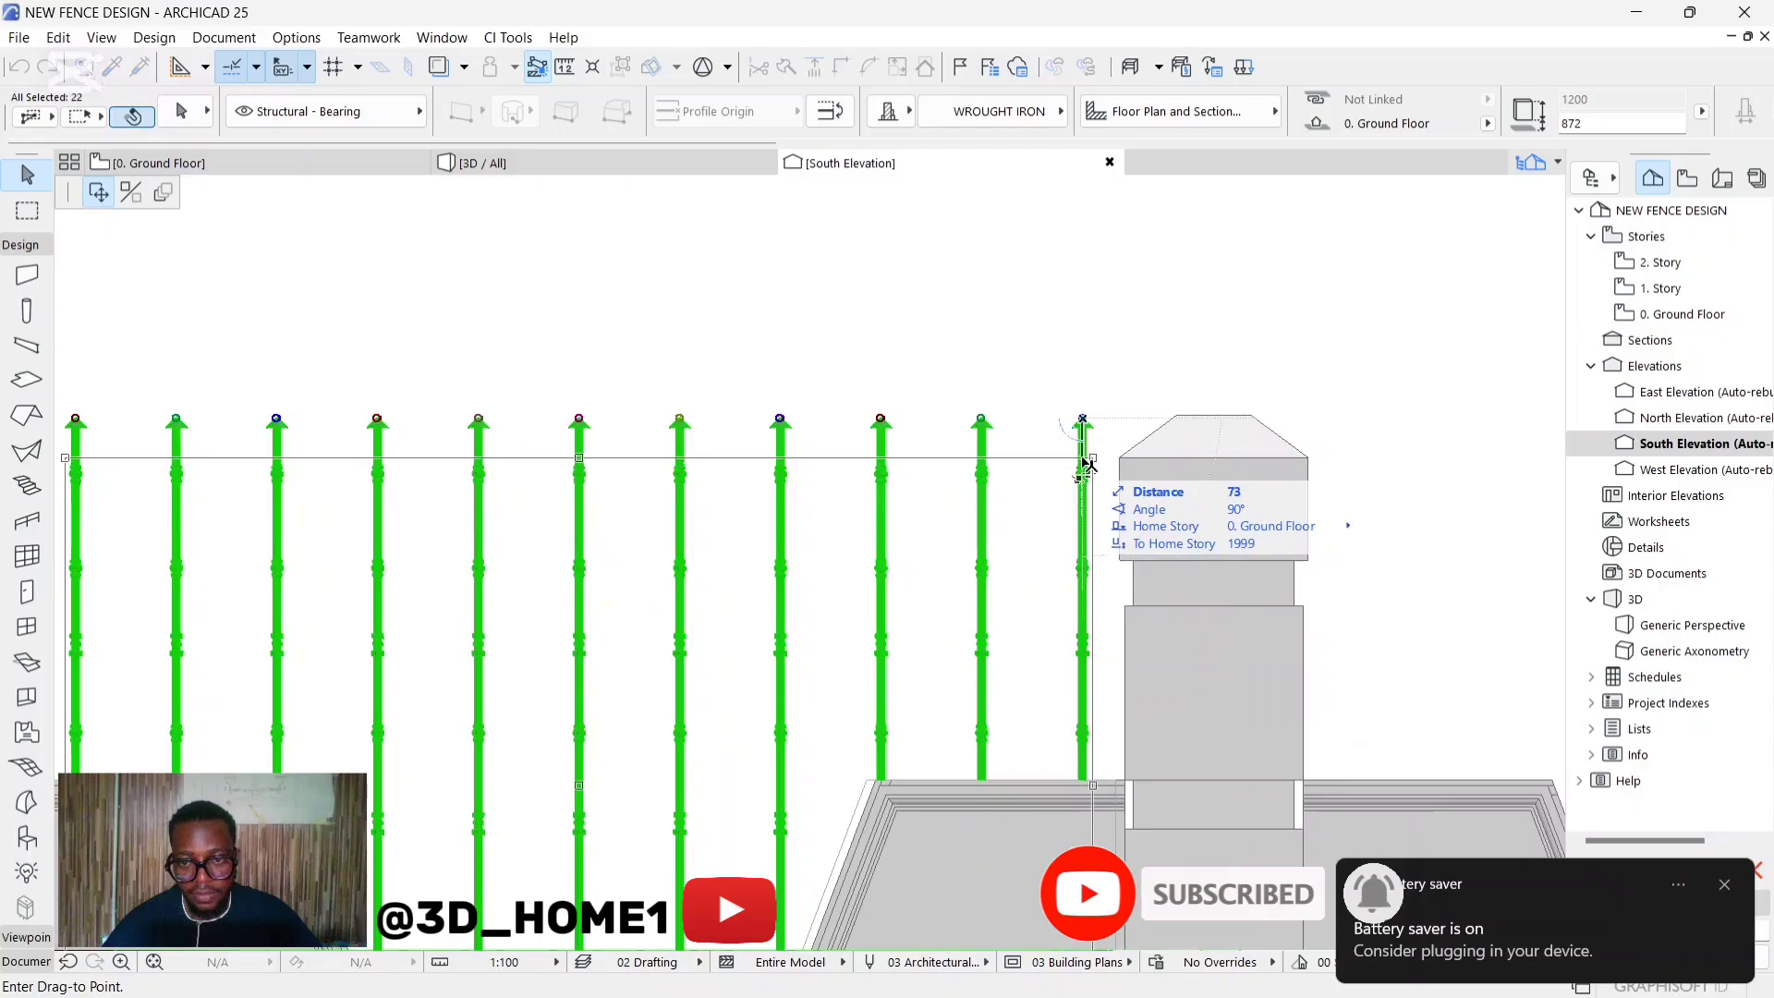
{"action": "left_click", "coordinate": [1083, 469]}
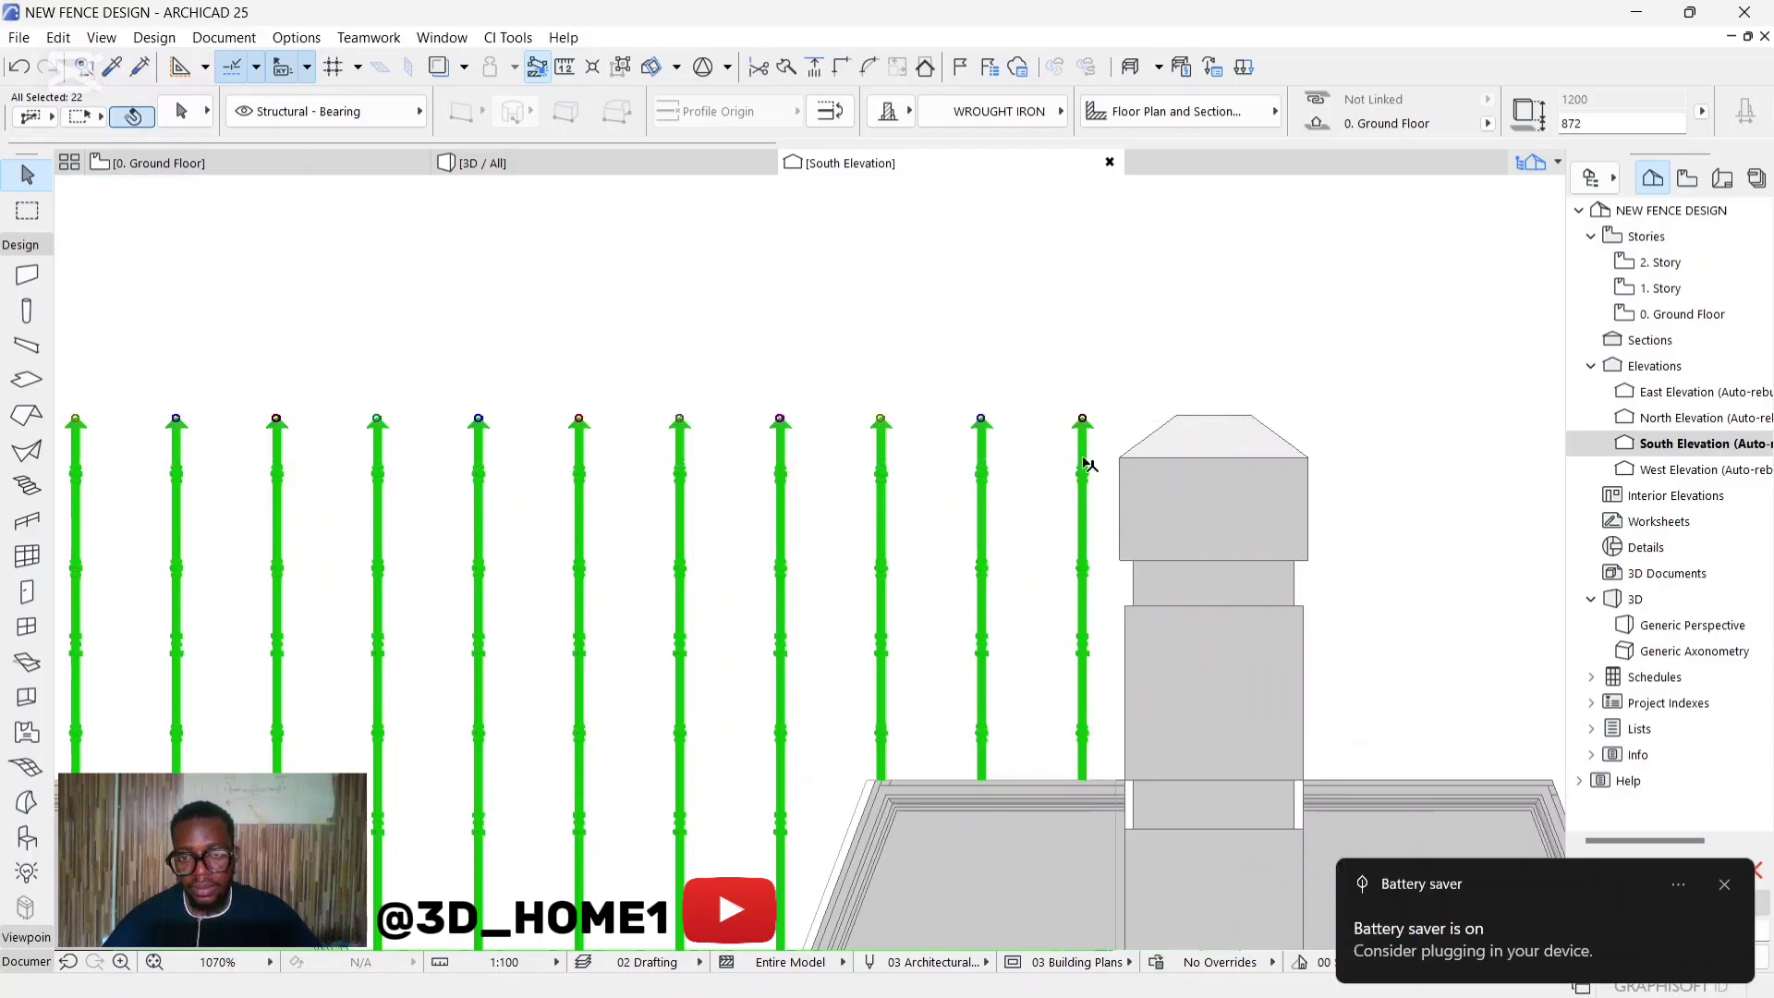
Dismiss the battery saver notification and raise the screen brightness slightly in the system quick settings.
{"action": "left_click", "coordinate": [1724, 883]}
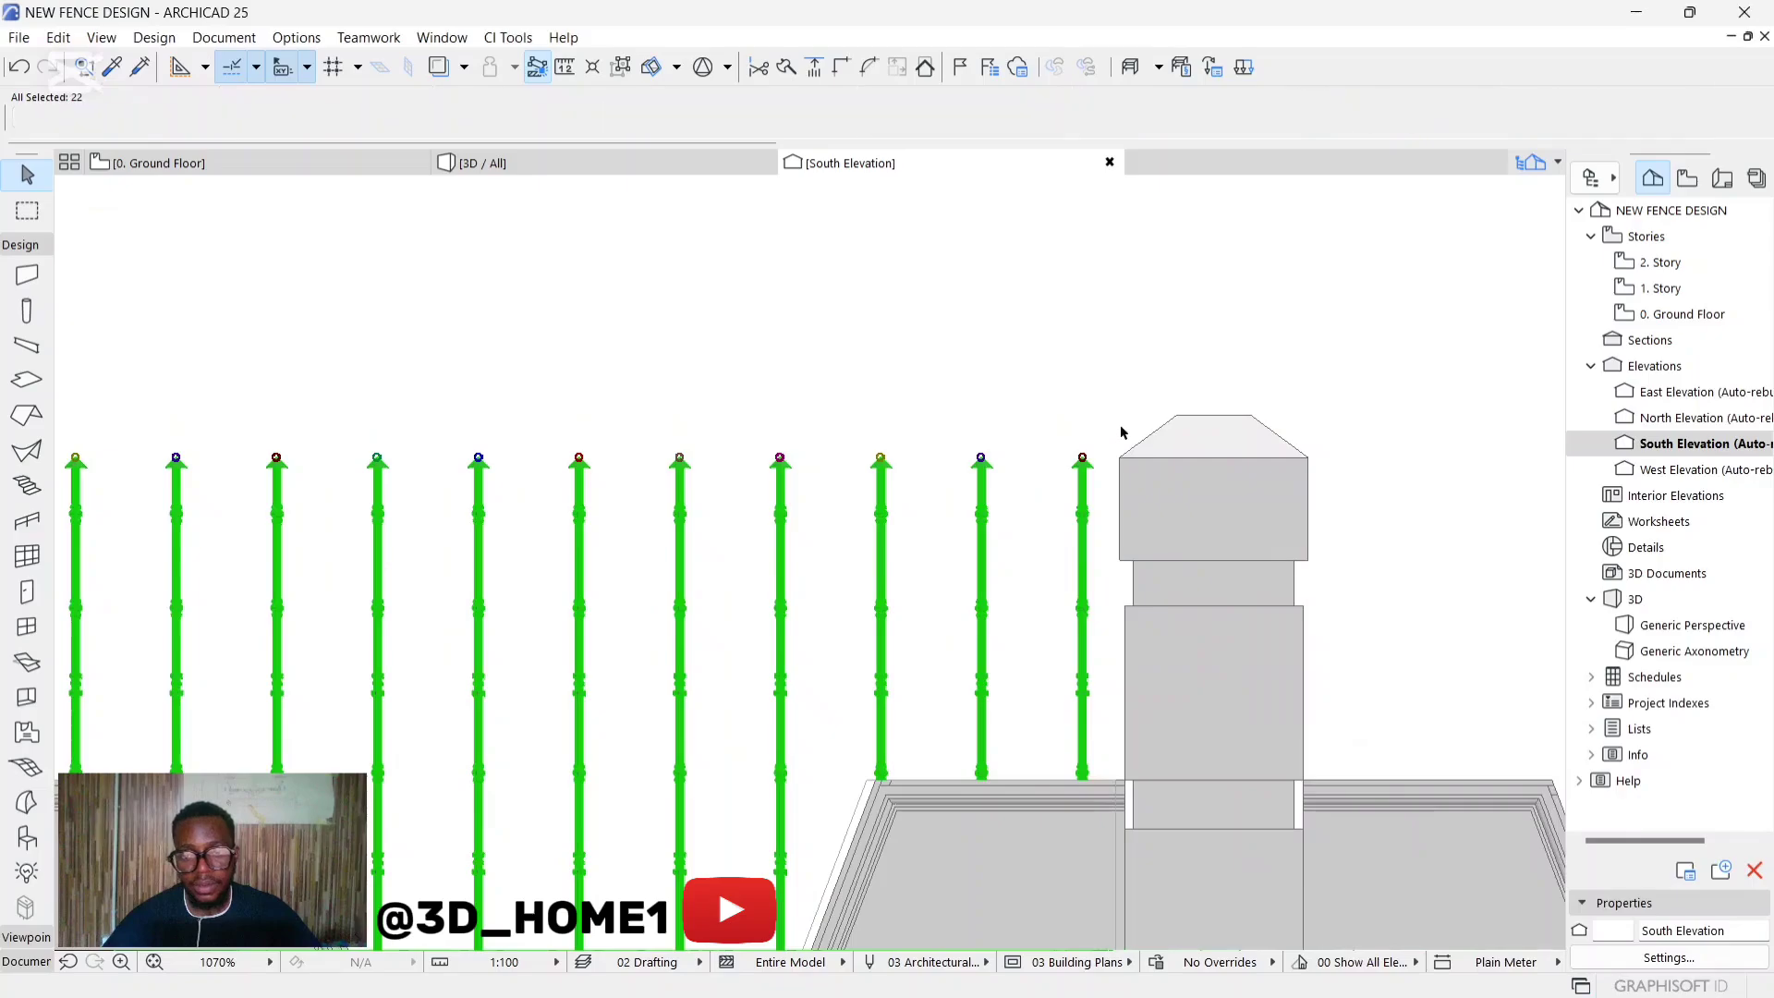
{"action": "scroll", "coordinate": [1116, 427], "scroll_direction": "down", "scroll_amount": 4}
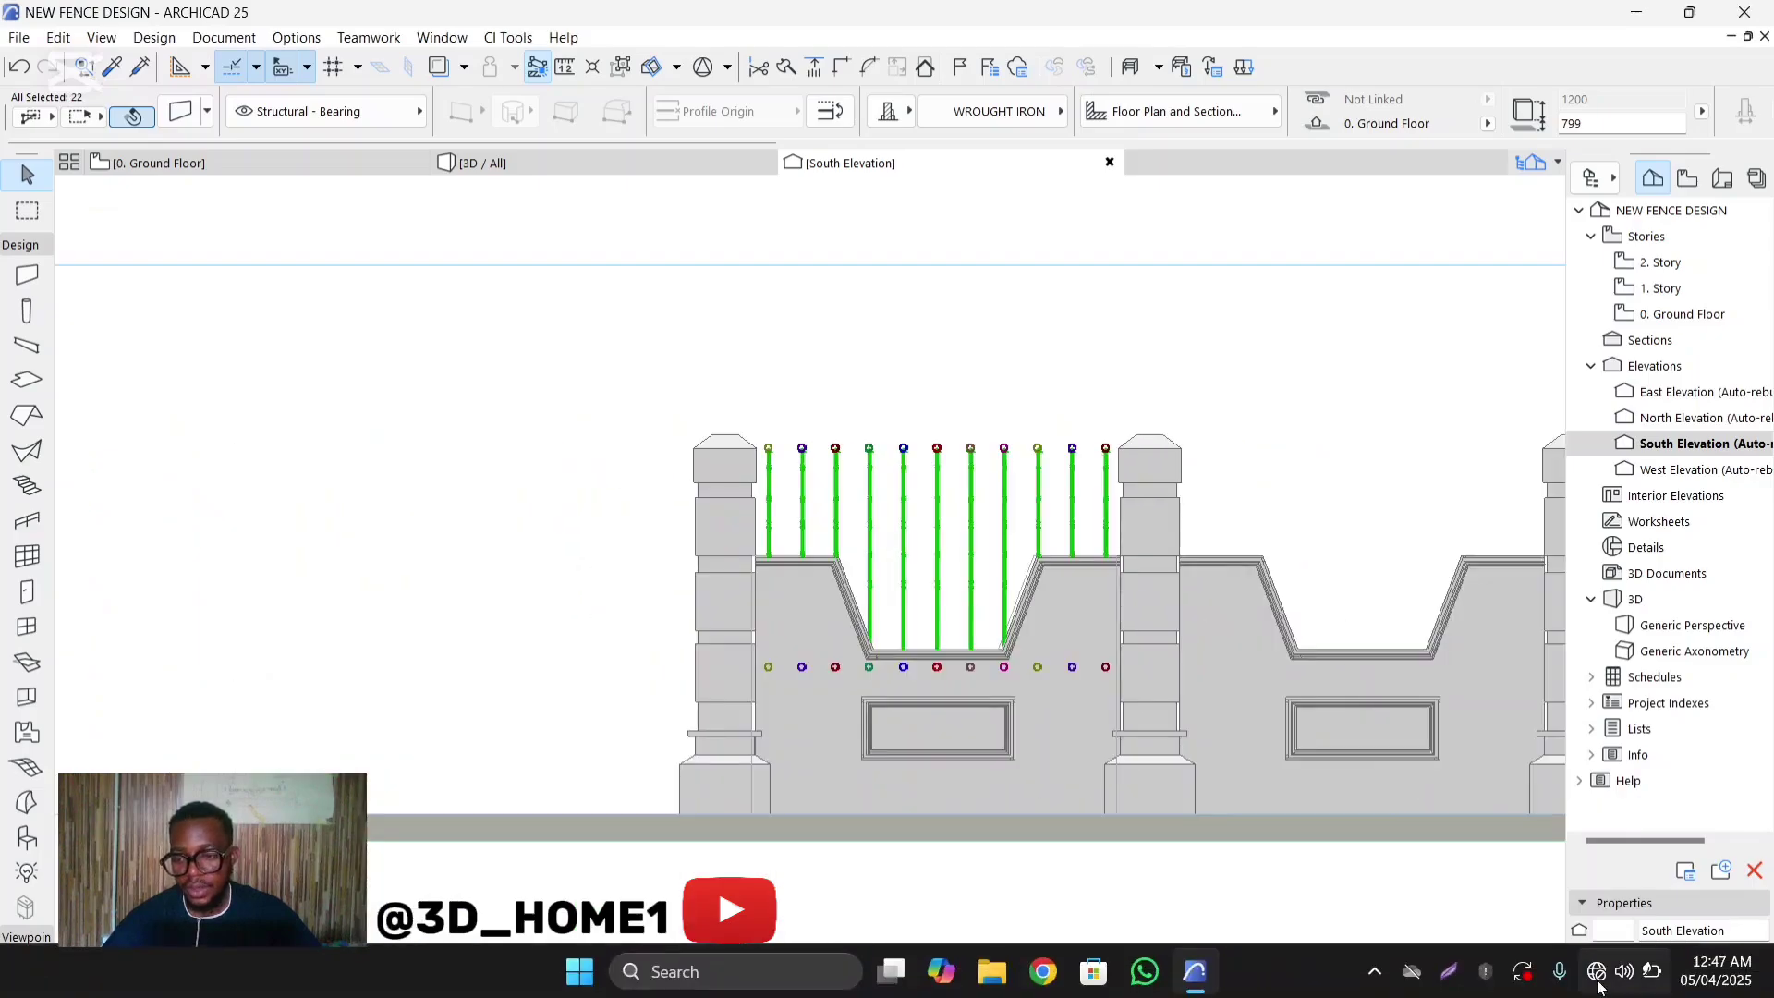
{"action": "left_click", "coordinate": [1622, 972]}
{"action": "left_click_drag", "start_coordinate": [1449, 758], "coordinate": [1504, 759]}
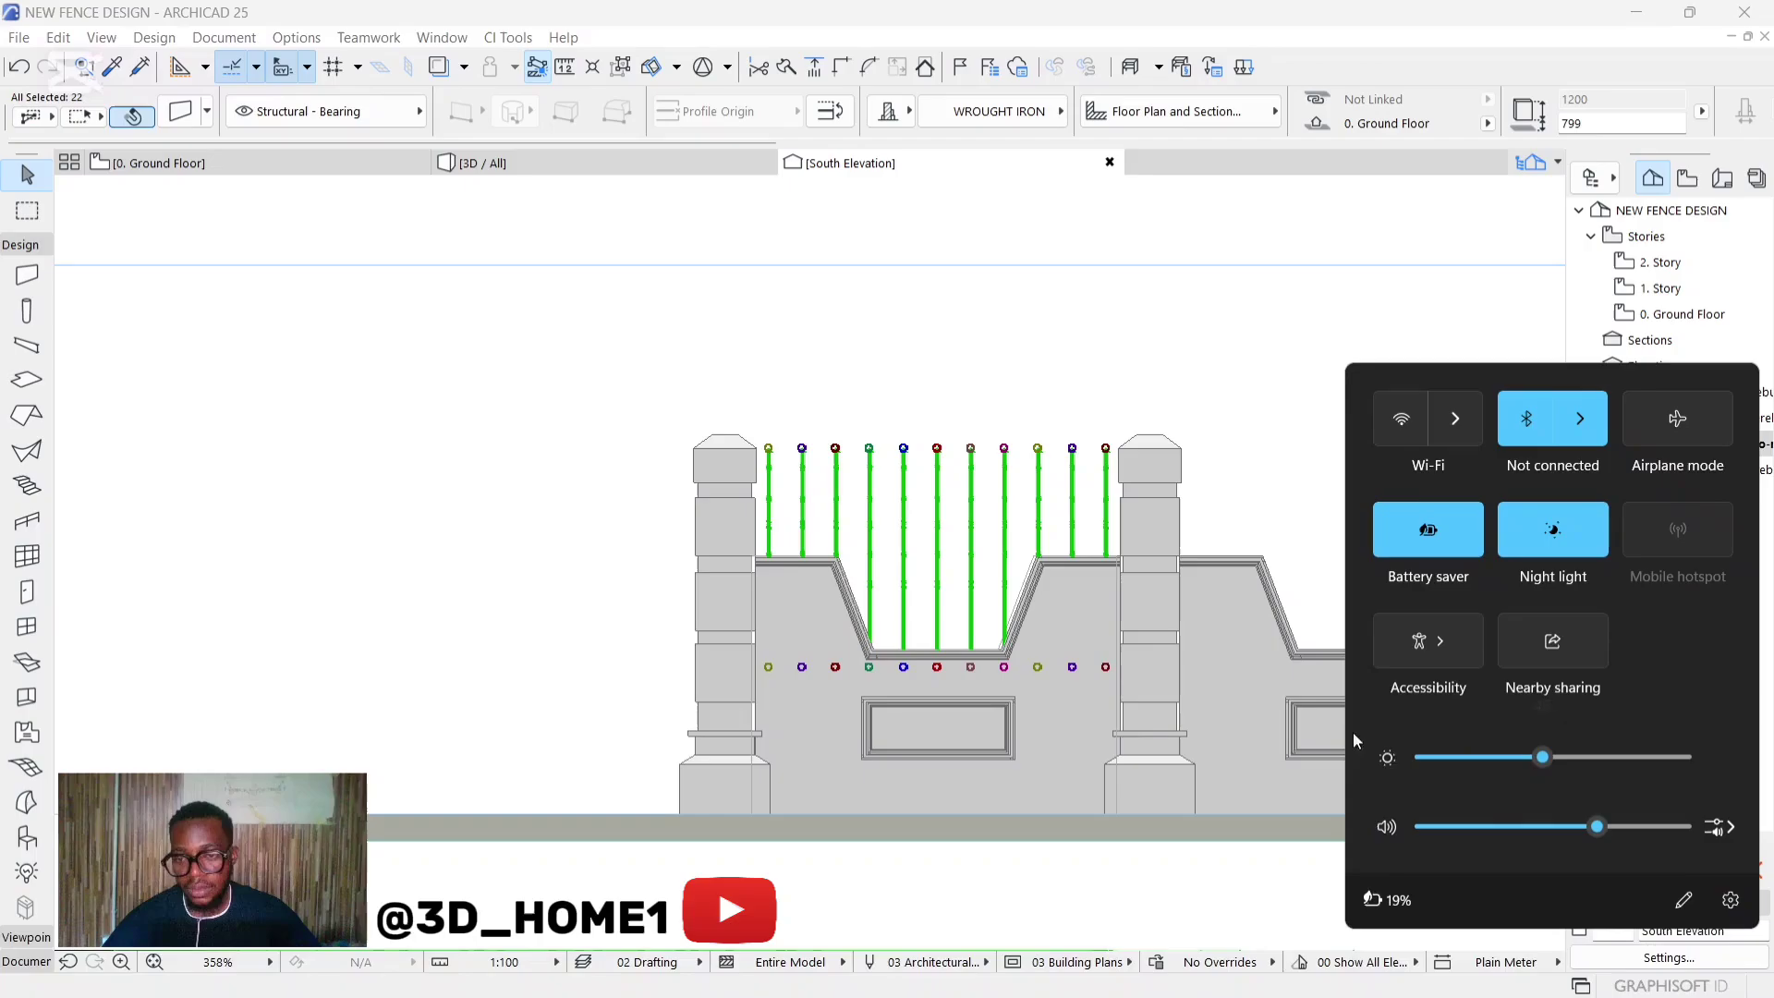
{"action": "left_click", "coordinate": [730, 404]}
{"action": "scroll", "coordinate": [1152, 459], "scroll_direction": "up", "scroll_amount": 2}
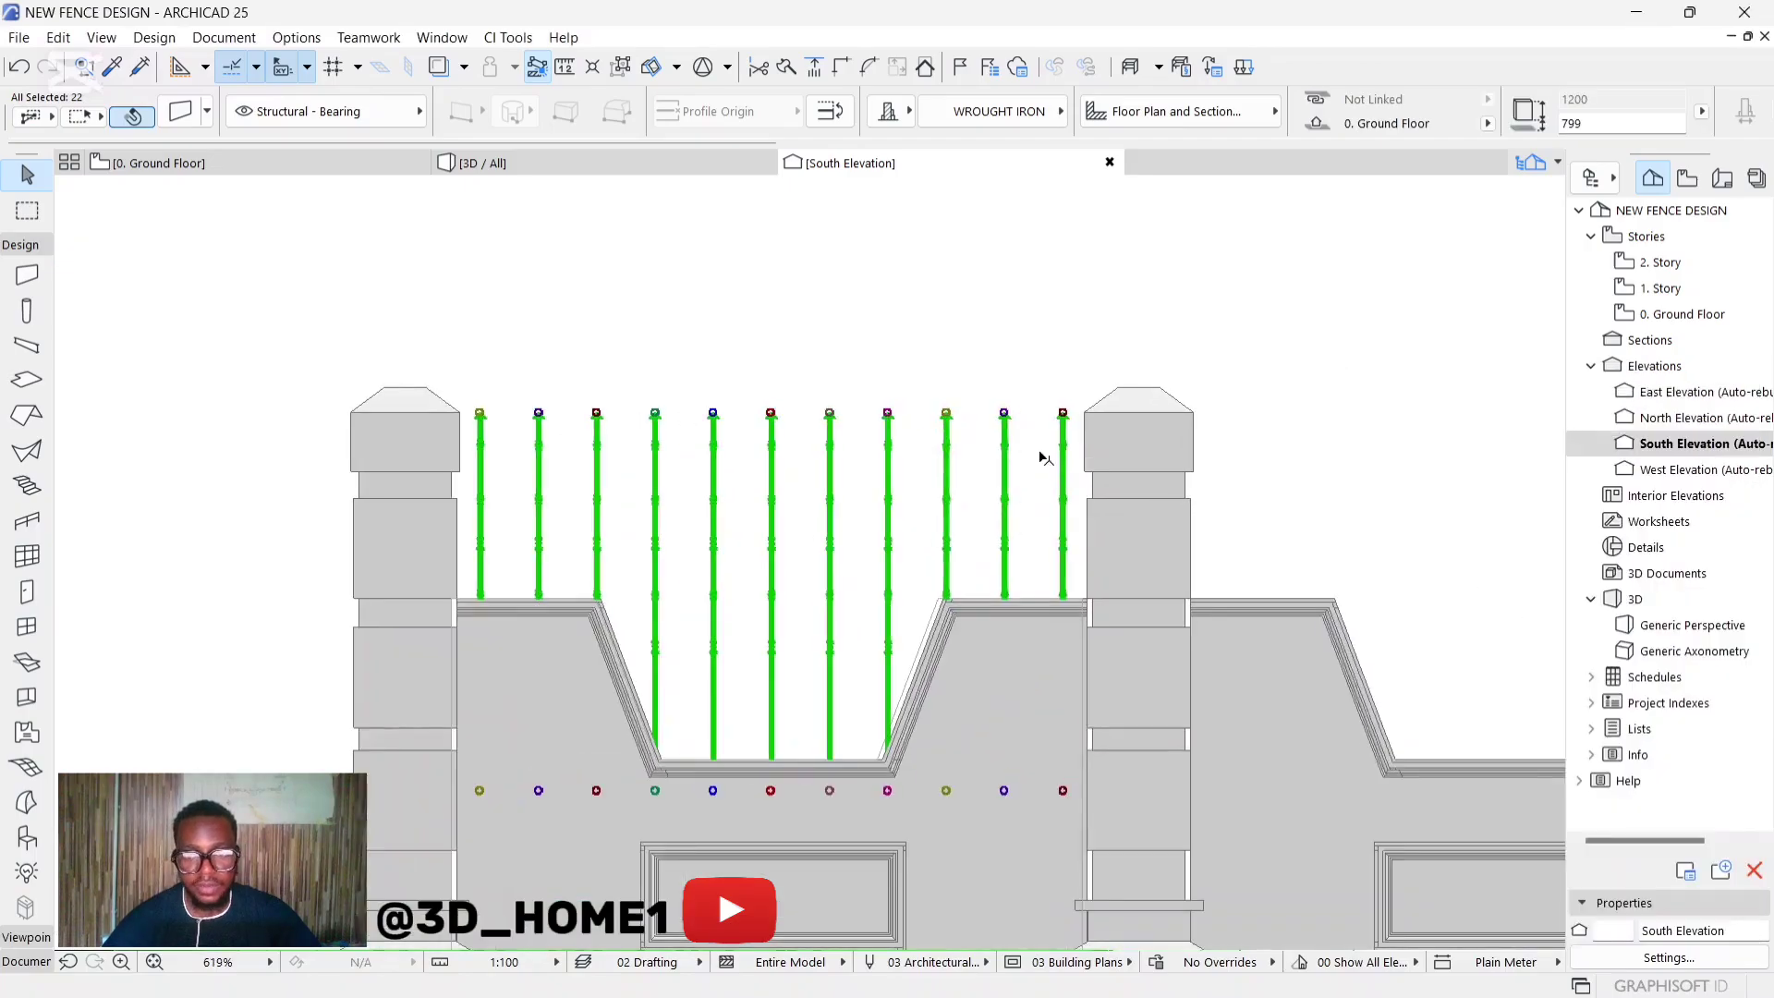
Examine the repositioned bars in 3D, checking their height against the pillars and their fit in the dipped wall.
{"action": "left_click", "coordinate": [934, 334]}
{"action": "left_click", "coordinate": [471, 163]}
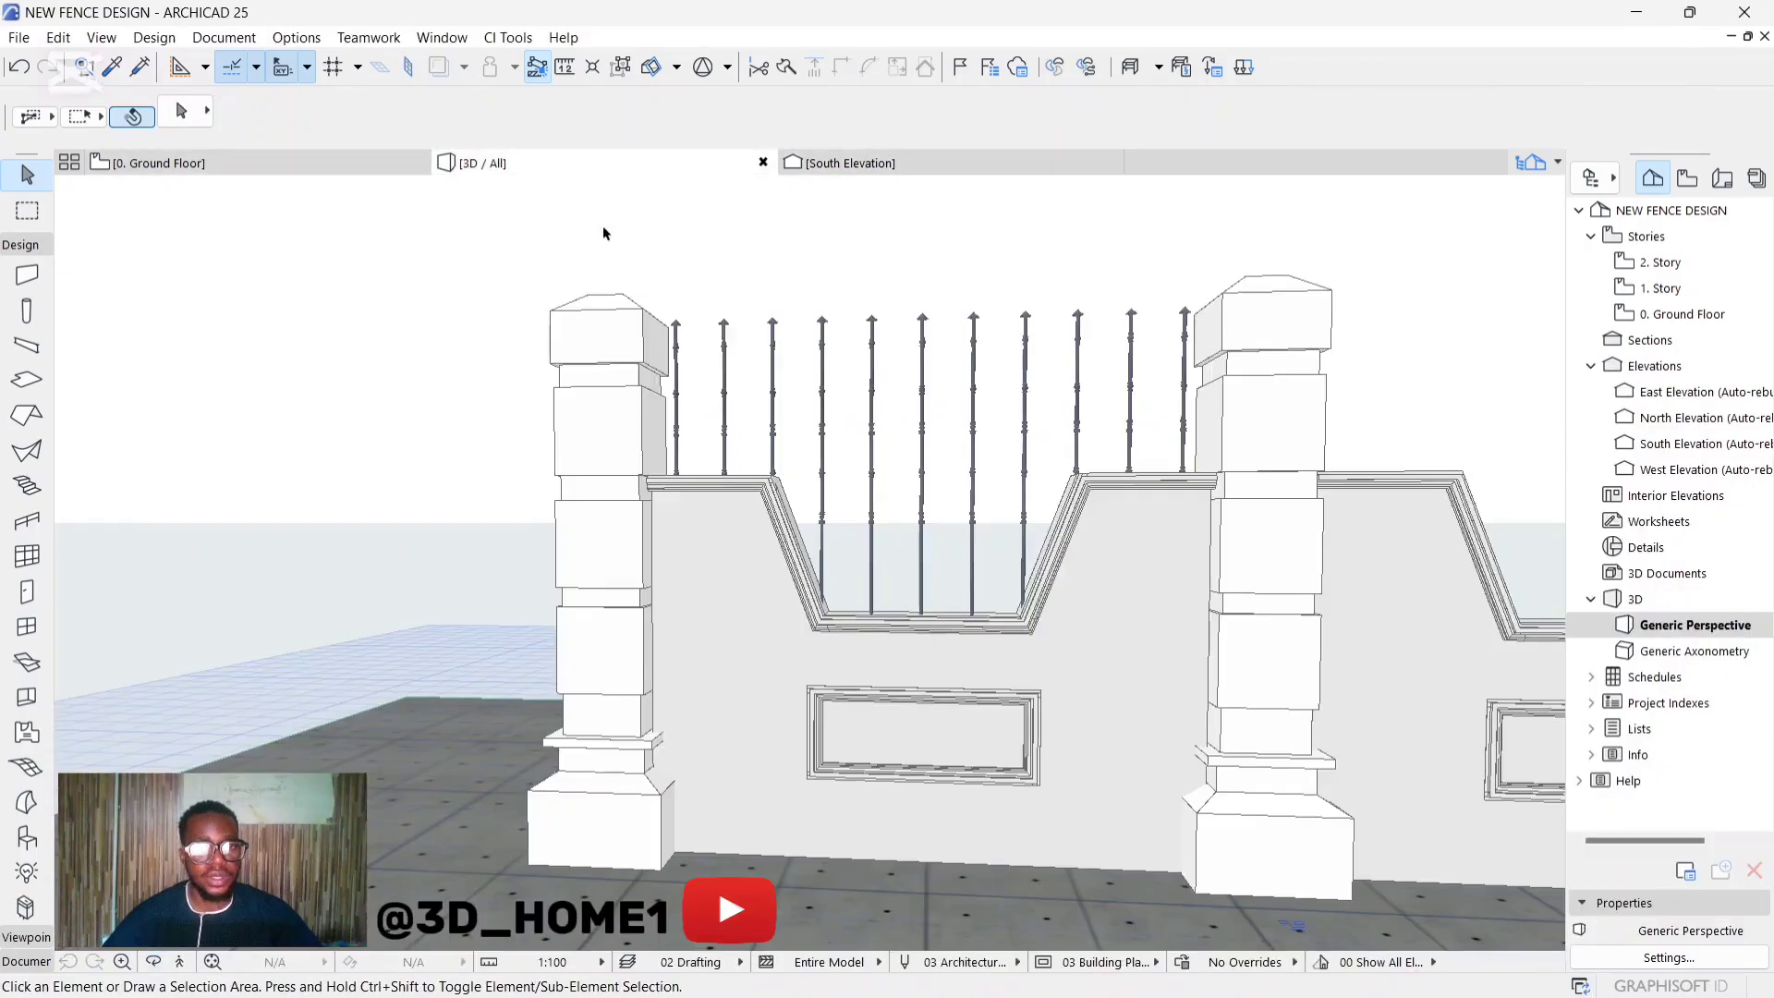
{"action": "middle_click_drag", "start_coordinate": [753, 436], "coordinate": [936, 530], "text": "shift"}
{"action": "scroll", "coordinate": [935, 529], "scroll_direction": "up", "scroll_amount": 2}
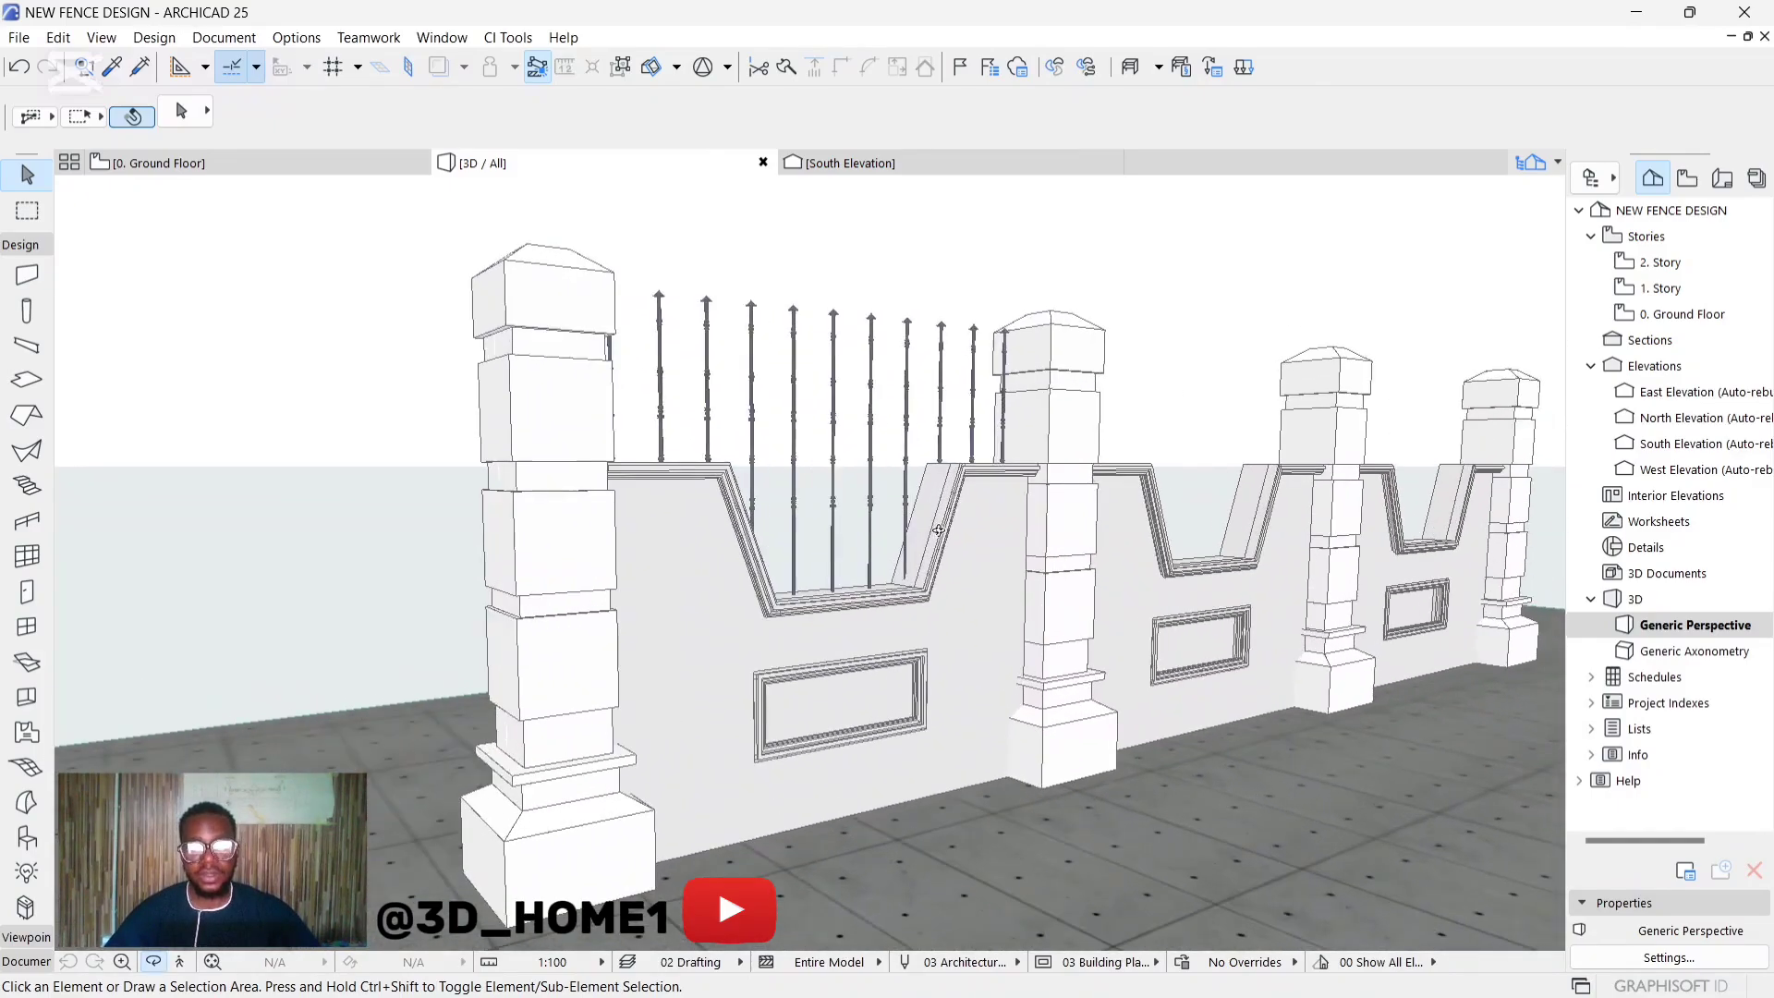
{"action": "scroll", "coordinate": [856, 510], "scroll_direction": "up", "scroll_amount": 3}
{"action": "scroll", "coordinate": [856, 510], "scroll_direction": "down", "scroll_amount": 8}
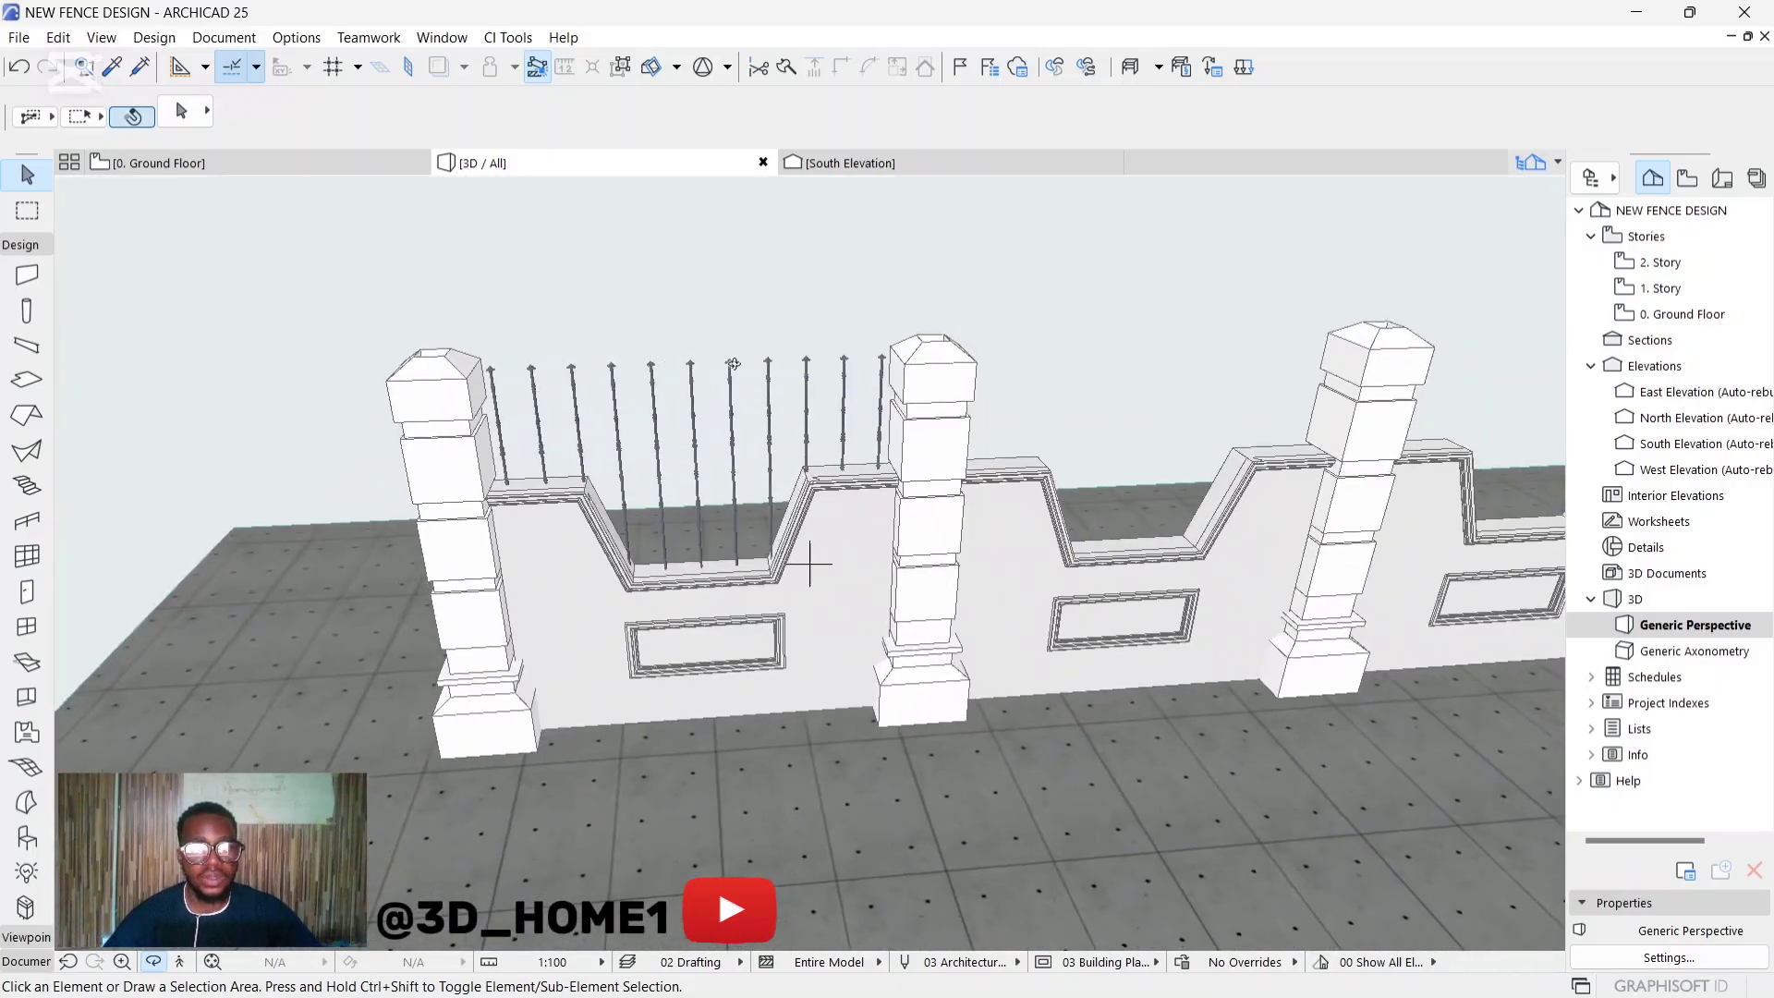
Select all the bars of the first bay on the ground floor plan and copy them along the wall into the second bay.
{"action": "key", "text": "alt+g"}
{"action": "left_click", "coordinate": [883, 375]}
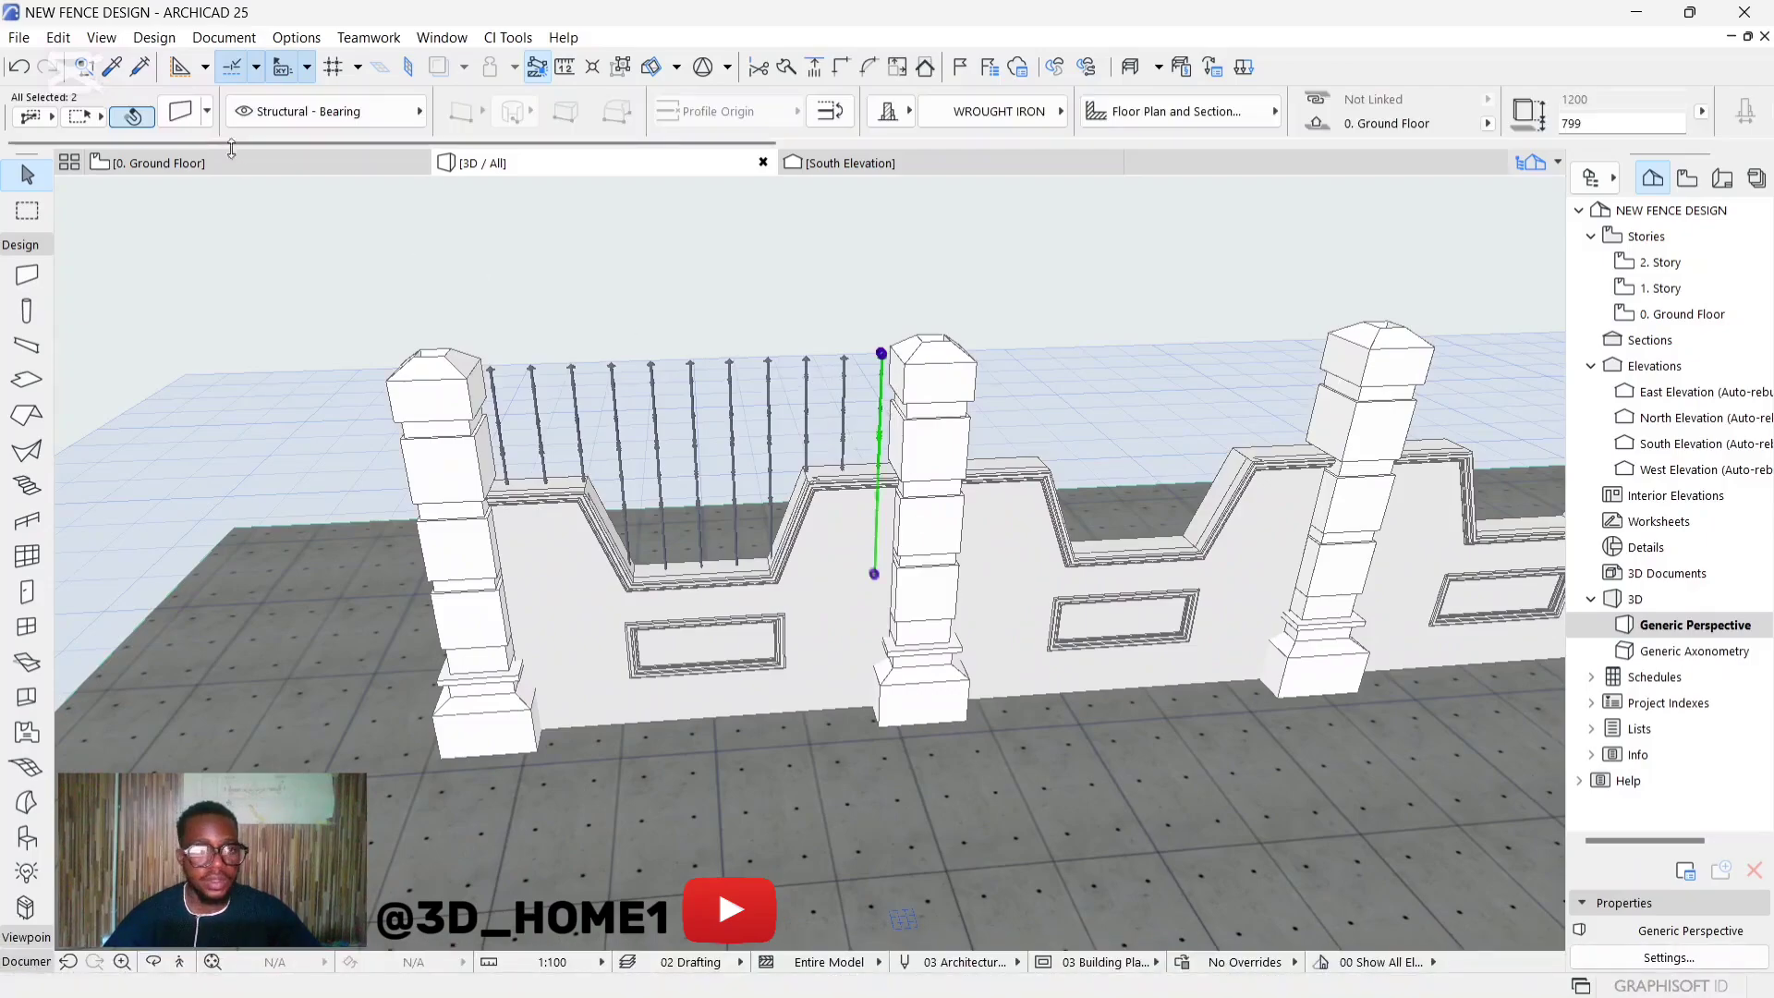
{"action": "key", "text": "F2"}
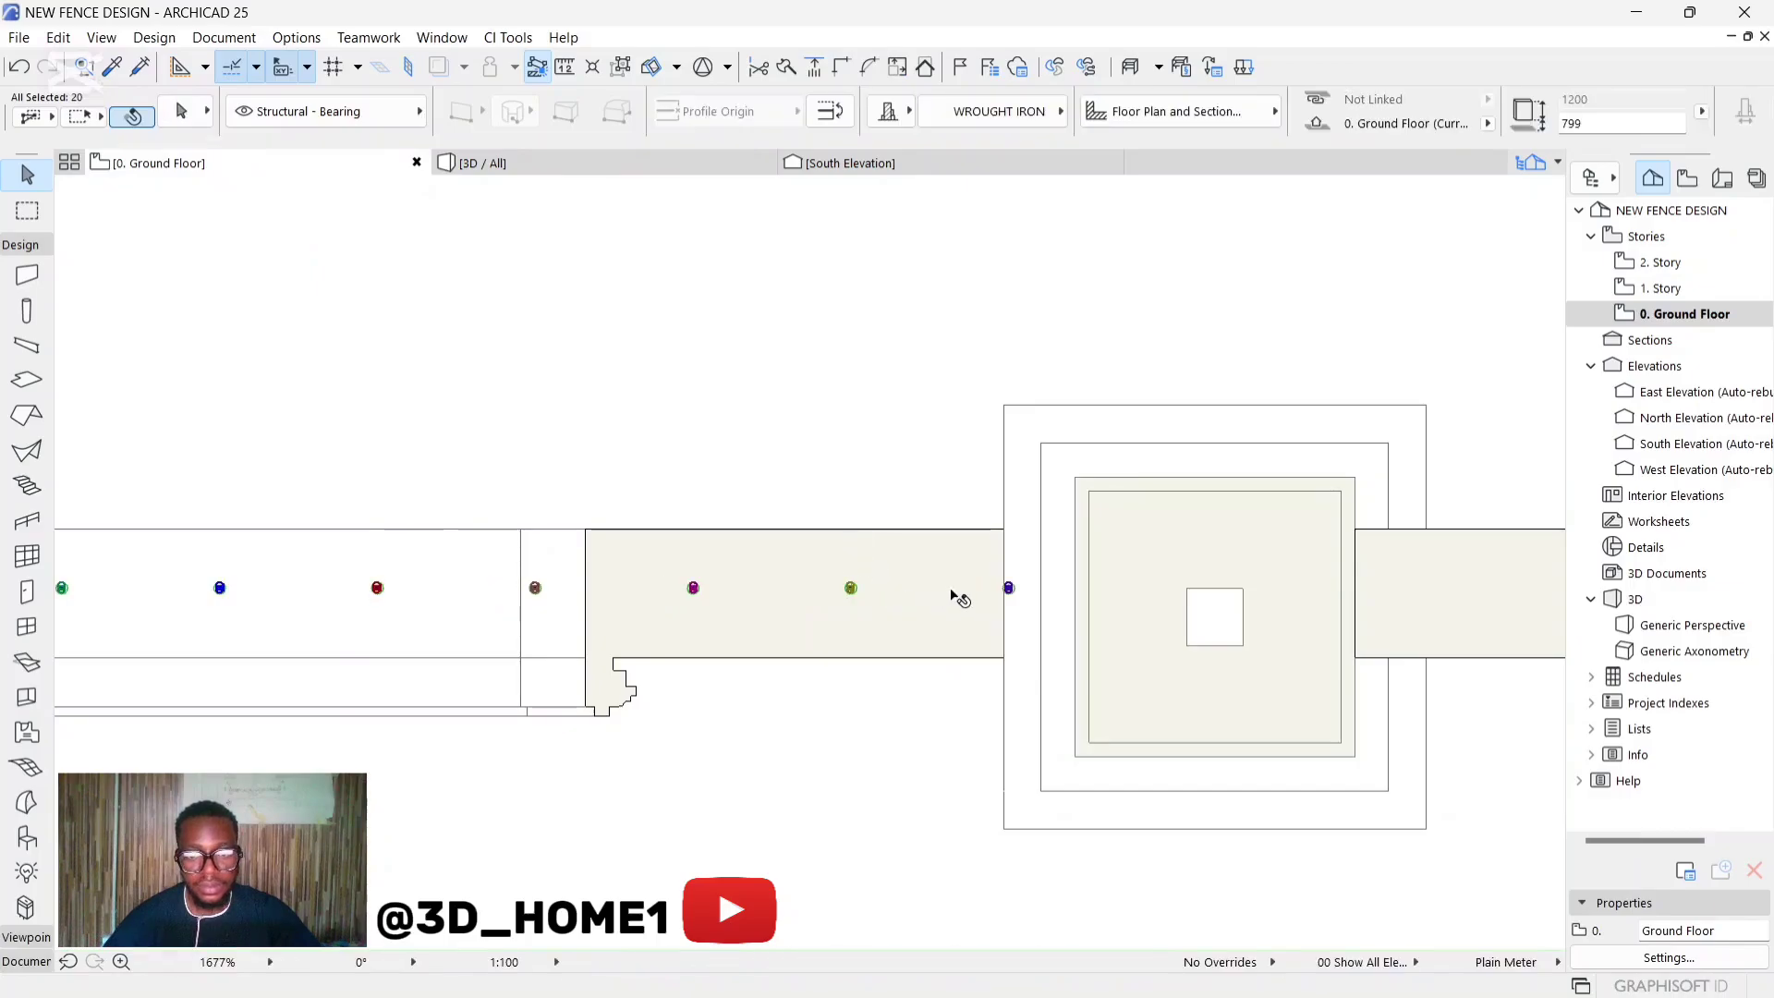
{"action": "scroll", "coordinate": [961, 599], "scroll_direction": "down", "scroll_amount": 5}
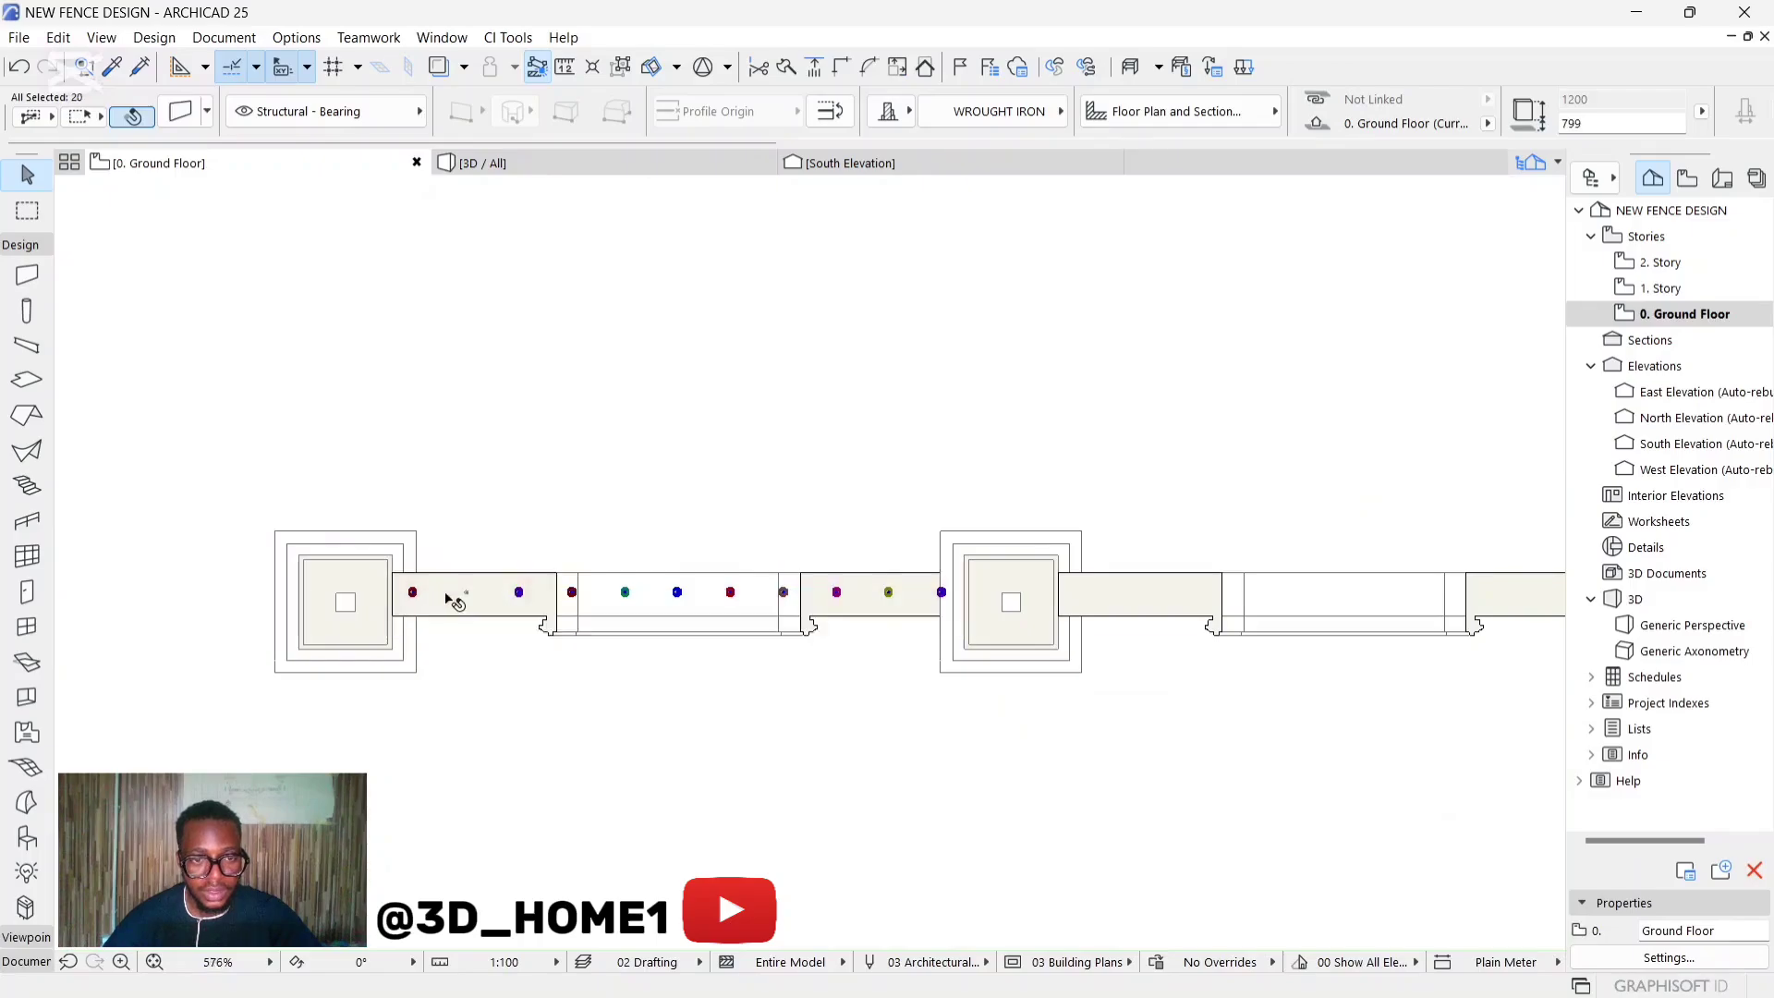
{"action": "scroll", "coordinate": [506, 599], "scroll_direction": "up", "scroll_amount": 6}
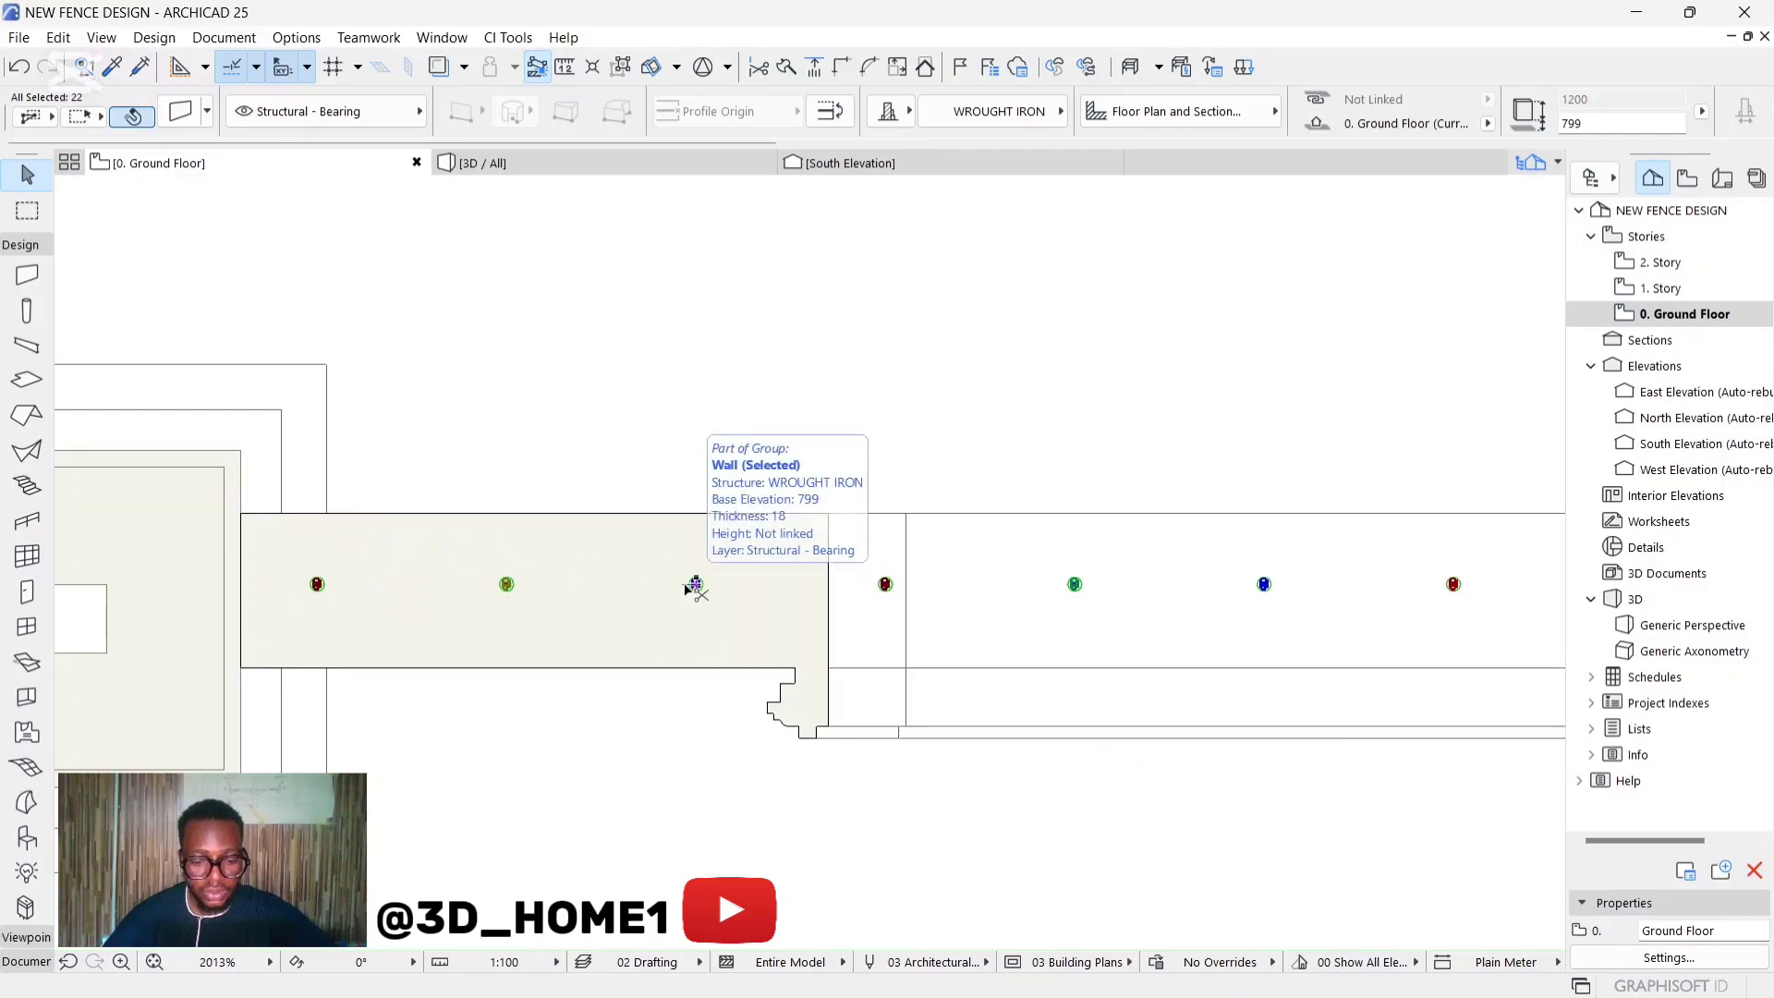
{"action": "left_click", "coordinate": [318, 585]}
{"action": "scroll", "coordinate": [245, 584], "scroll_direction": "down", "scroll_amount": 5}
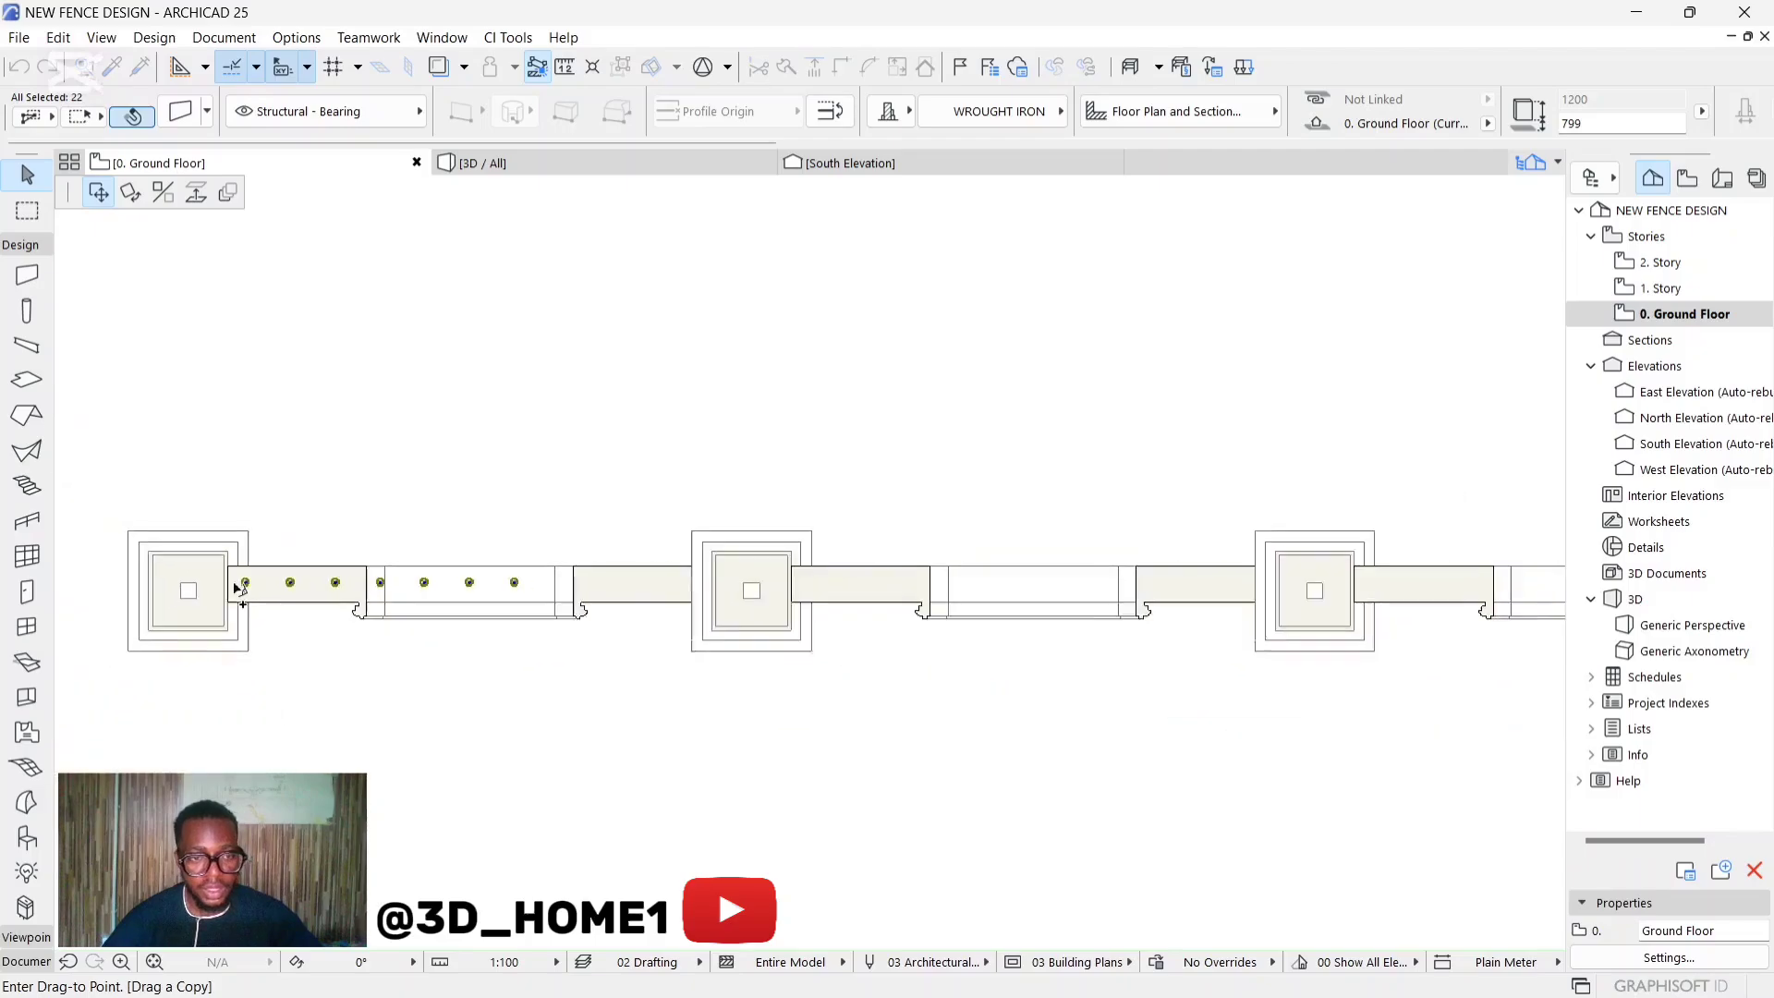
{"action": "scroll", "coordinate": [545, 597], "scroll_direction": "up", "scroll_amount": 5}
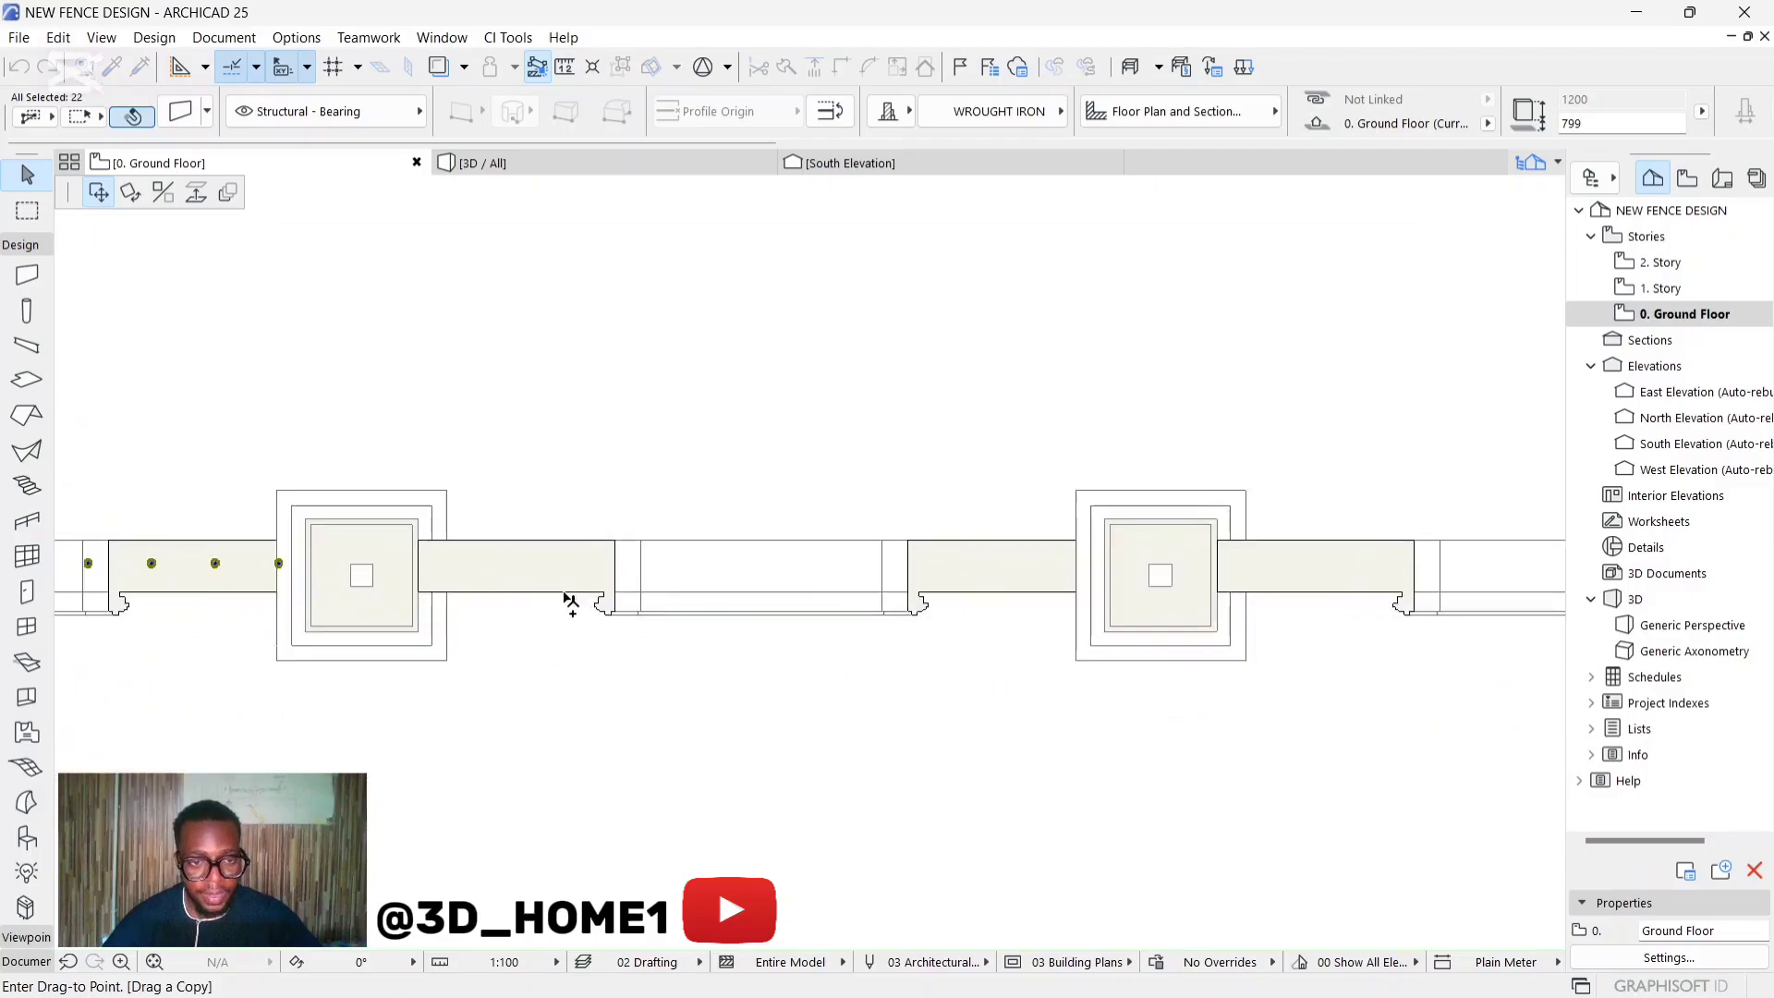
{"action": "left_click", "coordinate": [453, 565]}
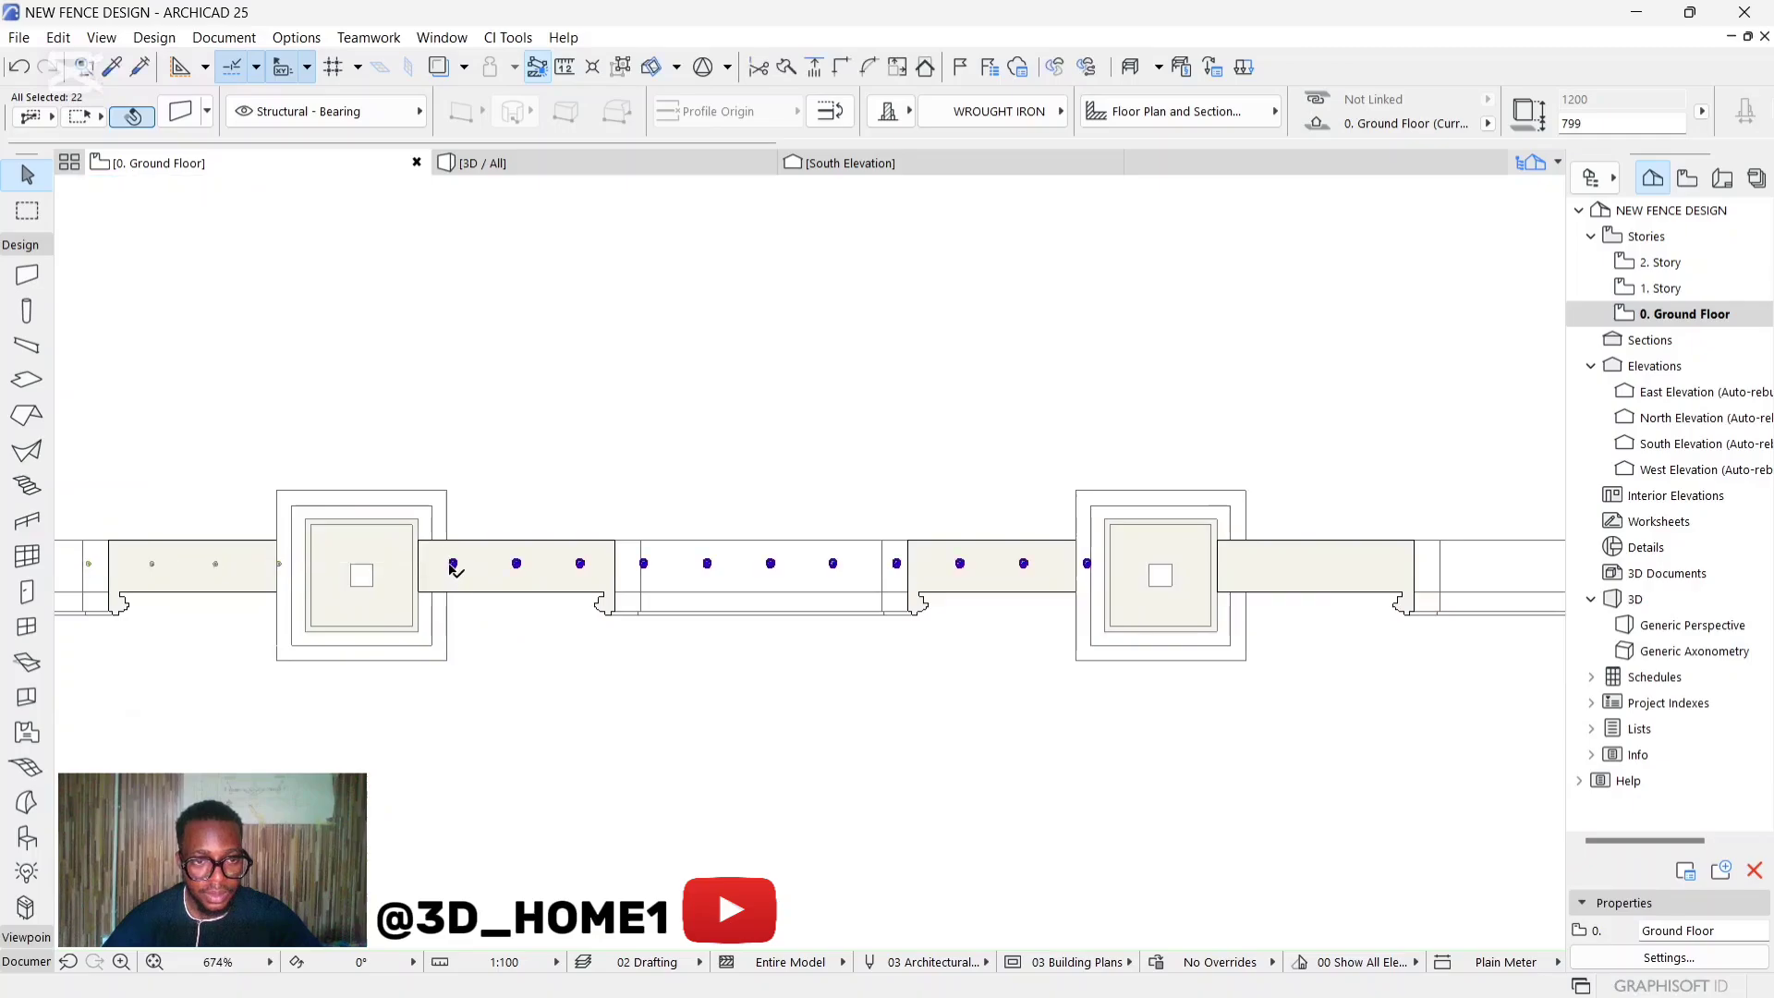
Copy the second bay's bars about 2300 mm horizontally along the wall into the third bay, ending beside the last pillar.
{"action": "left_click", "coordinate": [453, 565]}
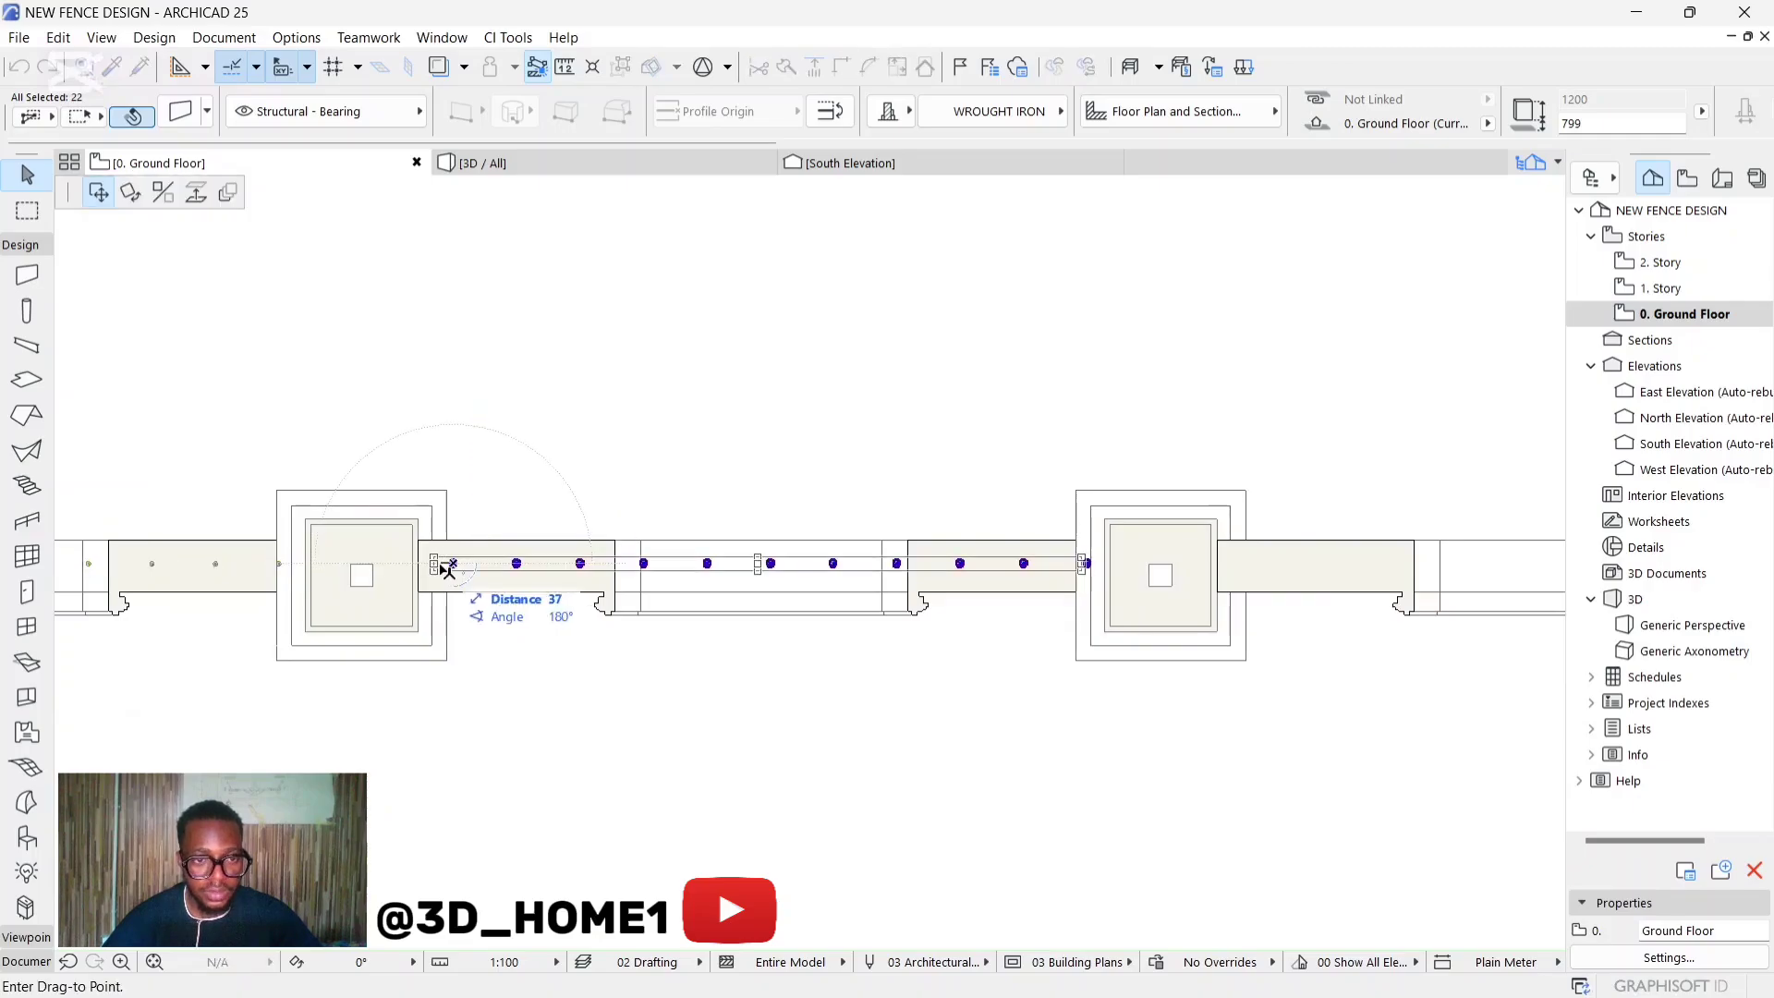
{"action": "scroll", "coordinate": [449, 565], "scroll_direction": "down", "scroll_amount": 5}
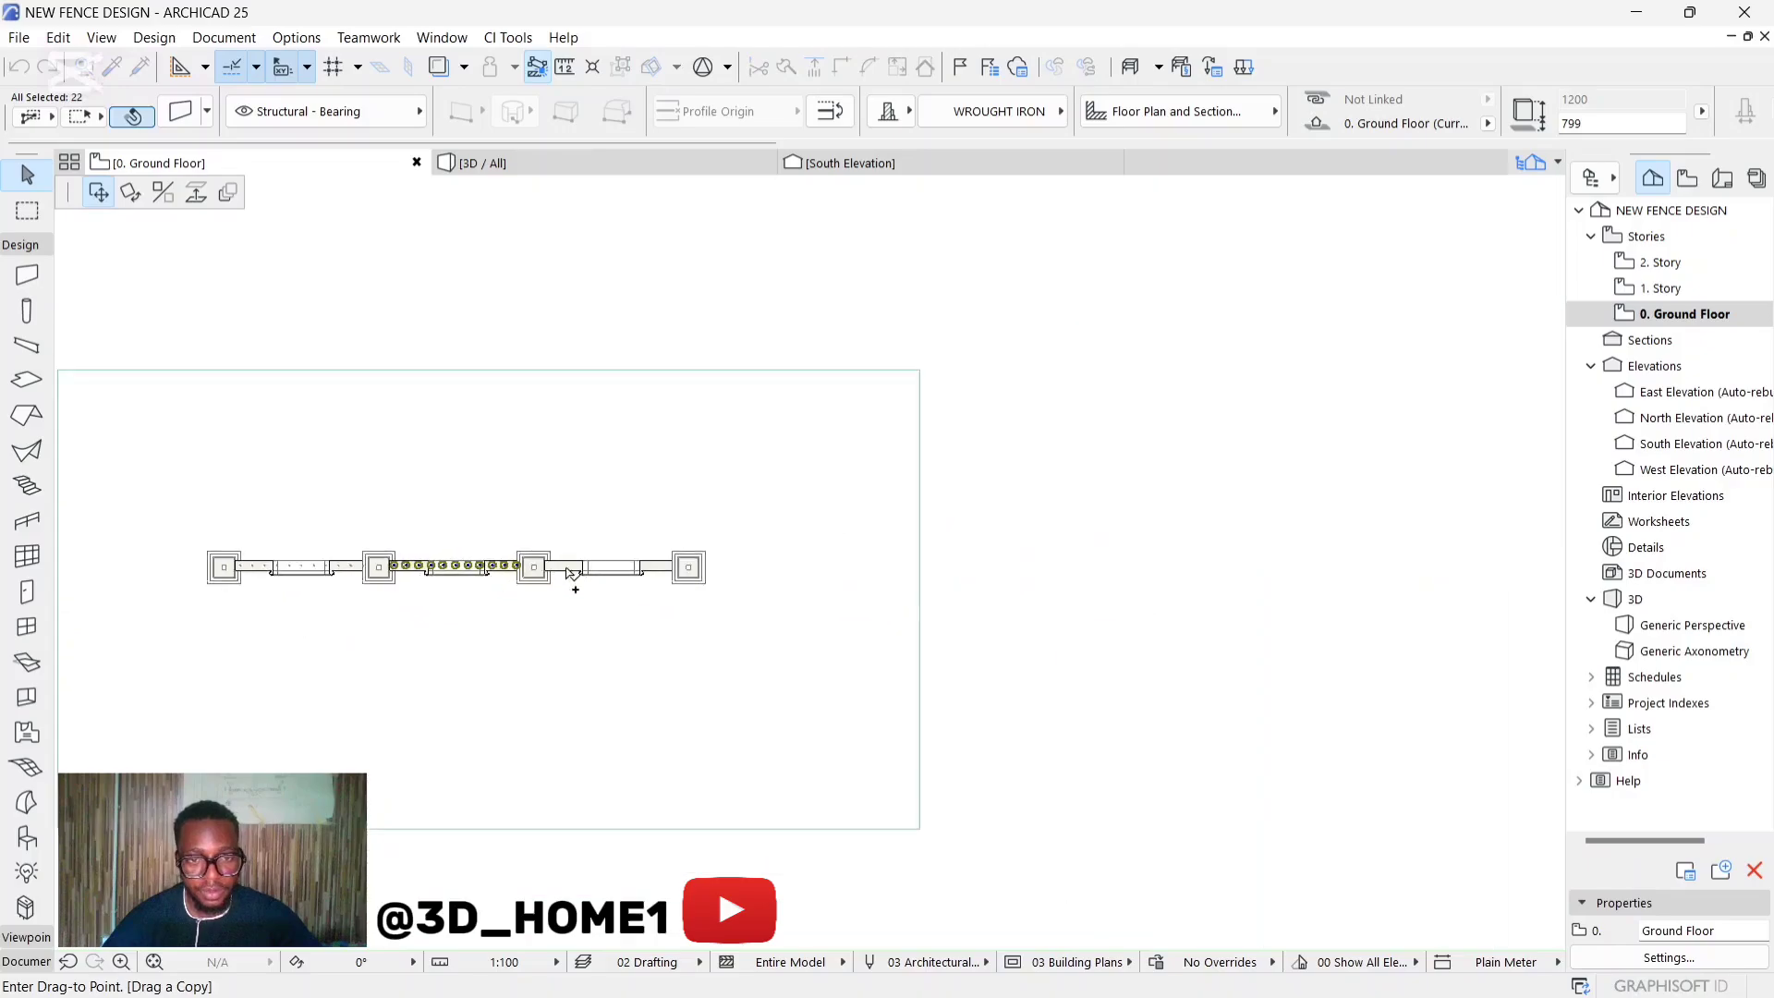
{"action": "scroll", "coordinate": [567, 573], "scroll_direction": "up", "scroll_amount": 5}
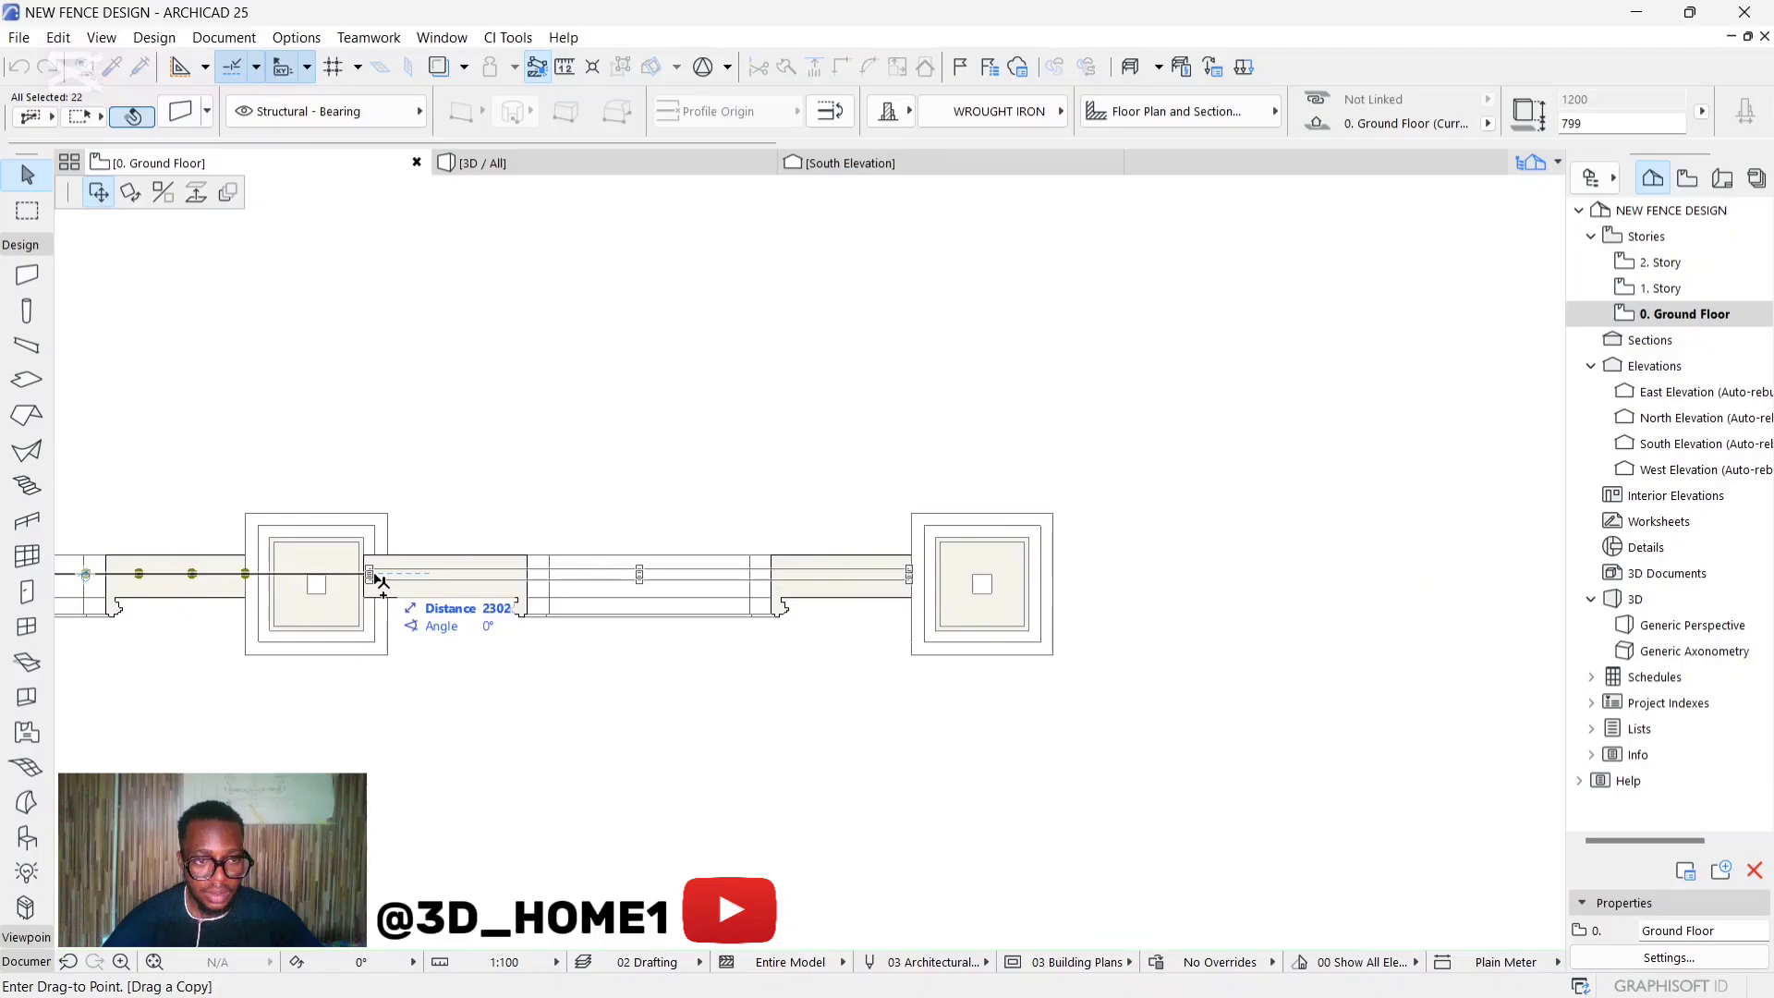
{"action": "left_click", "coordinate": [375, 573]}
{"action": "left_click", "coordinate": [517, 449]}
{"action": "key", "text": "Escape"}
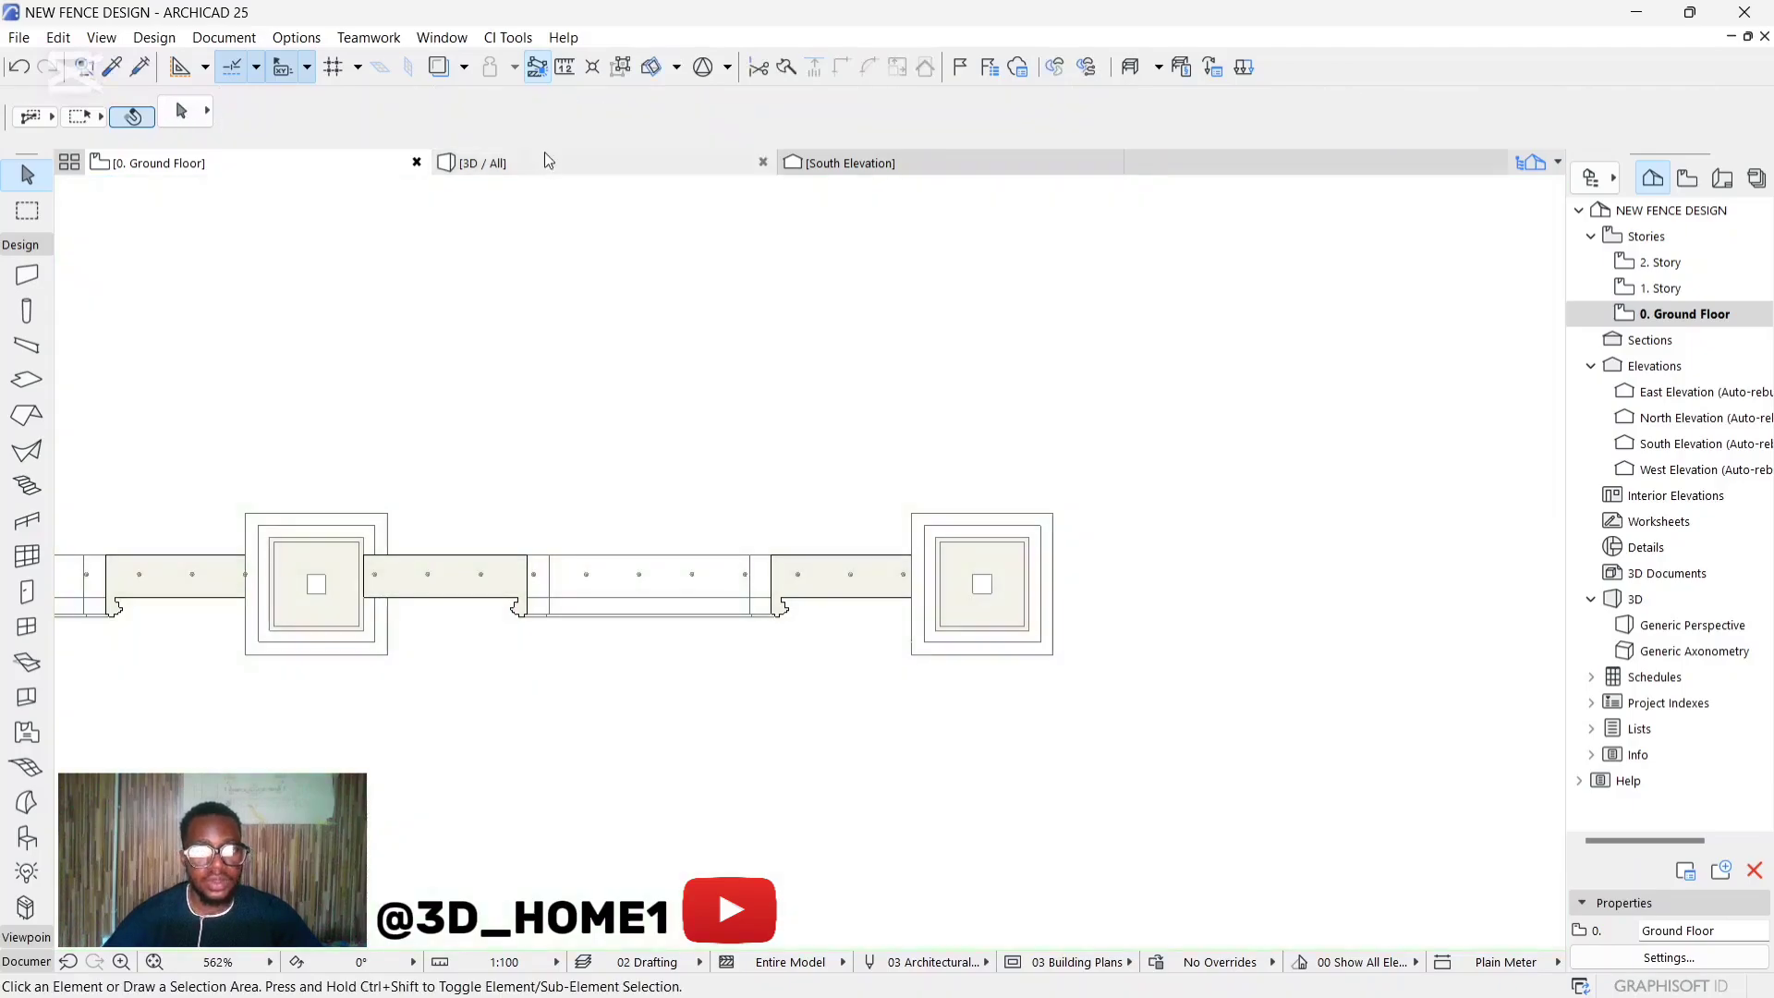
Examine the complete fence in 3D, inspecting the iron bars across all three bays and the spear-tipped bars up close.
{"action": "left_click", "coordinate": [545, 161]}
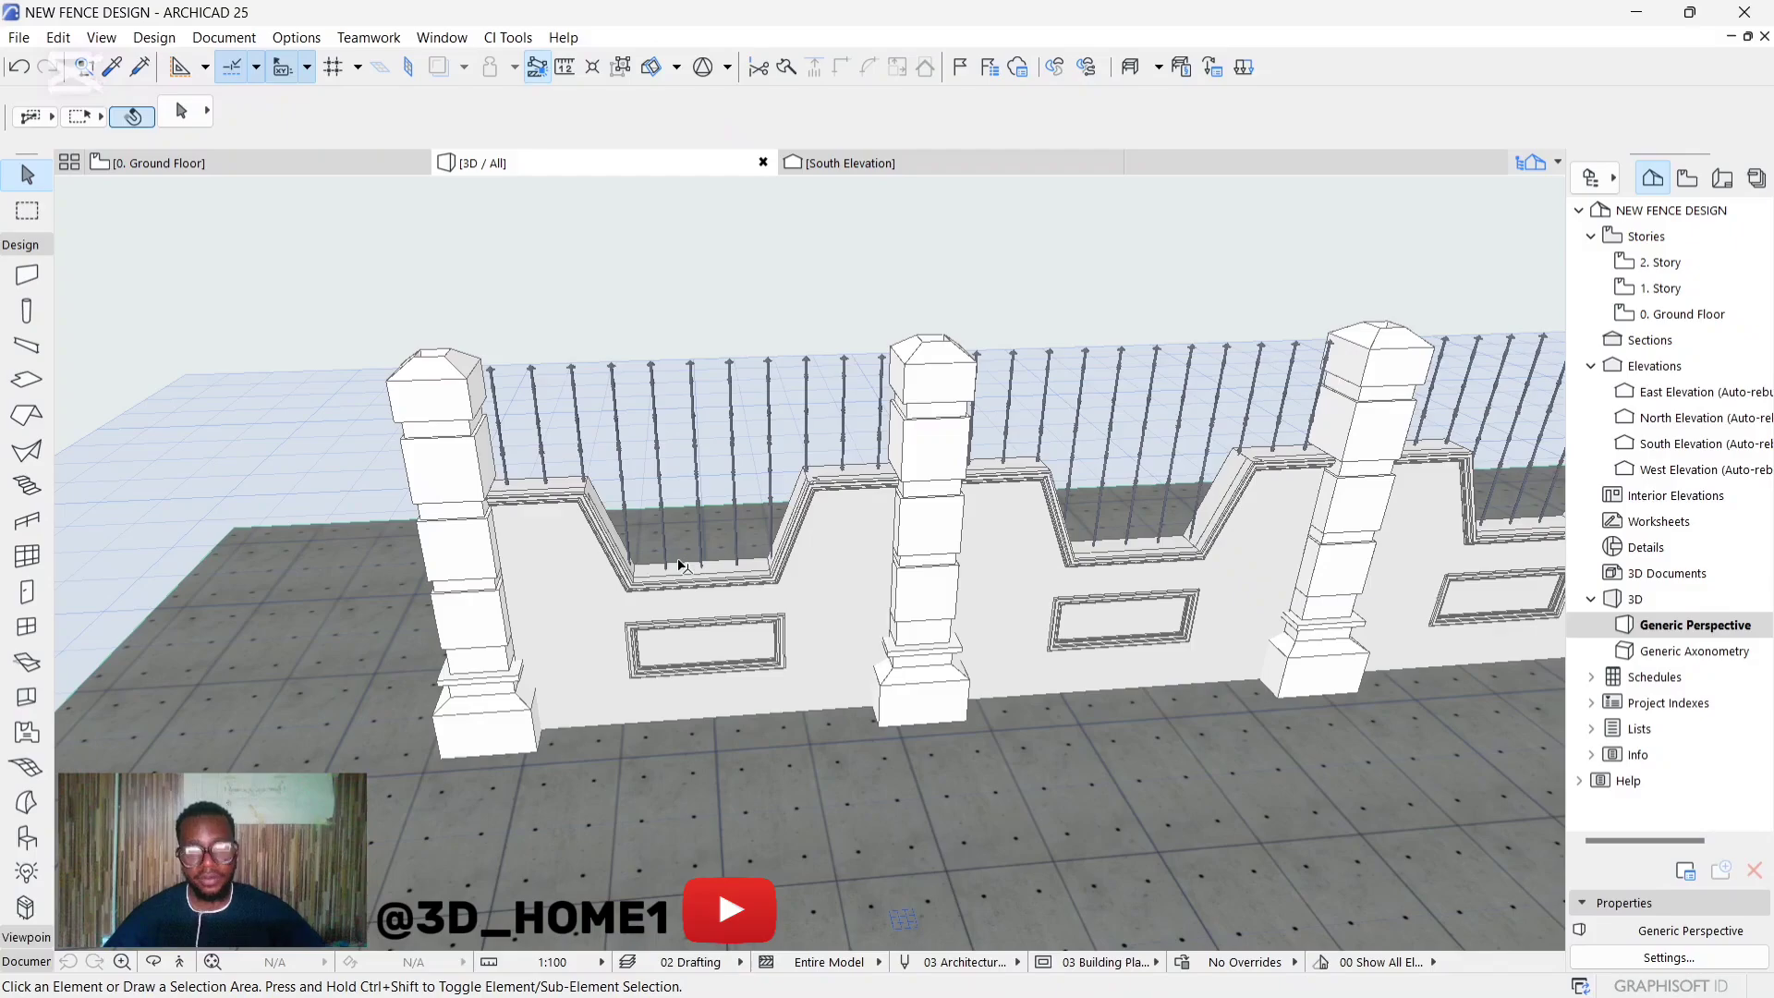
{"action": "middle_click_drag", "start_coordinate": [738, 602], "coordinate": [907, 530], "text": "shift"}
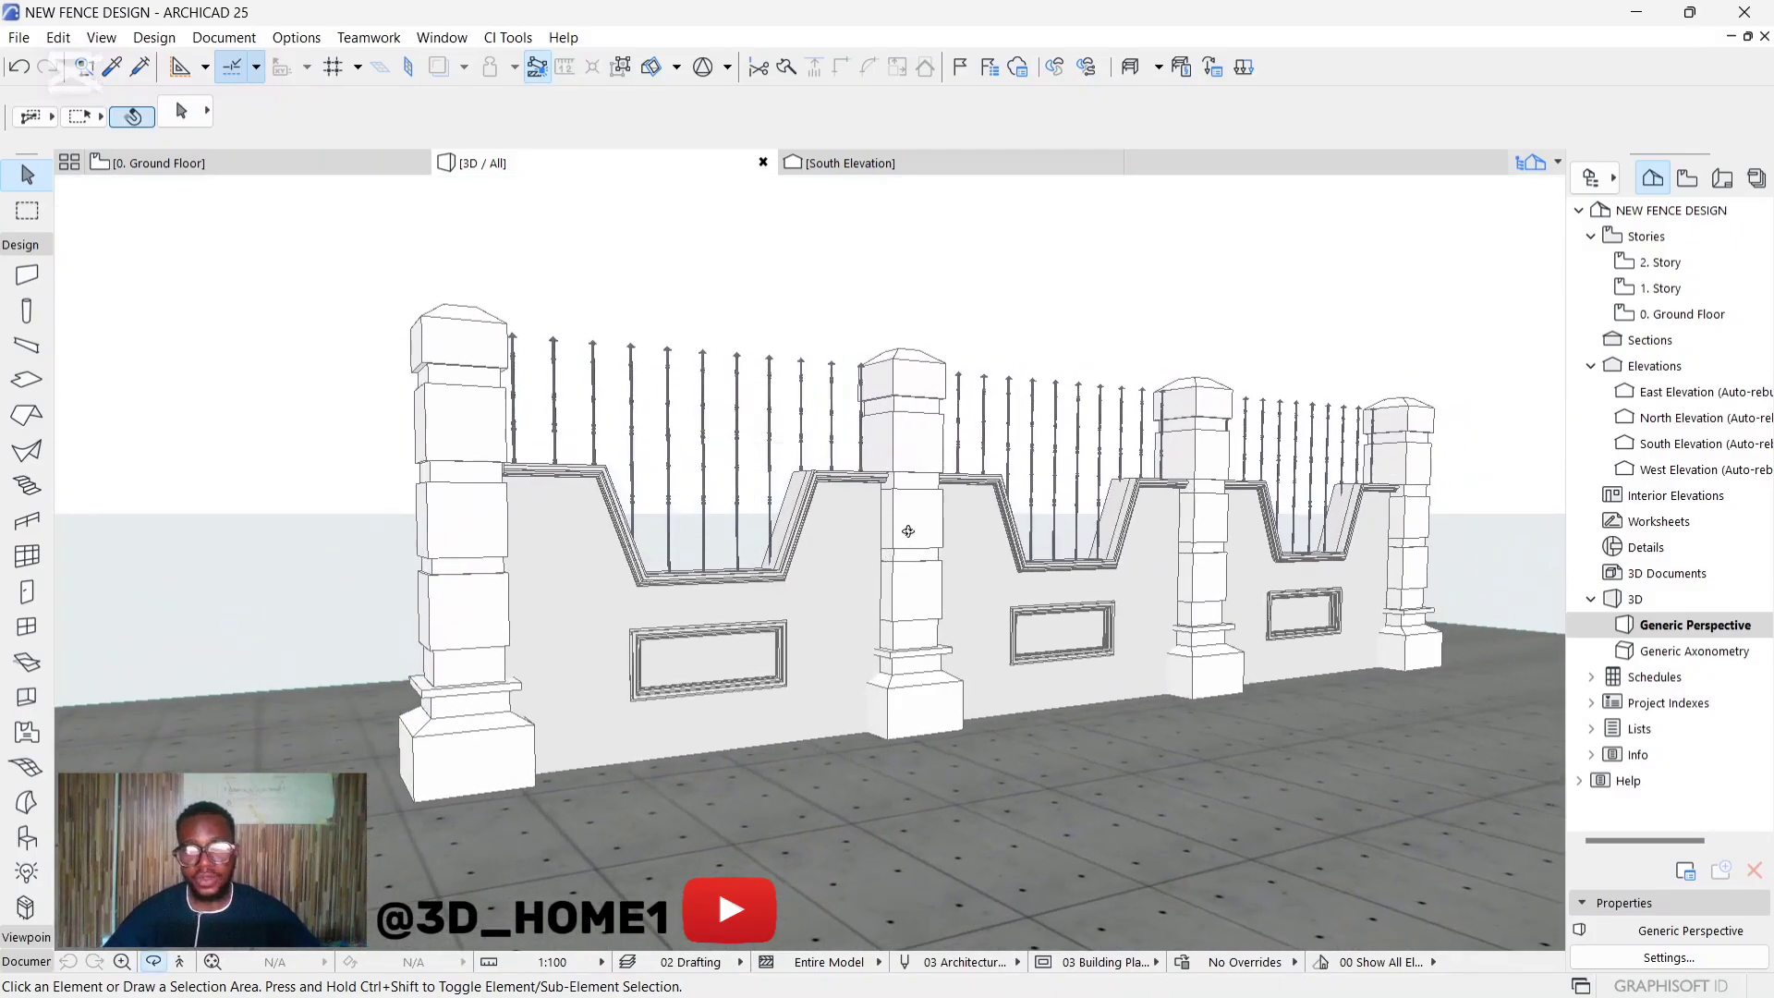
{"action": "scroll", "coordinate": [1071, 496], "scroll_direction": "up", "scroll_amount": 3}
{"action": "scroll", "coordinate": [1035, 508], "scroll_direction": "down", "scroll_amount": 2}
{"action": "scroll", "coordinate": [509, 420], "scroll_direction": "down", "scroll_amount": 3}
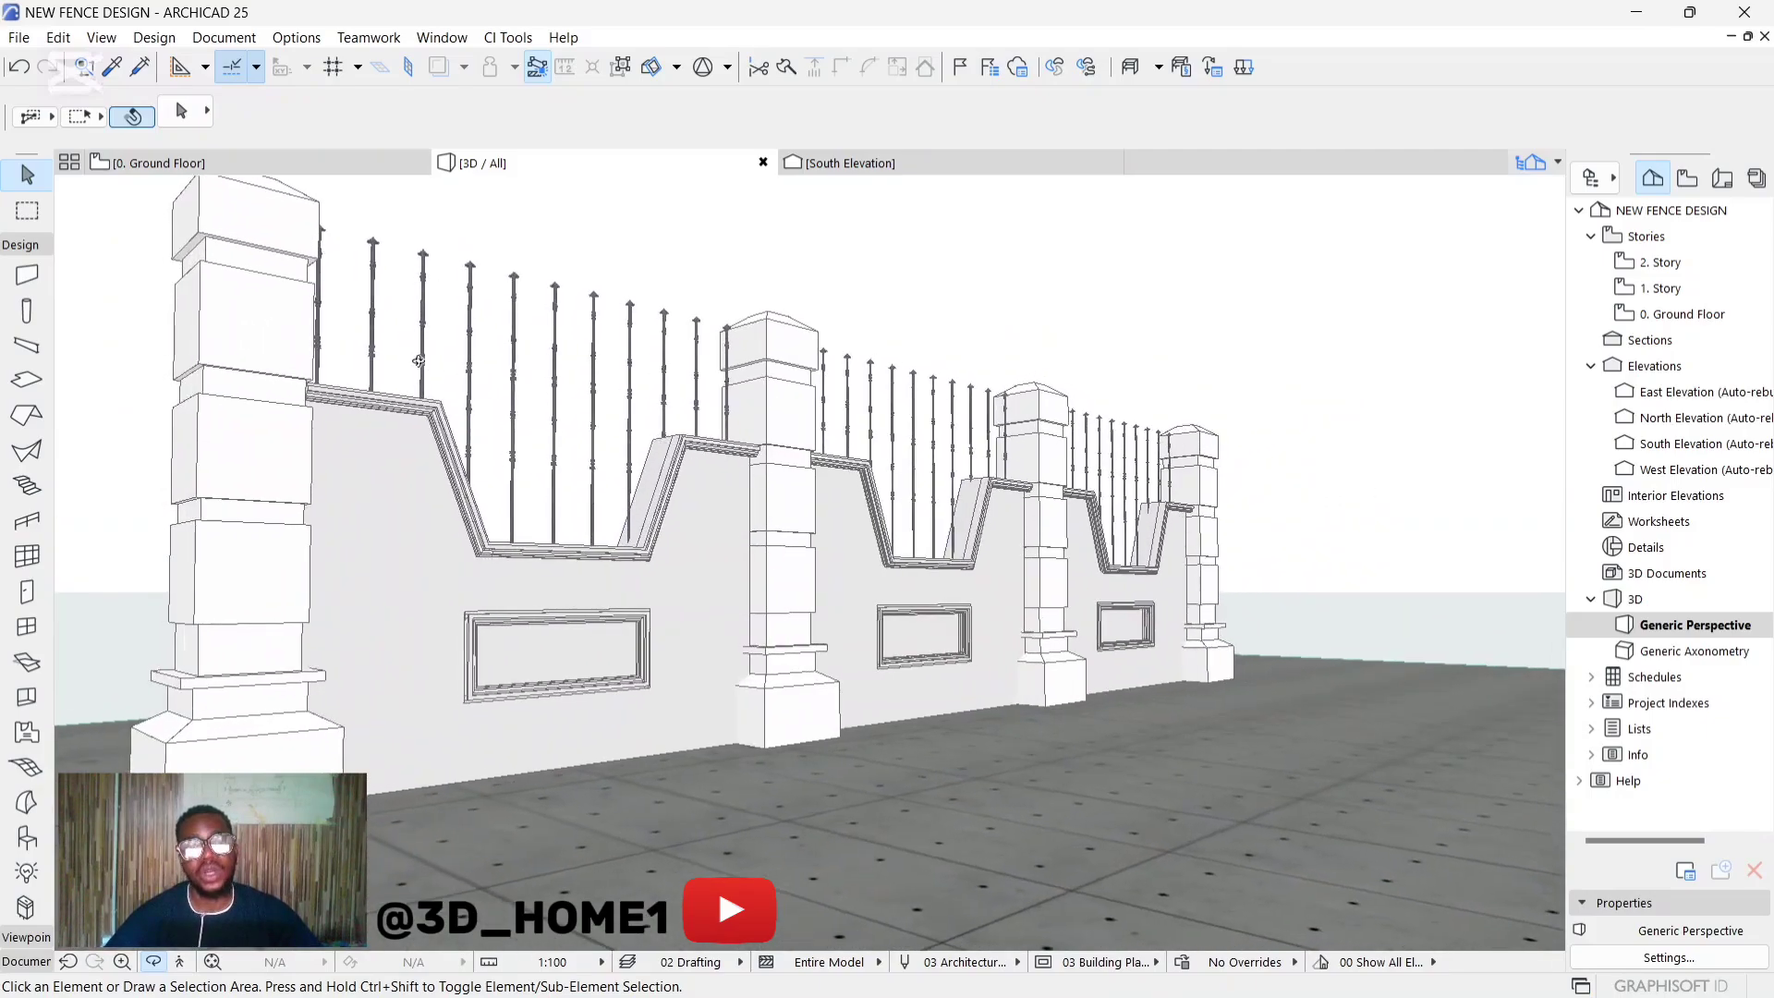
{"action": "scroll", "coordinate": [486, 372], "scroll_direction": "up", "scroll_amount": 5}
{"action": "scroll", "coordinate": [700, 374], "scroll_direction": "down", "scroll_amount": 5}
{"action": "scroll", "coordinate": [698, 388], "scroll_direction": "up", "scroll_amount": 4}
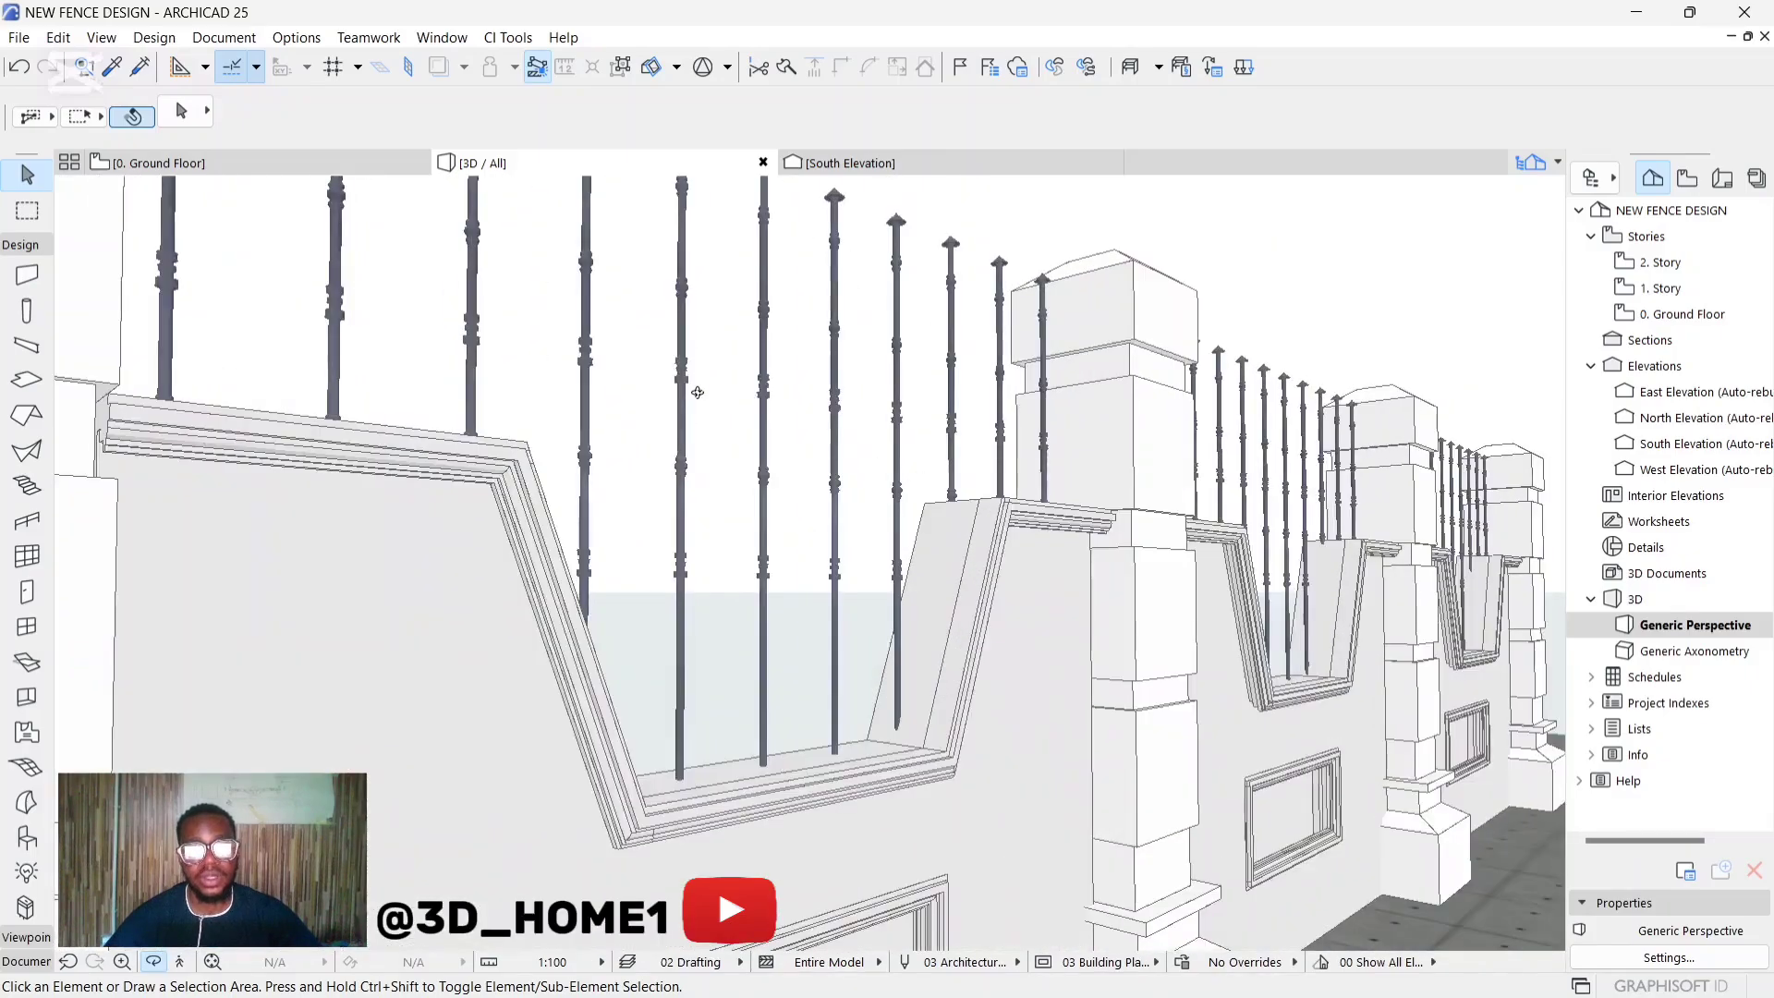
{"action": "scroll", "coordinate": [701, 471], "scroll_direction": "down", "scroll_amount": 3}
{"action": "middle_click_drag", "start_coordinate": [702, 471], "coordinate": [756, 475], "text": "shift"}
{"action": "scroll", "coordinate": [736, 428], "scroll_direction": "up", "scroll_amount": 3}
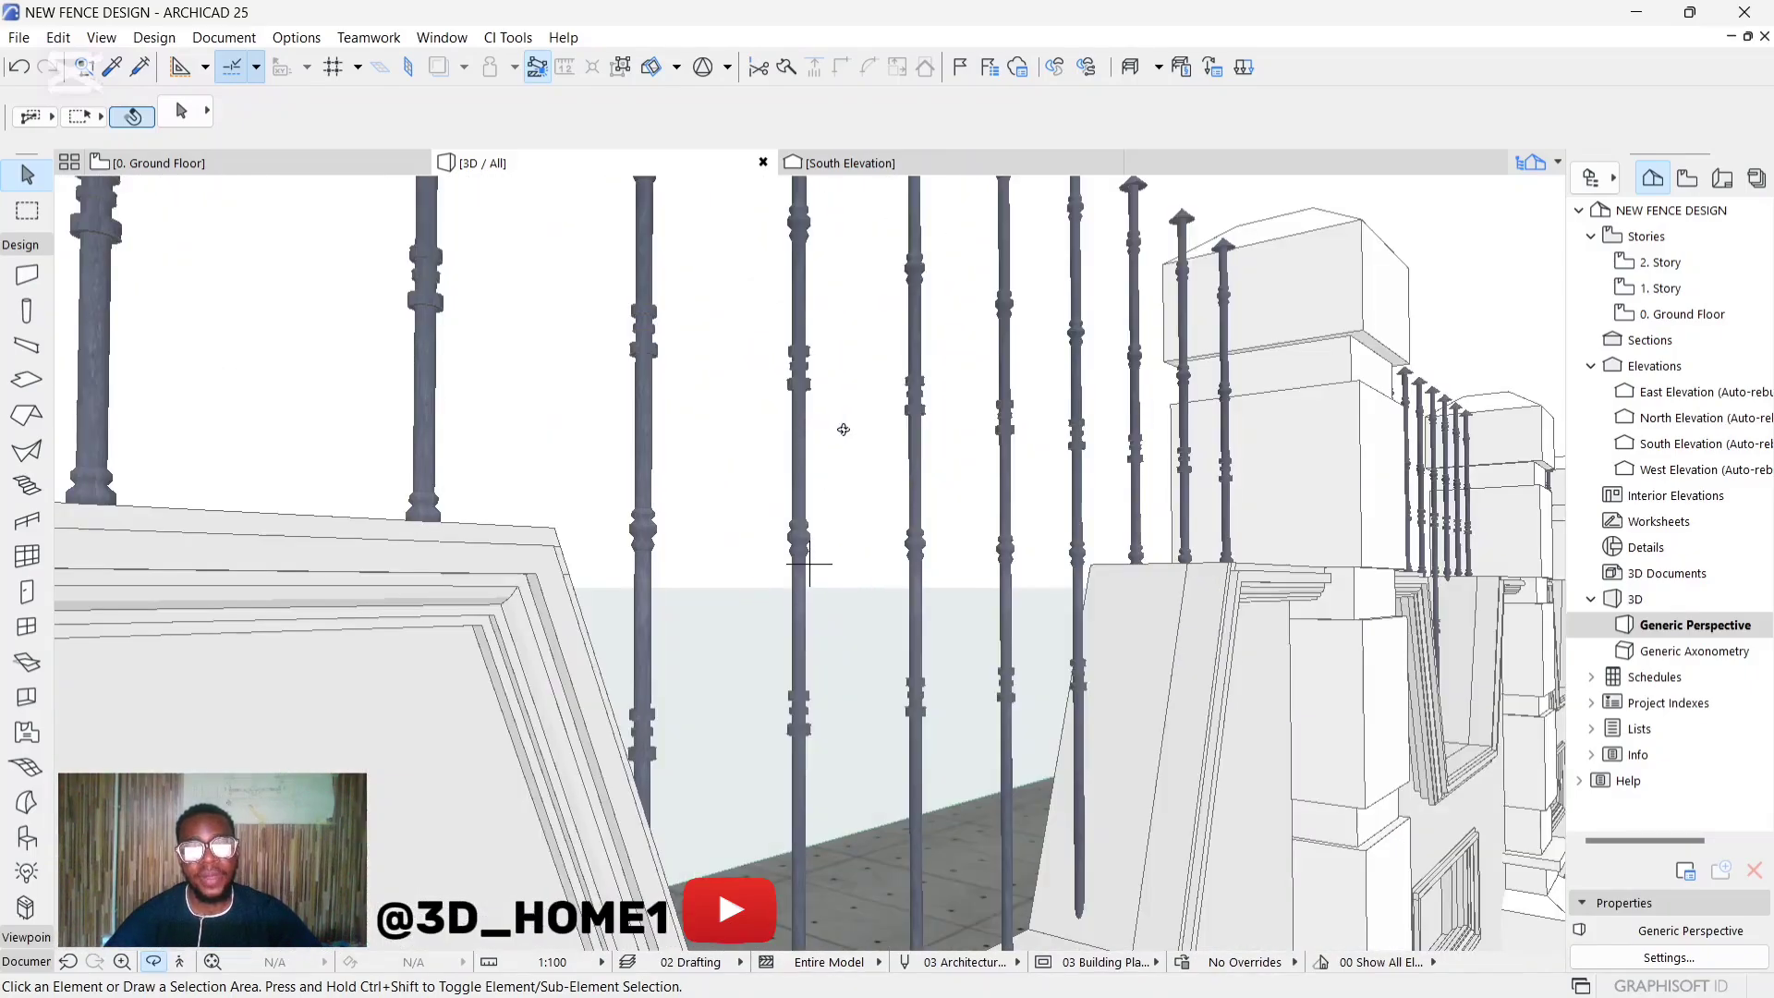
{"action": "scroll", "coordinate": [827, 499], "scroll_direction": "down", "scroll_amount": 4}
{"action": "scroll", "coordinate": [820, 358], "scroll_direction": "up", "scroll_amount": 2}
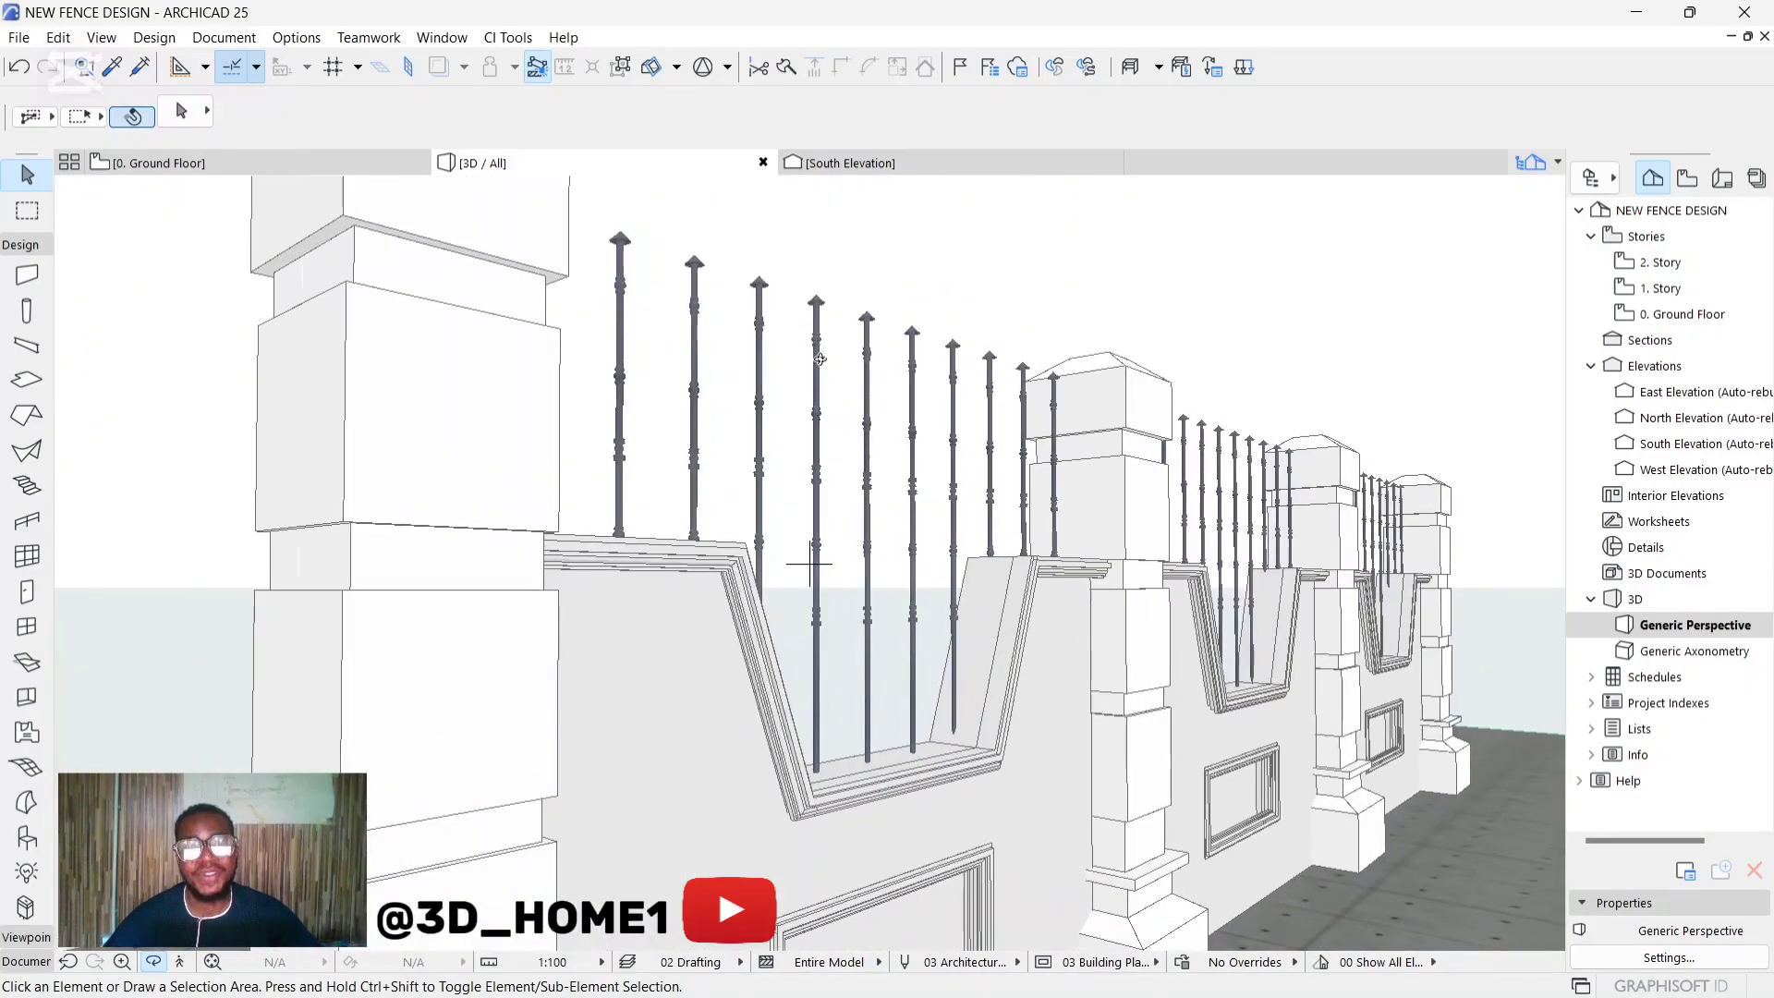